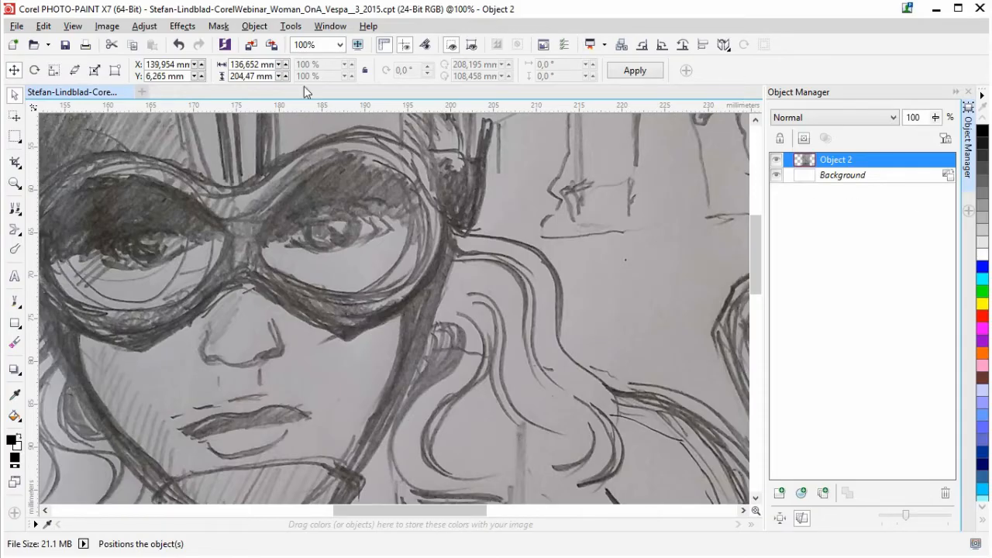
Step: Duplicate the sketch object, Object 2, and hide the copy
{"action": "left_click", "coordinate": [339, 44]}
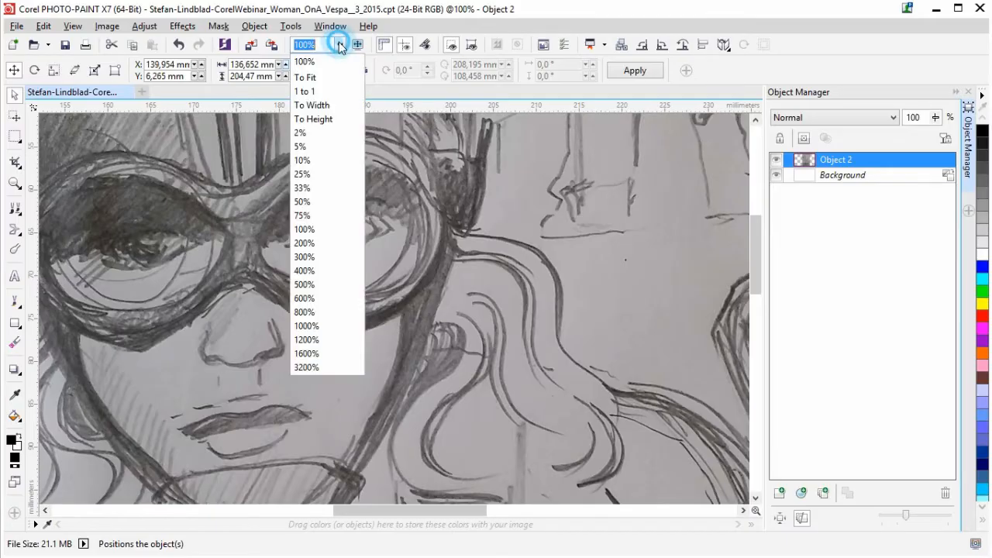
{"action": "left_click", "coordinate": [314, 77]}
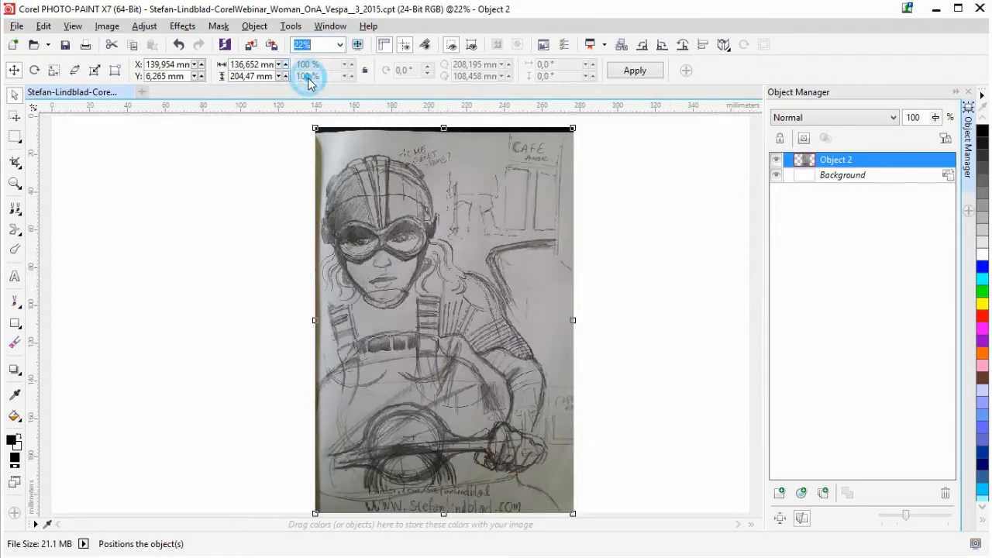
{"action": "right_click", "coordinate": [863, 167]}
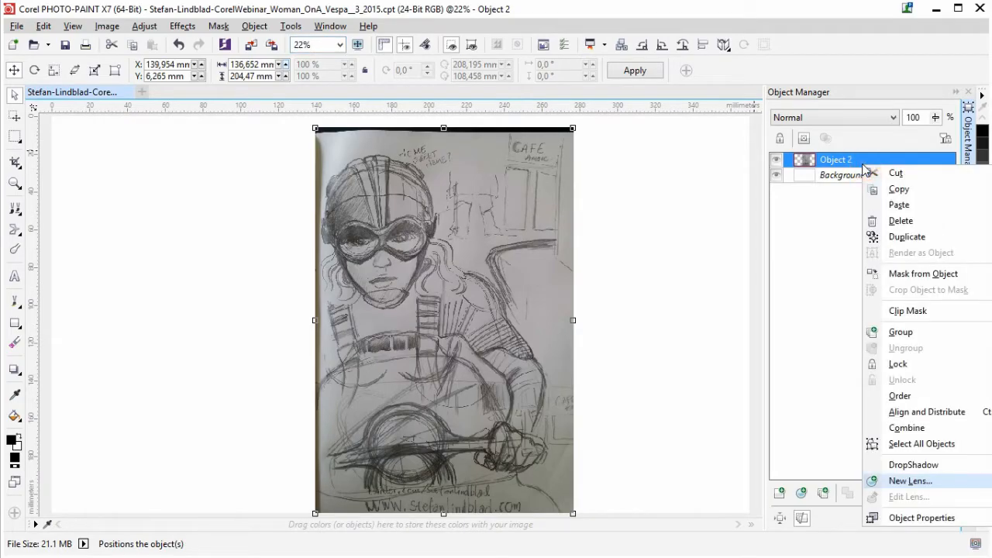
{"action": "left_click", "coordinate": [913, 245]}
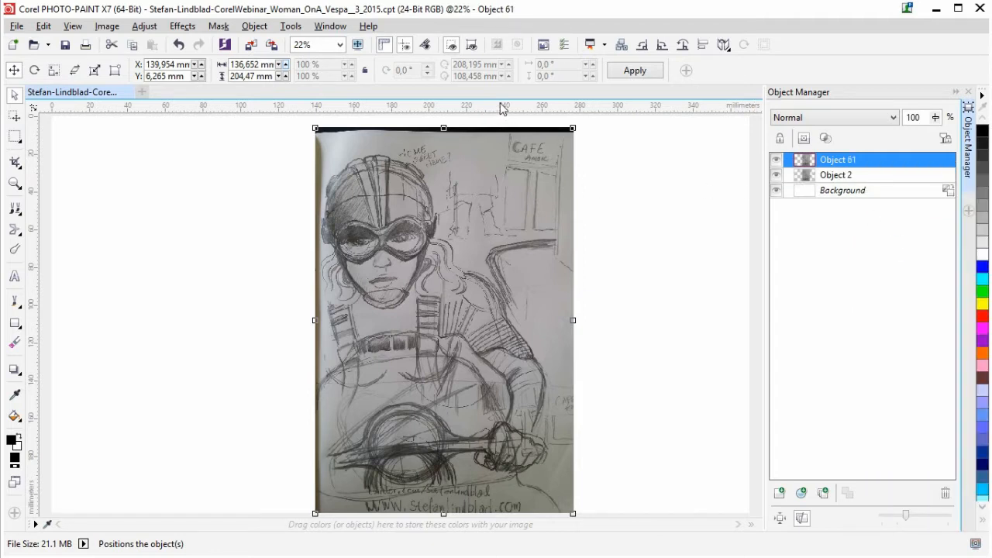
{"action": "left_click", "coordinate": [778, 160]}
Step: Add a horizontal guideline across the sketch near the mouth and shoulders, move its pivot toward the shoulder, and rotate it to 5°
{"action": "left_click_drag", "start_coordinate": [592, 107], "coordinate": [467, 280]}
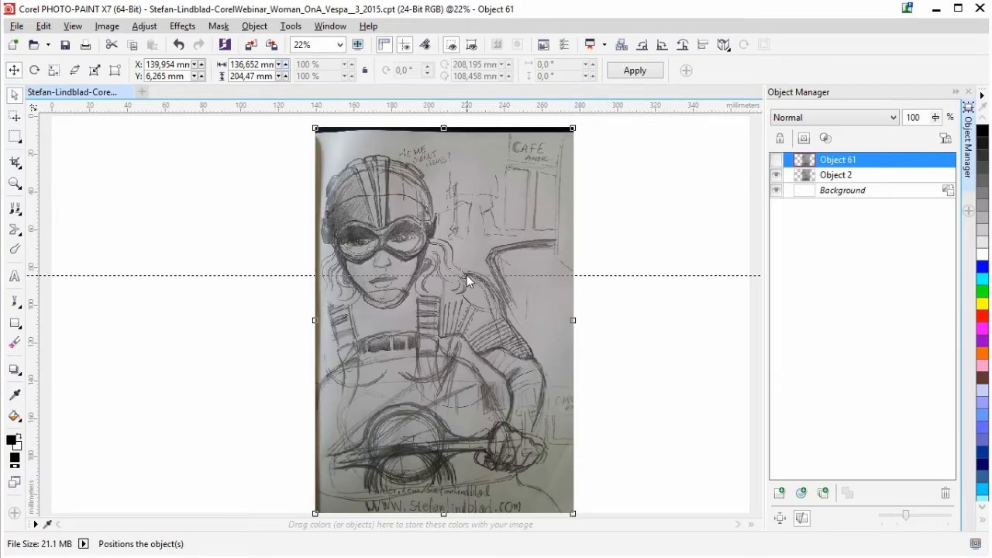
{"action": "left_click", "coordinate": [468, 279]}
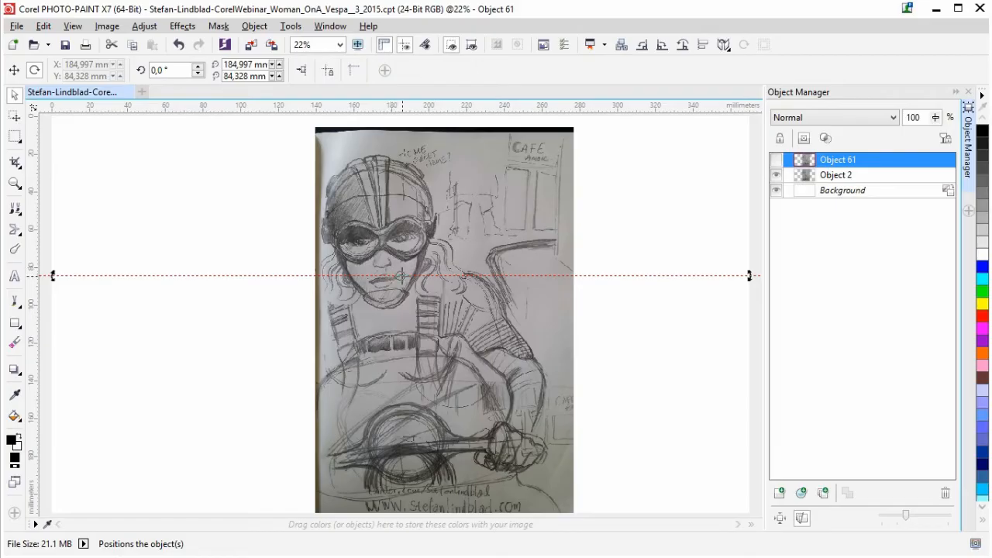
{"action": "left_click_drag", "start_coordinate": [400, 275], "coordinate": [469, 276]}
{"action": "left_click_drag", "start_coordinate": [48, 277], "coordinate": [56, 312]}
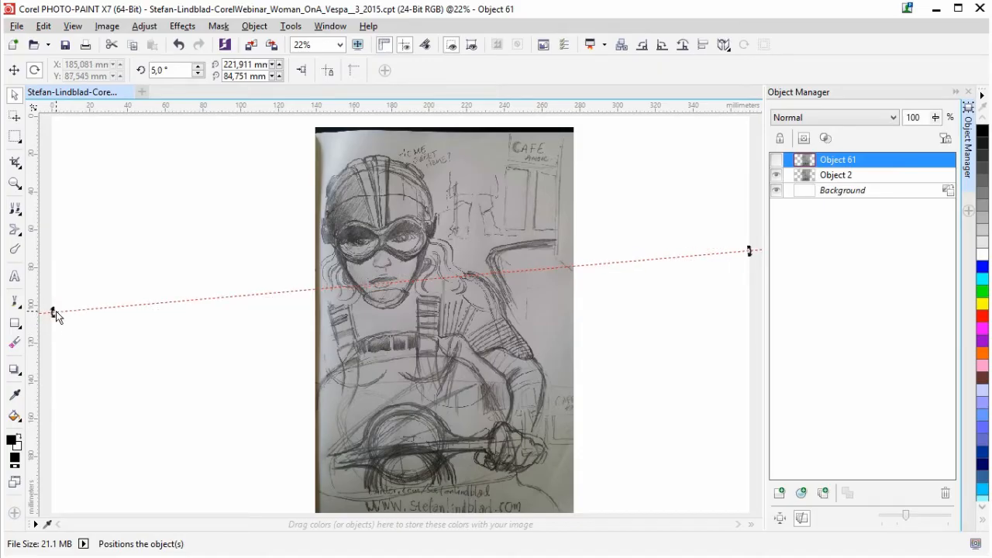
{"action": "left_click", "coordinate": [635, 308]}
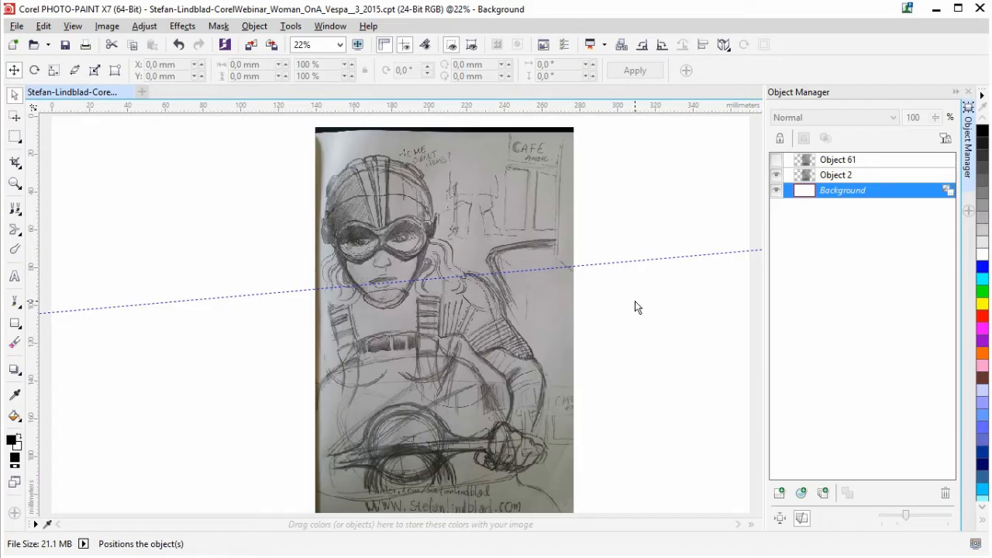
Step: Show the duplicated sketch again and flip it horizontally
{"action": "left_click", "coordinate": [774, 161]}
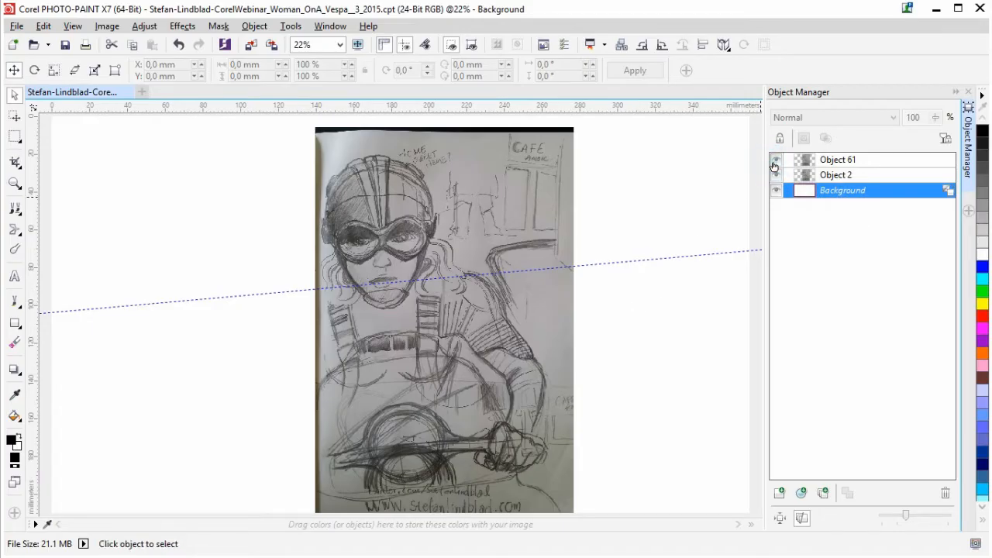
{"action": "left_click", "coordinate": [841, 166]}
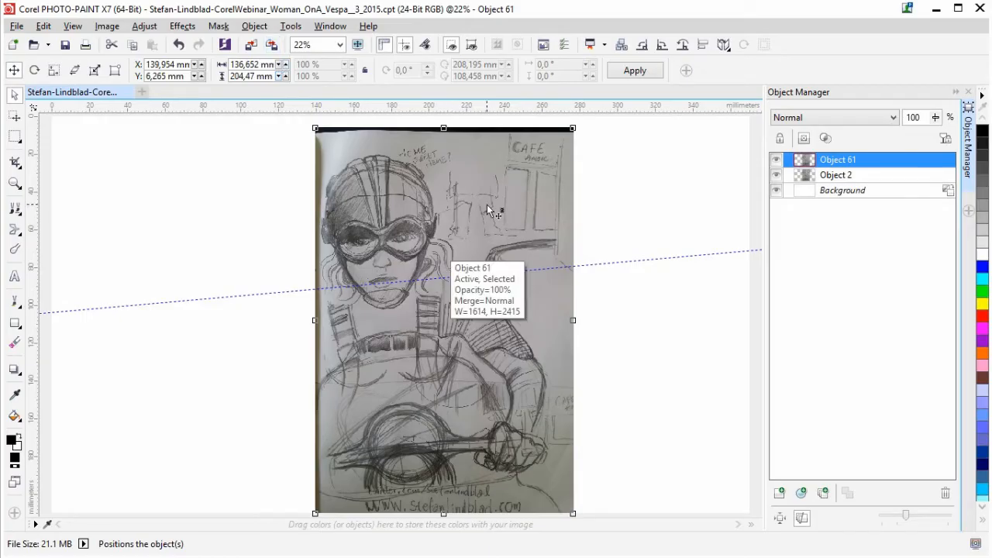
{"action": "left_click", "coordinate": [255, 26]}
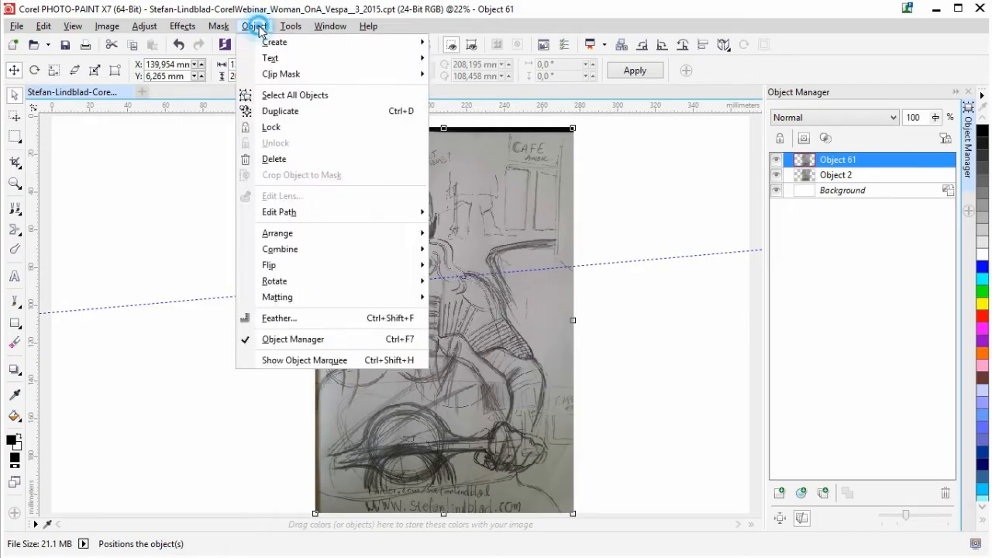
{"action": "mouse_move", "coordinate": [319, 268]}
{"action": "left_click", "coordinate": [502, 267]}
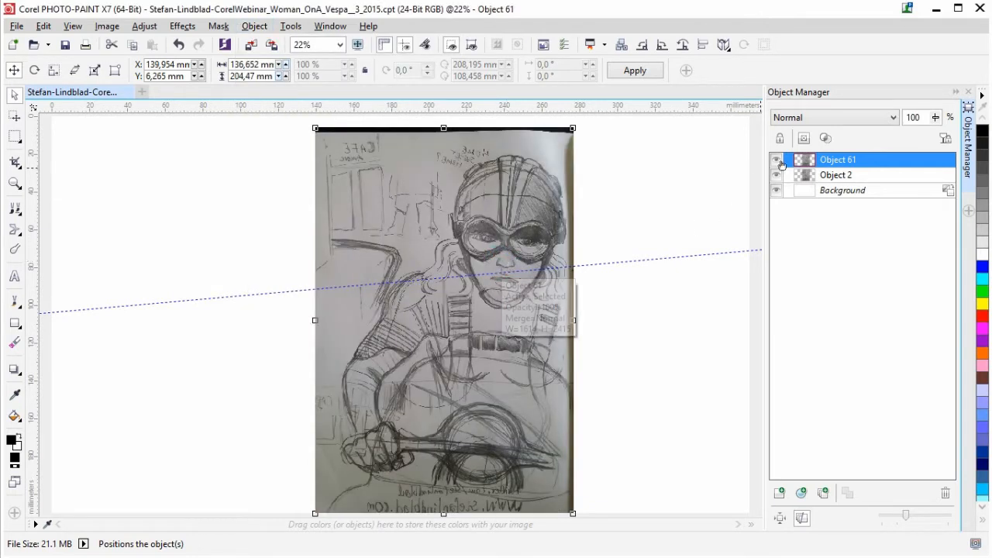
Step: Reduce the mirrored copy's opacity to 61% and move it over the original so the two faces overlap
{"action": "left_click_drag", "start_coordinate": [936, 118], "coordinate": [910, 124]}
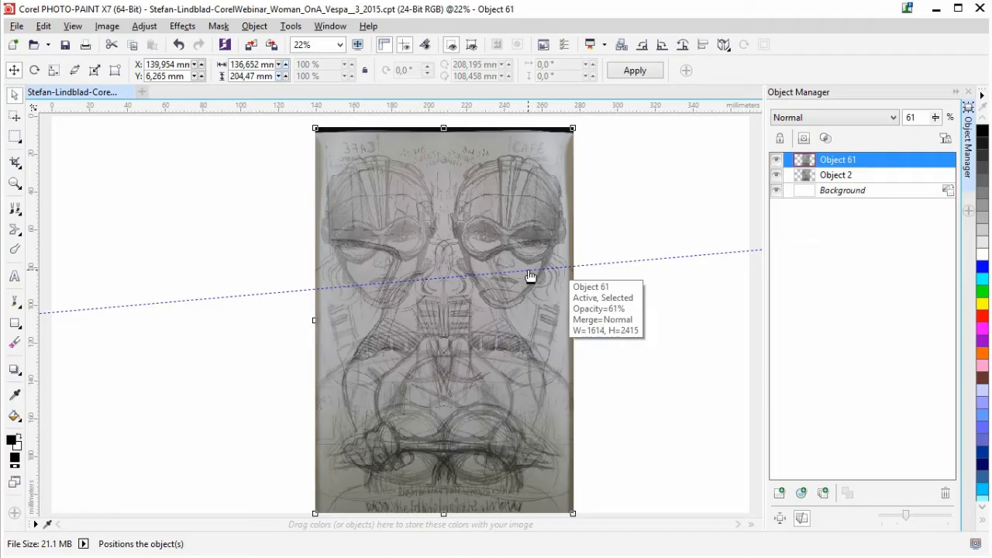
{"action": "left_click_drag", "start_coordinate": [535, 259], "coordinate": [380, 263]}
{"action": "scroll", "coordinate": [380, 275], "scroll_direction": "up", "scroll_amount": 3}
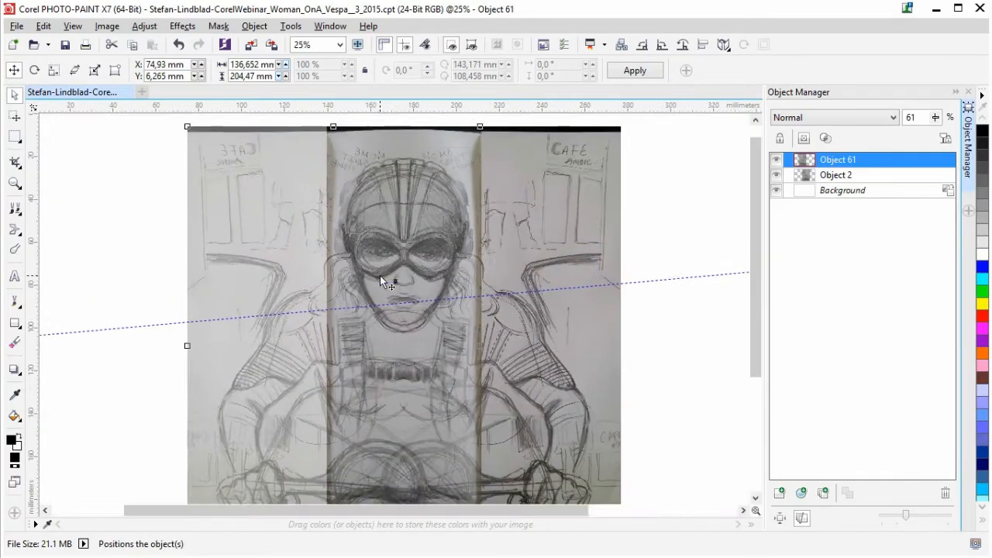
{"action": "scroll", "coordinate": [489, 446], "scroll_direction": "up", "scroll_amount": 2}
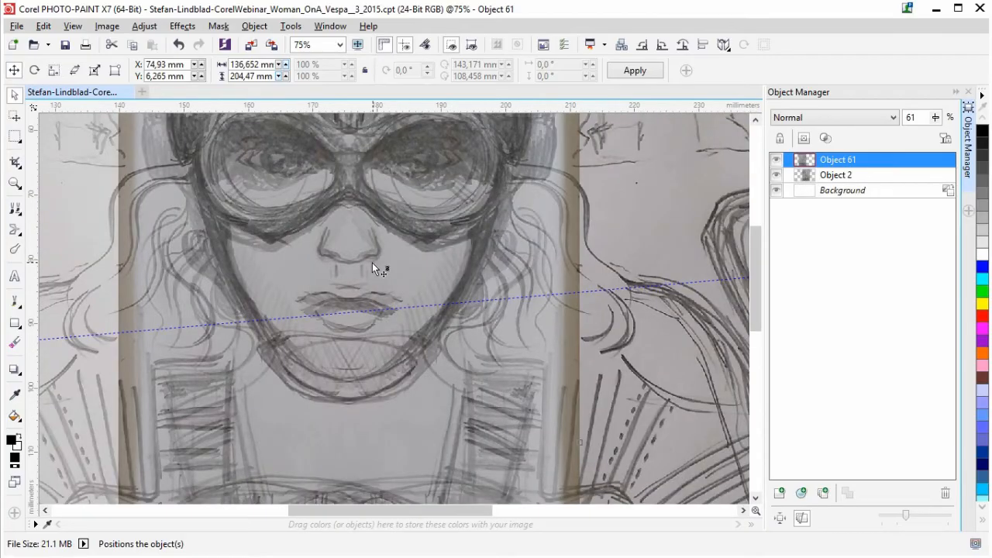
{"action": "left_click_drag", "start_coordinate": [370, 261], "coordinate": [384, 240]}
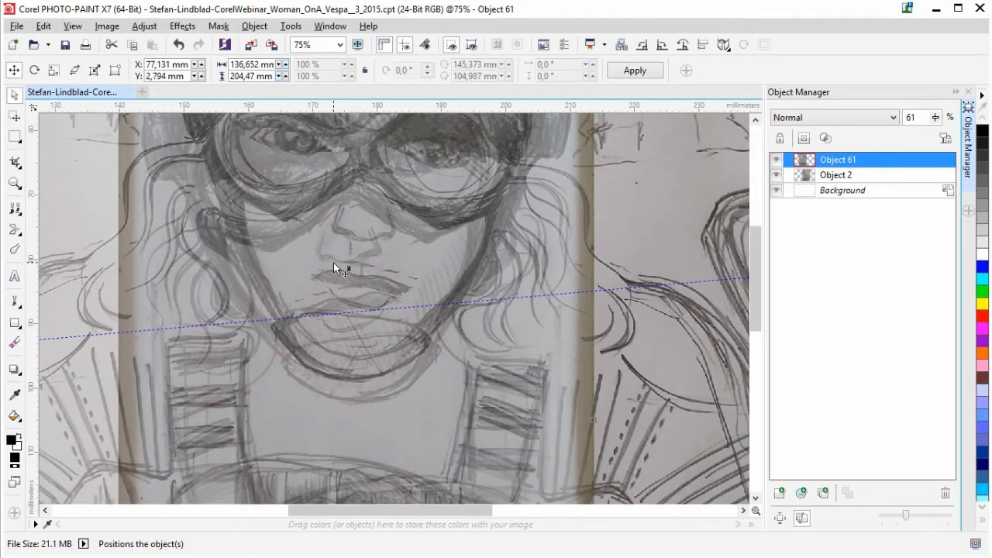
{"action": "left_click_drag", "start_coordinate": [369, 236], "coordinate": [355, 258]}
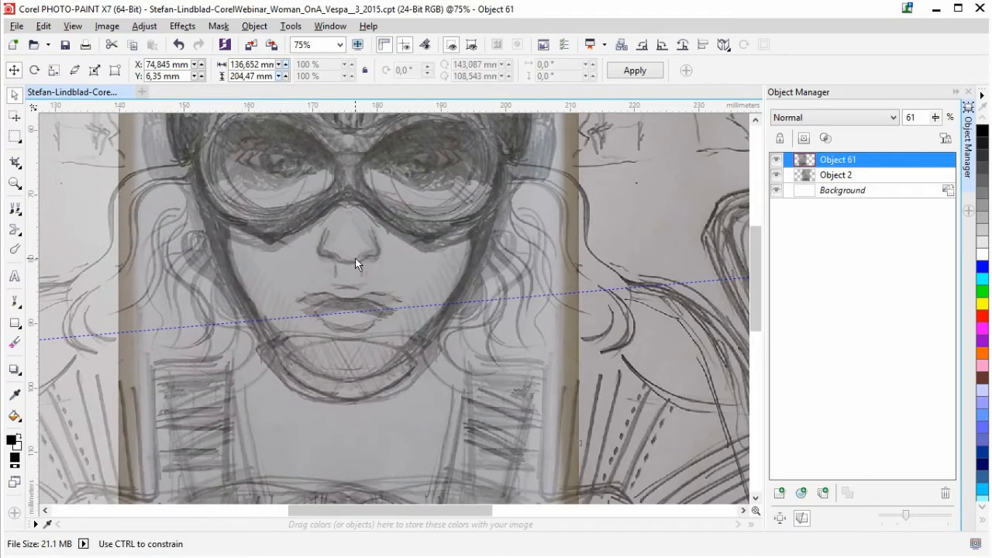
Step: Rotate the mirrored copy counter-clockwise to about 349.36° and apply the transformation
{"action": "key", "text": "F3"}
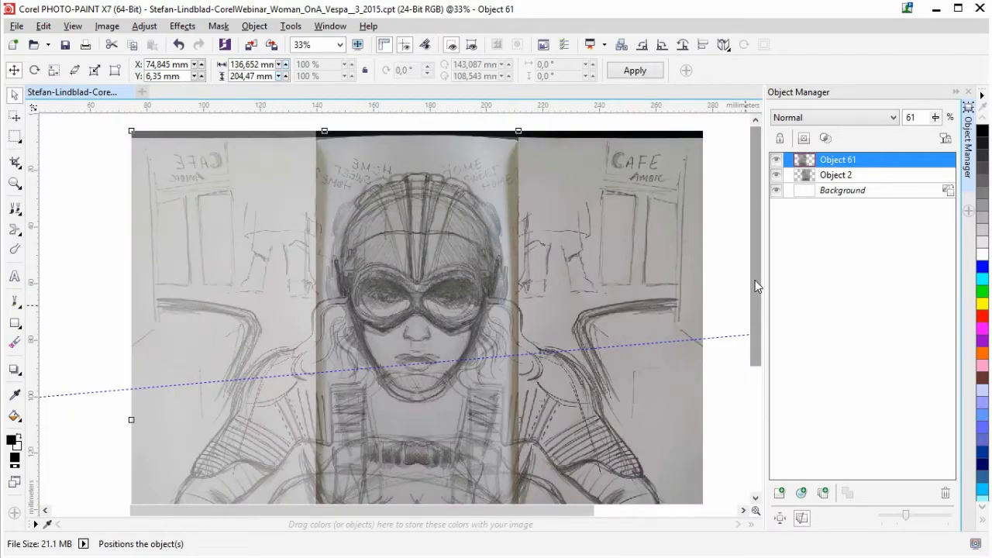
{"action": "left_click_drag", "start_coordinate": [755, 279], "coordinate": [755, 300]}
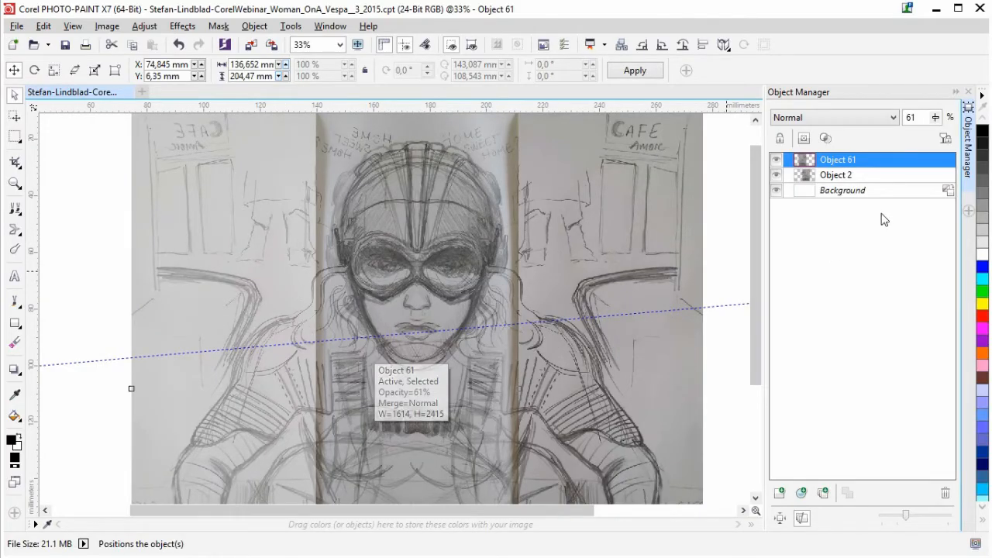
{"action": "left_click", "coordinate": [279, 321]}
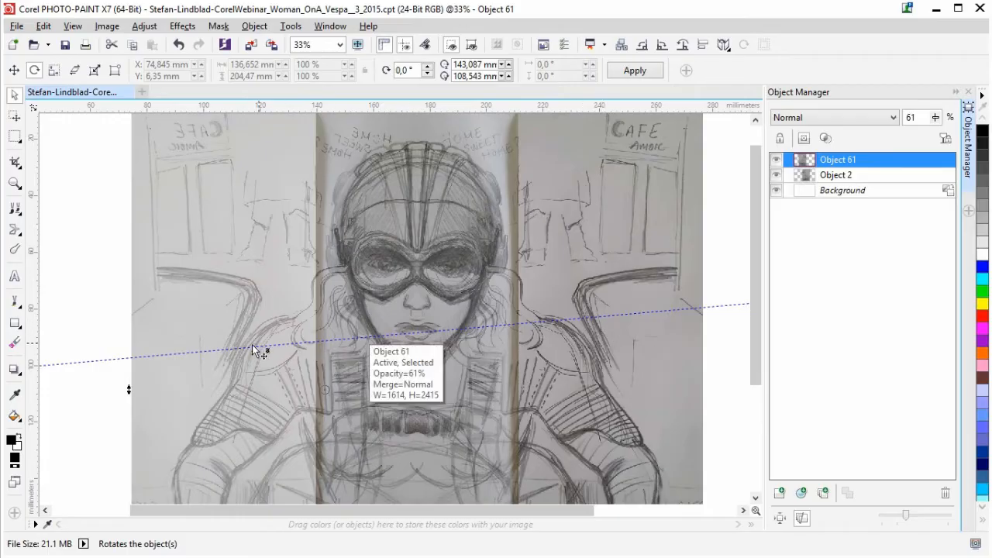
{"action": "scroll", "coordinate": [560, 308], "scroll_direction": "down", "scroll_amount": 1}
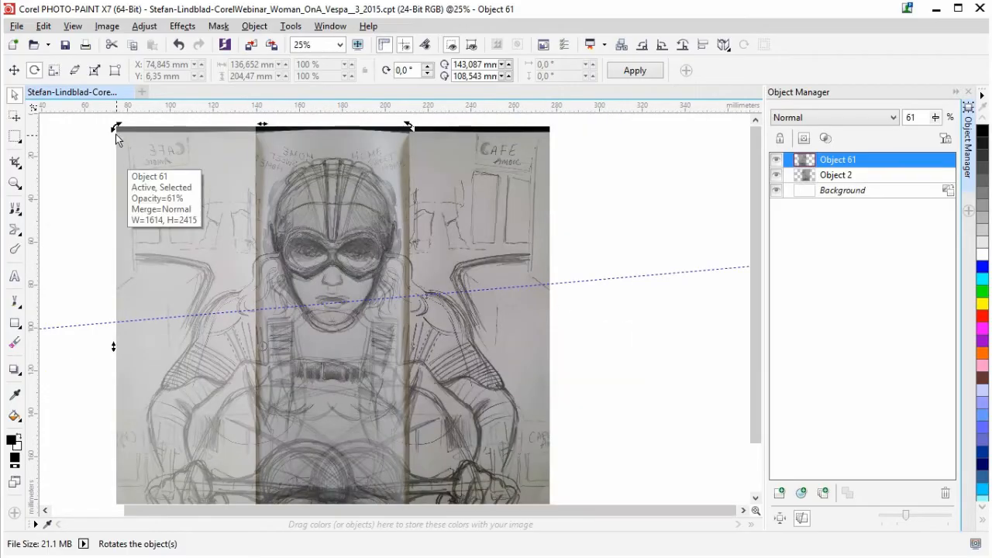
{"action": "left_click_drag", "start_coordinate": [116, 126], "coordinate": [78, 158]}
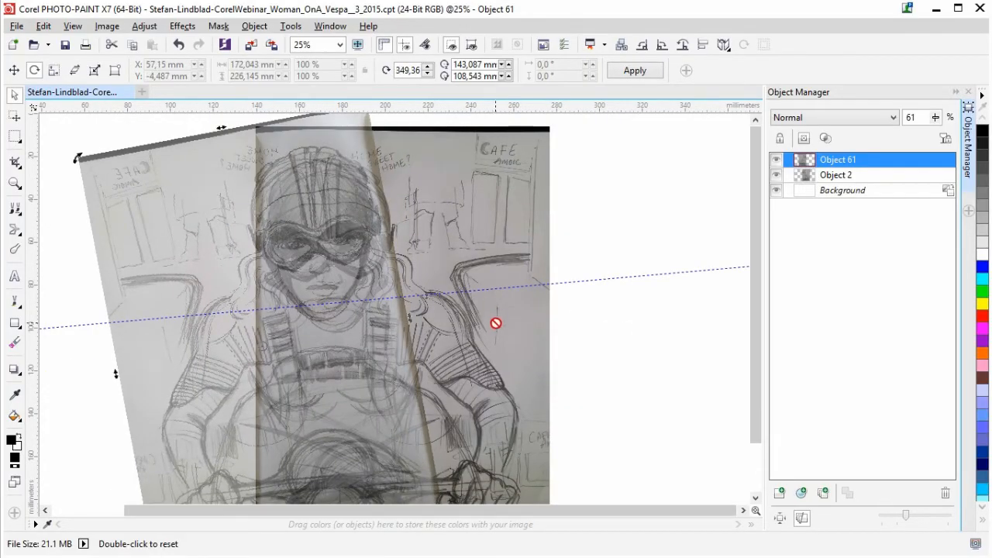
{"action": "key", "text": "Return"}
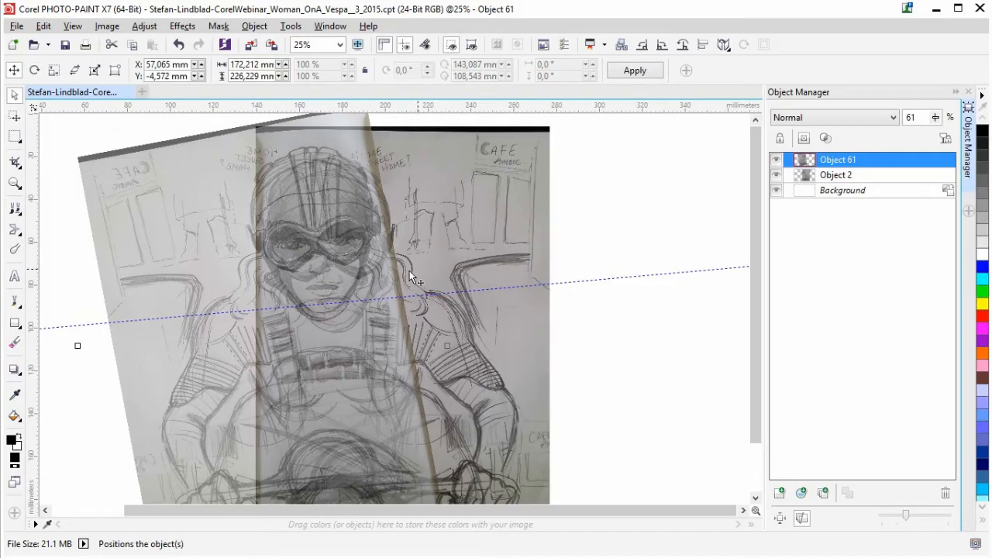
Step: Reposition the rotated copy so its goggles, nose and mouth line up with the original face, nudging it slightly upward
{"action": "left_click_drag", "start_coordinate": [328, 266], "coordinate": [330, 282]}
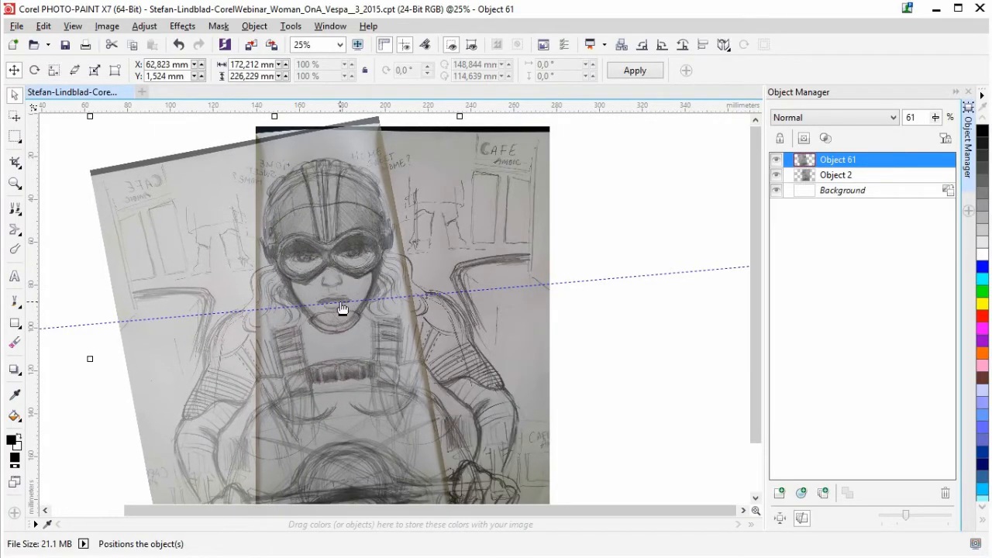
{"action": "scroll", "coordinate": [322, 306], "scroll_direction": "up", "scroll_amount": 1}
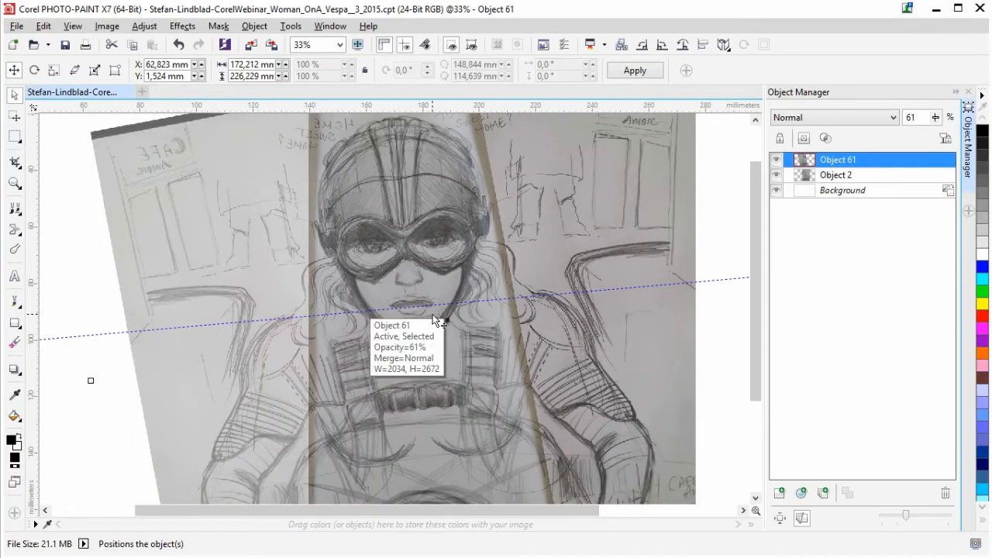
{"action": "scroll", "coordinate": [418, 292], "scroll_direction": "up", "scroll_amount": 1}
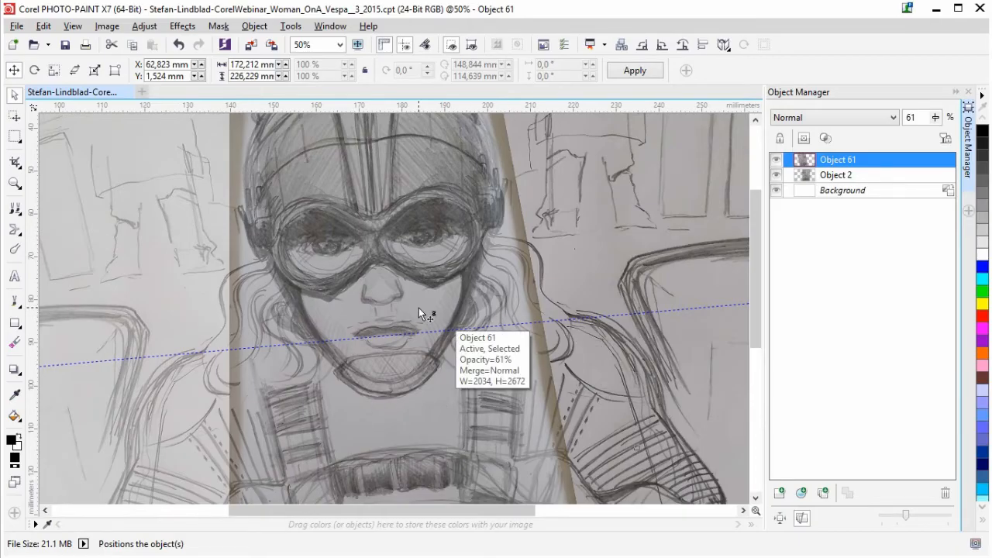
{"action": "scroll", "coordinate": [418, 307], "scroll_direction": "up", "scroll_amount": 1}
{"action": "scroll", "coordinate": [419, 308], "scroll_direction": "up", "scroll_amount": 1}
{"action": "left_click_drag", "start_coordinate": [328, 312], "coordinate": [328, 308]}
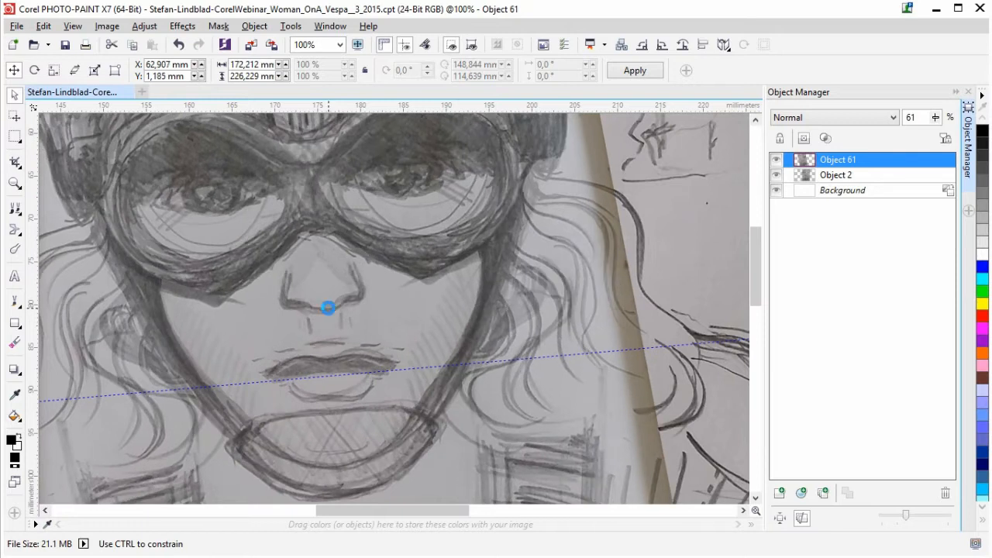
{"action": "key", "text": "ctrl+z"}
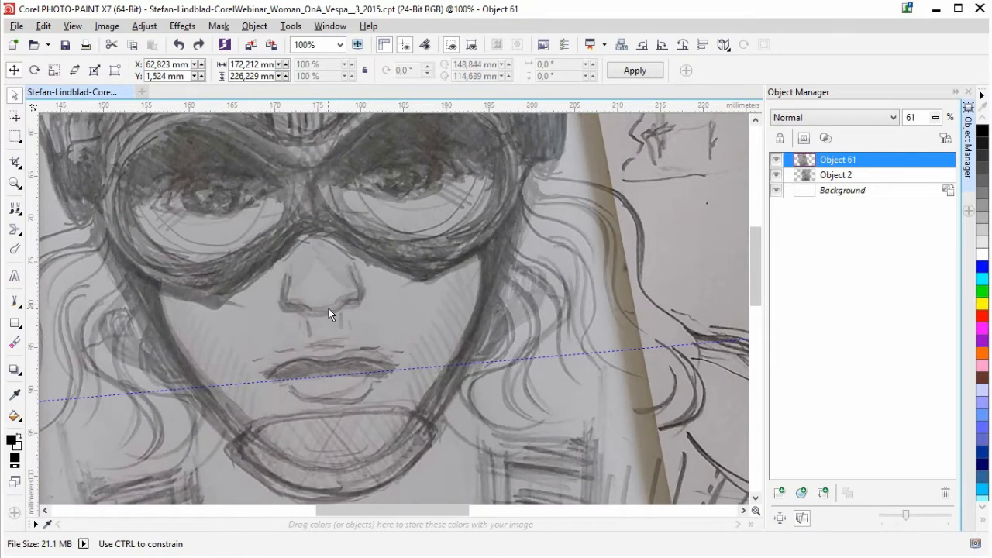
{"action": "key", "text": "Up"}
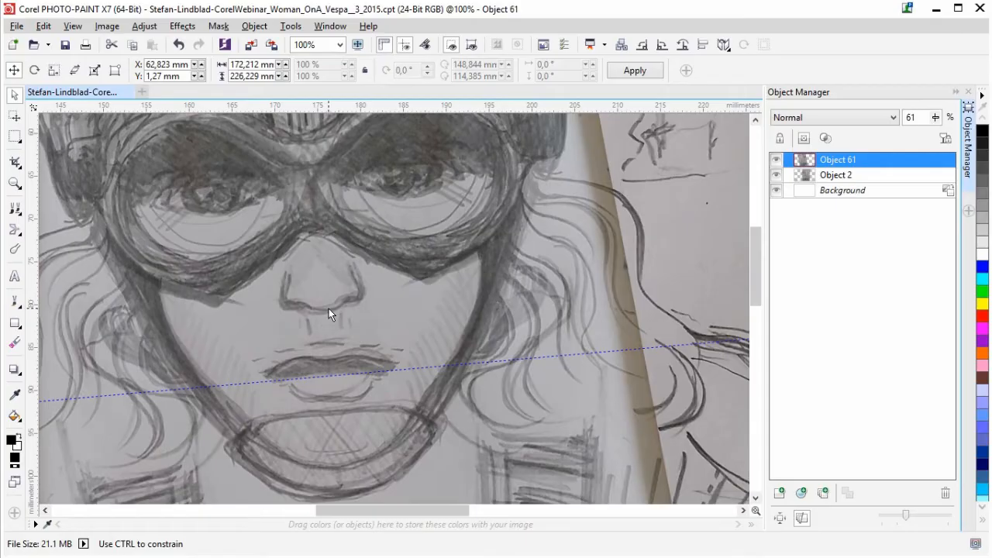
Step: Add a vertical guideline through the nose, set its pivot there, and rotate it to about 95.9° along the figure's centre line
{"action": "scroll", "coordinate": [329, 309], "scroll_direction": "down", "scroll_amount": 3}
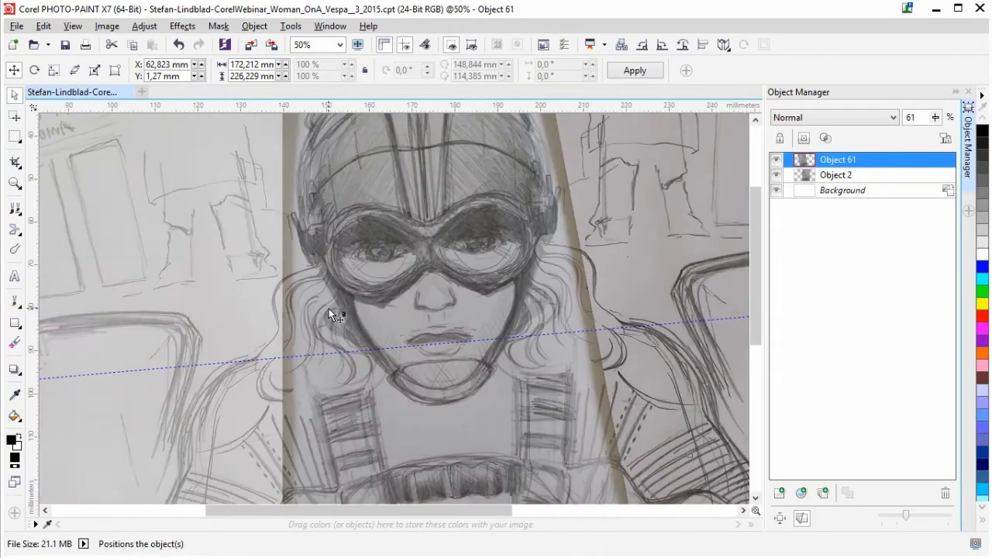
{"action": "left_click_drag", "start_coordinate": [431, 510], "coordinate": [487, 510]}
{"action": "left_click_drag", "start_coordinate": [754, 359], "coordinate": [754, 425]}
{"action": "scroll", "coordinate": [739, 435], "scroll_direction": "down", "scroll_amount": 1}
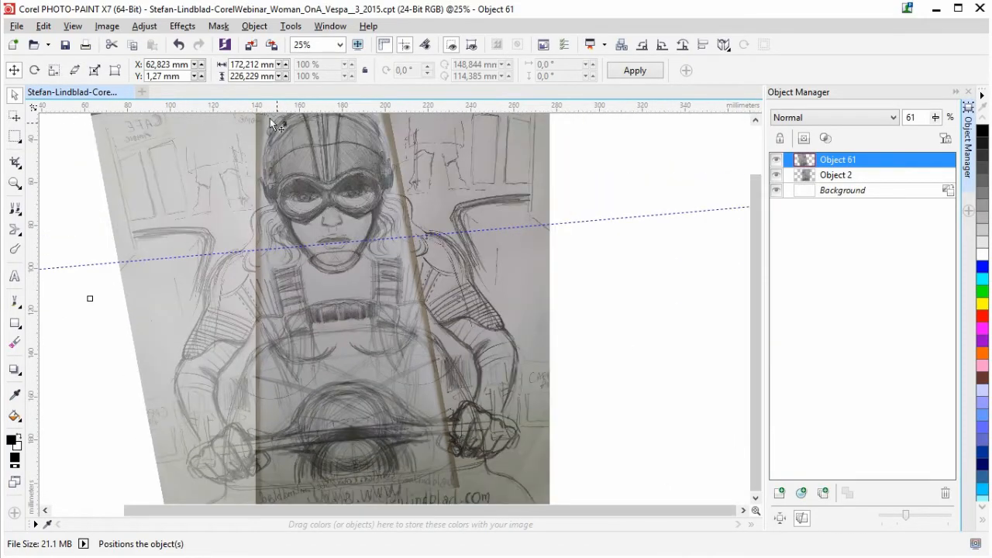
{"action": "left_click", "coordinate": [340, 44]}
{"action": "left_click", "coordinate": [310, 78]}
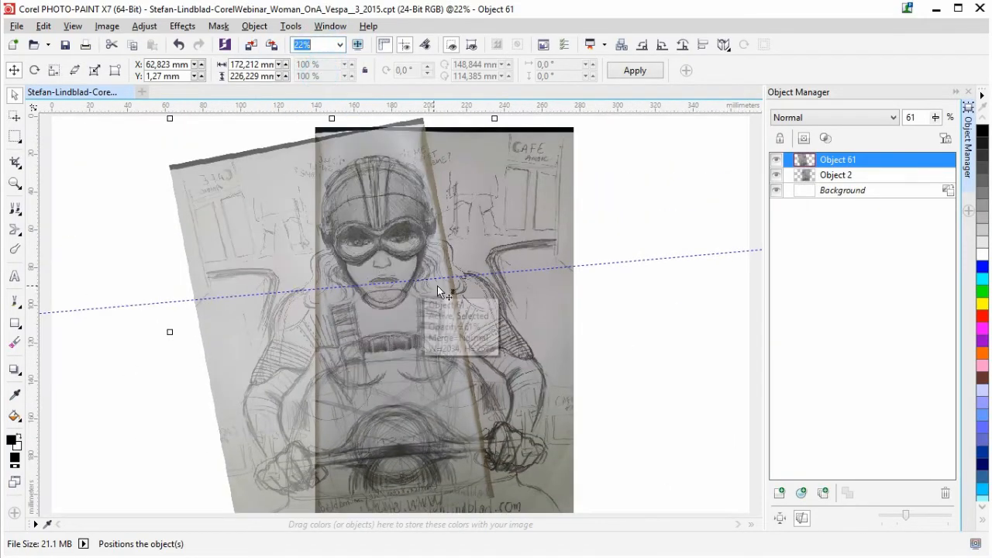
{"action": "left_click_drag", "start_coordinate": [29, 287], "coordinate": [383, 264]}
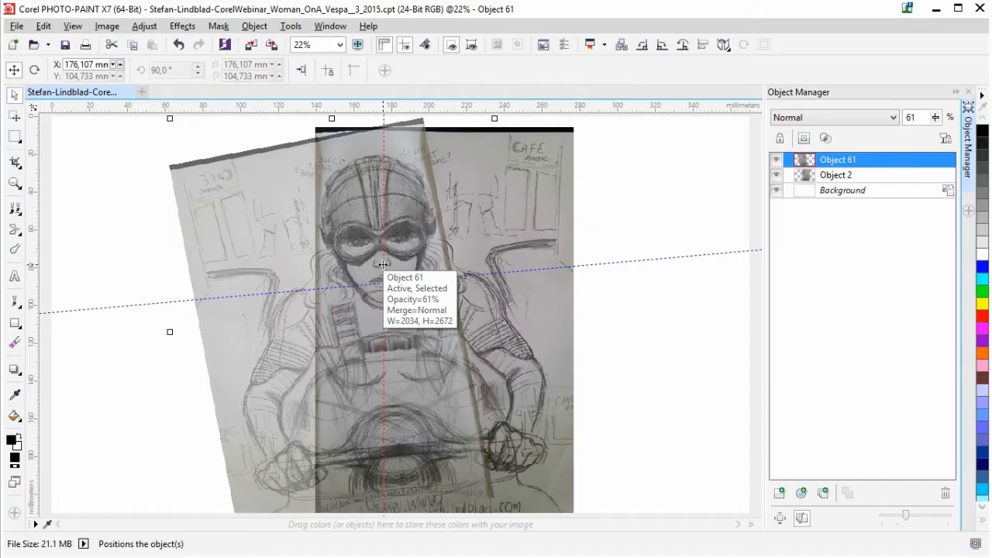
{"action": "left_click", "coordinate": [383, 265]}
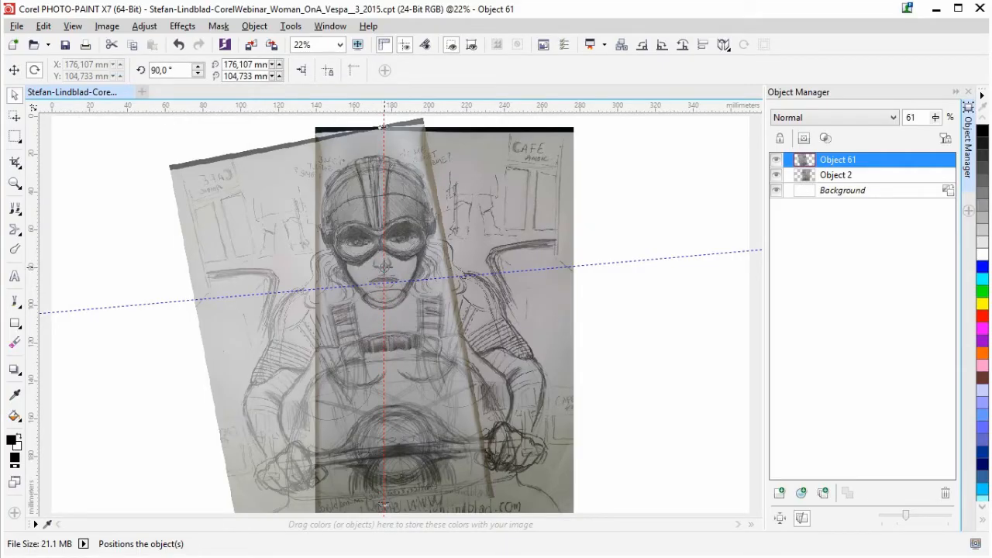
{"action": "left_click", "coordinate": [383, 264]}
{"action": "left_click_drag", "start_coordinate": [385, 505], "coordinate": [407, 500]}
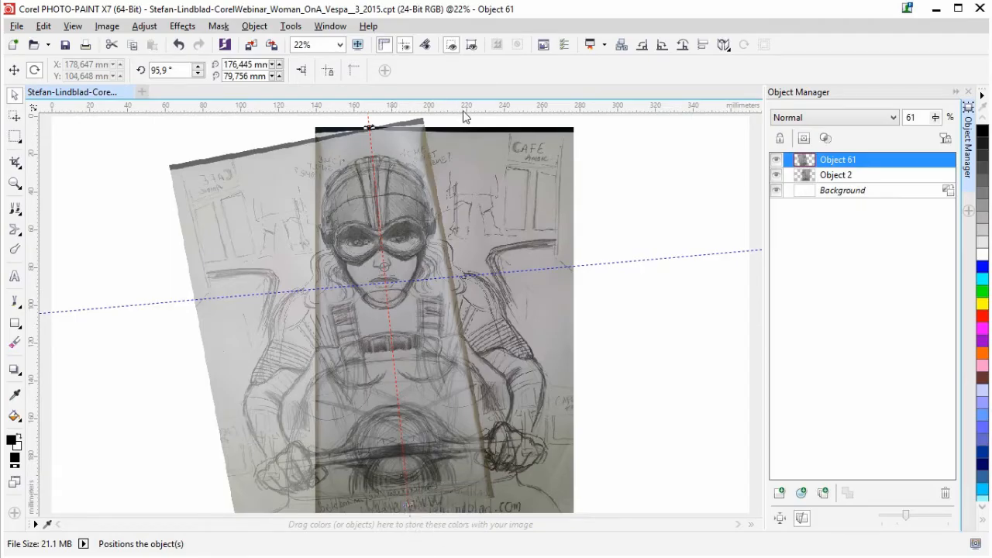
Step: Add a horizontal guideline across the hands tilted to about 4.9° and a vertical one at the mirrored copy's outer edge rotated to about 45.1°
{"action": "left_click_drag", "start_coordinate": [509, 392], "coordinate": [501, 423]}
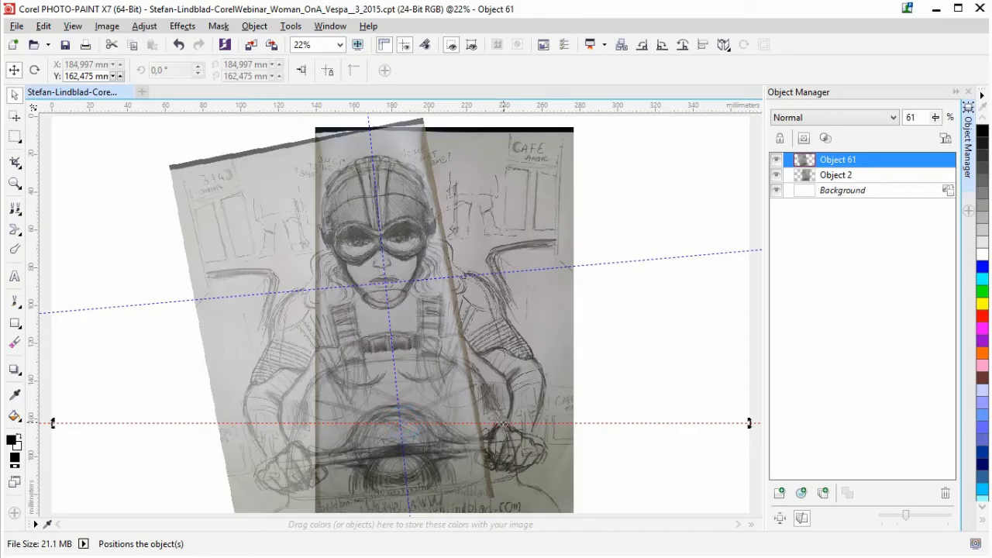
{"action": "left_click_drag", "start_coordinate": [51, 422], "coordinate": [213, 449]}
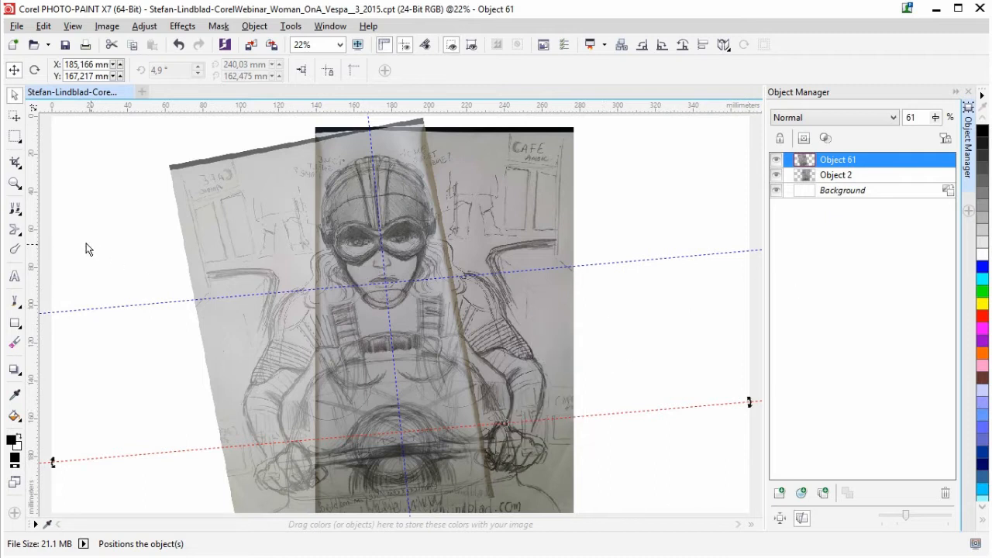
{"action": "left_click_drag", "start_coordinate": [31, 232], "coordinate": [208, 282]}
{"action": "left_click", "coordinate": [208, 284]}
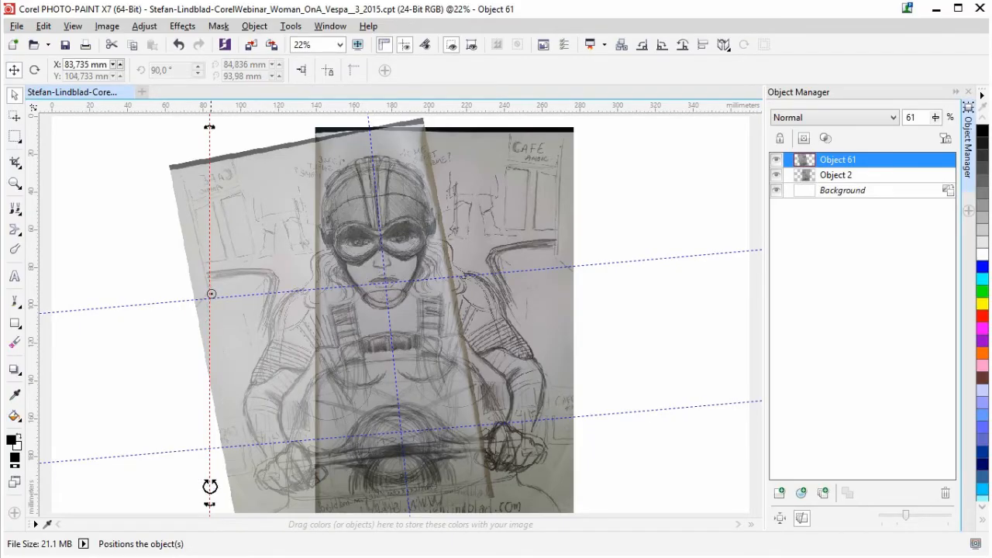
{"action": "left_click_drag", "start_coordinate": [209, 505], "coordinate": [50, 450]}
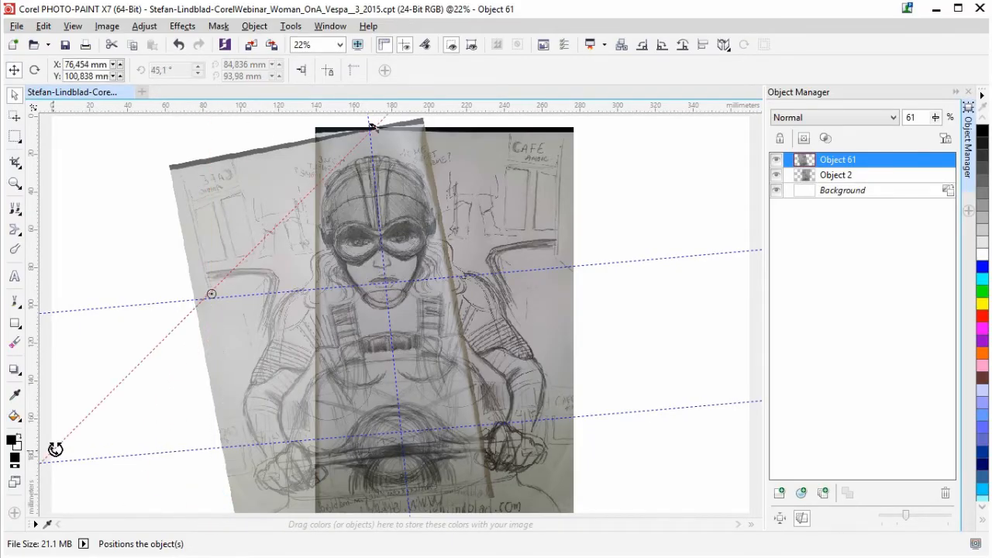
Step: Add a vertical guideline along the bracket-like shape beside the original's shoulder, set its pivot there, and rotate it to about 121.9°
{"action": "left_click_drag", "start_coordinate": [519, 286], "coordinate": [491, 258]}
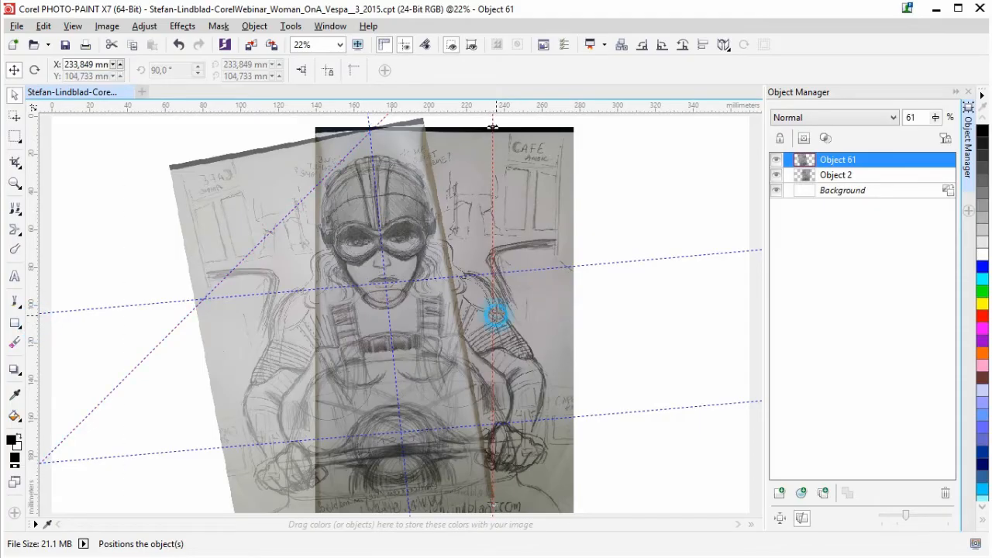
{"action": "left_click", "coordinate": [496, 502]}
{"action": "left_click_drag", "start_coordinate": [507, 501], "coordinate": [642, 504]}
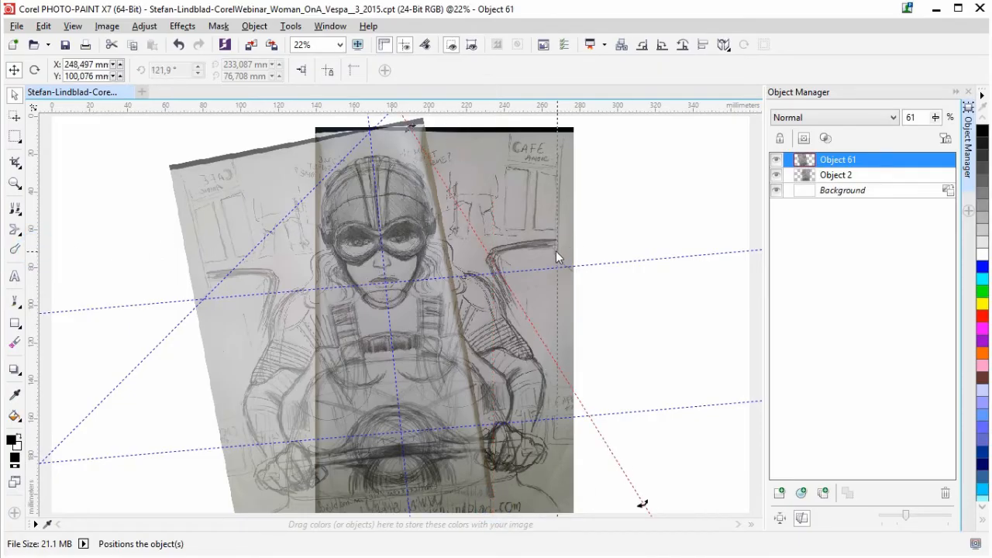
Step: Add a guideline slanting outward from the original's outer edge and another through the mirrored shape's inner corner, rotated to about 63.4°
{"action": "left_click", "coordinate": [556, 313]}
{"action": "left_click_drag", "start_coordinate": [555, 312], "coordinate": [558, 259]}
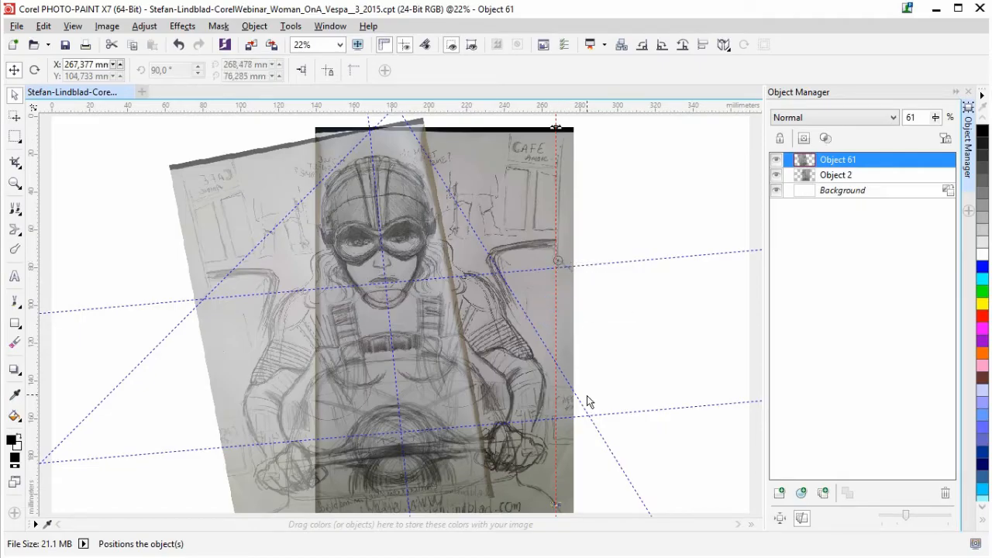
{"action": "left_click_drag", "start_coordinate": [558, 505], "coordinate": [712, 419]}
{"action": "mouse_move", "coordinate": [31, 260]}
{"action": "left_mouse_down"}
{"action": "mouse_move", "coordinate": [274, 288]}
{"action": "mouse_move", "coordinate": [273, 312]}
{"action": "mouse_move", "coordinate": [275, 281]}
{"action": "left_mouse_up"}
{"action": "left_click_drag", "start_coordinate": [275, 506], "coordinate": [163, 504]}
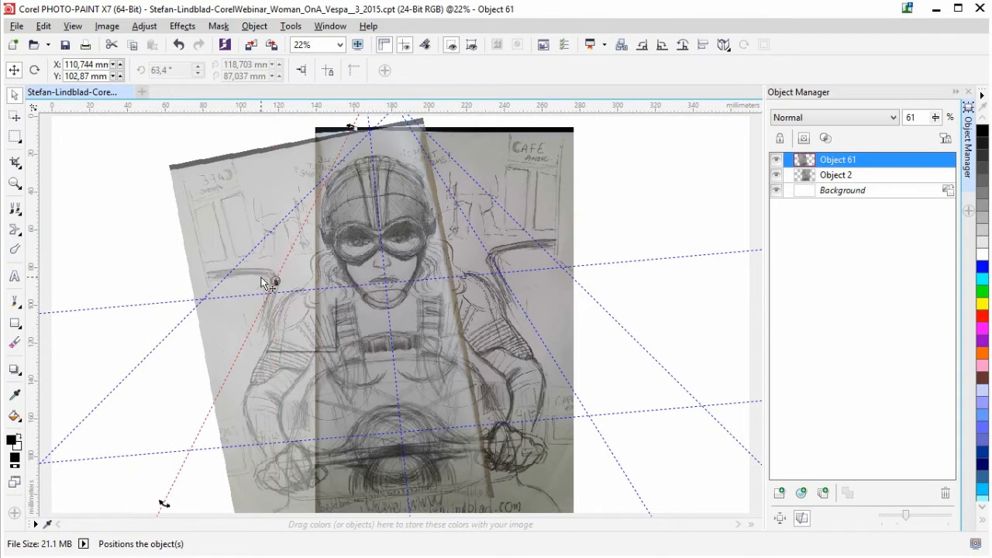
Step: Add vertical guidelines at about 82 mm and 273.5 mm through the outer edges and a horizontal one at about 62.8 mm across the goggles
{"action": "left_click_drag", "start_coordinate": [33, 252], "coordinate": [203, 286]}
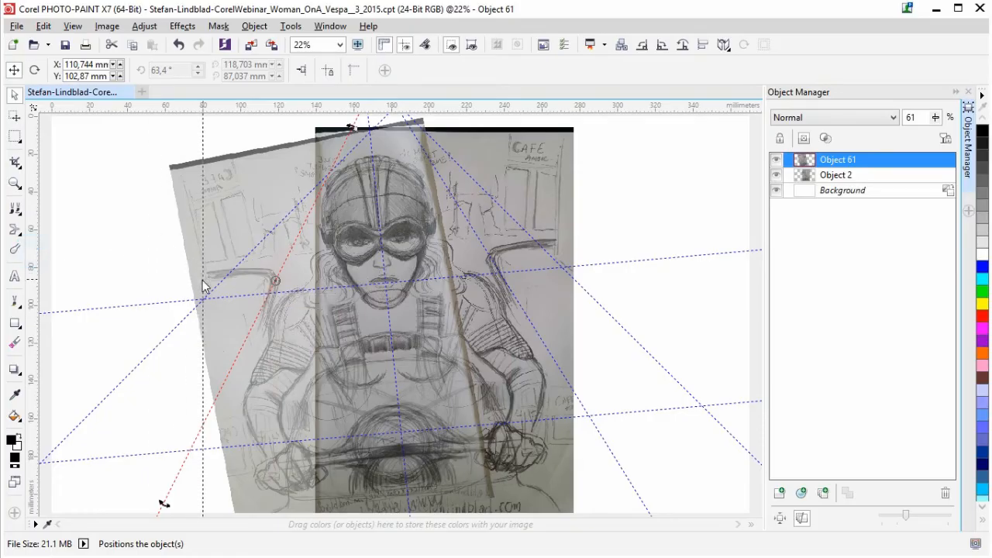
{"action": "left_click", "coordinate": [206, 287]}
{"action": "left_click_drag", "start_coordinate": [34, 301], "coordinate": [567, 263]}
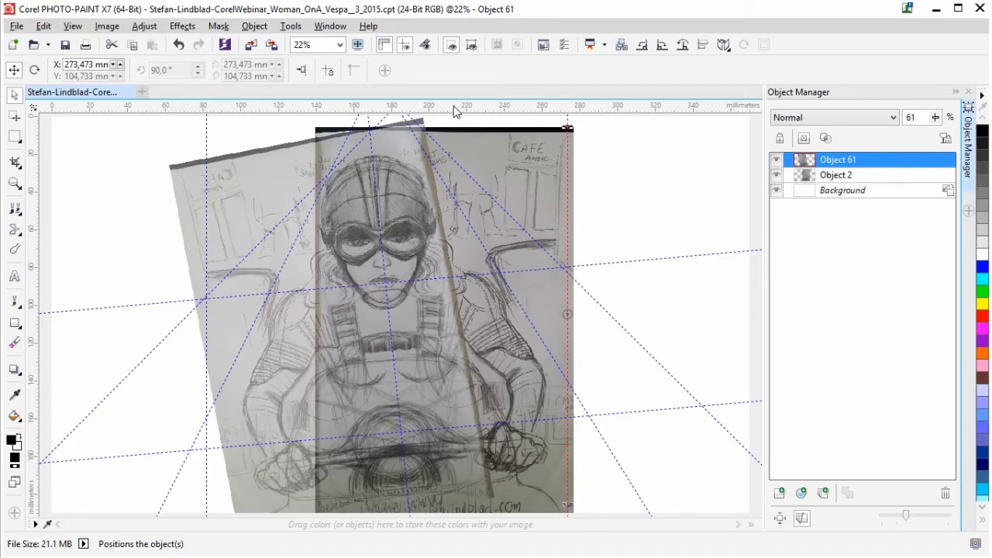
{"action": "left_click_drag", "start_coordinate": [455, 109], "coordinate": [477, 234]}
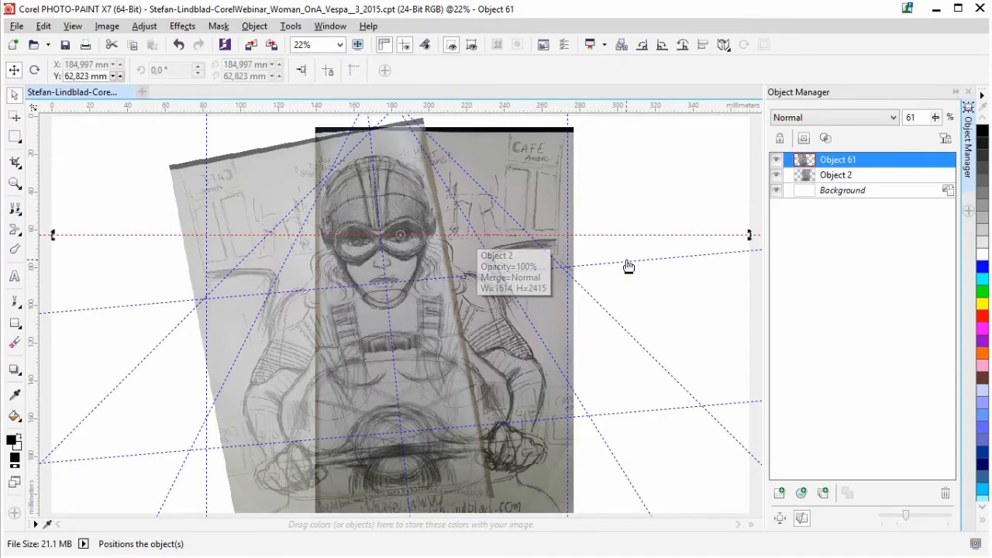
Step: Deselect the guideline and compare the overlapped sketches with the guidelines hidden and shown again
{"action": "left_click", "coordinate": [716, 242]}
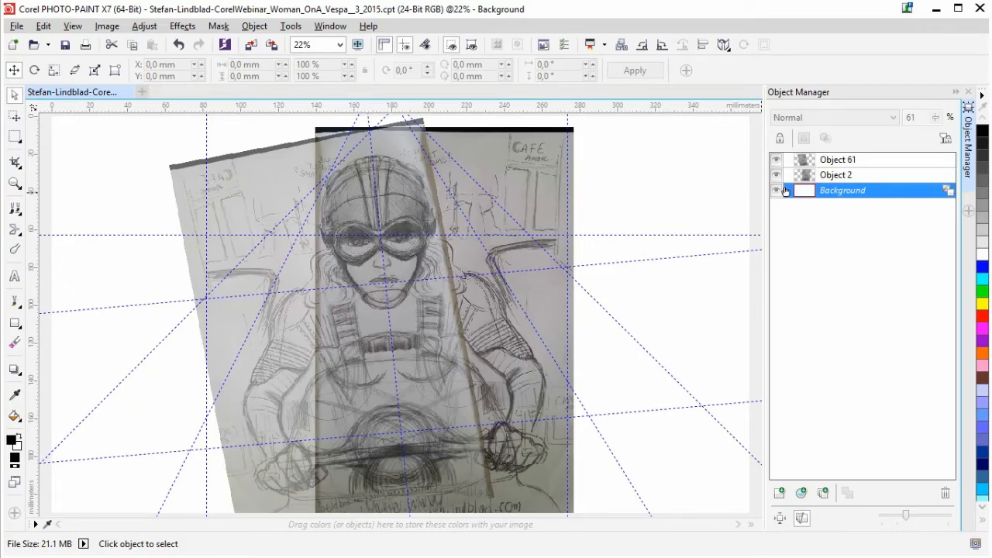
{"action": "left_click", "coordinate": [405, 45]}
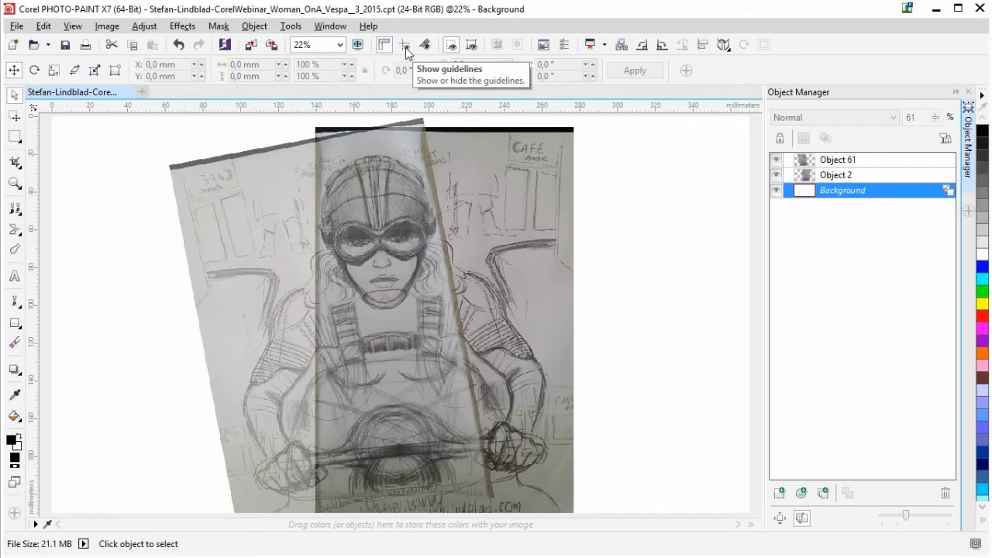
{"action": "left_click", "coordinate": [406, 46]}
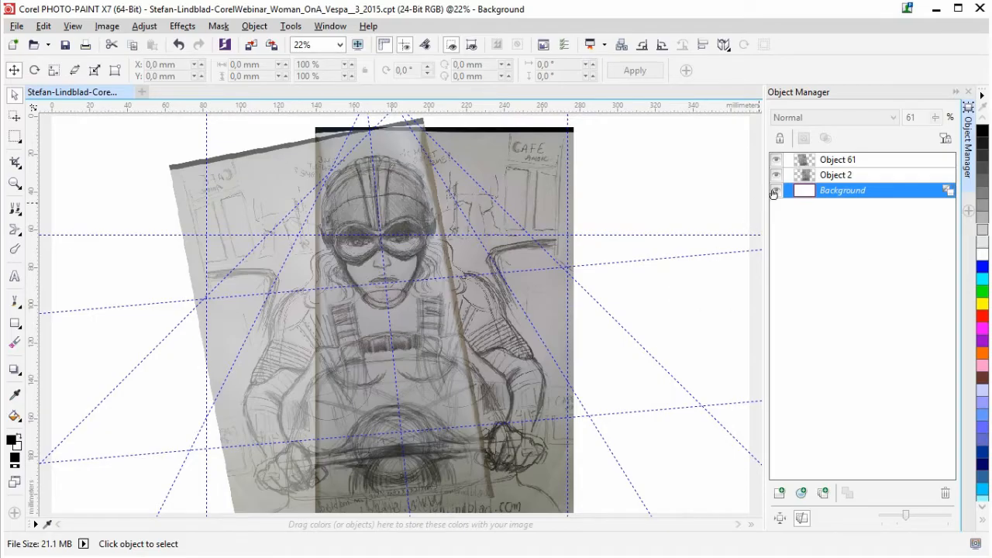
Step: Create a new empty object above the mirrored copy for tracing
{"action": "left_click", "coordinate": [856, 160]}
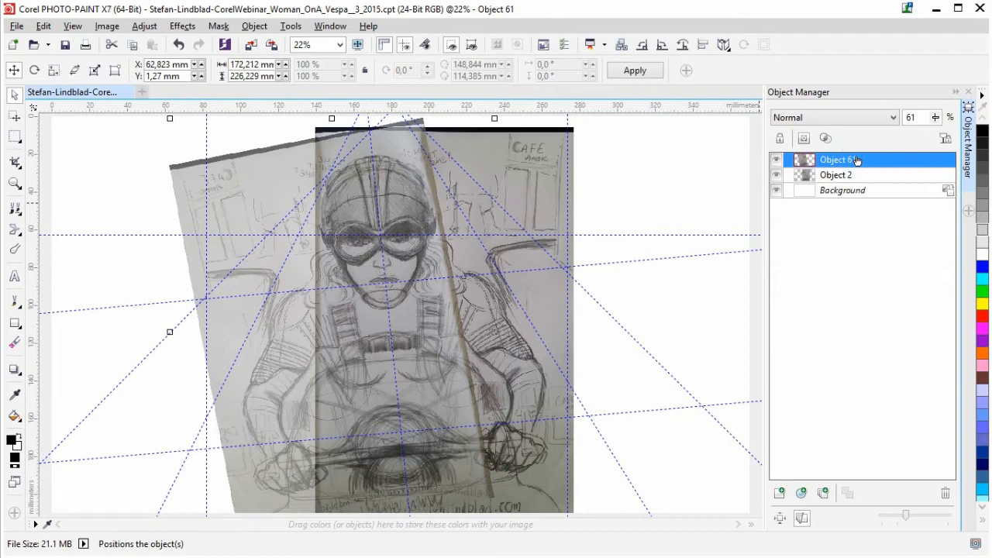
{"action": "left_click", "coordinate": [780, 493]}
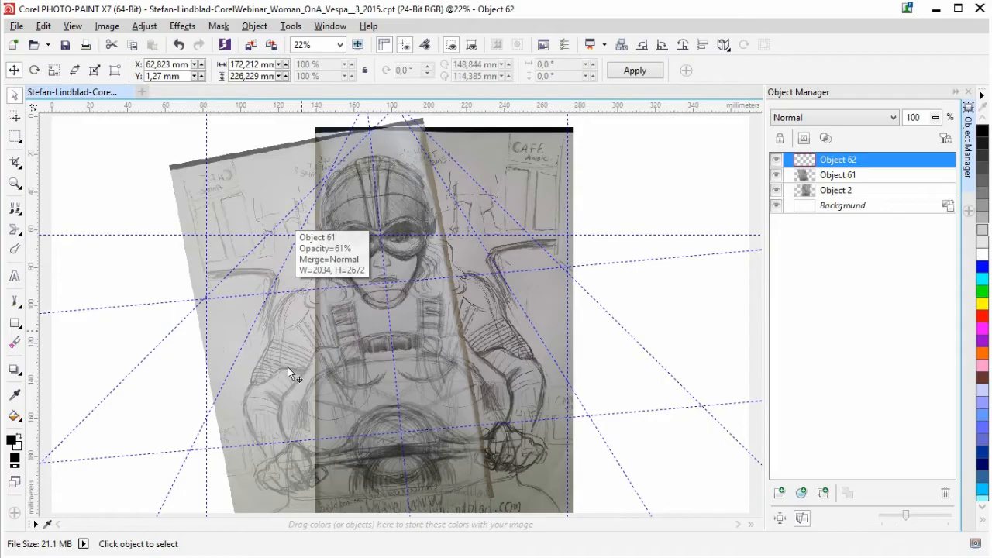
Step: Set up the Paint tool with the Quick Doodler art brush at size 20 for tracing the head, and look through the nib shapes
{"action": "scroll", "coordinate": [397, 243], "scroll_direction": "up", "scroll_amount": 3}
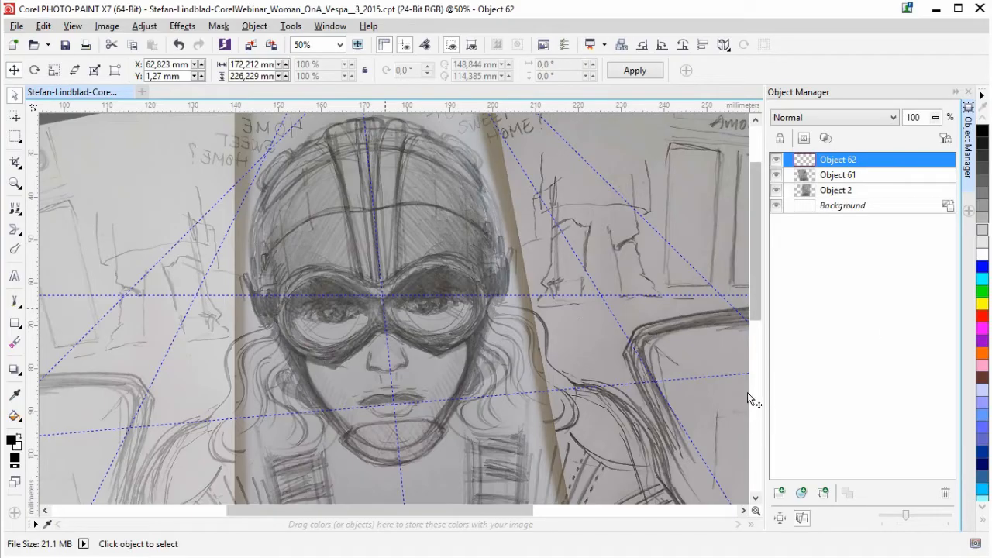
{"action": "left_click_drag", "start_coordinate": [753, 220], "coordinate": [754, 206]}
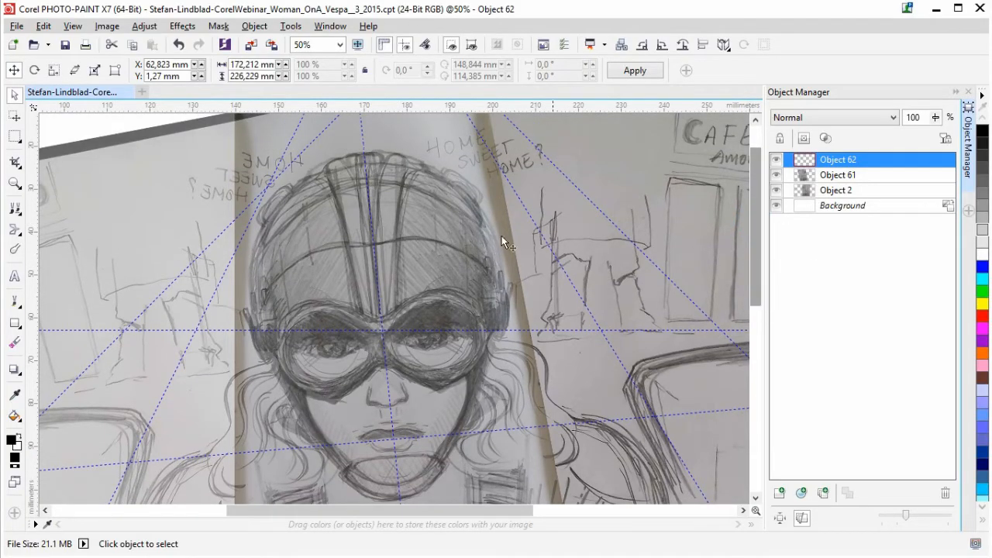
{"action": "left_click", "coordinate": [15, 304]}
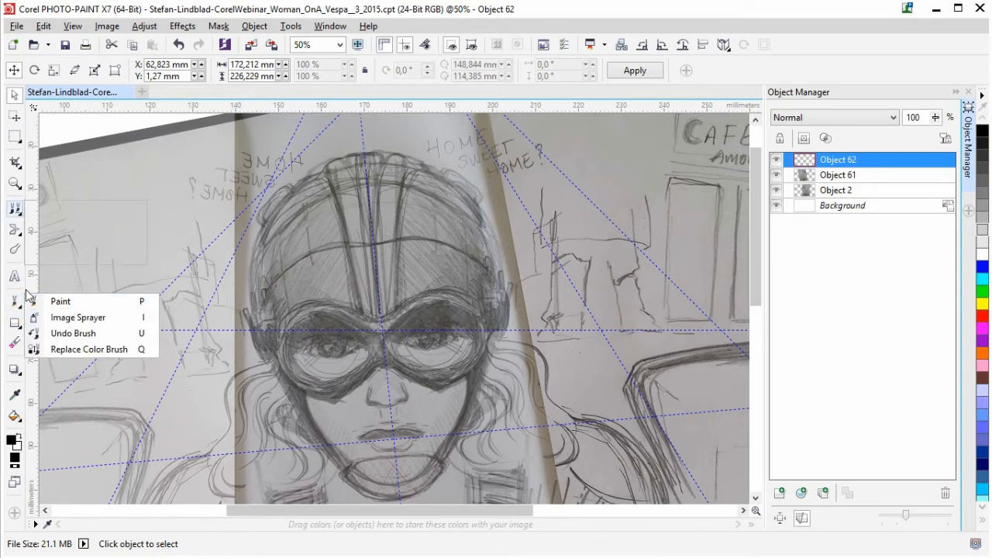
{"action": "left_click", "coordinate": [35, 302]}
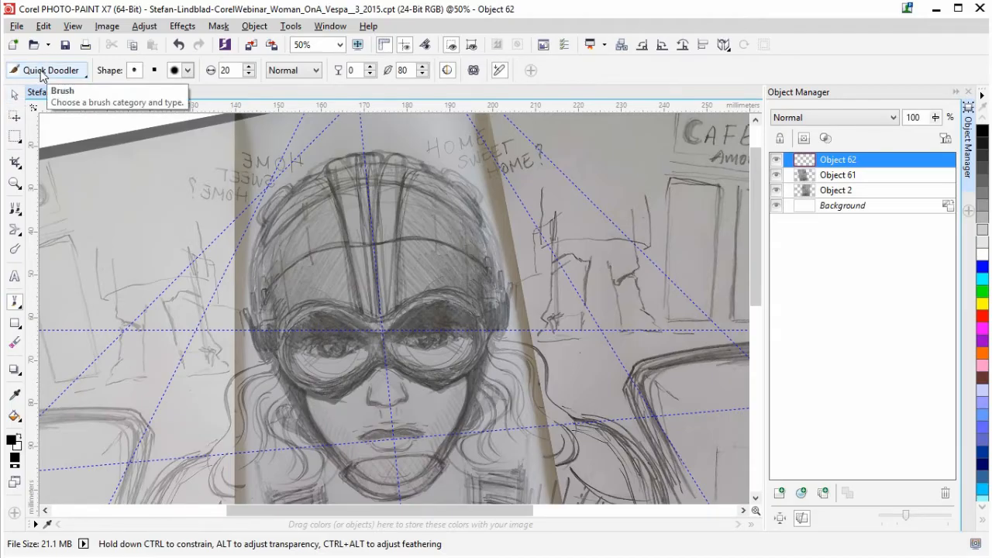
{"action": "left_click", "coordinate": [44, 72]}
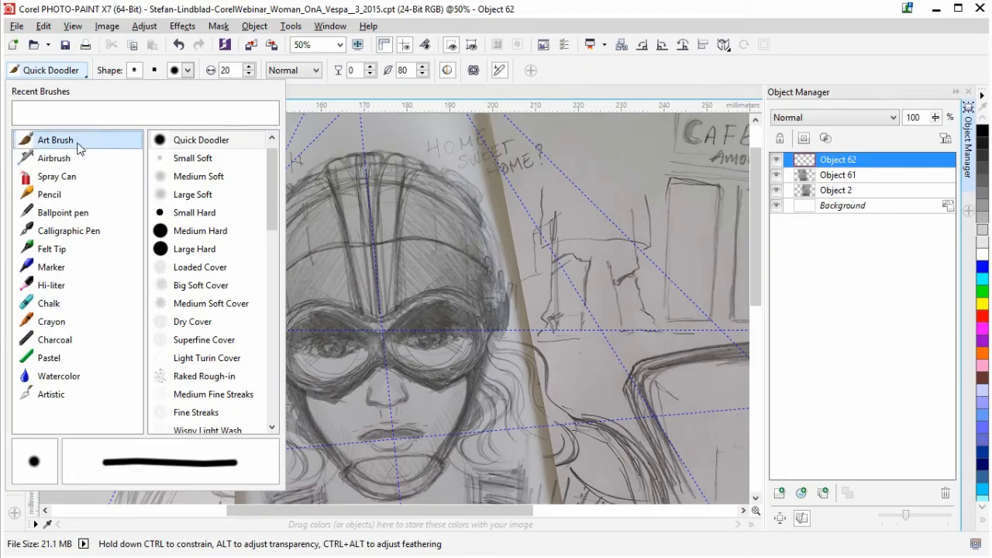
{"action": "left_click", "coordinate": [246, 144]}
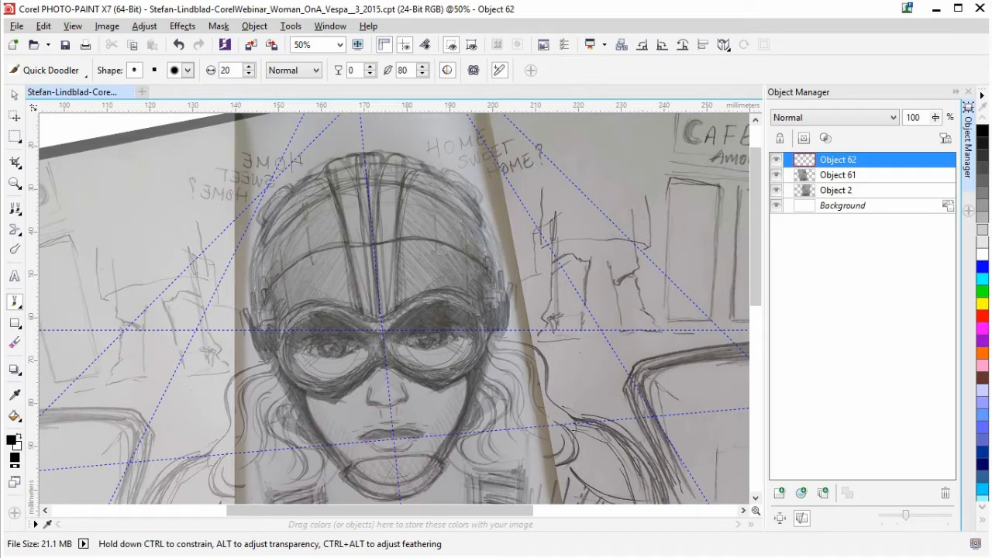
{"action": "left_click", "coordinate": [188, 70]}
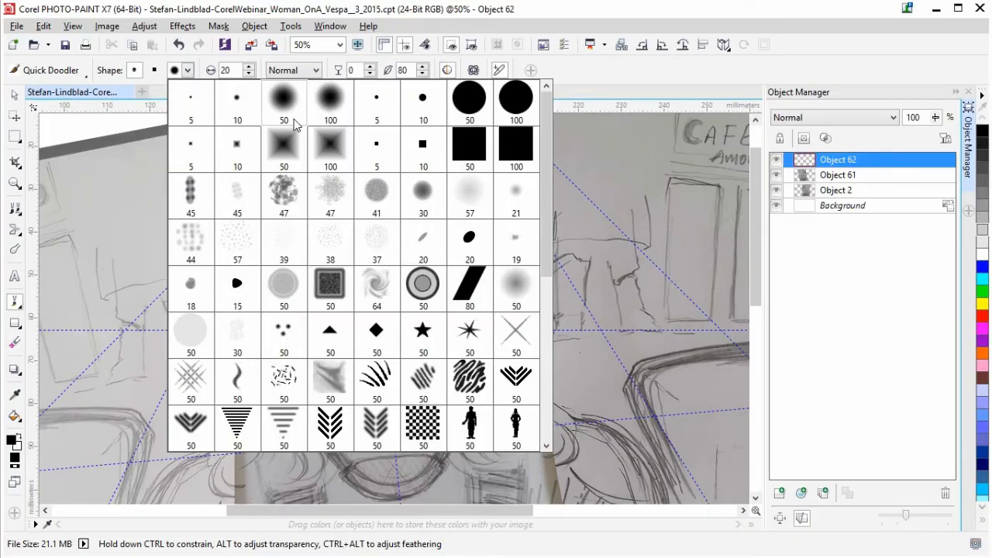
{"action": "left_click", "coordinate": [154, 13]}
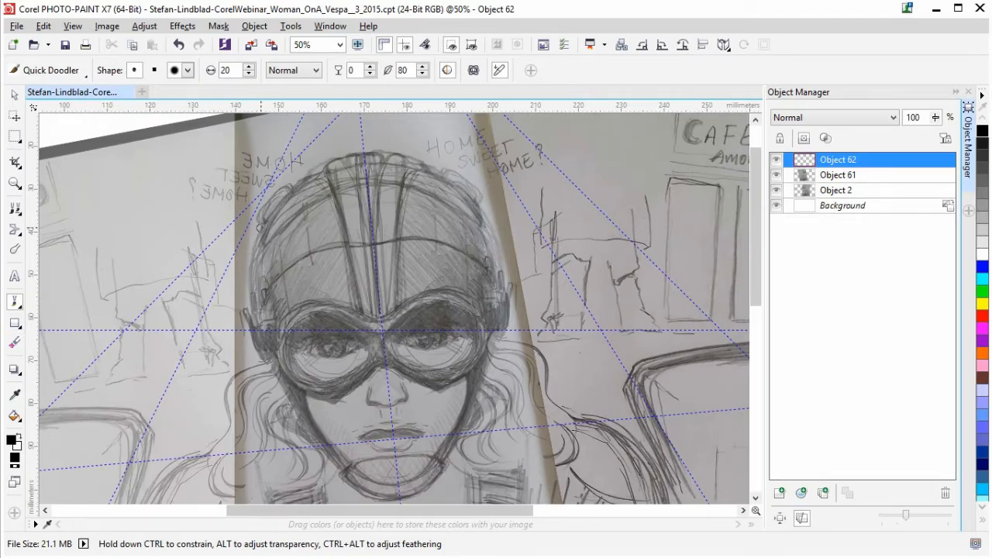
Step: Trace the helmet's outline in black from both ear pieces over the crown, following the overlapped sketches
{"action": "mouse_move", "coordinate": [260, 224]}
{"action": "left_mouse_down"}
{"action": "mouse_move", "coordinate": [248, 282]}
{"action": "mouse_move", "coordinate": [261, 361]}
{"action": "left_mouse_up"}
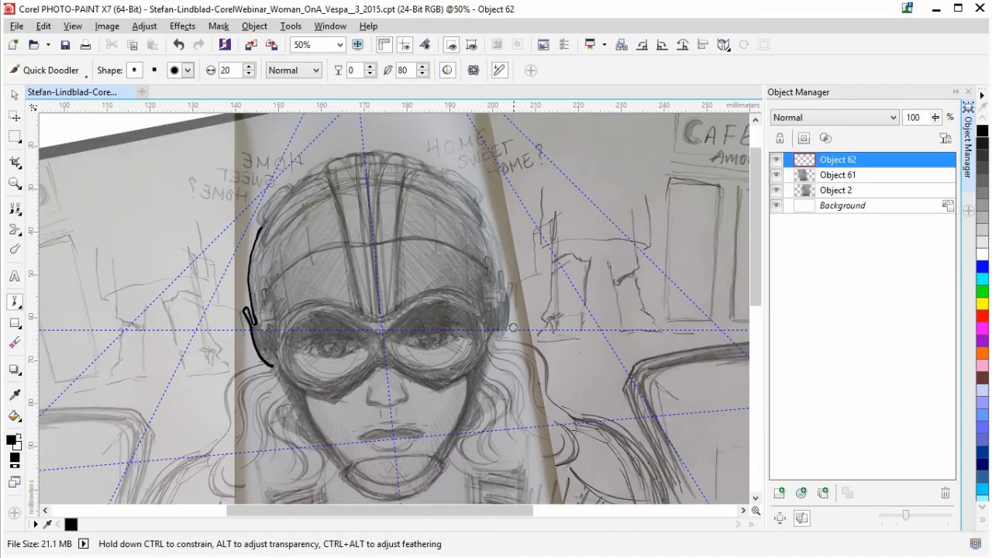
{"action": "left_click_drag", "start_coordinate": [493, 291], "coordinate": [502, 278]}
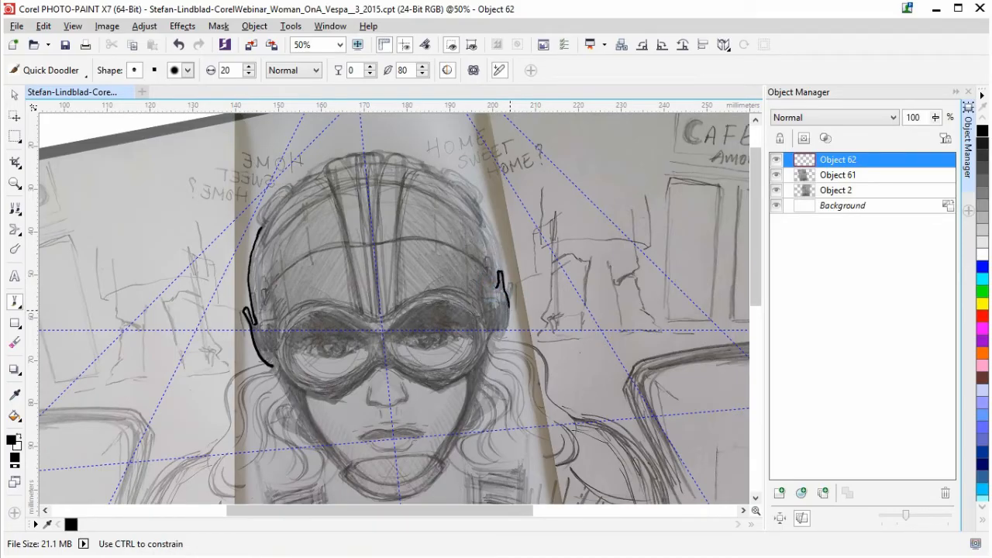
{"action": "left_click_drag", "start_coordinate": [504, 333], "coordinate": [494, 342]}
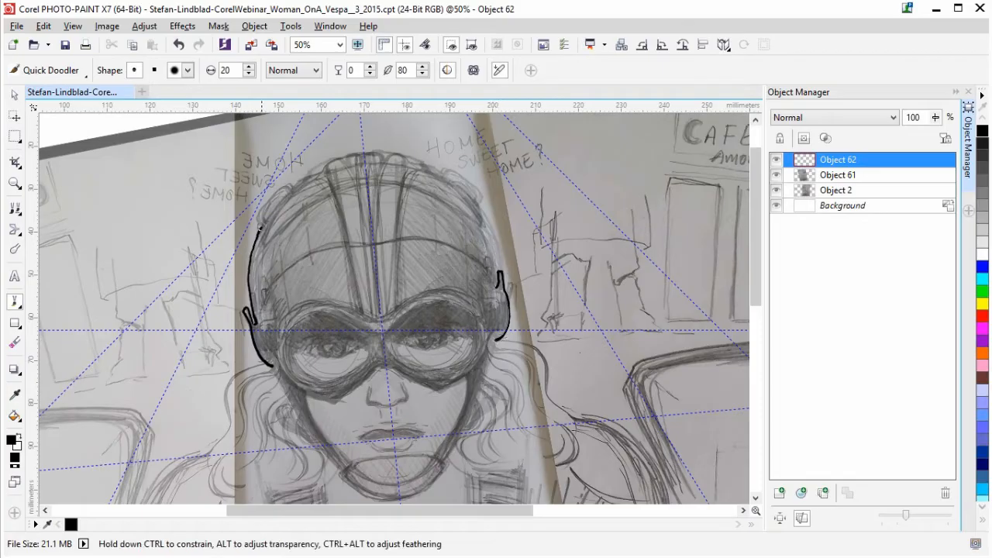
{"action": "mouse_move", "coordinate": [260, 225]}
{"action": "left_mouse_down"}
{"action": "mouse_move", "coordinate": [273, 198]}
{"action": "mouse_move", "coordinate": [331, 158]}
{"action": "left_mouse_up"}
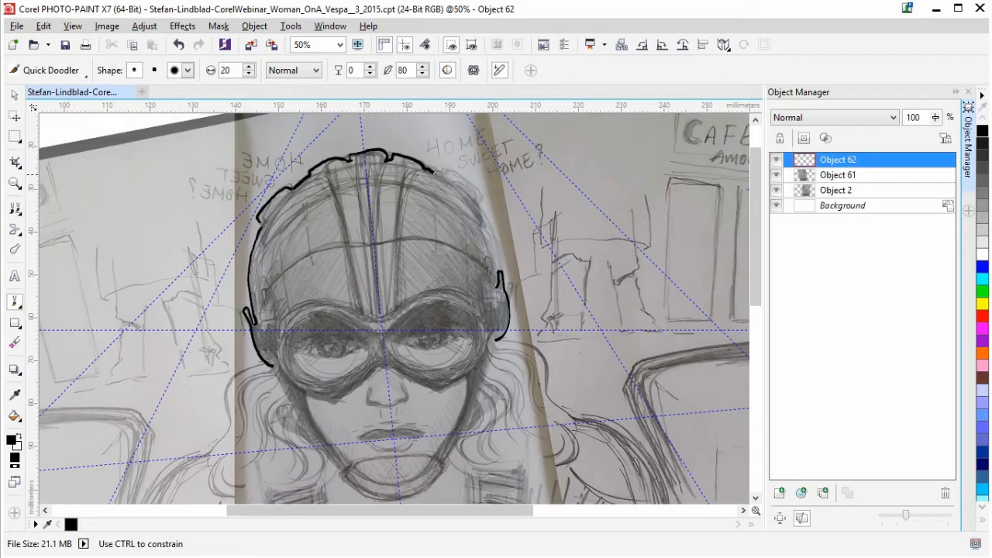
{"action": "mouse_move", "coordinate": [457, 178]}
{"action": "left_mouse_down"}
{"action": "mouse_move", "coordinate": [477, 198]}
{"action": "mouse_move", "coordinate": [496, 283]}
{"action": "left_mouse_up"}
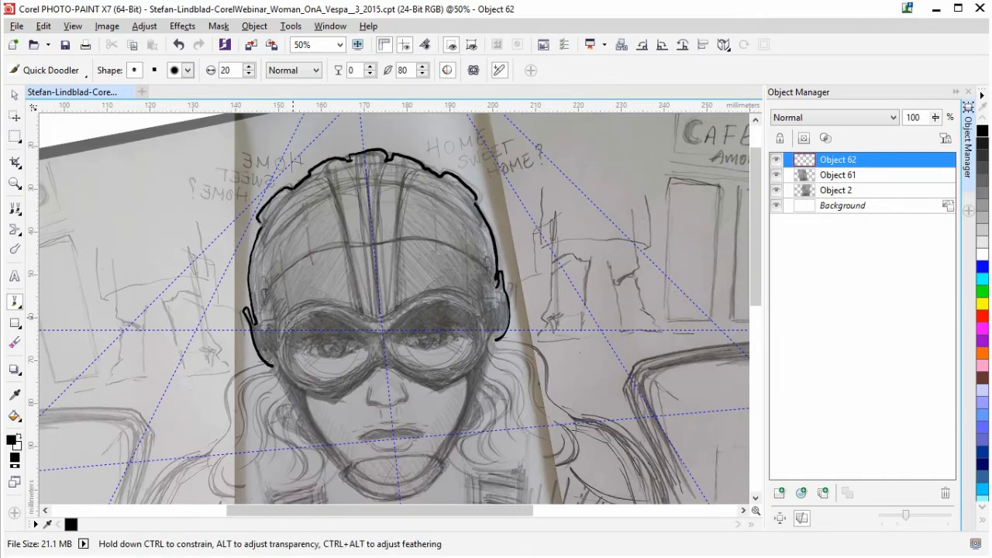
Step: Trace the upper and lower outer contours of the goggles' frame across both sides of the nose bridge
{"action": "mouse_move", "coordinate": [276, 322]}
{"action": "left_mouse_down"}
{"action": "mouse_move", "coordinate": [313, 300]}
{"action": "mouse_move", "coordinate": [379, 314]}
{"action": "mouse_move", "coordinate": [430, 290]}
{"action": "left_mouse_up"}
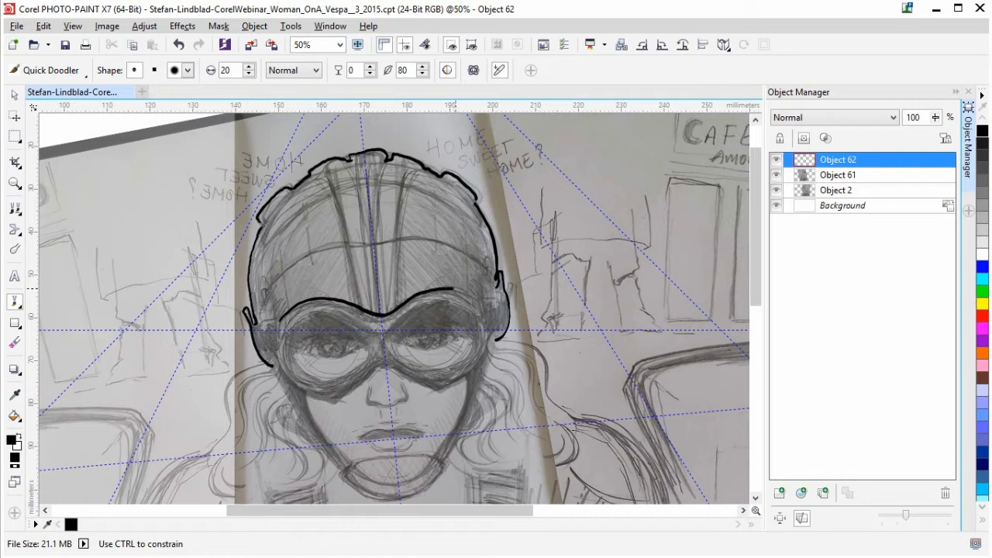
{"action": "left_click_drag", "start_coordinate": [489, 307], "coordinate": [489, 307]}
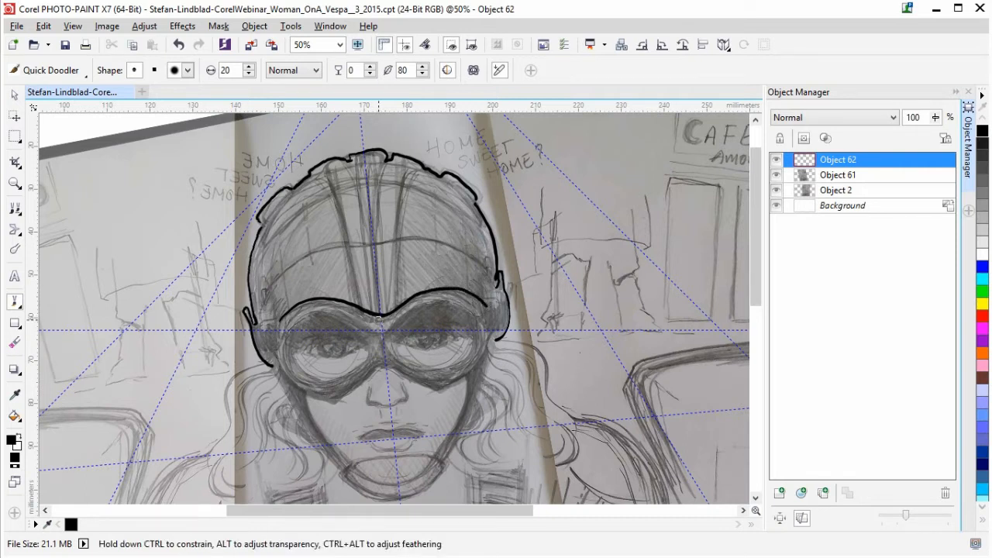
{"action": "mouse_move", "coordinate": [378, 369]}
{"action": "left_mouse_down"}
{"action": "mouse_move", "coordinate": [338, 398]}
{"action": "mouse_move", "coordinate": [287, 381]}
{"action": "mouse_move", "coordinate": [334, 400]}
{"action": "left_mouse_up"}
{"action": "mouse_move", "coordinate": [385, 367]}
{"action": "left_mouse_down"}
{"action": "mouse_move", "coordinate": [440, 392]}
{"action": "mouse_move", "coordinate": [480, 361]}
{"action": "left_mouse_up"}
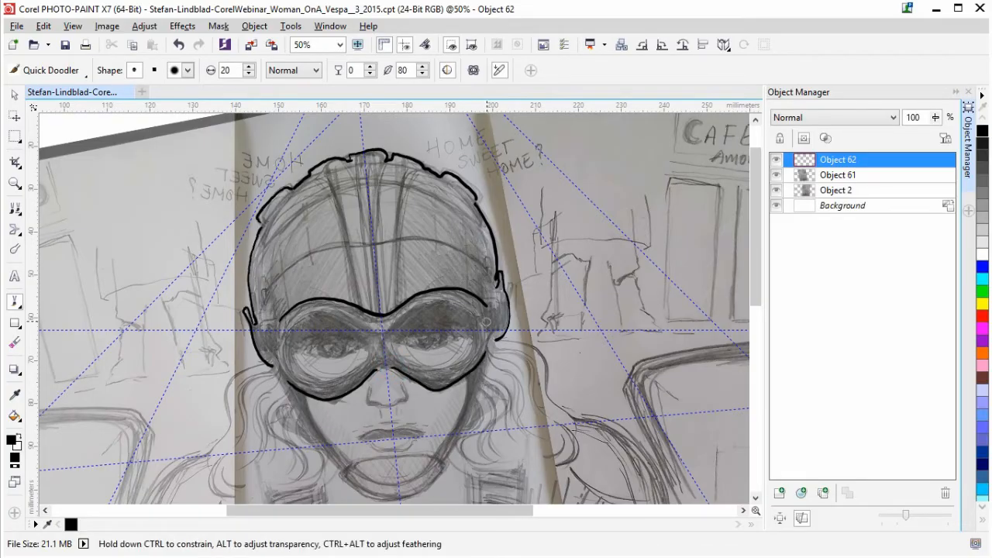
Step: Trace the inner outline of both goggle lenses
{"action": "mouse_move", "coordinate": [283, 340]}
{"action": "left_mouse_down"}
{"action": "mouse_move", "coordinate": [320, 321]}
{"action": "mouse_move", "coordinate": [348, 327]}
{"action": "mouse_move", "coordinate": [337, 382]}
{"action": "mouse_move", "coordinate": [308, 381]}
{"action": "left_mouse_up"}
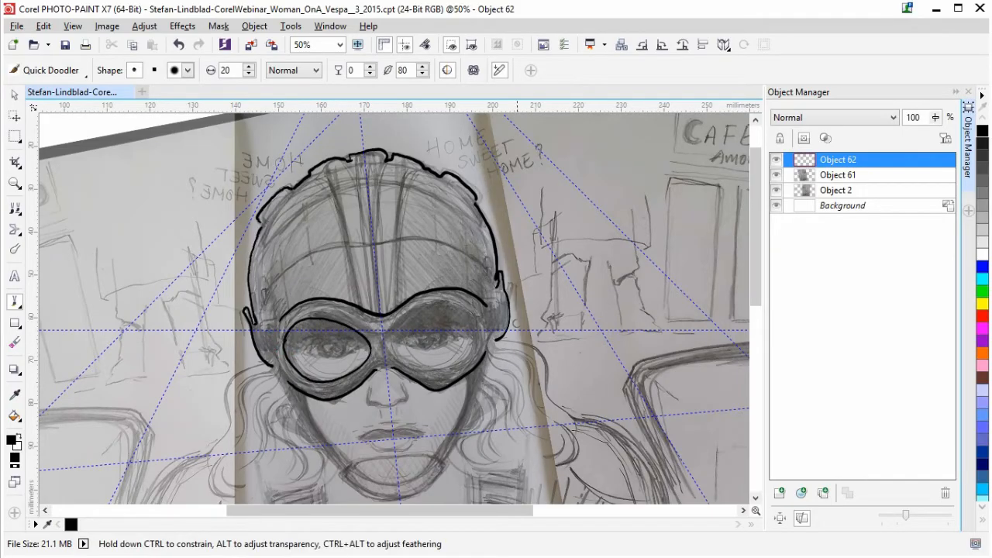
{"action": "mouse_move", "coordinate": [390, 333]}
{"action": "left_mouse_down"}
{"action": "mouse_move", "coordinate": [407, 314]}
{"action": "mouse_move", "coordinate": [445, 306]}
{"action": "mouse_move", "coordinate": [474, 321]}
{"action": "mouse_move", "coordinate": [477, 353]}
{"action": "left_mouse_up"}
{"action": "mouse_move", "coordinate": [385, 334]}
{"action": "left_mouse_down"}
{"action": "mouse_move", "coordinate": [418, 366]}
{"action": "mouse_move", "coordinate": [465, 377]}
{"action": "left_mouse_up"}
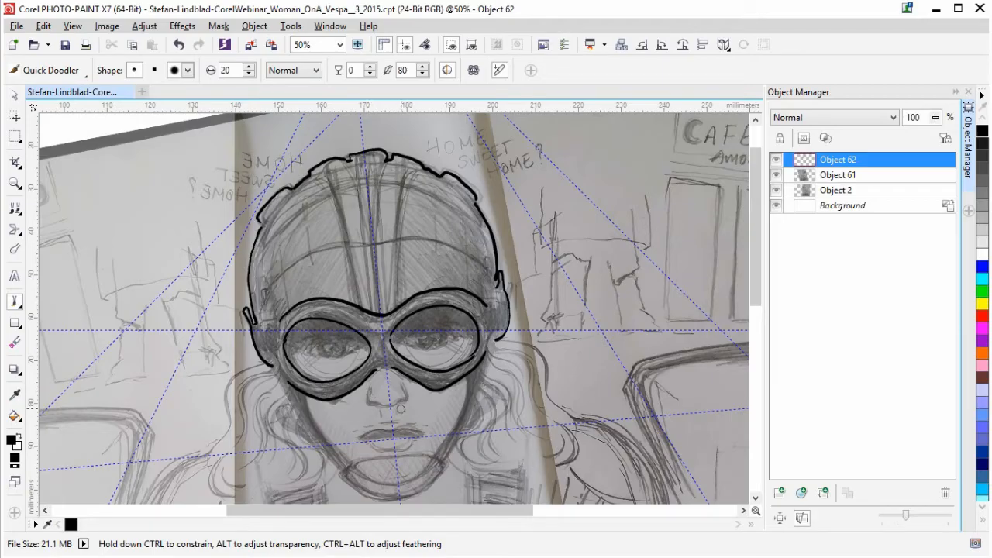
Step: Trace both sides of the face from the goggles down to the chin strap, redoing the stroke on the second cheek
{"action": "left_click_drag", "start_coordinate": [266, 356], "coordinate": [343, 472]}
{"action": "left_click_drag", "start_coordinate": [479, 380], "coordinate": [447, 450]}
{"action": "key", "text": "ctrl+z"}
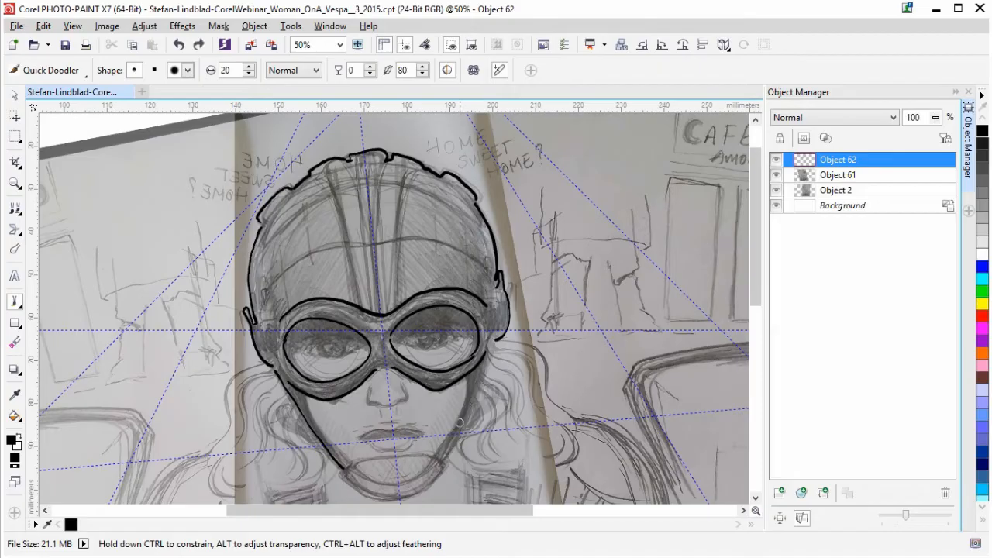
{"action": "left_click_drag", "start_coordinate": [478, 361], "coordinate": [451, 448]}
Step: Trace the outer contours of both shoulders in black, following the pencil lines
{"action": "scroll", "coordinate": [760, 276], "scroll_direction": "down", "scroll_amount": 3}
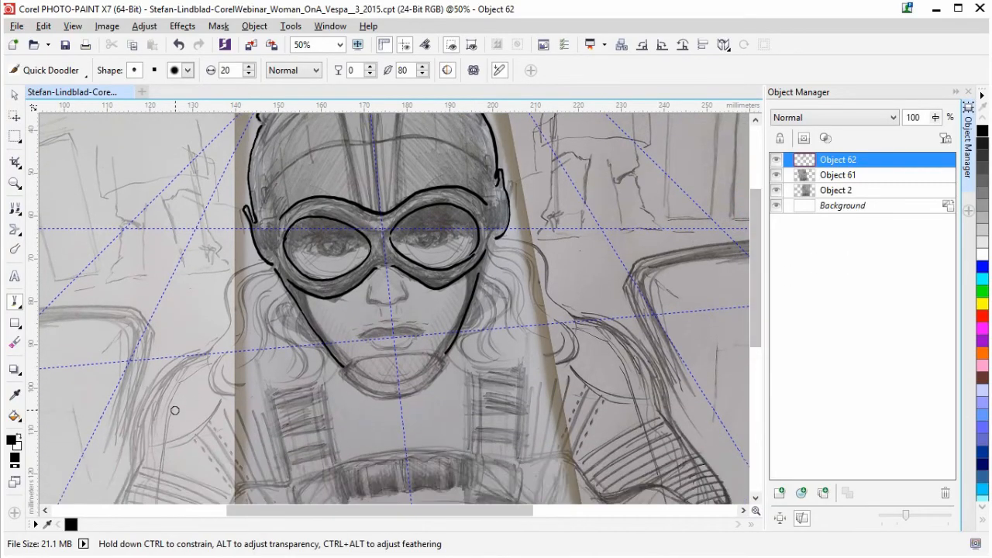
{"action": "mouse_move", "coordinate": [131, 465]}
{"action": "left_mouse_down"}
{"action": "mouse_move", "coordinate": [156, 382]}
{"action": "mouse_move", "coordinate": [205, 351]}
{"action": "left_mouse_up"}
{"action": "mouse_move", "coordinate": [577, 316]}
{"action": "left_mouse_down"}
{"action": "mouse_move", "coordinate": [642, 342]}
{"action": "mouse_move", "coordinate": [670, 415]}
{"action": "left_mouse_up"}
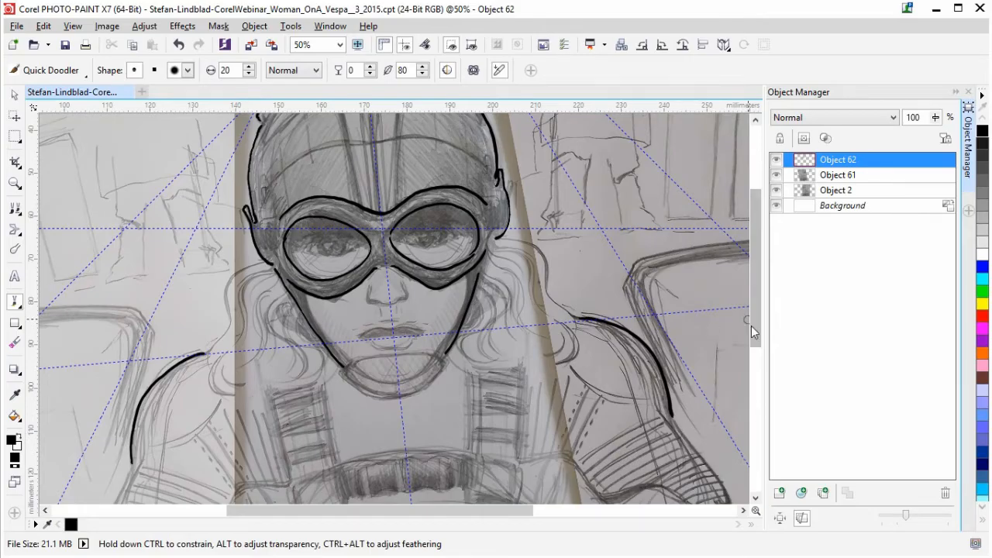
{"action": "mouse_move", "coordinate": [754, 319]}
{"action": "left_mouse_down"}
{"action": "mouse_move", "coordinate": [760, 379]}
{"action": "mouse_move", "coordinate": [760, 325]}
{"action": "left_mouse_up"}
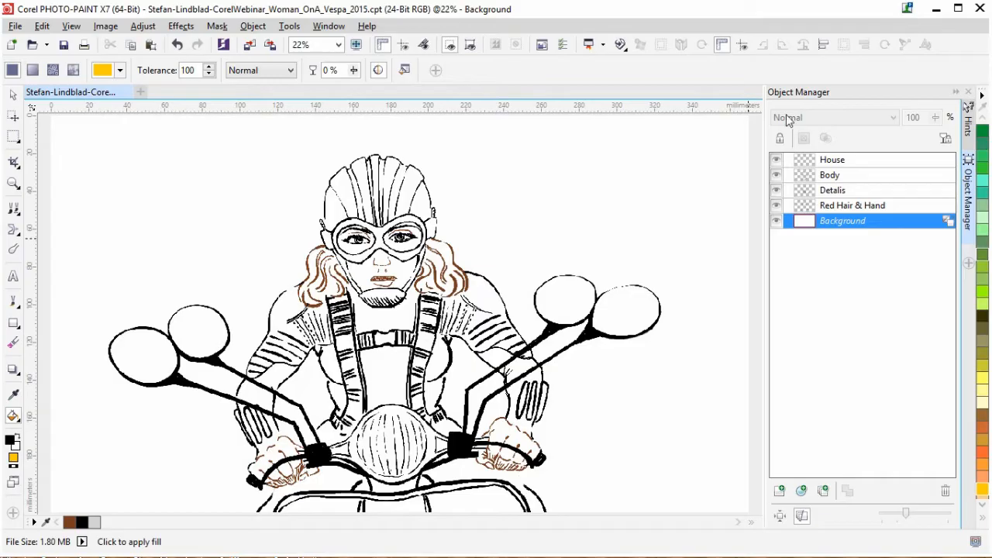
Step: Show the guidelines over the finished line art, inspect the two diagonal ones running past the mirrors, and hide the guidelines again
{"action": "left_click", "coordinate": [742, 45]}
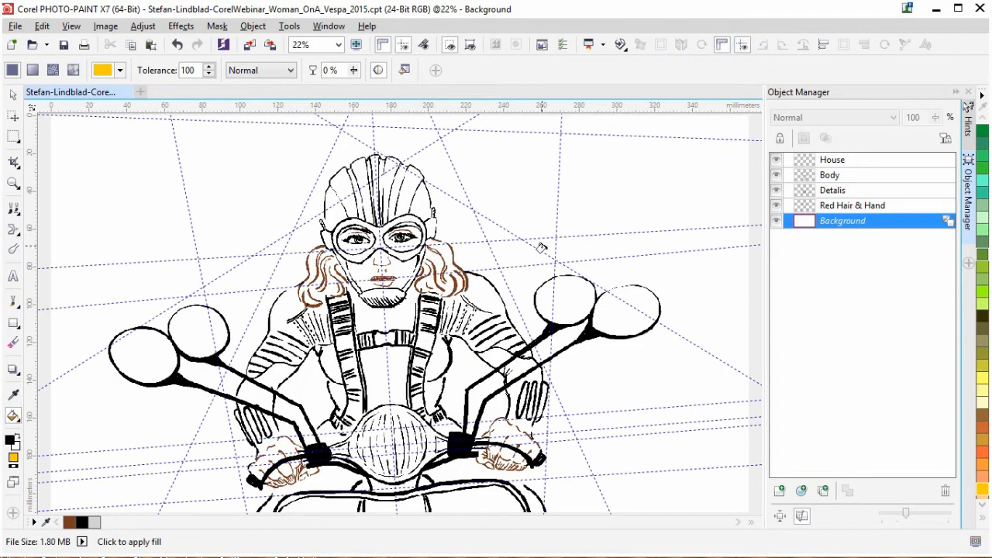
{"action": "left_click", "coordinate": [12, 95]}
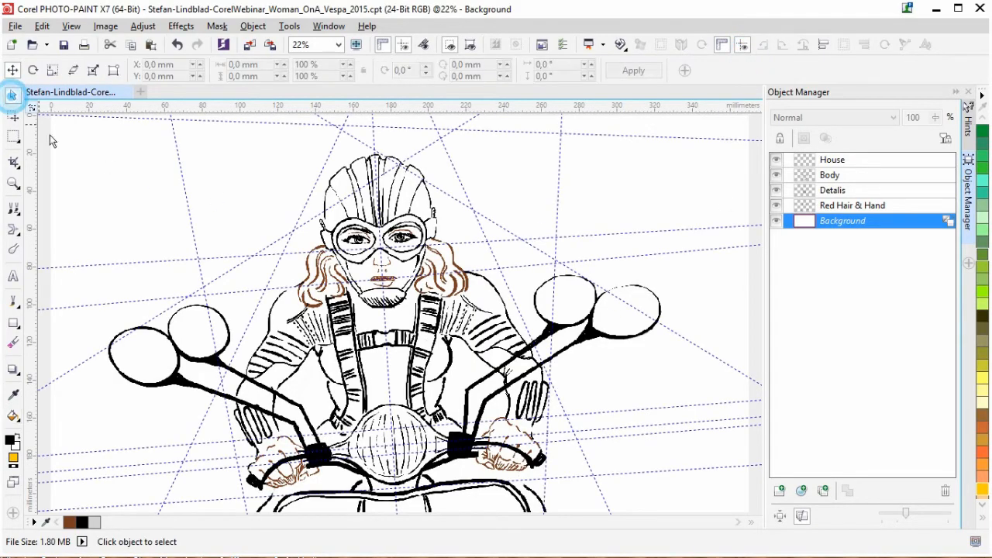
{"action": "left_click", "coordinate": [223, 280]}
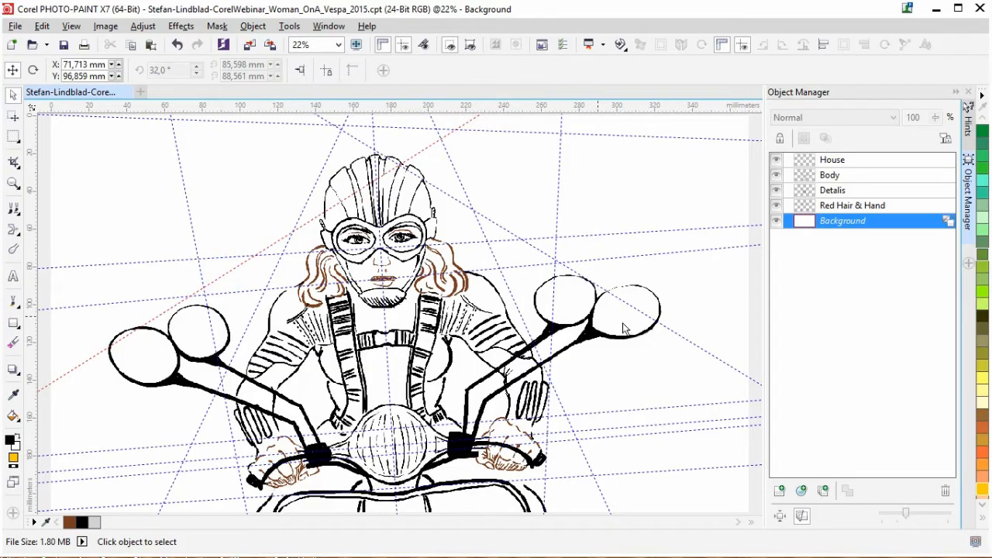
{"action": "left_click", "coordinate": [743, 375]}
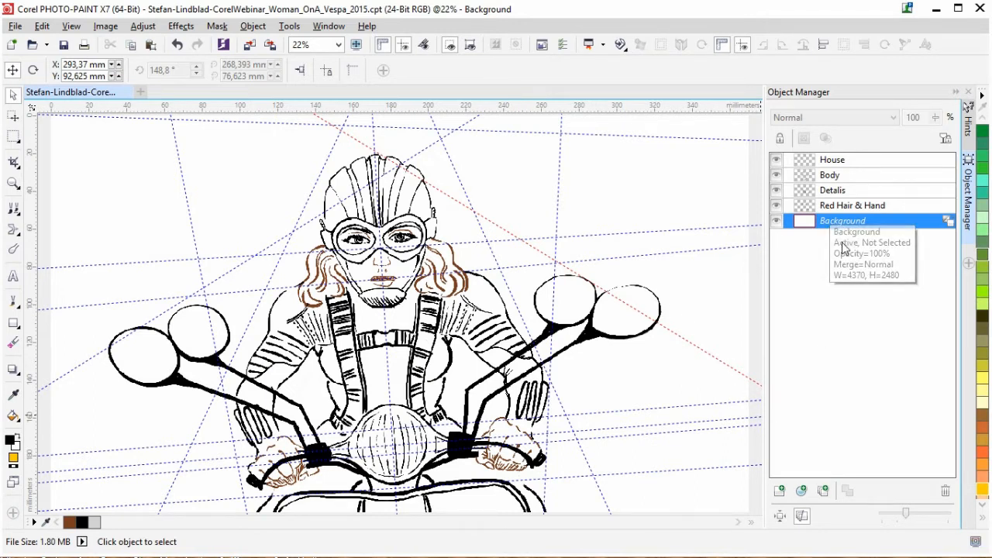
{"action": "left_click", "coordinate": [742, 44]}
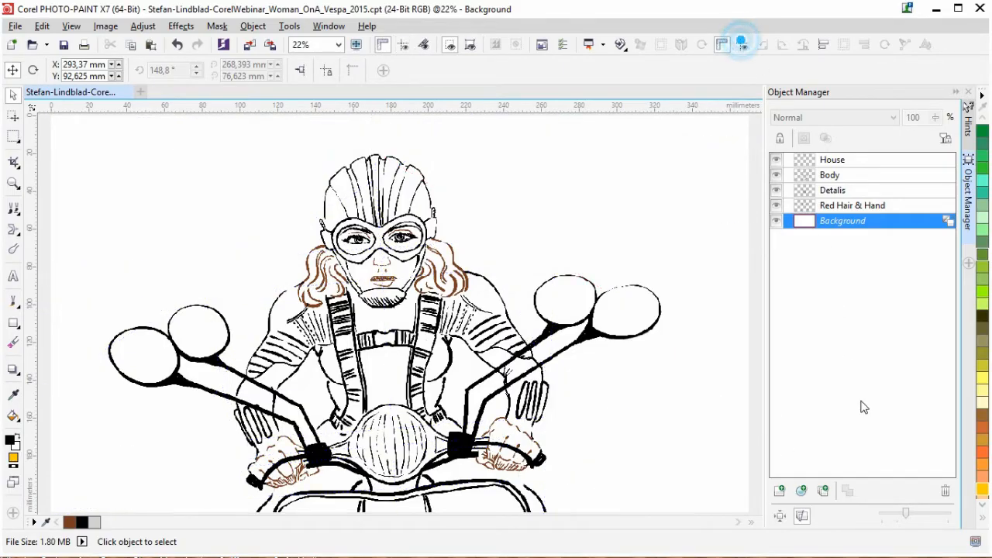
Step: Create a new object directly above the Background and fill it with solid yellow-orange
{"action": "left_click", "coordinate": [780, 491]}
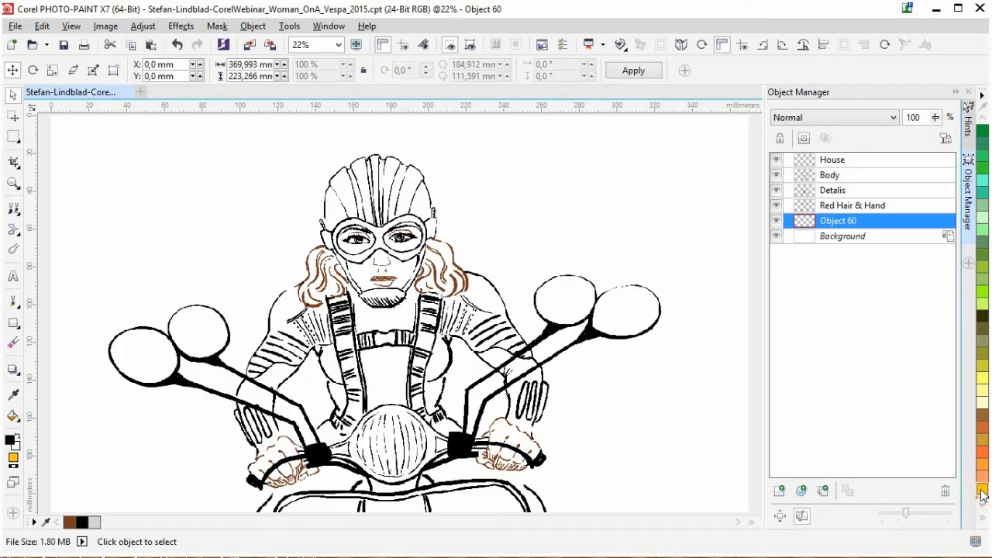
{"action": "left_click", "coordinate": [14, 415]}
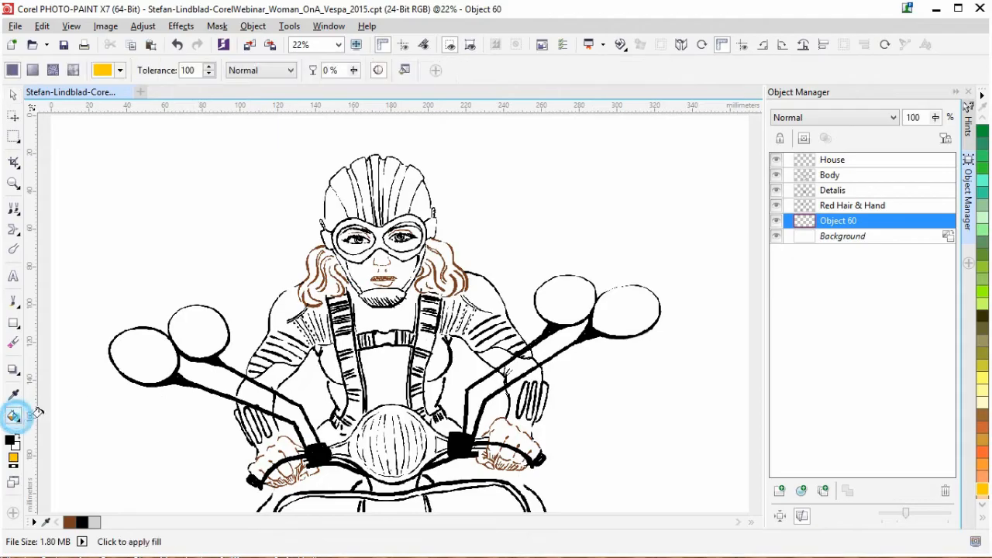
{"action": "left_click", "coordinate": [200, 232]}
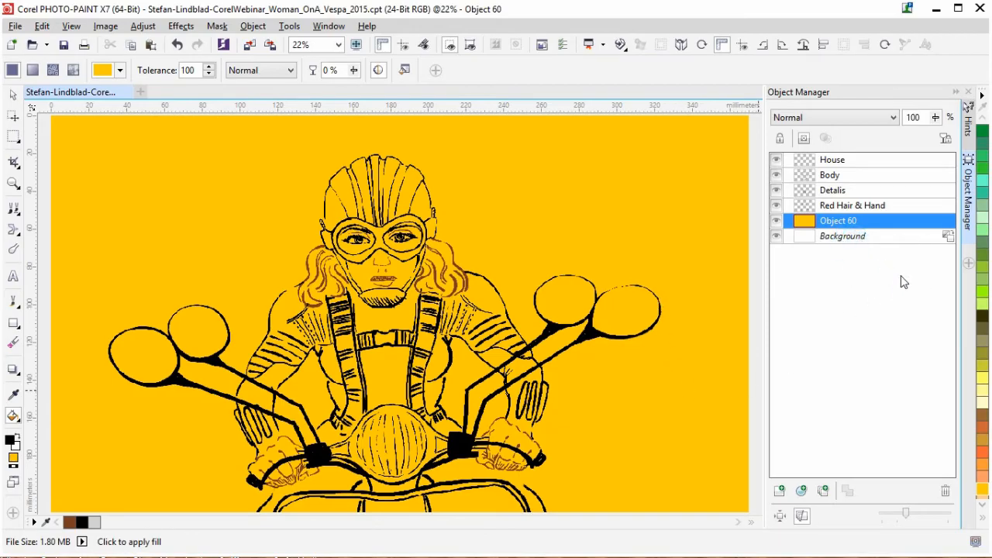
{"action": "left_click", "coordinate": [866, 235]}
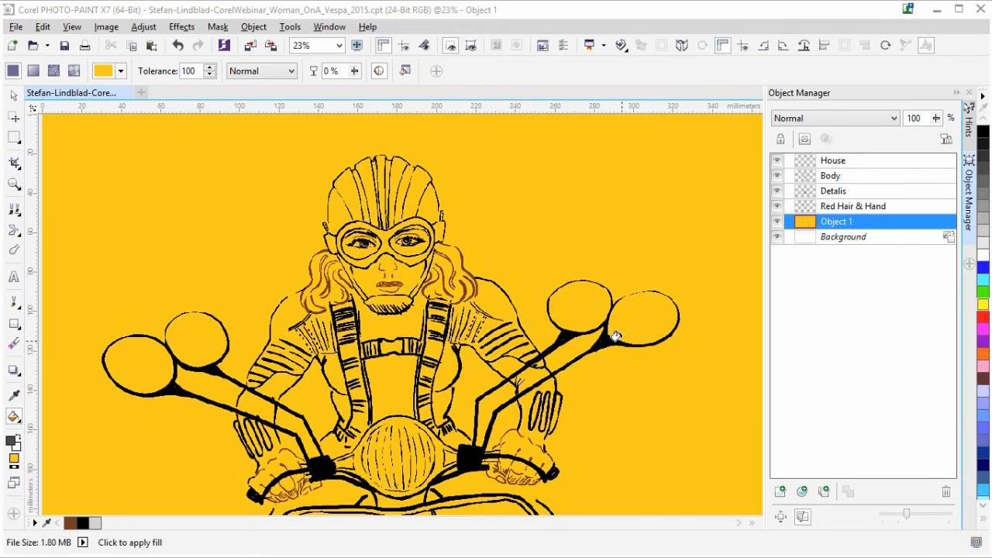
Step: Paste the colour swatch object beside the head and add 16 of its colours to the document's colour palette
{"action": "key", "text": "ctrl+v"}
{"action": "left_click_drag", "start_coordinate": [432, 284], "coordinate": [665, 157]}
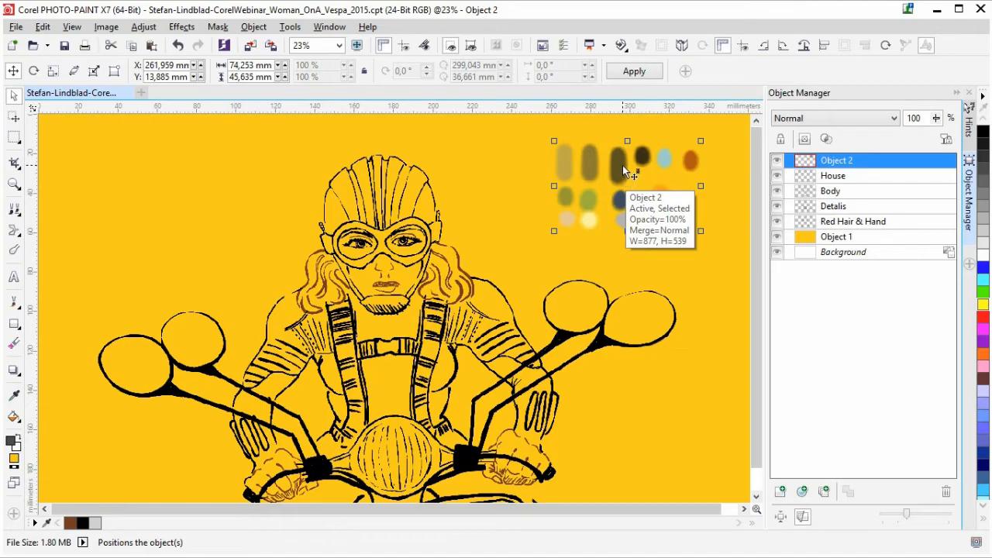
{"action": "left_click_drag", "start_coordinate": [621, 164], "coordinate": [188, 531]}
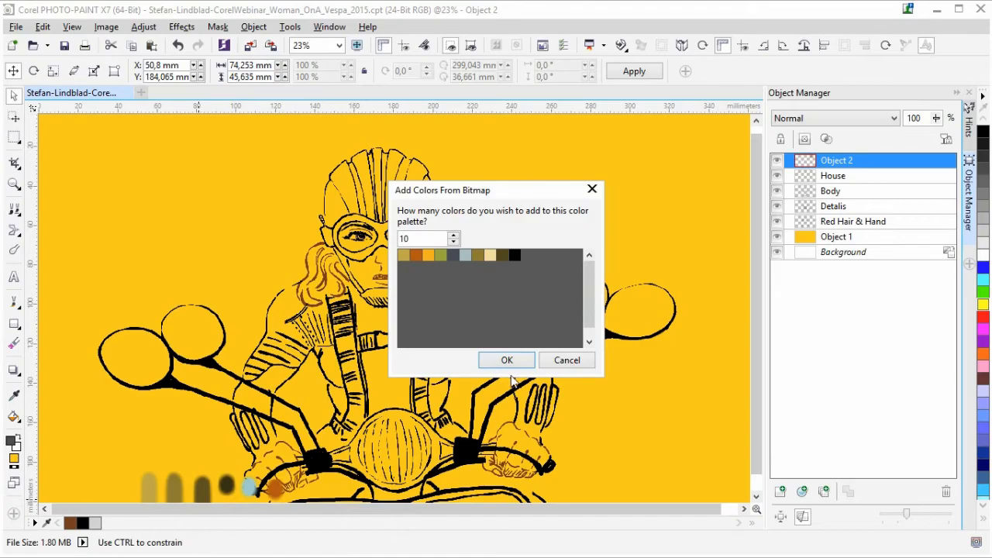
{"action": "left_click", "coordinate": [455, 236]}
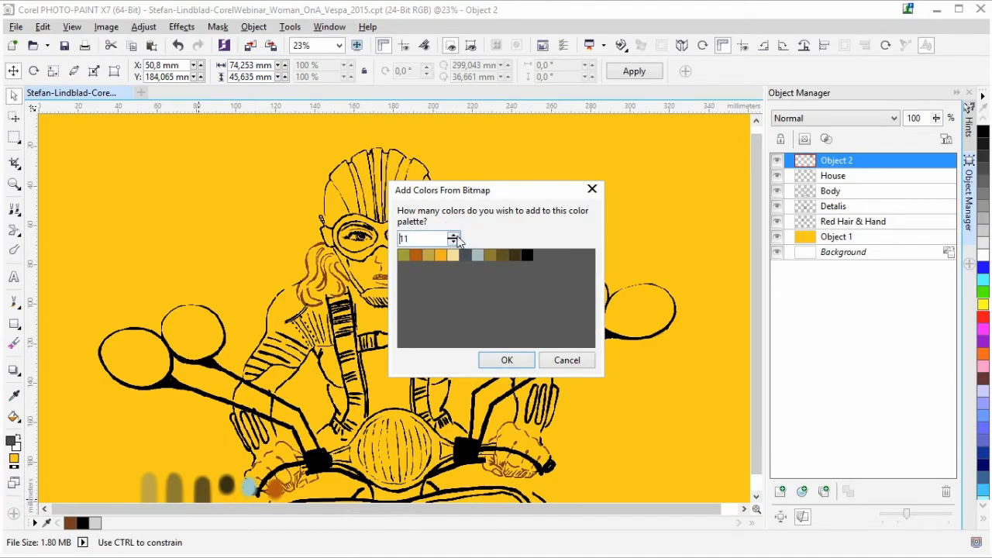
{"action": "left_click", "coordinate": [454, 236]}
{"action": "left_click", "coordinate": [454, 236]}
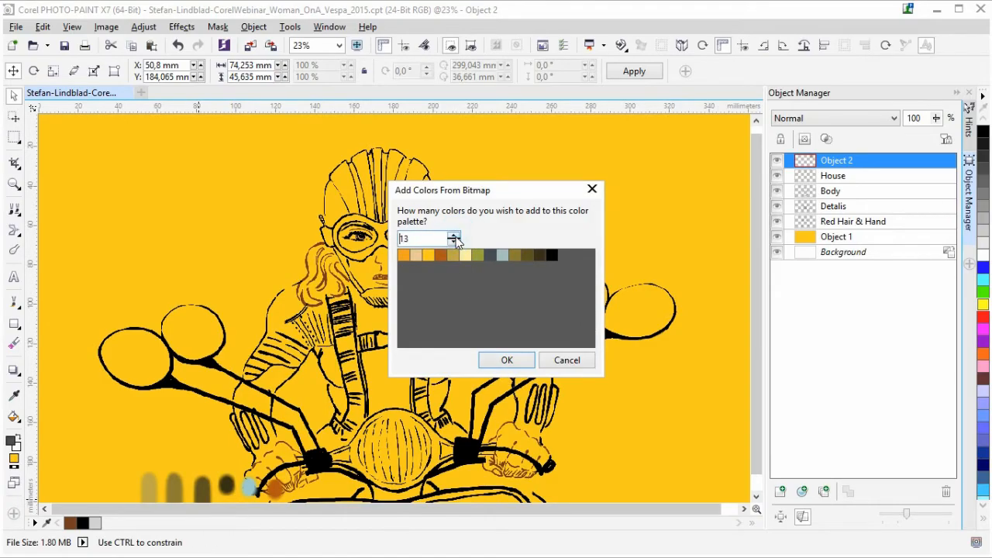
{"action": "left_click", "coordinate": [454, 236]}
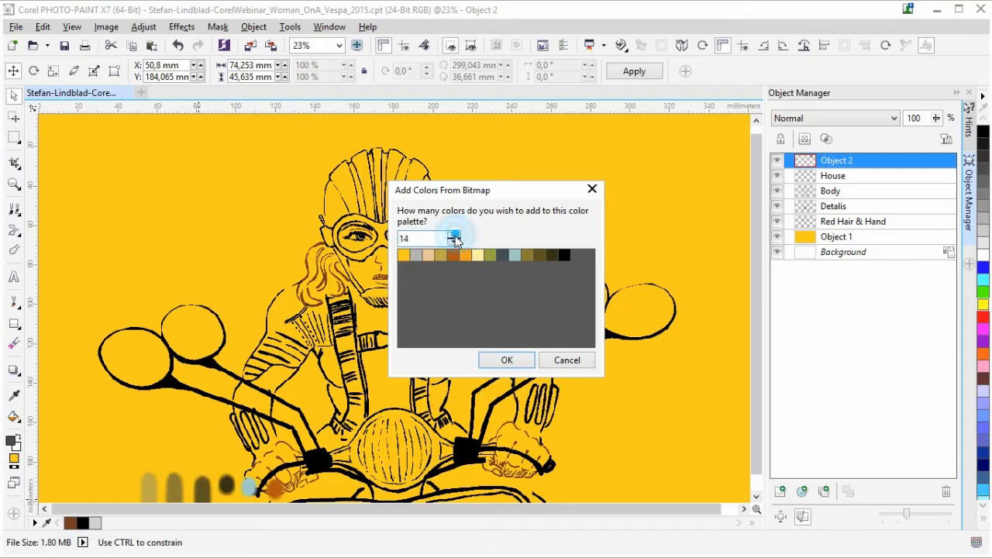
{"action": "left_click", "coordinate": [454, 236]}
{"action": "left_click", "coordinate": [454, 236]}
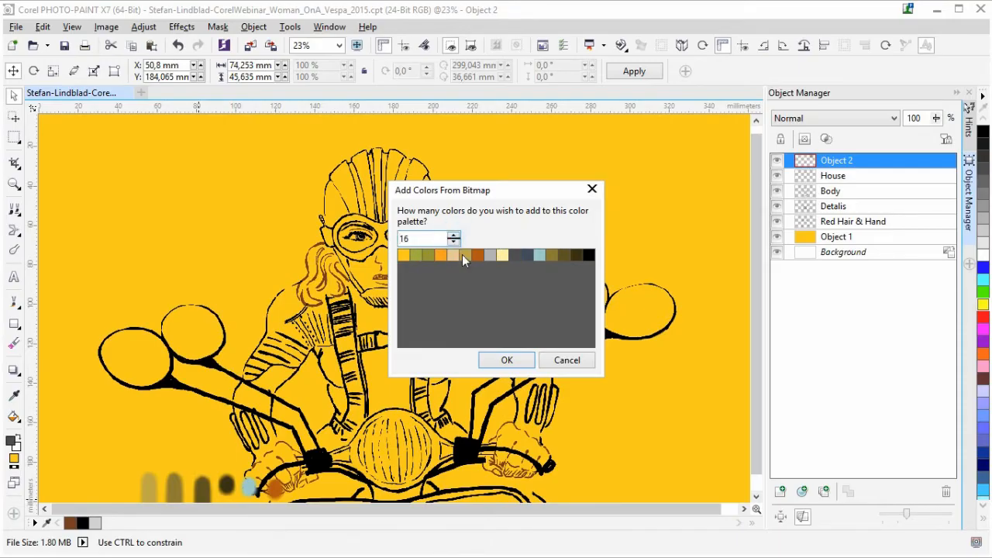
{"action": "left_click", "coordinate": [506, 360]}
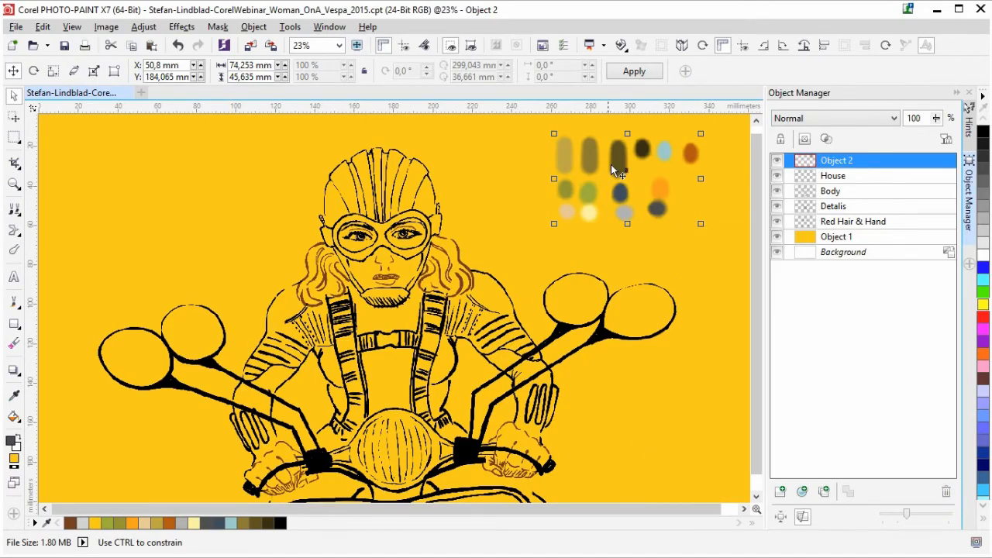
Step: Delete the pasted colour swatch object from the image
{"action": "left_click_drag", "start_coordinate": [617, 159], "coordinate": [610, 182]}
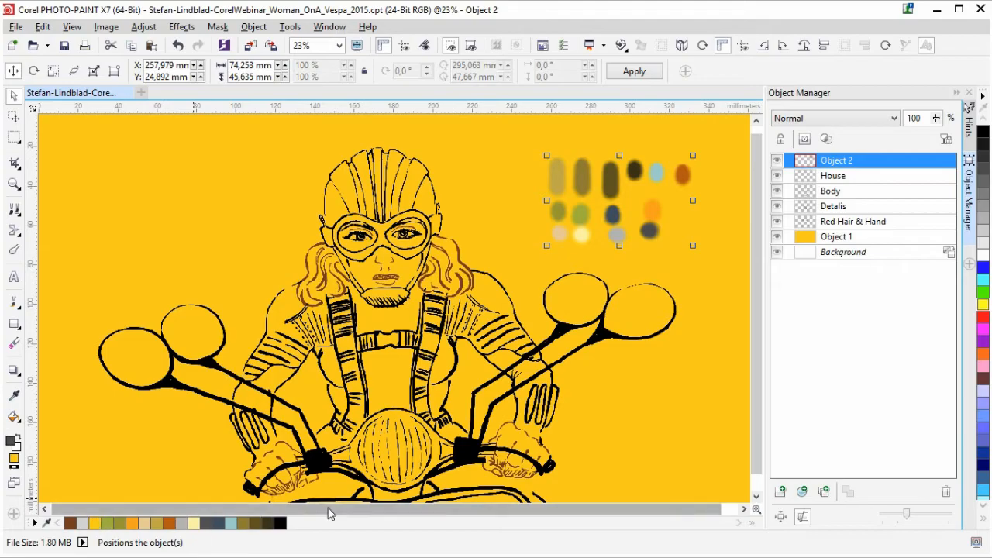
{"action": "left_click", "coordinate": [946, 493]}
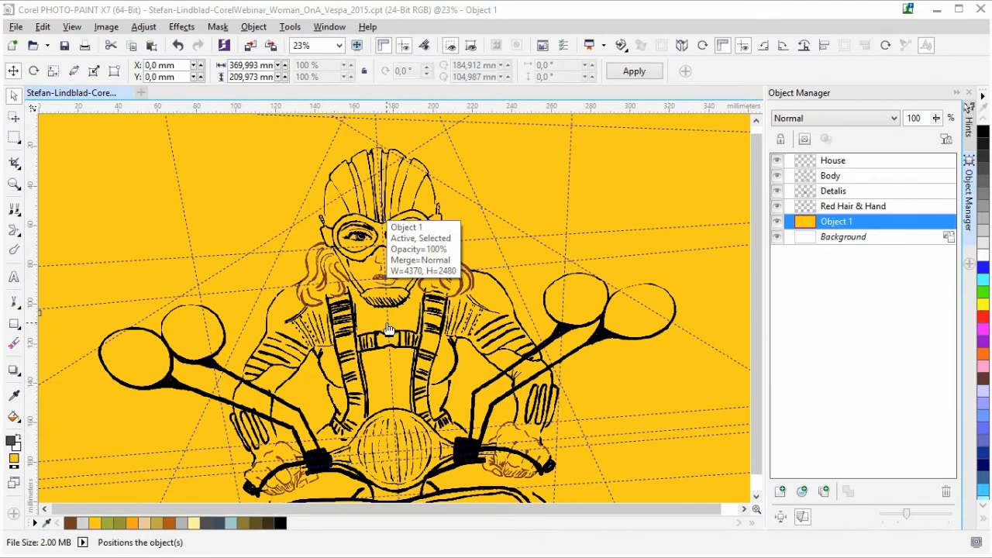
Step: Remove the vertical centre guideline, the topmost one and the lower of the two nearly horizontal ones across the face
{"action": "left_click_drag", "start_coordinate": [390, 330], "coordinate": [386, 310]}
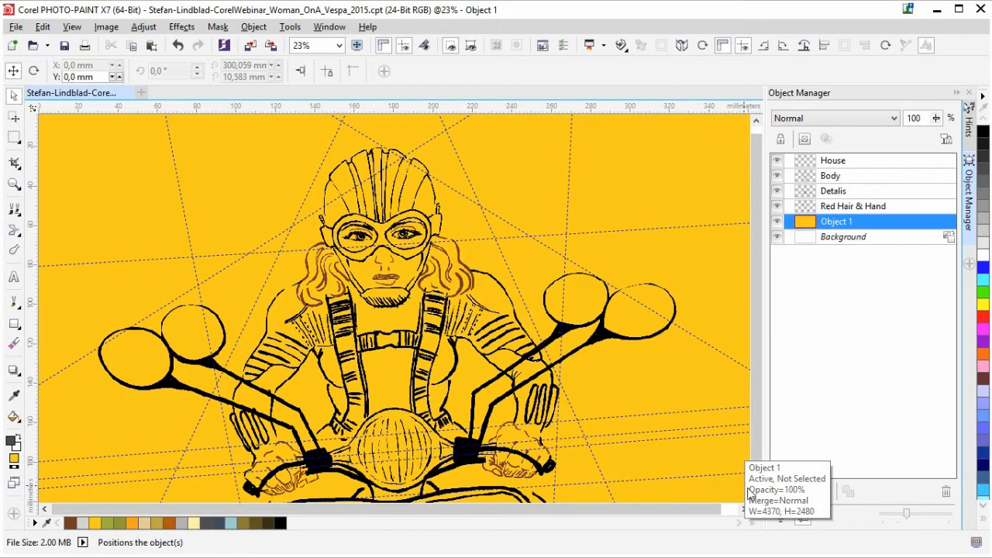
{"action": "left_click", "coordinate": [339, 45]}
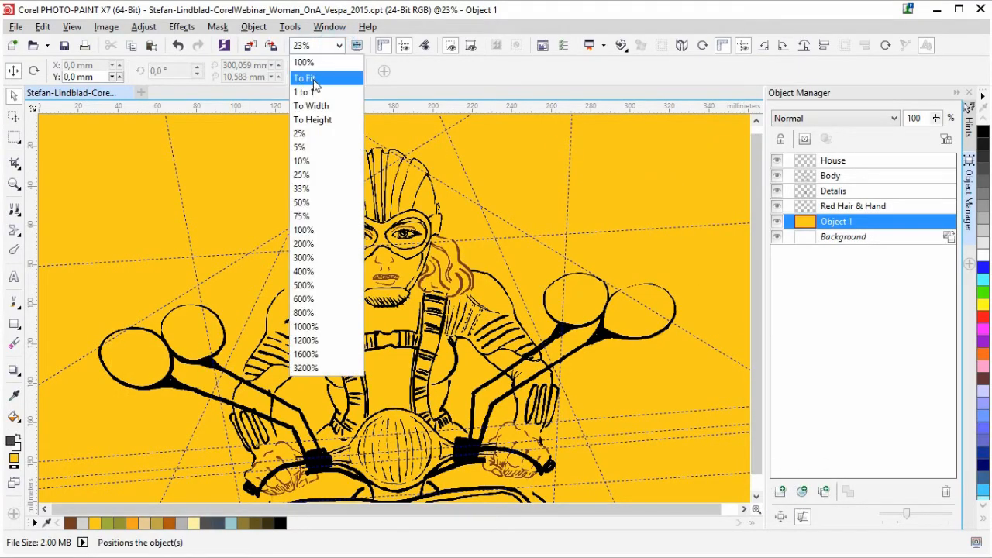
{"action": "left_click", "coordinate": [317, 80]}
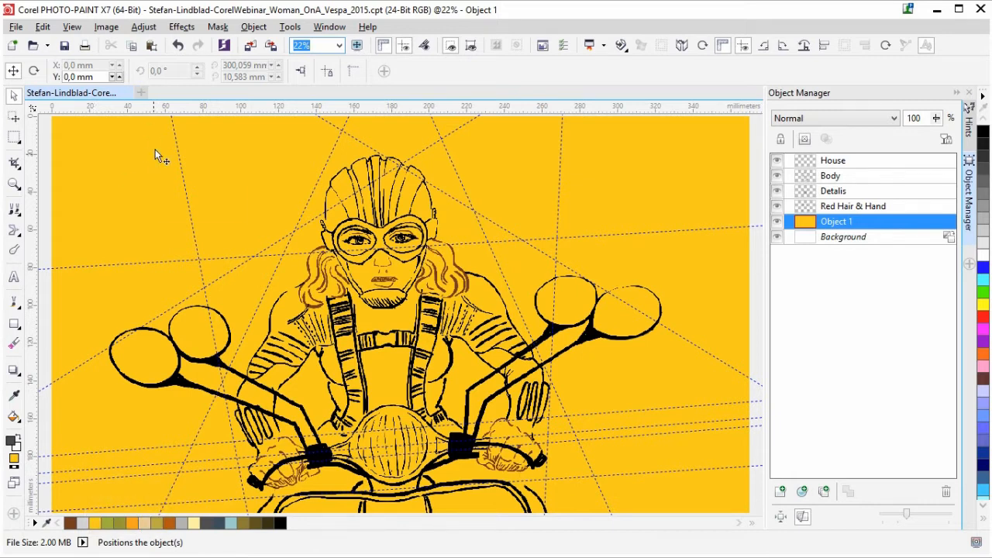
Step: Set up the Custom Art Brush at size 142 in the palette's khaki colour, and create a new object above the yellow fill
{"action": "left_click", "coordinate": [158, 525]}
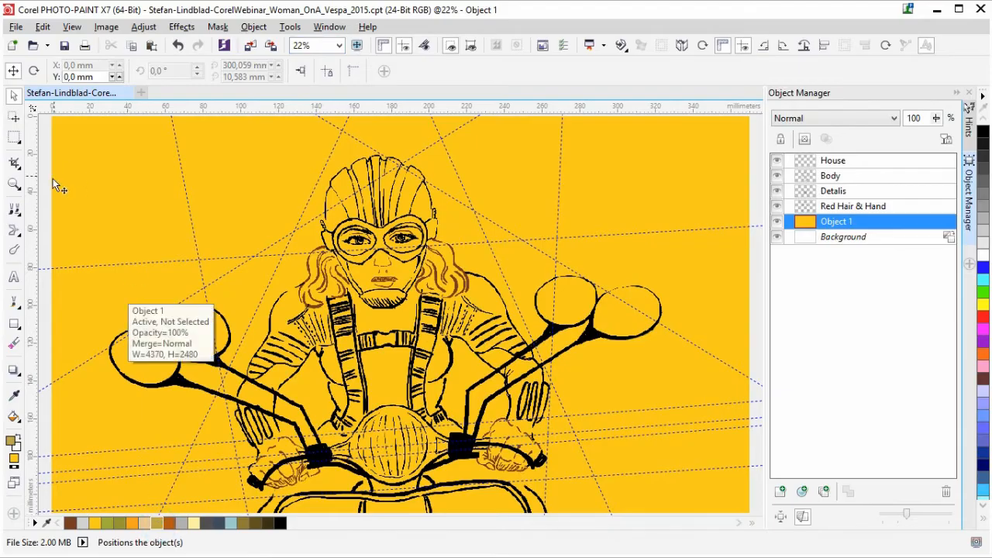
{"action": "left_click", "coordinate": [92, 439]}
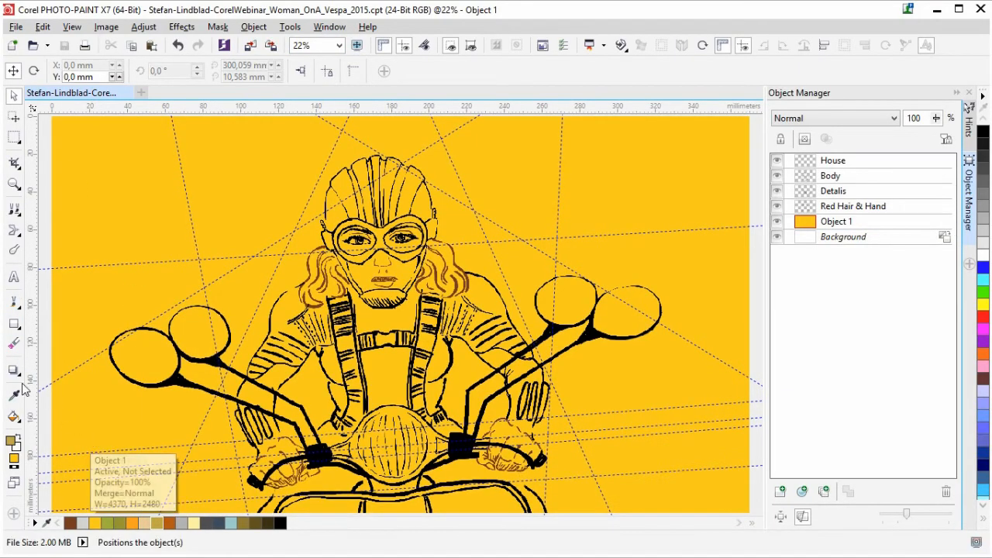
{"action": "left_click", "coordinate": [14, 301]}
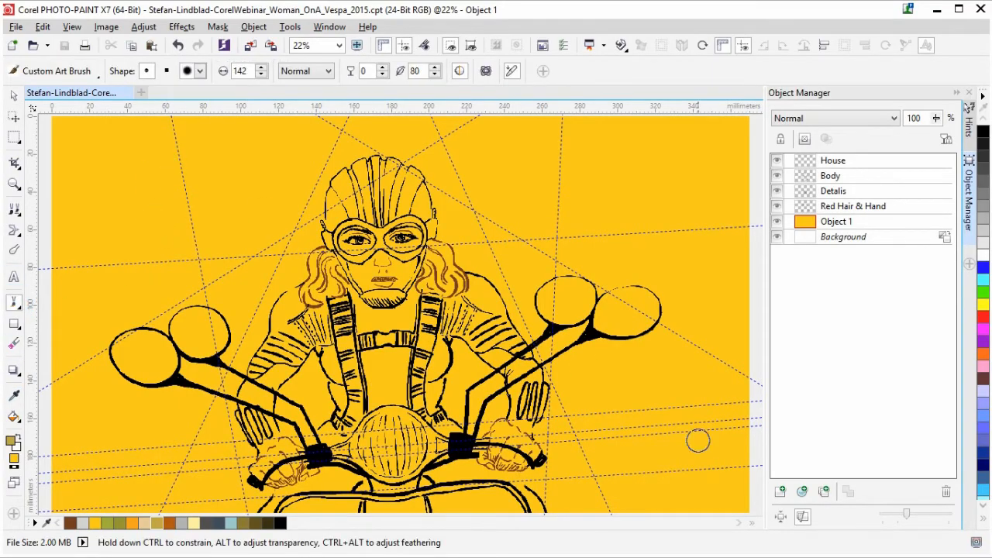
{"action": "left_click", "coordinate": [780, 491]}
Step: Paint the background area on the rider's left-hand side of the picture khaki, bounded by the steep guideline and the diagonal one above the mirrors
{"action": "mouse_move", "coordinate": [160, 119]}
{"action": "left_mouse_down"}
{"action": "mouse_move", "coordinate": [179, 275]}
{"action": "mouse_move", "coordinate": [61, 348]}
{"action": "mouse_move", "coordinate": [39, 374]}
{"action": "mouse_move", "coordinate": [194, 279]}
{"action": "mouse_move", "coordinate": [177, 159]}
{"action": "left_mouse_up"}
{"action": "mouse_move", "coordinate": [48, 122]}
{"action": "left_mouse_down"}
{"action": "mouse_move", "coordinate": [51, 334]}
{"action": "mouse_move", "coordinate": [68, 123]}
{"action": "mouse_move", "coordinate": [65, 309]}
{"action": "mouse_move", "coordinate": [79, 266]}
{"action": "mouse_move", "coordinate": [70, 305]}
{"action": "mouse_move", "coordinate": [78, 185]}
{"action": "mouse_move", "coordinate": [76, 211]}
{"action": "mouse_move", "coordinate": [83, 185]}
{"action": "mouse_move", "coordinate": [133, 144]}
{"action": "mouse_move", "coordinate": [128, 158]}
{"action": "mouse_move", "coordinate": [155, 184]}
{"action": "mouse_move", "coordinate": [161, 263]}
{"action": "mouse_move", "coordinate": [144, 287]}
{"action": "mouse_move", "coordinate": [66, 326]}
{"action": "mouse_move", "coordinate": [127, 189]}
{"action": "mouse_move", "coordinate": [105, 295]}
{"action": "mouse_move", "coordinate": [147, 240]}
{"action": "left_mouse_up"}
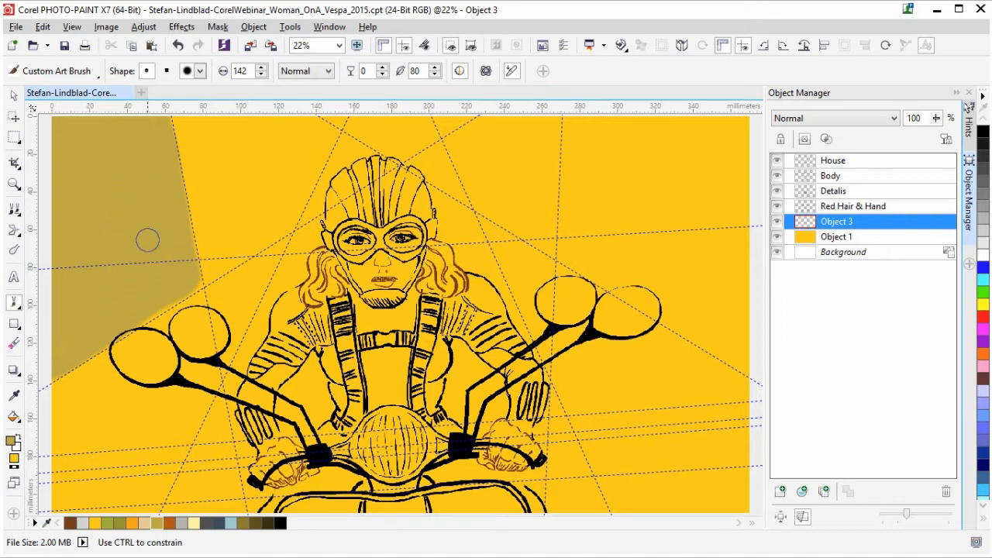
{"action": "mouse_move", "coordinate": [153, 293]}
{"action": "left_mouse_down"}
{"action": "mouse_move", "coordinate": [47, 362]}
{"action": "mouse_move", "coordinate": [45, 377]}
{"action": "left_mouse_up"}
{"action": "mouse_move", "coordinate": [139, 310]}
{"action": "left_mouse_down"}
{"action": "mouse_move", "coordinate": [196, 282]}
{"action": "mouse_move", "coordinate": [198, 244]}
{"action": "left_mouse_up"}
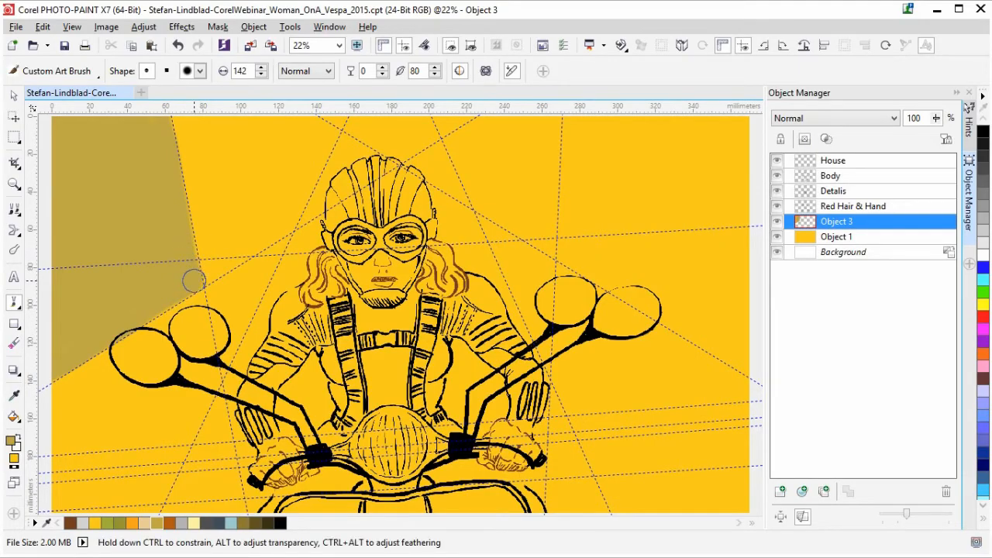
{"action": "mouse_move", "coordinate": [193, 280]}
{"action": "left_mouse_down"}
{"action": "mouse_move", "coordinate": [184, 230]}
{"action": "mouse_move", "coordinate": [189, 262]}
{"action": "left_mouse_up"}
{"action": "mouse_move", "coordinate": [160, 155]}
{"action": "left_mouse_down"}
{"action": "mouse_move", "coordinate": [156, 134]}
{"action": "mouse_move", "coordinate": [150, 141]}
{"action": "left_mouse_up"}
{"action": "mouse_move", "coordinate": [130, 126]}
{"action": "left_mouse_down"}
{"action": "mouse_move", "coordinate": [120, 122]}
{"action": "mouse_move", "coordinate": [144, 158]}
{"action": "left_mouse_up"}
{"action": "mouse_move", "coordinate": [63, 342]}
{"action": "left_mouse_down"}
{"action": "mouse_move", "coordinate": [78, 341]}
{"action": "mouse_move", "coordinate": [55, 364]}
{"action": "left_mouse_up"}
Step: Paint the matching background area on the opposite side of the rider khaki, up to the steep and diagonal guidelines
{"action": "mouse_move", "coordinate": [563, 258]}
{"action": "left_mouse_down"}
{"action": "mouse_move", "coordinate": [575, 127]}
{"action": "mouse_move", "coordinate": [565, 225]}
{"action": "left_mouse_up"}
{"action": "mouse_move", "coordinate": [572, 124]}
{"action": "left_mouse_down"}
{"action": "mouse_move", "coordinate": [751, 122]}
{"action": "mouse_move", "coordinate": [728, 304]}
{"action": "mouse_move", "coordinate": [740, 342]}
{"action": "left_mouse_up"}
{"action": "mouse_move", "coordinate": [570, 256]}
{"action": "left_mouse_down"}
{"action": "mouse_move", "coordinate": [607, 283]}
{"action": "mouse_move", "coordinate": [655, 289]}
{"action": "mouse_move", "coordinate": [667, 319]}
{"action": "mouse_move", "coordinate": [753, 370]}
{"action": "left_mouse_up"}
{"action": "mouse_move", "coordinate": [653, 277]}
{"action": "left_mouse_down"}
{"action": "mouse_move", "coordinate": [598, 259]}
{"action": "mouse_move", "coordinate": [571, 206]}
{"action": "mouse_move", "coordinate": [602, 268]}
{"action": "mouse_move", "coordinate": [600, 244]}
{"action": "mouse_move", "coordinate": [643, 147]}
{"action": "mouse_move", "coordinate": [597, 135]}
{"action": "mouse_move", "coordinate": [661, 235]}
{"action": "mouse_move", "coordinate": [658, 158]}
{"action": "mouse_move", "coordinate": [702, 139]}
{"action": "mouse_move", "coordinate": [741, 189]}
{"action": "mouse_move", "coordinate": [743, 306]}
{"action": "left_mouse_up"}
{"action": "mouse_move", "coordinate": [721, 136]}
{"action": "left_mouse_down"}
{"action": "mouse_move", "coordinate": [718, 190]}
{"action": "mouse_move", "coordinate": [688, 142]}
{"action": "mouse_move", "coordinate": [661, 133]}
{"action": "mouse_move", "coordinate": [707, 311]}
{"action": "mouse_move", "coordinate": [607, 246]}
{"action": "mouse_move", "coordinate": [744, 348]}
{"action": "mouse_move", "coordinate": [701, 233]}
{"action": "left_mouse_up"}
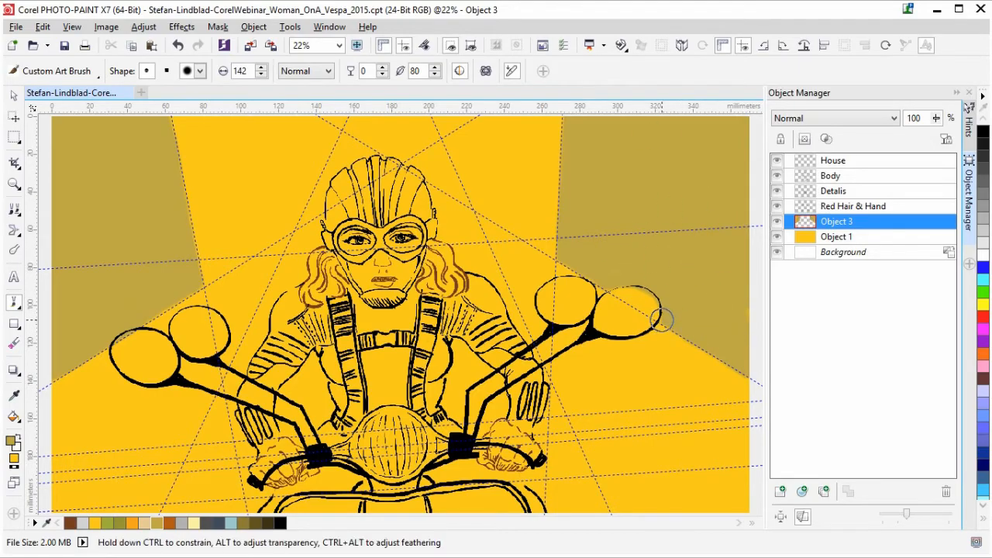
{"action": "left_click_drag", "start_coordinate": [742, 314], "coordinate": [742, 305]}
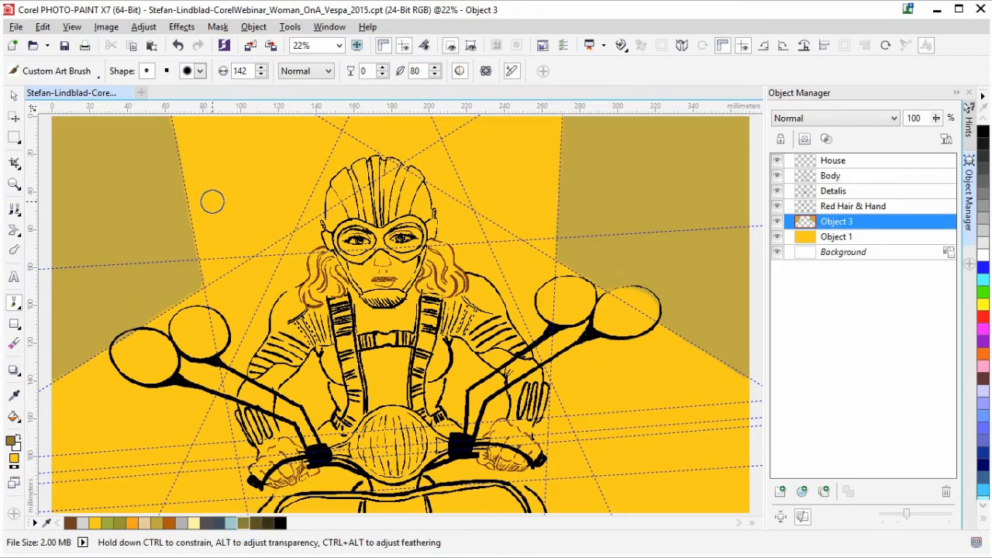
{"action": "left_click_drag", "start_coordinate": [192, 203], "coordinate": [302, 203]}
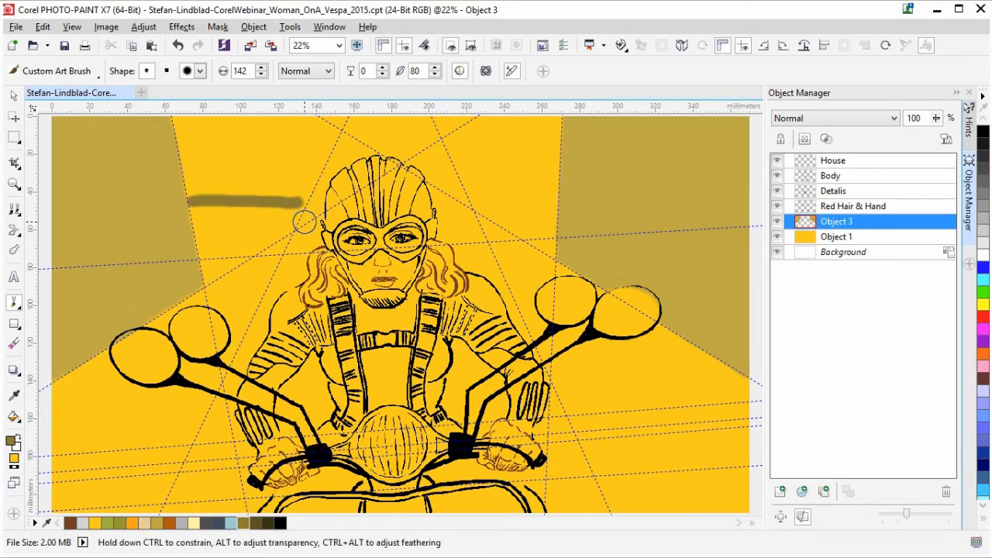
{"action": "left_click_drag", "start_coordinate": [336, 132], "coordinate": [301, 200]}
{"action": "left_click_drag", "start_coordinate": [314, 134], "coordinate": [329, 133]}
{"action": "left_click_drag", "start_coordinate": [192, 200], "coordinate": [172, 124]}
{"action": "key", "text": "ctrl+z"}
{"action": "key", "text": "ctrl+z"}
{"action": "key", "text": "ctrl+z"}
{"action": "key", "text": "ctrl+z"}
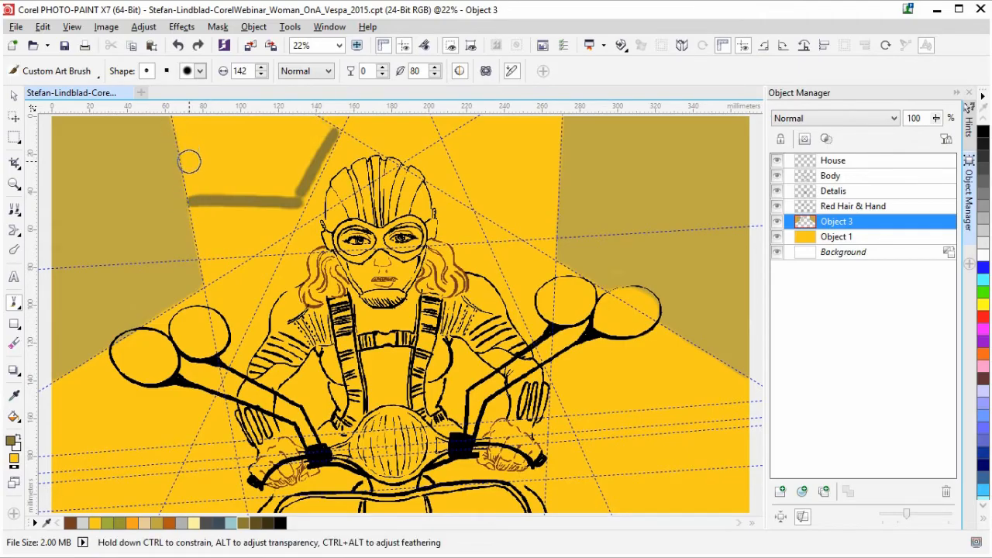
Step: Create a new object and move it beneath the object holding the khaki background areas
{"action": "left_click", "coordinate": [780, 492]}
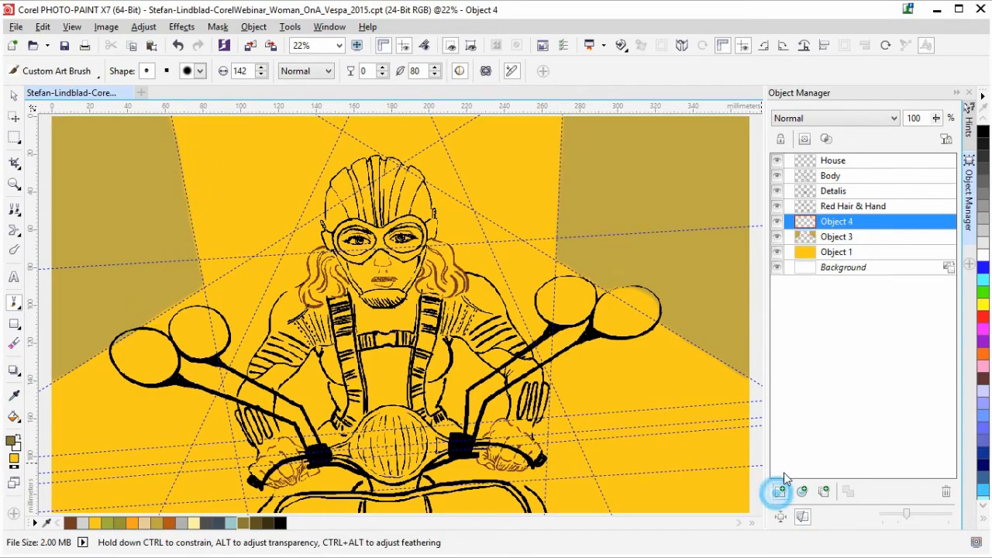
{"action": "left_click_drag", "start_coordinate": [872, 226], "coordinate": [871, 245]}
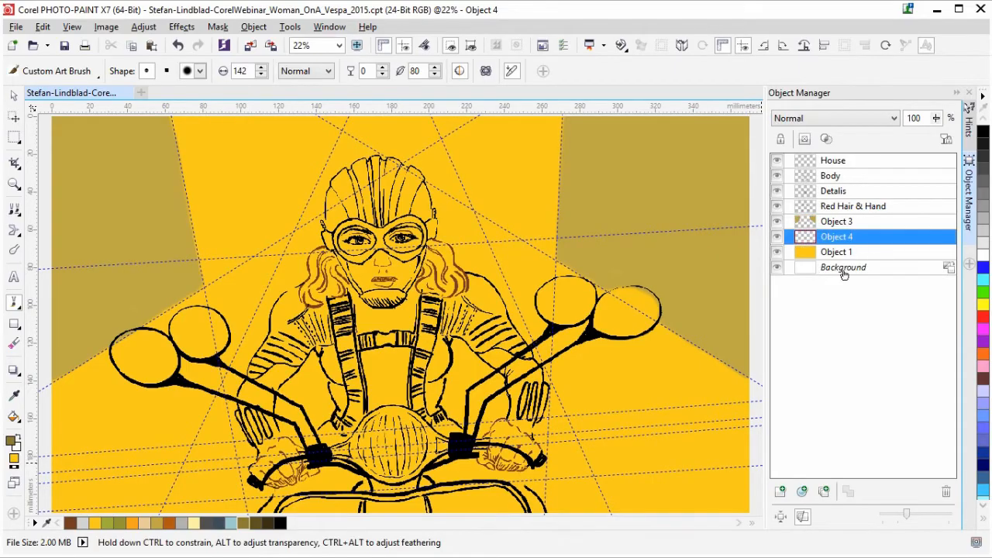
{"action": "mouse_move", "coordinate": [199, 246]}
{"action": "left_mouse_down"}
{"action": "mouse_move", "coordinate": [175, 116]}
{"action": "mouse_move", "coordinate": [312, 120]}
{"action": "mouse_move", "coordinate": [330, 135]}
{"action": "mouse_move", "coordinate": [315, 129]}
{"action": "mouse_move", "coordinate": [330, 137]}
{"action": "mouse_move", "coordinate": [285, 227]}
{"action": "mouse_move", "coordinate": [334, 138]}
{"action": "left_mouse_up"}
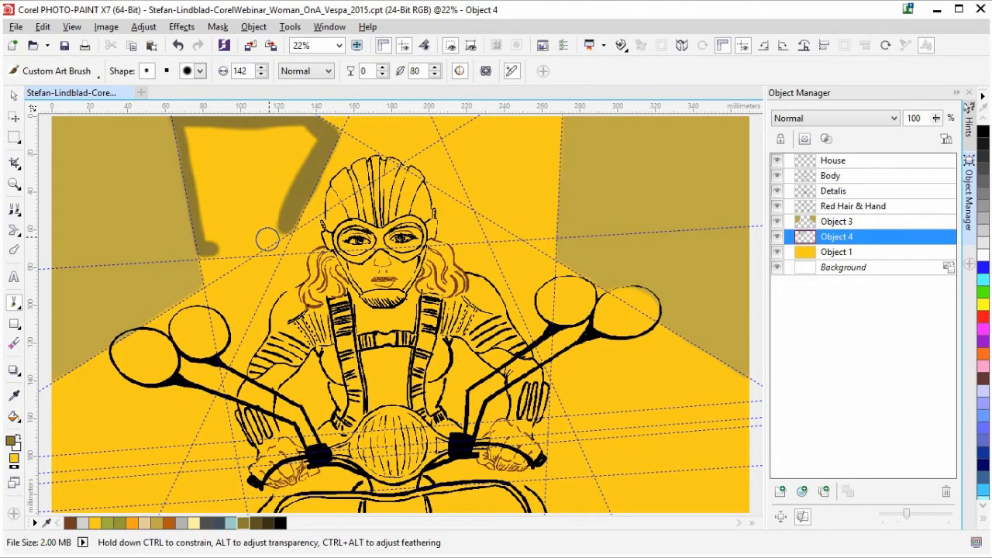
{"action": "mouse_move", "coordinate": [222, 223]}
{"action": "left_mouse_down"}
{"action": "mouse_move", "coordinate": [199, 222]}
{"action": "mouse_move", "coordinate": [281, 218]}
{"action": "mouse_move", "coordinate": [217, 212]}
{"action": "left_mouse_up"}
{"action": "key", "text": "ctrl+z"}
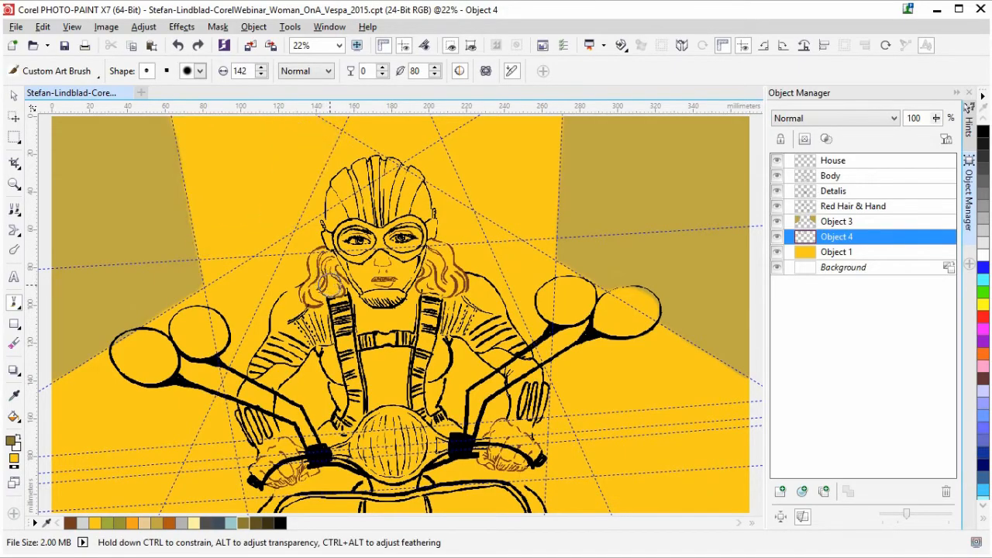
Step: Paint the upper background area left of the helmet dark khaki, between the steep guidelines and down to goggle height
{"action": "left_click_drag", "start_coordinate": [194, 213], "coordinate": [294, 215]}
{"action": "mouse_move", "coordinate": [188, 207]}
{"action": "left_mouse_down"}
{"action": "mouse_move", "coordinate": [163, 116]}
{"action": "mouse_move", "coordinate": [188, 174]}
{"action": "mouse_move", "coordinate": [172, 116]}
{"action": "mouse_move", "coordinate": [295, 121]}
{"action": "mouse_move", "coordinate": [331, 133]}
{"action": "mouse_move", "coordinate": [293, 194]}
{"action": "mouse_move", "coordinate": [314, 172]}
{"action": "mouse_move", "coordinate": [300, 204]}
{"action": "left_mouse_up"}
{"action": "mouse_move", "coordinate": [311, 138]}
{"action": "left_mouse_down"}
{"action": "mouse_move", "coordinate": [264, 187]}
{"action": "mouse_move", "coordinate": [265, 157]}
{"action": "mouse_move", "coordinate": [211, 158]}
{"action": "mouse_move", "coordinate": [196, 138]}
{"action": "mouse_move", "coordinate": [198, 147]}
{"action": "mouse_move", "coordinate": [248, 151]}
{"action": "mouse_move", "coordinate": [213, 179]}
{"action": "mouse_move", "coordinate": [204, 201]}
{"action": "mouse_move", "coordinate": [219, 175]}
{"action": "mouse_move", "coordinate": [229, 206]}
{"action": "mouse_move", "coordinate": [292, 209]}
{"action": "left_mouse_up"}
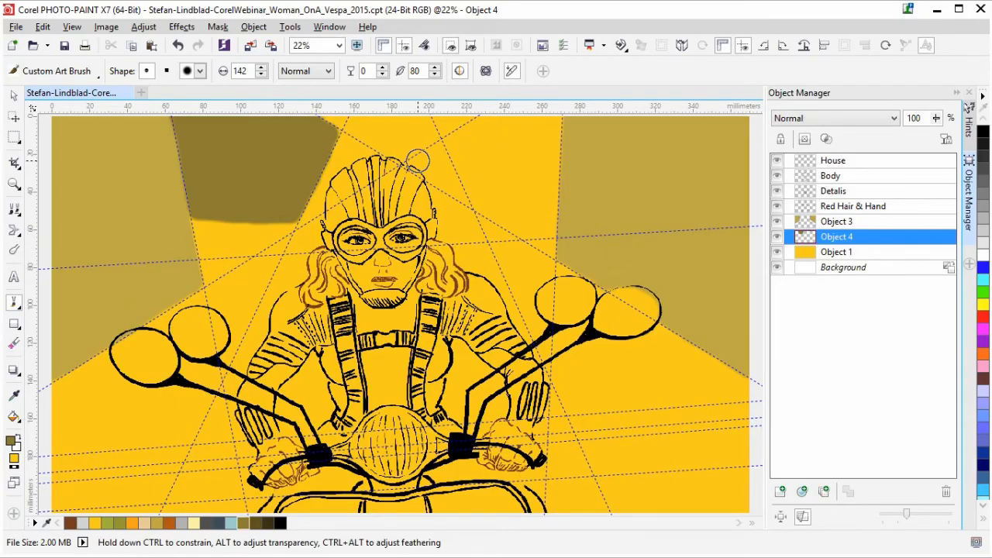
Step: Paint the matching area right of the helmet dark khaki, ending along a new horizontal guideline just above the goggles
{"action": "mouse_move", "coordinate": [409, 161]}
{"action": "left_mouse_down"}
{"action": "mouse_move", "coordinate": [485, 126]}
{"action": "mouse_move", "coordinate": [464, 128]}
{"action": "mouse_move", "coordinate": [469, 141]}
{"action": "left_mouse_up"}
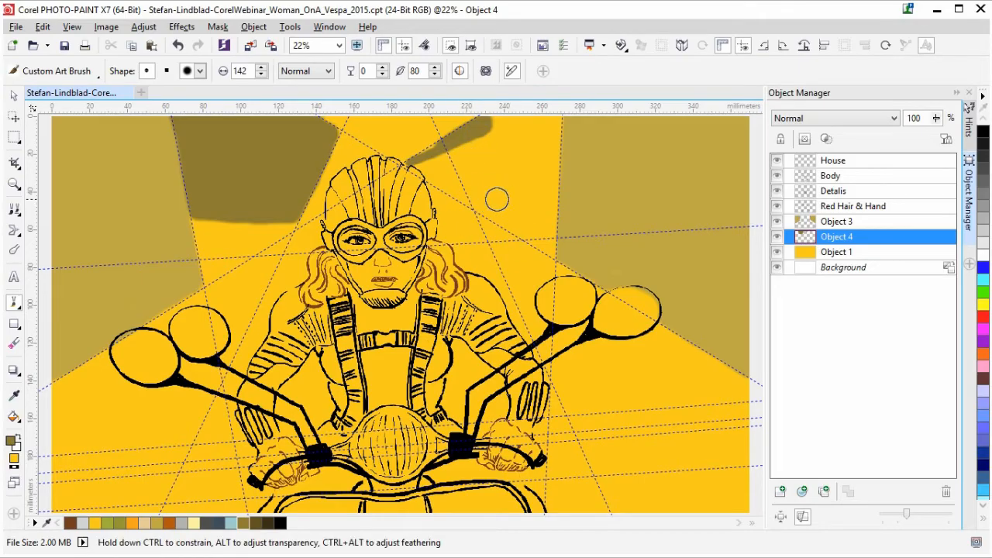
{"action": "mouse_move", "coordinate": [470, 194]}
{"action": "left_mouse_down"}
{"action": "mouse_move", "coordinate": [553, 196]}
{"action": "mouse_move", "coordinate": [549, 140]}
{"action": "mouse_move", "coordinate": [506, 131]}
{"action": "mouse_move", "coordinate": [480, 142]}
{"action": "mouse_move", "coordinate": [488, 166]}
{"action": "mouse_move", "coordinate": [480, 110]}
{"action": "mouse_move", "coordinate": [463, 200]}
{"action": "mouse_move", "coordinate": [496, 183]}
{"action": "mouse_move", "coordinate": [473, 188]}
{"action": "mouse_move", "coordinate": [461, 169]}
{"action": "mouse_move", "coordinate": [462, 191]}
{"action": "mouse_move", "coordinate": [418, 162]}
{"action": "left_mouse_up"}
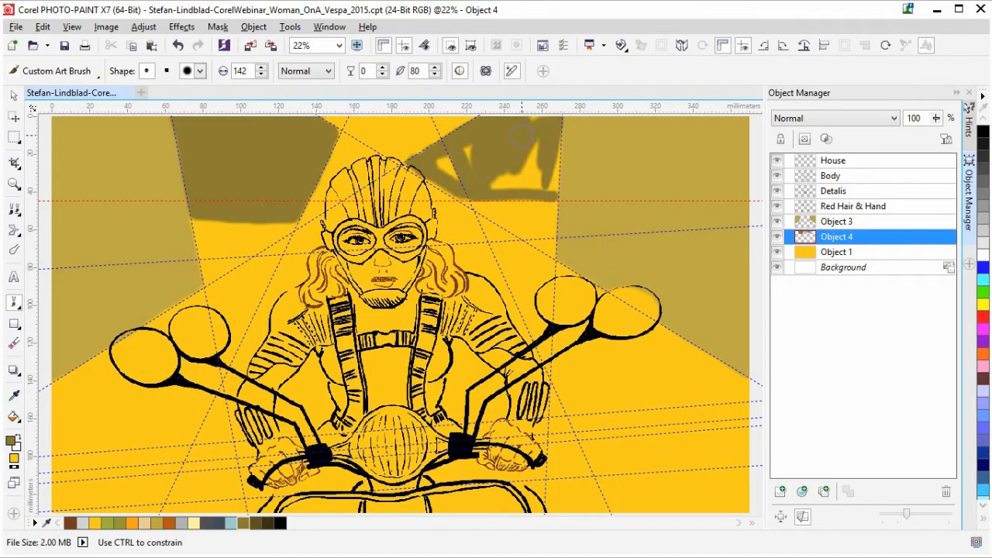
{"action": "left_click_drag", "start_coordinate": [476, 154], "coordinate": [513, 183]}
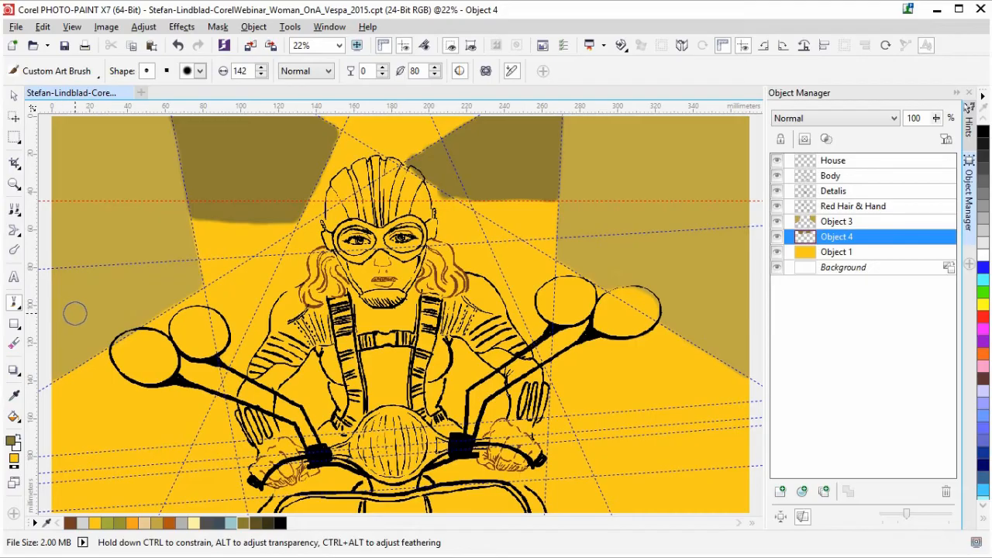
Step: Erase the excess beneath the left dark khaki area with the size 108 Eraser, trimming it straight along the horizontal guideline
{"action": "left_click", "coordinate": [14, 342]}
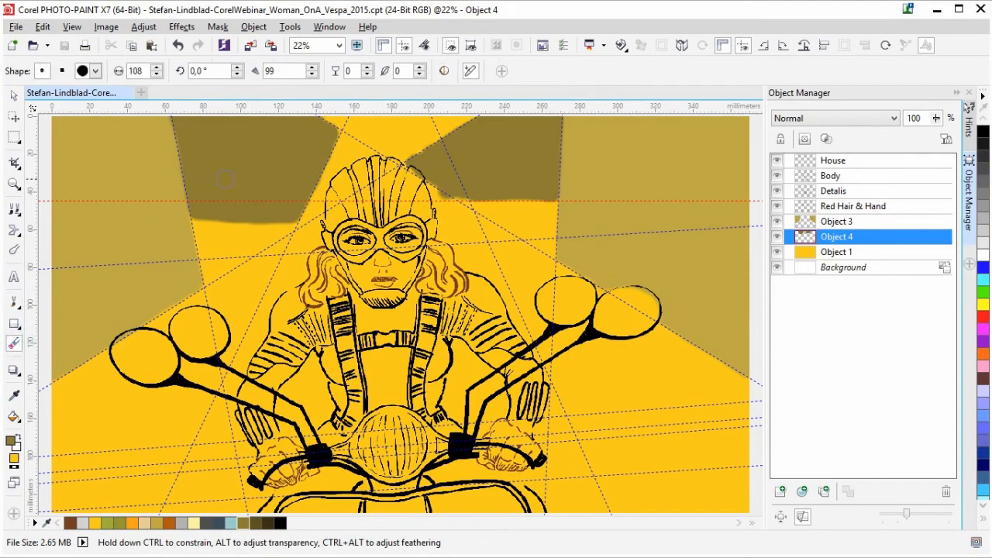
{"action": "left_click", "coordinate": [182, 206]}
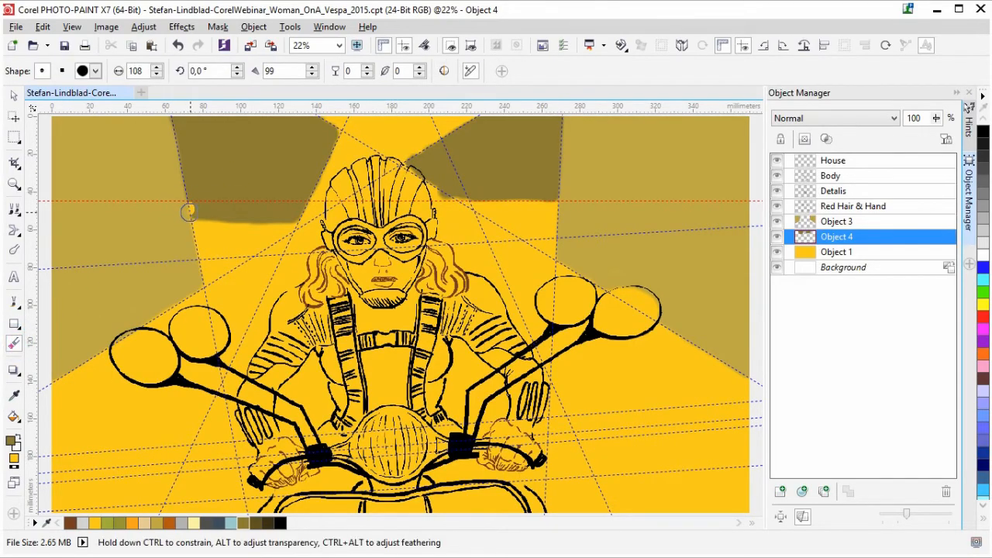
{"action": "left_click", "coordinate": [313, 206], "text": "shift"}
{"action": "left_click", "coordinate": [188, 215], "text": "shift"}
{"action": "left_click", "coordinate": [310, 218], "text": "shift"}
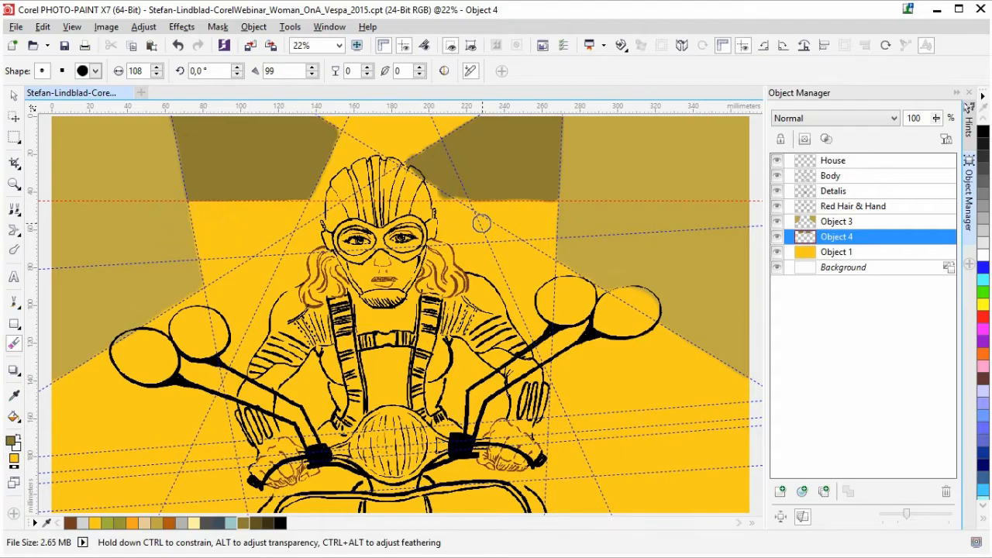
Step: Erase the excess of the right dark khaki area along the horizontal guideline and where it overlaps the helmet
{"action": "left_click", "coordinate": [560, 207], "text": "shift"}
{"action": "left_click", "coordinate": [444, 209]}
{"action": "left_click", "coordinate": [403, 169]}
{"action": "left_click", "coordinate": [395, 168]}
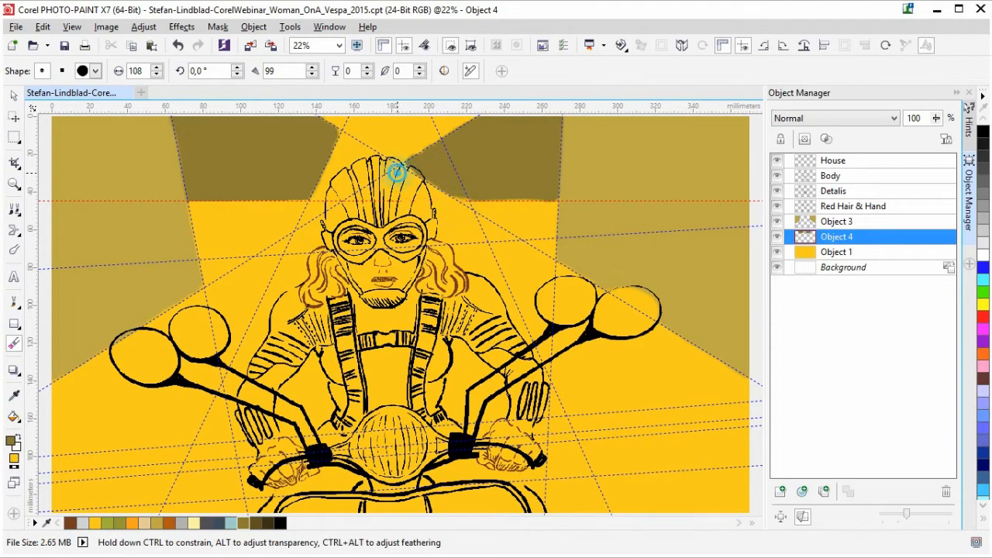
{"action": "left_click", "coordinate": [421, 210]}
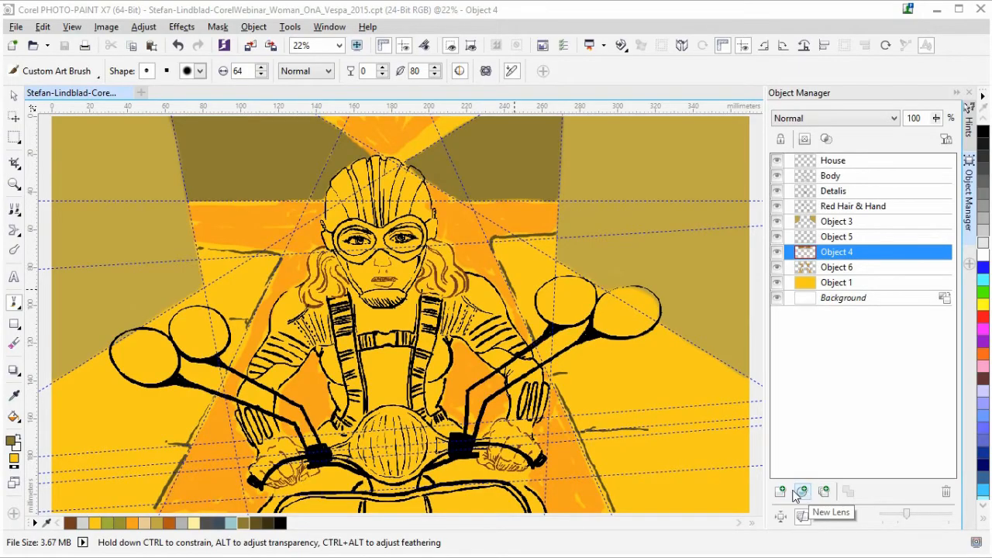
Step: Create a new object above the dark khaki one and set up the Custom Art Brush in white for the helmet
{"action": "left_click", "coordinate": [780, 493]}
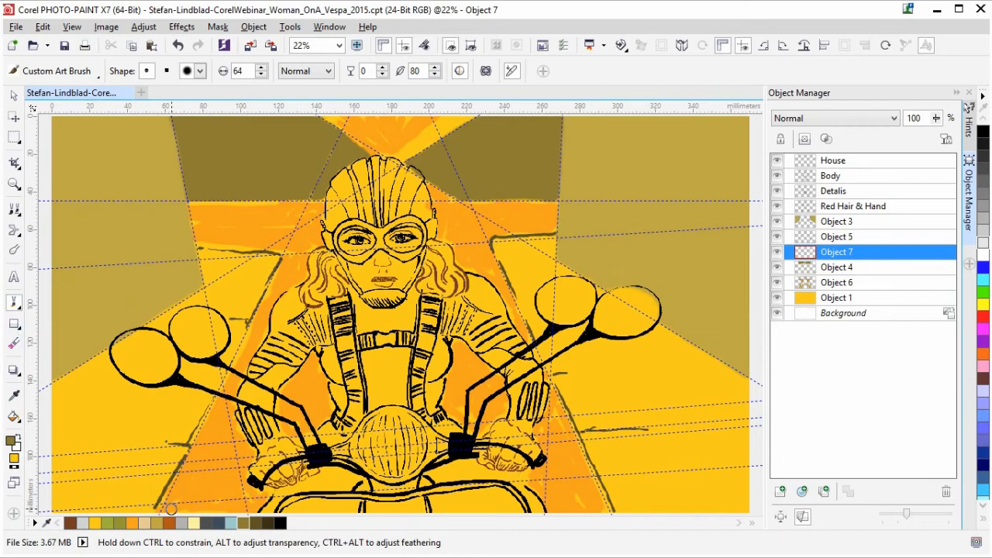
{"action": "left_click", "coordinate": [983, 247]}
{"action": "left_click", "coordinate": [14, 184]}
{"action": "left_click_drag", "start_coordinate": [294, 151], "coordinate": [469, 265]}
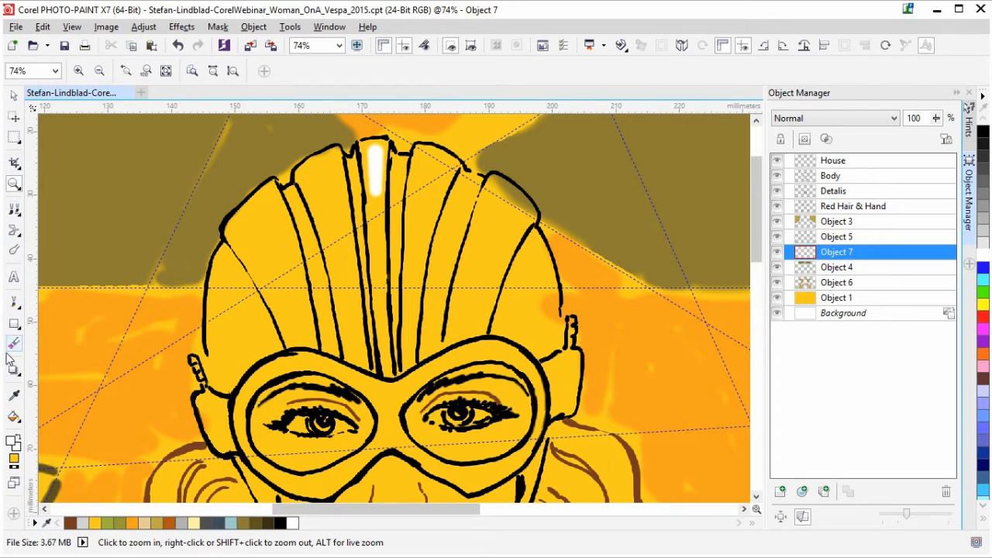
{"action": "left_click", "coordinate": [14, 303]}
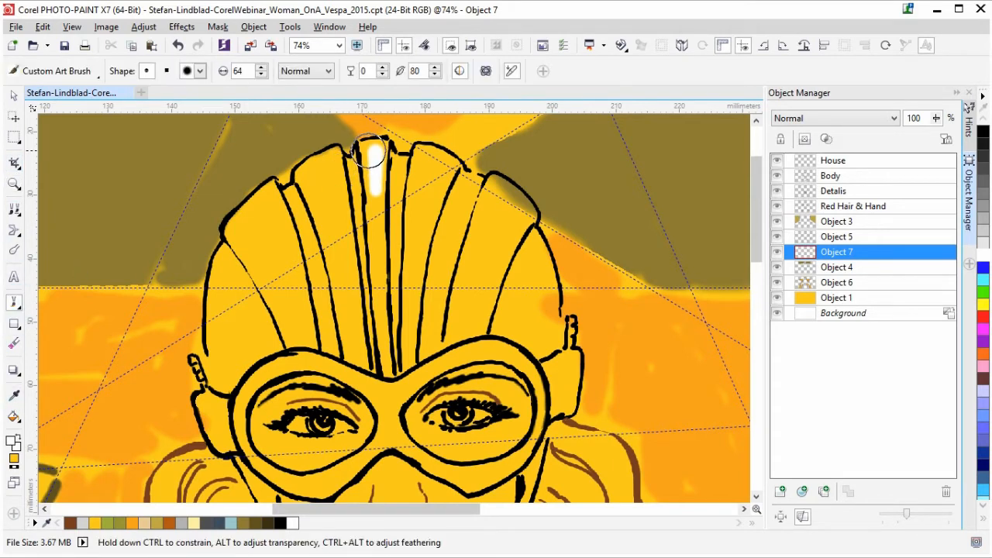
Step: Paint the helmet's five wide panels white, using a brush size of 39 for the narrower parts
{"action": "mouse_move", "coordinate": [368, 159]}
{"action": "left_mouse_down"}
{"action": "mouse_move", "coordinate": [362, 151]}
{"action": "mouse_move", "coordinate": [372, 174]}
{"action": "mouse_move", "coordinate": [378, 139]}
{"action": "mouse_move", "coordinate": [385, 369]}
{"action": "left_mouse_up"}
{"action": "left_click_drag", "start_coordinate": [364, 157], "coordinate": [383, 345]}
{"action": "left_click_drag", "start_coordinate": [379, 151], "coordinate": [378, 307]}
{"action": "left_click_drag", "start_coordinate": [425, 149], "coordinate": [404, 368]}
{"action": "mouse_move", "coordinate": [413, 334]}
{"action": "left_mouse_down"}
{"action": "mouse_move", "coordinate": [431, 195]}
{"action": "mouse_move", "coordinate": [454, 166]}
{"action": "mouse_move", "coordinate": [427, 155]}
{"action": "mouse_move", "coordinate": [419, 170]}
{"action": "mouse_move", "coordinate": [403, 290]}
{"action": "mouse_move", "coordinate": [434, 160]}
{"action": "mouse_move", "coordinate": [445, 163]}
{"action": "mouse_move", "coordinate": [425, 151]}
{"action": "left_mouse_up"}
{"action": "mouse_move", "coordinate": [488, 175]}
{"action": "left_mouse_down"}
{"action": "mouse_move", "coordinate": [525, 206]}
{"action": "mouse_move", "coordinate": [525, 222]}
{"action": "mouse_move", "coordinate": [479, 320]}
{"action": "mouse_move", "coordinate": [447, 345]}
{"action": "mouse_move", "coordinate": [497, 192]}
{"action": "mouse_move", "coordinate": [467, 252]}
{"action": "mouse_move", "coordinate": [453, 331]}
{"action": "mouse_move", "coordinate": [517, 202]}
{"action": "left_mouse_up"}
{"action": "mouse_move", "coordinate": [465, 326]}
{"action": "left_mouse_down"}
{"action": "mouse_move", "coordinate": [468, 271]}
{"action": "mouse_move", "coordinate": [467, 319]}
{"action": "left_mouse_up"}
{"action": "mouse_move", "coordinate": [302, 178]}
{"action": "left_mouse_down"}
{"action": "mouse_move", "coordinate": [333, 151]}
{"action": "mouse_move", "coordinate": [363, 355]}
{"action": "mouse_move", "coordinate": [351, 351]}
{"action": "mouse_move", "coordinate": [318, 231]}
{"action": "mouse_move", "coordinate": [306, 180]}
{"action": "mouse_move", "coordinate": [348, 284]}
{"action": "mouse_move", "coordinate": [316, 178]}
{"action": "left_mouse_up"}
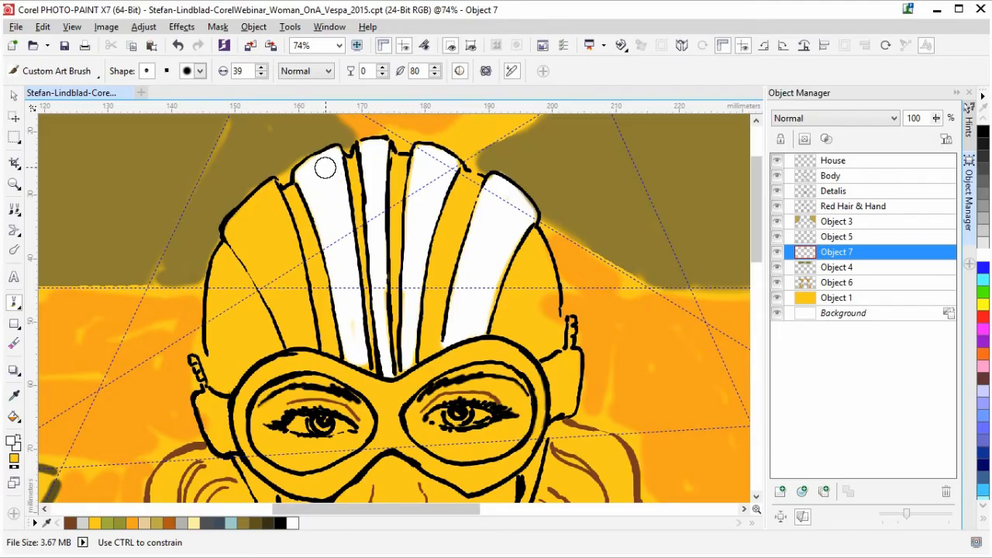
{"action": "mouse_move", "coordinate": [235, 222]}
{"action": "left_mouse_down"}
{"action": "mouse_move", "coordinate": [228, 225]}
{"action": "mouse_move", "coordinate": [266, 190]}
{"action": "mouse_move", "coordinate": [304, 339]}
{"action": "mouse_move", "coordinate": [293, 343]}
{"action": "mouse_move", "coordinate": [237, 228]}
{"action": "mouse_move", "coordinate": [266, 211]}
{"action": "mouse_move", "coordinate": [283, 301]}
{"action": "mouse_move", "coordinate": [268, 204]}
{"action": "mouse_move", "coordinate": [310, 334]}
{"action": "mouse_move", "coordinate": [285, 226]}
{"action": "mouse_move", "coordinate": [232, 230]}
{"action": "left_mouse_up"}
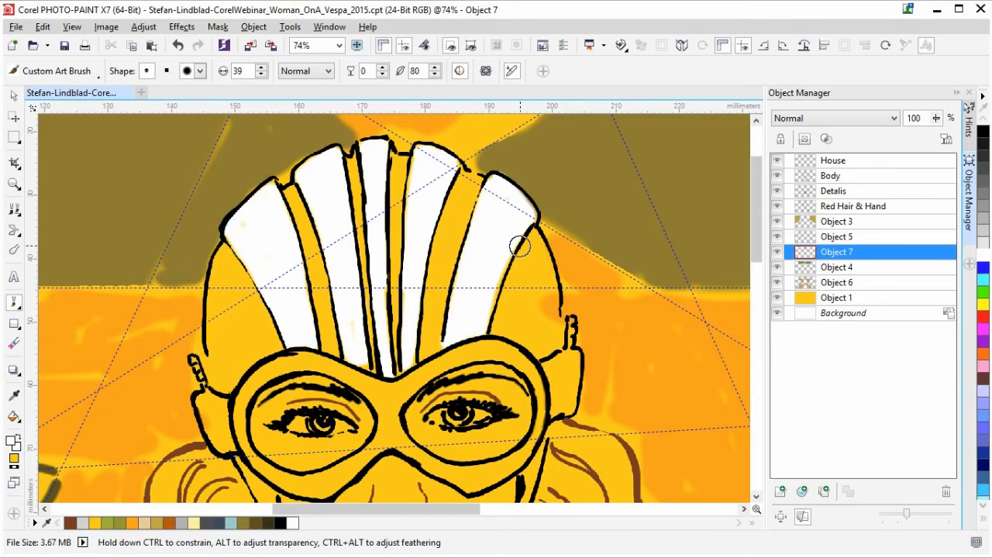
{"action": "mouse_move", "coordinate": [380, 357]}
{"action": "left_mouse_down"}
{"action": "mouse_move", "coordinate": [358, 363]}
{"action": "mouse_move", "coordinate": [409, 368]}
{"action": "mouse_move", "coordinate": [405, 350]}
{"action": "left_mouse_up"}
Step: Paint the helmet's left side panel light blue on a new object above the white panels
{"action": "left_click", "coordinate": [781, 492]}
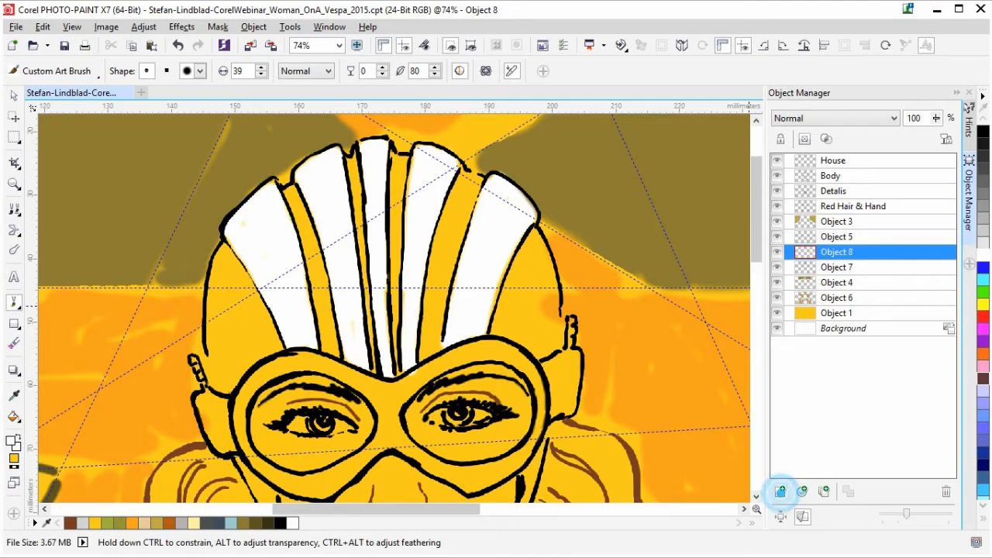
{"action": "left_click", "coordinate": [231, 524]}
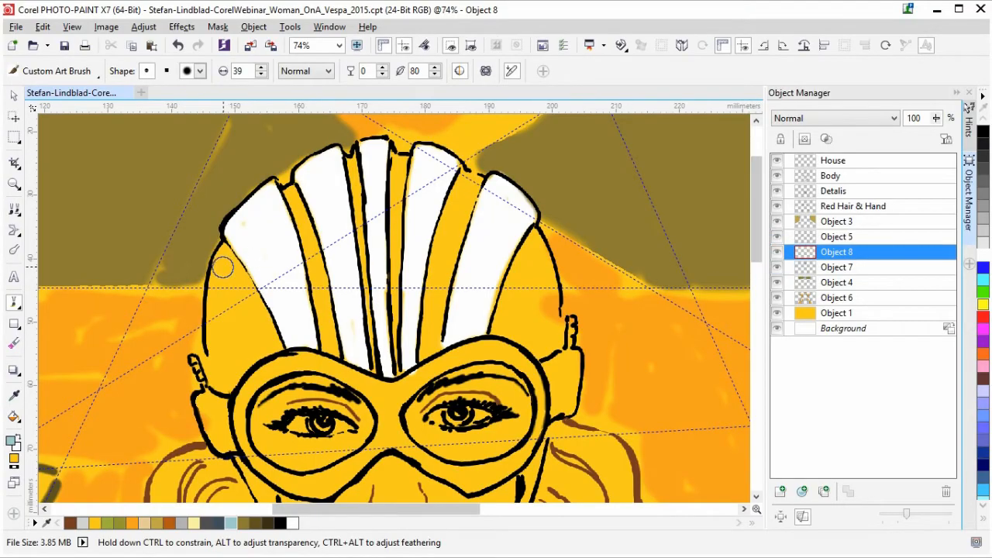
{"action": "left_click", "coordinate": [224, 251]}
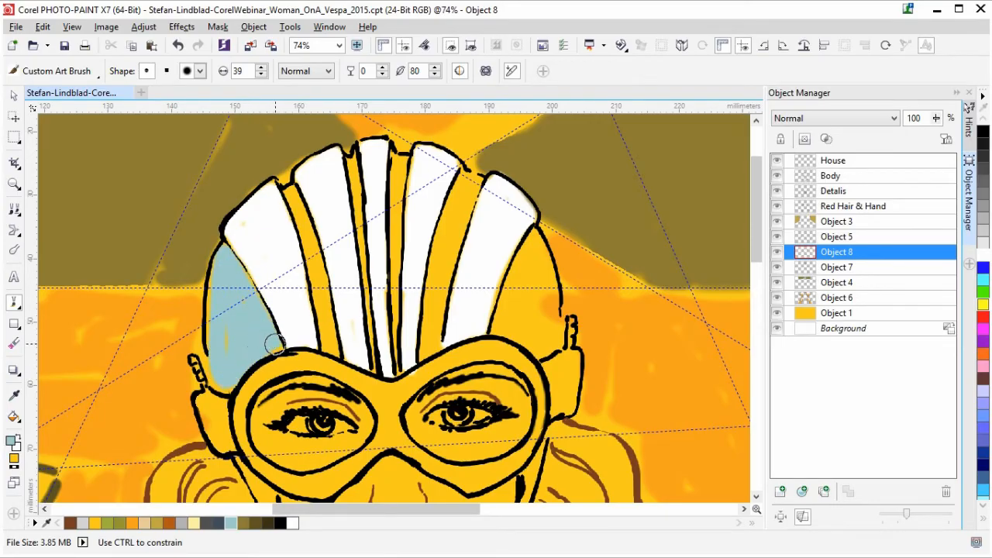
Step: Paint the four narrow stripes between the helmet's white panels light blue
{"action": "left_click_drag", "start_coordinate": [288, 188], "coordinate": [324, 319]}
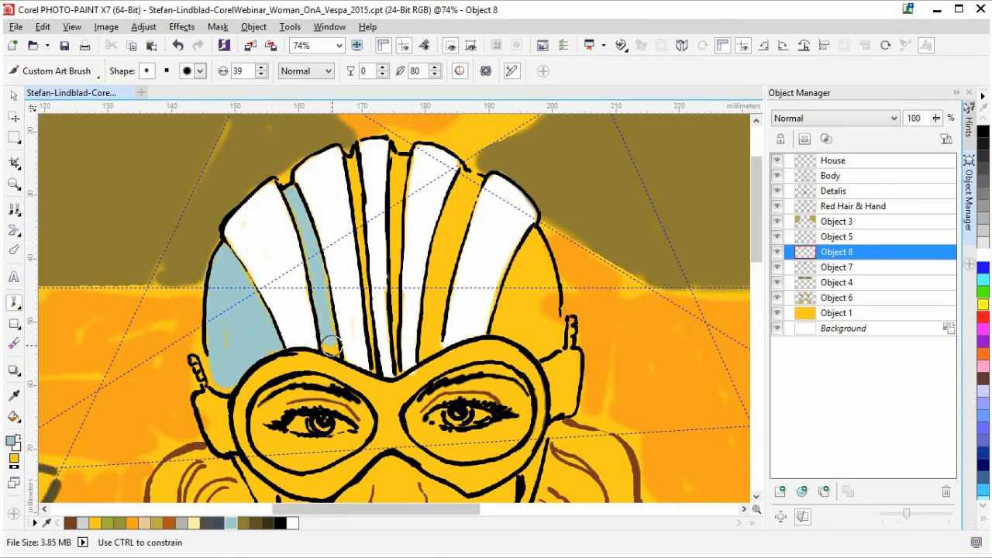
{"action": "left_click_drag", "start_coordinate": [355, 147], "coordinate": [372, 364]}
{"action": "left_click_drag", "start_coordinate": [397, 148], "coordinate": [394, 214]}
{"action": "mouse_move", "coordinate": [396, 337]}
{"action": "left_mouse_down"}
{"action": "mouse_move", "coordinate": [395, 371]}
{"action": "mouse_move", "coordinate": [399, 322]}
{"action": "mouse_move", "coordinate": [439, 343]}
{"action": "left_mouse_up"}
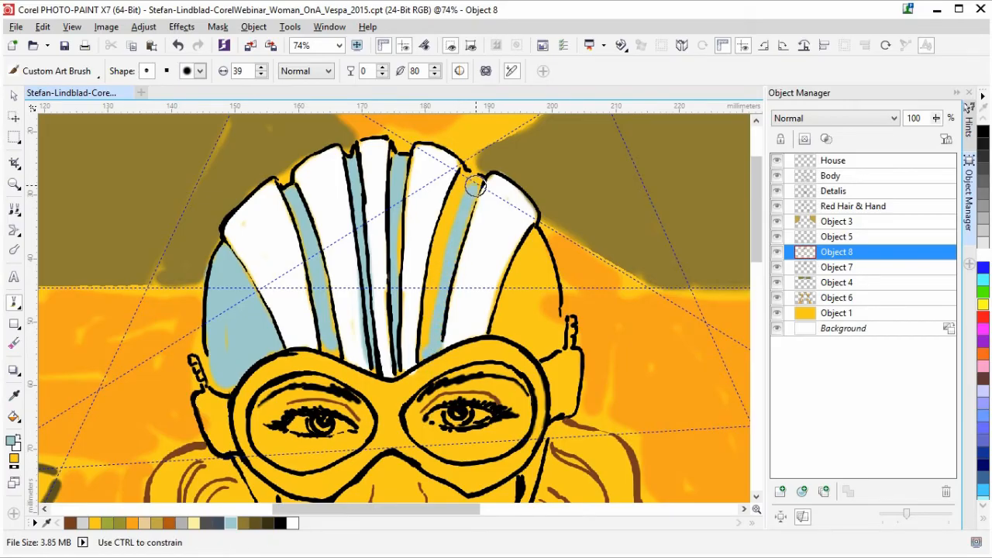
{"action": "left_click_drag", "start_coordinate": [422, 353], "coordinate": [424, 350]}
Step: Paint the helmet's right side panel light blue from its upper tip to the goggles
{"action": "mouse_move", "coordinate": [507, 317]}
{"action": "left_mouse_down"}
{"action": "mouse_move", "coordinate": [496, 325]}
{"action": "mouse_move", "coordinate": [536, 238]}
{"action": "left_mouse_up"}
{"action": "left_click_drag", "start_coordinate": [548, 308], "coordinate": [555, 346]}
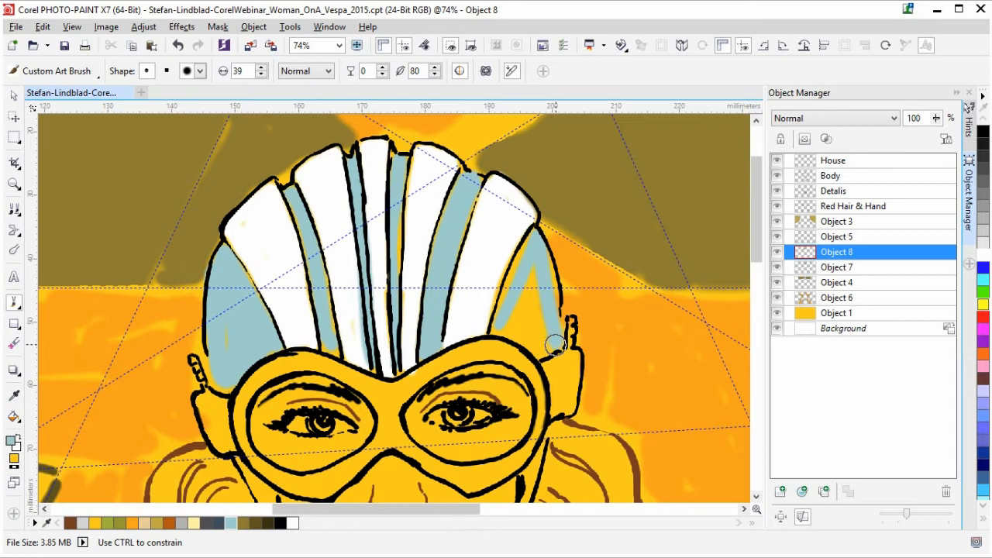
{"action": "left_click_drag", "start_coordinate": [519, 261], "coordinate": [551, 325]}
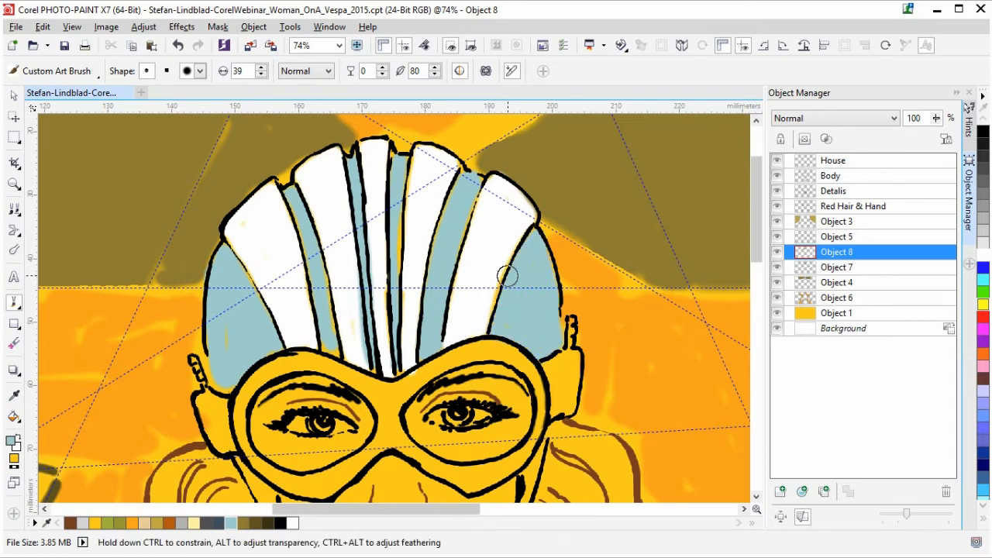
Step: Fill the remaining yellow gaps in the helmet's stripes and side panels with light blue
{"action": "left_click_drag", "start_coordinate": [400, 203], "coordinate": [394, 306]}
{"action": "left_click_drag", "start_coordinate": [478, 187], "coordinate": [432, 349]}
{"action": "mouse_move", "coordinate": [239, 277]}
{"action": "left_mouse_down"}
{"action": "mouse_move", "coordinate": [270, 340]}
{"action": "mouse_move", "coordinate": [322, 349]}
{"action": "left_mouse_up"}
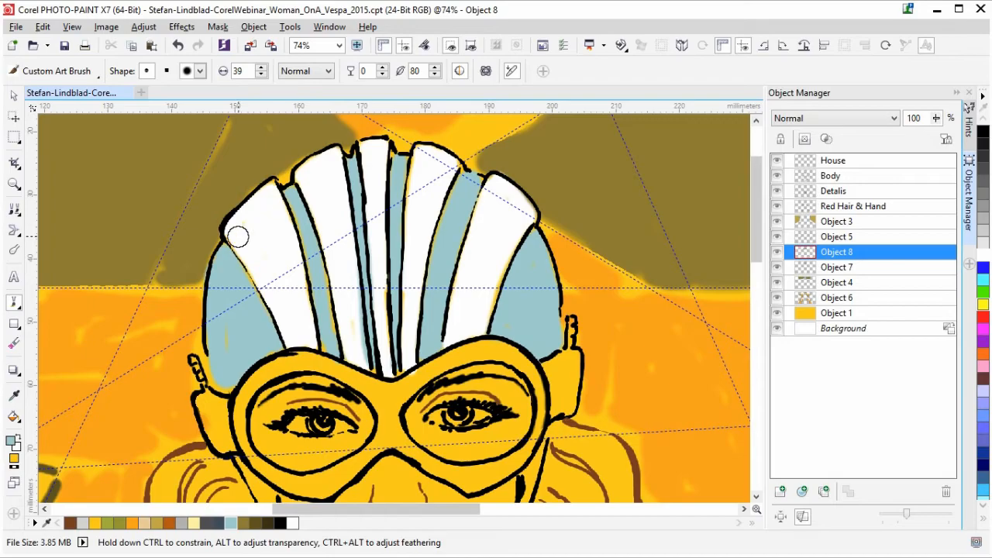
{"action": "mouse_move", "coordinate": [215, 344]}
{"action": "left_mouse_down"}
{"action": "mouse_move", "coordinate": [219, 378]}
{"action": "mouse_move", "coordinate": [250, 371]}
{"action": "mouse_move", "coordinate": [255, 344]}
{"action": "mouse_move", "coordinate": [284, 342]}
{"action": "left_mouse_up"}
{"action": "mouse_move", "coordinate": [552, 326]}
{"action": "left_mouse_down"}
{"action": "mouse_move", "coordinate": [555, 348]}
{"action": "mouse_move", "coordinate": [545, 353]}
{"action": "left_mouse_up"}
{"action": "mouse_move", "coordinate": [380, 366]}
{"action": "left_mouse_down"}
{"action": "mouse_move", "coordinate": [373, 355]}
{"action": "mouse_move", "coordinate": [399, 366]}
{"action": "mouse_move", "coordinate": [395, 355]}
{"action": "mouse_move", "coordinate": [412, 358]}
{"action": "left_mouse_up"}
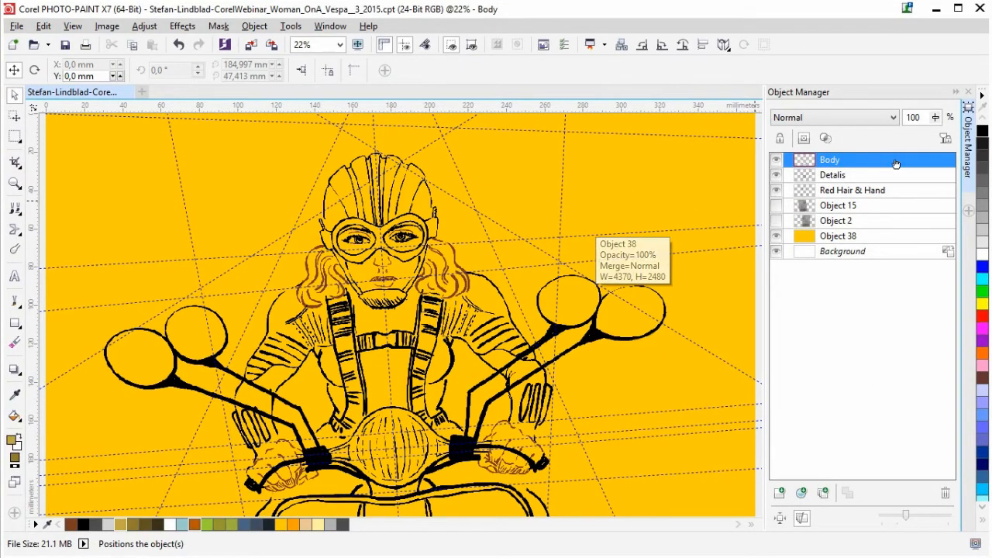
Step: In the version 3 file, paint the left background area khaki on a new object directly above the yellow fill, using brush size 188
{"action": "left_click", "coordinate": [779, 494]}
{"action": "left_click_drag", "start_coordinate": [888, 160], "coordinate": [876, 244]}
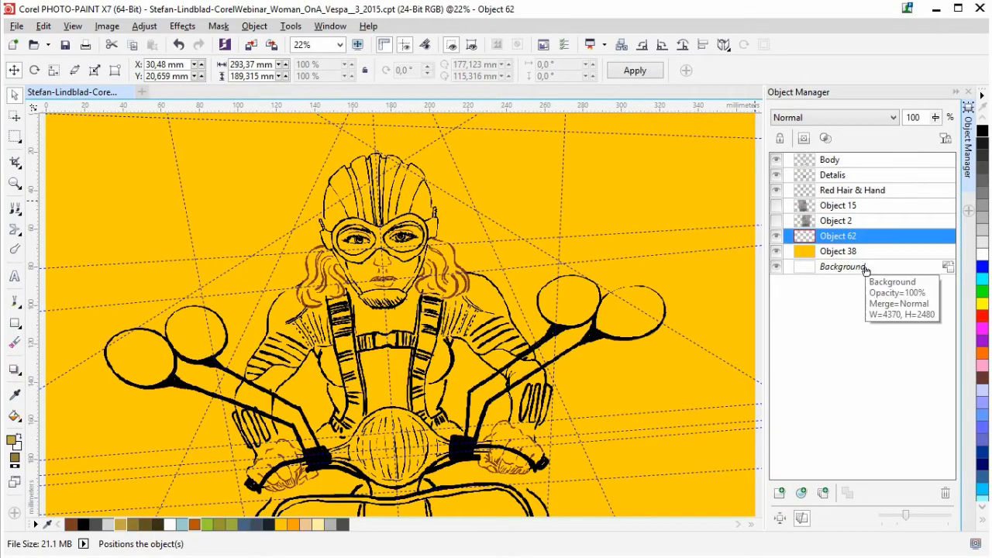
{"action": "left_click", "coordinate": [15, 301]}
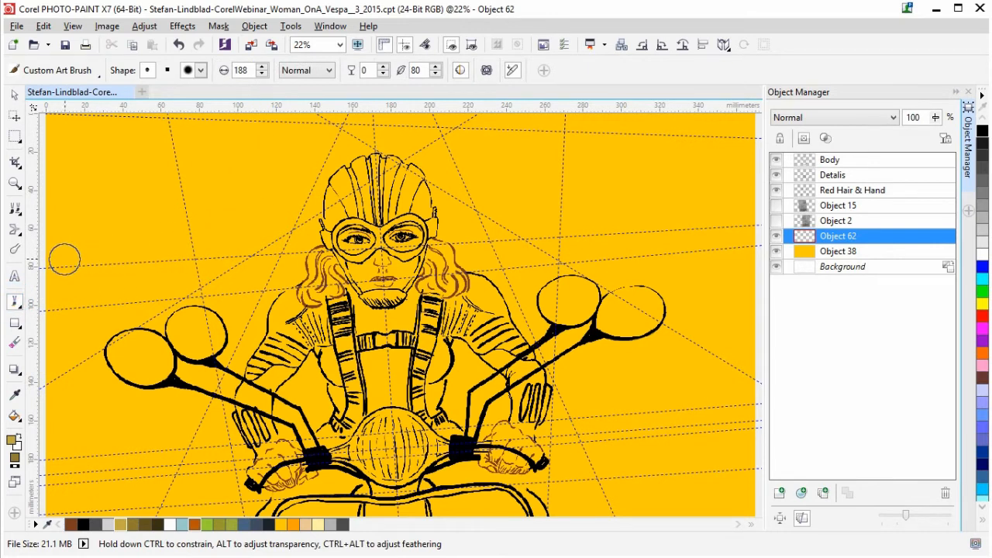
{"action": "mouse_move", "coordinate": [180, 264]}
{"action": "left_mouse_down"}
{"action": "mouse_move", "coordinate": [183, 281]}
{"action": "mouse_move", "coordinate": [164, 116]}
{"action": "mouse_move", "coordinate": [147, 232]}
{"action": "mouse_move", "coordinate": [106, 260]}
{"action": "mouse_move", "coordinate": [62, 132]}
{"action": "mouse_move", "coordinate": [51, 186]}
{"action": "mouse_move", "coordinate": [66, 264]}
{"action": "mouse_move", "coordinate": [48, 251]}
{"action": "mouse_move", "coordinate": [62, 310]}
{"action": "mouse_move", "coordinate": [55, 350]}
{"action": "mouse_move", "coordinate": [178, 281]}
{"action": "mouse_move", "coordinate": [137, 262]}
{"action": "mouse_move", "coordinate": [77, 306]}
{"action": "mouse_move", "coordinate": [117, 307]}
{"action": "mouse_move", "coordinate": [52, 366]}
{"action": "mouse_move", "coordinate": [188, 280]}
{"action": "mouse_move", "coordinate": [177, 228]}
{"action": "mouse_move", "coordinate": [189, 279]}
{"action": "mouse_move", "coordinate": [157, 299]}
{"action": "left_mouse_up"}
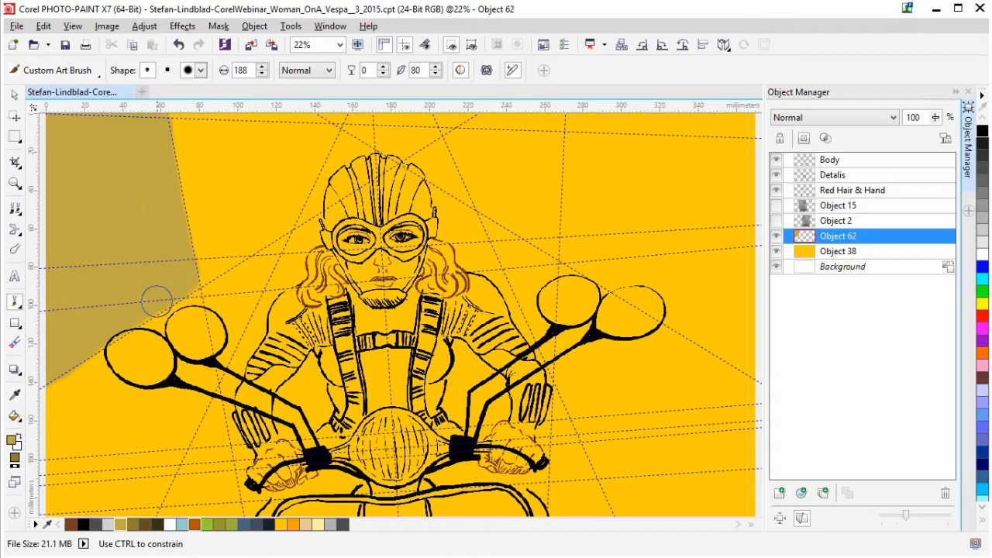
Step: Paint the matching right background area khaki, bounded by the steep guideline and the diagonal one above the mirrors
{"action": "mouse_move", "coordinate": [585, 120]}
{"action": "left_mouse_down"}
{"action": "mouse_move", "coordinate": [570, 251]}
{"action": "mouse_move", "coordinate": [578, 166]}
{"action": "left_mouse_up"}
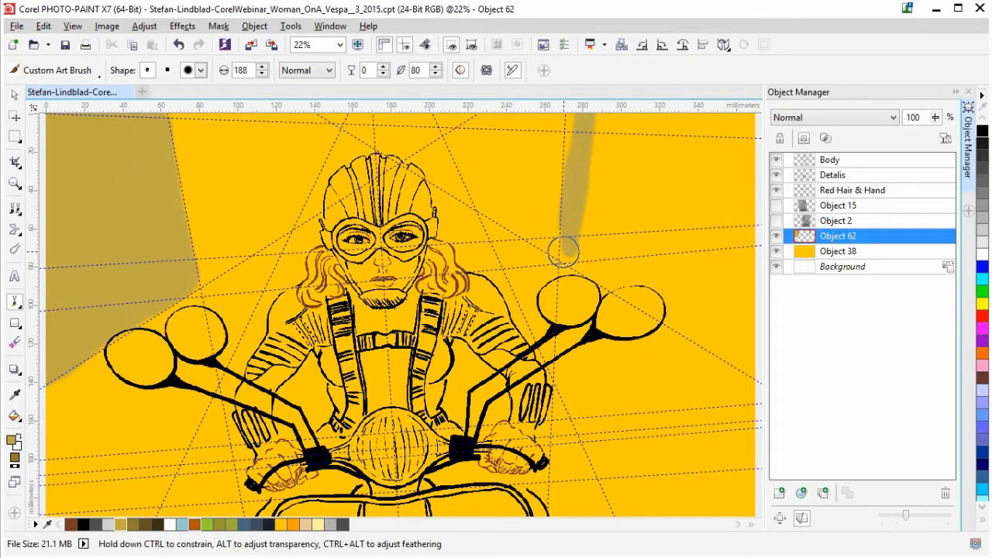
{"action": "mouse_move", "coordinate": [564, 250]}
{"action": "left_mouse_down"}
{"action": "mouse_move", "coordinate": [575, 133]}
{"action": "mouse_move", "coordinate": [744, 125]}
{"action": "mouse_move", "coordinate": [682, 120]}
{"action": "mouse_move", "coordinate": [741, 133]}
{"action": "mouse_move", "coordinate": [740, 371]}
{"action": "left_mouse_up"}
{"action": "mouse_move", "coordinate": [584, 267]}
{"action": "left_mouse_down"}
{"action": "mouse_move", "coordinate": [567, 257]}
{"action": "mouse_move", "coordinate": [598, 276]}
{"action": "left_mouse_up"}
{"action": "mouse_move", "coordinate": [612, 280]}
{"action": "left_mouse_down"}
{"action": "mouse_move", "coordinate": [661, 281]}
{"action": "mouse_move", "coordinate": [673, 320]}
{"action": "mouse_move", "coordinate": [754, 366]}
{"action": "mouse_move", "coordinate": [692, 334]}
{"action": "mouse_move", "coordinate": [737, 357]}
{"action": "mouse_move", "coordinate": [679, 302]}
{"action": "mouse_move", "coordinate": [750, 318]}
{"action": "mouse_move", "coordinate": [693, 240]}
{"action": "mouse_move", "coordinate": [699, 168]}
{"action": "mouse_move", "coordinate": [751, 192]}
{"action": "mouse_move", "coordinate": [721, 188]}
{"action": "mouse_move", "coordinate": [623, 126]}
{"action": "mouse_move", "coordinate": [692, 222]}
{"action": "mouse_move", "coordinate": [592, 223]}
{"action": "mouse_move", "coordinate": [630, 260]}
{"action": "mouse_move", "coordinate": [609, 261]}
{"action": "mouse_move", "coordinate": [588, 164]}
{"action": "mouse_move", "coordinate": [585, 210]}
{"action": "mouse_move", "coordinate": [627, 153]}
{"action": "mouse_move", "coordinate": [616, 229]}
{"action": "mouse_move", "coordinate": [632, 259]}
{"action": "left_mouse_up"}
{"action": "left_click_drag", "start_coordinate": [687, 149], "coordinate": [721, 198]}
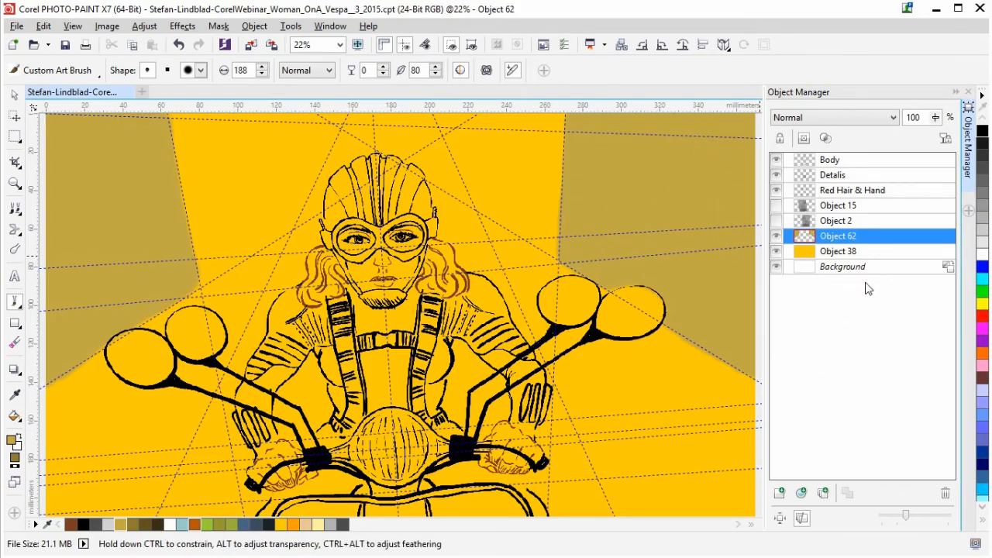
Step: Create a new object directly above the yellow fill and place a horizontal guideline across the top of the goggles
{"action": "left_click", "coordinate": [852, 252]}
{"action": "left_click", "coordinate": [780, 492]}
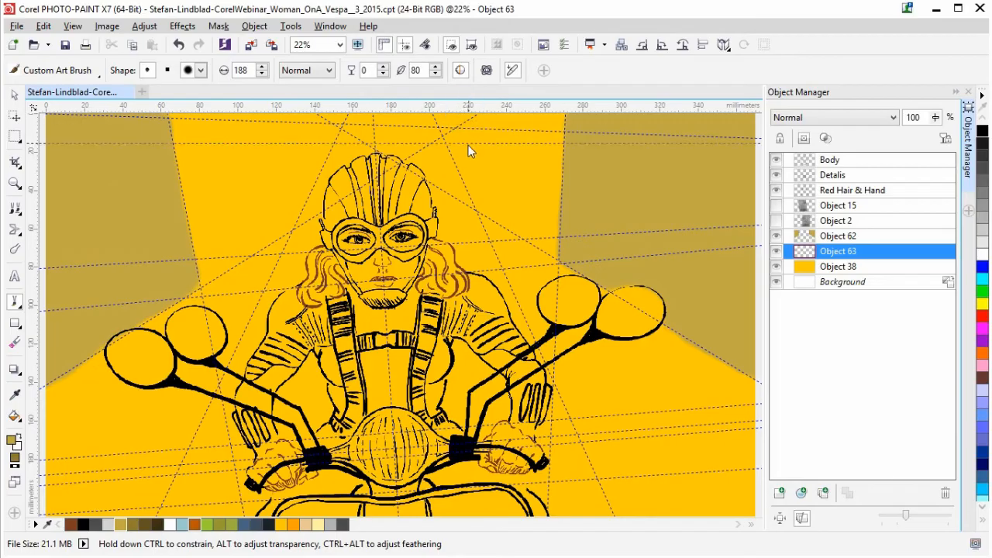
{"action": "left_click_drag", "start_coordinate": [480, 221], "coordinate": [480, 219]}
Step: Paint dark olive panels on both sides of the helmet, above the horizontal guideline, using brush size 188
{"action": "mouse_move", "coordinate": [183, 204]}
{"action": "left_mouse_down"}
{"action": "mouse_move", "coordinate": [287, 203]}
{"action": "mouse_move", "coordinate": [302, 197]}
{"action": "mouse_move", "coordinate": [318, 159]}
{"action": "mouse_move", "coordinate": [284, 196]}
{"action": "mouse_move", "coordinate": [307, 139]}
{"action": "mouse_move", "coordinate": [248, 167]}
{"action": "mouse_move", "coordinate": [178, 147]}
{"action": "mouse_move", "coordinate": [166, 124]}
{"action": "mouse_move", "coordinate": [172, 183]}
{"action": "left_mouse_up"}
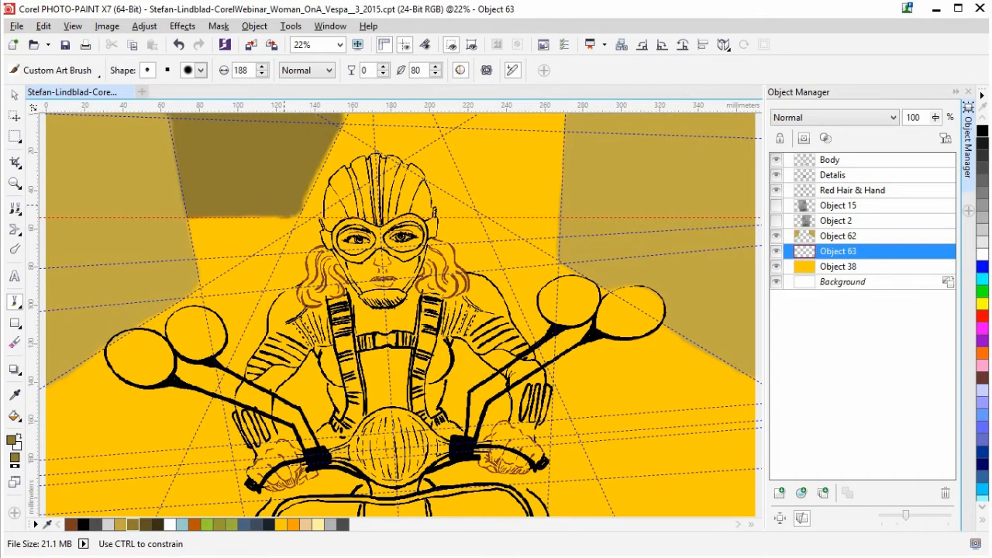
{"action": "mouse_move", "coordinate": [469, 128]}
{"action": "left_mouse_down"}
{"action": "mouse_move", "coordinate": [458, 117]}
{"action": "mouse_move", "coordinate": [485, 190]}
{"action": "mouse_move", "coordinate": [499, 168]}
{"action": "mouse_move", "coordinate": [477, 116]}
{"action": "mouse_move", "coordinate": [539, 211]}
{"action": "mouse_move", "coordinate": [547, 126]}
{"action": "left_mouse_up"}
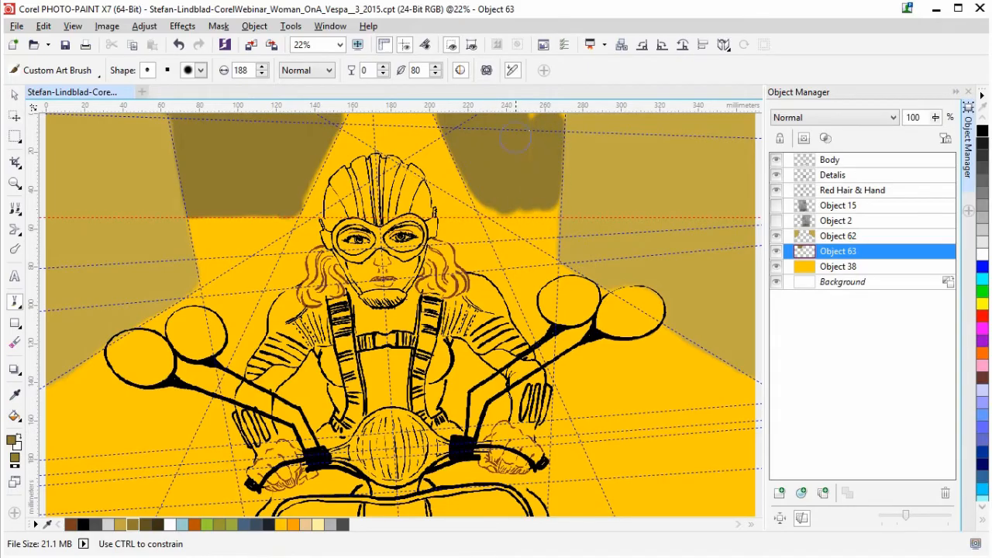
{"action": "mouse_move", "coordinate": [534, 208]}
{"action": "left_mouse_down"}
{"action": "mouse_move", "coordinate": [490, 188]}
{"action": "mouse_move", "coordinate": [500, 198]}
{"action": "mouse_move", "coordinate": [474, 207]}
{"action": "left_mouse_up"}
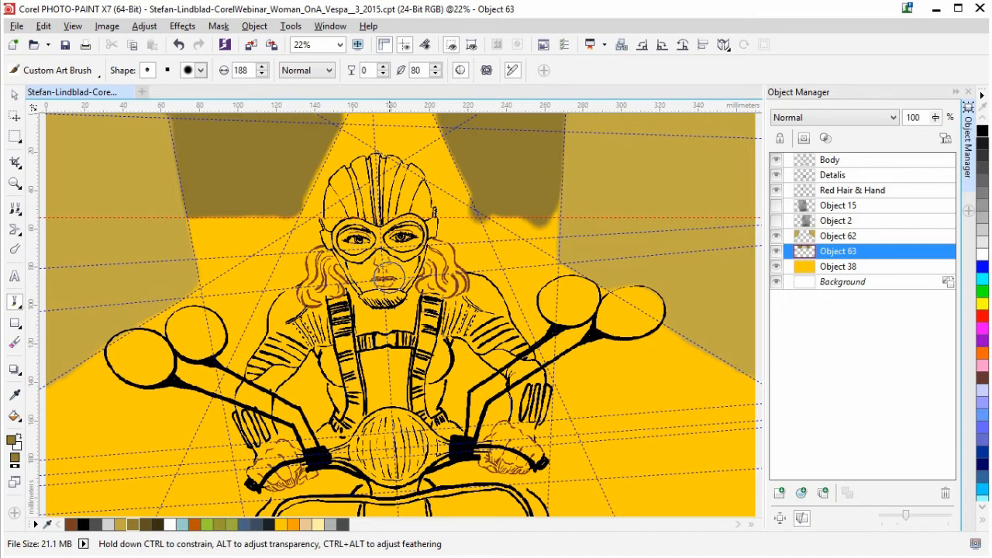
{"action": "mouse_move", "coordinate": [537, 212]}
{"action": "left_mouse_down"}
{"action": "mouse_move", "coordinate": [489, 208]}
{"action": "mouse_move", "coordinate": [561, 203]}
{"action": "left_mouse_up"}
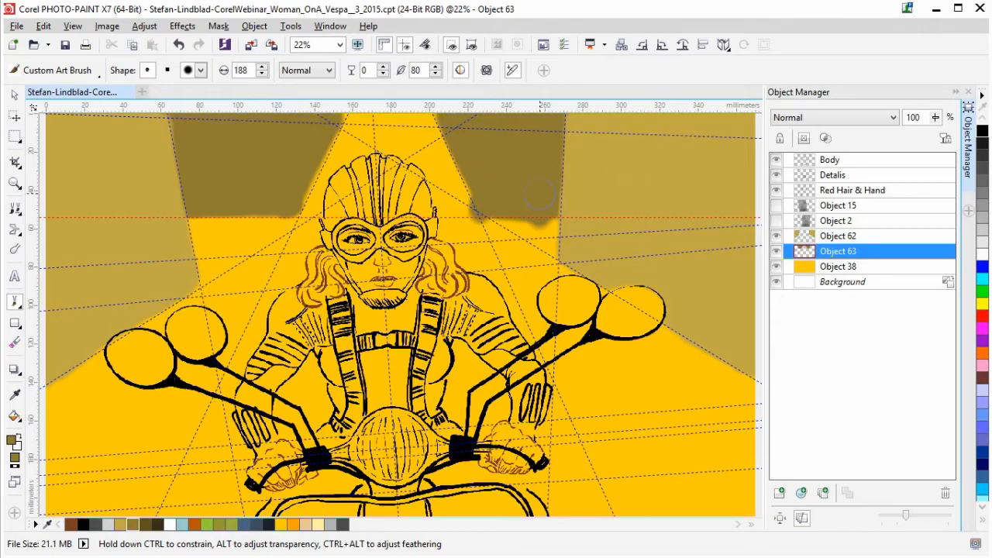
Step: Erase the olive overspill along the horizontal guideline with eraser size 86, and trim the khaki area's edge along the steep left guideline
{"action": "left_click", "coordinate": [14, 341]}
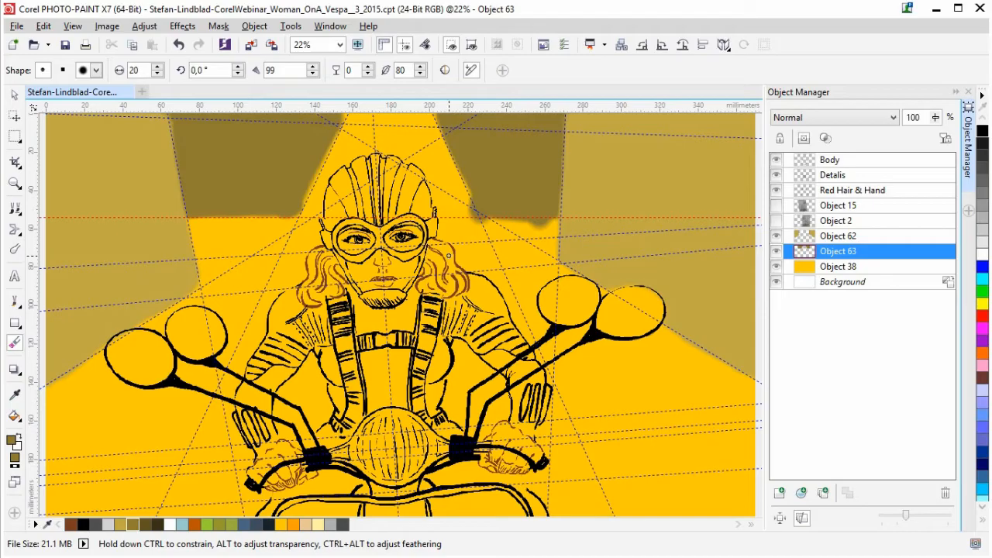
{"action": "mouse_move", "coordinate": [454, 224]}
{"action": "left_mouse_down"}
{"action": "mouse_move", "coordinate": [462, 190]}
{"action": "mouse_move", "coordinate": [474, 227]}
{"action": "mouse_move", "coordinate": [433, 242]}
{"action": "mouse_move", "coordinate": [480, 302]}
{"action": "mouse_move", "coordinate": [453, 273]}
{"action": "mouse_move", "coordinate": [480, 235]}
{"action": "mouse_move", "coordinate": [469, 224]}
{"action": "mouse_move", "coordinate": [541, 229]}
{"action": "left_mouse_up"}
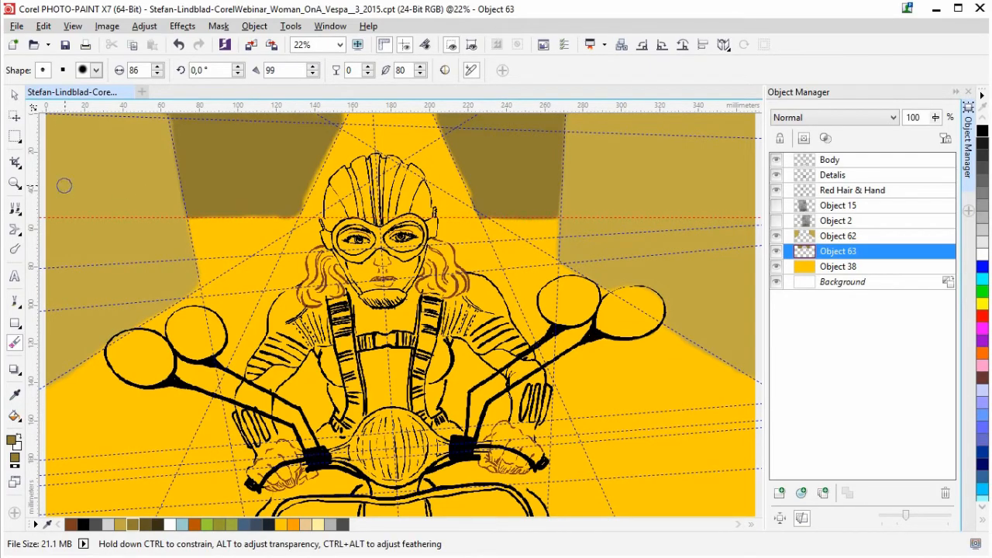
{"action": "left_click", "coordinate": [14, 301]}
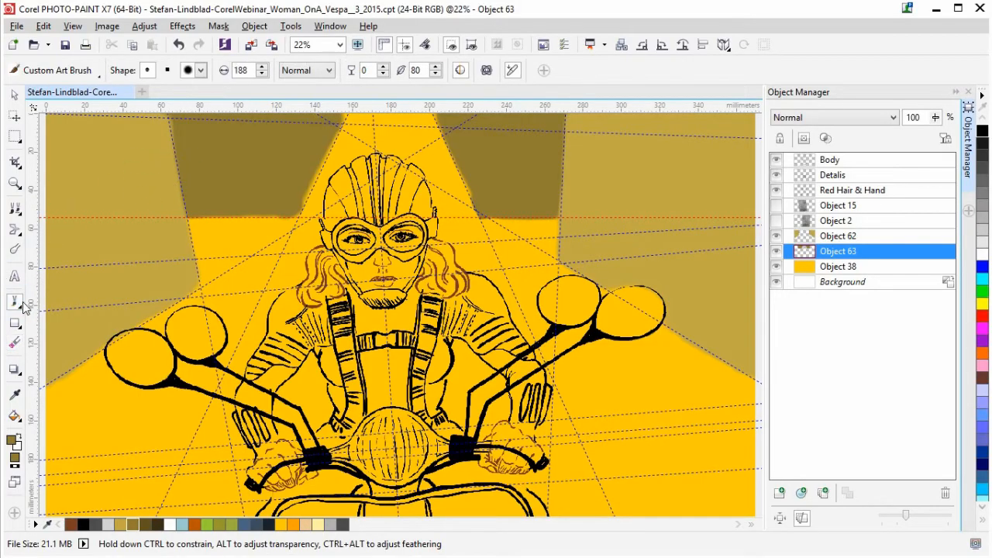
{"action": "left_click", "coordinate": [14, 342]}
{"action": "left_click", "coordinate": [837, 237]}
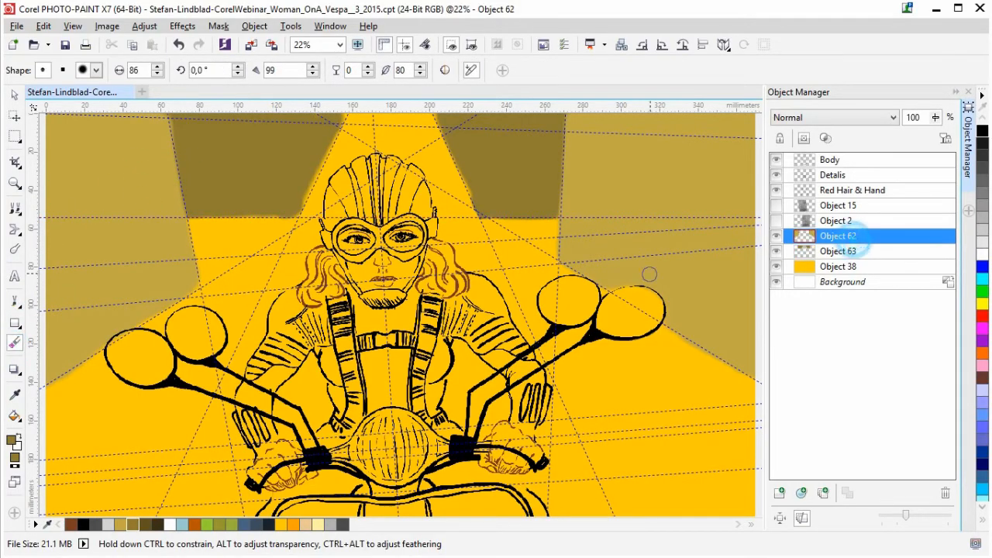
{"action": "left_click_drag", "start_coordinate": [177, 143], "coordinate": [175, 124]}
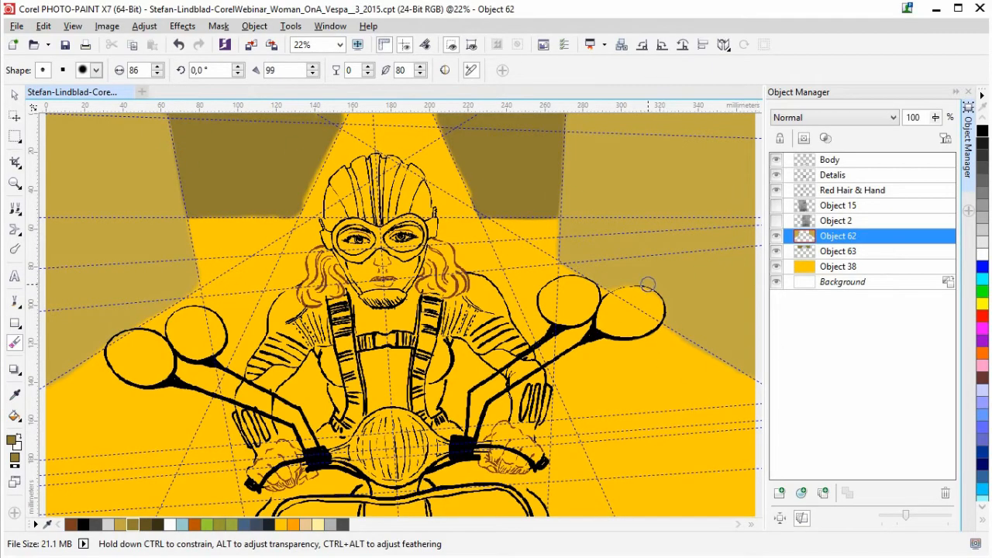
Step: On a new object directly above the yellow fill, paint the area below the left olive panel and down beside the body orange, using brush size 188
{"action": "left_click", "coordinate": [845, 267]}
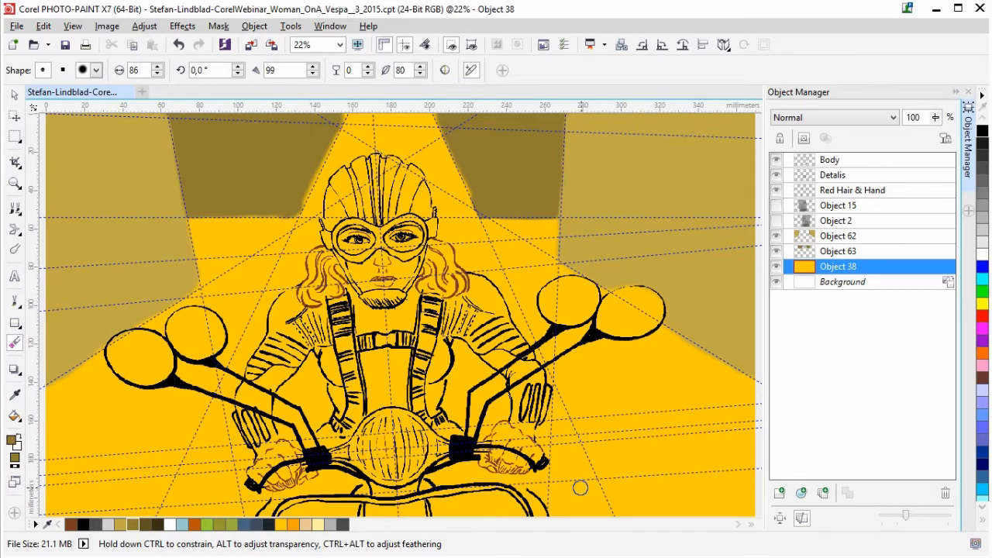
{"action": "left_click", "coordinate": [294, 527]}
{"action": "left_click", "coordinate": [780, 494]}
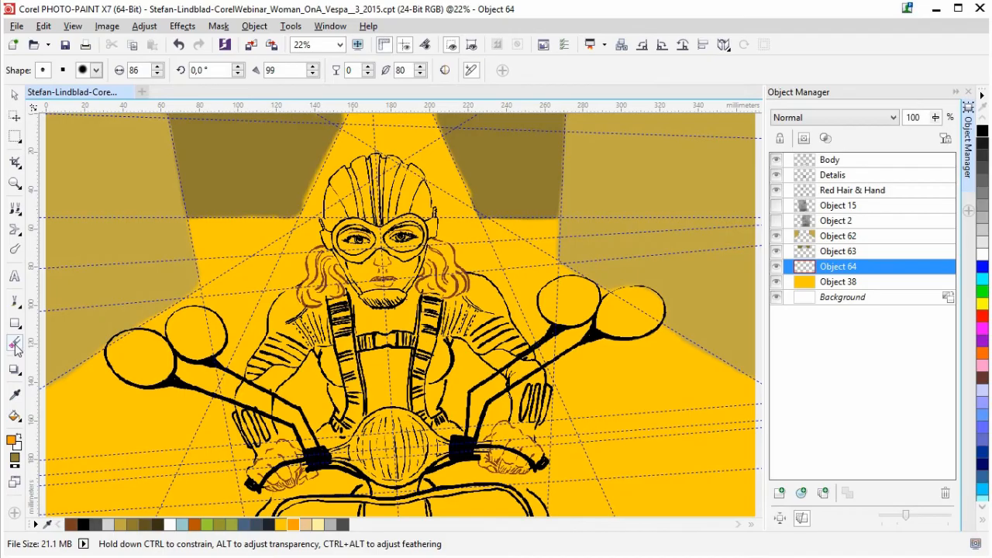
{"action": "left_click", "coordinate": [14, 302]}
{"action": "mouse_move", "coordinate": [204, 230]}
{"action": "left_mouse_down"}
{"action": "mouse_move", "coordinate": [280, 243]}
{"action": "mouse_move", "coordinate": [273, 268]}
{"action": "mouse_move", "coordinate": [295, 249]}
{"action": "mouse_move", "coordinate": [171, 510]}
{"action": "mouse_move", "coordinate": [224, 429]}
{"action": "mouse_move", "coordinate": [236, 444]}
{"action": "mouse_move", "coordinate": [239, 462]}
{"action": "mouse_move", "coordinate": [227, 468]}
{"action": "mouse_move", "coordinate": [241, 507]}
{"action": "mouse_move", "coordinate": [192, 511]}
{"action": "mouse_move", "coordinate": [215, 498]}
{"action": "mouse_move", "coordinate": [198, 481]}
{"action": "left_mouse_up"}
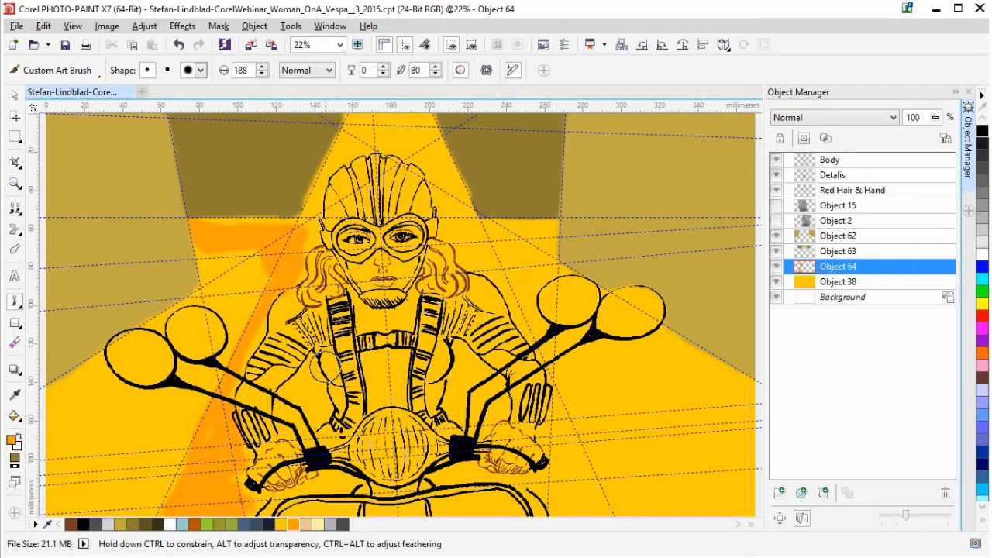
{"action": "mouse_move", "coordinate": [299, 379]}
{"action": "left_mouse_down"}
{"action": "mouse_move", "coordinate": [288, 399]}
{"action": "mouse_move", "coordinate": [306, 365]}
{"action": "mouse_move", "coordinate": [320, 409]}
{"action": "mouse_move", "coordinate": [299, 427]}
{"action": "mouse_move", "coordinate": [285, 403]}
{"action": "mouse_move", "coordinate": [309, 369]}
{"action": "mouse_move", "coordinate": [321, 404]}
{"action": "mouse_move", "coordinate": [304, 406]}
{"action": "mouse_move", "coordinate": [298, 387]}
{"action": "left_mouse_up"}
{"action": "mouse_move", "coordinate": [262, 329]}
{"action": "left_mouse_down"}
{"action": "mouse_move", "coordinate": [237, 331]}
{"action": "mouse_move", "coordinate": [299, 252]}
{"action": "mouse_move", "coordinate": [297, 270]}
{"action": "mouse_move", "coordinate": [308, 226]}
{"action": "left_mouse_up"}
{"action": "left_click_drag", "start_coordinate": [182, 226], "coordinate": [262, 232]}
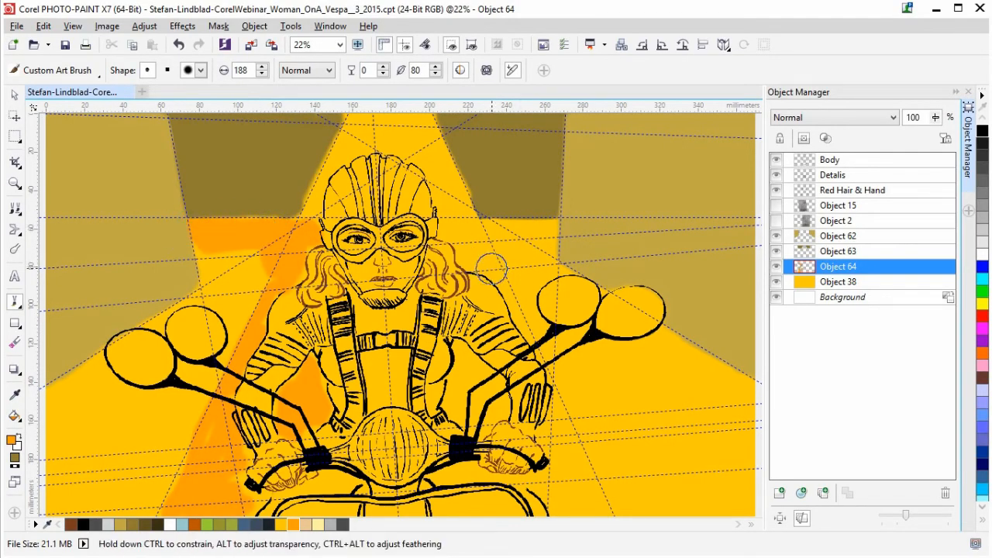
Step: Paint the matching orange area on the right, from below the olive panel down along the diagonal guideline and inside the arm
{"action": "mouse_move", "coordinate": [452, 235]}
{"action": "left_mouse_down"}
{"action": "mouse_move", "coordinate": [500, 231]}
{"action": "mouse_move", "coordinate": [448, 230]}
{"action": "mouse_move", "coordinate": [567, 228]}
{"action": "mouse_move", "coordinate": [530, 247]}
{"action": "mouse_move", "coordinate": [453, 244]}
{"action": "mouse_move", "coordinate": [454, 234]}
{"action": "mouse_move", "coordinate": [473, 262]}
{"action": "mouse_move", "coordinate": [520, 256]}
{"action": "mouse_move", "coordinate": [470, 244]}
{"action": "mouse_move", "coordinate": [516, 277]}
{"action": "mouse_move", "coordinate": [473, 267]}
{"action": "mouse_move", "coordinate": [499, 282]}
{"action": "mouse_move", "coordinate": [497, 269]}
{"action": "mouse_move", "coordinate": [524, 332]}
{"action": "left_mouse_up"}
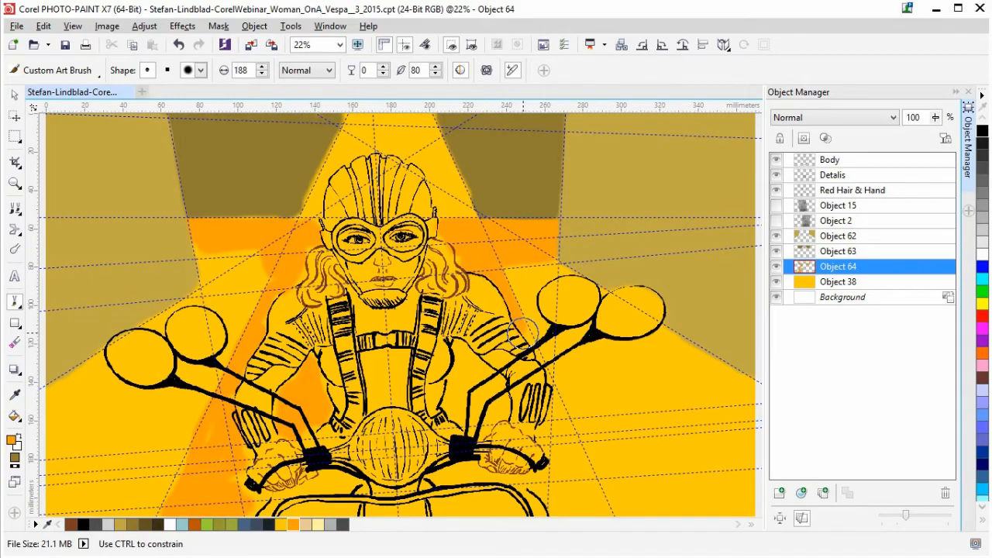
{"action": "left_click_drag", "start_coordinate": [542, 383], "coordinate": [601, 508]}
{"action": "mouse_move", "coordinate": [463, 349]}
{"action": "left_mouse_down"}
{"action": "mouse_move", "coordinate": [455, 405]}
{"action": "mouse_move", "coordinate": [469, 423]}
{"action": "mouse_move", "coordinate": [479, 386]}
{"action": "mouse_move", "coordinate": [488, 426]}
{"action": "left_mouse_up"}
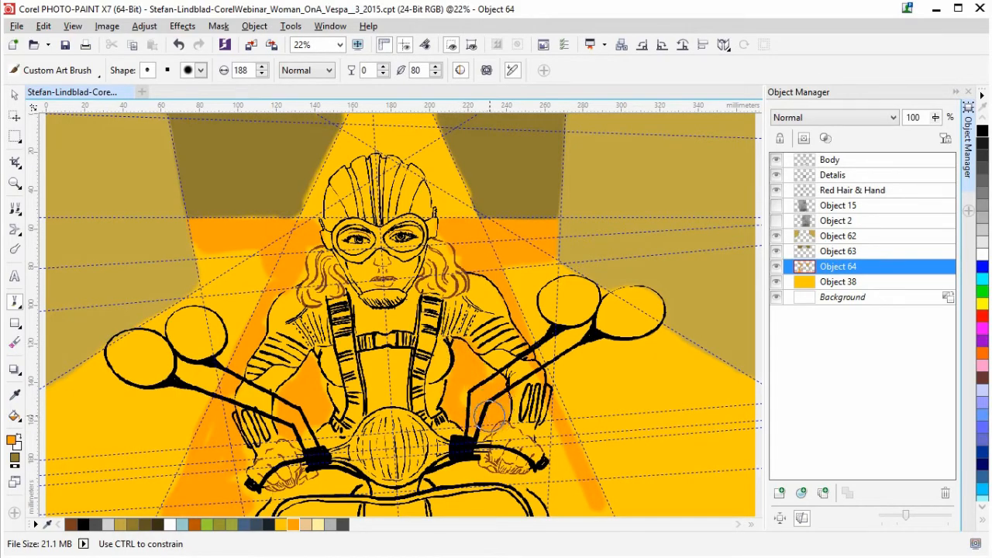
{"action": "mouse_move", "coordinate": [583, 508]}
{"action": "left_mouse_down"}
{"action": "mouse_move", "coordinate": [572, 476]}
{"action": "mouse_move", "coordinate": [547, 447]}
{"action": "mouse_move", "coordinate": [556, 423]}
{"action": "mouse_move", "coordinate": [579, 482]}
{"action": "mouse_move", "coordinate": [557, 471]}
{"action": "mouse_move", "coordinate": [558, 484]}
{"action": "mouse_move", "coordinate": [540, 482]}
{"action": "mouse_move", "coordinate": [562, 504]}
{"action": "mouse_move", "coordinate": [535, 492]}
{"action": "left_mouse_up"}
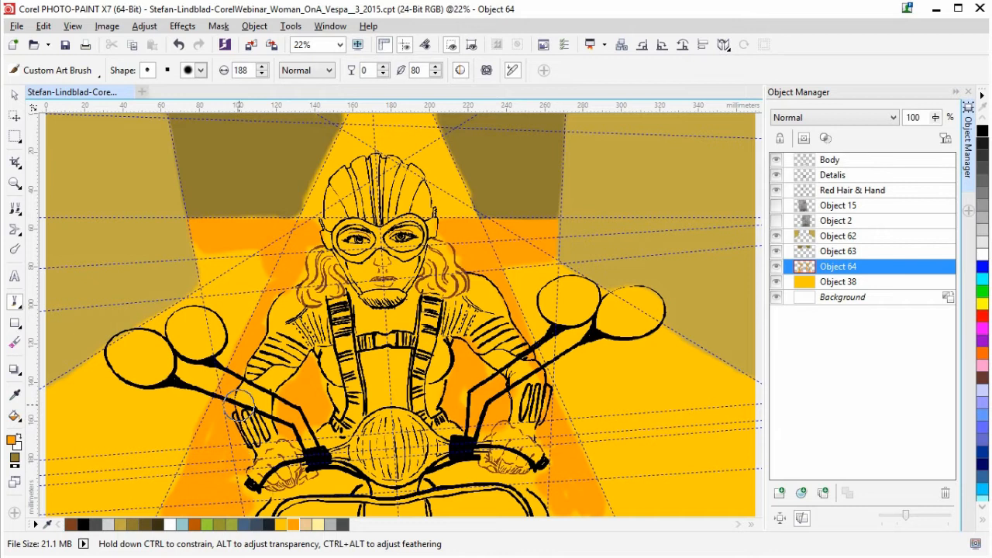
Step: Erase the lower edges of the orange bands beside the hair with eraser size 86, and paint the gap above the helmet orange
{"action": "left_click", "coordinate": [14, 342]}
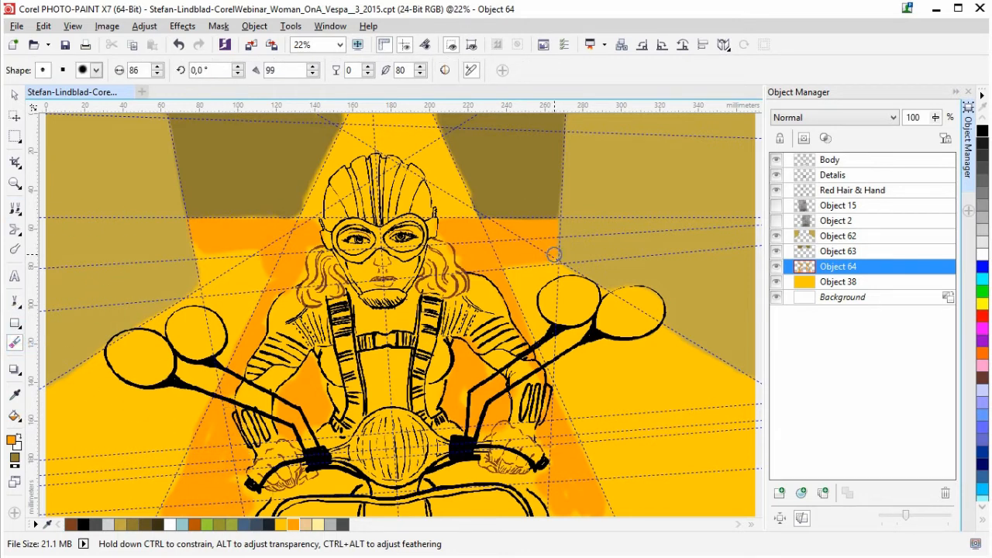
{"action": "left_click_drag", "start_coordinate": [554, 254], "coordinate": [519, 251]}
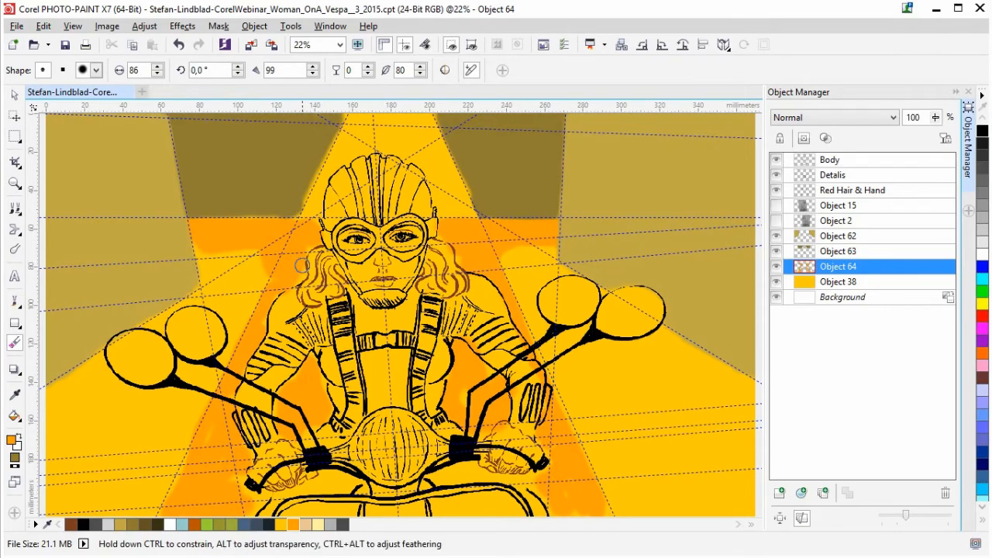
{"action": "left_click_drag", "start_coordinate": [190, 256], "coordinate": [257, 259]}
{"action": "left_click", "coordinate": [16, 306]}
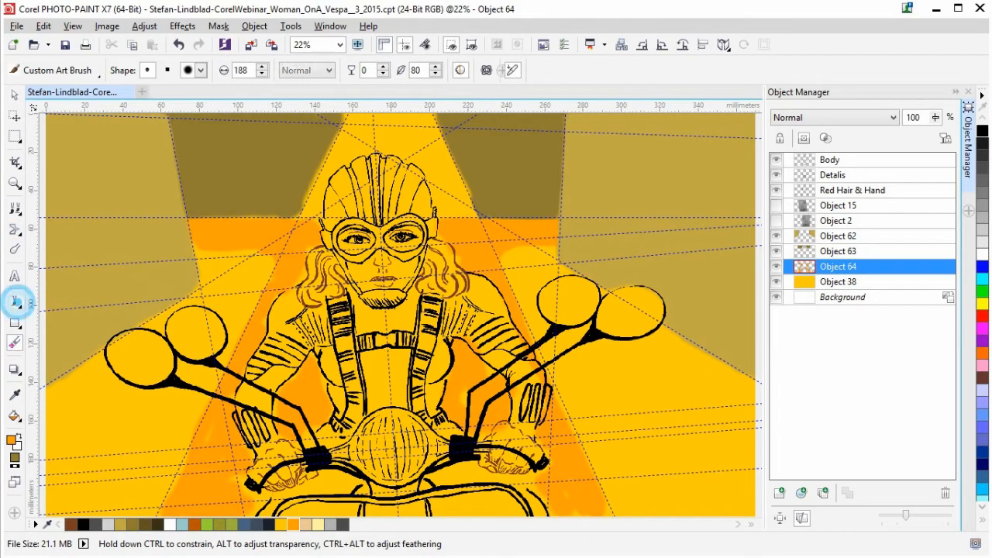
{"action": "mouse_move", "coordinate": [370, 128]}
{"action": "left_mouse_down"}
{"action": "mouse_move", "coordinate": [365, 116]}
{"action": "mouse_move", "coordinate": [368, 133]}
{"action": "mouse_move", "coordinate": [398, 138]}
{"action": "mouse_move", "coordinate": [395, 148]}
{"action": "mouse_move", "coordinate": [420, 133]}
{"action": "mouse_move", "coordinate": [406, 113]}
{"action": "left_mouse_up"}
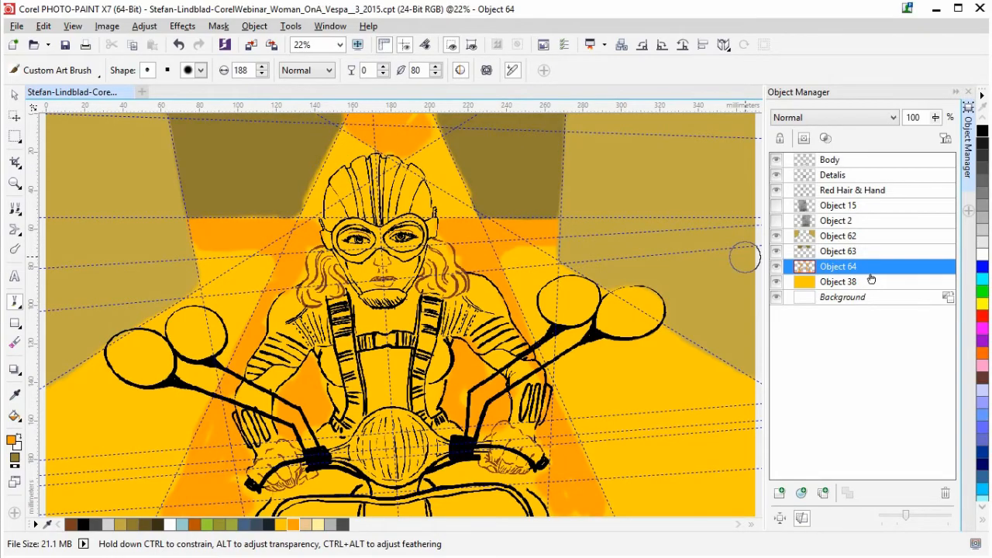
Step: On the olive panels' object, sample the dark olive colour and extend both panels inward to the helmet
{"action": "left_click", "coordinate": [839, 252]}
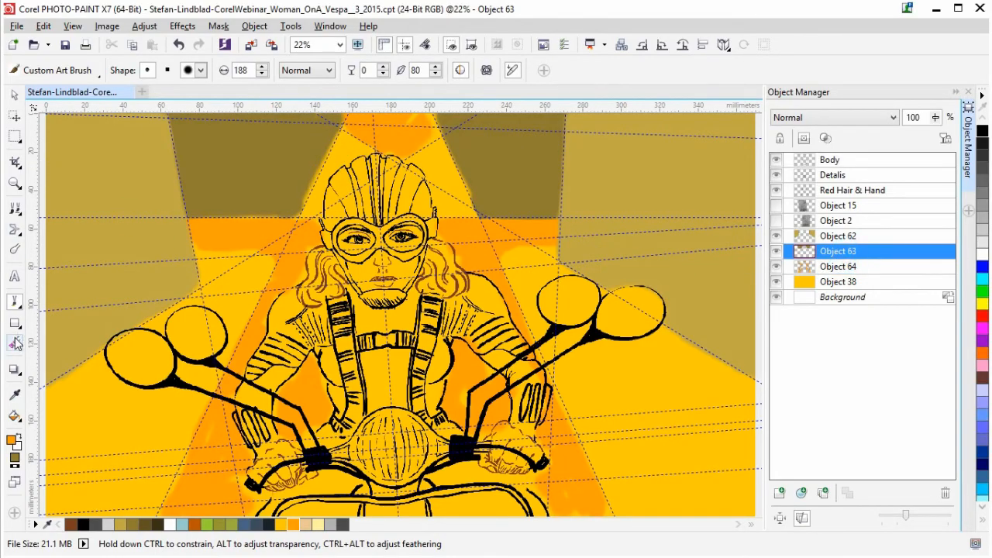
{"action": "left_click", "coordinate": [14, 394]}
{"action": "left_click", "coordinate": [198, 163]}
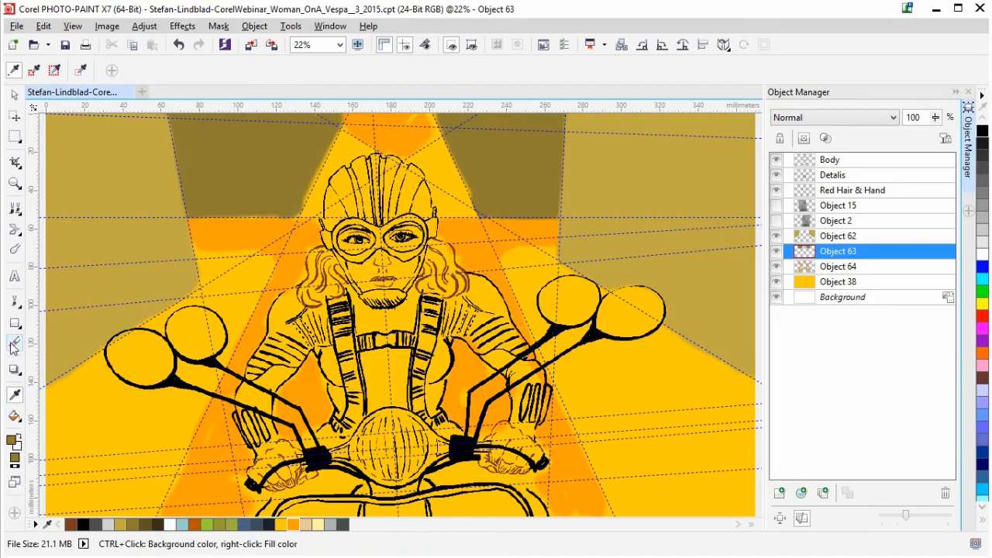
{"action": "left_click", "coordinate": [16, 303]}
{"action": "mouse_move", "coordinate": [302, 206]}
{"action": "left_mouse_down"}
{"action": "mouse_move", "coordinate": [352, 148]}
{"action": "mouse_move", "coordinate": [333, 132]}
{"action": "mouse_move", "coordinate": [333, 151]}
{"action": "mouse_move", "coordinate": [313, 172]}
{"action": "mouse_move", "coordinate": [362, 147]}
{"action": "mouse_move", "coordinate": [316, 171]}
{"action": "left_mouse_up"}
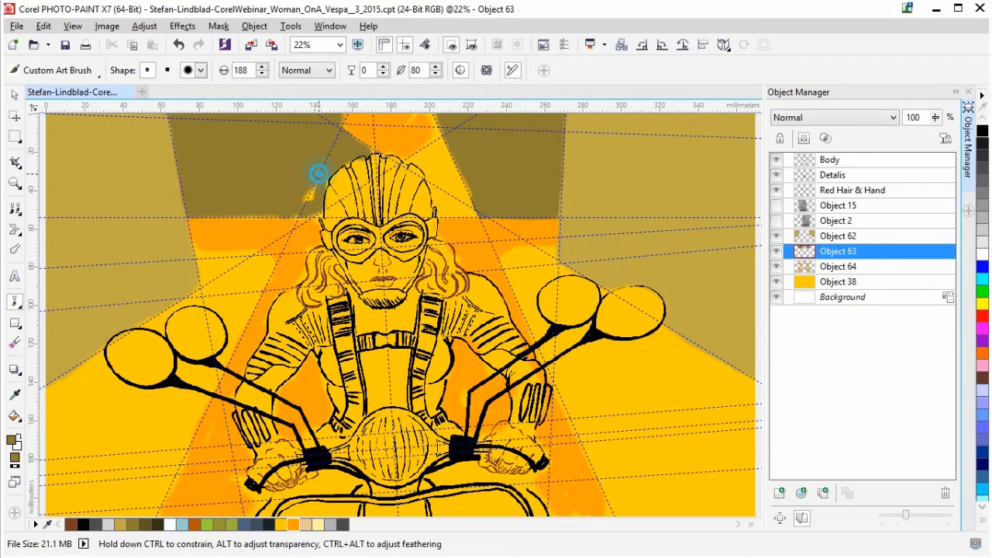
{"action": "mouse_move", "coordinate": [439, 140]}
{"action": "left_mouse_down"}
{"action": "mouse_move", "coordinate": [416, 159]}
{"action": "mouse_move", "coordinate": [439, 164]}
{"action": "mouse_move", "coordinate": [443, 182]}
{"action": "mouse_move", "coordinate": [441, 165]}
{"action": "mouse_move", "coordinate": [474, 208]}
{"action": "mouse_move", "coordinate": [448, 208]}
{"action": "mouse_move", "coordinate": [440, 165]}
{"action": "mouse_move", "coordinate": [454, 186]}
{"action": "left_mouse_up"}
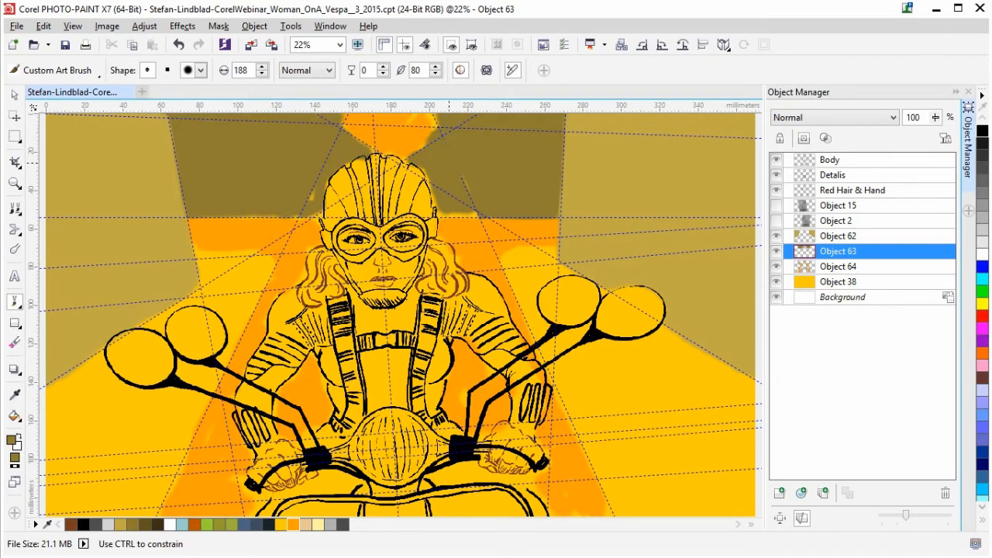
{"action": "left_click_drag", "start_coordinate": [464, 200], "coordinate": [473, 209]}
Step: Create a new object above the olive panels, and erase the panels' overspill along the diagonal guidelines above the helmet and around its sides
{"action": "left_click", "coordinate": [801, 492]}
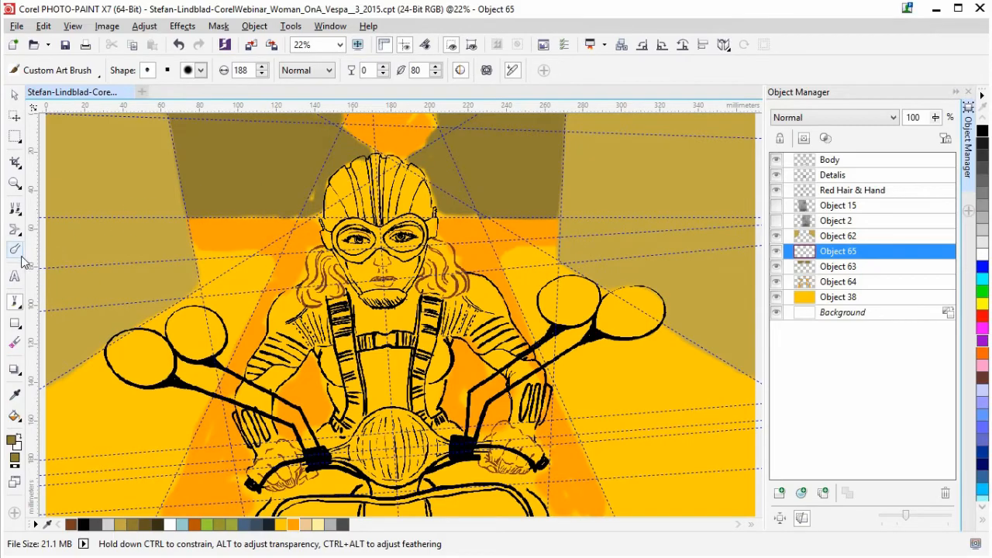
{"action": "left_click", "coordinate": [14, 94]}
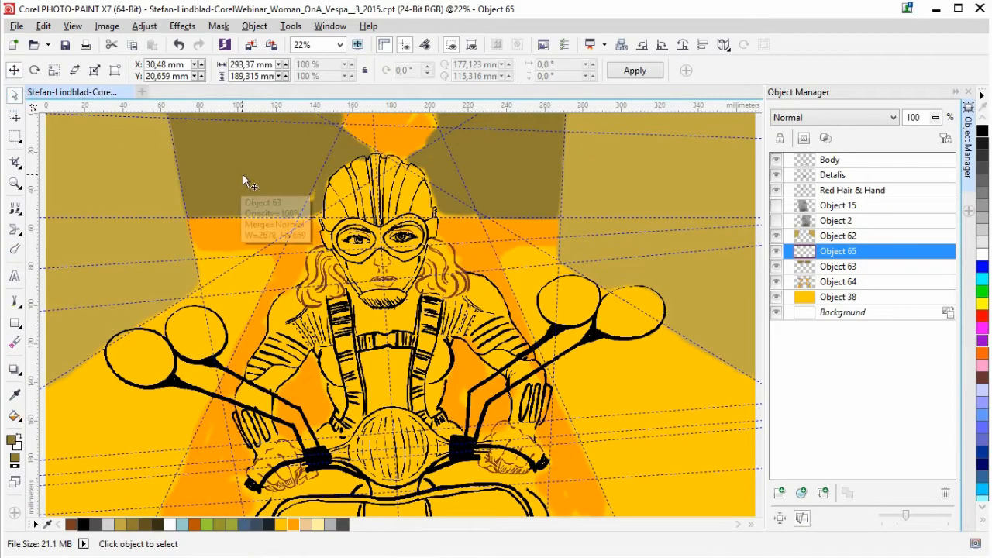
{"action": "left_click", "coordinate": [242, 174]}
{"action": "left_click", "coordinate": [14, 344]}
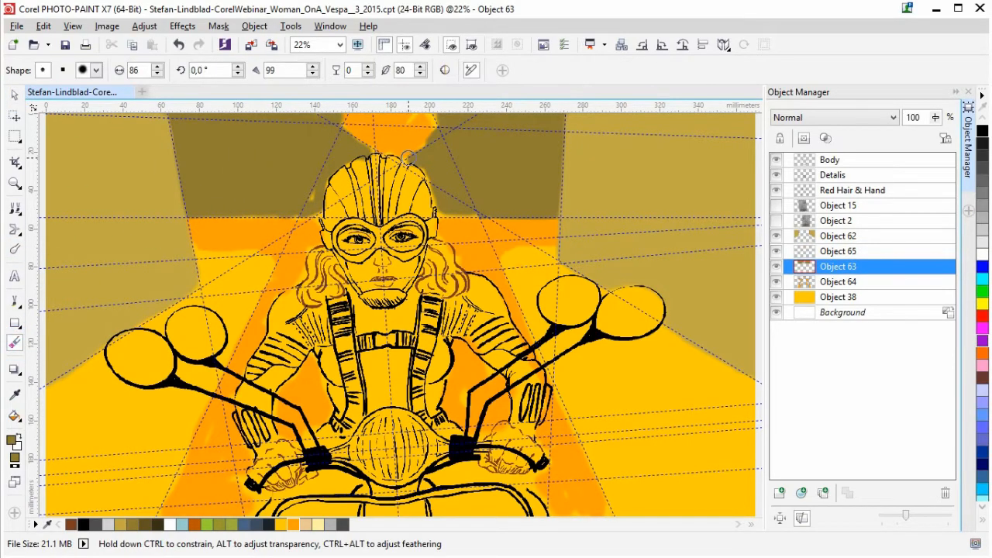
{"action": "mouse_move", "coordinate": [401, 158]}
{"action": "left_mouse_down"}
{"action": "mouse_move", "coordinate": [441, 132]}
{"action": "mouse_move", "coordinate": [426, 118]}
{"action": "left_mouse_up"}
{"action": "mouse_move", "coordinate": [362, 129]}
{"action": "left_mouse_down"}
{"action": "mouse_move", "coordinate": [365, 114]}
{"action": "mouse_move", "coordinate": [371, 135]}
{"action": "left_mouse_up"}
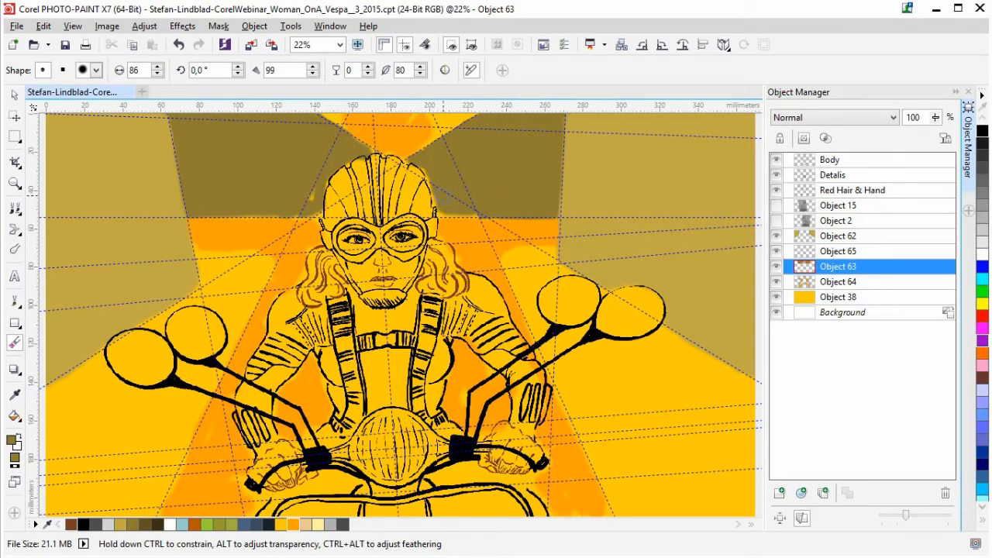
{"action": "mouse_move", "coordinate": [422, 185]}
{"action": "left_mouse_down"}
{"action": "mouse_move", "coordinate": [468, 214]}
{"action": "mouse_move", "coordinate": [444, 224]}
{"action": "left_mouse_up"}
{"action": "mouse_move", "coordinate": [323, 226]}
{"action": "left_mouse_down"}
{"action": "mouse_move", "coordinate": [308, 224]}
{"action": "mouse_move", "coordinate": [318, 223]}
{"action": "left_mouse_up"}
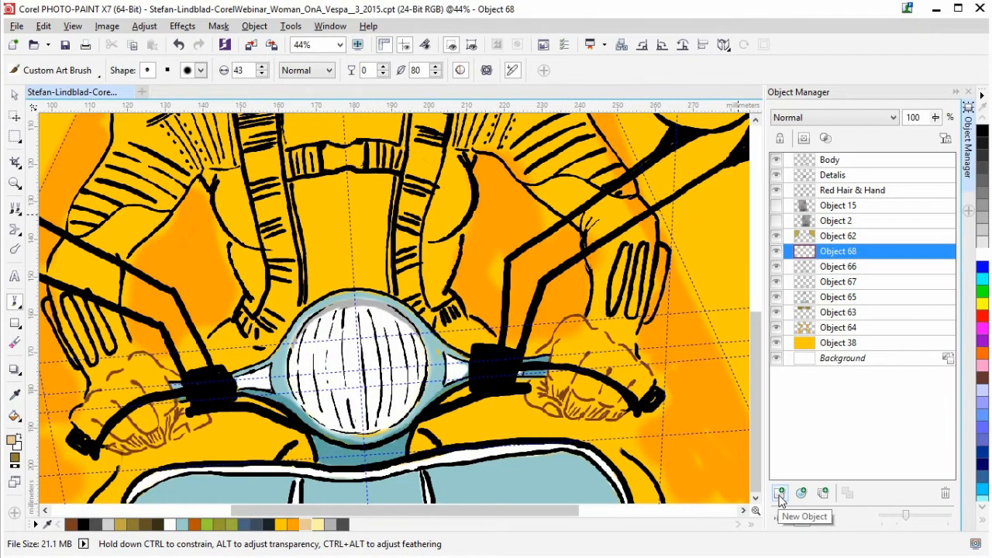
Step: Paint both hands on the handlebar light skin beige on a new object above the scooter colours, using brush size 43
{"action": "left_click", "coordinate": [779, 494]}
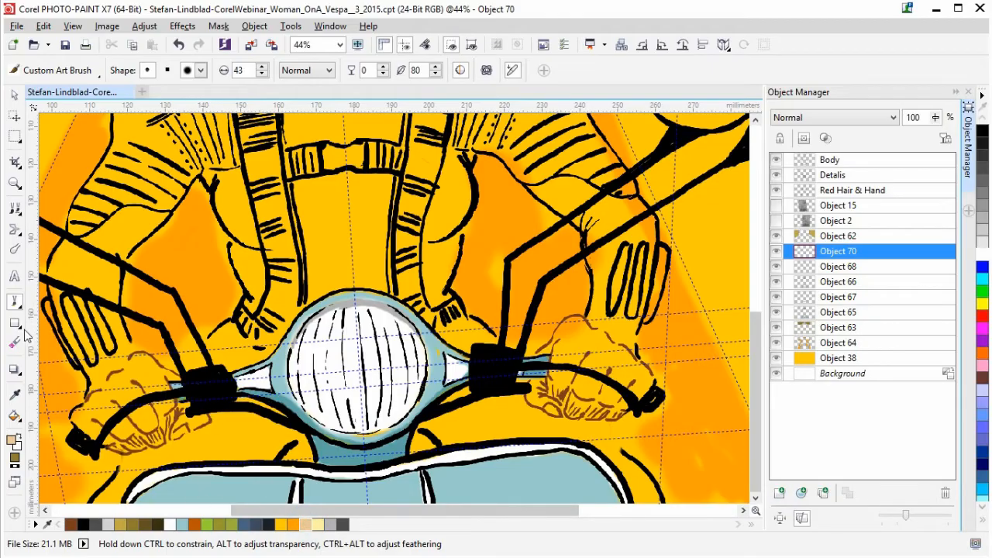
{"action": "mouse_move", "coordinate": [102, 407]}
{"action": "left_mouse_down"}
{"action": "mouse_move", "coordinate": [79, 415]}
{"action": "mouse_move", "coordinate": [144, 359]}
{"action": "mouse_move", "coordinate": [118, 383]}
{"action": "mouse_move", "coordinate": [145, 364]}
{"action": "mouse_move", "coordinate": [171, 390]}
{"action": "mouse_move", "coordinate": [160, 376]}
{"action": "mouse_move", "coordinate": [175, 377]}
{"action": "mouse_move", "coordinate": [157, 382]}
{"action": "mouse_move", "coordinate": [145, 363]}
{"action": "mouse_move", "coordinate": [159, 387]}
{"action": "mouse_move", "coordinate": [146, 380]}
{"action": "mouse_move", "coordinate": [147, 425]}
{"action": "mouse_move", "coordinate": [129, 386]}
{"action": "mouse_move", "coordinate": [122, 395]}
{"action": "mouse_move", "coordinate": [137, 434]}
{"action": "mouse_move", "coordinate": [111, 408]}
{"action": "mouse_move", "coordinate": [98, 415]}
{"action": "mouse_move", "coordinate": [100, 442]}
{"action": "mouse_move", "coordinate": [146, 448]}
{"action": "mouse_move", "coordinate": [147, 421]}
{"action": "mouse_move", "coordinate": [157, 443]}
{"action": "mouse_move", "coordinate": [164, 411]}
{"action": "mouse_move", "coordinate": [171, 427]}
{"action": "mouse_move", "coordinate": [168, 401]}
{"action": "mouse_move", "coordinate": [158, 442]}
{"action": "mouse_move", "coordinate": [172, 423]}
{"action": "mouse_move", "coordinate": [190, 422]}
{"action": "mouse_move", "coordinate": [179, 434]}
{"action": "mouse_move", "coordinate": [206, 416]}
{"action": "mouse_move", "coordinate": [179, 407]}
{"action": "mouse_move", "coordinate": [194, 390]}
{"action": "mouse_move", "coordinate": [147, 382]}
{"action": "mouse_move", "coordinate": [101, 399]}
{"action": "mouse_move", "coordinate": [137, 381]}
{"action": "mouse_move", "coordinate": [84, 427]}
{"action": "mouse_move", "coordinate": [132, 450]}
{"action": "mouse_move", "coordinate": [178, 414]}
{"action": "left_mouse_up"}
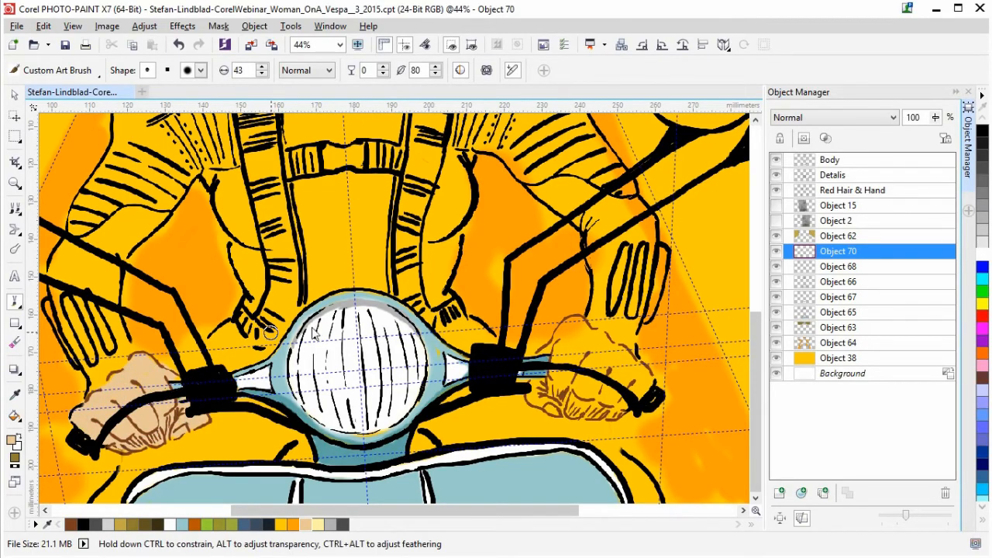
{"action": "mouse_move", "coordinate": [546, 357]}
{"action": "left_mouse_down"}
{"action": "mouse_move", "coordinate": [571, 327]}
{"action": "mouse_move", "coordinate": [586, 330]}
{"action": "mouse_move", "coordinate": [575, 366]}
{"action": "mouse_move", "coordinate": [575, 341]}
{"action": "left_mouse_up"}
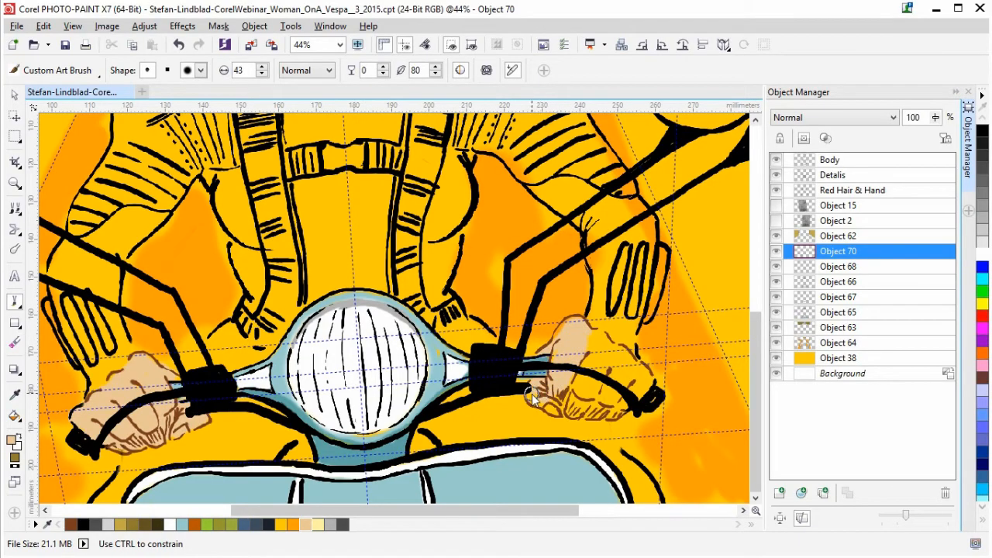
{"action": "left_click_drag", "start_coordinate": [583, 387], "coordinate": [578, 391]}
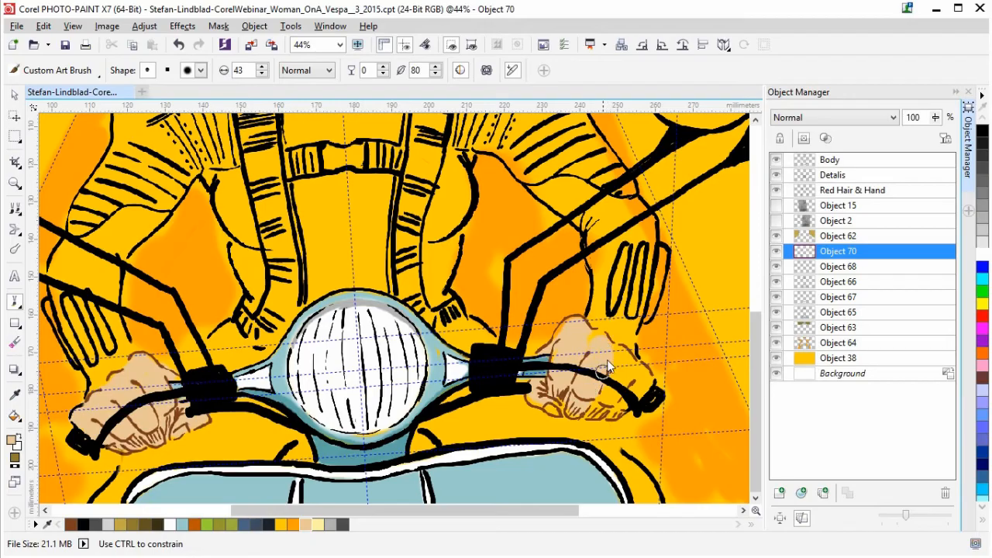
{"action": "mouse_move", "coordinate": [583, 355]}
{"action": "left_mouse_down"}
{"action": "mouse_move", "coordinate": [606, 363]}
{"action": "mouse_move", "coordinate": [602, 396]}
{"action": "mouse_move", "coordinate": [635, 400]}
{"action": "left_mouse_up"}
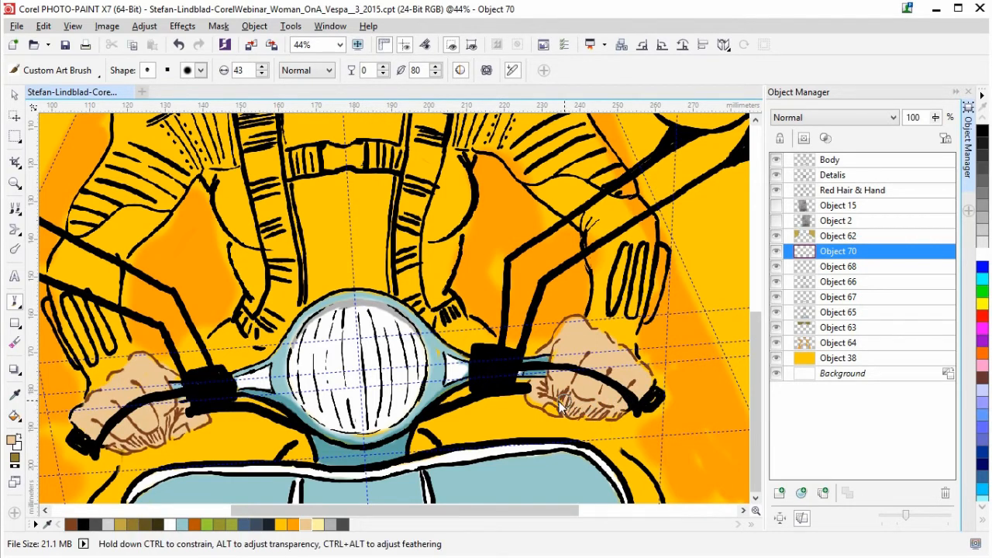
{"action": "left_click_drag", "start_coordinate": [530, 401], "coordinate": [555, 411]}
{"action": "left_click_drag", "start_coordinate": [178, 434], "coordinate": [171, 417]}
{"action": "left_click_drag", "start_coordinate": [755, 345], "coordinate": [754, 205]}
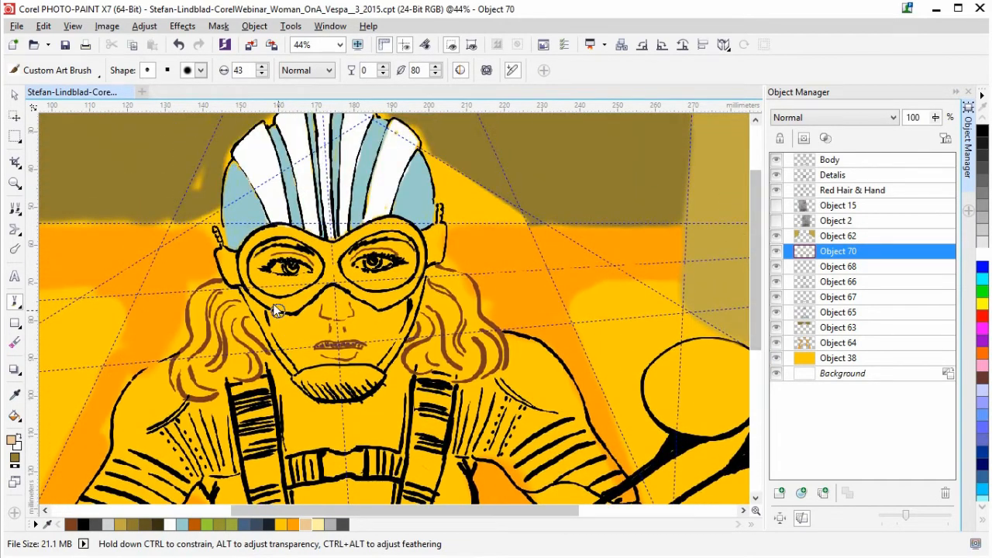
Step: Paint the skin around the eyes inside the goggles and the face below them light skin beige
{"action": "mouse_move", "coordinate": [256, 268]}
{"action": "left_mouse_down"}
{"action": "mouse_move", "coordinate": [303, 276]}
{"action": "mouse_move", "coordinate": [282, 251]}
{"action": "mouse_move", "coordinate": [308, 263]}
{"action": "mouse_move", "coordinate": [265, 289]}
{"action": "mouse_move", "coordinate": [312, 280]}
{"action": "left_mouse_up"}
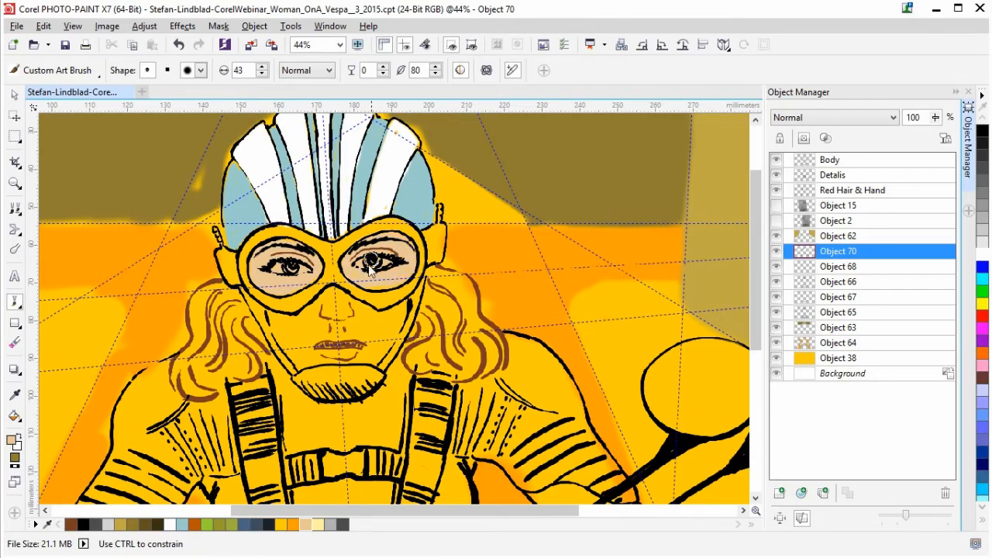
{"action": "mouse_move", "coordinate": [268, 310]}
{"action": "left_mouse_down"}
{"action": "mouse_move", "coordinate": [301, 363]}
{"action": "mouse_move", "coordinate": [377, 361]}
{"action": "mouse_move", "coordinate": [412, 301]}
{"action": "left_mouse_up"}
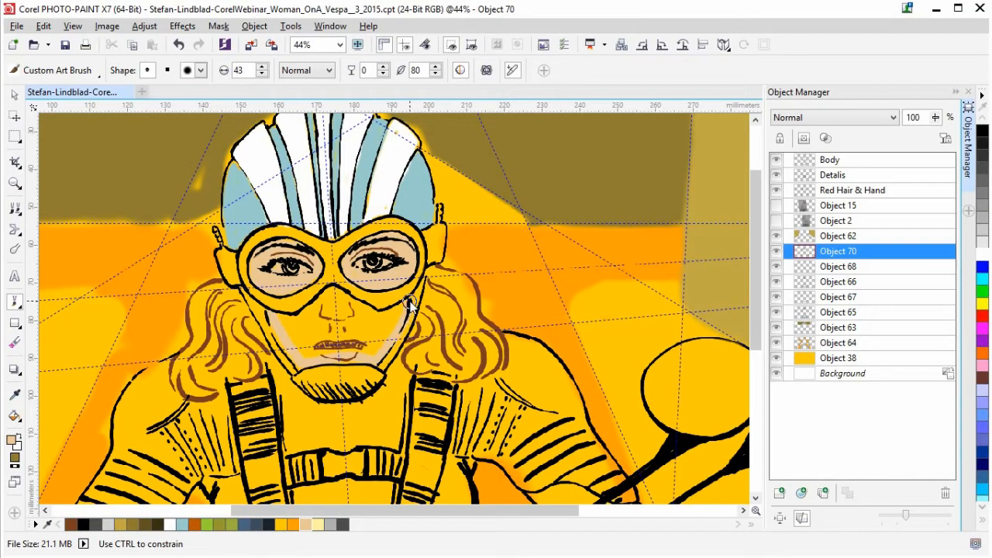
{"action": "mouse_move", "coordinate": [286, 318]}
{"action": "left_mouse_down"}
{"action": "mouse_move", "coordinate": [309, 321]}
{"action": "mouse_move", "coordinate": [306, 348]}
{"action": "left_mouse_up"}
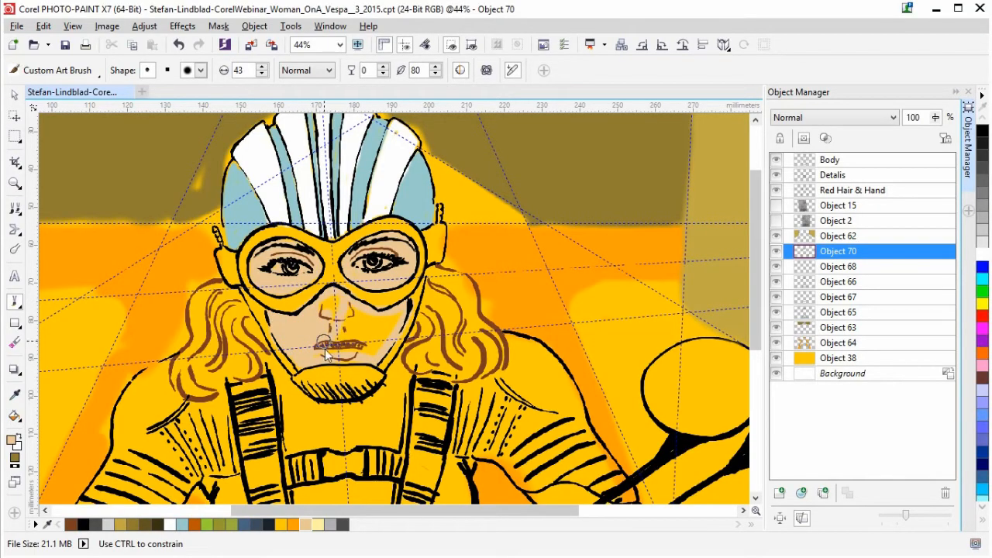
{"action": "key", "text": "ctrl+z"}
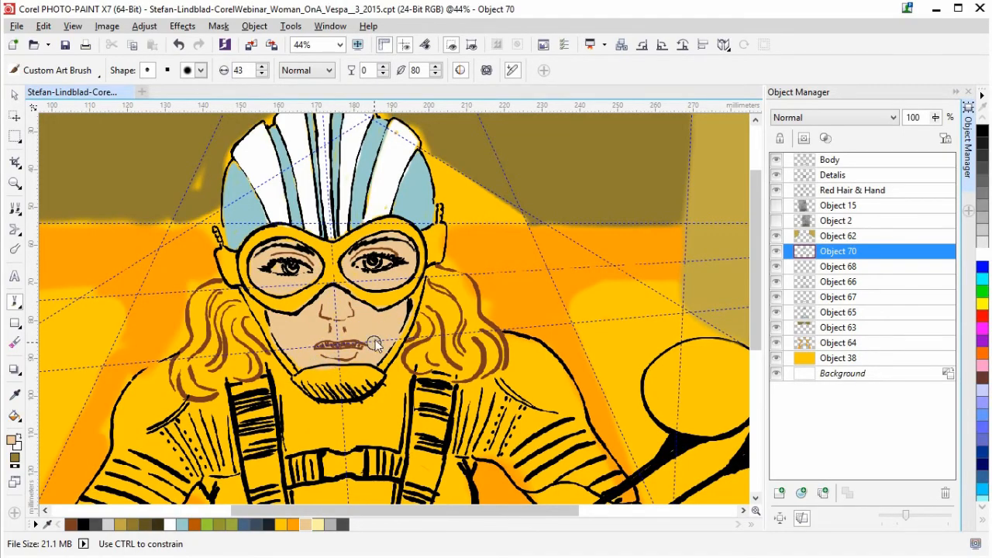
Step: Create a new object above the skin colours with Multiply blending, and shade the skin around both eyes inside the goggles in beige
{"action": "left_click", "coordinate": [801, 517]}
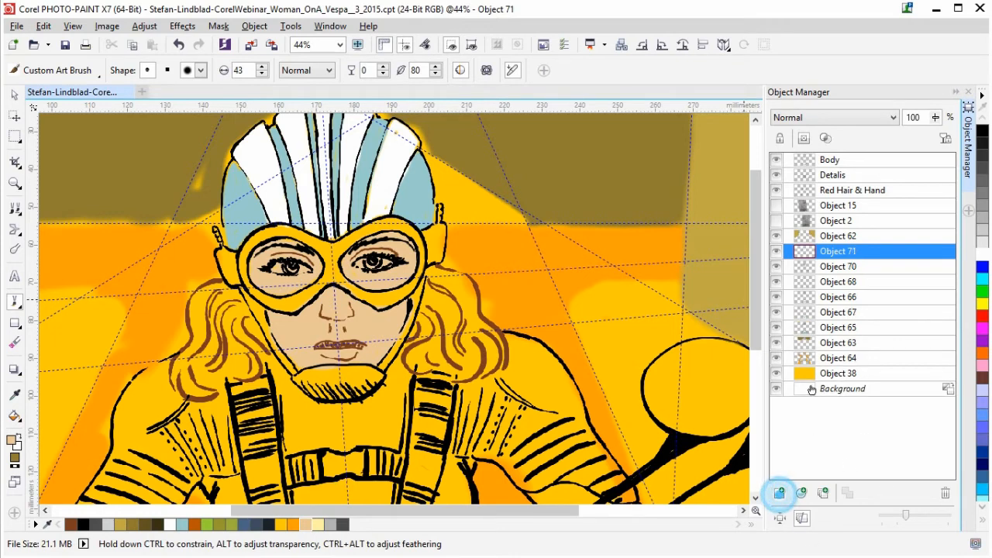
{"action": "left_click", "coordinate": [891, 118]}
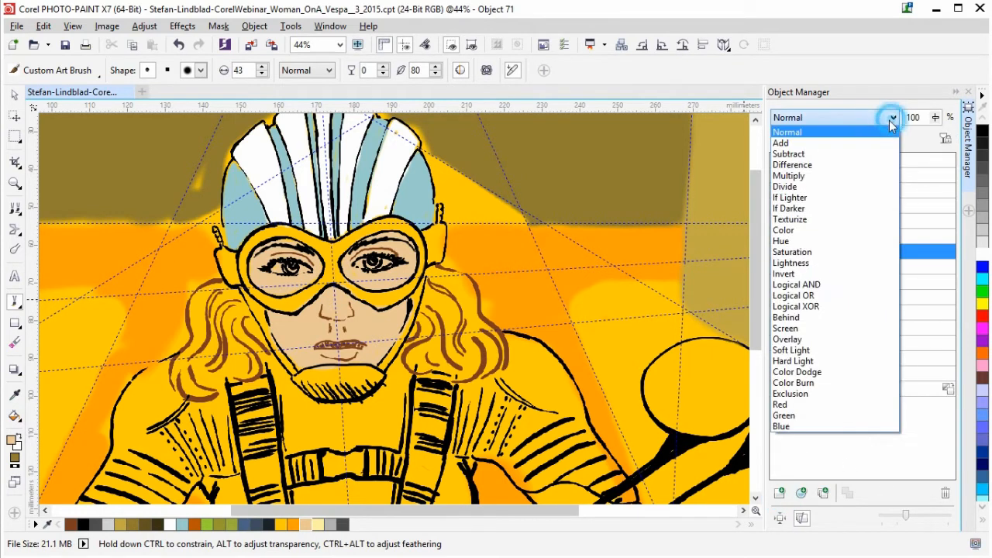
{"action": "left_click", "coordinate": [804, 185]}
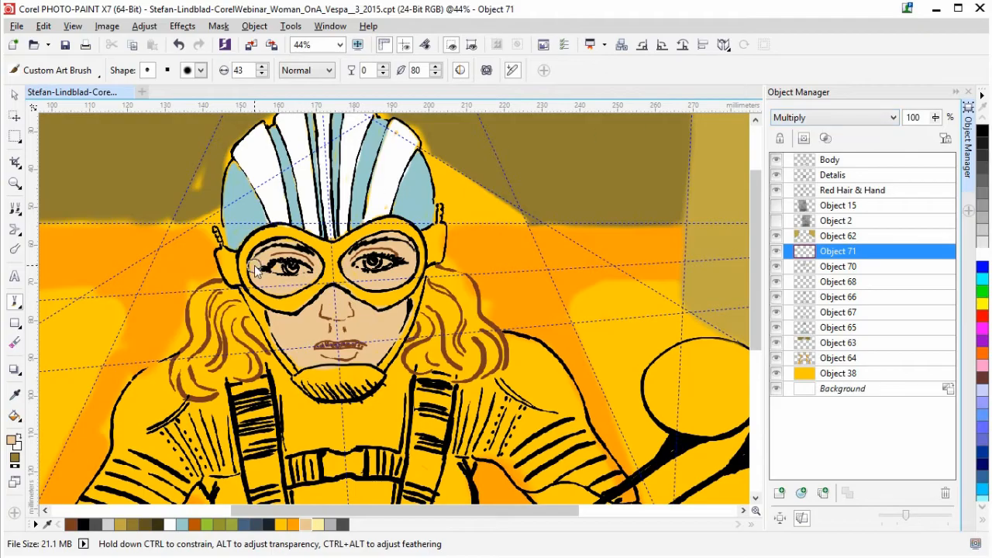
{"action": "mouse_move", "coordinate": [253, 269]}
{"action": "left_mouse_down"}
{"action": "mouse_move", "coordinate": [291, 254]}
{"action": "mouse_move", "coordinate": [320, 266]}
{"action": "mouse_move", "coordinate": [281, 249]}
{"action": "mouse_move", "coordinate": [251, 263]}
{"action": "mouse_move", "coordinate": [279, 244]}
{"action": "mouse_move", "coordinate": [299, 246]}
{"action": "mouse_move", "coordinate": [319, 265]}
{"action": "mouse_move", "coordinate": [273, 260]}
{"action": "mouse_move", "coordinate": [285, 265]}
{"action": "mouse_move", "coordinate": [393, 252]}
{"action": "mouse_move", "coordinate": [344, 270]}
{"action": "mouse_move", "coordinate": [343, 260]}
{"action": "mouse_move", "coordinate": [414, 262]}
{"action": "left_mouse_up"}
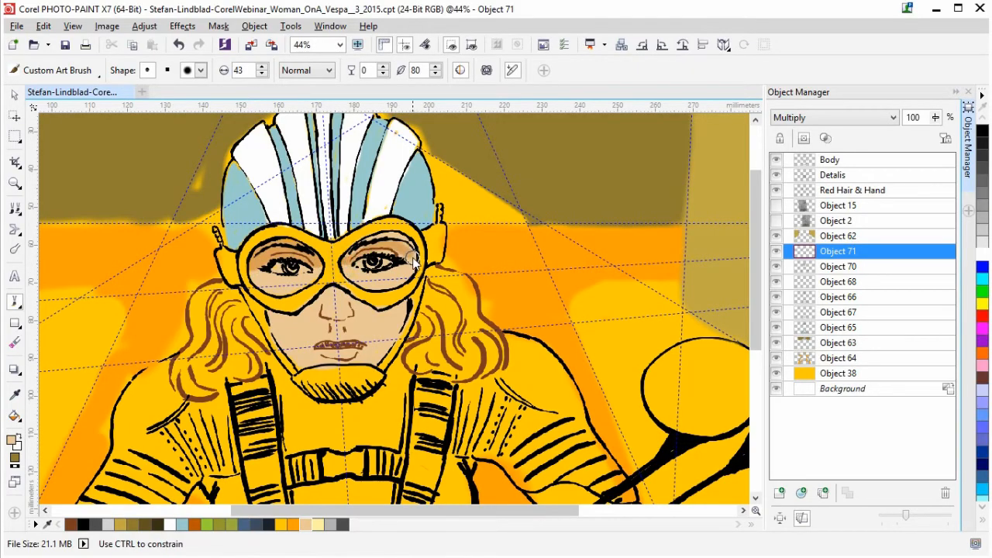
{"action": "mouse_move", "coordinate": [350, 262]}
{"action": "left_mouse_down"}
{"action": "mouse_move", "coordinate": [400, 237]}
{"action": "mouse_move", "coordinate": [418, 252]}
{"action": "left_mouse_up"}
Step: Shade the face beneath the goggles, around the nose and mouth, and along both cheeks on the Multiply object
{"action": "mouse_move", "coordinate": [268, 313]}
{"action": "left_mouse_down"}
{"action": "mouse_move", "coordinate": [334, 290]}
{"action": "mouse_move", "coordinate": [392, 301]}
{"action": "left_mouse_up"}
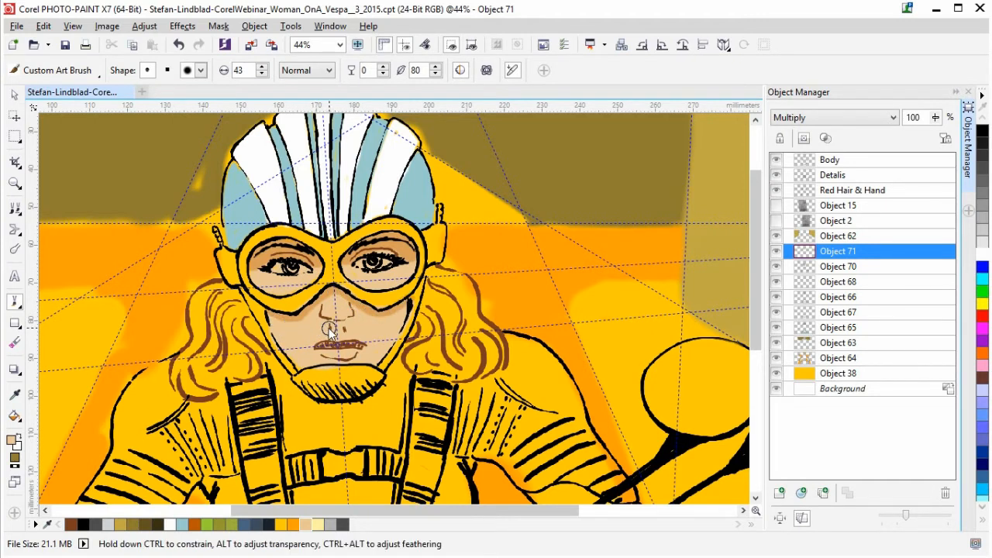
{"action": "mouse_move", "coordinate": [326, 321]}
{"action": "left_mouse_down"}
{"action": "mouse_move", "coordinate": [346, 321]}
{"action": "mouse_move", "coordinate": [331, 350]}
{"action": "mouse_move", "coordinate": [361, 345]}
{"action": "mouse_move", "coordinate": [341, 350]}
{"action": "mouse_move", "coordinate": [349, 364]}
{"action": "left_mouse_up"}
{"action": "mouse_move", "coordinate": [270, 318]}
{"action": "left_mouse_down"}
{"action": "mouse_move", "coordinate": [298, 378]}
{"action": "mouse_move", "coordinate": [311, 366]}
{"action": "left_mouse_up"}
{"action": "left_click_drag", "start_coordinate": [406, 302], "coordinate": [373, 378]}
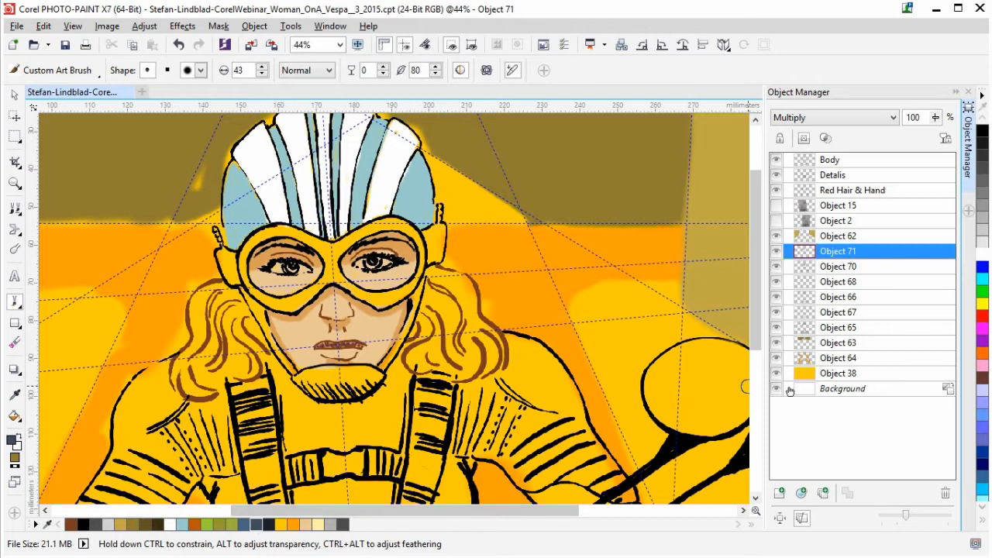
Step: On a new Normal object above the skin shading, paint the first shoulder patch, goggle frame and side straps dark slate blue
{"action": "left_click", "coordinate": [783, 492]}
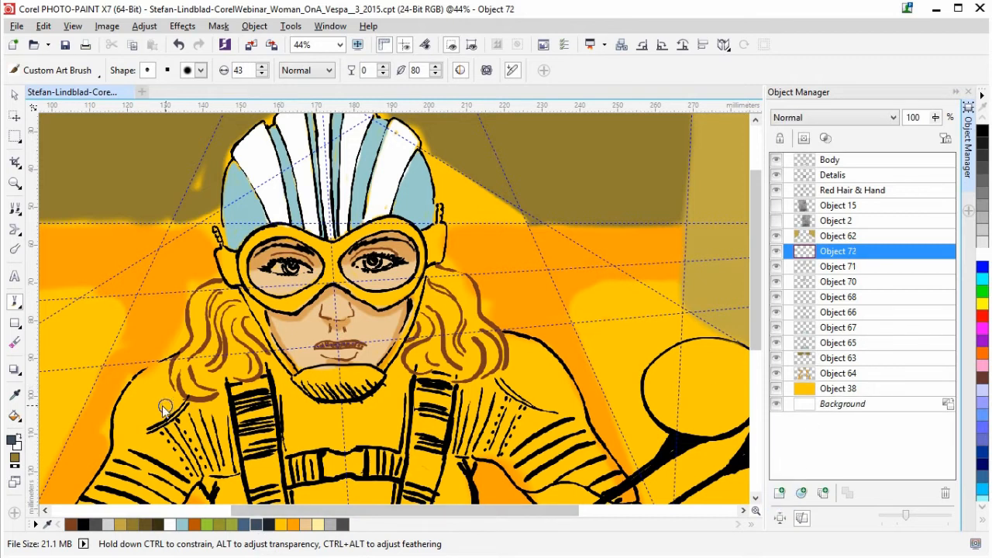
{"action": "mouse_move", "coordinate": [124, 437]}
{"action": "left_mouse_down"}
{"action": "mouse_move", "coordinate": [143, 391]}
{"action": "mouse_move", "coordinate": [121, 430]}
{"action": "mouse_move", "coordinate": [152, 382]}
{"action": "mouse_move", "coordinate": [128, 406]}
{"action": "mouse_move", "coordinate": [165, 366]}
{"action": "mouse_move", "coordinate": [140, 385]}
{"action": "mouse_move", "coordinate": [122, 420]}
{"action": "mouse_move", "coordinate": [135, 386]}
{"action": "mouse_move", "coordinate": [120, 447]}
{"action": "mouse_move", "coordinate": [159, 407]}
{"action": "left_mouse_up"}
{"action": "mouse_move", "coordinate": [225, 252]}
{"action": "left_mouse_down"}
{"action": "mouse_move", "coordinate": [275, 236]}
{"action": "mouse_move", "coordinate": [380, 260]}
{"action": "mouse_move", "coordinate": [341, 248]}
{"action": "mouse_move", "coordinate": [397, 227]}
{"action": "mouse_move", "coordinate": [424, 255]}
{"action": "mouse_move", "coordinate": [411, 286]}
{"action": "mouse_move", "coordinate": [383, 305]}
{"action": "mouse_move", "coordinate": [334, 271]}
{"action": "mouse_move", "coordinate": [338, 251]}
{"action": "mouse_move", "coordinate": [382, 230]}
{"action": "left_mouse_up"}
{"action": "mouse_move", "coordinate": [344, 275]}
{"action": "left_mouse_down"}
{"action": "mouse_move", "coordinate": [333, 256]}
{"action": "mouse_move", "coordinate": [352, 244]}
{"action": "mouse_move", "coordinate": [337, 270]}
{"action": "left_mouse_up"}
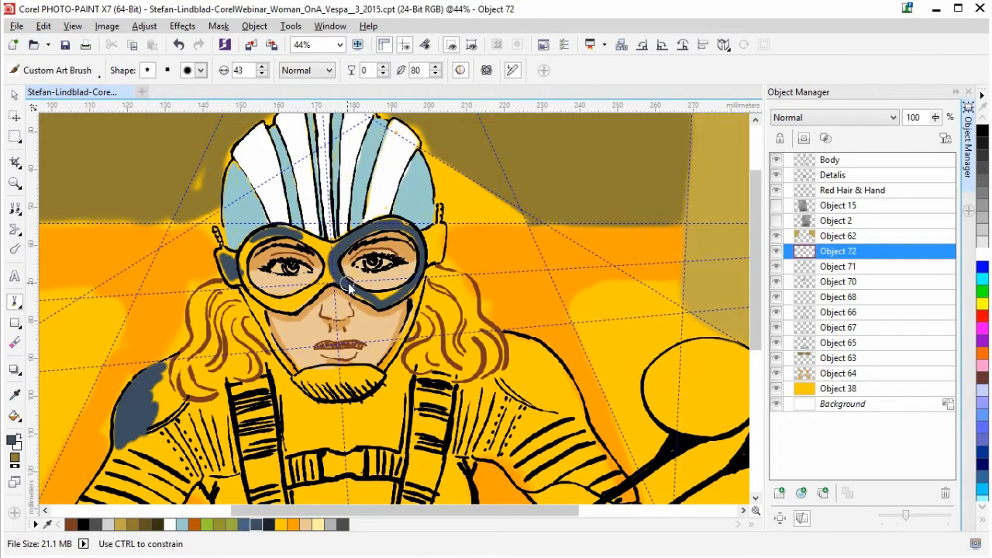
{"action": "mouse_move", "coordinate": [403, 298]}
{"action": "left_mouse_down"}
{"action": "mouse_move", "coordinate": [366, 296]}
{"action": "mouse_move", "coordinate": [337, 281]}
{"action": "mouse_move", "coordinate": [374, 302]}
{"action": "mouse_move", "coordinate": [331, 279]}
{"action": "mouse_move", "coordinate": [290, 307]}
{"action": "mouse_move", "coordinate": [247, 289]}
{"action": "mouse_move", "coordinate": [297, 307]}
{"action": "mouse_move", "coordinate": [285, 301]}
{"action": "mouse_move", "coordinate": [329, 273]}
{"action": "mouse_move", "coordinate": [329, 252]}
{"action": "mouse_move", "coordinate": [301, 231]}
{"action": "mouse_move", "coordinate": [336, 247]}
{"action": "mouse_move", "coordinate": [303, 239]}
{"action": "mouse_move", "coordinate": [318, 279]}
{"action": "left_mouse_up"}
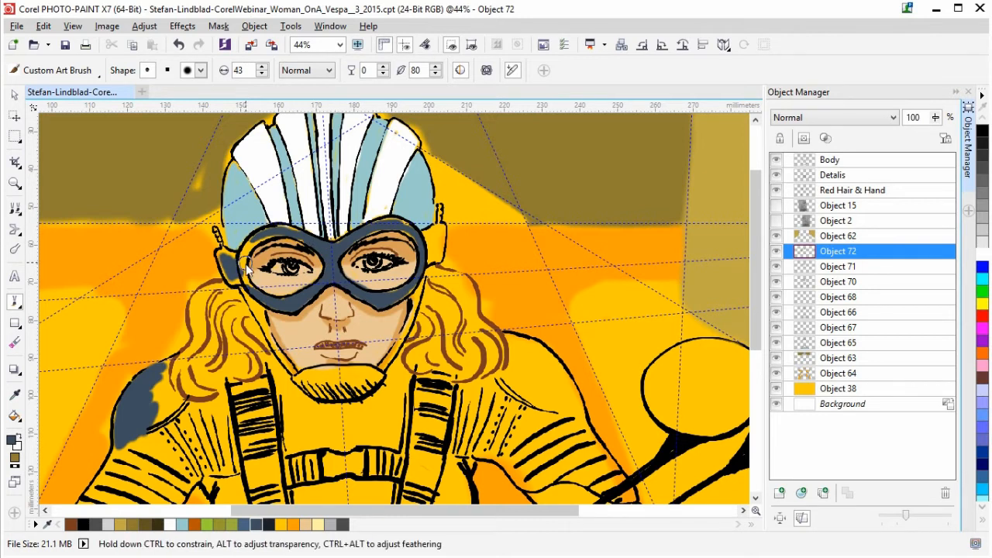
{"action": "mouse_move", "coordinate": [251, 289]}
{"action": "left_mouse_down"}
{"action": "mouse_move", "coordinate": [259, 241]}
{"action": "mouse_move", "coordinate": [287, 233]}
{"action": "mouse_move", "coordinate": [310, 243]}
{"action": "mouse_move", "coordinate": [292, 233]}
{"action": "mouse_move", "coordinate": [220, 255]}
{"action": "mouse_move", "coordinate": [232, 258]}
{"action": "mouse_move", "coordinate": [216, 232]}
{"action": "mouse_move", "coordinate": [231, 282]}
{"action": "mouse_move", "coordinate": [239, 284]}
{"action": "mouse_move", "coordinate": [235, 259]}
{"action": "mouse_move", "coordinate": [268, 309]}
{"action": "left_mouse_up"}
{"action": "mouse_move", "coordinate": [386, 220]}
{"action": "left_mouse_down"}
{"action": "mouse_move", "coordinate": [373, 213]}
{"action": "mouse_move", "coordinate": [423, 232]}
{"action": "mouse_move", "coordinate": [438, 213]}
{"action": "mouse_move", "coordinate": [432, 261]}
{"action": "left_mouse_up"}
Step: Paint the jacket dark slate blue along the hair's lower edge and around the collar beneath the chin strap
{"action": "mouse_move", "coordinate": [165, 383]}
{"action": "left_mouse_down"}
{"action": "mouse_move", "coordinate": [192, 411]}
{"action": "mouse_move", "coordinate": [180, 403]}
{"action": "mouse_move", "coordinate": [212, 391]}
{"action": "left_mouse_up"}
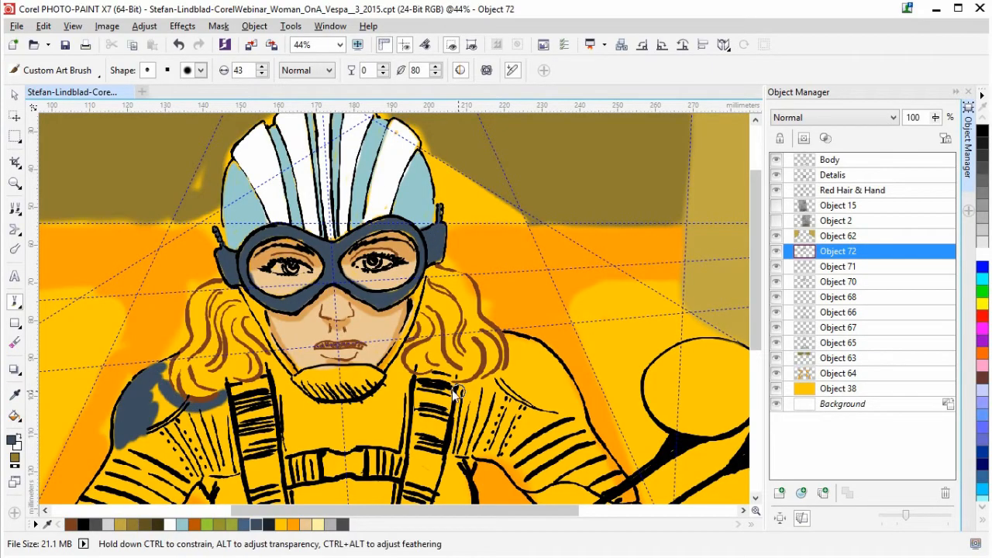
{"action": "left_click_drag", "start_coordinate": [406, 353], "coordinate": [355, 403]}
{"action": "left_click_drag", "start_coordinate": [269, 366], "coordinate": [314, 407]}
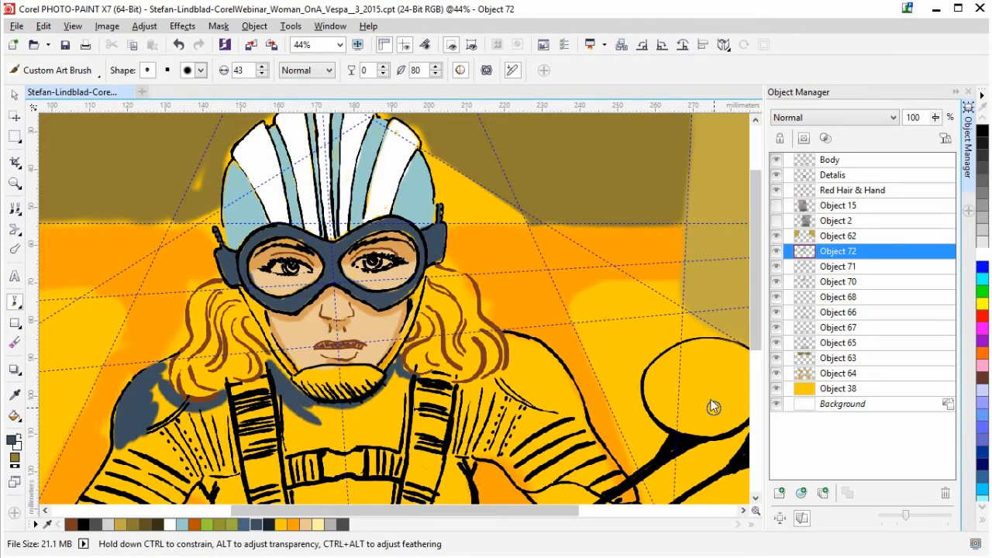
Step: Enlarge the brush to size 145 and paint the jacket's torso, shoulders and sleeves dark slate blue
{"action": "scroll", "coordinate": [701, 317], "scroll_direction": "down", "scroll_amount": 1}
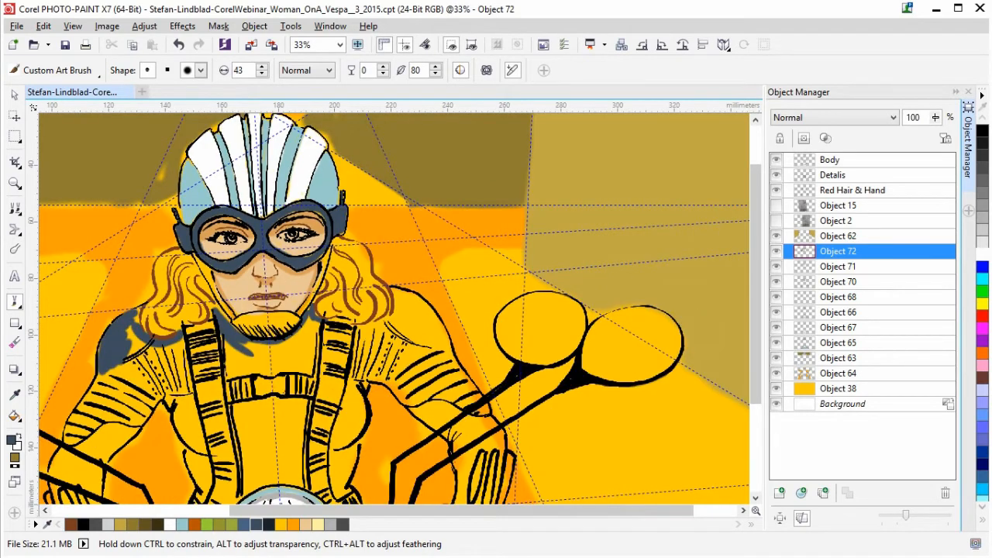
{"action": "left_click", "coordinate": [341, 46]}
{"action": "left_click", "coordinate": [339, 44]}
{"action": "left_click", "coordinate": [329, 75]}
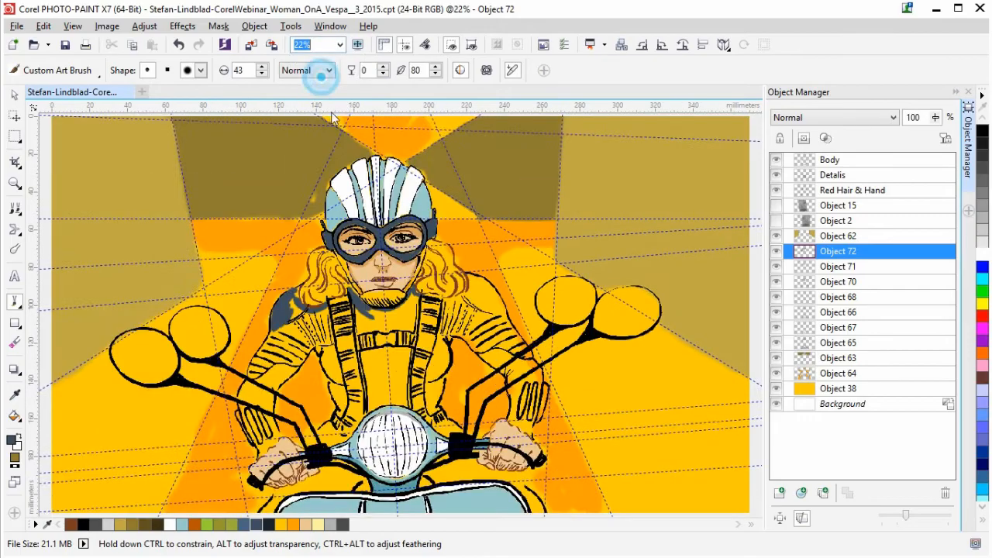
{"action": "left_click", "coordinate": [15, 184]}
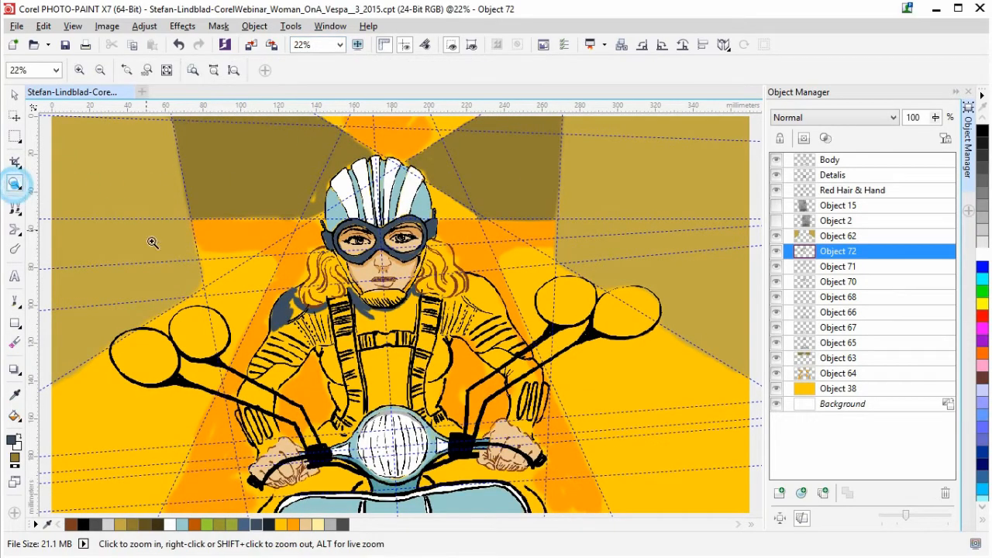
{"action": "left_click_drag", "start_coordinate": [129, 214], "coordinate": [627, 514]}
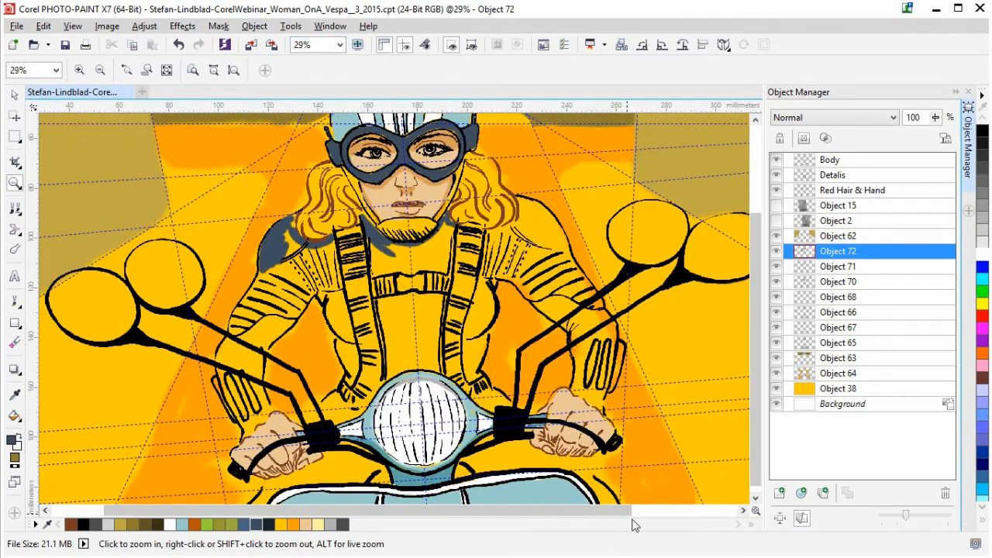
{"action": "left_click", "coordinate": [16, 300]}
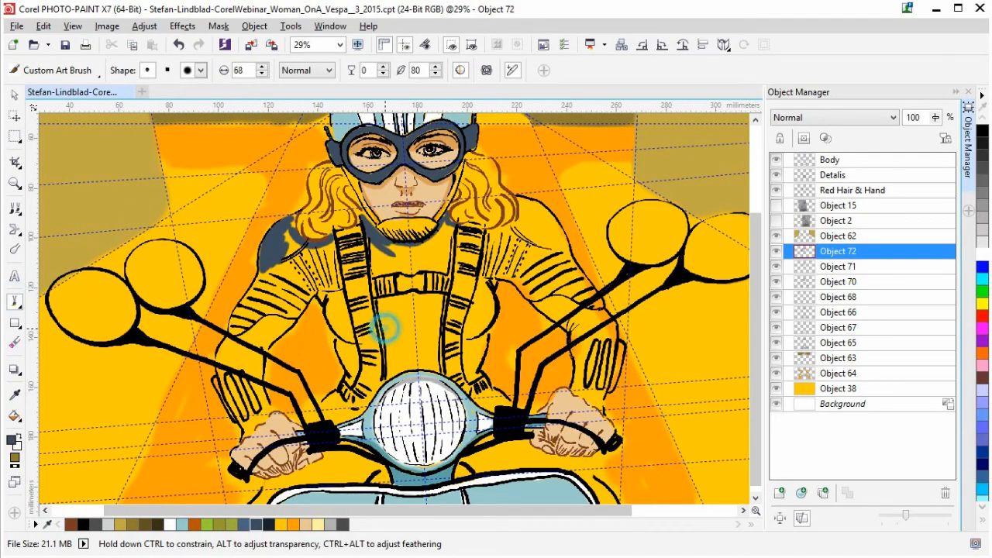
{"action": "left_click_drag", "start_coordinate": [378, 271], "coordinate": [358, 313]}
{"action": "mouse_move", "coordinate": [310, 252]}
{"action": "left_mouse_down"}
{"action": "mouse_move", "coordinate": [237, 380]}
{"action": "mouse_move", "coordinate": [248, 423]}
{"action": "mouse_move", "coordinate": [255, 345]}
{"action": "mouse_move", "coordinate": [313, 279]}
{"action": "mouse_move", "coordinate": [259, 341]}
{"action": "mouse_move", "coordinate": [314, 279]}
{"action": "mouse_move", "coordinate": [291, 232]}
{"action": "mouse_move", "coordinate": [237, 334]}
{"action": "mouse_move", "coordinate": [229, 365]}
{"action": "mouse_move", "coordinate": [243, 409]}
{"action": "left_mouse_up"}
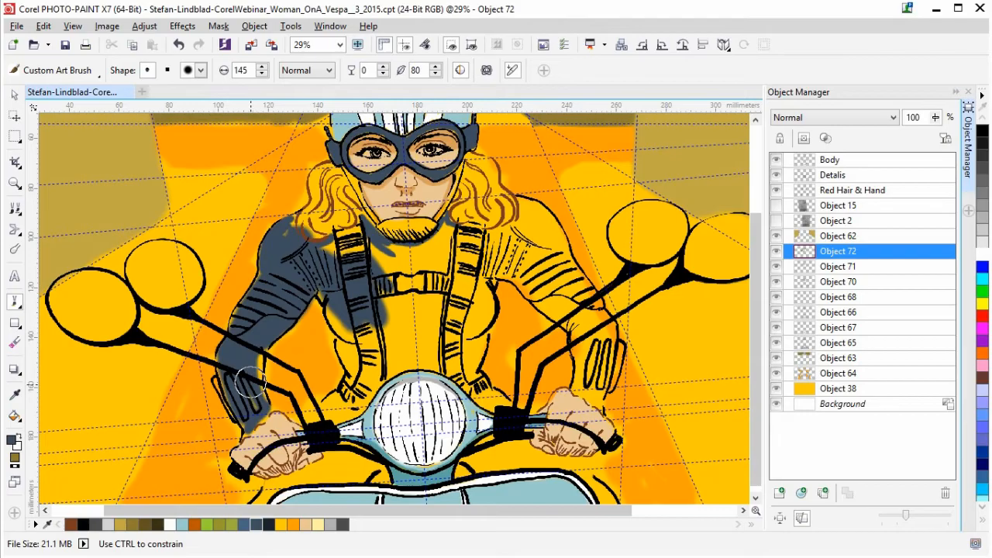
{"action": "mouse_move", "coordinate": [331, 297]}
{"action": "left_mouse_down"}
{"action": "mouse_move", "coordinate": [348, 329]}
{"action": "mouse_move", "coordinate": [364, 335]}
{"action": "mouse_move", "coordinate": [352, 350]}
{"action": "mouse_move", "coordinate": [363, 365]}
{"action": "mouse_move", "coordinate": [346, 338]}
{"action": "mouse_move", "coordinate": [359, 383]}
{"action": "mouse_move", "coordinate": [305, 424]}
{"action": "mouse_move", "coordinate": [365, 393]}
{"action": "mouse_move", "coordinate": [391, 352]}
{"action": "mouse_move", "coordinate": [363, 391]}
{"action": "mouse_move", "coordinate": [428, 349]}
{"action": "mouse_move", "coordinate": [394, 367]}
{"action": "mouse_move", "coordinate": [430, 360]}
{"action": "mouse_move", "coordinate": [469, 379]}
{"action": "mouse_move", "coordinate": [476, 323]}
{"action": "mouse_move", "coordinate": [466, 361]}
{"action": "mouse_move", "coordinate": [473, 316]}
{"action": "mouse_move", "coordinate": [463, 273]}
{"action": "mouse_move", "coordinate": [478, 311]}
{"action": "mouse_move", "coordinate": [477, 294]}
{"action": "mouse_move", "coordinate": [473, 327]}
{"action": "mouse_move", "coordinate": [444, 250]}
{"action": "mouse_move", "coordinate": [455, 231]}
{"action": "mouse_move", "coordinate": [407, 263]}
{"action": "mouse_move", "coordinate": [362, 257]}
{"action": "mouse_move", "coordinate": [402, 263]}
{"action": "mouse_move", "coordinate": [449, 249]}
{"action": "mouse_move", "coordinate": [372, 269]}
{"action": "mouse_move", "coordinate": [396, 314]}
{"action": "mouse_move", "coordinate": [392, 328]}
{"action": "mouse_move", "coordinate": [449, 292]}
{"action": "mouse_move", "coordinate": [443, 338]}
{"action": "mouse_move", "coordinate": [466, 319]}
{"action": "mouse_move", "coordinate": [460, 240]}
{"action": "mouse_move", "coordinate": [520, 228]}
{"action": "mouse_move", "coordinate": [524, 207]}
{"action": "mouse_move", "coordinate": [548, 226]}
{"action": "mouse_move", "coordinate": [550, 247]}
{"action": "mouse_move", "coordinate": [538, 213]}
{"action": "mouse_move", "coordinate": [587, 298]}
{"action": "mouse_move", "coordinate": [562, 256]}
{"action": "mouse_move", "coordinate": [603, 347]}
{"action": "mouse_move", "coordinate": [595, 381]}
{"action": "mouse_move", "coordinate": [578, 329]}
{"action": "mouse_move", "coordinate": [523, 276]}
{"action": "mouse_move", "coordinate": [469, 250]}
{"action": "left_mouse_up"}
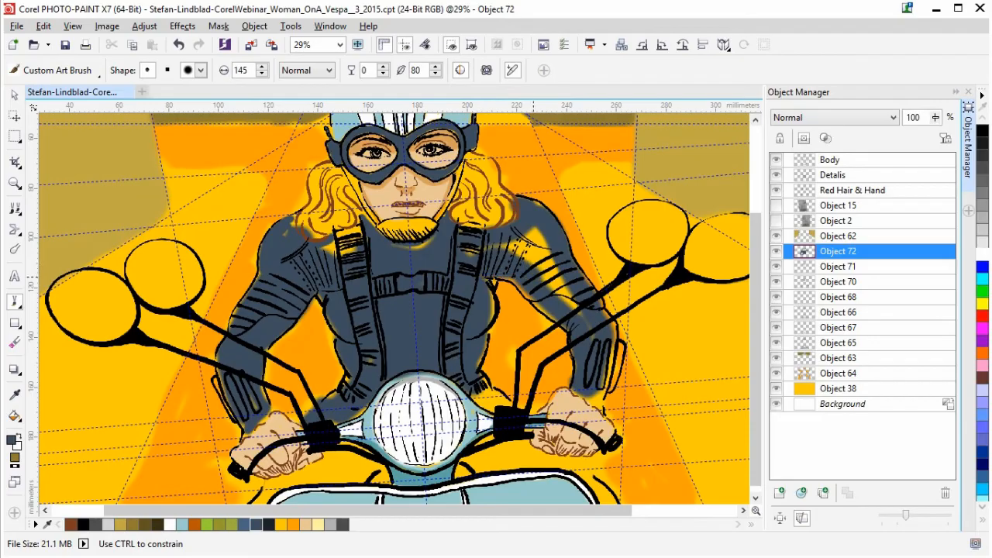
Step: Fill the remaining gaps in the jacket's upper sleeve and both forearm pads with dark slate blue
{"action": "mouse_move", "coordinate": [582, 319]}
{"action": "left_mouse_down"}
{"action": "mouse_move", "coordinate": [496, 245]}
{"action": "mouse_move", "coordinate": [561, 265]}
{"action": "left_mouse_up"}
{"action": "mouse_move", "coordinate": [596, 358]}
{"action": "left_mouse_down"}
{"action": "mouse_move", "coordinate": [593, 394]}
{"action": "mouse_move", "coordinate": [611, 388]}
{"action": "left_mouse_up"}
{"action": "mouse_move", "coordinate": [620, 349]}
{"action": "left_mouse_down"}
{"action": "mouse_move", "coordinate": [607, 382]}
{"action": "mouse_move", "coordinate": [604, 347]}
{"action": "left_mouse_up"}
{"action": "mouse_move", "coordinate": [215, 397]}
{"action": "left_mouse_down"}
{"action": "mouse_move", "coordinate": [226, 383]}
{"action": "mouse_move", "coordinate": [236, 410]}
{"action": "left_mouse_up"}
Step: Paint both thighs behind the handlebar and scooter front dark slate blue
{"action": "mouse_move", "coordinate": [354, 464]}
{"action": "left_mouse_down"}
{"action": "mouse_move", "coordinate": [379, 474]}
{"action": "mouse_move", "coordinate": [334, 477]}
{"action": "mouse_move", "coordinate": [374, 479]}
{"action": "left_mouse_up"}
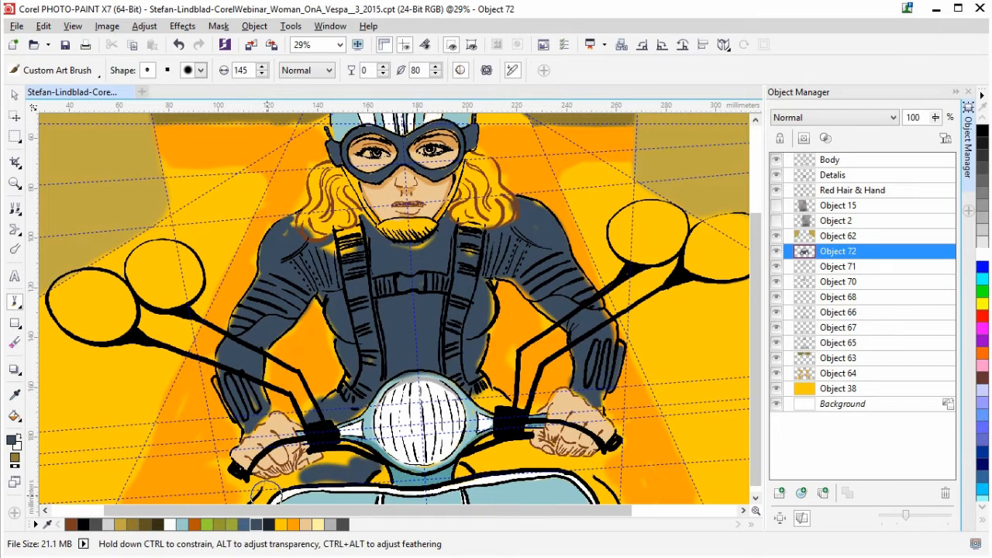
{"action": "scroll", "coordinate": [259, 493], "scroll_direction": "down", "scroll_amount": 1}
{"action": "mouse_move", "coordinate": [276, 480]}
{"action": "left_mouse_down"}
{"action": "mouse_move", "coordinate": [334, 450]}
{"action": "mouse_move", "coordinate": [355, 451]}
{"action": "mouse_move", "coordinate": [345, 439]}
{"action": "mouse_move", "coordinate": [370, 455]}
{"action": "mouse_move", "coordinate": [350, 467]}
{"action": "left_mouse_up"}
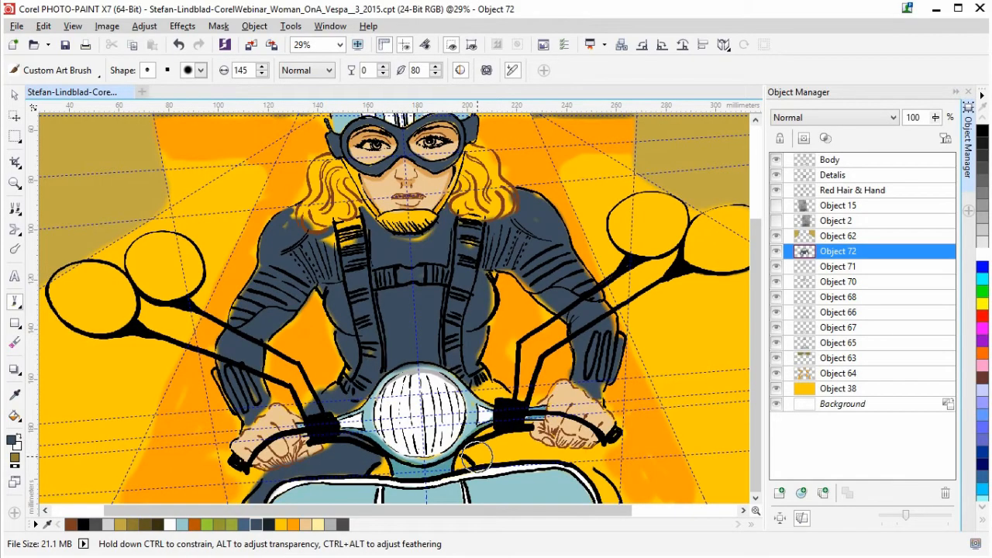
{"action": "mouse_move", "coordinate": [476, 452]}
{"action": "left_mouse_down"}
{"action": "mouse_move", "coordinate": [421, 464]}
{"action": "mouse_move", "coordinate": [426, 478]}
{"action": "mouse_move", "coordinate": [496, 454]}
{"action": "mouse_move", "coordinate": [464, 454]}
{"action": "mouse_move", "coordinate": [504, 431]}
{"action": "mouse_move", "coordinate": [480, 390]}
{"action": "mouse_move", "coordinate": [501, 400]}
{"action": "mouse_move", "coordinate": [486, 386]}
{"action": "mouse_move", "coordinate": [548, 452]}
{"action": "mouse_move", "coordinate": [484, 452]}
{"action": "mouse_move", "coordinate": [519, 439]}
{"action": "mouse_move", "coordinate": [582, 465]}
{"action": "mouse_move", "coordinate": [614, 496]}
{"action": "mouse_move", "coordinate": [595, 479]}
{"action": "left_mouse_up"}
{"action": "left_click_drag", "start_coordinate": [544, 454], "coordinate": [485, 460]}
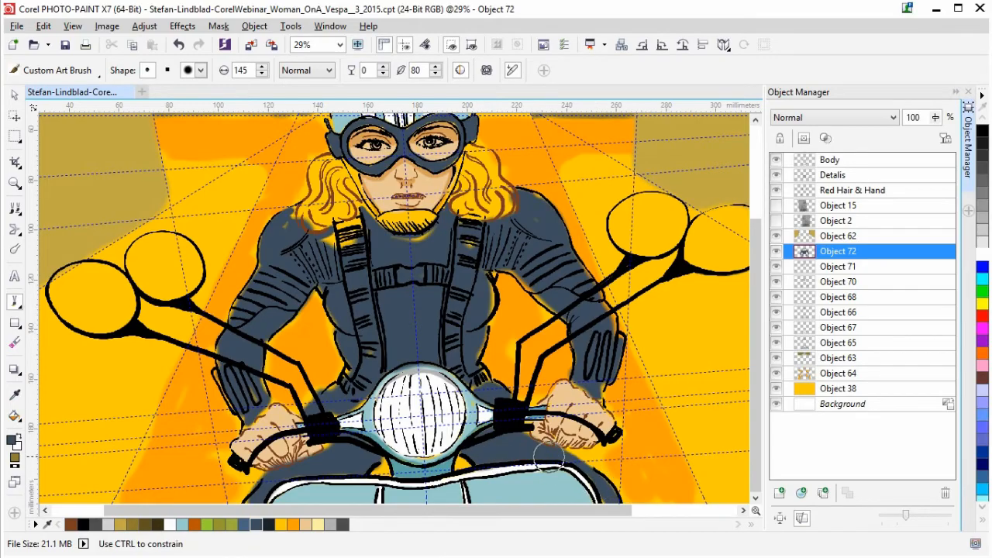
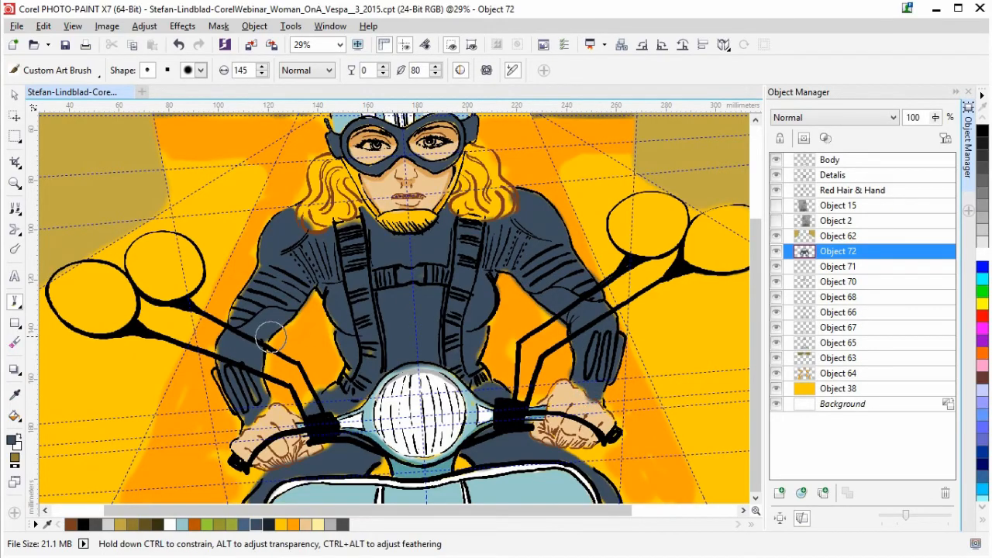
Step: Touch up the suit in dark slate blue at both cuffs, the waist beside the headlight, the sleeves and the thighs
{"action": "mouse_move", "coordinate": [220, 376]}
{"action": "left_mouse_down"}
{"action": "mouse_move", "coordinate": [248, 400]}
{"action": "mouse_move", "coordinate": [245, 383]}
{"action": "mouse_move", "coordinate": [252, 396]}
{"action": "mouse_move", "coordinate": [243, 430]}
{"action": "mouse_move", "coordinate": [265, 406]}
{"action": "mouse_move", "coordinate": [254, 375]}
{"action": "mouse_move", "coordinate": [247, 413]}
{"action": "left_mouse_up"}
{"action": "mouse_move", "coordinate": [562, 384]}
{"action": "left_mouse_down"}
{"action": "mouse_move", "coordinate": [599, 401]}
{"action": "mouse_move", "coordinate": [590, 394]}
{"action": "left_mouse_up"}
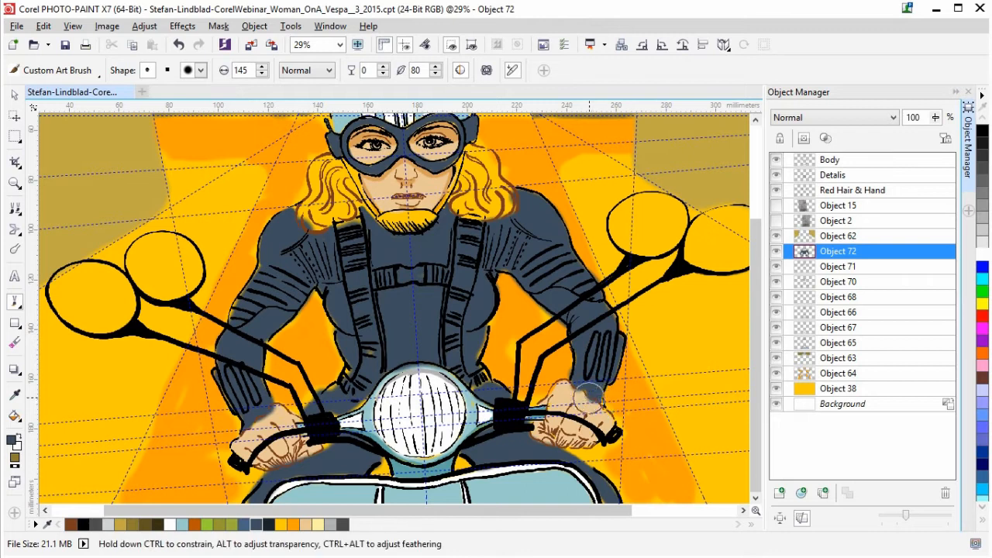
{"action": "left_click_drag", "start_coordinate": [521, 223], "coordinate": [522, 224]}
{"action": "mouse_move", "coordinate": [370, 390]}
{"action": "left_mouse_down"}
{"action": "mouse_move", "coordinate": [335, 398]}
{"action": "mouse_move", "coordinate": [351, 366]}
{"action": "left_mouse_up"}
{"action": "left_click_drag", "start_coordinate": [329, 401], "coordinate": [329, 401]}
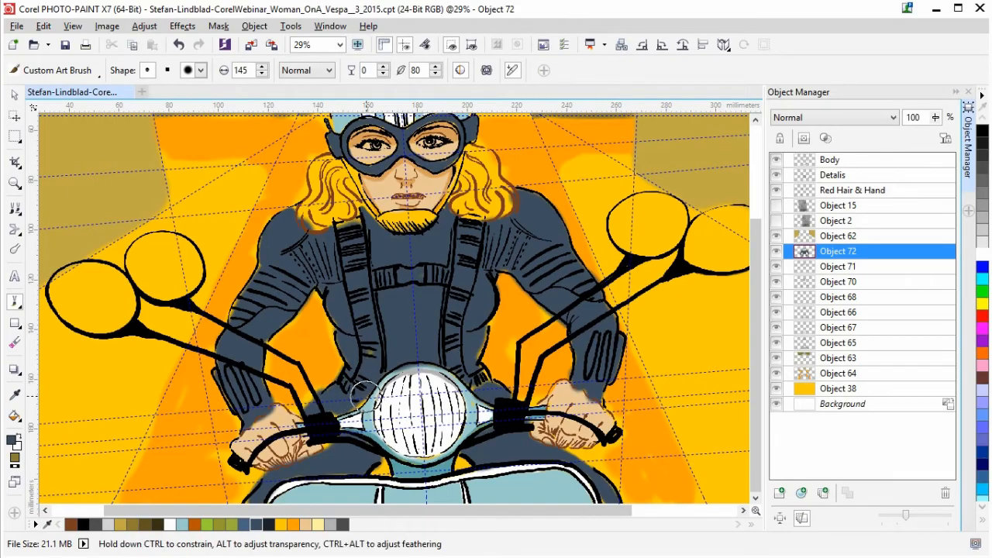
{"action": "left_click_drag", "start_coordinate": [370, 461], "coordinate": [373, 462]}
{"action": "left_click_drag", "start_coordinate": [485, 383], "coordinate": [475, 363]}
{"action": "left_click_drag", "start_coordinate": [476, 363], "coordinate": [480, 290]}
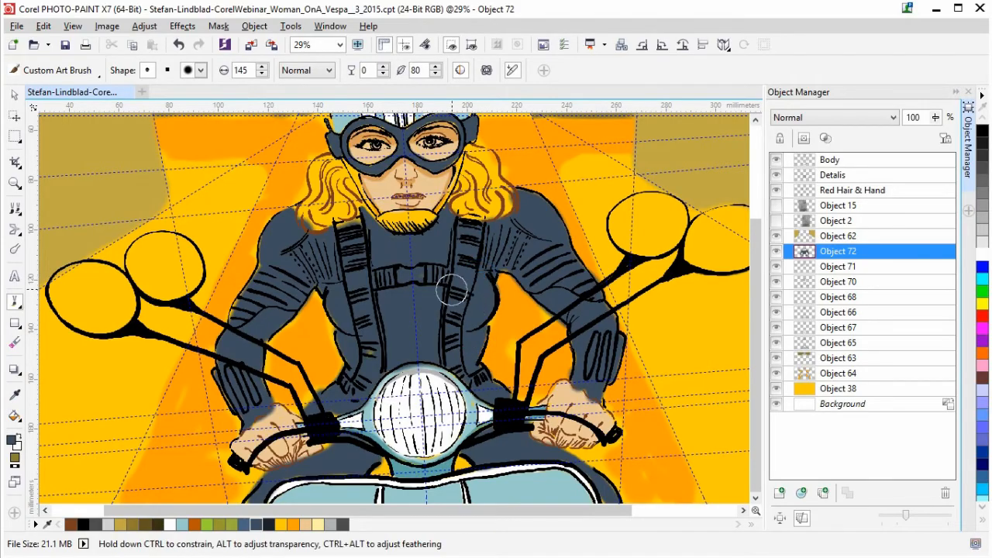
{"action": "mouse_move", "coordinate": [338, 252]}
{"action": "left_mouse_down"}
{"action": "mouse_move", "coordinate": [313, 251]}
{"action": "mouse_move", "coordinate": [293, 212]}
{"action": "mouse_move", "coordinate": [238, 324]}
{"action": "mouse_move", "coordinate": [267, 286]}
{"action": "mouse_move", "coordinate": [243, 345]}
{"action": "left_mouse_up"}
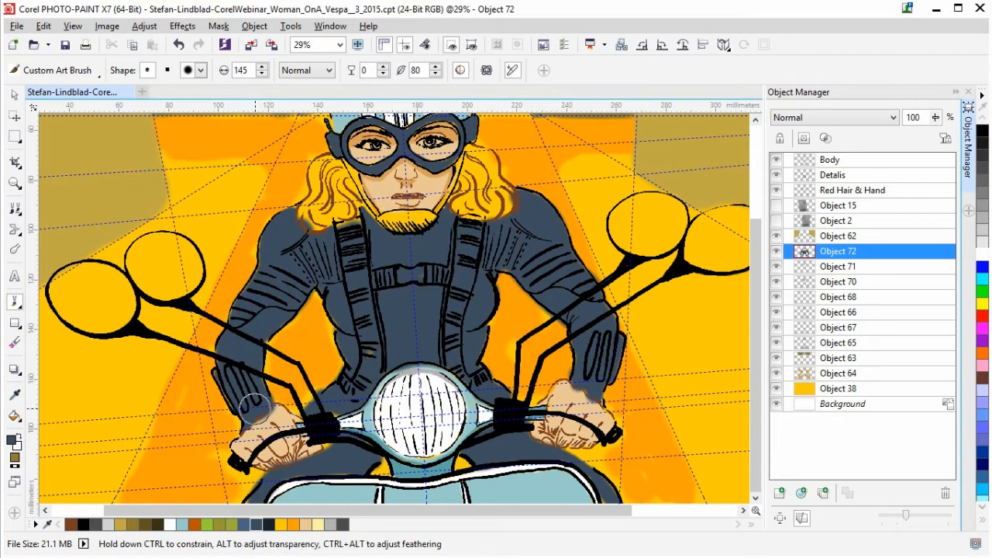
{"action": "mouse_move", "coordinate": [345, 469]}
{"action": "left_mouse_down"}
{"action": "mouse_move", "coordinate": [287, 479]}
{"action": "mouse_move", "coordinate": [352, 465]}
{"action": "mouse_move", "coordinate": [330, 450]}
{"action": "mouse_move", "coordinate": [333, 411]}
{"action": "mouse_move", "coordinate": [368, 347]}
{"action": "mouse_move", "coordinate": [345, 306]}
{"action": "left_mouse_up"}
{"action": "mouse_move", "coordinate": [502, 256]}
{"action": "left_mouse_down"}
{"action": "mouse_move", "coordinate": [423, 280]}
{"action": "mouse_move", "coordinate": [443, 276]}
{"action": "mouse_move", "coordinate": [454, 318]}
{"action": "left_mouse_up"}
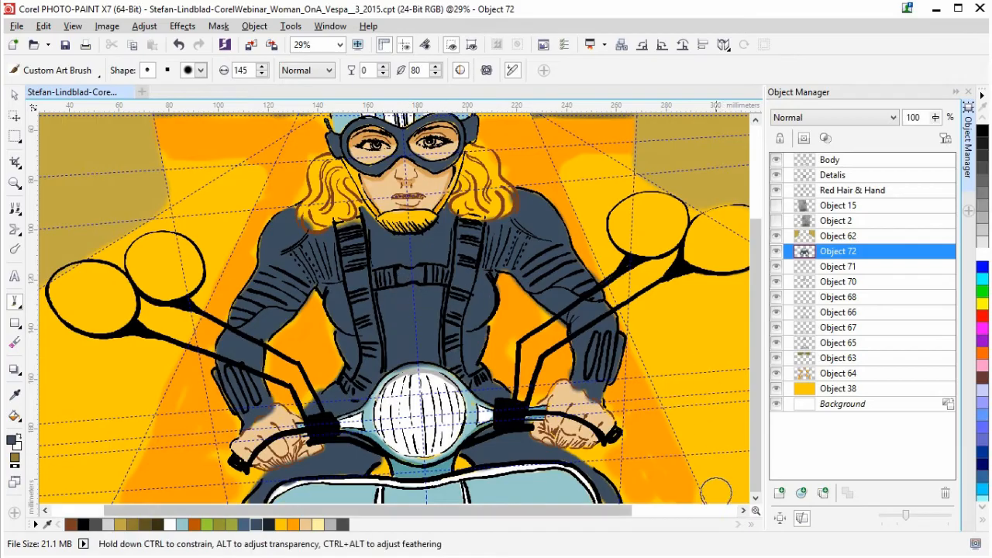
Step: Erase the suit colour's overspill around the waist, the hands and the scooter's front shield, reducing the eraser size to 71
{"action": "left_click", "coordinate": [14, 343]}
{"action": "key", "text": "Up"}
{"action": "key", "text": "Up"}
{"action": "key", "text": "Up"}
{"action": "key", "text": "Up"}
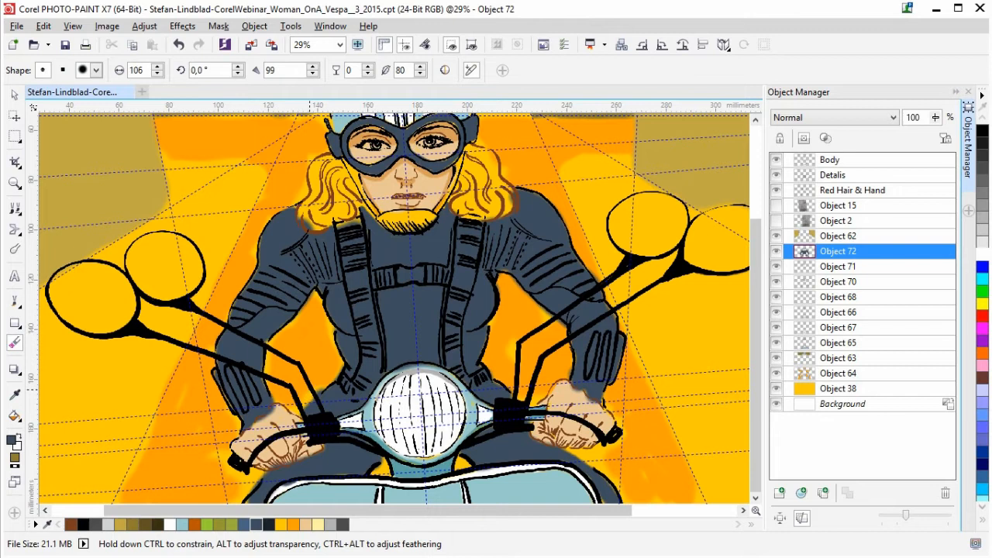
{"action": "left_click_drag", "start_coordinate": [313, 396], "coordinate": [313, 402]}
{"action": "left_click_drag", "start_coordinate": [498, 371], "coordinate": [494, 363]}
{"action": "mouse_move", "coordinate": [532, 394]}
{"action": "left_mouse_down"}
{"action": "mouse_move", "coordinate": [563, 360]}
{"action": "mouse_move", "coordinate": [591, 408]}
{"action": "left_mouse_up"}
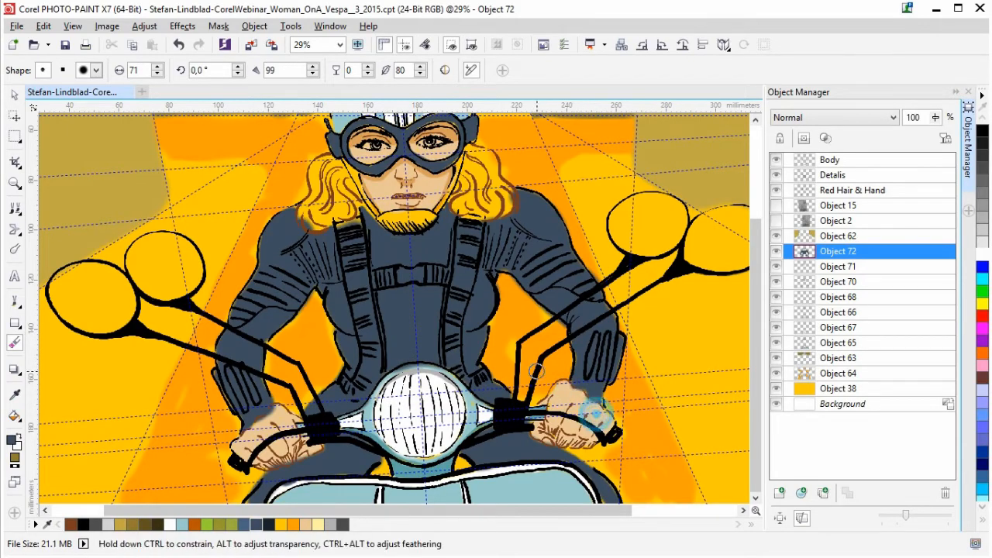
{"action": "mouse_move", "coordinate": [294, 494]}
{"action": "left_mouse_down"}
{"action": "mouse_move", "coordinate": [281, 490]}
{"action": "mouse_move", "coordinate": [334, 484]}
{"action": "left_mouse_up"}
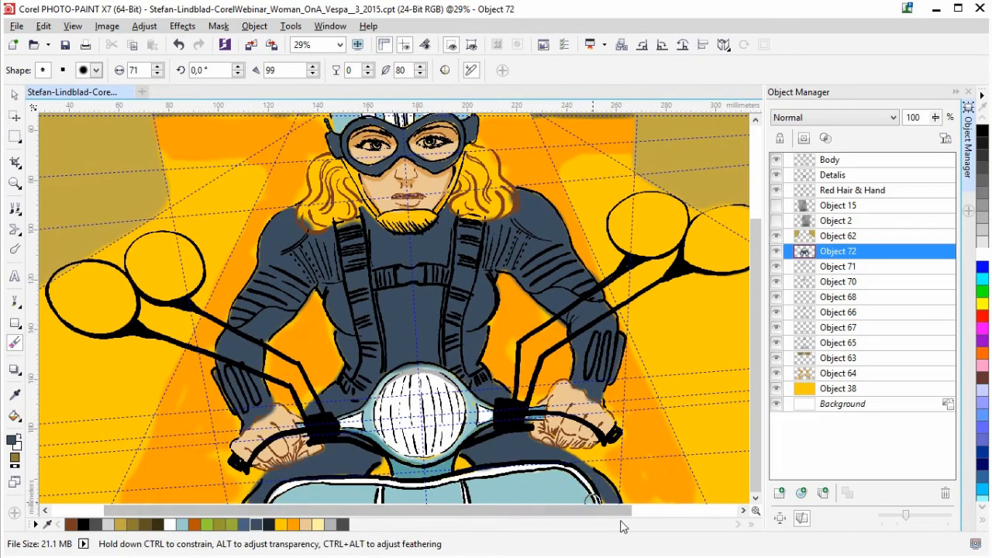
Step: Create a new object directly above the suit colour and set its merge mode to Multiply
{"action": "left_click", "coordinate": [779, 493]}
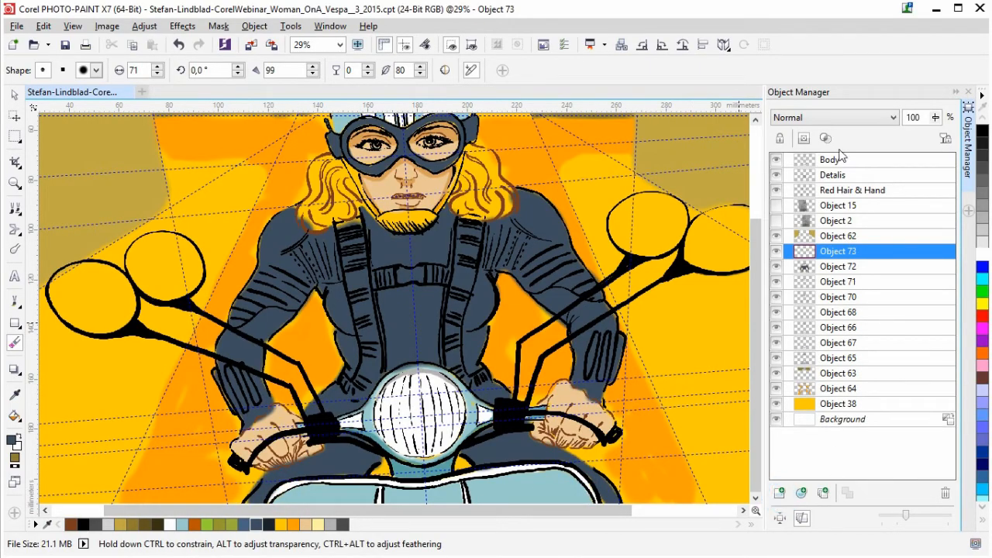
{"action": "left_click", "coordinate": [816, 117]}
{"action": "left_click", "coordinate": [788, 176]}
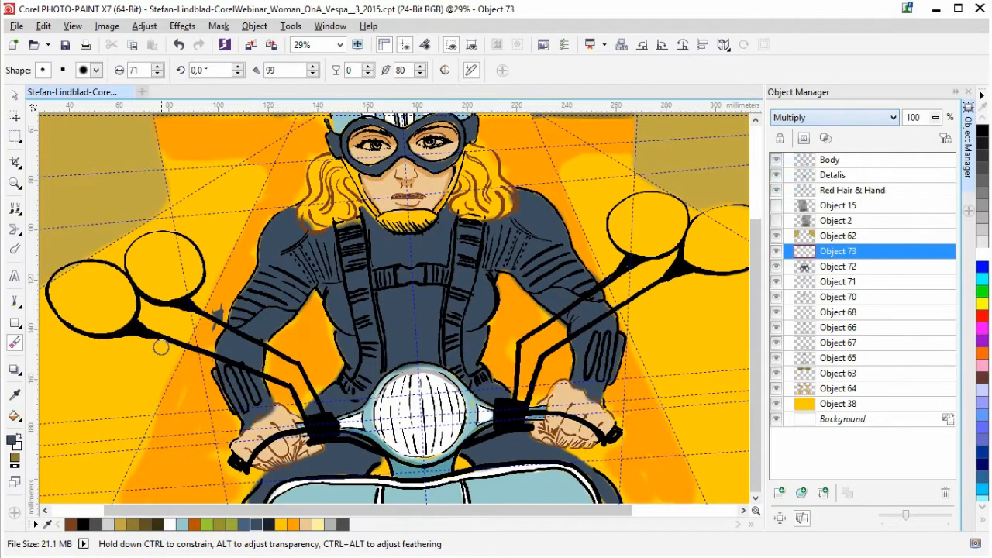
Step: Shade the inner sides of both sleeves and the jacket's waist in dark slate blue with a size 145 art brush
{"action": "left_click", "coordinate": [14, 301]}
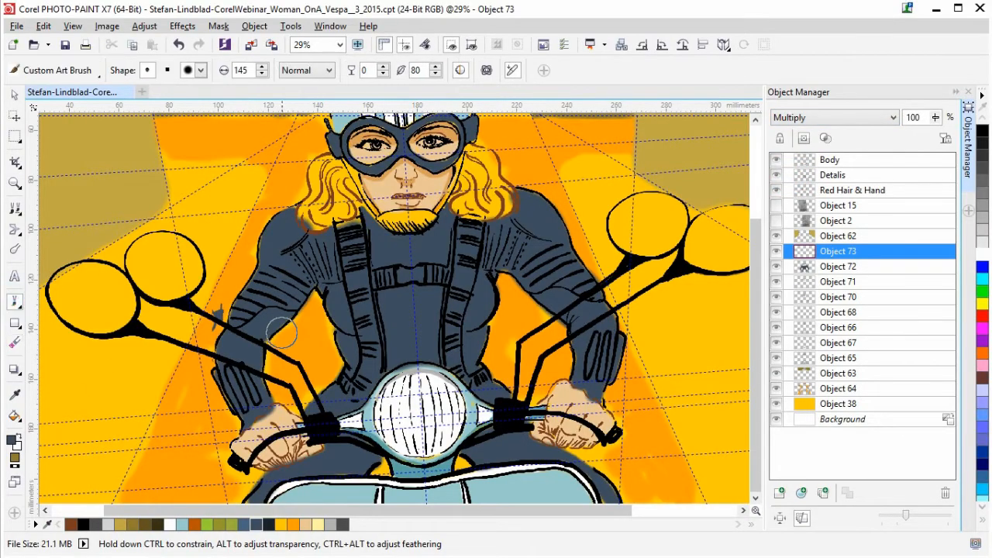
{"action": "mouse_move", "coordinate": [301, 286]}
{"action": "left_mouse_down"}
{"action": "mouse_move", "coordinate": [303, 276]}
{"action": "mouse_move", "coordinate": [269, 331]}
{"action": "mouse_move", "coordinate": [300, 293]}
{"action": "left_mouse_up"}
{"action": "left_click_drag", "start_coordinate": [256, 348], "coordinate": [266, 403]}
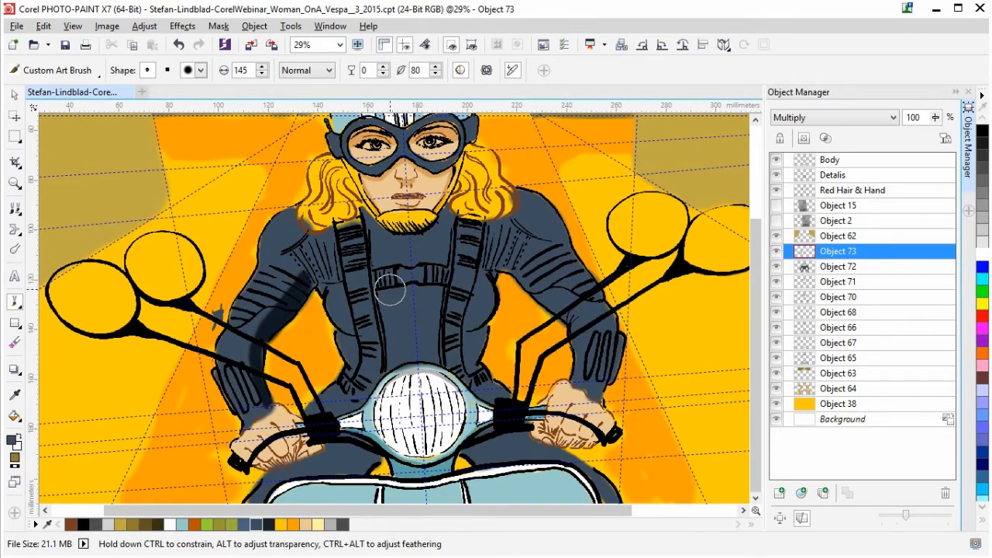
{"action": "mouse_move", "coordinate": [499, 265]}
{"action": "left_mouse_down"}
{"action": "mouse_move", "coordinate": [578, 332]}
{"action": "mouse_move", "coordinate": [574, 380]}
{"action": "left_mouse_up"}
{"action": "mouse_move", "coordinate": [321, 308]}
{"action": "left_mouse_down"}
{"action": "mouse_move", "coordinate": [313, 287]}
{"action": "mouse_move", "coordinate": [335, 309]}
{"action": "mouse_move", "coordinate": [353, 370]}
{"action": "mouse_move", "coordinate": [309, 417]}
{"action": "mouse_move", "coordinate": [329, 392]}
{"action": "left_mouse_up"}
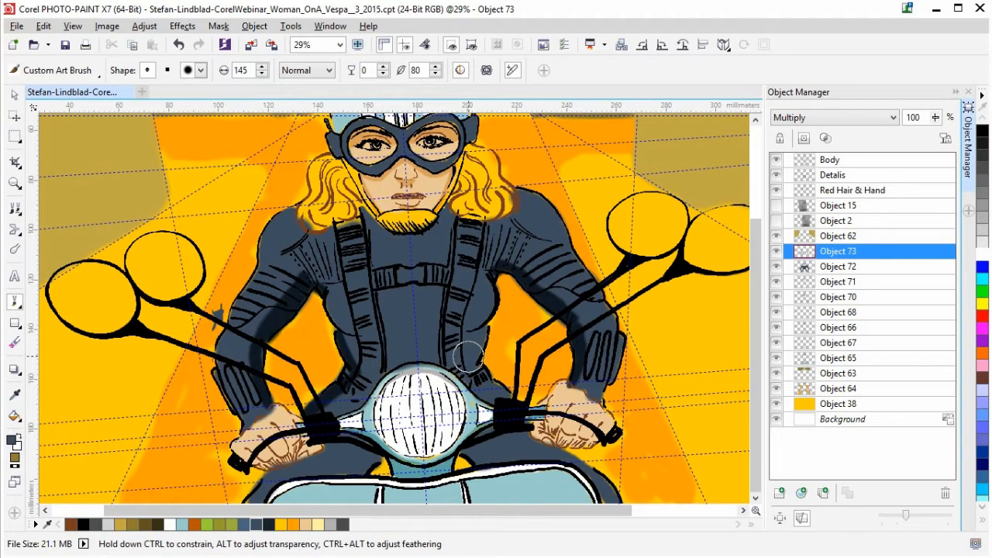
Step: Shade the hips beside the headlight and the inner thighs below the handlebar in dark slate blue
{"action": "mouse_move", "coordinate": [346, 374]}
{"action": "left_mouse_down"}
{"action": "mouse_move", "coordinate": [331, 465]}
{"action": "mouse_move", "coordinate": [341, 475]}
{"action": "mouse_move", "coordinate": [363, 462]}
{"action": "mouse_move", "coordinate": [349, 451]}
{"action": "left_mouse_up"}
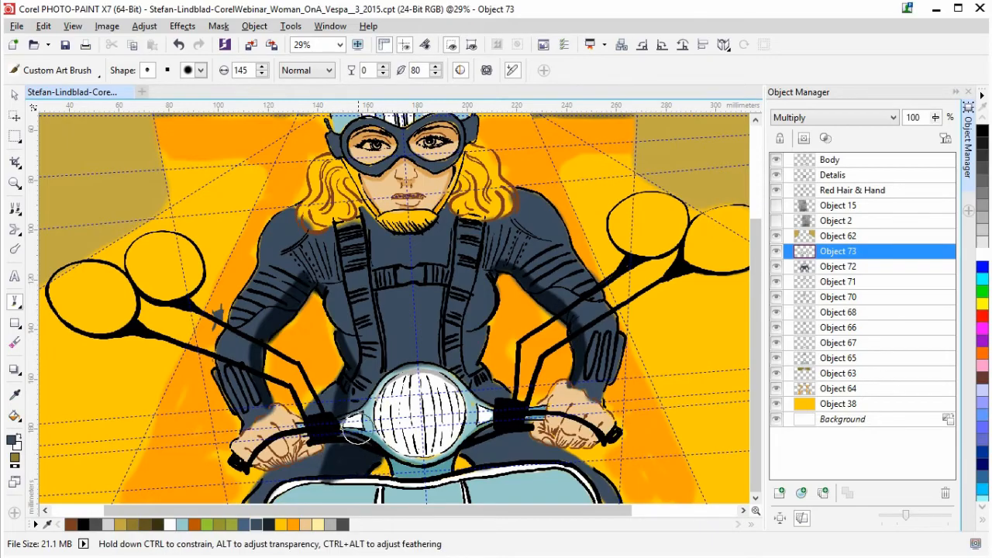
{"action": "mouse_move", "coordinate": [477, 389]}
{"action": "left_mouse_down"}
{"action": "mouse_move", "coordinate": [490, 391]}
{"action": "mouse_move", "coordinate": [510, 458]}
{"action": "mouse_move", "coordinate": [467, 462]}
{"action": "mouse_move", "coordinate": [494, 446]}
{"action": "mouse_move", "coordinate": [482, 439]}
{"action": "mouse_move", "coordinate": [493, 428]}
{"action": "left_mouse_up"}
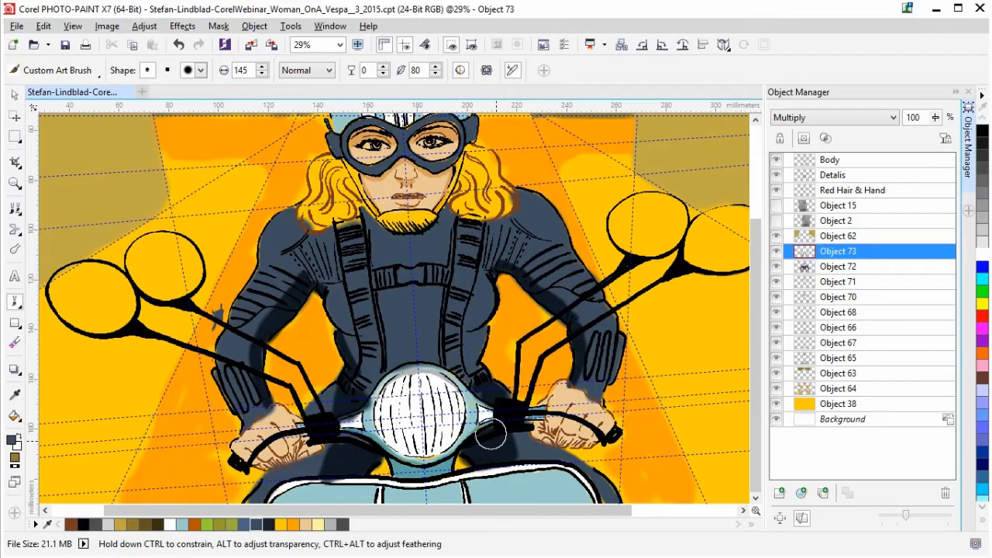
{"action": "mouse_move", "coordinate": [318, 453]}
{"action": "left_mouse_down"}
{"action": "mouse_move", "coordinate": [327, 456]}
{"action": "mouse_move", "coordinate": [319, 465]}
{"action": "left_mouse_up"}
{"action": "left_click_drag", "start_coordinate": [505, 442], "coordinate": [522, 452]}
Step: Shade the jacket under the chin, along the harness straps and down both sides of the torso in dark slate blue
{"action": "mouse_move", "coordinate": [585, 357]}
{"action": "left_mouse_down"}
{"action": "mouse_move", "coordinate": [566, 311]}
{"action": "mouse_move", "coordinate": [423, 234]}
{"action": "mouse_move", "coordinate": [361, 212]}
{"action": "left_mouse_up"}
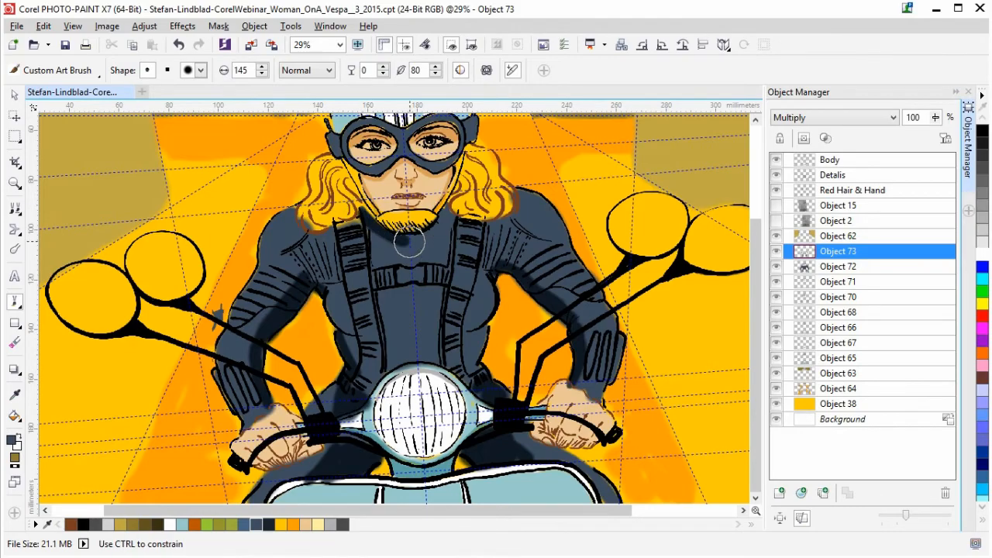
{"action": "mouse_move", "coordinate": [442, 214]}
{"action": "left_mouse_down"}
{"action": "mouse_move", "coordinate": [367, 265]}
{"action": "mouse_move", "coordinate": [369, 242]}
{"action": "left_mouse_up"}
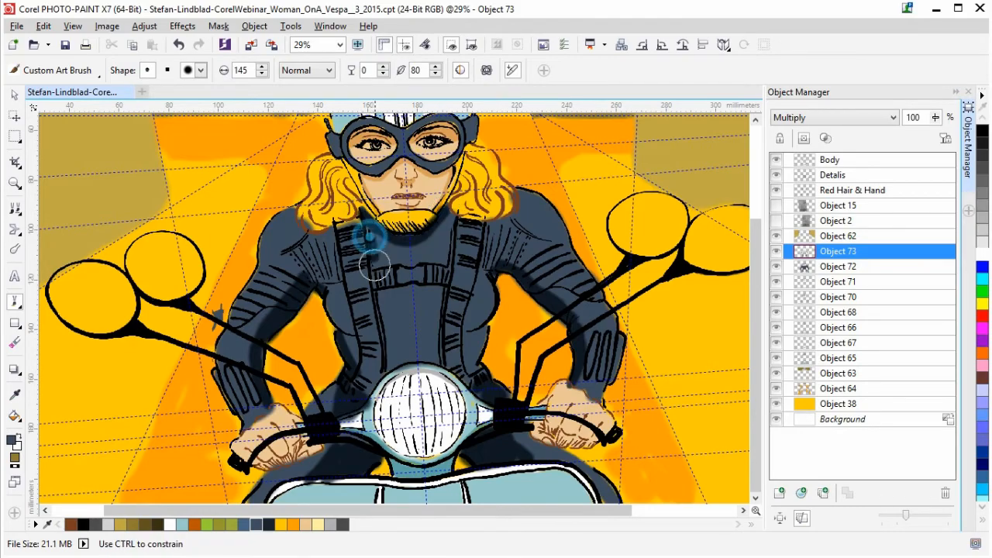
{"action": "mouse_move", "coordinate": [457, 258]}
{"action": "left_mouse_down"}
{"action": "mouse_move", "coordinate": [454, 222]}
{"action": "mouse_move", "coordinate": [453, 247]}
{"action": "left_mouse_up"}
{"action": "left_click_drag", "start_coordinate": [438, 361], "coordinate": [346, 339]}
{"action": "mouse_move", "coordinate": [439, 307]}
{"action": "left_mouse_down"}
{"action": "mouse_move", "coordinate": [493, 343]}
{"action": "mouse_move", "coordinate": [479, 327]}
{"action": "mouse_move", "coordinate": [472, 373]}
{"action": "mouse_move", "coordinate": [470, 339]}
{"action": "left_mouse_up"}
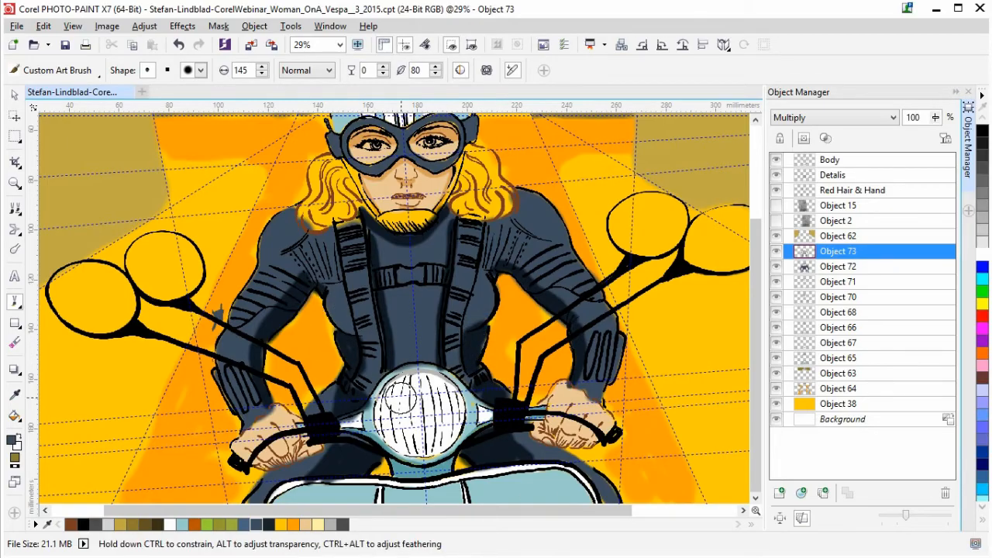
{"action": "mouse_move", "coordinate": [338, 334]}
{"action": "left_mouse_down"}
{"action": "mouse_move", "coordinate": [333, 328]}
{"action": "mouse_move", "coordinate": [341, 332]}
{"action": "left_mouse_up"}
{"action": "mouse_move", "coordinate": [465, 329]}
{"action": "left_mouse_down"}
{"action": "mouse_move", "coordinate": [490, 319]}
{"action": "mouse_move", "coordinate": [463, 356]}
{"action": "left_mouse_up"}
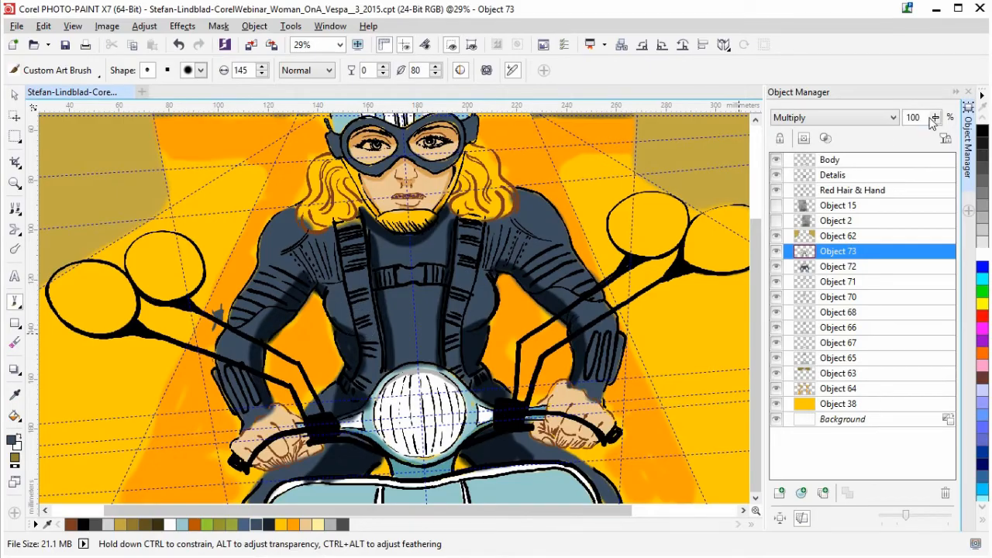
Step: Set the suit shading object's opacity to 63% and add shadow on the shoulders beneath the hair
{"action": "left_click_drag", "start_coordinate": [937, 117], "coordinate": [916, 130]}
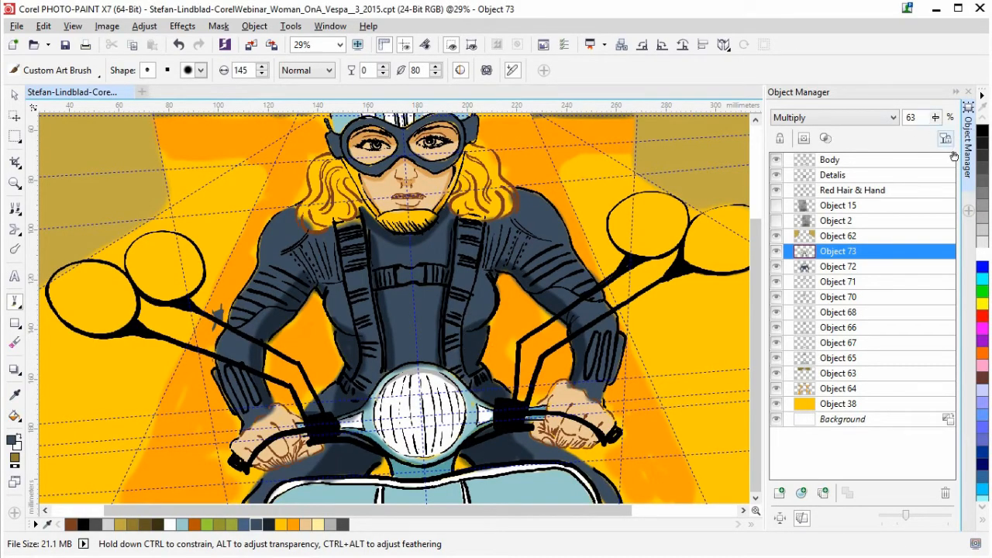
{"action": "mouse_move", "coordinate": [445, 218]}
{"action": "left_mouse_down"}
{"action": "mouse_move", "coordinate": [486, 226]}
{"action": "mouse_move", "coordinate": [511, 217]}
{"action": "left_mouse_up"}
{"action": "mouse_move", "coordinate": [295, 215]}
{"action": "left_mouse_down"}
{"action": "mouse_move", "coordinate": [310, 240]}
{"action": "mouse_move", "coordinate": [357, 226]}
{"action": "left_mouse_up"}
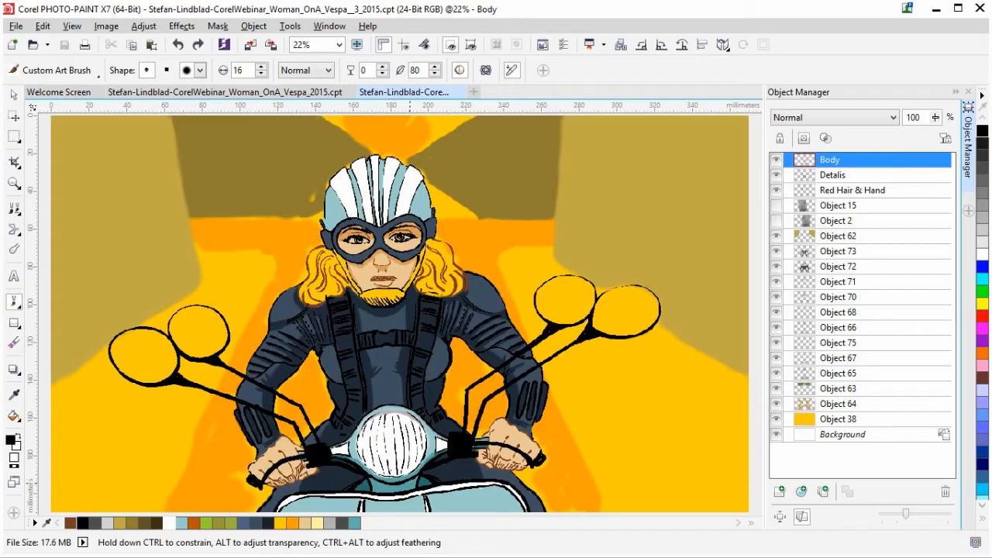
Step: Hatch black shading lines on the scooter's neck below the headlight and on the dark teal corners beside it, using a size 16 brush
{"action": "left_click", "coordinate": [14, 183]}
{"action": "left_click_drag", "start_coordinate": [333, 450], "coordinate": [482, 516]}
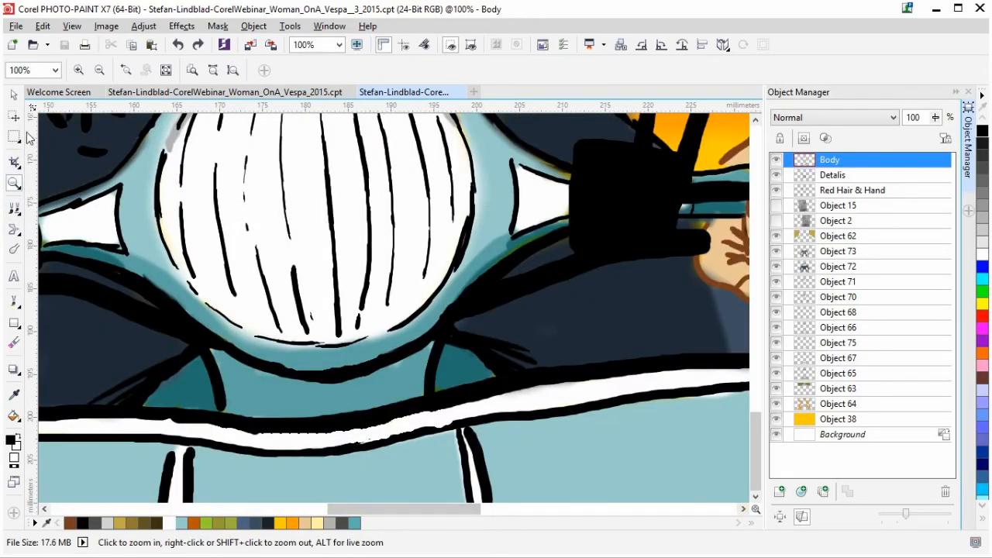
{"action": "left_click", "coordinate": [14, 302]}
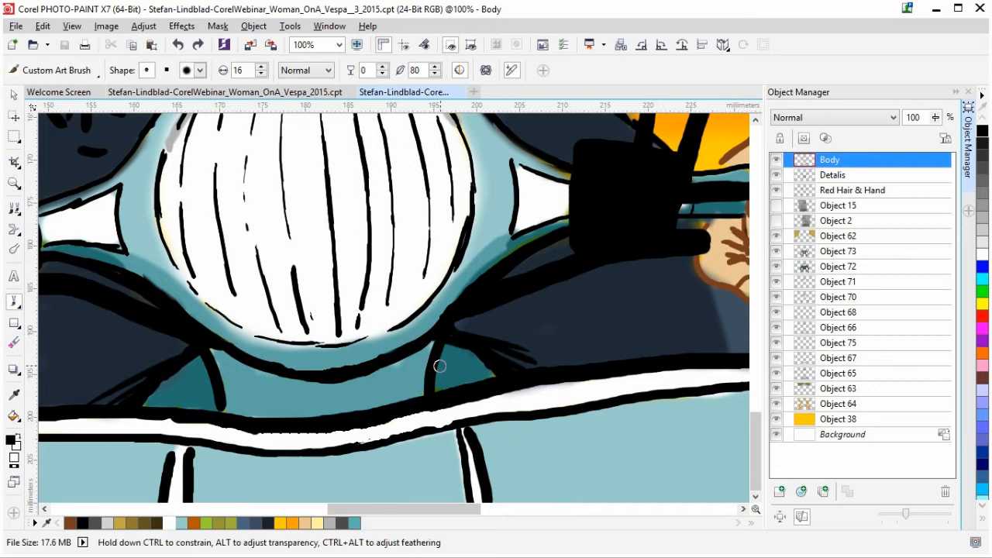
{"action": "mouse_move", "coordinate": [432, 355]}
{"action": "left_mouse_down"}
{"action": "mouse_move", "coordinate": [360, 382]}
{"action": "mouse_move", "coordinate": [430, 368]}
{"action": "mouse_move", "coordinate": [353, 389]}
{"action": "mouse_move", "coordinate": [411, 399]}
{"action": "left_mouse_up"}
{"action": "mouse_move", "coordinate": [208, 354]}
{"action": "left_mouse_down"}
{"action": "mouse_move", "coordinate": [200, 343]}
{"action": "mouse_move", "coordinate": [225, 398]}
{"action": "mouse_move", "coordinate": [277, 405]}
{"action": "left_mouse_up"}
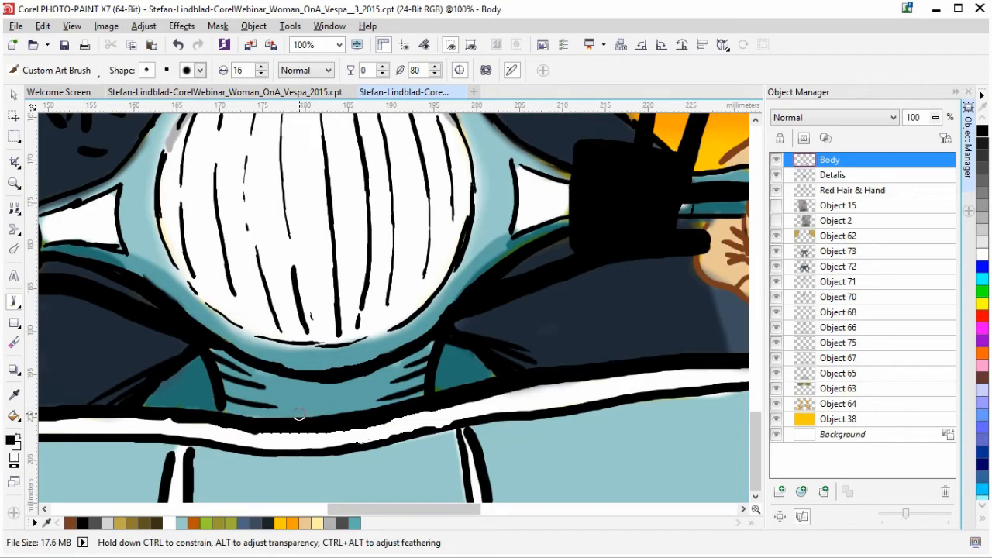
{"action": "key", "text": "ctrl+z"}
{"action": "mouse_move", "coordinate": [216, 374]}
{"action": "left_mouse_down"}
{"action": "mouse_move", "coordinate": [283, 400]}
{"action": "mouse_move", "coordinate": [222, 398]}
{"action": "mouse_move", "coordinate": [288, 403]}
{"action": "mouse_move", "coordinate": [212, 376]}
{"action": "mouse_move", "coordinate": [279, 387]}
{"action": "mouse_move", "coordinate": [224, 382]}
{"action": "mouse_move", "coordinate": [272, 387]}
{"action": "mouse_move", "coordinate": [234, 385]}
{"action": "mouse_move", "coordinate": [261, 389]}
{"action": "left_mouse_up"}
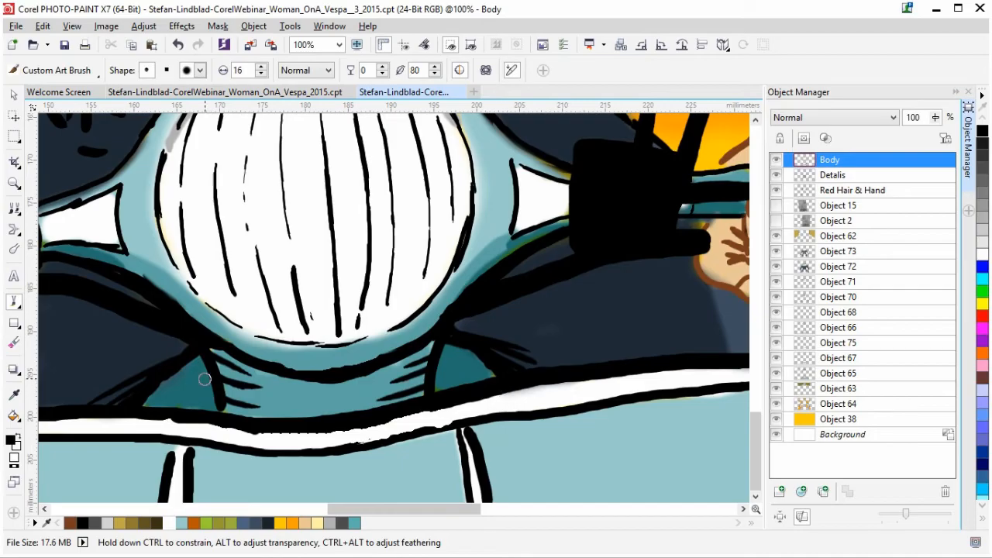
{"action": "mouse_move", "coordinate": [200, 370]}
{"action": "left_mouse_down"}
{"action": "mouse_move", "coordinate": [188, 399]}
{"action": "mouse_move", "coordinate": [180, 370]}
{"action": "mouse_move", "coordinate": [174, 409]}
{"action": "mouse_move", "coordinate": [167, 382]}
{"action": "mouse_move", "coordinate": [150, 405]}
{"action": "left_mouse_up"}
{"action": "mouse_move", "coordinate": [445, 356]}
{"action": "left_mouse_down"}
{"action": "mouse_move", "coordinate": [440, 381]}
{"action": "mouse_move", "coordinate": [471, 365]}
{"action": "mouse_move", "coordinate": [469, 383]}
{"action": "left_mouse_up"}
Step: Add a new object above the suit shading and hatch both goggle side pieces in black with a size 24 brush
{"action": "scroll", "coordinate": [481, 396], "scroll_direction": "down", "scroll_amount": 4}
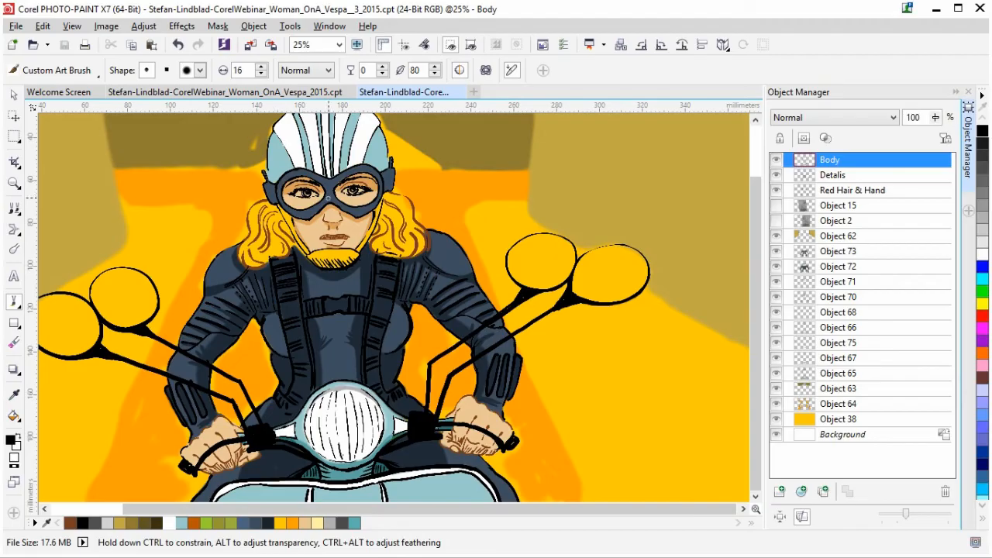
{"action": "scroll", "coordinate": [322, 199], "scroll_direction": "up", "scroll_amount": 1}
{"action": "scroll", "coordinate": [415, 329], "scroll_direction": "up", "scroll_amount": 1}
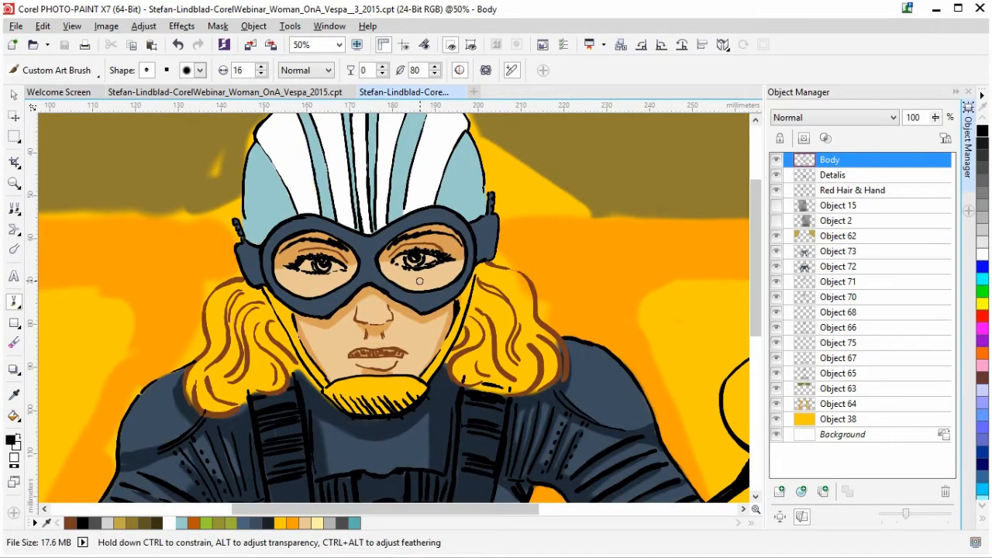
{"action": "left_click", "coordinate": [799, 253]}
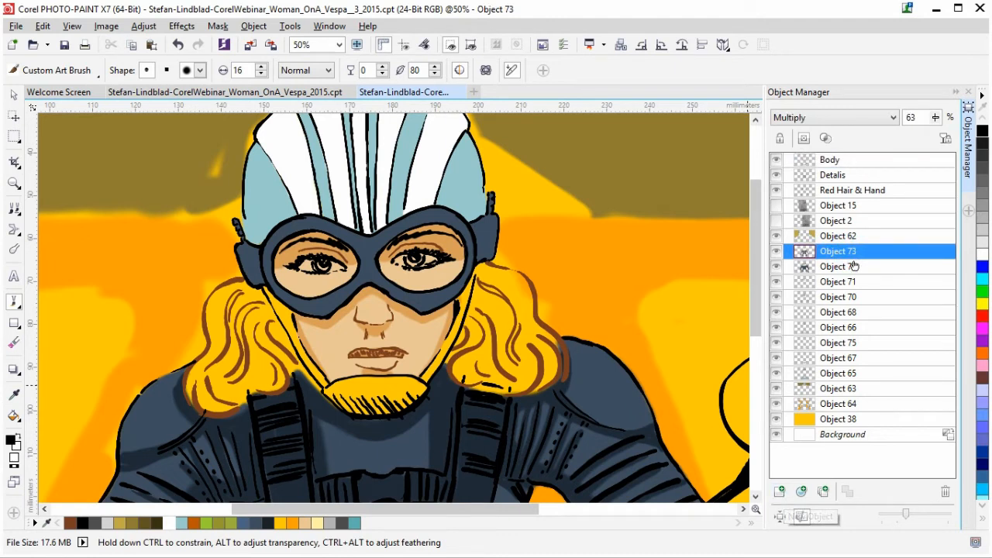
{"action": "left_click", "coordinate": [780, 491]}
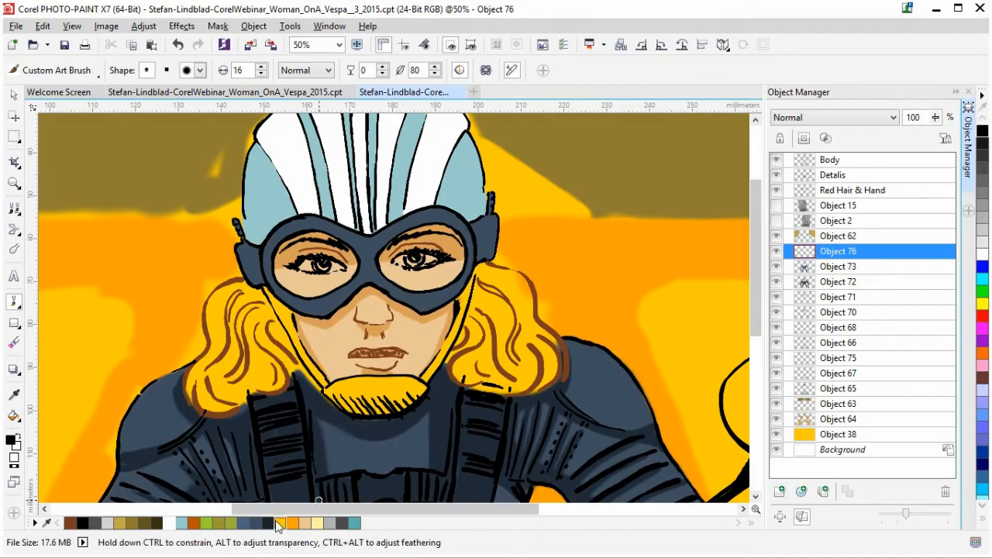
{"action": "left_click_drag", "start_coordinate": [266, 269], "coordinate": [259, 273]}
{"action": "mouse_move", "coordinate": [259, 282]}
{"action": "left_mouse_down"}
{"action": "mouse_move", "coordinate": [240, 247]}
{"action": "mouse_move", "coordinate": [248, 278]}
{"action": "mouse_move", "coordinate": [253, 263]}
{"action": "mouse_move", "coordinate": [262, 284]}
{"action": "mouse_move", "coordinate": [276, 243]}
{"action": "left_mouse_up"}
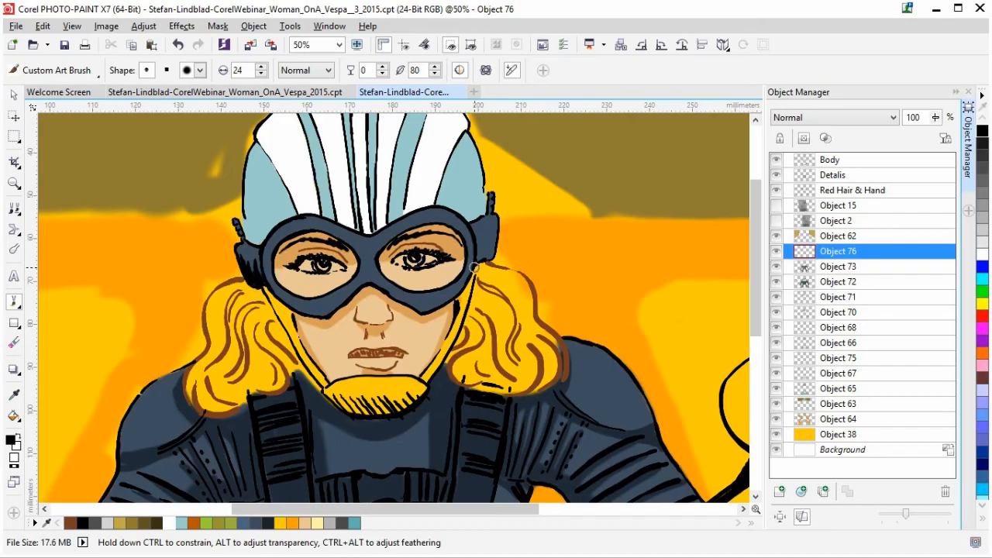
{"action": "mouse_move", "coordinate": [476, 263]}
{"action": "left_mouse_down"}
{"action": "mouse_move", "coordinate": [480, 230]}
{"action": "mouse_move", "coordinate": [483, 256]}
{"action": "mouse_move", "coordinate": [485, 224]}
{"action": "mouse_move", "coordinate": [490, 256]}
{"action": "mouse_move", "coordinate": [496, 222]}
{"action": "mouse_move", "coordinate": [491, 254]}
{"action": "mouse_move", "coordinate": [482, 221]}
{"action": "mouse_move", "coordinate": [488, 248]}
{"action": "left_mouse_up"}
Step: Paint black shadow along the lower rims of both goggle lenses and up to the nose bridge
{"action": "left_click", "coordinate": [16, 184]}
{"action": "left_click_drag", "start_coordinate": [191, 216], "coordinate": [618, 423]}
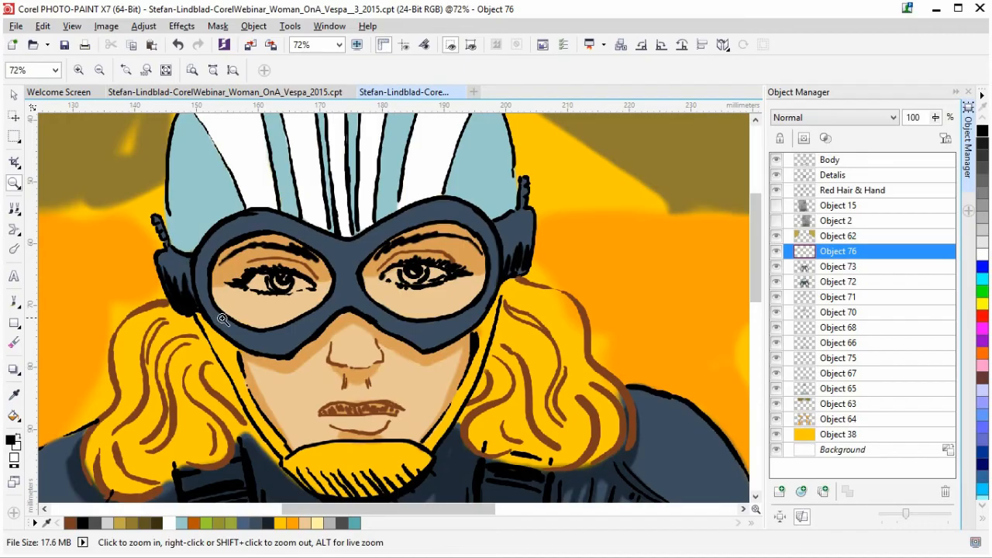
{"action": "left_click", "coordinate": [14, 302]}
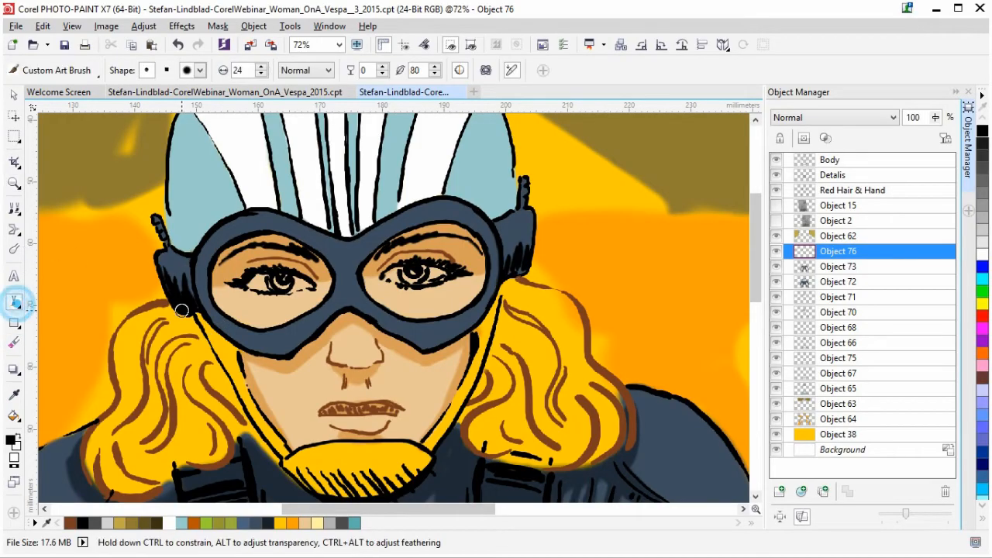
{"action": "mouse_move", "coordinate": [228, 330]}
{"action": "left_mouse_down"}
{"action": "mouse_move", "coordinate": [201, 269]}
{"action": "mouse_move", "coordinate": [231, 235]}
{"action": "mouse_move", "coordinate": [206, 294]}
{"action": "left_mouse_up"}
{"action": "mouse_move", "coordinate": [229, 326]}
{"action": "left_mouse_down"}
{"action": "mouse_move", "coordinate": [219, 316]}
{"action": "mouse_move", "coordinate": [252, 346]}
{"action": "mouse_move", "coordinate": [230, 326]}
{"action": "mouse_move", "coordinate": [279, 347]}
{"action": "left_mouse_up"}
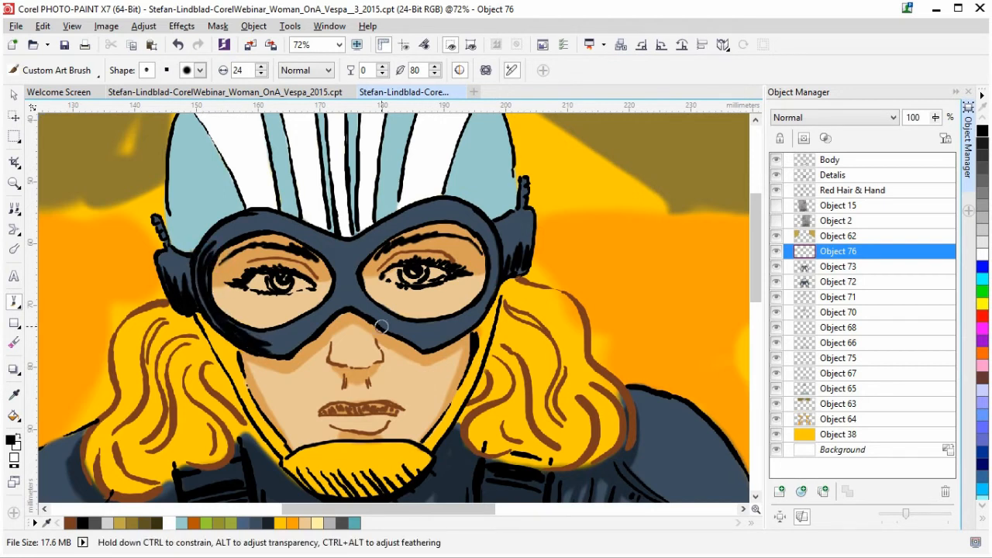
{"action": "mouse_move", "coordinate": [395, 339]}
{"action": "left_mouse_down"}
{"action": "mouse_move", "coordinate": [383, 317]}
{"action": "mouse_move", "coordinate": [432, 345]}
{"action": "left_mouse_up"}
{"action": "left_click_drag", "start_coordinate": [485, 301], "coordinate": [428, 343]}
{"action": "mouse_move", "coordinate": [501, 268]}
{"action": "left_mouse_down"}
{"action": "mouse_move", "coordinate": [479, 310]}
{"action": "mouse_move", "coordinate": [487, 292]}
{"action": "mouse_move", "coordinate": [441, 335]}
{"action": "mouse_move", "coordinate": [405, 332]}
{"action": "mouse_move", "coordinate": [465, 317]}
{"action": "mouse_move", "coordinate": [438, 330]}
{"action": "mouse_move", "coordinate": [390, 321]}
{"action": "mouse_move", "coordinate": [457, 324]}
{"action": "mouse_move", "coordinate": [404, 328]}
{"action": "mouse_move", "coordinate": [366, 313]}
{"action": "mouse_move", "coordinate": [423, 345]}
{"action": "mouse_move", "coordinate": [379, 324]}
{"action": "mouse_move", "coordinate": [320, 324]}
{"action": "mouse_move", "coordinate": [288, 346]}
{"action": "mouse_move", "coordinate": [308, 324]}
{"action": "mouse_move", "coordinate": [262, 339]}
{"action": "mouse_move", "coordinate": [239, 330]}
{"action": "left_mouse_up"}
{"action": "mouse_move", "coordinate": [329, 306]}
{"action": "left_mouse_down"}
{"action": "mouse_move", "coordinate": [275, 332]}
{"action": "mouse_move", "coordinate": [311, 324]}
{"action": "mouse_move", "coordinate": [303, 330]}
{"action": "mouse_move", "coordinate": [349, 295]}
{"action": "mouse_move", "coordinate": [356, 331]}
{"action": "left_mouse_up"}
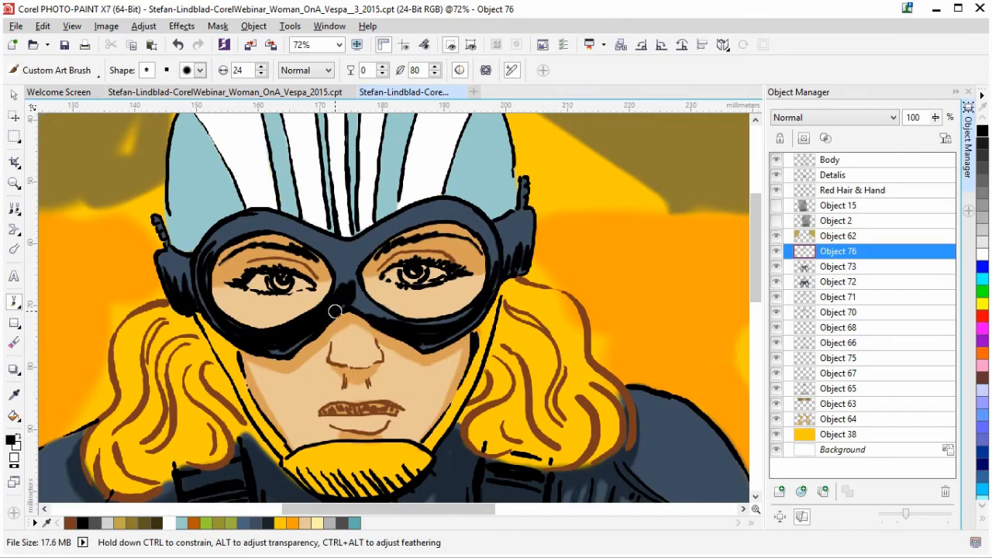
Step: Paint the goggles' nose bridge and the upper rims of both lenses black, leaving thin slate blue highlights
{"action": "mouse_move", "coordinate": [355, 276]}
{"action": "left_mouse_down"}
{"action": "mouse_move", "coordinate": [395, 321]}
{"action": "mouse_move", "coordinate": [375, 317]}
{"action": "mouse_move", "coordinate": [334, 251]}
{"action": "mouse_move", "coordinate": [325, 250]}
{"action": "mouse_move", "coordinate": [338, 282]}
{"action": "mouse_move", "coordinate": [306, 235]}
{"action": "mouse_move", "coordinate": [347, 289]}
{"action": "mouse_move", "coordinate": [421, 218]}
{"action": "left_mouse_up"}
{"action": "mouse_move", "coordinate": [374, 241]}
{"action": "left_mouse_down"}
{"action": "mouse_move", "coordinate": [349, 282]}
{"action": "mouse_move", "coordinate": [362, 251]}
{"action": "mouse_move", "coordinate": [418, 211]}
{"action": "mouse_move", "coordinate": [365, 241]}
{"action": "mouse_move", "coordinate": [348, 271]}
{"action": "mouse_move", "coordinate": [372, 231]}
{"action": "mouse_move", "coordinate": [340, 264]}
{"action": "mouse_move", "coordinate": [358, 239]}
{"action": "mouse_move", "coordinate": [329, 258]}
{"action": "left_mouse_up"}
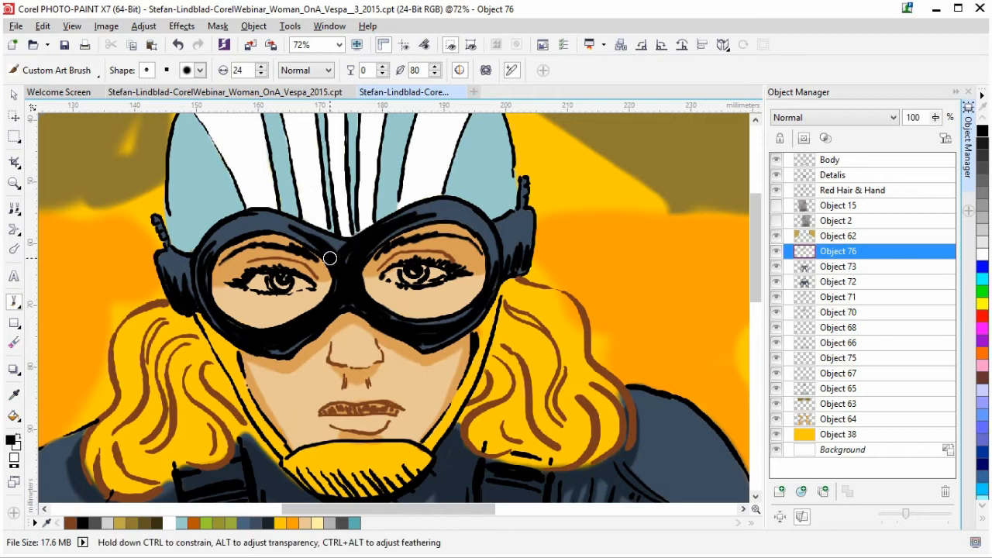
{"action": "mouse_move", "coordinate": [279, 227]}
{"action": "left_mouse_down"}
{"action": "mouse_move", "coordinate": [326, 249]}
{"action": "mouse_move", "coordinate": [298, 224]}
{"action": "mouse_move", "coordinate": [345, 245]}
{"action": "mouse_move", "coordinate": [384, 273]}
{"action": "mouse_move", "coordinate": [528, 265]}
{"action": "mouse_move", "coordinate": [465, 219]}
{"action": "left_mouse_up"}
{"action": "mouse_move", "coordinate": [415, 213]}
{"action": "left_mouse_down"}
{"action": "mouse_move", "coordinate": [465, 213]}
{"action": "mouse_move", "coordinate": [392, 215]}
{"action": "mouse_move", "coordinate": [461, 208]}
{"action": "left_mouse_up"}
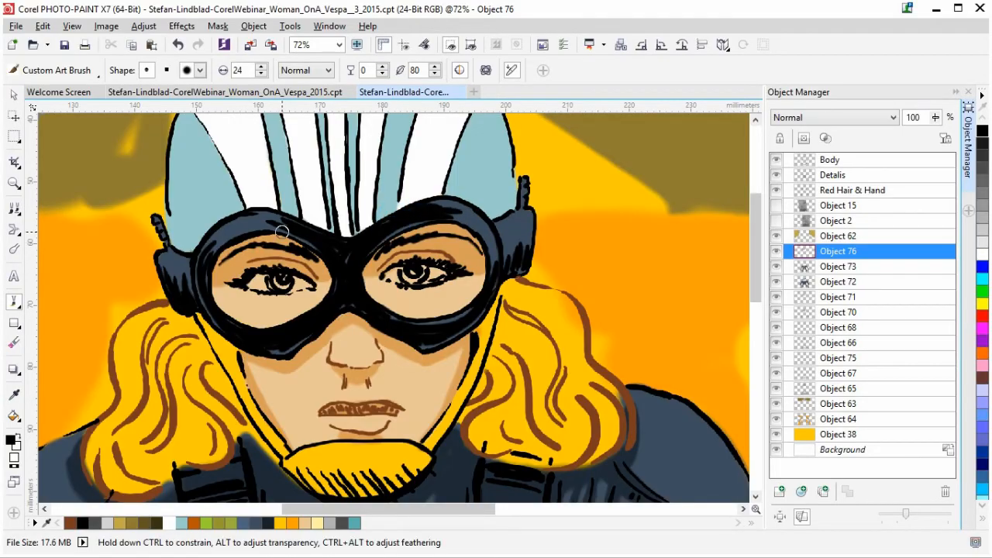
{"action": "left_click_drag", "start_coordinate": [208, 241], "coordinate": [256, 227]}
{"action": "mouse_move", "coordinate": [214, 232]}
{"action": "left_mouse_down"}
{"action": "mouse_move", "coordinate": [290, 226]}
{"action": "mouse_move", "coordinate": [198, 244]}
{"action": "left_mouse_up"}
{"action": "mouse_move", "coordinate": [294, 231]}
{"action": "left_mouse_down"}
{"action": "mouse_move", "coordinate": [225, 238]}
{"action": "mouse_move", "coordinate": [237, 233]}
{"action": "mouse_move", "coordinate": [221, 244]}
{"action": "left_mouse_up"}
{"action": "mouse_move", "coordinate": [455, 218]}
{"action": "left_mouse_down"}
{"action": "mouse_move", "coordinate": [491, 238]}
{"action": "mouse_move", "coordinate": [494, 272]}
{"action": "mouse_move", "coordinate": [470, 216]}
{"action": "mouse_move", "coordinate": [495, 266]}
{"action": "mouse_move", "coordinate": [490, 243]}
{"action": "mouse_move", "coordinate": [461, 215]}
{"action": "mouse_move", "coordinate": [482, 236]}
{"action": "mouse_move", "coordinate": [462, 224]}
{"action": "left_mouse_up"}
{"action": "mouse_move", "coordinate": [366, 248]}
{"action": "left_mouse_down"}
{"action": "mouse_move", "coordinate": [422, 220]}
{"action": "mouse_move", "coordinate": [339, 257]}
{"action": "left_mouse_up"}
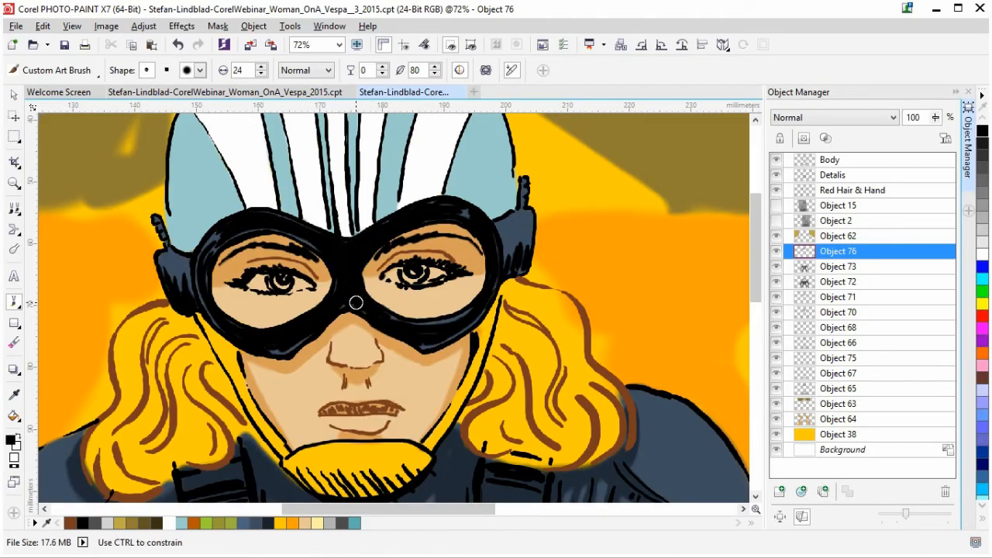
Step: Fill the remaining gaps from the nose bridge along the lower rim of the right-hand goggle lens in black
{"action": "left_click_drag", "start_coordinate": [359, 311], "coordinate": [364, 314]}
{"action": "mouse_move", "coordinate": [383, 319]}
{"action": "left_mouse_down"}
{"action": "mouse_move", "coordinate": [423, 325]}
{"action": "mouse_move", "coordinate": [474, 312]}
{"action": "mouse_move", "coordinate": [438, 338]}
{"action": "mouse_move", "coordinate": [495, 286]}
{"action": "mouse_move", "coordinate": [487, 301]}
{"action": "left_mouse_up"}
{"action": "left_click", "coordinate": [404, 323]}
Step: Darken the goggles' side pieces on both sides of the helmet with black strokes
{"action": "mouse_move", "coordinate": [516, 236]}
{"action": "left_mouse_down"}
{"action": "mouse_move", "coordinate": [502, 283]}
{"action": "mouse_move", "coordinate": [517, 229]}
{"action": "mouse_move", "coordinate": [518, 272]}
{"action": "mouse_move", "coordinate": [518, 247]}
{"action": "left_mouse_up"}
{"action": "left_click_drag", "start_coordinate": [520, 247], "coordinate": [525, 276]}
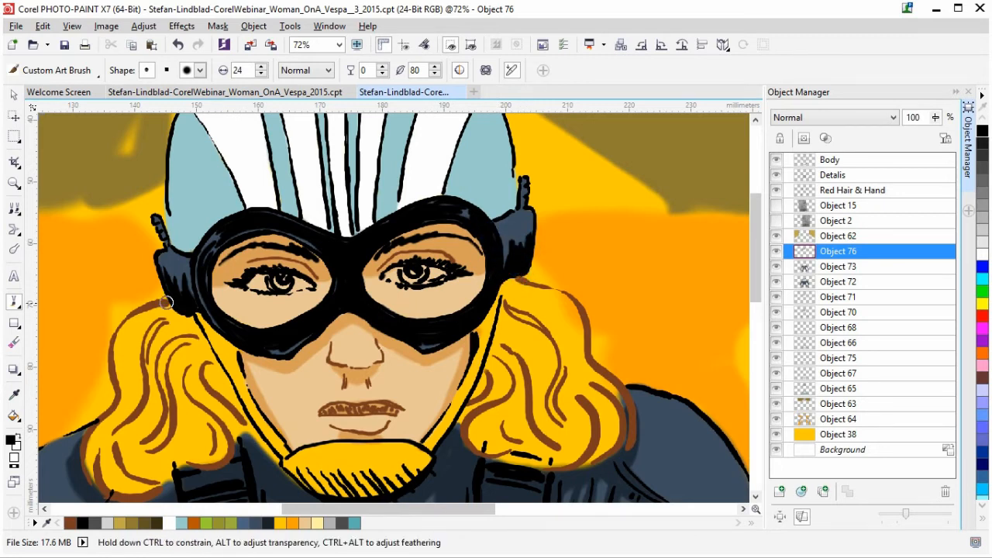
{"action": "mouse_move", "coordinate": [507, 262]}
{"action": "left_mouse_down"}
{"action": "mouse_move", "coordinate": [509, 224]}
{"action": "mouse_move", "coordinate": [519, 255]}
{"action": "mouse_move", "coordinate": [528, 244]}
{"action": "mouse_move", "coordinate": [495, 224]}
{"action": "mouse_move", "coordinate": [503, 241]}
{"action": "mouse_move", "coordinate": [499, 229]}
{"action": "mouse_move", "coordinate": [531, 212]}
{"action": "mouse_move", "coordinate": [508, 227]}
{"action": "left_mouse_up"}
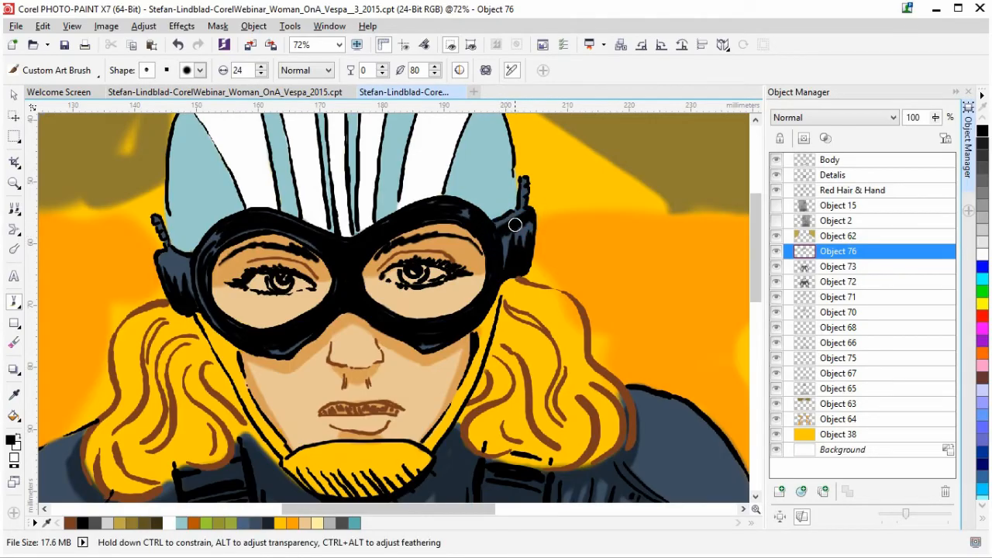
{"action": "mouse_move", "coordinate": [505, 240]}
{"action": "left_mouse_down"}
{"action": "mouse_move", "coordinate": [504, 225]}
{"action": "mouse_move", "coordinate": [496, 240]}
{"action": "mouse_move", "coordinate": [505, 233]}
{"action": "left_mouse_up"}
{"action": "mouse_move", "coordinate": [160, 254]}
{"action": "left_mouse_down"}
{"action": "mouse_move", "coordinate": [194, 263]}
{"action": "mouse_move", "coordinate": [165, 253]}
{"action": "mouse_move", "coordinate": [178, 261]}
{"action": "mouse_move", "coordinate": [166, 261]}
{"action": "mouse_move", "coordinate": [163, 276]}
{"action": "mouse_move", "coordinate": [174, 263]}
{"action": "mouse_move", "coordinate": [174, 275]}
{"action": "mouse_move", "coordinate": [185, 269]}
{"action": "mouse_move", "coordinate": [188, 301]}
{"action": "mouse_move", "coordinate": [186, 270]}
{"action": "left_mouse_up"}
{"action": "left_click_drag", "start_coordinate": [169, 263], "coordinate": [166, 259]}
{"action": "mouse_move", "coordinate": [509, 241]}
{"action": "left_mouse_down"}
{"action": "mouse_move", "coordinate": [518, 224]}
{"action": "mouse_move", "coordinate": [530, 225]}
{"action": "left_mouse_up"}
{"action": "mouse_move", "coordinate": [191, 280]}
{"action": "left_mouse_down"}
{"action": "mouse_move", "coordinate": [188, 272]}
{"action": "mouse_move", "coordinate": [170, 292]}
{"action": "left_mouse_up"}
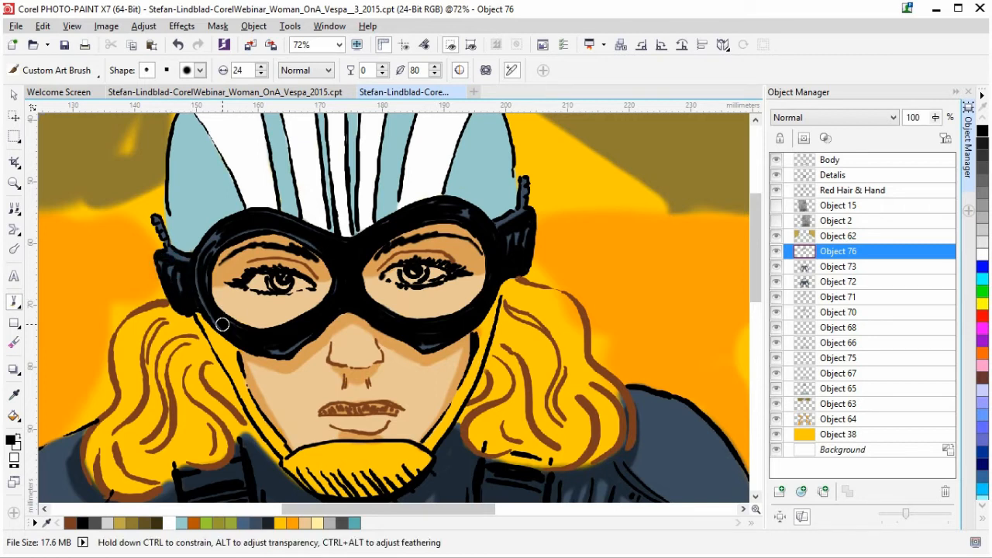
Step: Touch up the goggle frame in black around the left-hand lens, the right-hand lens's lower rim and the nose bridge
{"action": "mouse_move", "coordinate": [201, 278]}
{"action": "left_mouse_down"}
{"action": "mouse_move", "coordinate": [229, 334]}
{"action": "mouse_move", "coordinate": [267, 347]}
{"action": "mouse_move", "coordinate": [322, 324]}
{"action": "left_mouse_up"}
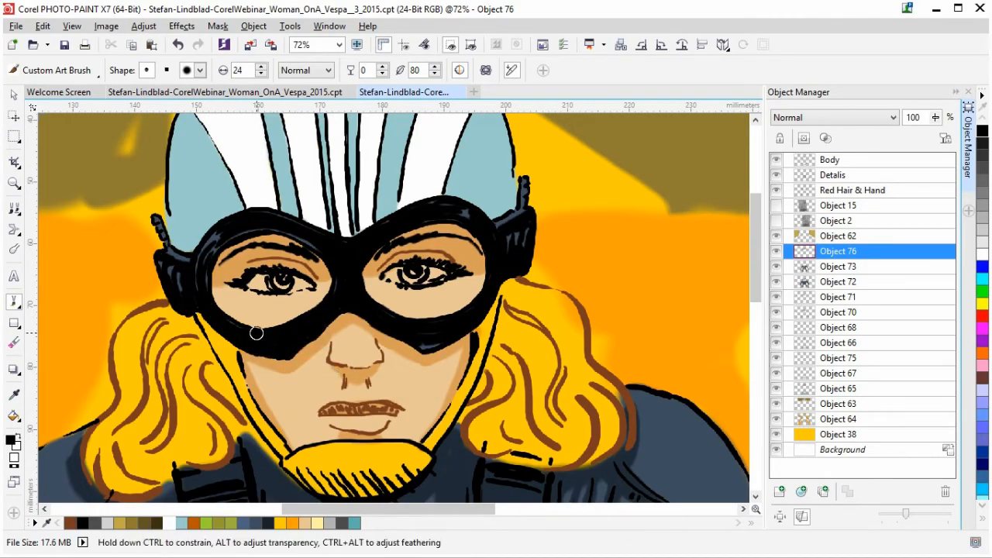
{"action": "left_click_drag", "start_coordinate": [421, 344], "coordinate": [458, 328]}
{"action": "mouse_move", "coordinate": [219, 250]}
{"action": "left_mouse_down"}
{"action": "mouse_move", "coordinate": [225, 226]}
{"action": "mouse_move", "coordinate": [286, 231]}
{"action": "left_mouse_up"}
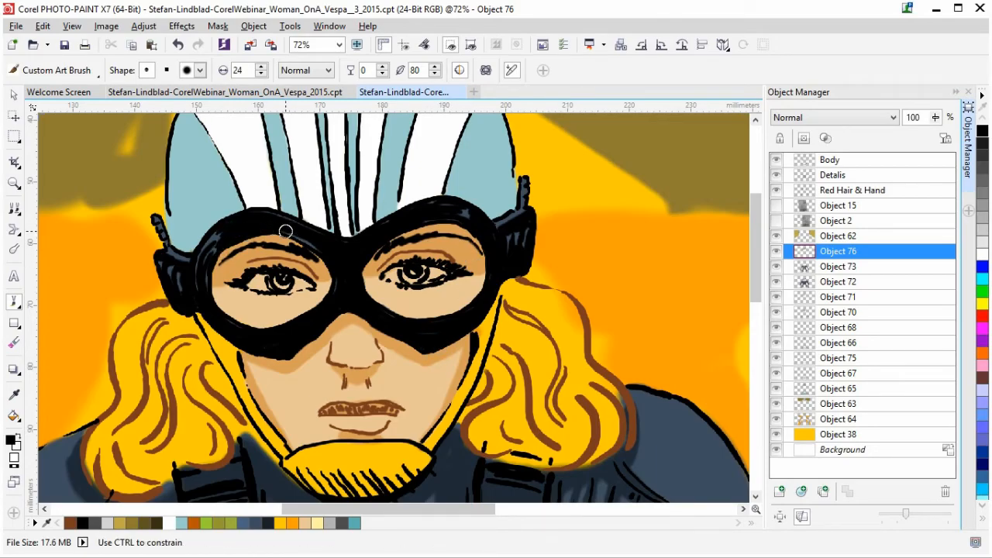
{"action": "left_click_drag", "start_coordinate": [340, 262], "coordinate": [341, 298]}
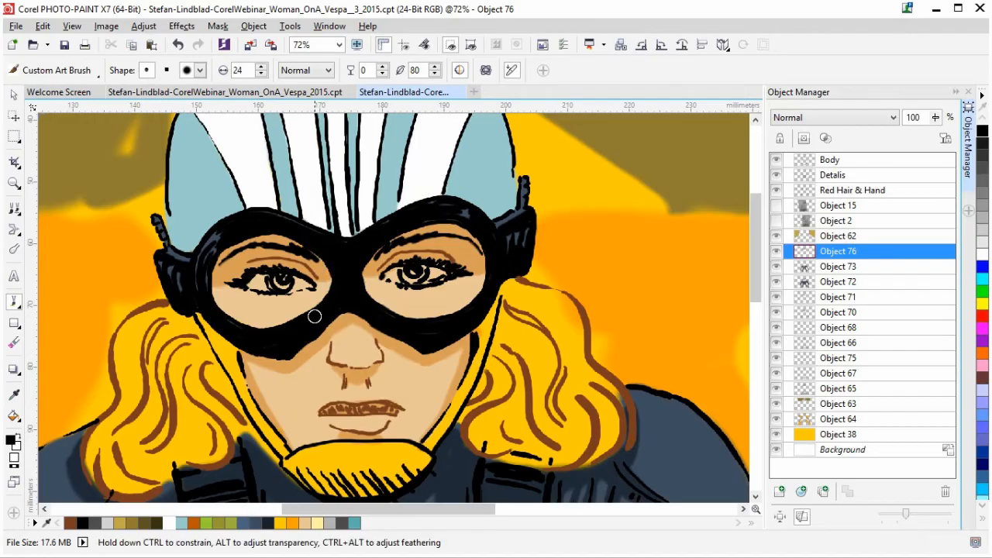
Step: Darken the left-hand goggle rim in black, then erase and repaint black along the right-hand lens's upper rim to refine its highlight
{"action": "mouse_move", "coordinate": [203, 259]}
{"action": "left_mouse_down"}
{"action": "mouse_move", "coordinate": [219, 241]}
{"action": "mouse_move", "coordinate": [205, 276]}
{"action": "left_mouse_up"}
{"action": "key", "text": "x"}
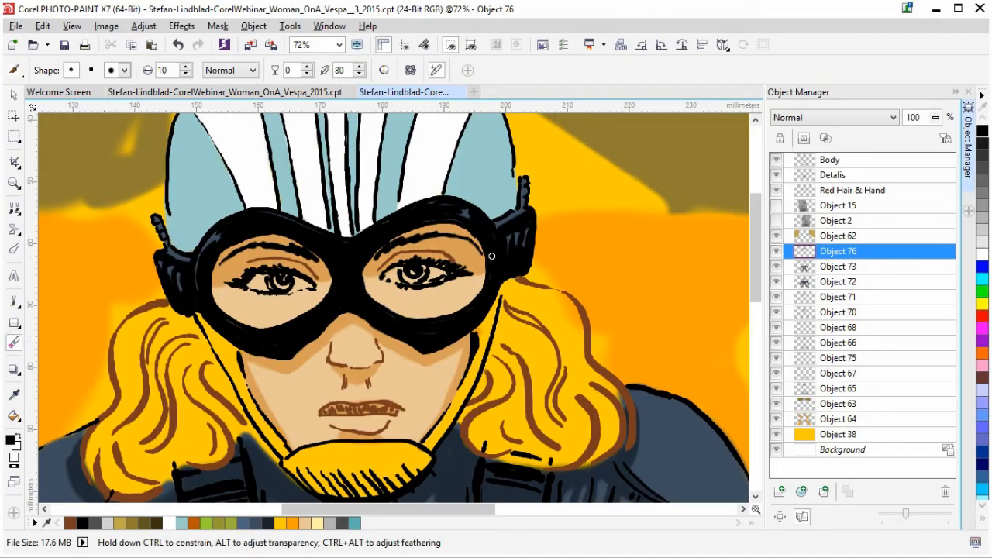
{"action": "mouse_move", "coordinate": [434, 207]}
{"action": "left_mouse_down"}
{"action": "mouse_move", "coordinate": [445, 209]}
{"action": "mouse_move", "coordinate": [470, 218]}
{"action": "mouse_move", "coordinate": [465, 210]}
{"action": "mouse_move", "coordinate": [487, 234]}
{"action": "mouse_move", "coordinate": [454, 209]}
{"action": "mouse_move", "coordinate": [484, 227]}
{"action": "left_mouse_up"}
{"action": "left_click_drag", "start_coordinate": [443, 208], "coordinate": [476, 219]}
{"action": "left_click_drag", "start_coordinate": [454, 208], "coordinate": [480, 225]}
{"action": "key", "text": "p"}
{"action": "mouse_move", "coordinate": [454, 216]}
{"action": "left_mouse_down"}
{"action": "mouse_move", "coordinate": [484, 229]}
{"action": "mouse_move", "coordinate": [468, 209]}
{"action": "mouse_move", "coordinate": [412, 205]}
{"action": "mouse_move", "coordinate": [423, 201]}
{"action": "mouse_move", "coordinate": [399, 229]}
{"action": "mouse_move", "coordinate": [423, 217]}
{"action": "left_mouse_up"}
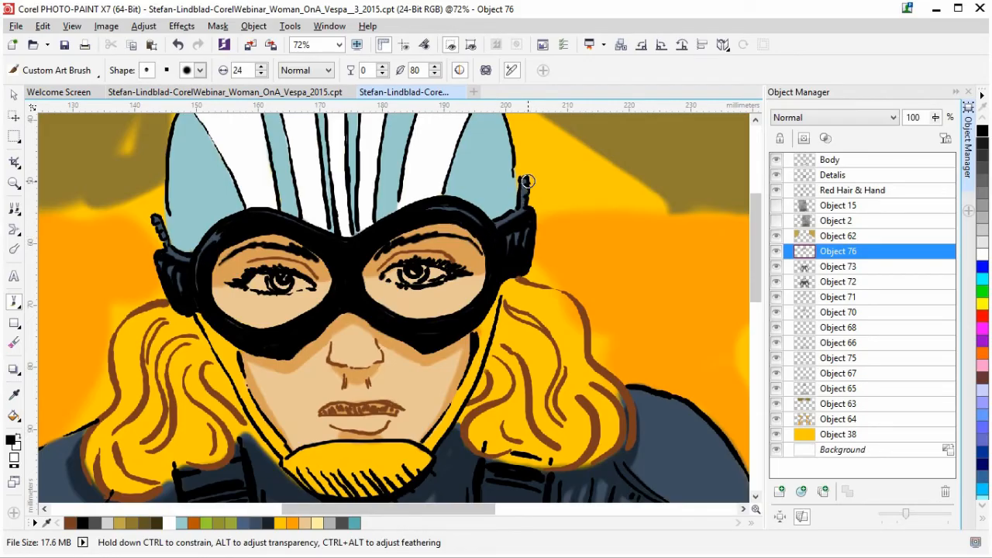
Step: Darken the strap ends beside the helmet and thicken the chin straps along both sides of the face in black
{"action": "left_click_drag", "start_coordinate": [523, 180], "coordinate": [526, 204]}
{"action": "left_click_drag", "start_coordinate": [155, 221], "coordinate": [168, 261]}
{"action": "left_click_drag", "start_coordinate": [198, 317], "coordinate": [231, 358]}
{"action": "left_click_drag", "start_coordinate": [199, 313], "coordinate": [270, 438]}
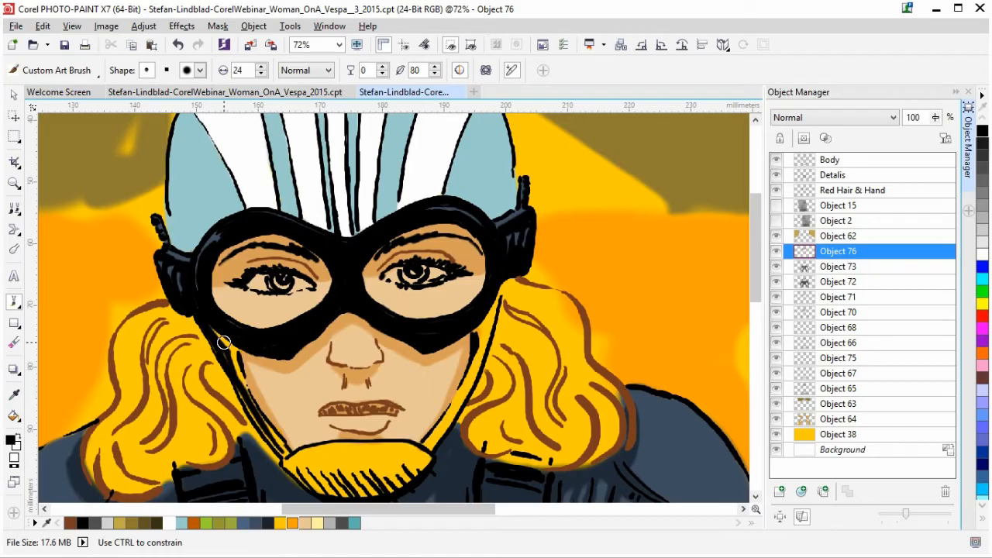
{"action": "left_click_drag", "start_coordinate": [236, 358], "coordinate": [251, 399]}
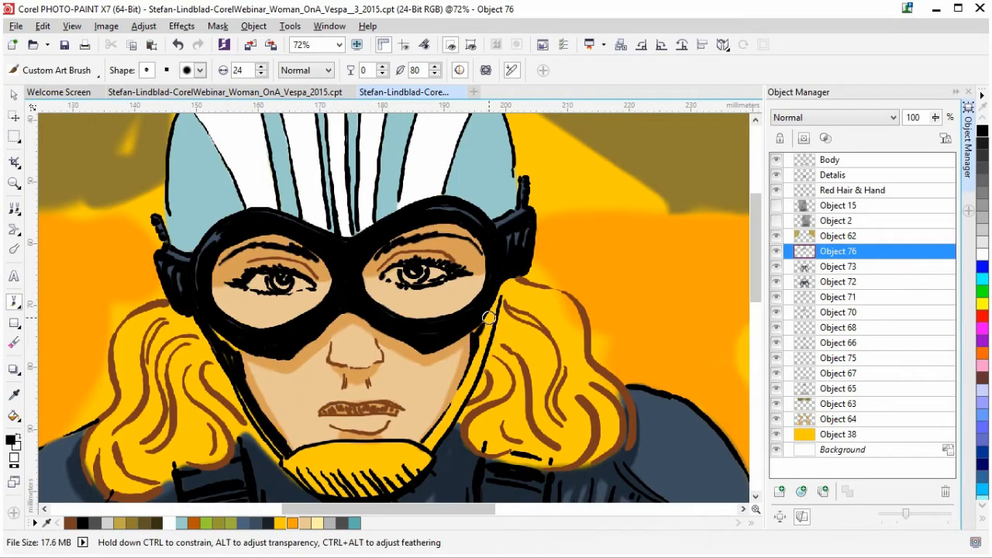
{"action": "mouse_move", "coordinate": [494, 302]}
{"action": "left_mouse_down"}
{"action": "mouse_move", "coordinate": [496, 290]}
{"action": "mouse_move", "coordinate": [455, 403]}
{"action": "left_mouse_up"}
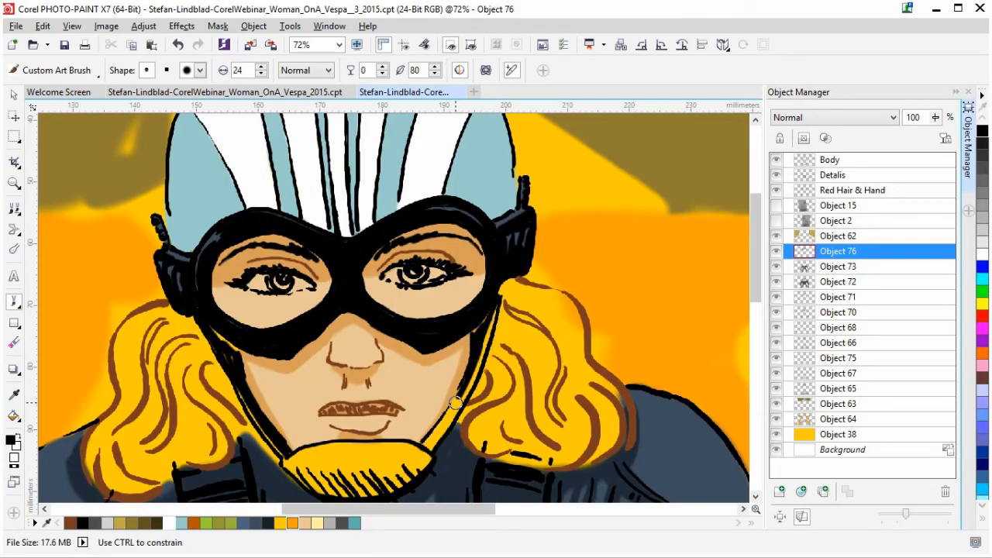
{"action": "left_click_drag", "start_coordinate": [423, 442], "coordinate": [428, 435]}
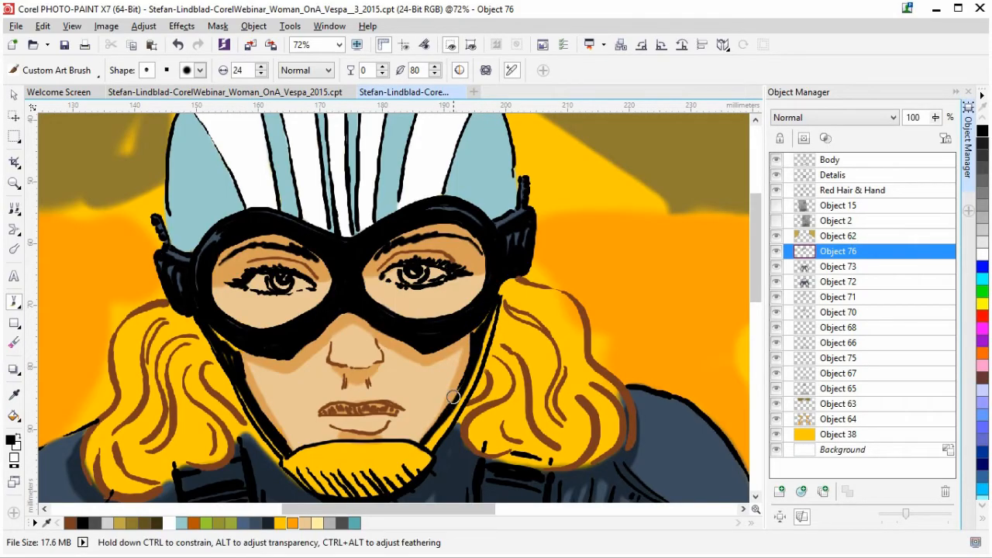
Step: Fill the hatched lower half of the chin guard with dense black strokes, leaving a ragged upper edge
{"action": "left_click_drag", "start_coordinate": [302, 473], "coordinate": [349, 493]}
{"action": "left_click", "coordinate": [348, 493]}
{"action": "left_click_drag", "start_coordinate": [756, 279], "coordinate": [756, 304]}
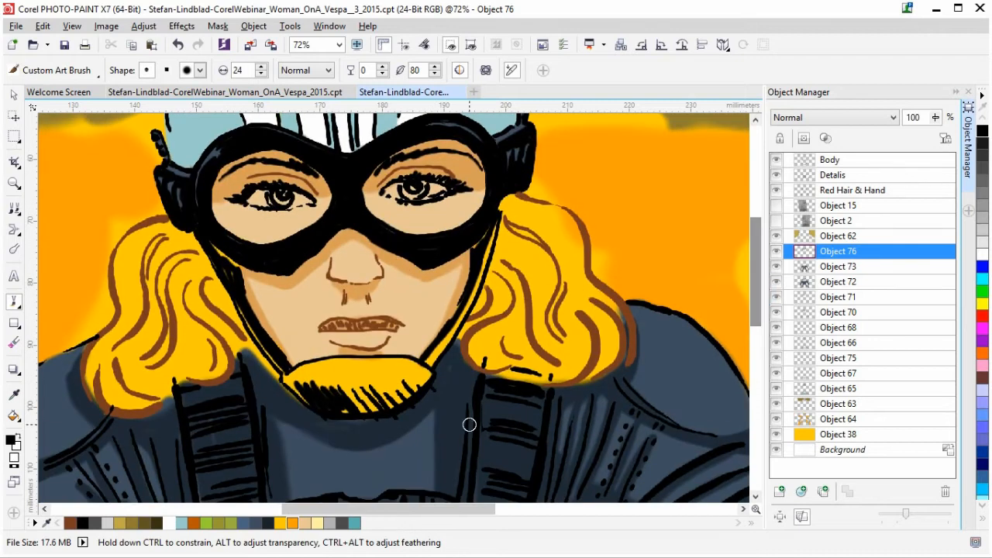
{"action": "left_click", "coordinate": [348, 387]}
{"action": "left_click", "coordinate": [351, 386]}
{"action": "mouse_move", "coordinate": [352, 386]}
{"action": "left_mouse_down"}
{"action": "mouse_move", "coordinate": [414, 385]}
{"action": "mouse_move", "coordinate": [420, 395]}
{"action": "mouse_move", "coordinate": [400, 378]}
{"action": "mouse_move", "coordinate": [324, 396]}
{"action": "mouse_move", "coordinate": [301, 397]}
{"action": "mouse_move", "coordinate": [288, 380]}
{"action": "left_mouse_up"}
{"action": "left_click_drag", "start_coordinate": [422, 381], "coordinate": [427, 379]}
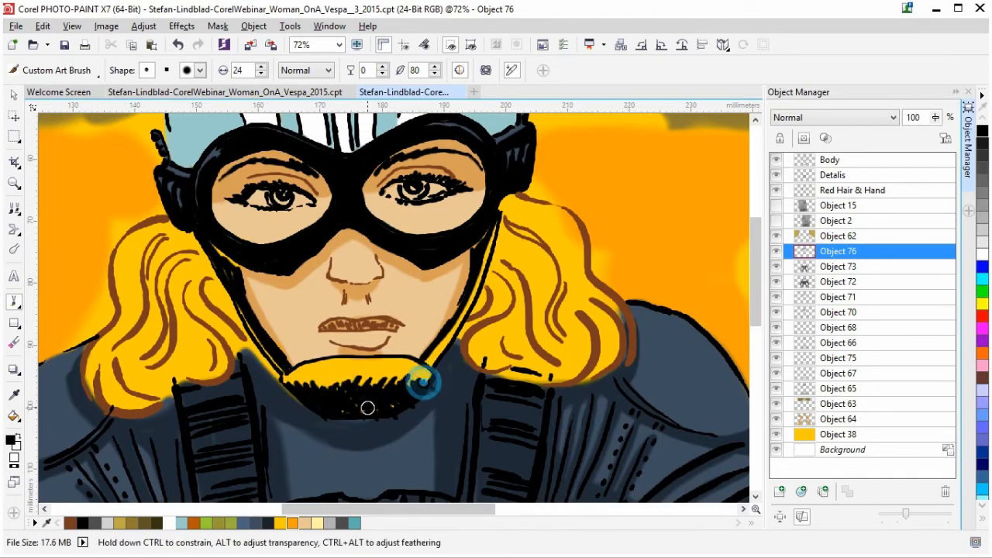
Step: Fill the yellow gaps in both chin straps with slate blue on Object 72
{"action": "left_click", "coordinate": [869, 288]}
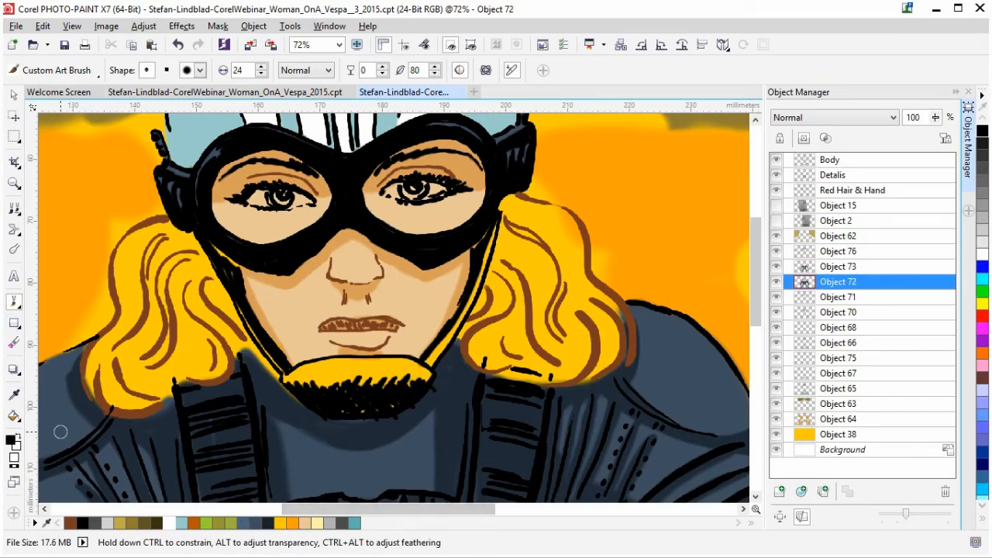
{"action": "left_click", "coordinate": [243, 524]}
{"action": "left_click_drag", "start_coordinate": [258, 357], "coordinate": [296, 400]}
{"action": "mouse_move", "coordinate": [456, 344]}
{"action": "left_mouse_down"}
{"action": "mouse_move", "coordinate": [445, 349]}
{"action": "mouse_move", "coordinate": [495, 226]}
{"action": "mouse_move", "coordinate": [450, 335]}
{"action": "mouse_move", "coordinate": [470, 276]}
{"action": "left_mouse_up"}
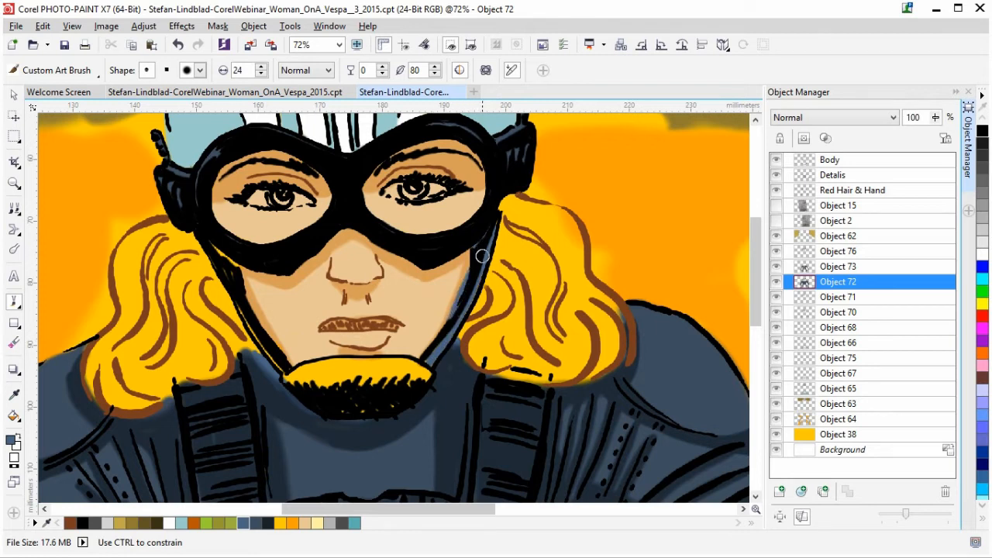
{"action": "left_click_drag", "start_coordinate": [221, 254], "coordinate": [245, 312]}
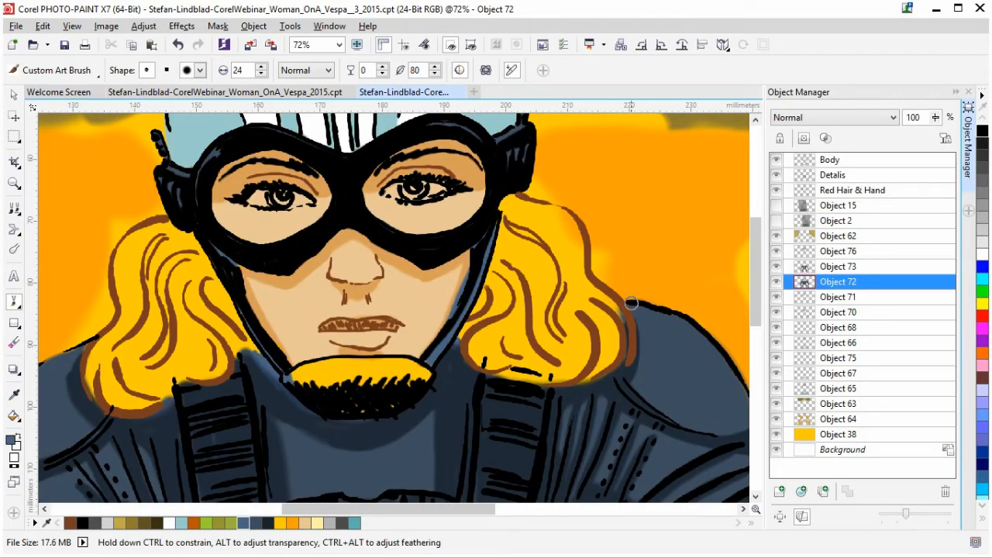
Step: Shade both chin straps with slate blue on the multiplied Object 73
{"action": "left_click", "coordinate": [838, 267]}
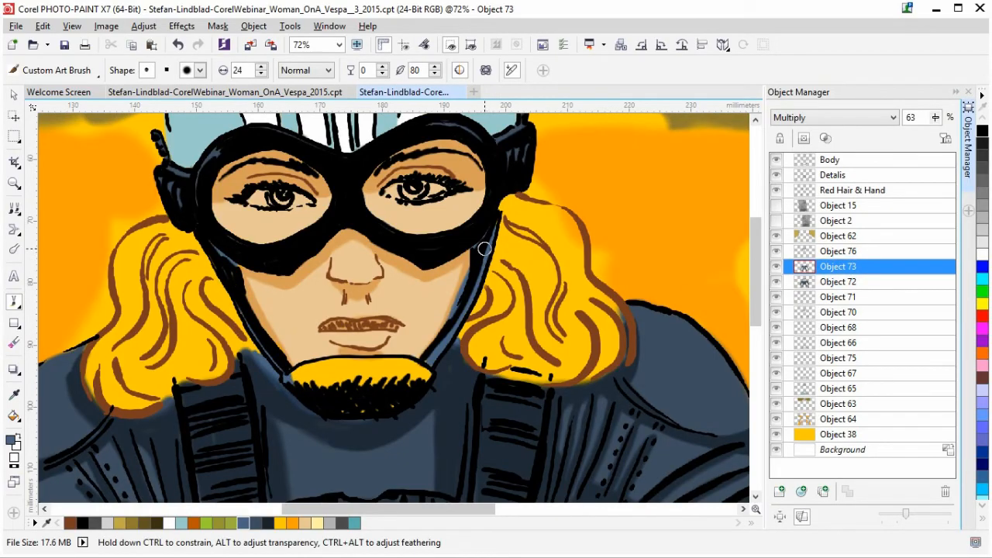
{"action": "mouse_move", "coordinate": [480, 248]}
{"action": "left_mouse_down"}
{"action": "mouse_move", "coordinate": [491, 222]}
{"action": "mouse_move", "coordinate": [480, 269]}
{"action": "mouse_move", "coordinate": [490, 238]}
{"action": "left_mouse_up"}
{"action": "left_click_drag", "start_coordinate": [460, 319], "coordinate": [426, 365]}
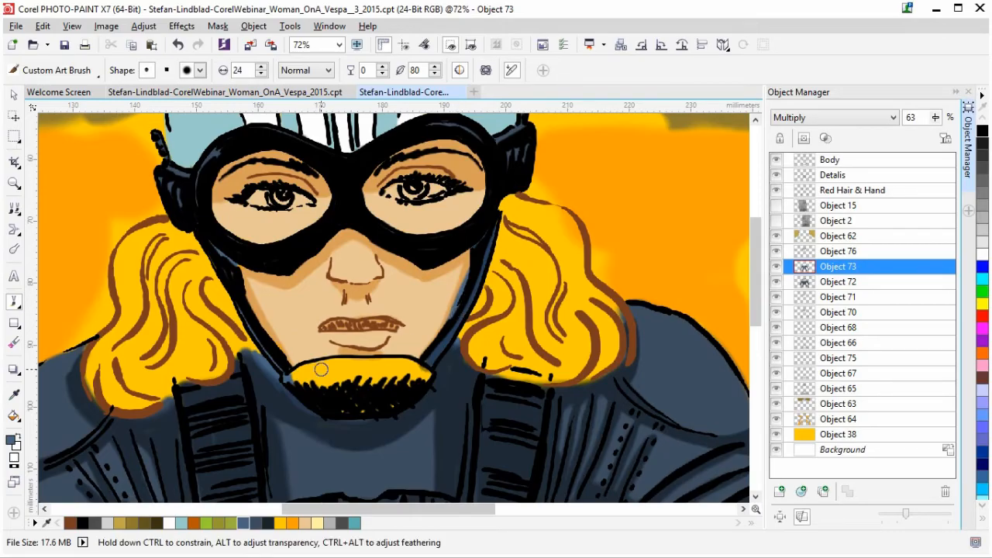
{"action": "mouse_move", "coordinate": [294, 379]}
{"action": "left_mouse_down"}
{"action": "mouse_move", "coordinate": [242, 312]}
{"action": "mouse_move", "coordinate": [216, 256]}
{"action": "mouse_move", "coordinate": [233, 266]}
{"action": "left_mouse_up"}
Step: Erase the slate blue spill along the inner edge of the right-hand chin strap on Object 72
{"action": "left_click", "coordinate": [14, 343]}
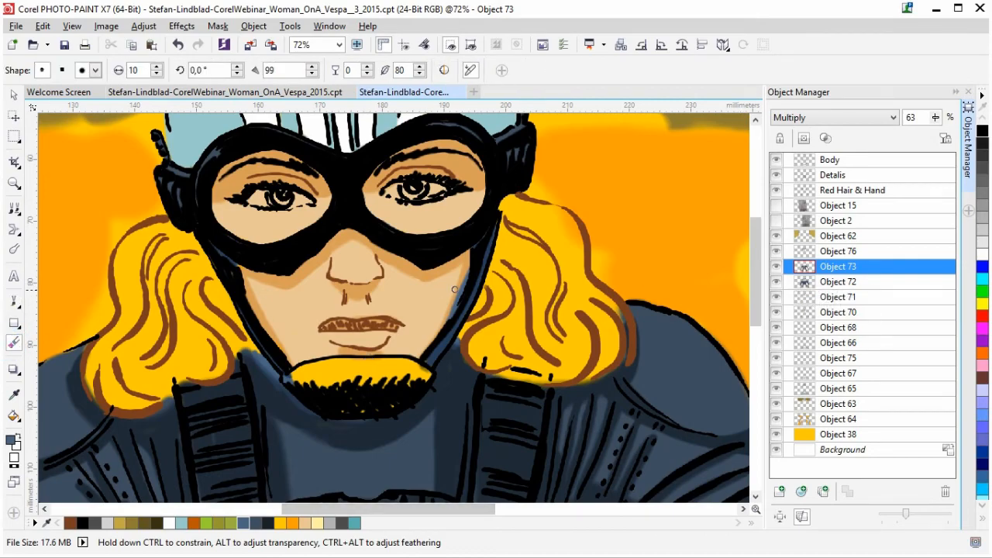
{"action": "left_click", "coordinate": [845, 282]}
{"action": "mouse_move", "coordinate": [470, 267]}
{"action": "left_mouse_down"}
{"action": "mouse_move", "coordinate": [442, 326]}
{"action": "mouse_move", "coordinate": [462, 281]}
{"action": "mouse_move", "coordinate": [454, 306]}
{"action": "left_mouse_up"}
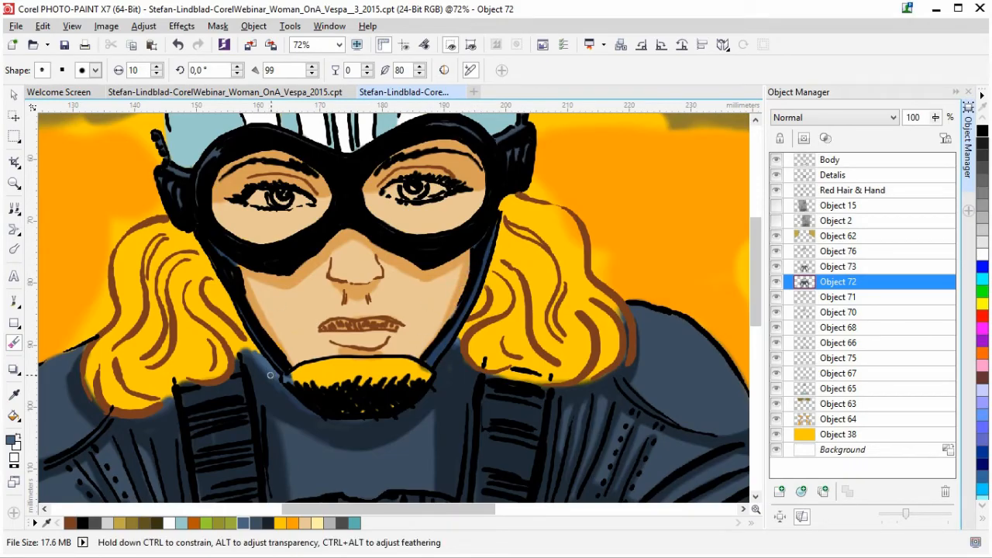
Step: Touch up the slate blue base and shadow around the collar, chin straps and hair ends, using Object 72 and Object 73
{"action": "left_click", "coordinate": [14, 301]}
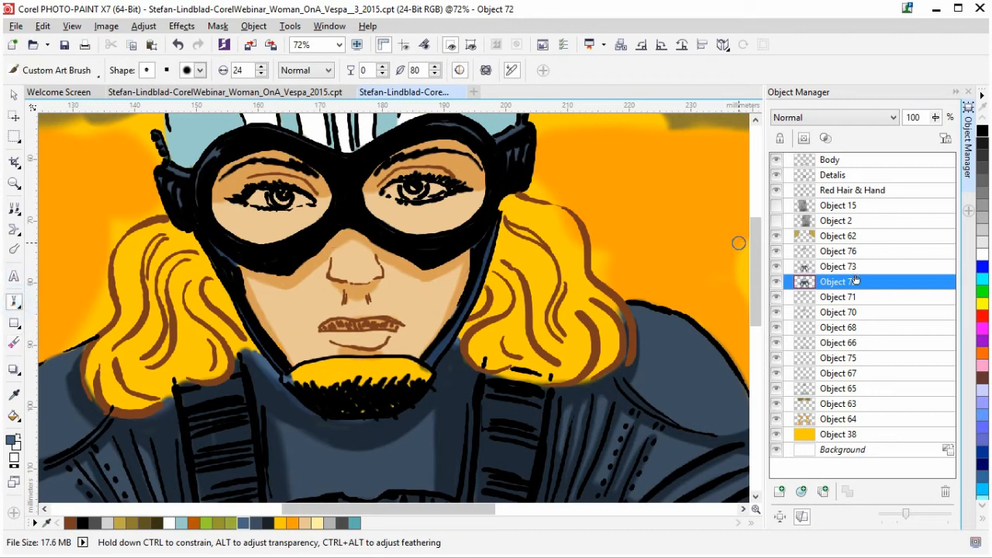
{"action": "left_click", "coordinate": [864, 268]}
{"action": "mouse_move", "coordinate": [251, 363]}
{"action": "left_mouse_down"}
{"action": "mouse_move", "coordinate": [250, 354]}
{"action": "mouse_move", "coordinate": [266, 362]}
{"action": "mouse_move", "coordinate": [315, 414]}
{"action": "mouse_move", "coordinate": [262, 364]}
{"action": "left_mouse_up"}
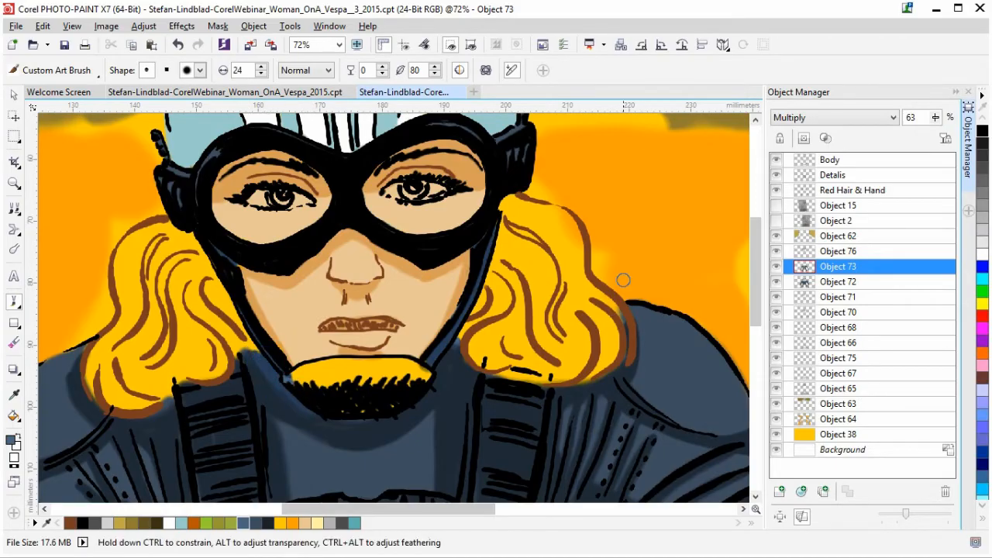
{"action": "left_click", "coordinate": [858, 286]}
{"action": "mouse_move", "coordinate": [257, 370]}
{"action": "left_mouse_down"}
{"action": "mouse_move", "coordinate": [255, 360]}
{"action": "mouse_move", "coordinate": [287, 390]}
{"action": "left_mouse_up"}
{"action": "left_click_drag", "start_coordinate": [858, 282], "coordinate": [853, 267]}
{"action": "left_click_drag", "start_coordinate": [258, 366], "coordinate": [278, 384]}
{"action": "left_click_drag", "start_coordinate": [439, 351], "coordinate": [457, 350]}
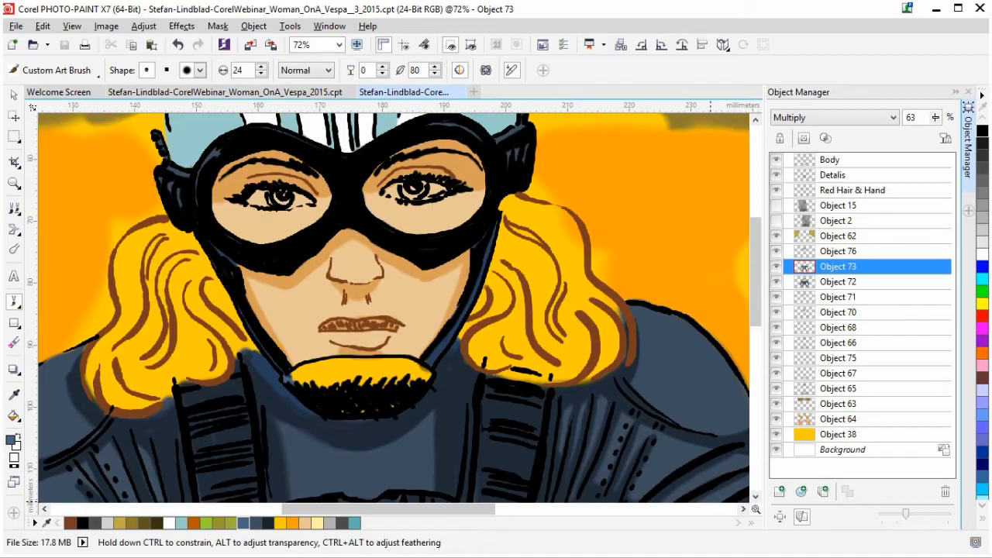
{"action": "left_click", "coordinate": [845, 283]}
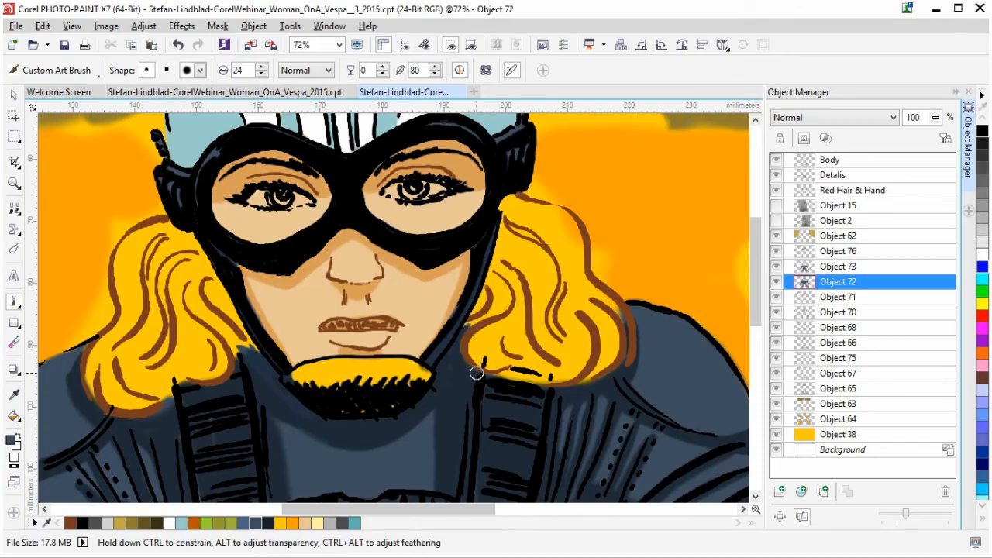
{"action": "left_click_drag", "start_coordinate": [169, 403], "coordinate": [161, 391]}
Step: Erase stray paint along the inner edges of the chin straps, on Object 73 at the left and Object 72 at the right
{"action": "left_click", "coordinate": [14, 342]}
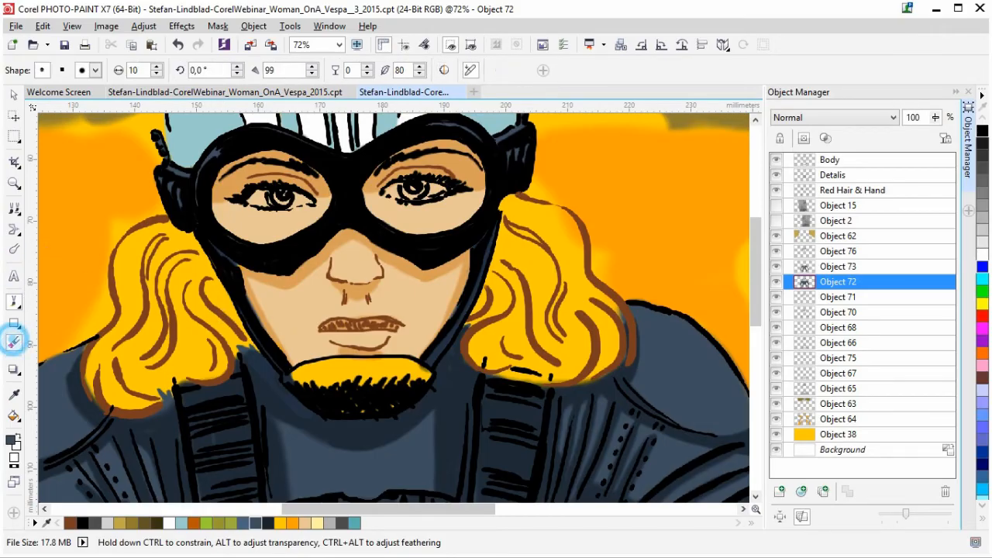
{"action": "left_click", "coordinate": [853, 267]}
{"action": "mouse_move", "coordinate": [254, 298]}
{"action": "left_mouse_down"}
{"action": "mouse_move", "coordinate": [244, 299]}
{"action": "mouse_move", "coordinate": [268, 327]}
{"action": "mouse_move", "coordinate": [247, 288]}
{"action": "mouse_move", "coordinate": [261, 313]}
{"action": "left_mouse_up"}
{"action": "left_click", "coordinate": [826, 283]}
{"action": "left_click_drag", "start_coordinate": [460, 299], "coordinate": [445, 324]}
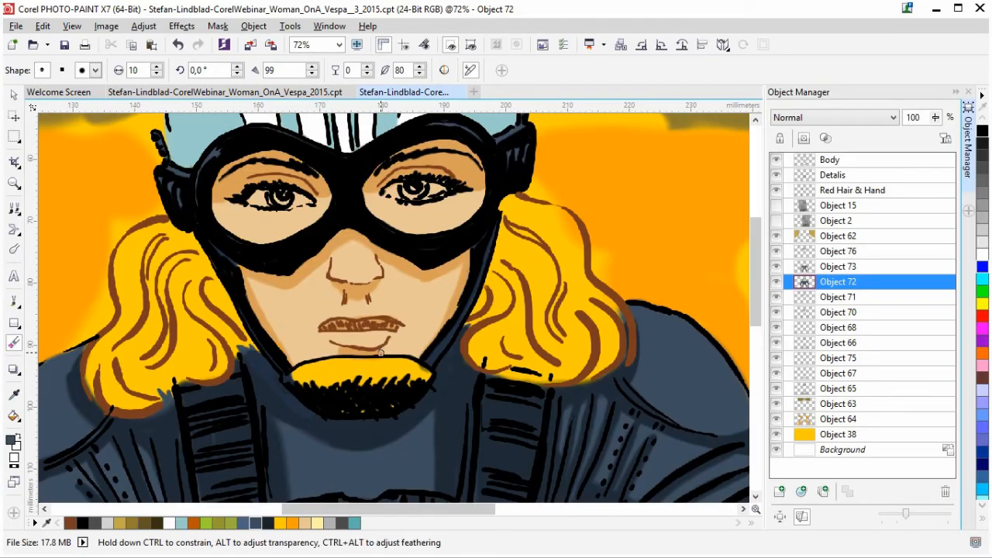
Step: Fill the yellow chin guard with dark slate blue on Object 72, including the specks between the black hatching
{"action": "left_click", "coordinate": [14, 299]}
{"action": "mouse_move", "coordinate": [327, 373]}
{"action": "left_mouse_down"}
{"action": "mouse_move", "coordinate": [373, 377]}
{"action": "mouse_move", "coordinate": [287, 391]}
{"action": "mouse_move", "coordinate": [295, 375]}
{"action": "mouse_move", "coordinate": [328, 365]}
{"action": "mouse_move", "coordinate": [403, 364]}
{"action": "mouse_move", "coordinate": [428, 376]}
{"action": "mouse_move", "coordinate": [421, 382]}
{"action": "mouse_move", "coordinate": [419, 369]}
{"action": "mouse_move", "coordinate": [389, 363]}
{"action": "mouse_move", "coordinate": [296, 375]}
{"action": "left_mouse_up"}
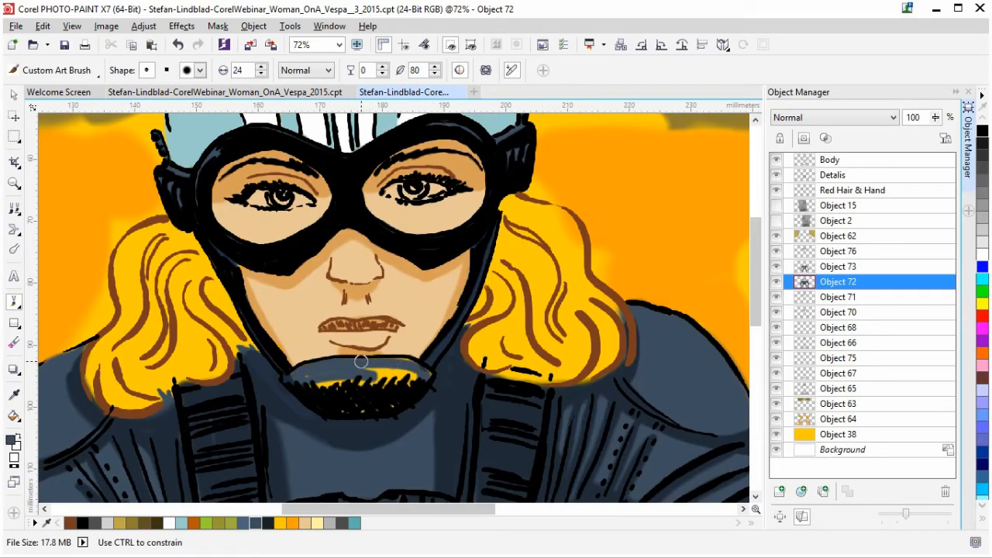
{"action": "mouse_move", "coordinate": [409, 379]}
{"action": "left_mouse_down"}
{"action": "mouse_move", "coordinate": [324, 376]}
{"action": "mouse_move", "coordinate": [416, 372]}
{"action": "mouse_move", "coordinate": [313, 382]}
{"action": "left_mouse_up"}
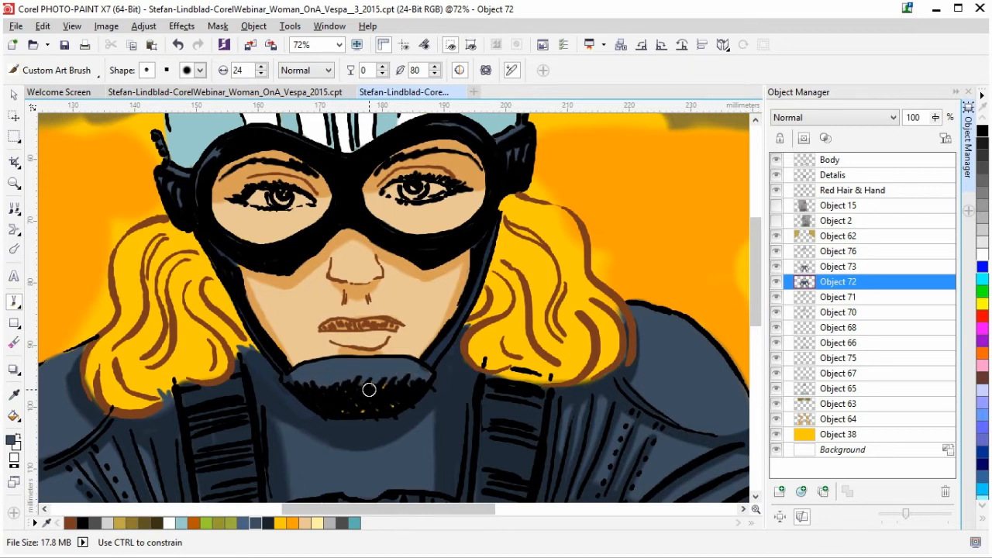
{"action": "left_click_drag", "start_coordinate": [390, 395], "coordinate": [366, 400]}
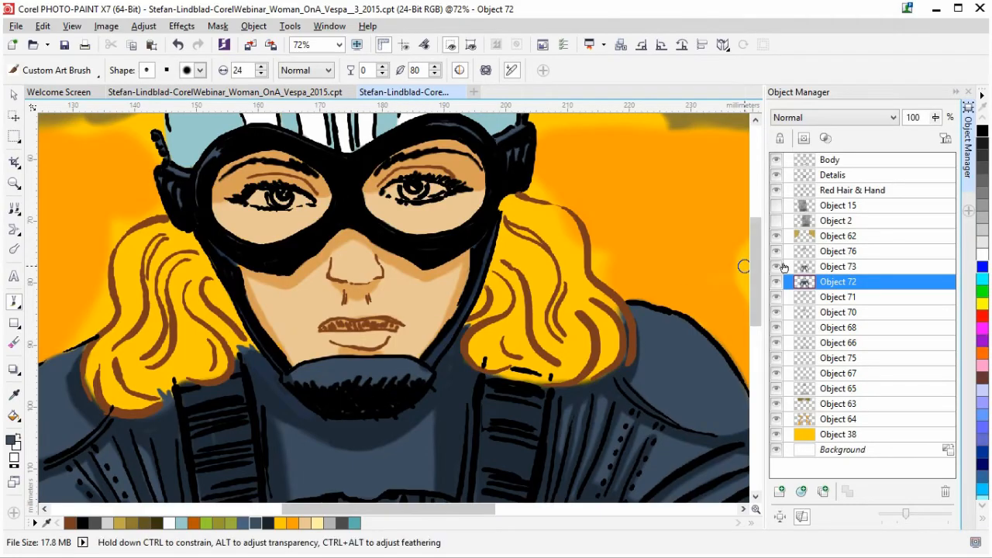
Step: Paint shadows at both ends of the chin guard on Object 73
{"action": "left_click", "coordinate": [840, 266]}
{"action": "mouse_move", "coordinate": [421, 367]}
{"action": "left_mouse_down"}
{"action": "mouse_move", "coordinate": [414, 392]}
{"action": "mouse_move", "coordinate": [423, 376]}
{"action": "left_mouse_up"}
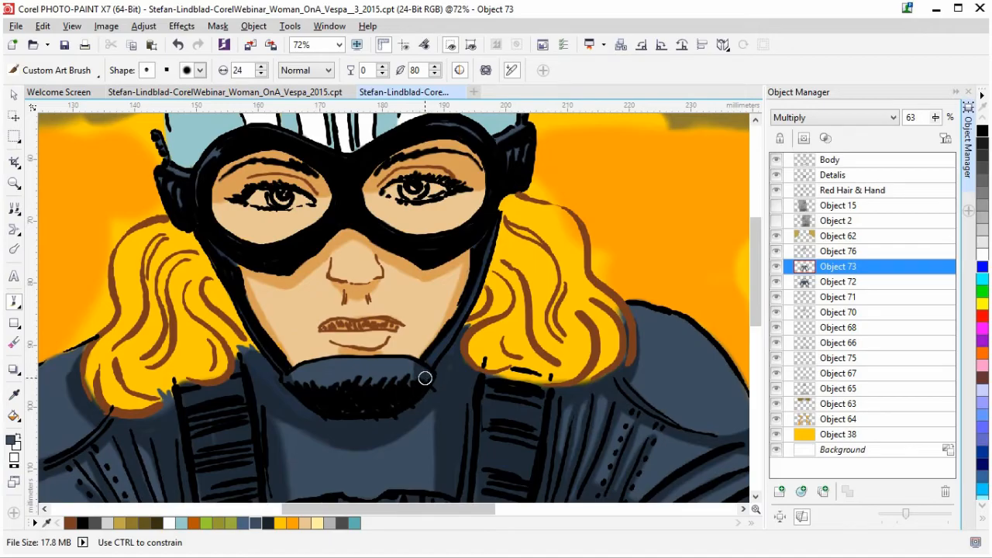
{"action": "mouse_move", "coordinate": [302, 365]}
{"action": "left_mouse_down"}
{"action": "mouse_move", "coordinate": [302, 381]}
{"action": "mouse_move", "coordinate": [292, 369]}
{"action": "mouse_move", "coordinate": [302, 385]}
{"action": "left_mouse_up"}
{"action": "left_click_drag", "start_coordinate": [427, 376], "coordinate": [418, 372]}
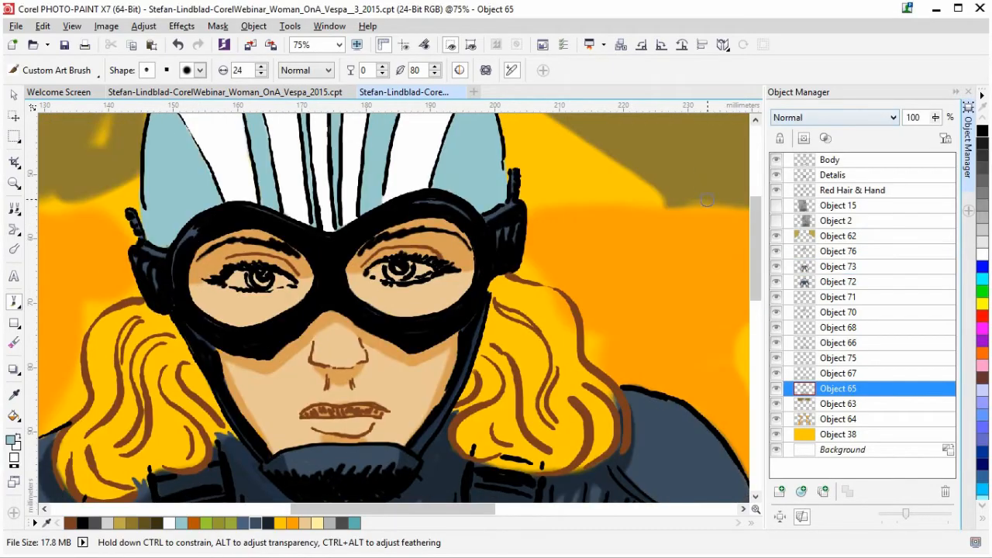
Step: Add a new object directly above Object 65 for the helmet shadows and set its merge mode to Multiply
{"action": "left_click", "coordinate": [779, 491]}
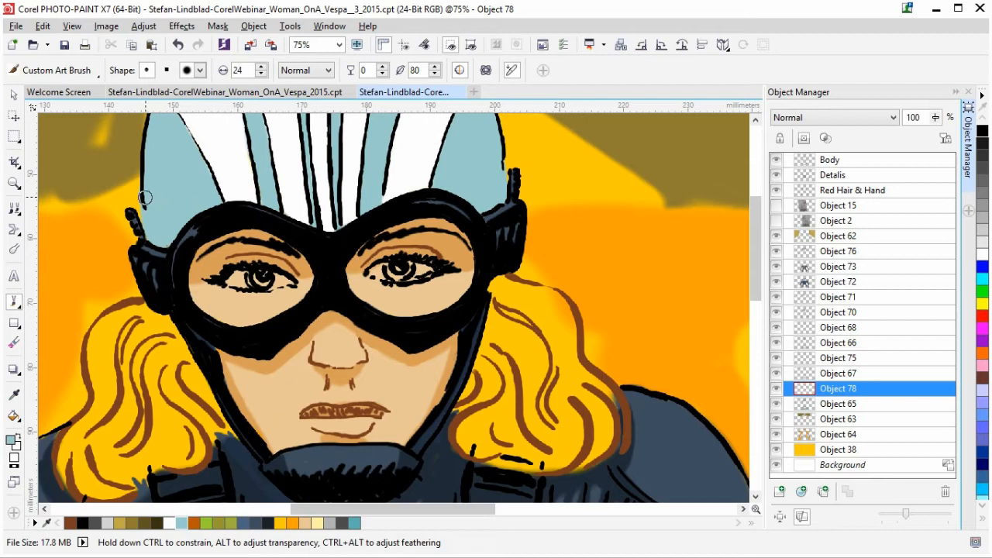
{"action": "left_click_drag", "start_coordinate": [755, 287], "coordinate": [752, 247]}
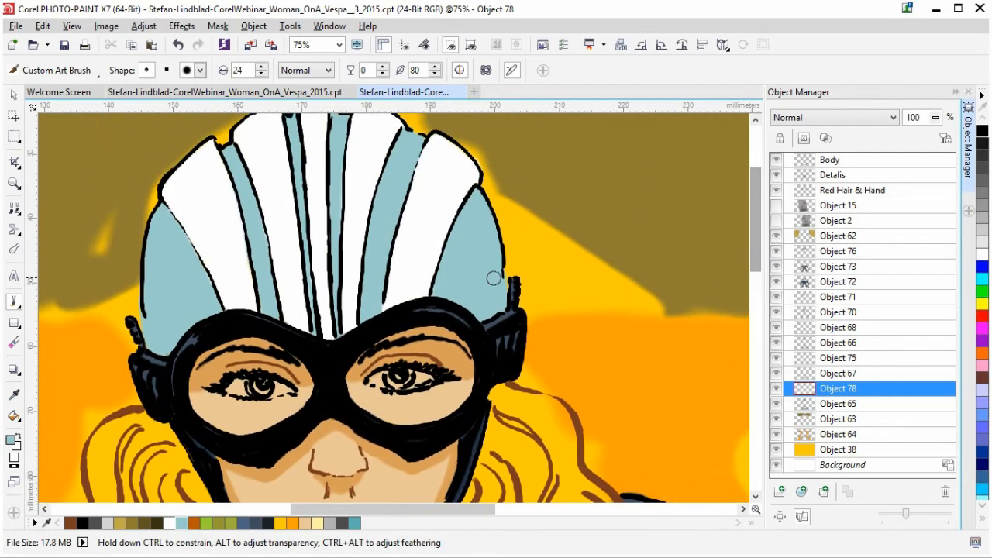
{"action": "left_click_drag", "start_coordinate": [501, 251], "coordinate": [474, 270]}
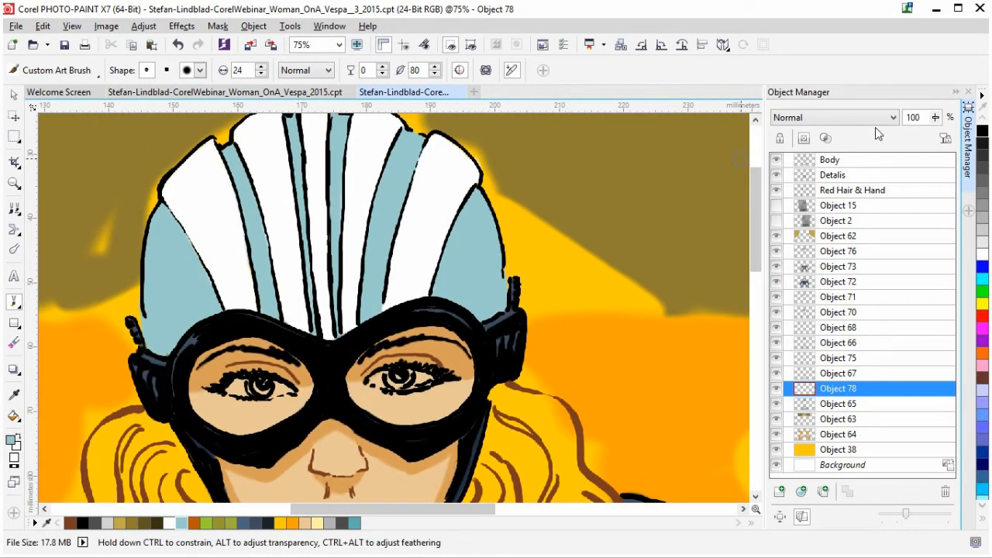
{"action": "left_click", "coordinate": [837, 117]}
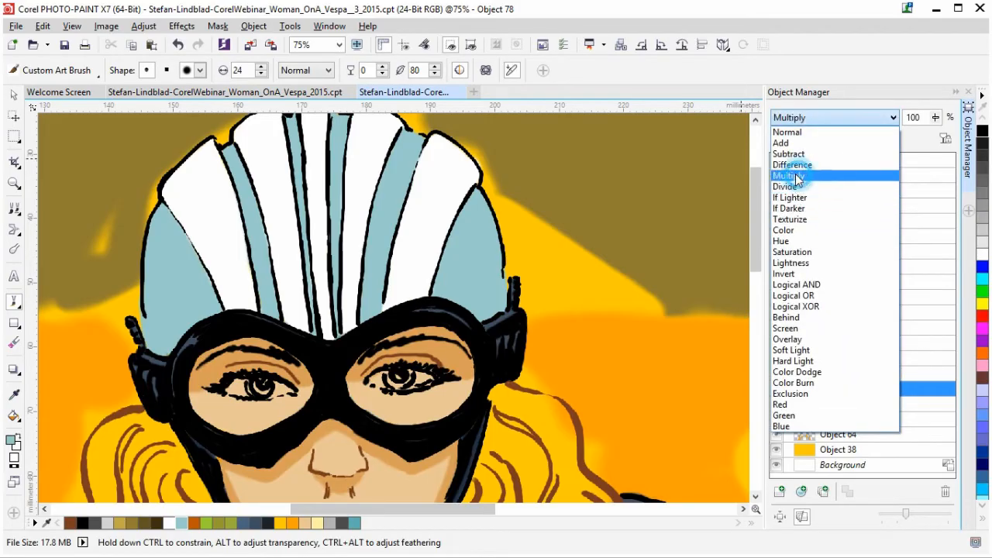
{"action": "left_click", "coordinate": [796, 178]}
Step: Paint light teal shadows across the lower parts of the helmet's left and right blue side panels
{"action": "left_click_drag", "start_coordinate": [498, 252], "coordinate": [444, 293]}
{"action": "mouse_move", "coordinate": [500, 256]}
{"action": "left_mouse_down"}
{"action": "mouse_move", "coordinate": [501, 308]}
{"action": "mouse_move", "coordinate": [499, 286]}
{"action": "mouse_move", "coordinate": [498, 312]}
{"action": "mouse_move", "coordinate": [480, 316]}
{"action": "mouse_move", "coordinate": [492, 276]}
{"action": "mouse_move", "coordinate": [475, 308]}
{"action": "left_mouse_up"}
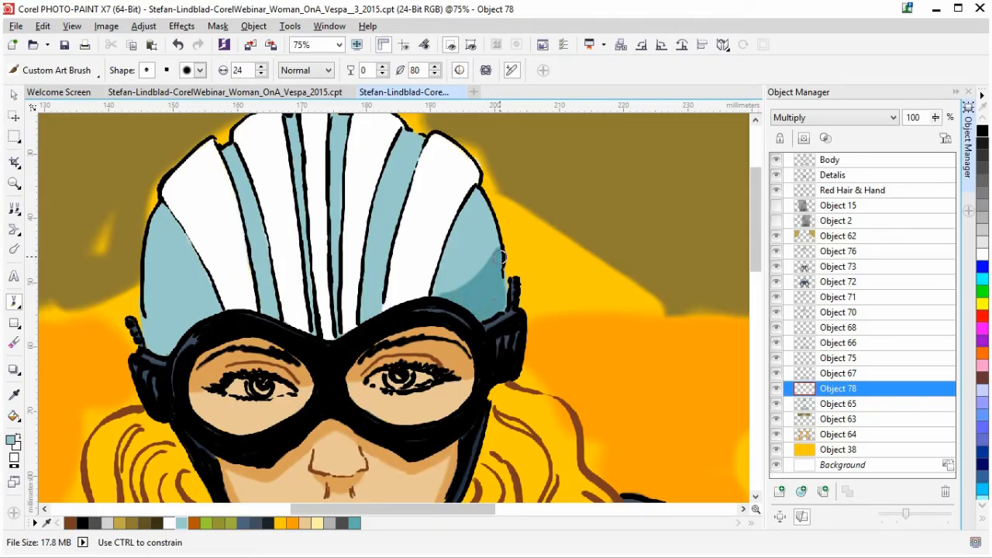
{"action": "left_click_drag", "start_coordinate": [502, 308], "coordinate": [500, 312]}
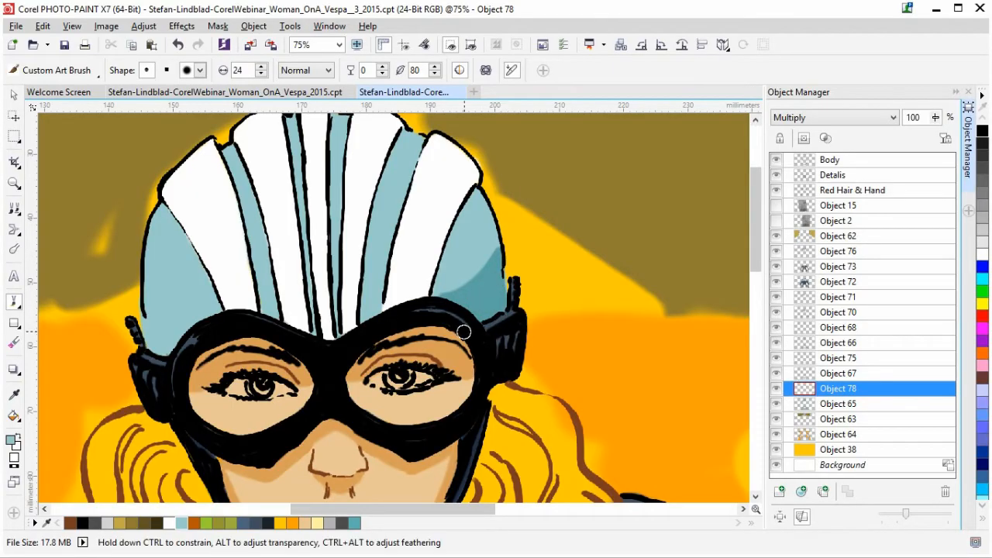
{"action": "mouse_move", "coordinate": [144, 295]}
{"action": "left_mouse_down"}
{"action": "mouse_move", "coordinate": [189, 328]}
{"action": "mouse_move", "coordinate": [149, 300]}
{"action": "mouse_move", "coordinate": [146, 335]}
{"action": "mouse_move", "coordinate": [166, 348]}
{"action": "mouse_move", "coordinate": [141, 342]}
{"action": "mouse_move", "coordinate": [163, 354]}
{"action": "mouse_move", "coordinate": [185, 331]}
{"action": "mouse_move", "coordinate": [157, 331]}
{"action": "left_mouse_up"}
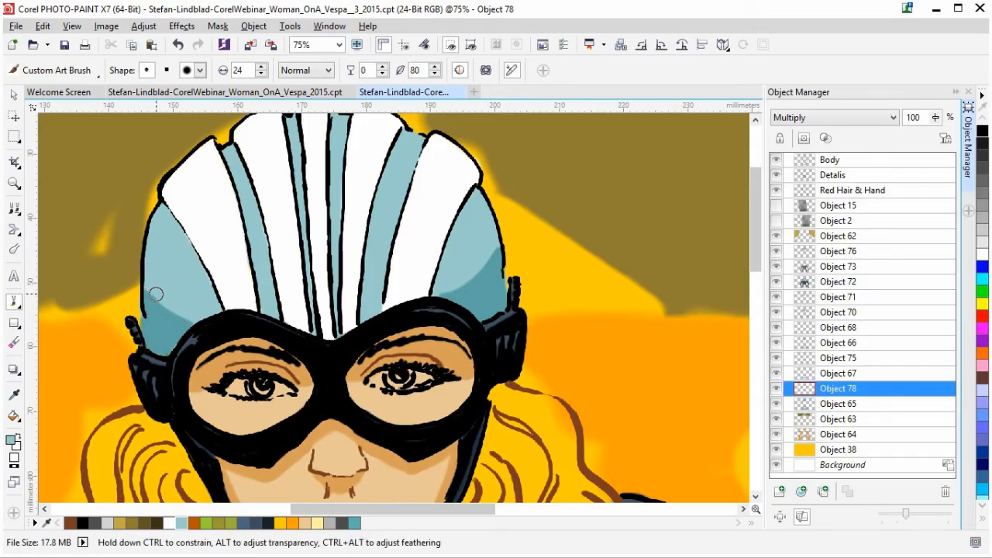
{"action": "mouse_move", "coordinate": [145, 284]}
{"action": "left_mouse_down"}
{"action": "mouse_move", "coordinate": [159, 306]}
{"action": "mouse_move", "coordinate": [190, 321]}
{"action": "mouse_move", "coordinate": [259, 324]}
{"action": "left_mouse_up"}
{"action": "left_click_drag", "start_coordinate": [500, 252], "coordinate": [431, 305]}
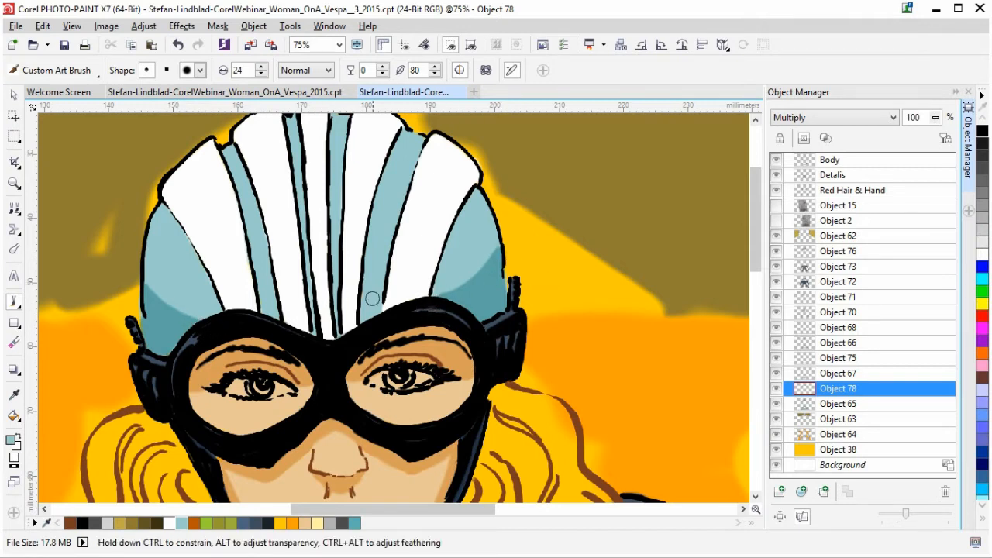
Step: Trim the helmet's side panel shadows with the Eraser and paint teal shadows on the lower parts of its blue stripes on Object 78
{"action": "left_click", "coordinate": [14, 342]}
{"action": "mouse_move", "coordinate": [481, 261]}
{"action": "left_mouse_down"}
{"action": "mouse_move", "coordinate": [510, 216]}
{"action": "mouse_move", "coordinate": [483, 258]}
{"action": "mouse_move", "coordinate": [434, 297]}
{"action": "mouse_move", "coordinate": [497, 235]}
{"action": "left_mouse_up"}
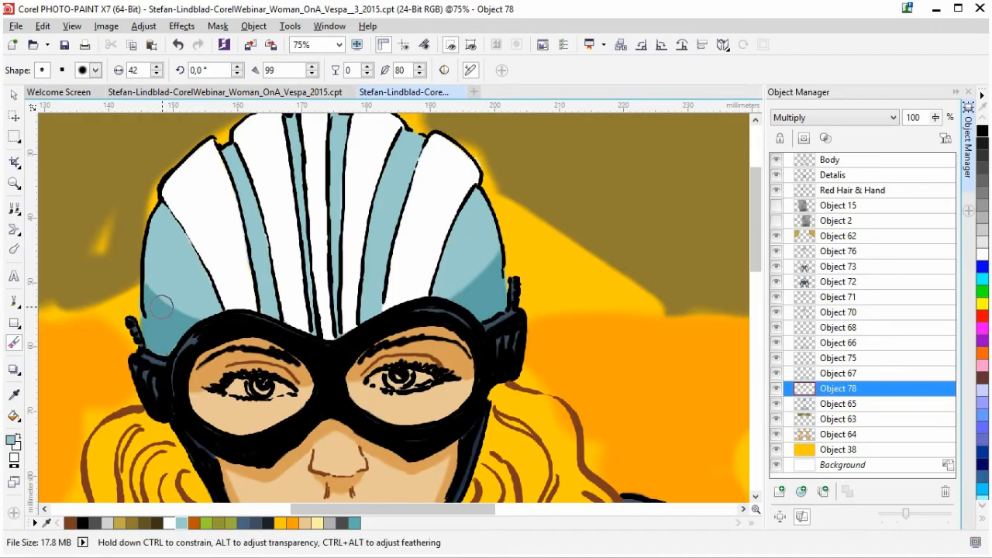
{"action": "left_click", "coordinate": [15, 303]}
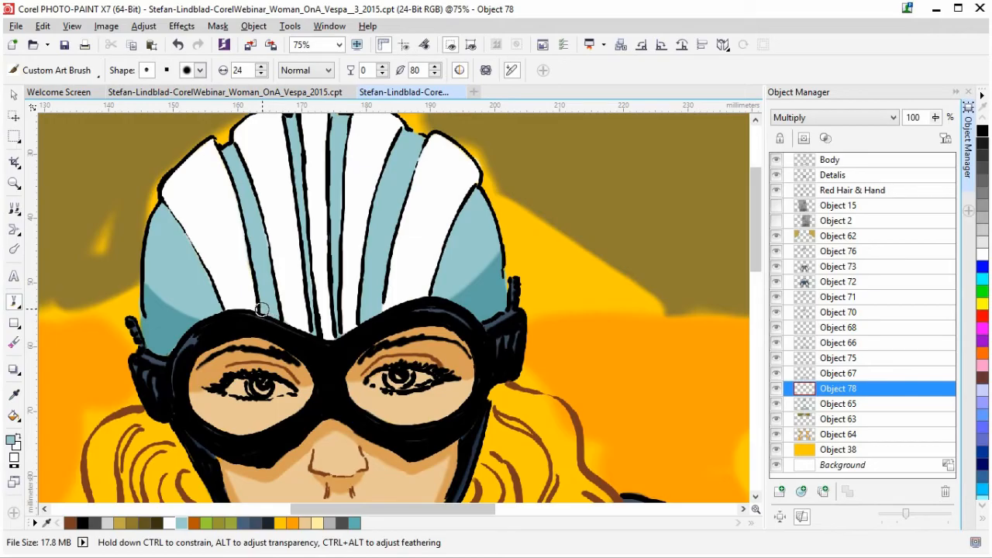
{"action": "mouse_move", "coordinate": [254, 278]}
{"action": "left_mouse_down"}
{"action": "mouse_move", "coordinate": [272, 315]}
{"action": "mouse_move", "coordinate": [263, 314]}
{"action": "left_mouse_up"}
{"action": "left_click_drag", "start_coordinate": [223, 151], "coordinate": [265, 293]}
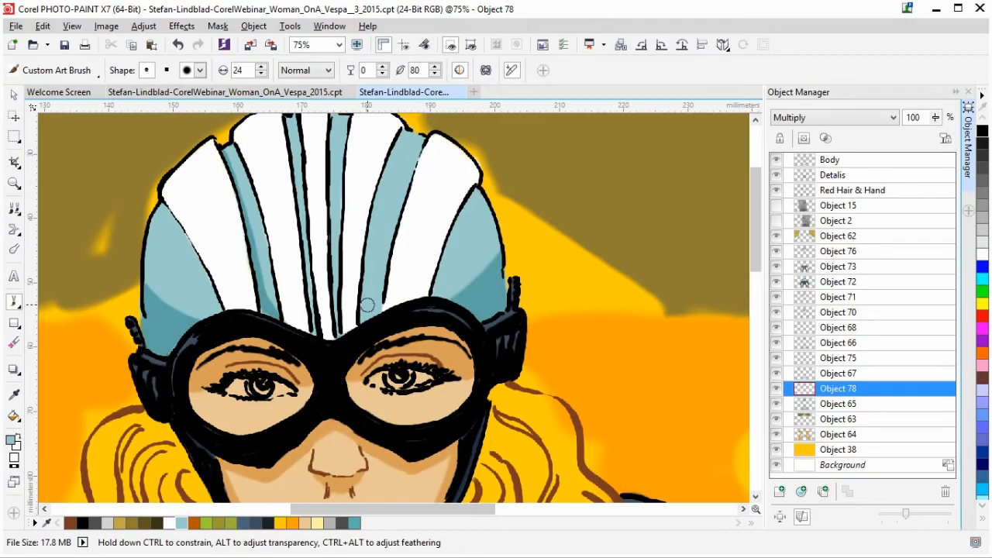
{"action": "mouse_move", "coordinate": [377, 312]}
{"action": "left_mouse_down"}
{"action": "mouse_move", "coordinate": [400, 207]}
{"action": "mouse_move", "coordinate": [395, 226]}
{"action": "left_mouse_up"}
{"action": "mouse_move", "coordinate": [381, 290]}
{"action": "left_mouse_down"}
{"action": "mouse_move", "coordinate": [386, 273]}
{"action": "mouse_move", "coordinate": [363, 318]}
{"action": "mouse_move", "coordinate": [370, 309]}
{"action": "mouse_move", "coordinate": [364, 317]}
{"action": "mouse_move", "coordinate": [334, 259]}
{"action": "mouse_move", "coordinate": [333, 332]}
{"action": "left_mouse_up"}
{"action": "mouse_move", "coordinate": [332, 256]}
{"action": "left_mouse_down"}
{"action": "mouse_move", "coordinate": [327, 268]}
{"action": "mouse_move", "coordinate": [308, 259]}
{"action": "mouse_move", "coordinate": [316, 332]}
{"action": "left_mouse_up"}
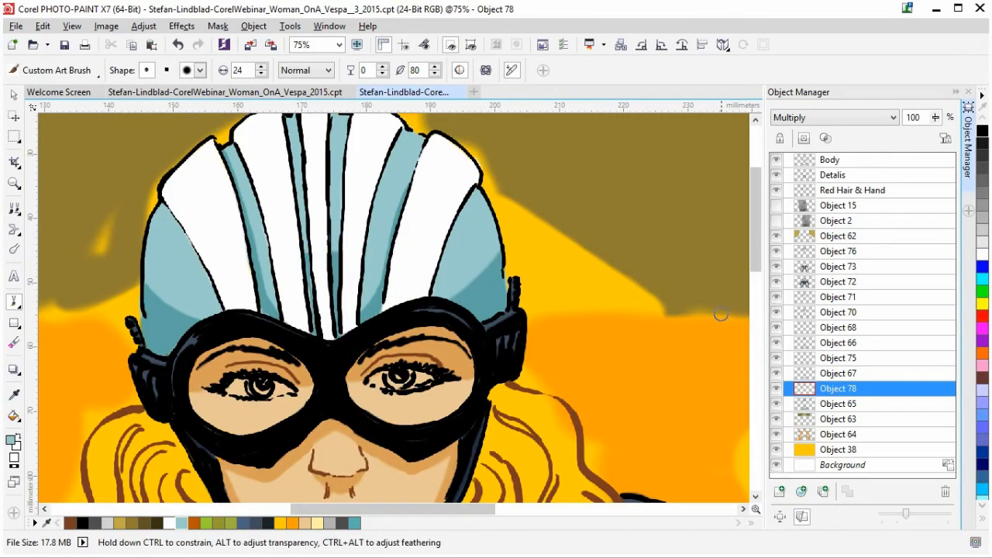
Step: Paint teal shadows at the upper ends of the helmet's narrow blue stripes
{"action": "left_click_drag", "start_coordinate": [759, 257], "coordinate": [757, 237]}
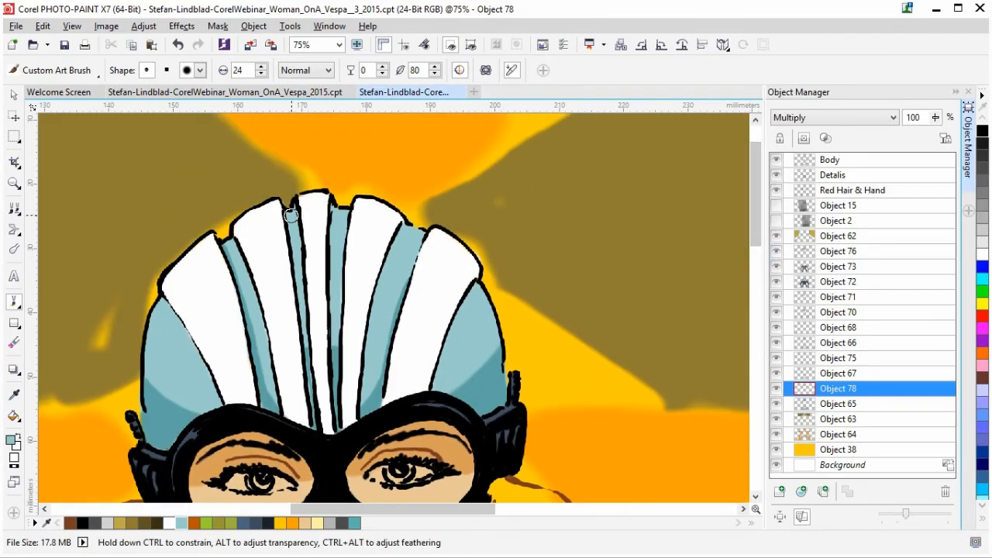
{"action": "left_click", "coordinate": [295, 206]}
{"action": "mouse_move", "coordinate": [298, 239]}
{"action": "left_mouse_down"}
{"action": "mouse_move", "coordinate": [351, 221]}
{"action": "mouse_move", "coordinate": [328, 238]}
{"action": "mouse_move", "coordinate": [344, 238]}
{"action": "mouse_move", "coordinate": [334, 202]}
{"action": "mouse_move", "coordinate": [339, 230]}
{"action": "mouse_move", "coordinate": [346, 210]}
{"action": "mouse_move", "coordinate": [344, 240]}
{"action": "left_mouse_up"}
{"action": "left_click_drag", "start_coordinate": [407, 225], "coordinate": [380, 295]}
{"action": "mouse_move", "coordinate": [248, 243]}
{"action": "left_mouse_down"}
{"action": "mouse_move", "coordinate": [231, 239]}
{"action": "mouse_move", "coordinate": [235, 250]}
{"action": "mouse_move", "coordinate": [348, 246]}
{"action": "left_mouse_up"}
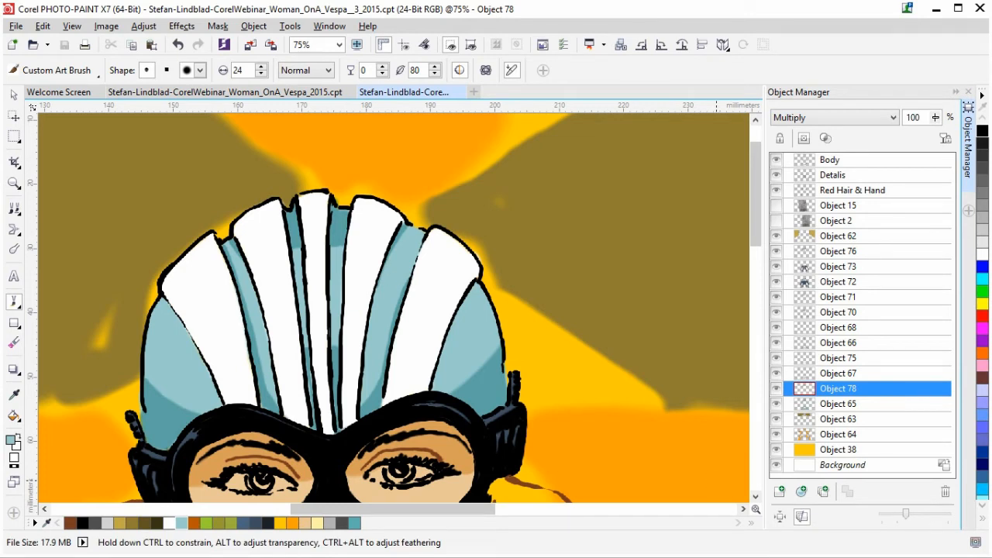
Step: Fill the two scooter mirrors on the picture's right side with light teal on Object 65, using a brush size of 130
{"action": "scroll", "coordinate": [394, 306], "scroll_direction": "down", "scroll_amount": 3}
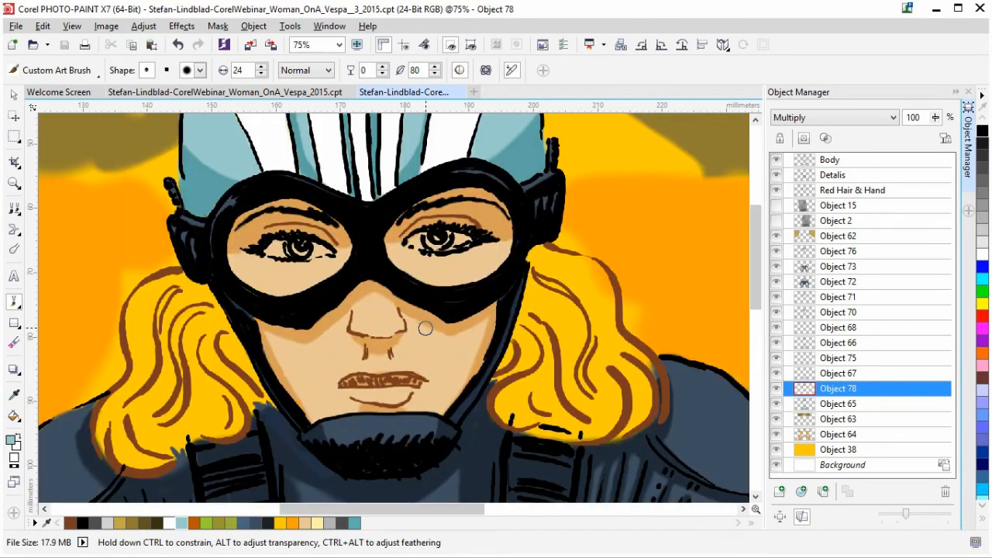
{"action": "scroll", "coordinate": [425, 329], "scroll_direction": "down", "scroll_amount": 2}
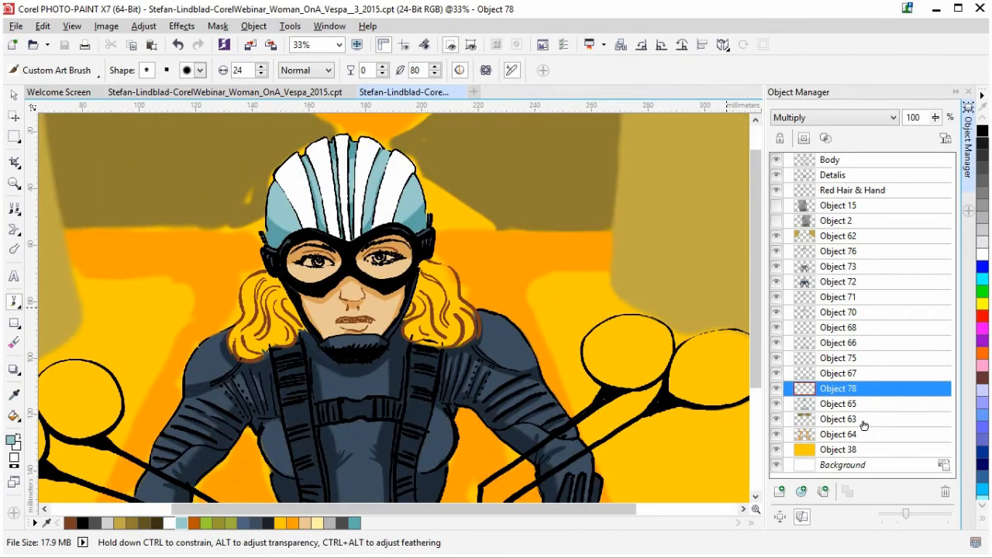
{"action": "left_click", "coordinate": [857, 403]}
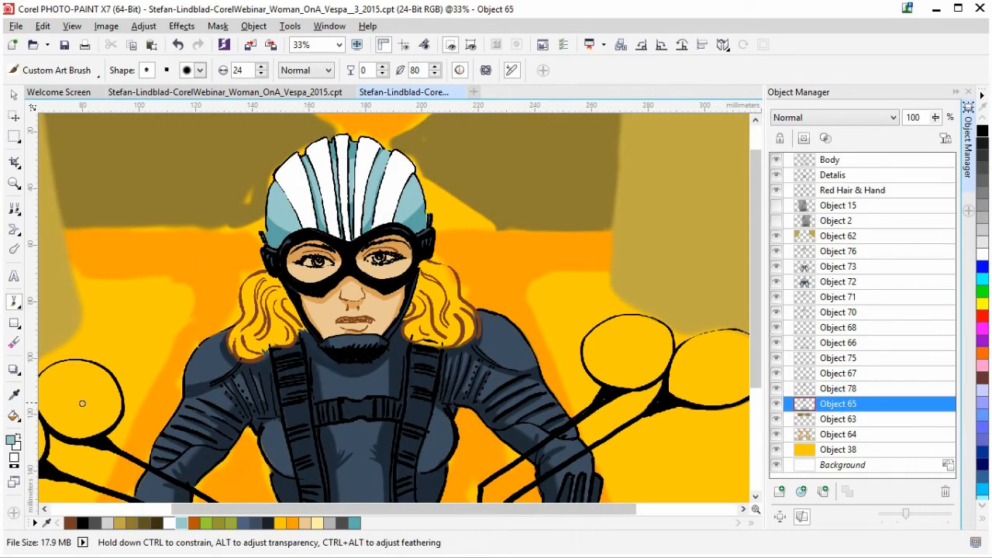
{"action": "left_click_drag", "start_coordinate": [756, 366], "coordinate": [760, 411]}
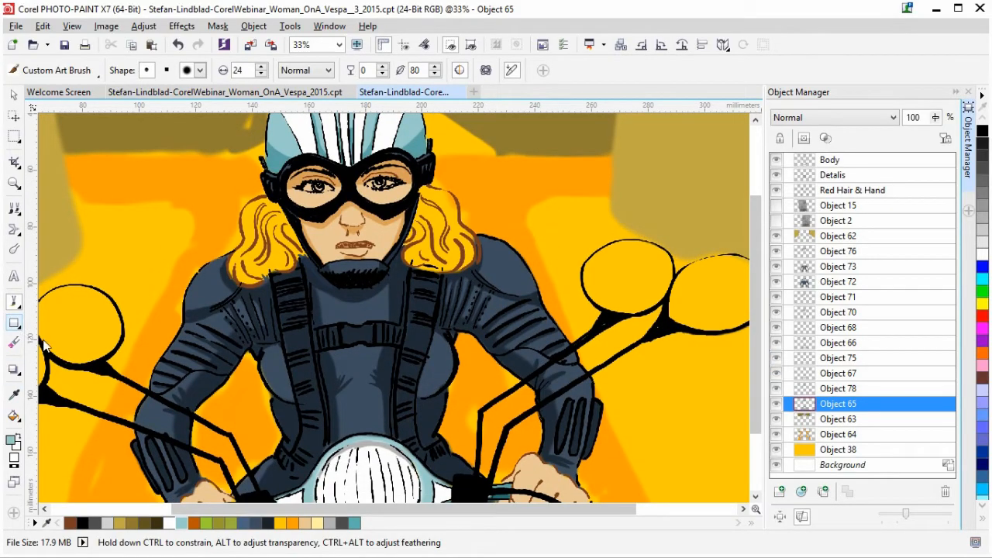
{"action": "mouse_move", "coordinate": [616, 294]}
{"action": "left_mouse_down"}
{"action": "mouse_move", "coordinate": [606, 250]}
{"action": "mouse_move", "coordinate": [634, 241]}
{"action": "mouse_move", "coordinate": [630, 284]}
{"action": "mouse_move", "coordinate": [597, 278]}
{"action": "mouse_move", "coordinate": [603, 258]}
{"action": "mouse_move", "coordinate": [628, 252]}
{"action": "mouse_move", "coordinate": [652, 253]}
{"action": "mouse_move", "coordinate": [658, 266]}
{"action": "mouse_move", "coordinate": [656, 290]}
{"action": "mouse_move", "coordinate": [629, 300]}
{"action": "mouse_move", "coordinate": [607, 294]}
{"action": "mouse_move", "coordinate": [602, 267]}
{"action": "mouse_move", "coordinate": [595, 285]}
{"action": "mouse_move", "coordinate": [616, 302]}
{"action": "mouse_move", "coordinate": [640, 299]}
{"action": "mouse_move", "coordinate": [637, 266]}
{"action": "left_mouse_up"}
{"action": "key", "text": "ctrl+z"}
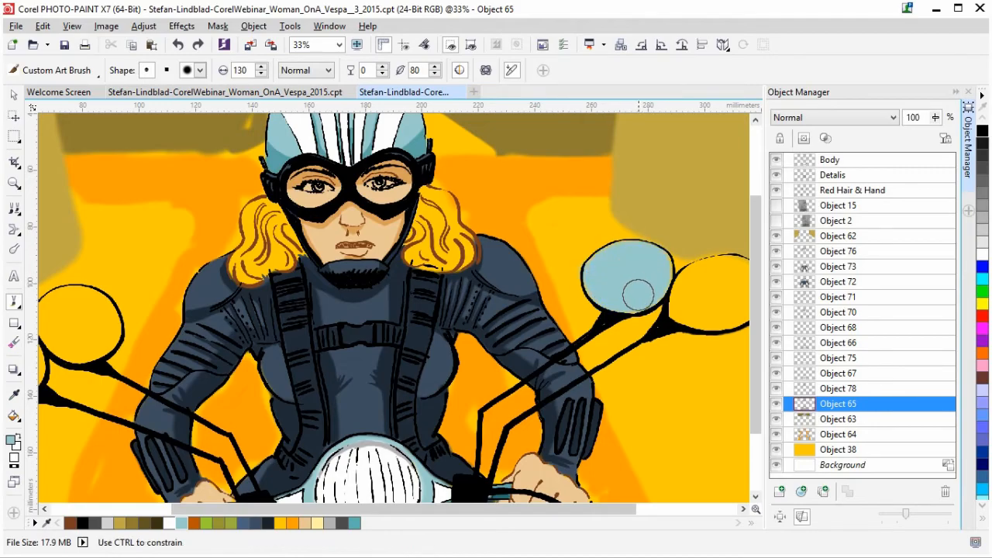
{"action": "left_click_drag", "start_coordinate": [533, 510], "coordinate": [614, 516]}
{"action": "mouse_move", "coordinate": [602, 279]}
{"action": "left_mouse_down"}
{"action": "mouse_move", "coordinate": [568, 298]}
{"action": "mouse_move", "coordinate": [569, 318]}
{"action": "mouse_move", "coordinate": [576, 286]}
{"action": "mouse_move", "coordinate": [597, 272]}
{"action": "mouse_move", "coordinate": [621, 270]}
{"action": "mouse_move", "coordinate": [641, 296]}
{"action": "mouse_move", "coordinate": [619, 313]}
{"action": "mouse_move", "coordinate": [579, 315]}
{"action": "mouse_move", "coordinate": [626, 310]}
{"action": "mouse_move", "coordinate": [611, 280]}
{"action": "mouse_move", "coordinate": [598, 309]}
{"action": "mouse_move", "coordinate": [576, 306]}
{"action": "mouse_move", "coordinate": [582, 318]}
{"action": "mouse_move", "coordinate": [610, 317]}
{"action": "mouse_move", "coordinate": [645, 292]}
{"action": "mouse_move", "coordinate": [642, 279]}
{"action": "mouse_move", "coordinate": [599, 269]}
{"action": "mouse_move", "coordinate": [570, 291]}
{"action": "mouse_move", "coordinate": [611, 270]}
{"action": "mouse_move", "coordinate": [590, 281]}
{"action": "mouse_move", "coordinate": [578, 309]}
{"action": "left_mouse_up"}
{"action": "mouse_move", "coordinate": [542, 265]}
{"action": "left_mouse_down"}
{"action": "mouse_move", "coordinate": [548, 280]}
{"action": "mouse_move", "coordinate": [520, 297]}
{"action": "mouse_move", "coordinate": [532, 294]}
{"action": "left_mouse_up"}
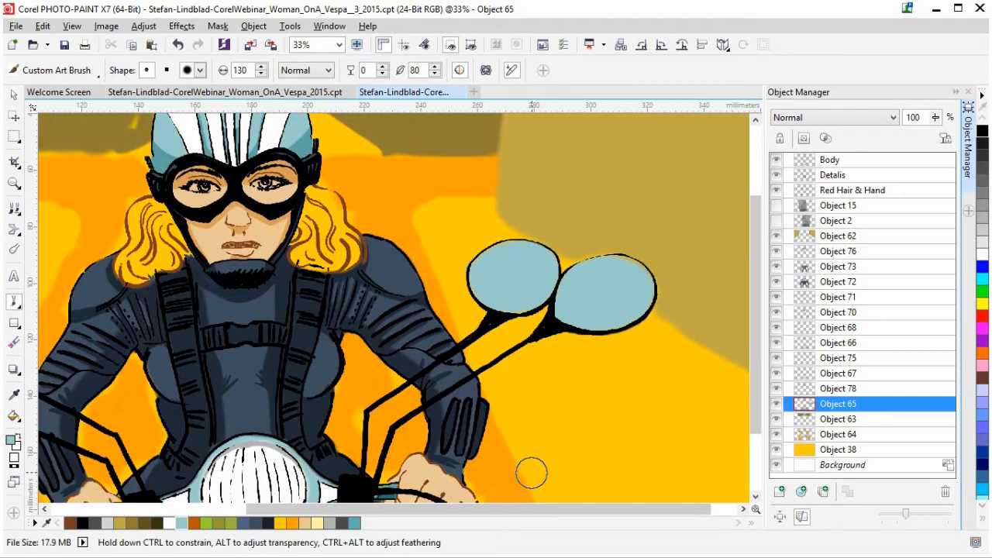
Step: Fill the two scooter mirrors on the picture's left side with light teal and erase the paint spilling over their outlines
{"action": "left_click_drag", "start_coordinate": [525, 508], "coordinate": [320, 424]}
{"action": "mouse_move", "coordinate": [241, 307]}
{"action": "left_mouse_down"}
{"action": "mouse_move", "coordinate": [253, 349]}
{"action": "mouse_move", "coordinate": [282, 341]}
{"action": "mouse_move", "coordinate": [270, 304]}
{"action": "mouse_move", "coordinate": [242, 309]}
{"action": "mouse_move", "coordinate": [267, 304]}
{"action": "mouse_move", "coordinate": [289, 331]}
{"action": "mouse_move", "coordinate": [276, 346]}
{"action": "mouse_move", "coordinate": [294, 330]}
{"action": "mouse_move", "coordinate": [271, 299]}
{"action": "mouse_move", "coordinate": [251, 299]}
{"action": "mouse_move", "coordinate": [264, 297]}
{"action": "mouse_move", "coordinate": [277, 336]}
{"action": "mouse_move", "coordinate": [240, 342]}
{"action": "mouse_move", "coordinate": [232, 324]}
{"action": "mouse_move", "coordinate": [265, 353]}
{"action": "mouse_move", "coordinate": [291, 343]}
{"action": "mouse_move", "coordinate": [260, 350]}
{"action": "mouse_move", "coordinate": [292, 332]}
{"action": "mouse_move", "coordinate": [293, 319]}
{"action": "mouse_move", "coordinate": [295, 335]}
{"action": "mouse_move", "coordinate": [250, 338]}
{"action": "mouse_move", "coordinate": [231, 324]}
{"action": "mouse_move", "coordinate": [231, 306]}
{"action": "mouse_move", "coordinate": [248, 301]}
{"action": "mouse_move", "coordinate": [227, 311]}
{"action": "left_mouse_up"}
{"action": "mouse_move", "coordinate": [164, 334]}
{"action": "left_mouse_down"}
{"action": "mouse_move", "coordinate": [142, 354]}
{"action": "mouse_move", "coordinate": [168, 386]}
{"action": "mouse_move", "coordinate": [209, 384]}
{"action": "mouse_move", "coordinate": [192, 338]}
{"action": "mouse_move", "coordinate": [174, 333]}
{"action": "mouse_move", "coordinate": [193, 341]}
{"action": "mouse_move", "coordinate": [152, 365]}
{"action": "mouse_move", "coordinate": [161, 380]}
{"action": "mouse_move", "coordinate": [140, 366]}
{"action": "mouse_move", "coordinate": [155, 337]}
{"action": "mouse_move", "coordinate": [212, 358]}
{"action": "mouse_move", "coordinate": [144, 334]}
{"action": "mouse_move", "coordinate": [206, 361]}
{"action": "mouse_move", "coordinate": [188, 328]}
{"action": "left_mouse_up"}
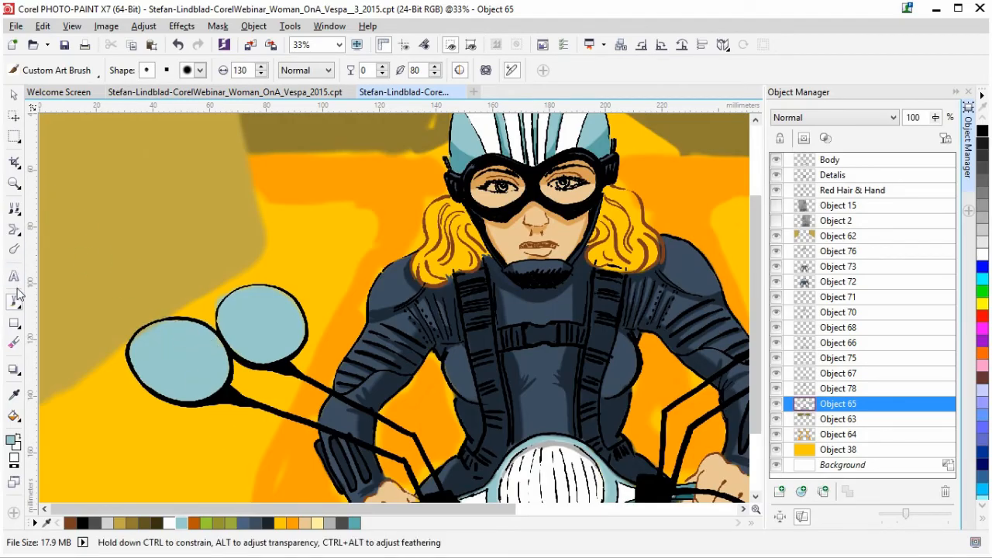
{"action": "left_click", "coordinate": [14, 342]}
{"action": "left_click_drag", "start_coordinate": [210, 313], "coordinate": [257, 277]}
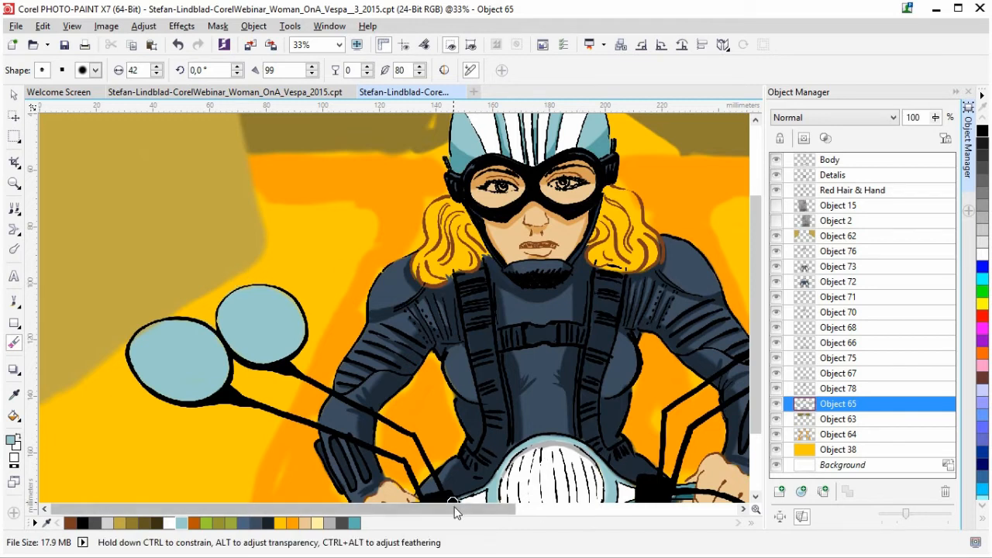
Step: Paint teal shadows along the lower edges of the two left mirrors on Object 78 and erase the overspill between them
{"action": "left_click", "coordinate": [848, 389]}
{"action": "left_click", "coordinate": [13, 302]}
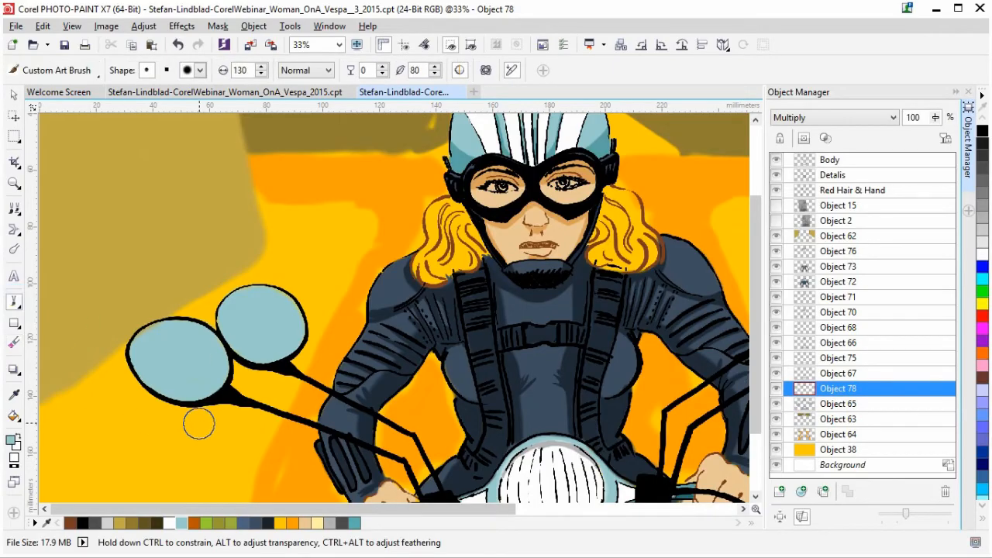
{"action": "mouse_move", "coordinate": [141, 375]}
{"action": "left_mouse_down"}
{"action": "mouse_move", "coordinate": [172, 387]}
{"action": "mouse_move", "coordinate": [229, 386]}
{"action": "mouse_move", "coordinate": [173, 395]}
{"action": "mouse_move", "coordinate": [140, 375]}
{"action": "left_mouse_up"}
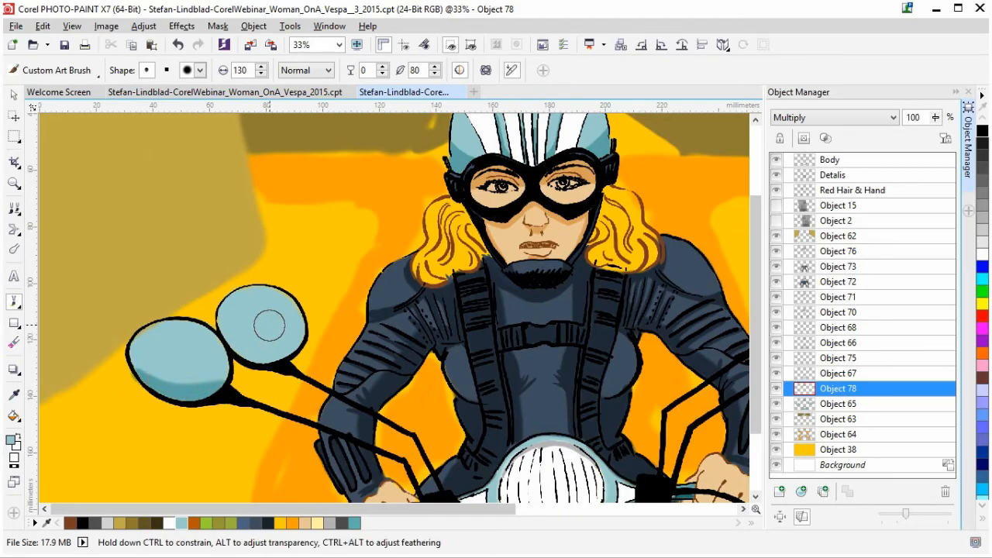
{"action": "mouse_move", "coordinate": [238, 353]}
{"action": "left_mouse_down"}
{"action": "mouse_move", "coordinate": [262, 362]}
{"action": "mouse_move", "coordinate": [302, 343]}
{"action": "mouse_move", "coordinate": [276, 356]}
{"action": "mouse_move", "coordinate": [217, 345]}
{"action": "left_mouse_up"}
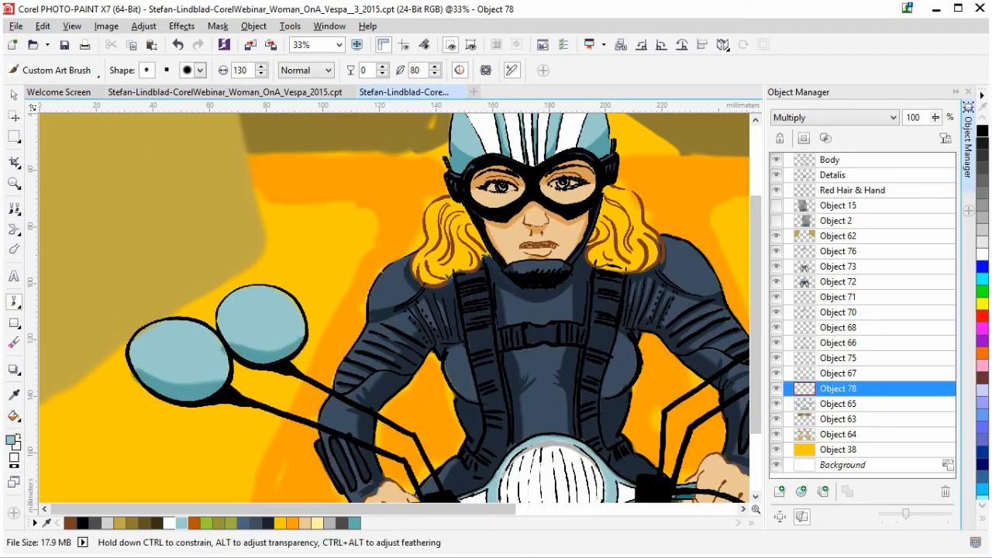
{"action": "key", "text": "x"}
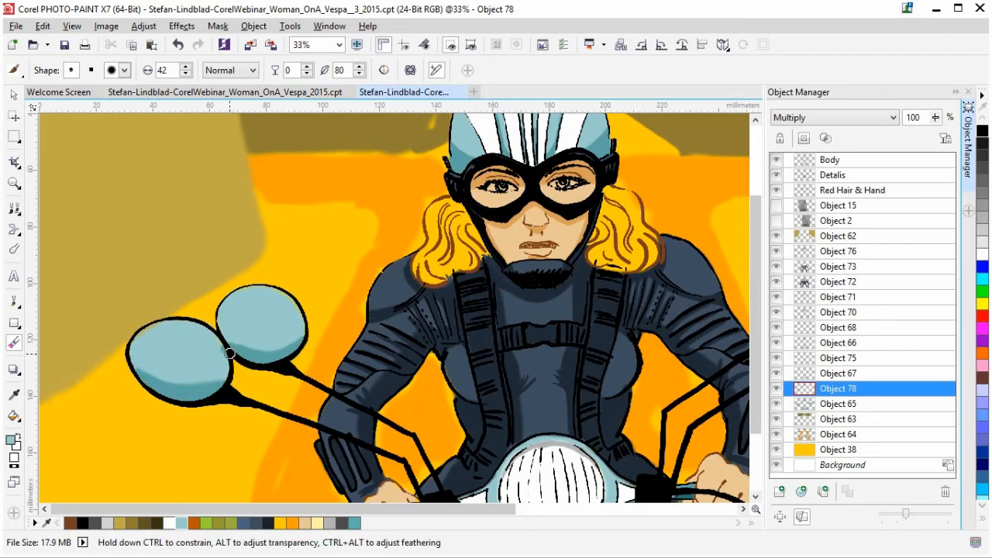
{"action": "left_click_drag", "start_coordinate": [222, 343], "coordinate": [225, 373]}
Step: Paint teal shadows along the lower edges of the two right mirrors on Object 78 and save the file
{"action": "left_click_drag", "start_coordinate": [449, 508], "coordinate": [597, 509]}
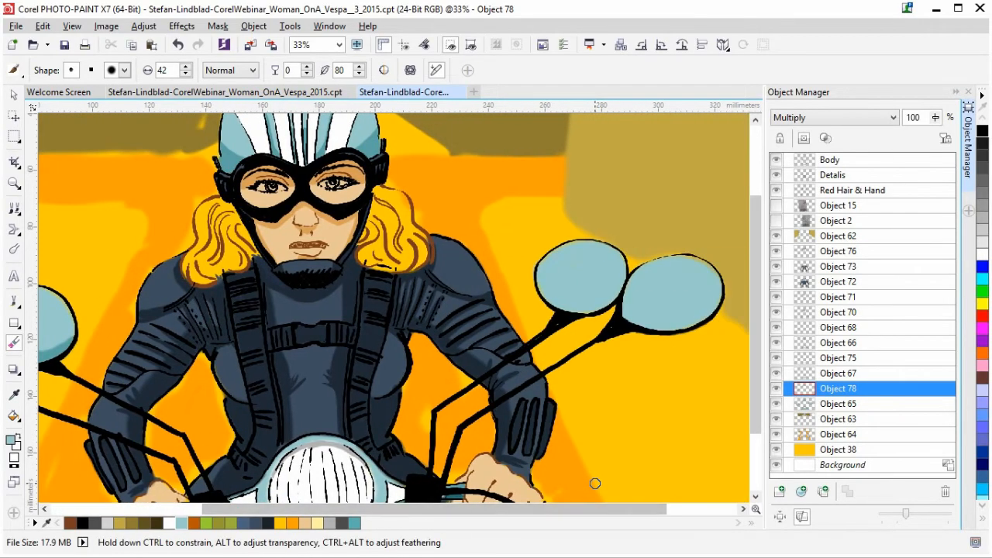
{"action": "key", "text": "p"}
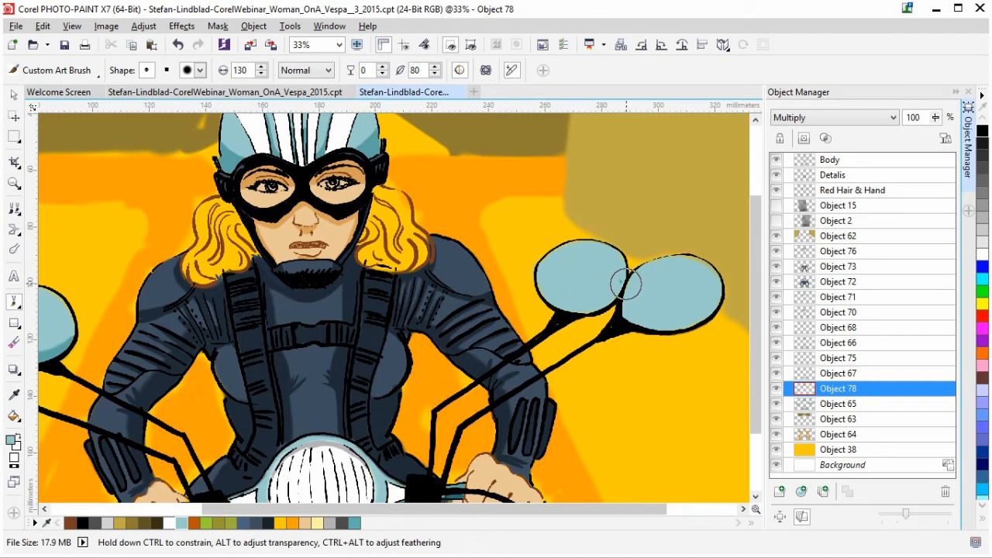
{"action": "left_click_drag", "start_coordinate": [622, 282], "coordinate": [557, 307]}
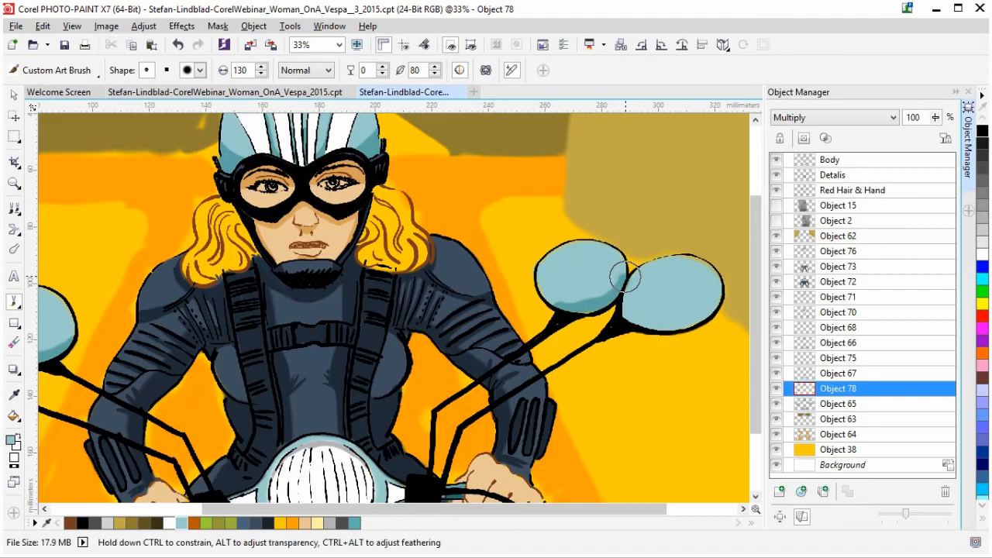
{"action": "left_click_drag", "start_coordinate": [616, 291], "coordinate": [560, 309]}
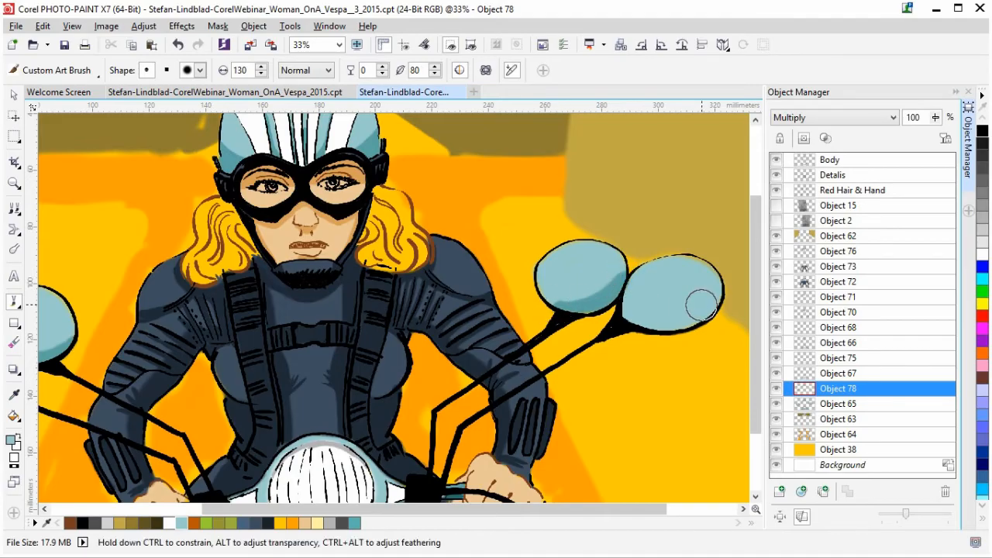
{"action": "mouse_move", "coordinate": [711, 283]}
{"action": "left_mouse_down"}
{"action": "mouse_move", "coordinate": [678, 323]}
{"action": "mouse_move", "coordinate": [621, 321]}
{"action": "left_mouse_up"}
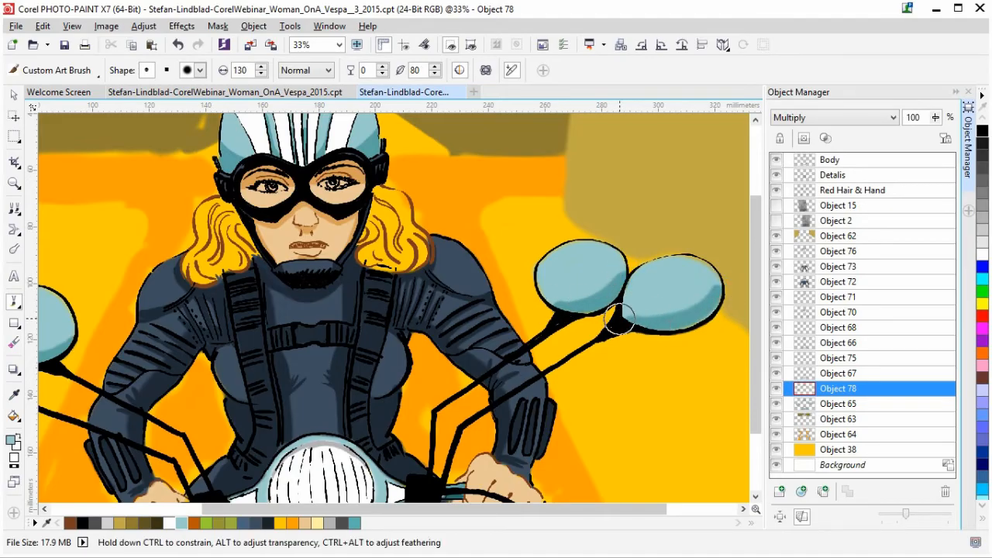
{"action": "mouse_move", "coordinate": [713, 291]}
{"action": "left_mouse_down"}
{"action": "mouse_move", "coordinate": [708, 283]}
{"action": "mouse_move", "coordinate": [680, 322]}
{"action": "mouse_move", "coordinate": [632, 310]}
{"action": "left_mouse_up"}
{"action": "scroll", "coordinate": [393, 307], "scroll_direction": "down", "scroll_amount": 3}
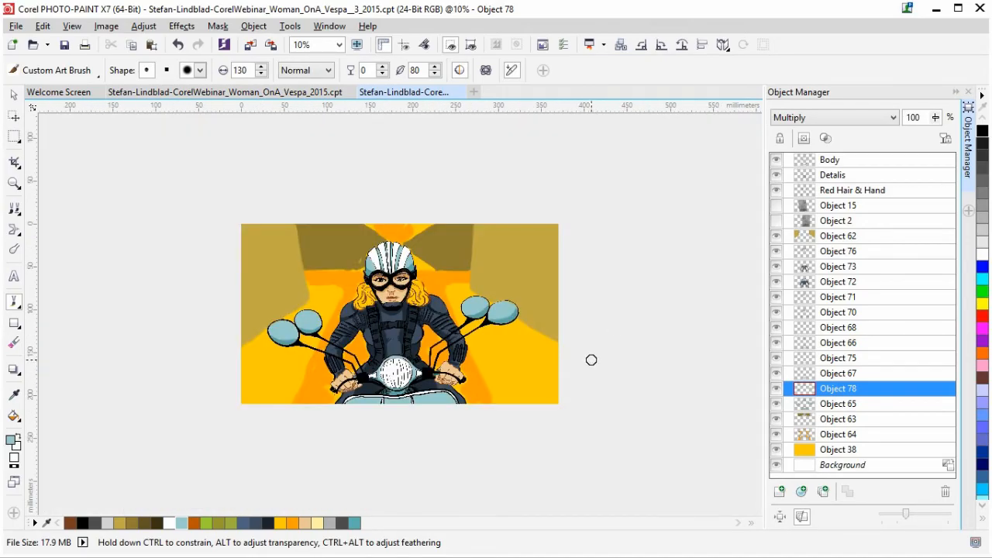
{"action": "key", "text": "ctrl+s"}
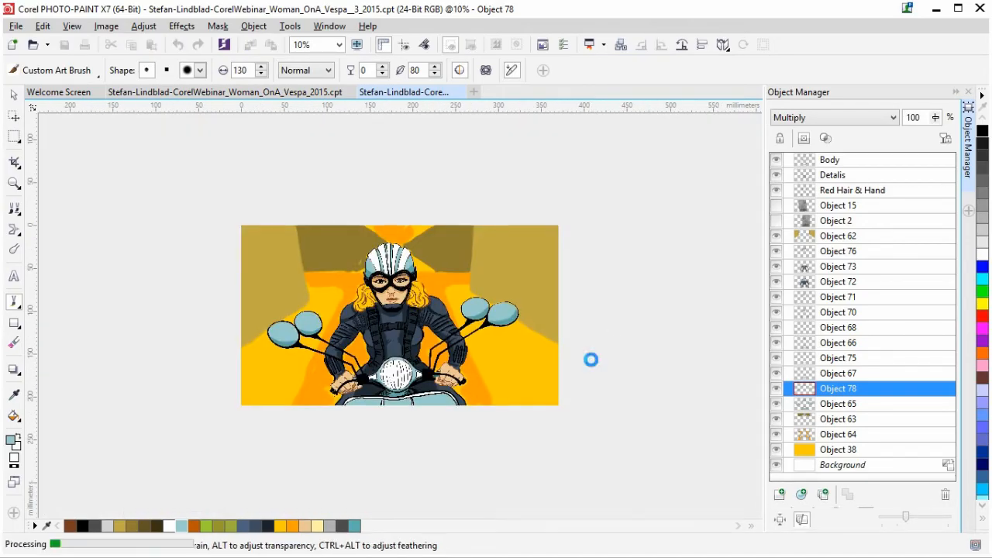
Step: Add a new object above Object 78 and ready the Custom Art Brush with an olive-brown paint colour
{"action": "left_click", "coordinate": [12, 184]}
{"action": "left_click_drag", "start_coordinate": [243, 222], "coordinate": [570, 414]}
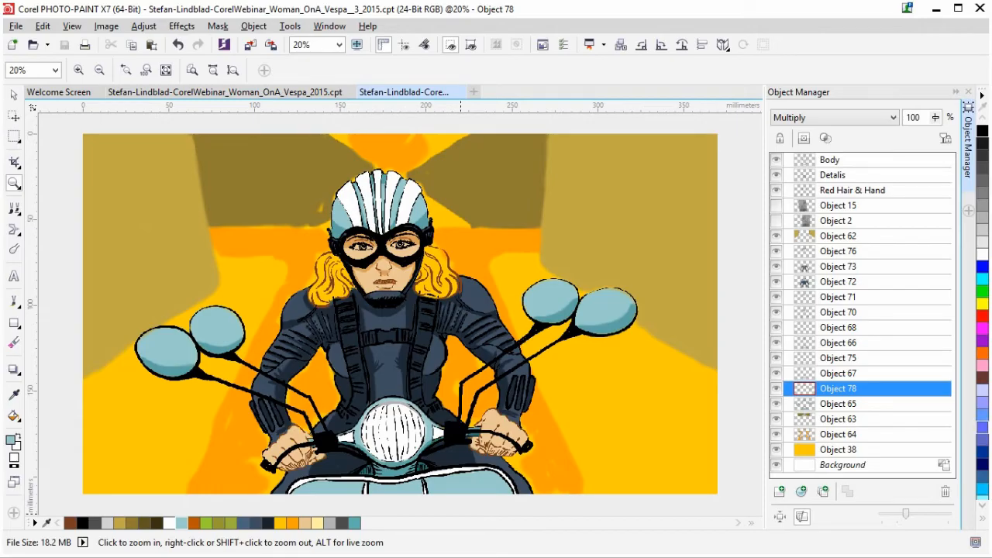
{"action": "key", "text": "h"}
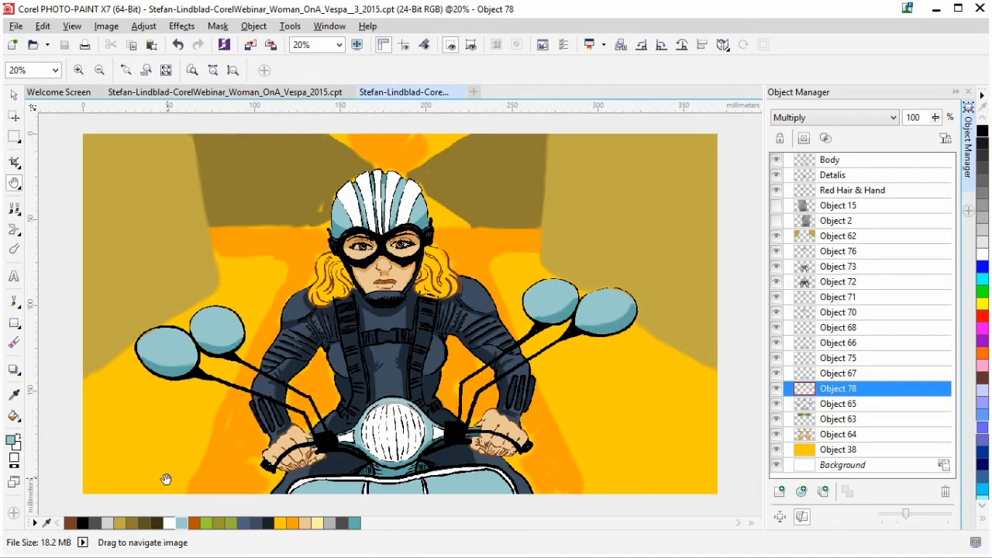
{"action": "left_click", "coordinate": [778, 492]}
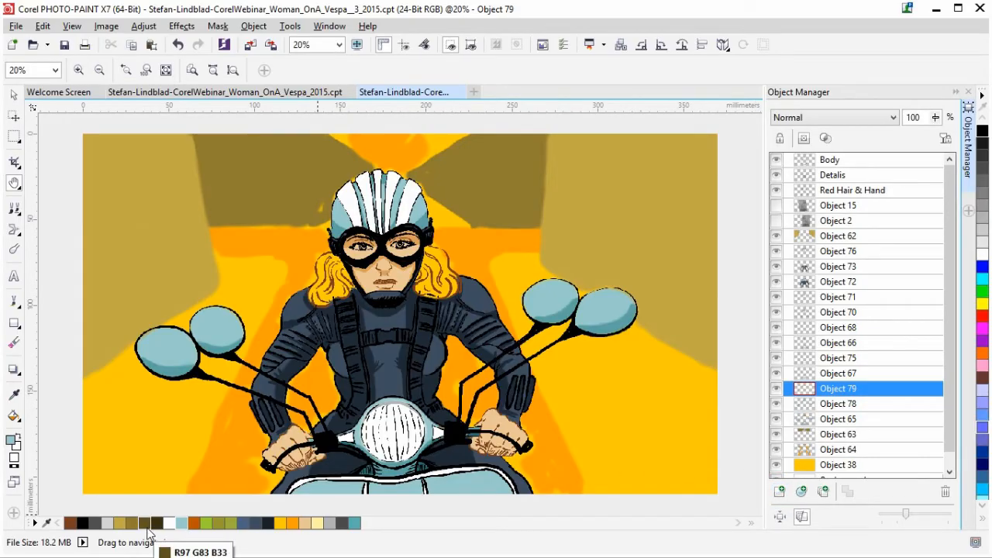
{"action": "left_click", "coordinate": [146, 524]}
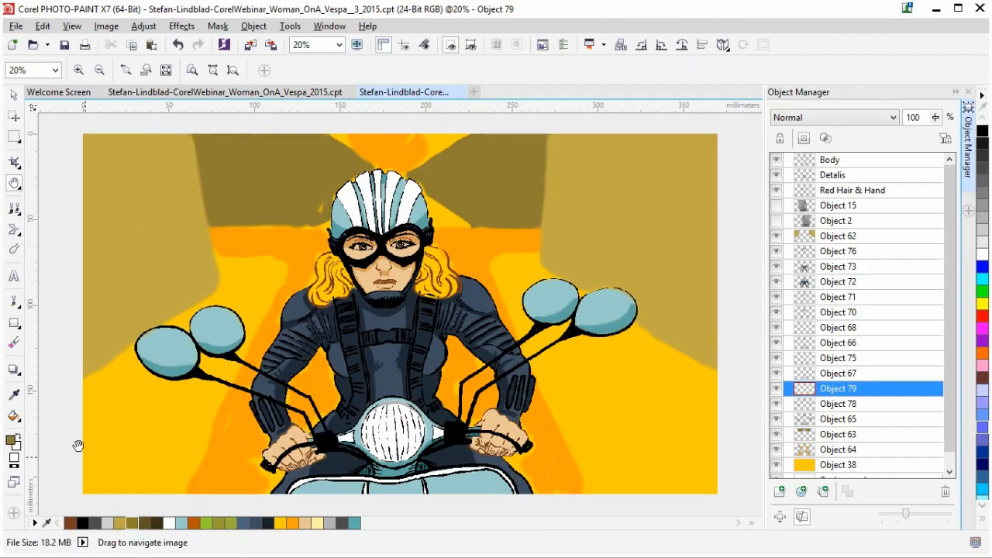
{"action": "left_click", "coordinate": [15, 302]}
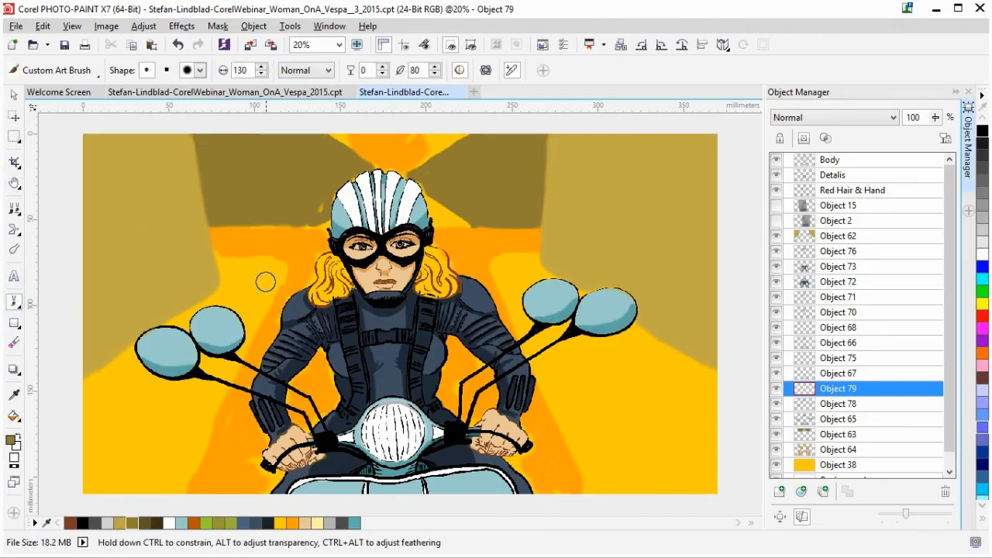
{"action": "left_click_drag", "start_coordinate": [227, 264], "coordinate": [220, 271]}
{"action": "key", "text": "ctrl+z"}
{"action": "key", "text": "ctrl+z"}
Step: Reduce the brush size to 31 and collapse the Object Manager to give the canvas more room
{"action": "left_click_drag", "start_coordinate": [271, 268], "coordinate": [272, 270]}
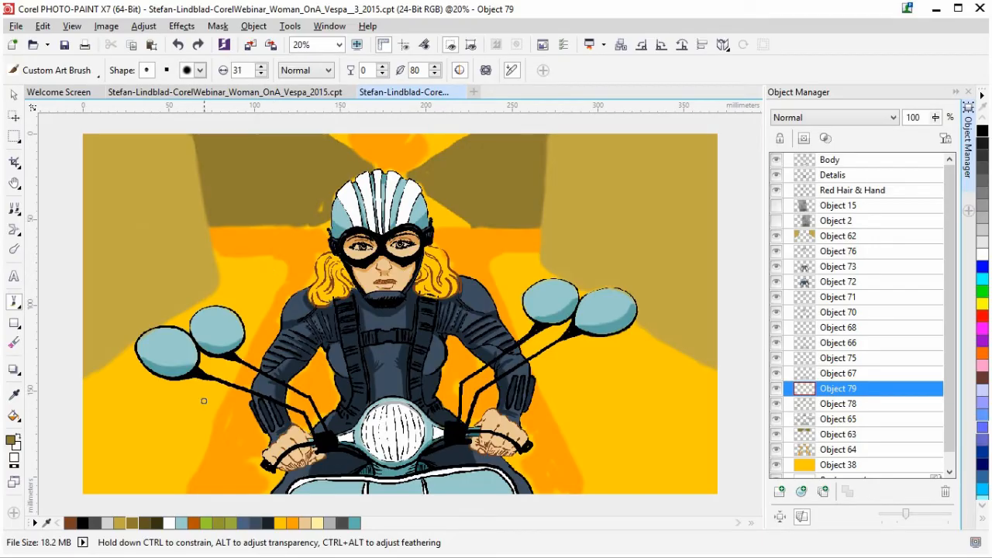
{"action": "left_click", "coordinate": [14, 183]}
{"action": "left_click", "coordinate": [48, 181]}
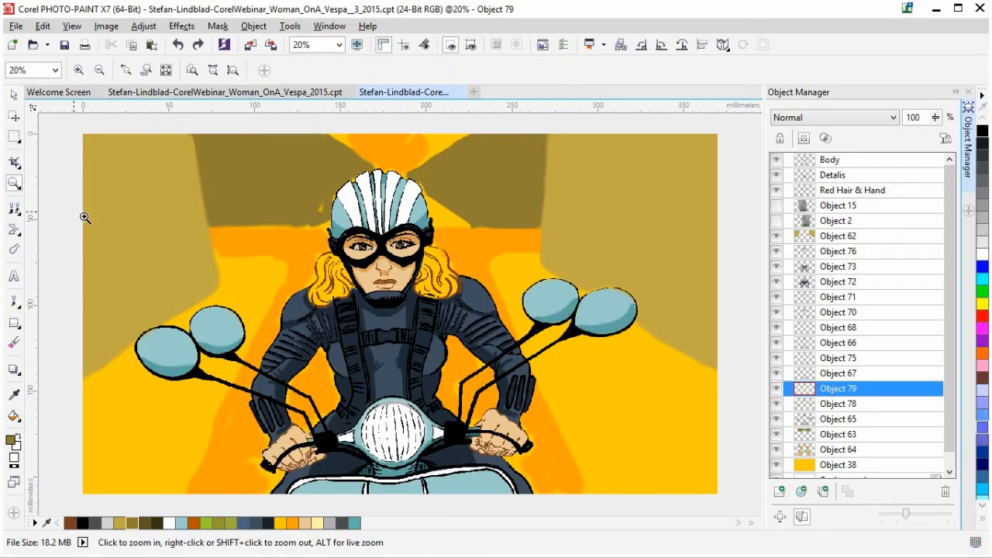
{"action": "left_click_drag", "start_coordinate": [77, 241], "coordinate": [728, 507]}
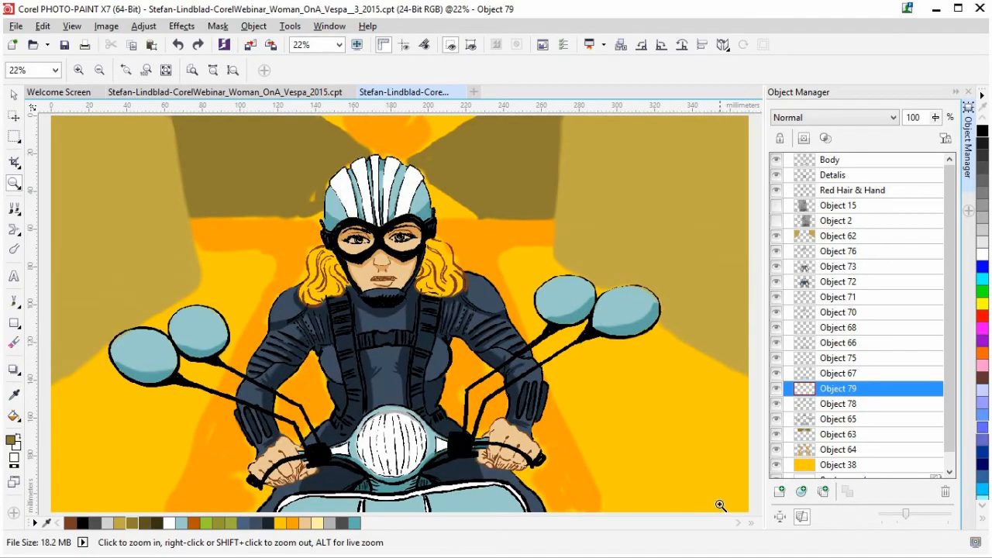
{"action": "left_click", "coordinate": [954, 92]}
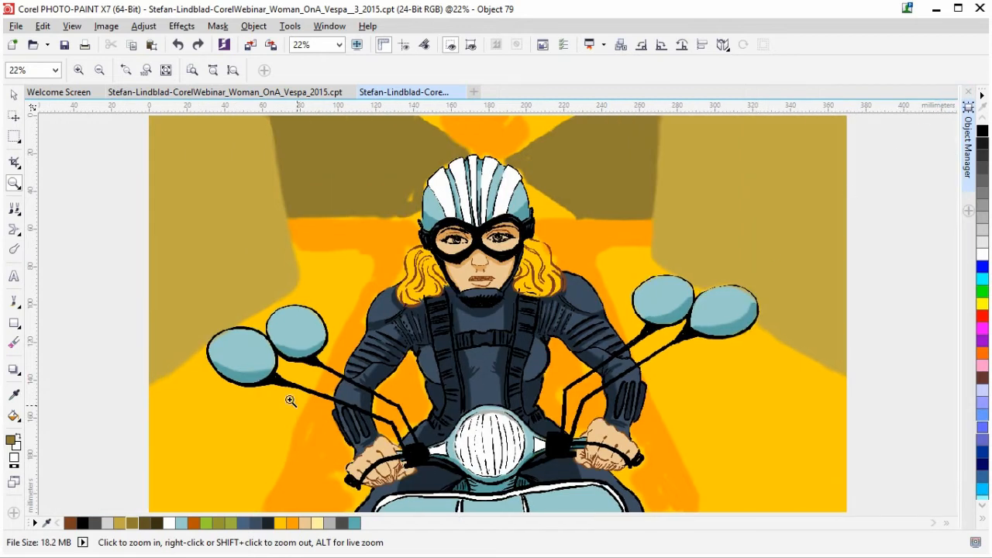
{"action": "left_click", "coordinate": [14, 302]}
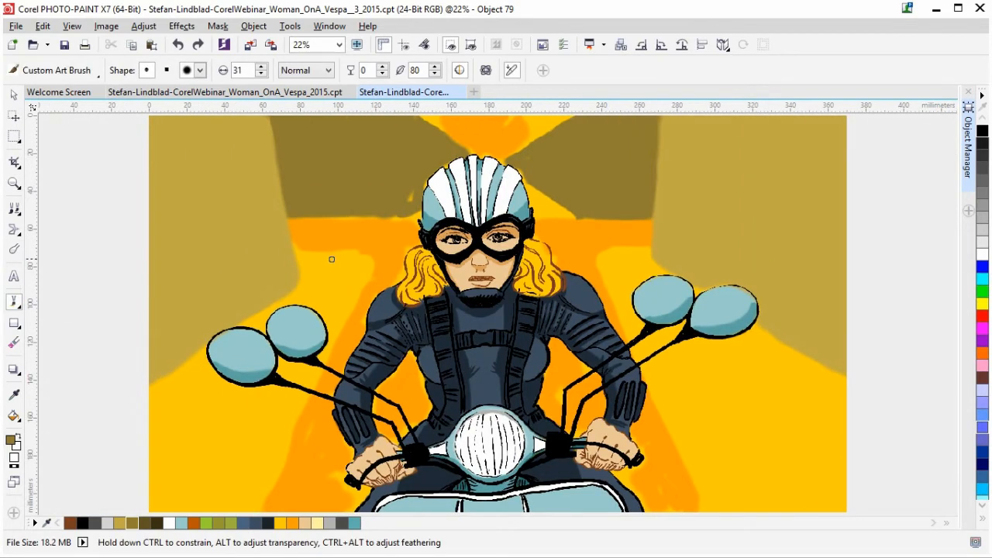
Step: Show the guidelines and paint curb lines along both edges of the road, with a second parallel line on each
{"action": "left_click_drag", "start_coordinate": [298, 249], "coordinate": [364, 258]}
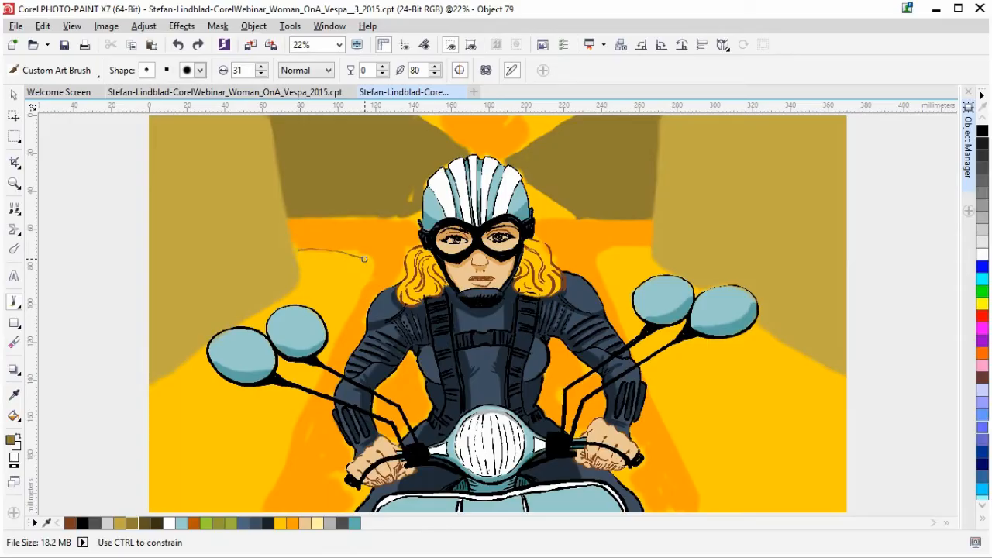
{"action": "key", "text": "ctrl+z"}
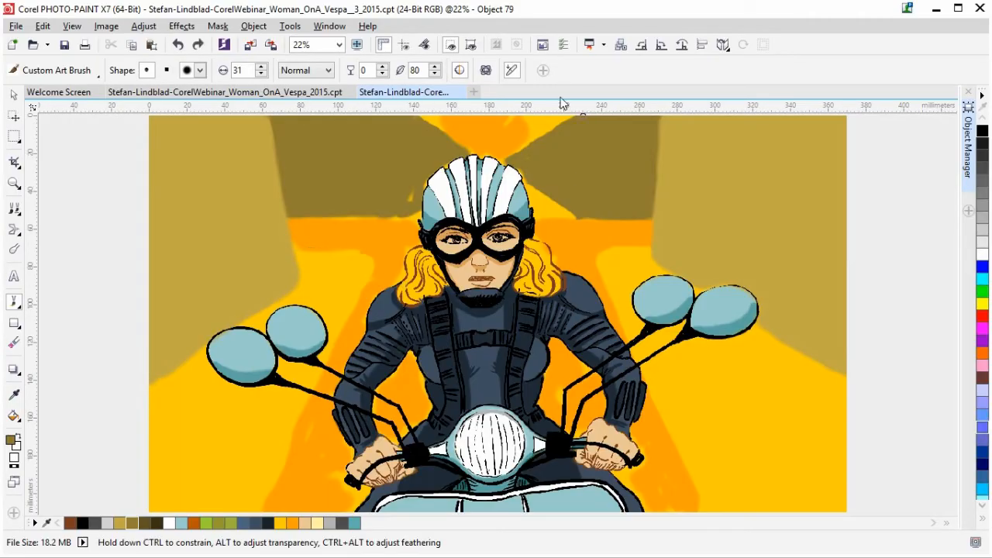
{"action": "left_click", "coordinate": [403, 44]}
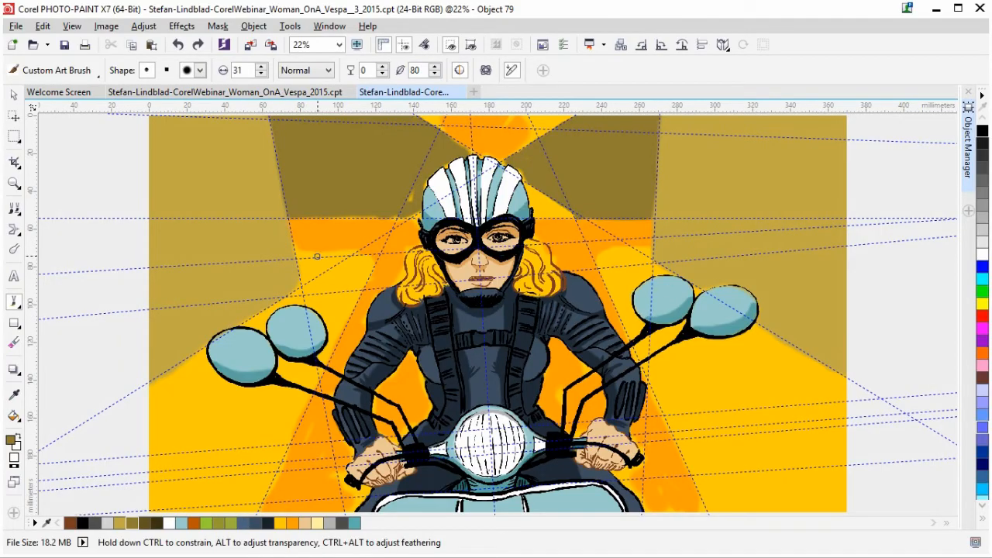
{"action": "mouse_move", "coordinate": [299, 254]}
{"action": "left_mouse_down"}
{"action": "mouse_move", "coordinate": [372, 258]}
{"action": "mouse_move", "coordinate": [375, 269]}
{"action": "mouse_move", "coordinate": [253, 499]}
{"action": "left_mouse_up"}
{"action": "left_click_drag", "start_coordinate": [598, 263], "coordinate": [707, 511]}
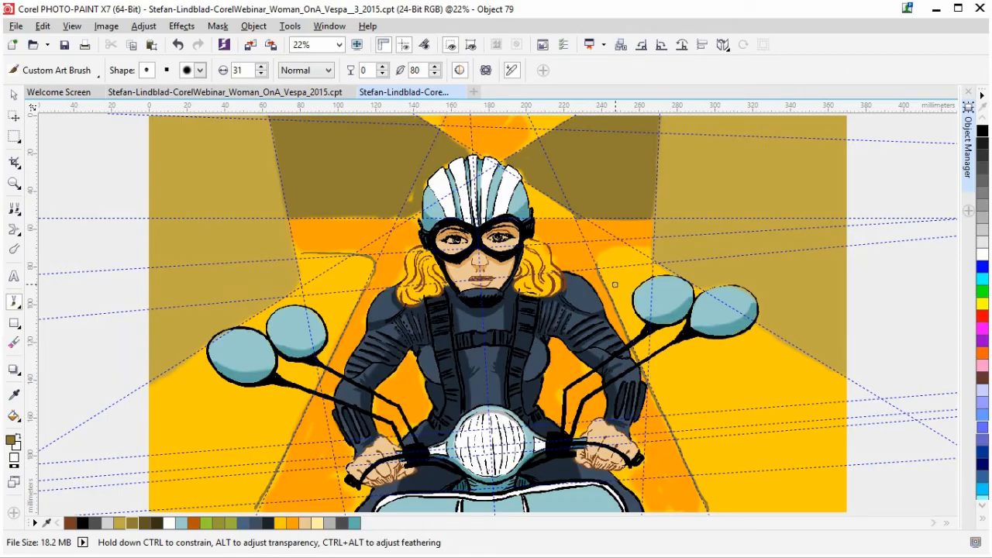
{"action": "mouse_move", "coordinate": [600, 269]}
{"action": "left_mouse_down"}
{"action": "mouse_move", "coordinate": [690, 463]}
{"action": "mouse_move", "coordinate": [720, 466]}
{"action": "mouse_move", "coordinate": [692, 465]}
{"action": "mouse_move", "coordinate": [707, 497]}
{"action": "left_mouse_up"}
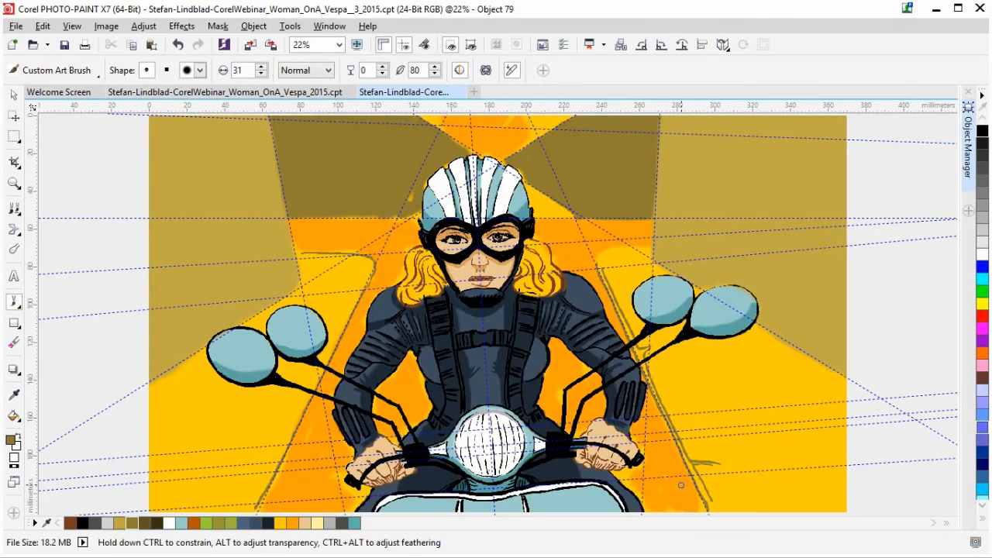
{"action": "mouse_move", "coordinate": [366, 259]}
{"action": "left_mouse_down"}
{"action": "mouse_move", "coordinate": [285, 436]}
{"action": "mouse_move", "coordinate": [266, 441]}
{"action": "mouse_move", "coordinate": [282, 445]}
{"action": "mouse_move", "coordinate": [254, 505]}
{"action": "left_mouse_up"}
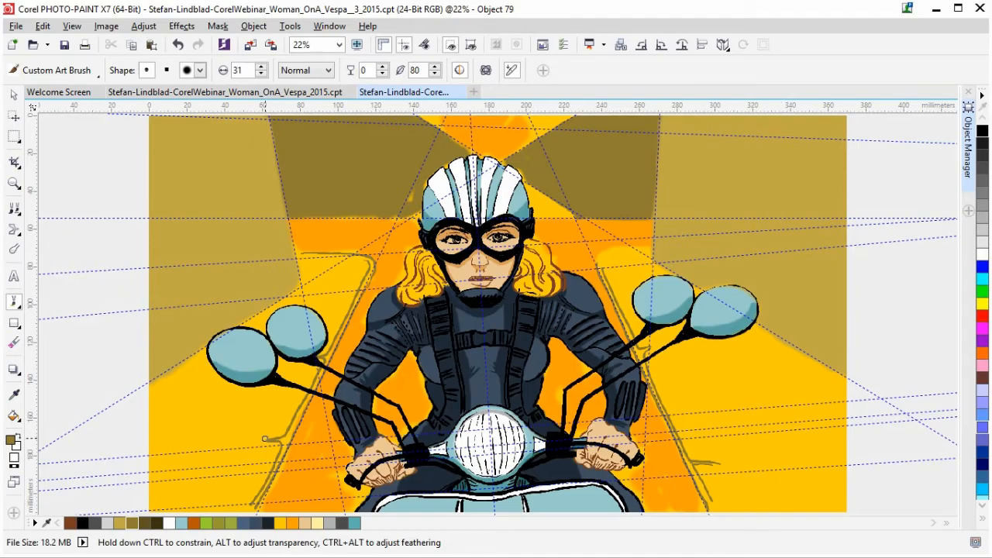
Step: Paint cracks and paving lines across the foreground pavement on both sides of the scooter
{"action": "mouse_move", "coordinate": [262, 440]}
{"action": "left_mouse_down"}
{"action": "mouse_move", "coordinate": [197, 437]}
{"action": "mouse_move", "coordinate": [273, 424]}
{"action": "mouse_move", "coordinate": [222, 419]}
{"action": "mouse_move", "coordinate": [250, 427]}
{"action": "left_mouse_up"}
{"action": "key", "text": "ctrl+z"}
{"action": "mouse_move", "coordinate": [162, 441]}
{"action": "left_mouse_down"}
{"action": "mouse_move", "coordinate": [171, 462]}
{"action": "mouse_move", "coordinate": [152, 487]}
{"action": "mouse_move", "coordinate": [207, 452]}
{"action": "left_mouse_up"}
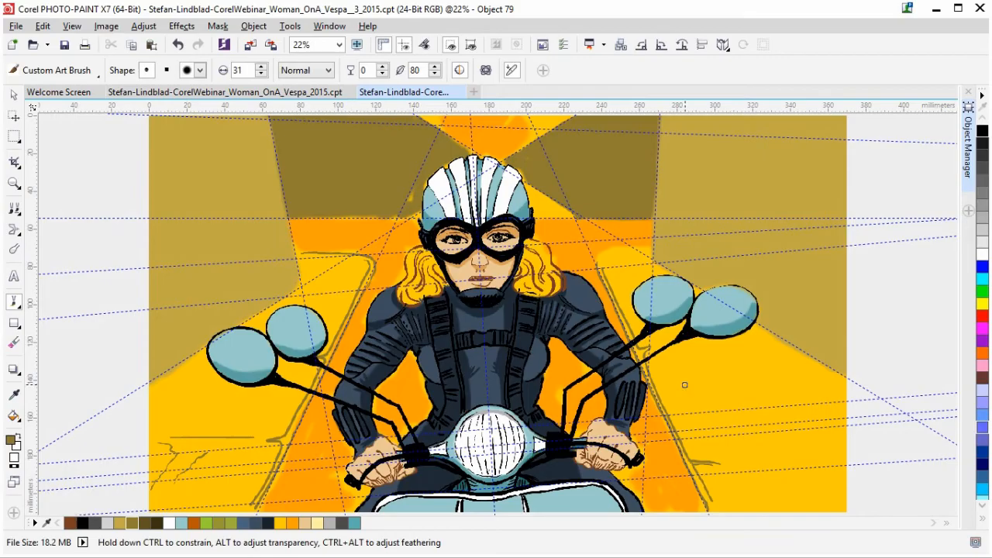
{"action": "left_click_drag", "start_coordinate": [720, 461], "coordinate": [846, 440]}
{"action": "left_click_drag", "start_coordinate": [719, 463], "coordinate": [690, 465]}
{"action": "left_click_drag", "start_coordinate": [283, 443], "coordinate": [272, 440]}
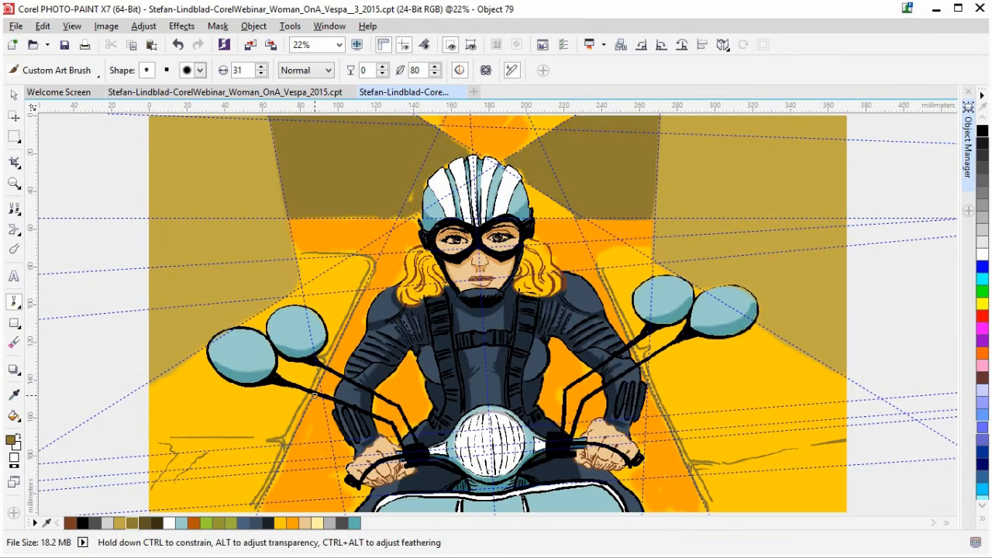
Step: Complete the curb's far corners beside the rider's shoulders and paint a paving line below the right-hand mirrors
{"action": "left_click_drag", "start_coordinate": [351, 306], "coordinate": [363, 271]}
{"action": "mouse_move", "coordinate": [603, 280]}
{"action": "left_mouse_down"}
{"action": "mouse_move", "coordinate": [611, 283]}
{"action": "mouse_move", "coordinate": [604, 249]}
{"action": "mouse_move", "coordinate": [649, 249]}
{"action": "left_mouse_up"}
{"action": "left_click_drag", "start_coordinate": [655, 345], "coordinate": [751, 342]}
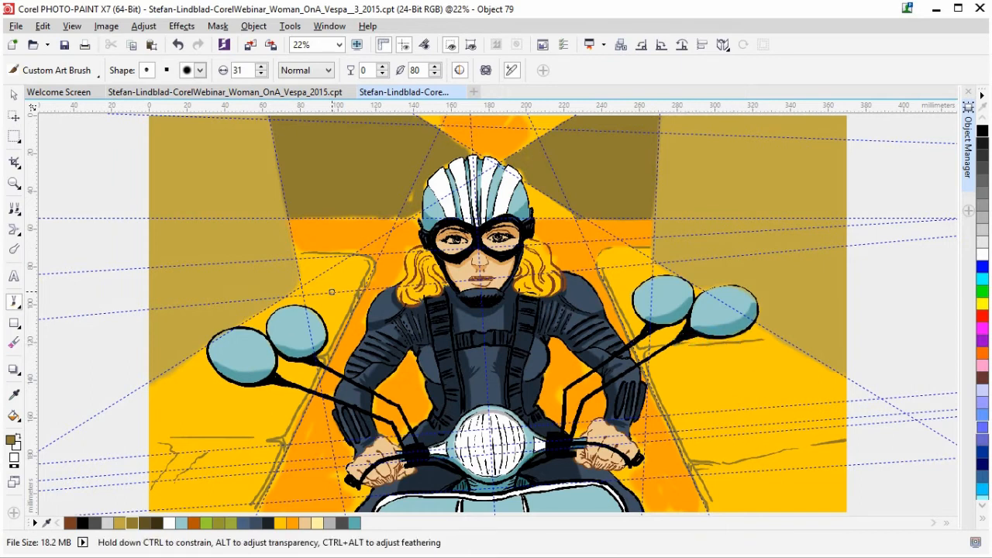
Step: Paint small cracks in the more distant pavement on both sides of the road and hide the guidelines
{"action": "left_click_drag", "start_coordinate": [322, 294], "coordinate": [354, 293]}
{"action": "key", "text": "ctrl+z"}
{"action": "left_click_drag", "start_coordinate": [321, 293], "coordinate": [324, 297]}
{"action": "left_click_drag", "start_coordinate": [612, 285], "coordinate": [639, 278]}
{"action": "left_click_drag", "start_coordinate": [339, 329], "coordinate": [339, 324]}
{"action": "mouse_move", "coordinate": [302, 402]}
{"action": "left_mouse_down"}
{"action": "mouse_move", "coordinate": [271, 395]}
{"action": "mouse_move", "coordinate": [289, 402]}
{"action": "mouse_move", "coordinate": [270, 405]}
{"action": "mouse_move", "coordinate": [301, 397]}
{"action": "mouse_move", "coordinate": [276, 400]}
{"action": "left_mouse_up"}
{"action": "key", "text": "ctrl+z"}
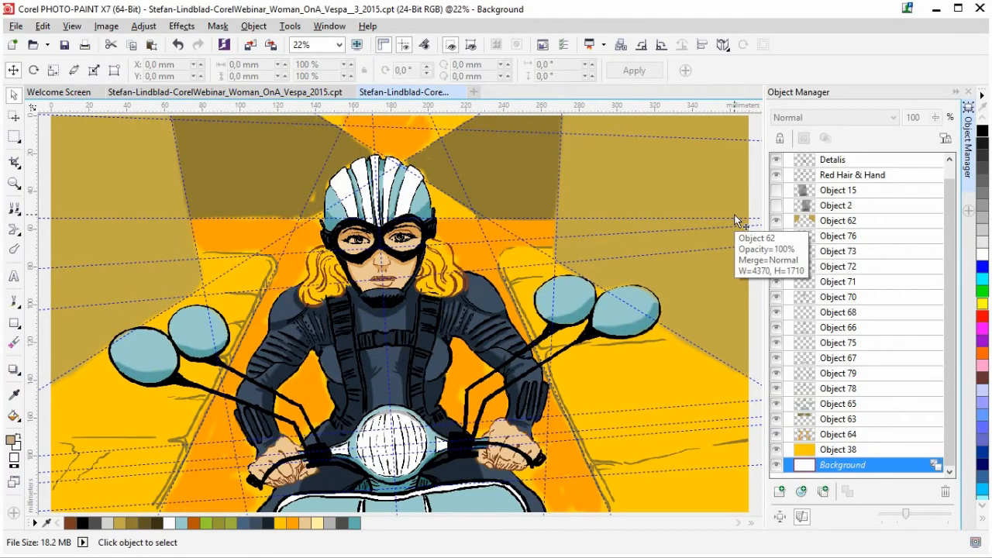
{"action": "left_click", "coordinate": [385, 44]}
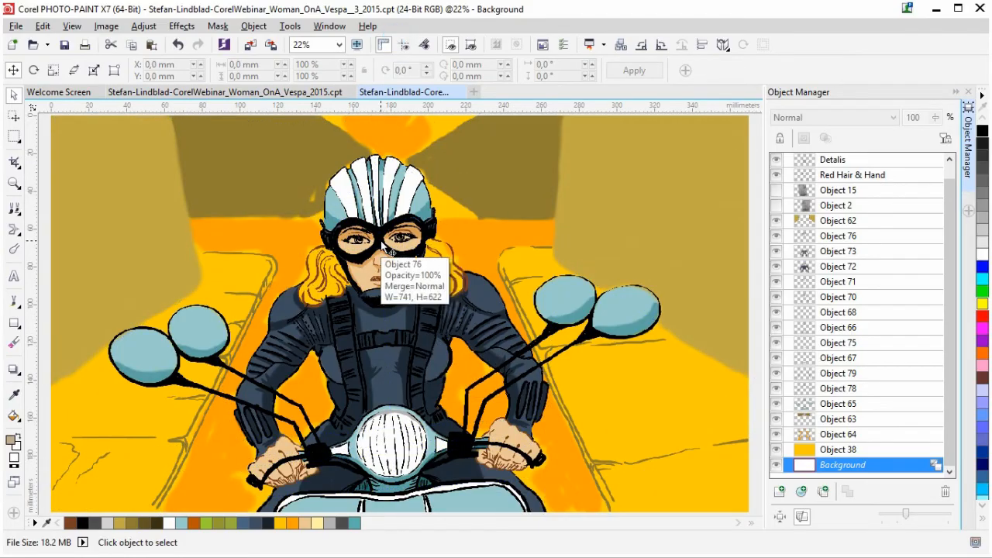
Step: Mix a muted grey-brown foreground colour in the RGB model, starting from the skin tone R235 G201 B150
{"action": "scroll", "coordinate": [387, 250], "scroll_direction": "up", "scroll_amount": 3}
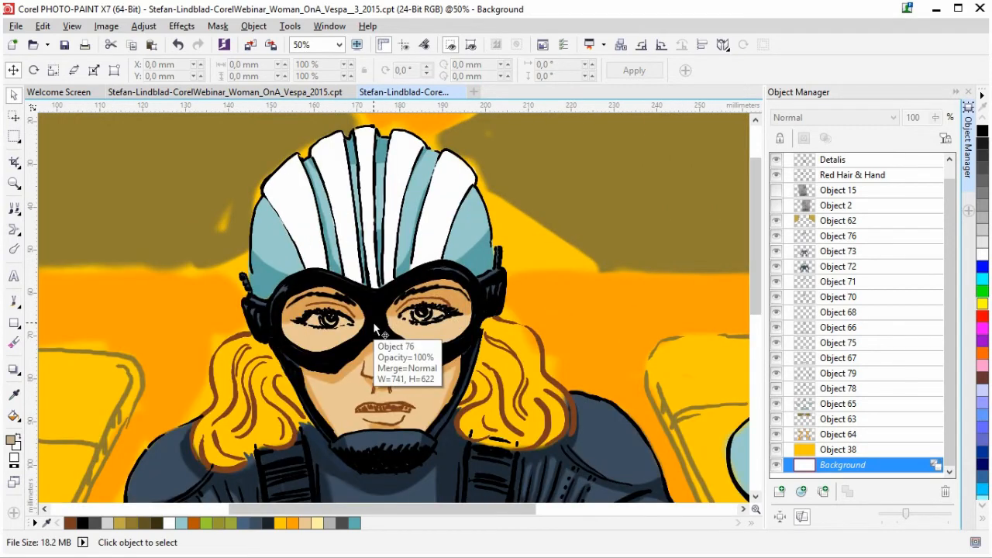
{"action": "scroll", "coordinate": [373, 322], "scroll_direction": "up", "scroll_amount": 1}
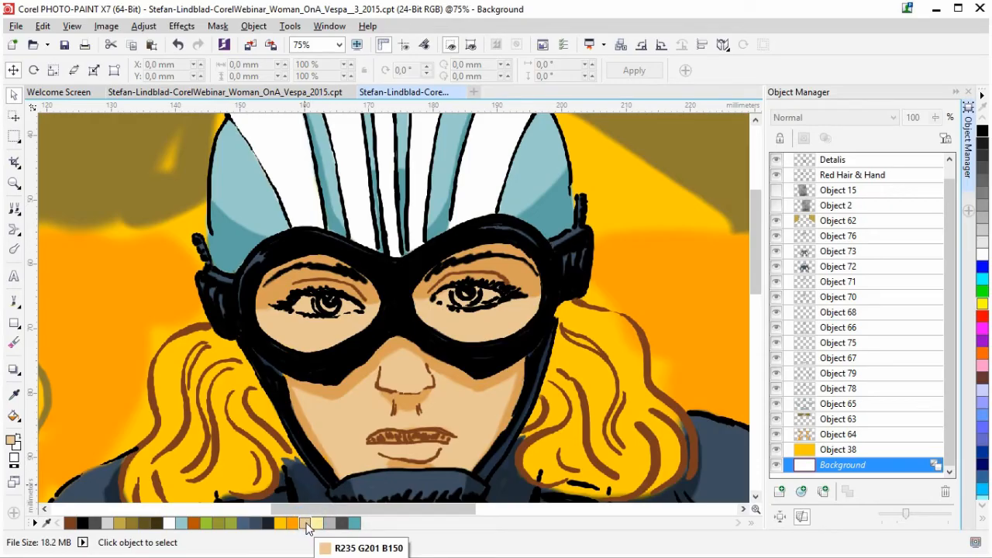
{"action": "double_click", "coordinate": [14, 442]}
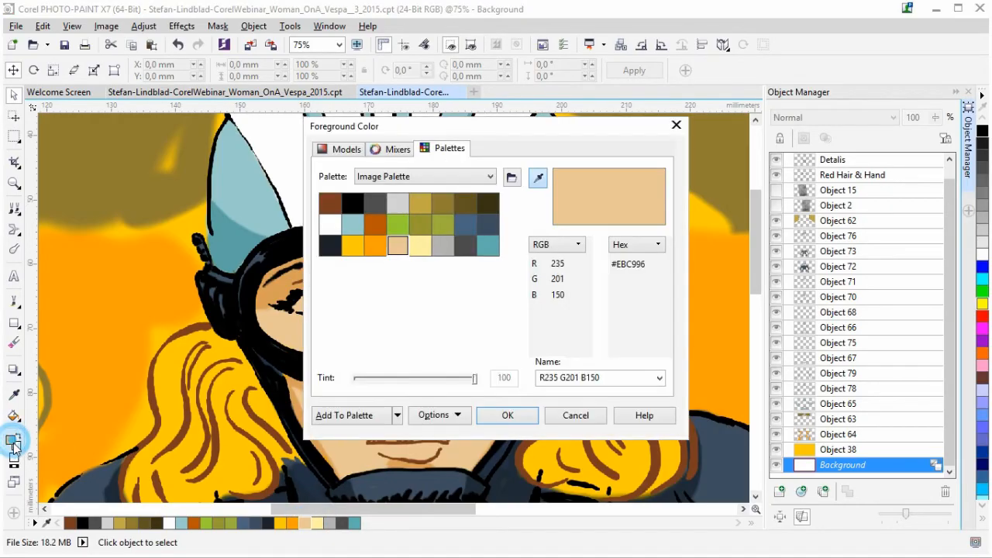
{"action": "left_click", "coordinate": [346, 147]}
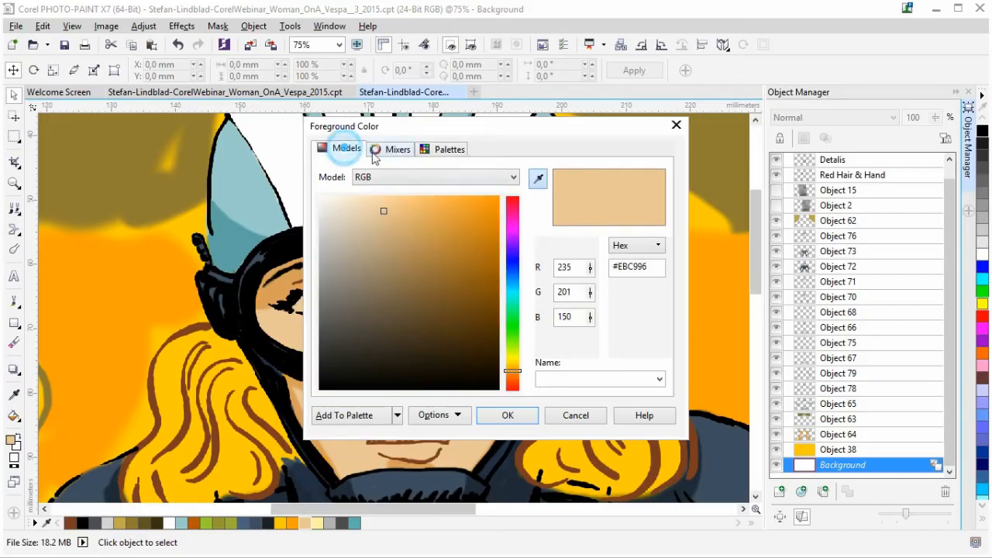
{"action": "mouse_move", "coordinate": [383, 209]}
{"action": "left_mouse_down"}
{"action": "mouse_move", "coordinate": [365, 277]}
{"action": "mouse_move", "coordinate": [379, 259]}
{"action": "mouse_move", "coordinate": [390, 264]}
{"action": "mouse_move", "coordinate": [363, 267]}
{"action": "left_mouse_up"}
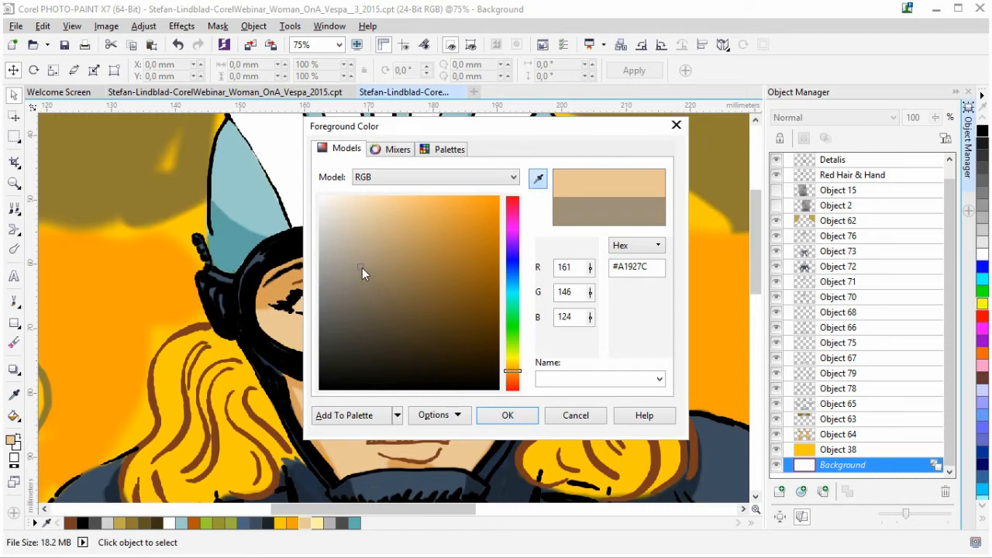
{"action": "left_click_drag", "start_coordinate": [361, 263], "coordinate": [359, 261]}
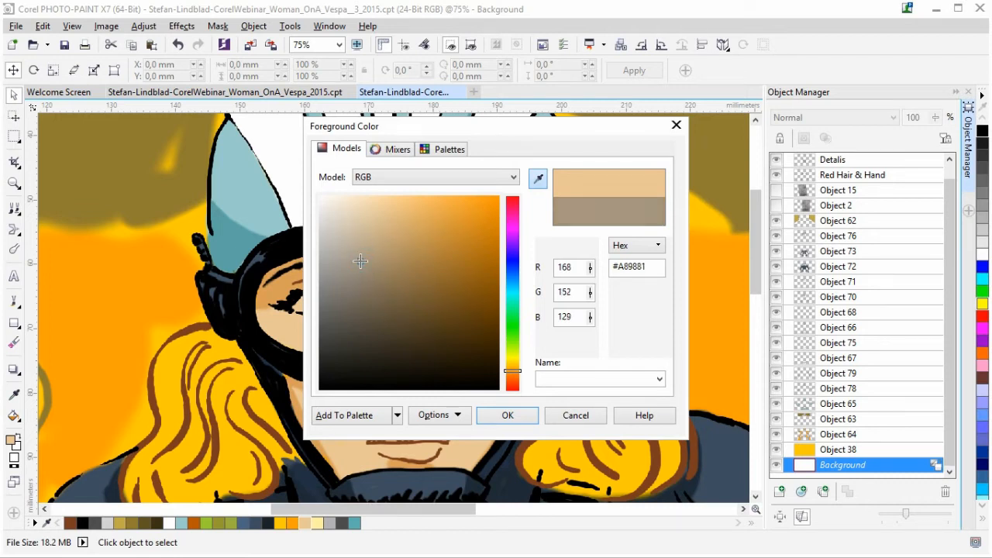
{"action": "left_click_drag", "start_coordinate": [357, 259], "coordinate": [360, 271]}
{"action": "left_click", "coordinate": [506, 416]}
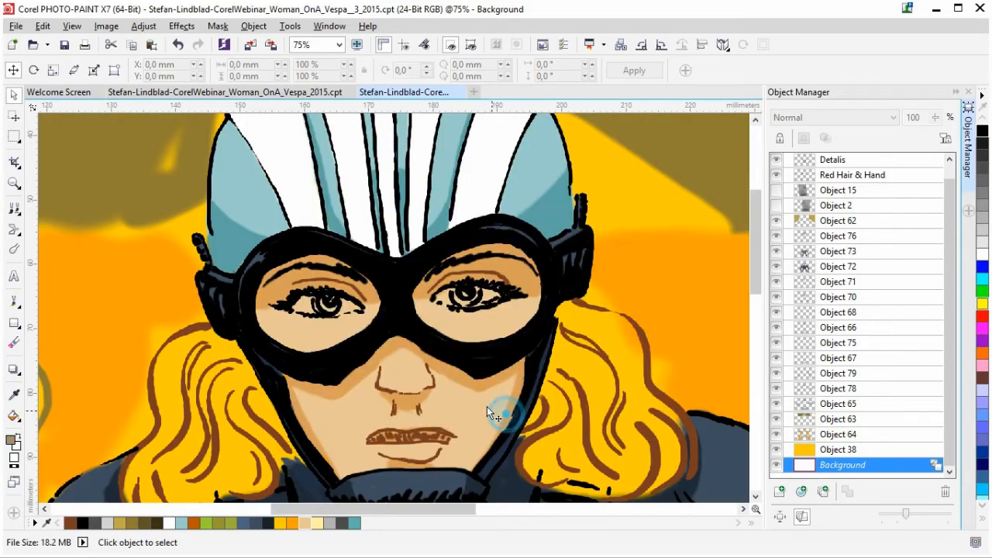
Step: Identify the face shading on Object 71, add a new object above it and ready the Custom Art Brush
{"action": "left_click", "coordinate": [863, 282]}
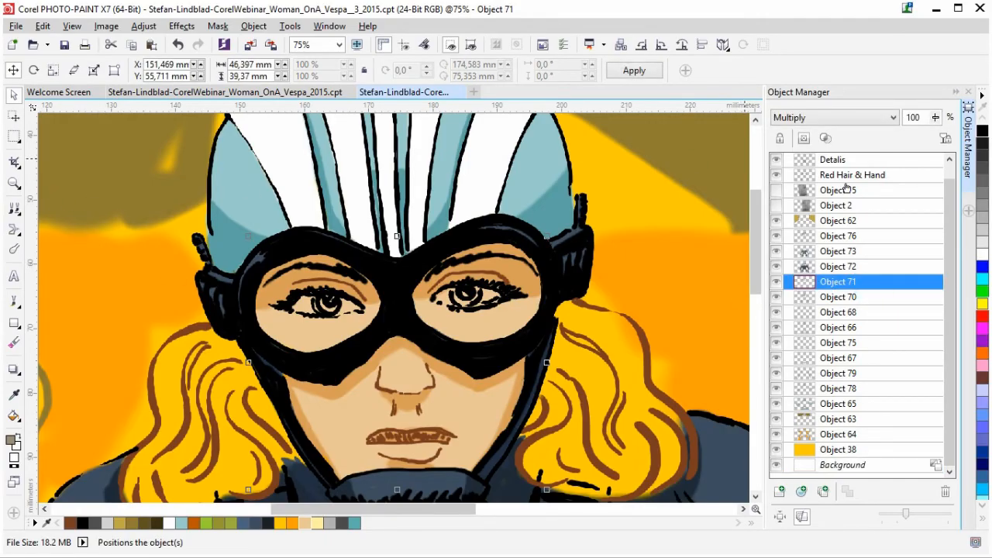
{"action": "left_click", "coordinate": [778, 283]}
{"action": "left_click", "coordinate": [778, 283]}
{"action": "left_click", "coordinate": [779, 491]}
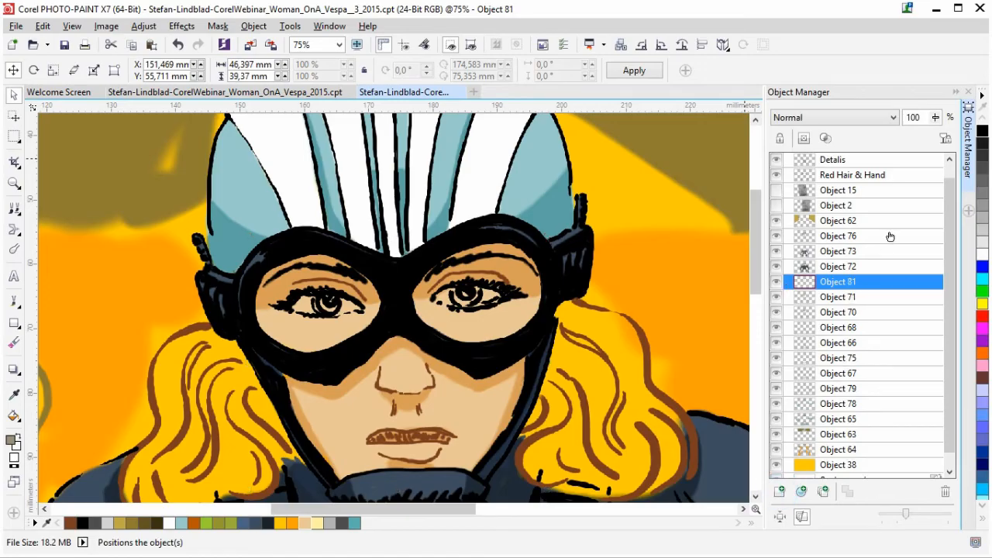
{"action": "left_click", "coordinate": [14, 301]}
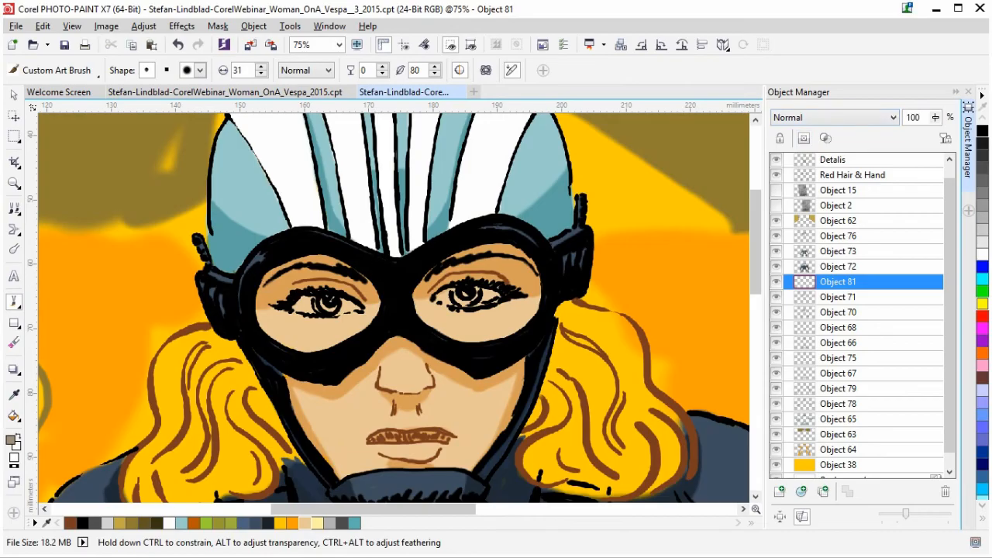
{"action": "left_click_drag", "start_coordinate": [258, 295], "coordinate": [543, 273]}
{"action": "left_click", "coordinate": [837, 117]}
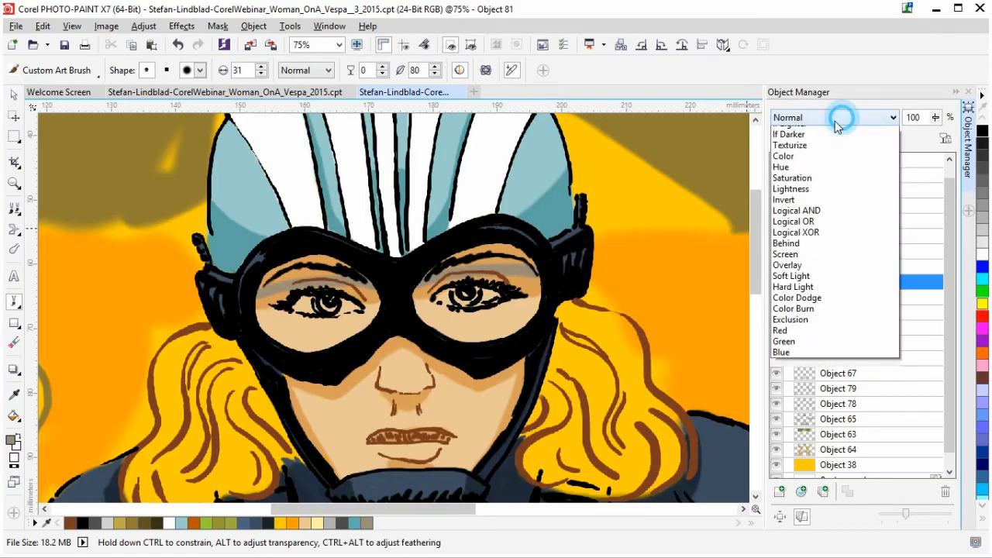
{"action": "left_click", "coordinate": [789, 181]}
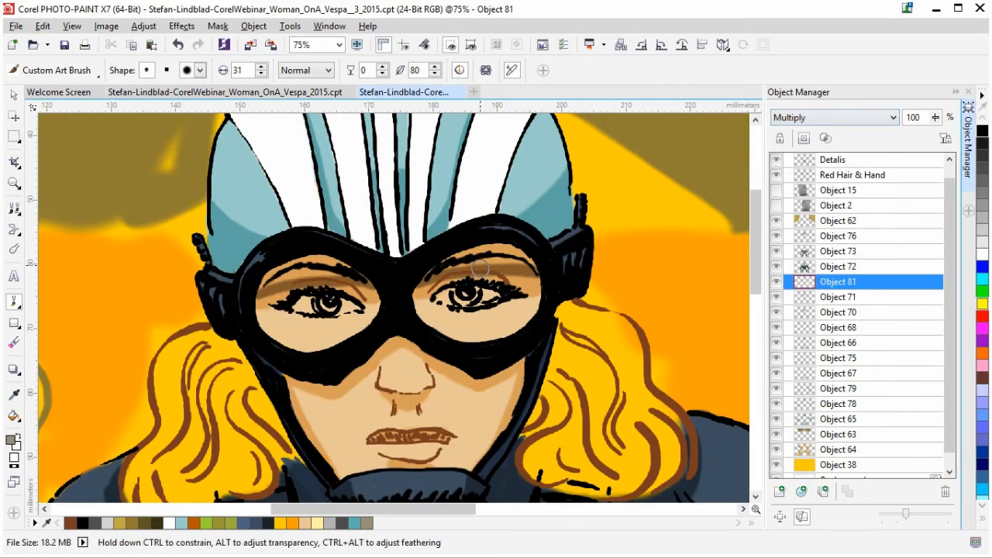
{"action": "mouse_move", "coordinate": [271, 281]}
{"action": "left_mouse_down"}
{"action": "mouse_move", "coordinate": [330, 262]}
{"action": "mouse_move", "coordinate": [358, 275]}
{"action": "mouse_move", "coordinate": [267, 287]}
{"action": "mouse_move", "coordinate": [260, 301]}
{"action": "mouse_move", "coordinate": [306, 270]}
{"action": "mouse_move", "coordinate": [333, 272]}
{"action": "left_mouse_up"}
{"action": "key", "text": "ctrl+z"}
{"action": "key", "text": "ctrl+z"}
{"action": "key", "text": "ctrl+z"}
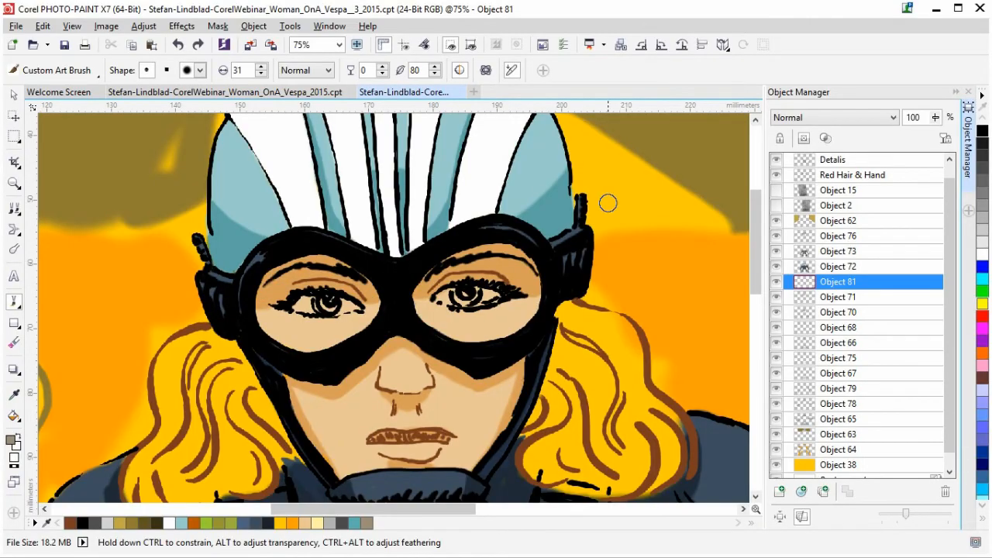
Step: Set Object 81 to Multiply and paint grey-brown shading above the eye in the mask's left-hand opening
{"action": "left_click", "coordinate": [819, 118]}
{"action": "left_click", "coordinate": [821, 178]}
{"action": "mouse_move", "coordinate": [259, 297]}
{"action": "left_mouse_down"}
{"action": "mouse_move", "coordinate": [297, 272]}
{"action": "mouse_move", "coordinate": [262, 289]}
{"action": "left_mouse_up"}
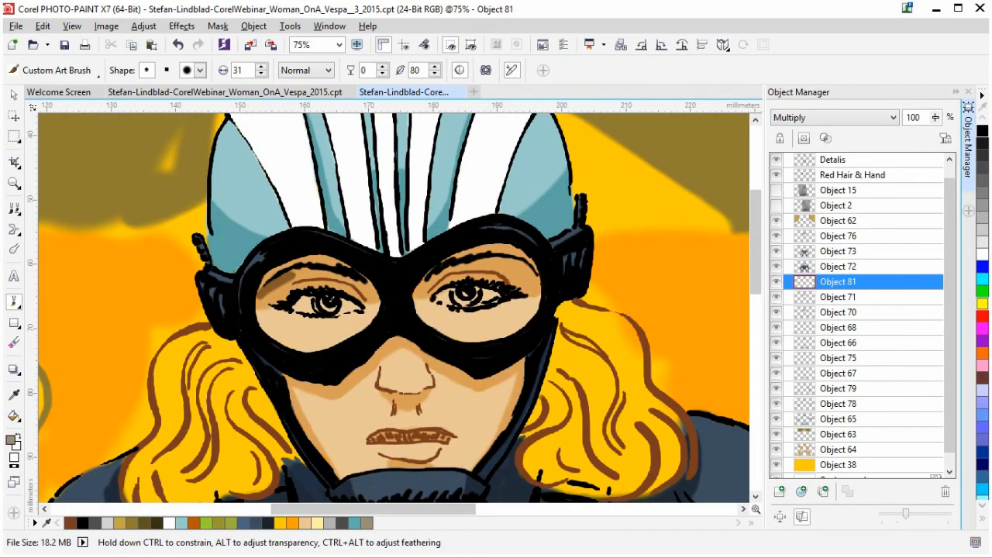
{"action": "mouse_move", "coordinate": [274, 283]}
{"action": "left_mouse_down"}
{"action": "mouse_move", "coordinate": [323, 267]}
{"action": "mouse_move", "coordinate": [366, 278]}
{"action": "mouse_move", "coordinate": [327, 257]}
{"action": "mouse_move", "coordinate": [303, 258]}
{"action": "mouse_move", "coordinate": [279, 268]}
{"action": "mouse_move", "coordinate": [262, 296]}
{"action": "mouse_move", "coordinate": [294, 269]}
{"action": "left_mouse_up"}
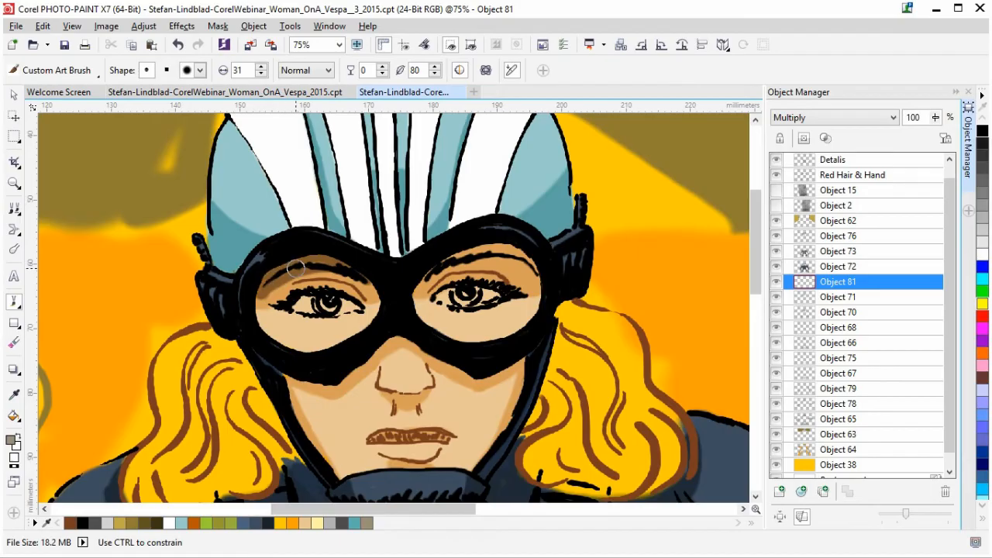
{"action": "mouse_move", "coordinate": [251, 302]}
{"action": "left_mouse_down"}
{"action": "mouse_move", "coordinate": [293, 273]}
{"action": "mouse_move", "coordinate": [329, 270]}
{"action": "mouse_move", "coordinate": [383, 299]}
{"action": "left_mouse_up"}
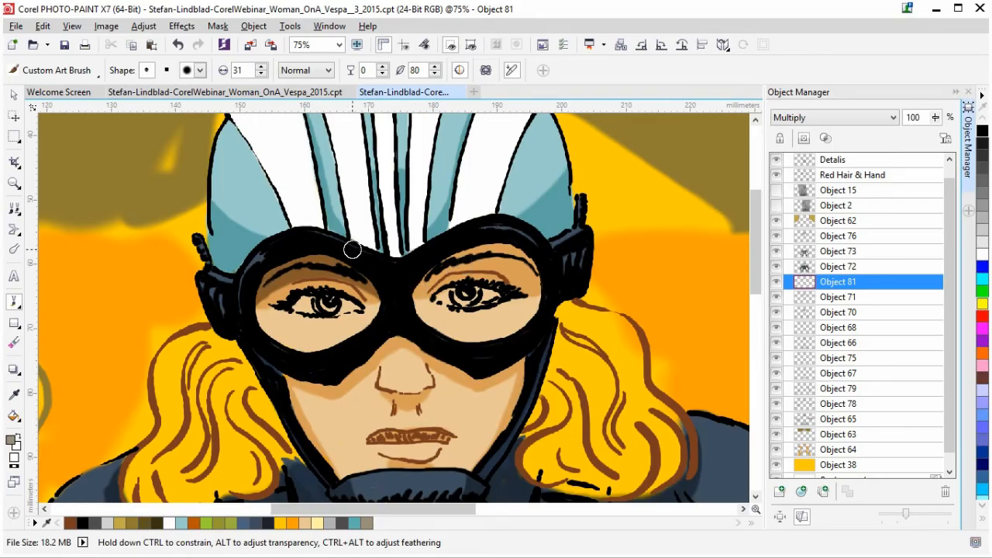
Step: Paint the same shading over the eyelid, under the upper rim and below the inner corner in the mask's right-hand opening
{"action": "mouse_move", "coordinate": [416, 292]}
{"action": "left_mouse_down"}
{"action": "mouse_move", "coordinate": [490, 255]}
{"action": "mouse_move", "coordinate": [428, 275]}
{"action": "mouse_move", "coordinate": [512, 249]}
{"action": "mouse_move", "coordinate": [543, 279]}
{"action": "mouse_move", "coordinate": [451, 262]}
{"action": "mouse_move", "coordinate": [534, 272]}
{"action": "mouse_move", "coordinate": [496, 246]}
{"action": "mouse_move", "coordinate": [540, 273]}
{"action": "left_mouse_up"}
{"action": "mouse_move", "coordinate": [460, 256]}
{"action": "left_mouse_down"}
{"action": "mouse_move", "coordinate": [544, 276]}
{"action": "mouse_move", "coordinate": [551, 292]}
{"action": "mouse_move", "coordinate": [540, 327]}
{"action": "left_mouse_up"}
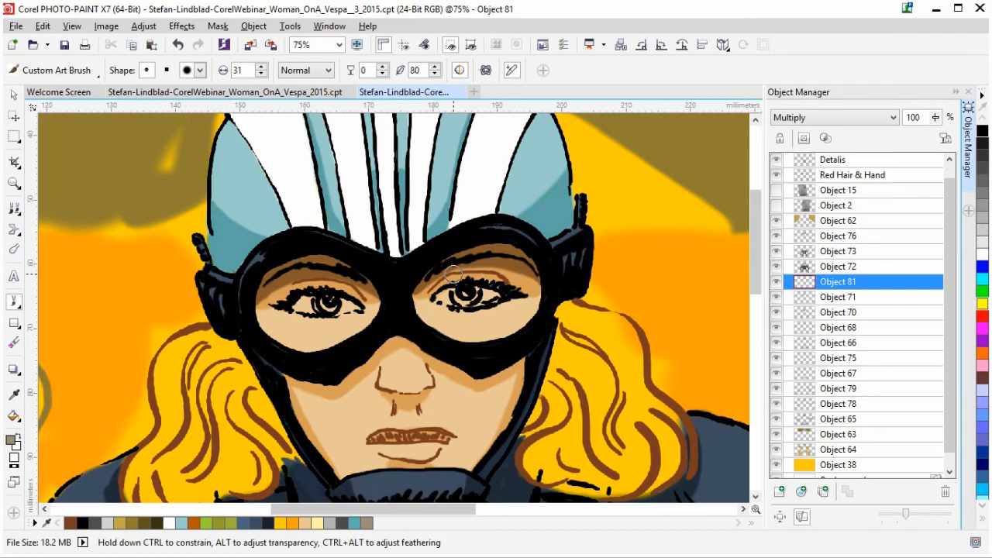
{"action": "mouse_move", "coordinate": [418, 286]}
{"action": "left_mouse_down"}
{"action": "mouse_move", "coordinate": [407, 294]}
{"action": "mouse_move", "coordinate": [475, 259]}
{"action": "mouse_move", "coordinate": [547, 288]}
{"action": "mouse_move", "coordinate": [544, 308]}
{"action": "left_mouse_up"}
{"action": "mouse_move", "coordinate": [413, 306]}
{"action": "left_mouse_down"}
{"action": "mouse_move", "coordinate": [444, 310]}
{"action": "mouse_move", "coordinate": [414, 299]}
{"action": "mouse_move", "coordinate": [420, 282]}
{"action": "mouse_move", "coordinate": [427, 302]}
{"action": "mouse_move", "coordinate": [429, 279]}
{"action": "mouse_move", "coordinate": [417, 307]}
{"action": "mouse_move", "coordinate": [453, 311]}
{"action": "left_mouse_up"}
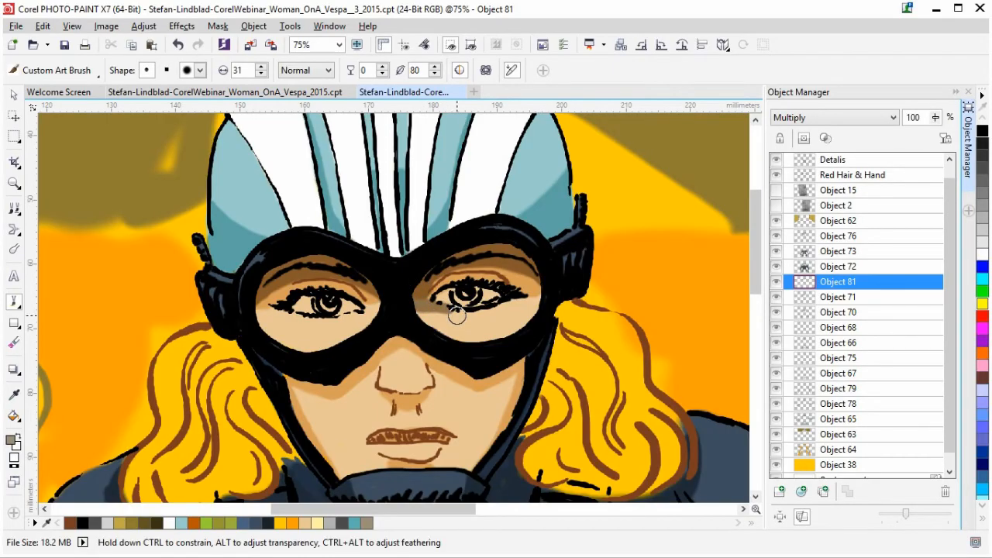
Step: Deepen the shading at the inner corners of both eyes on Object 81 and save the file
{"action": "mouse_move", "coordinate": [363, 290]}
{"action": "left_mouse_down"}
{"action": "mouse_move", "coordinate": [380, 320]}
{"action": "mouse_move", "coordinate": [347, 315]}
{"action": "mouse_move", "coordinate": [376, 310]}
{"action": "mouse_move", "coordinate": [370, 291]}
{"action": "mouse_move", "coordinate": [375, 319]}
{"action": "mouse_move", "coordinate": [427, 310]}
{"action": "mouse_move", "coordinate": [416, 319]}
{"action": "mouse_move", "coordinate": [377, 290]}
{"action": "left_mouse_up"}
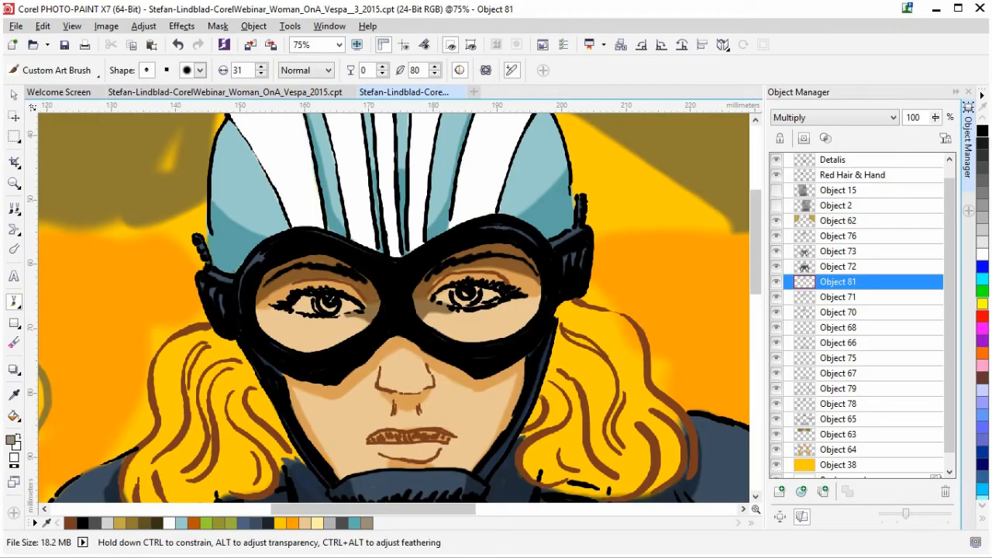
{"action": "mouse_move", "coordinate": [420, 323]}
{"action": "left_mouse_down"}
{"action": "mouse_move", "coordinate": [411, 310]}
{"action": "mouse_move", "coordinate": [454, 310]}
{"action": "left_mouse_up"}
{"action": "scroll", "coordinate": [512, 300], "scroll_direction": "down", "scroll_amount": 3}
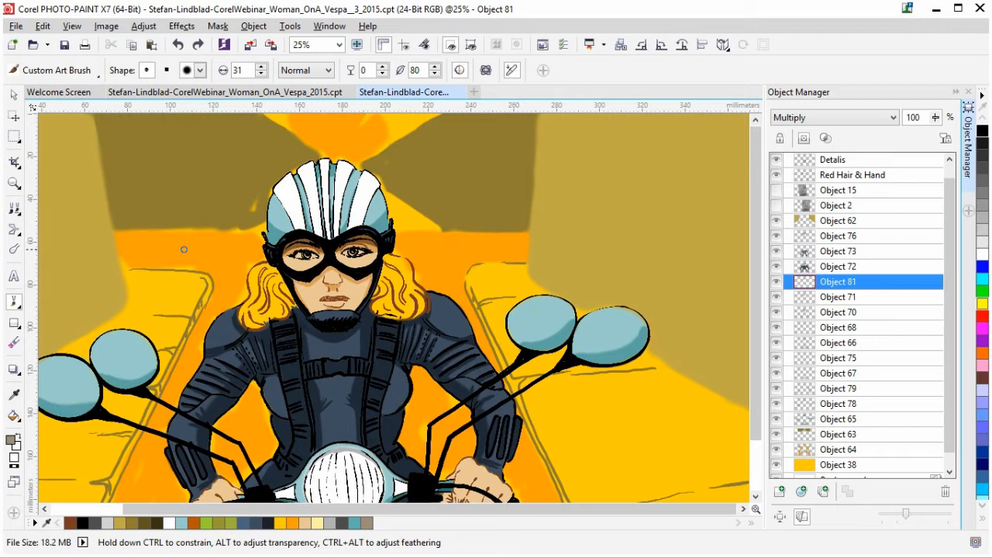
{"action": "mouse_move", "coordinate": [321, 251]}
{"action": "left_mouse_down"}
{"action": "mouse_move", "coordinate": [321, 241]}
{"action": "mouse_move", "coordinate": [338, 251]}
{"action": "left_mouse_up"}
{"action": "key", "text": "ctrl+s"}
Step: Touch up the face shading on Object 71 beneath the middle of the mask and save the file
{"action": "left_click", "coordinate": [825, 299]}
{"action": "left_click_drag", "start_coordinate": [326, 265], "coordinate": [326, 266]}
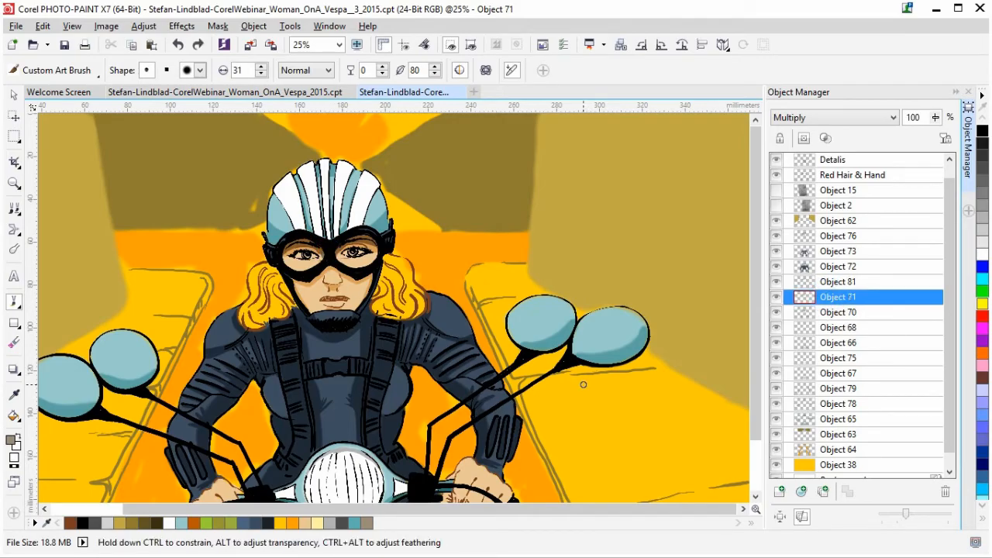
{"action": "key", "text": "ctrl+s"}
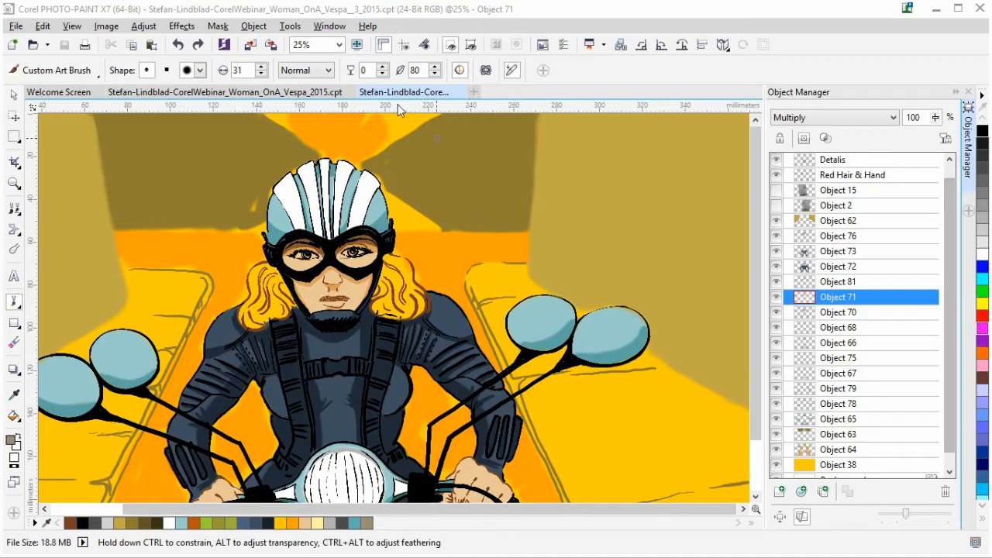
Step: On Object 62, erase the inner edge of the left-hand near building in straight vertical strokes with a size 211 eraser
{"action": "left_click", "coordinate": [338, 46]}
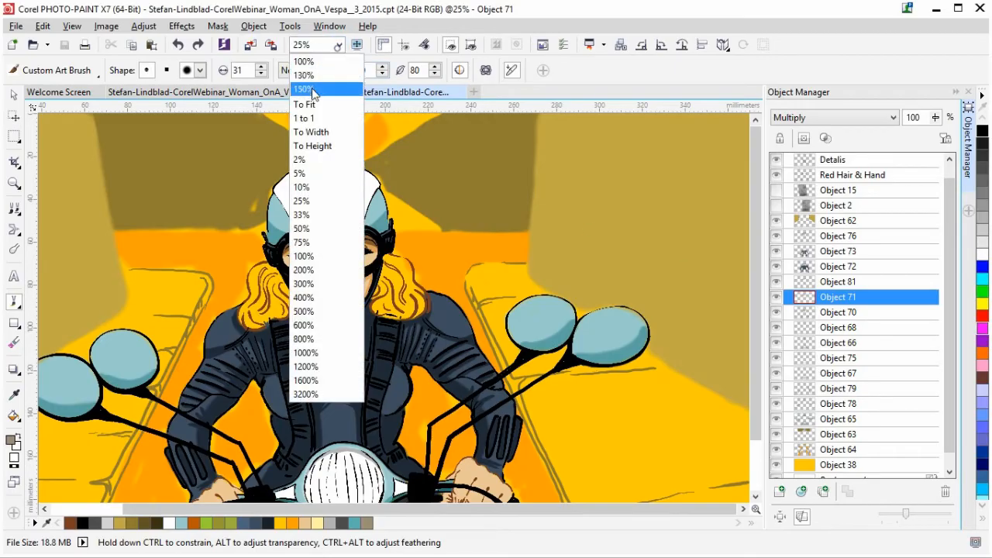
{"action": "left_click", "coordinate": [314, 101]}
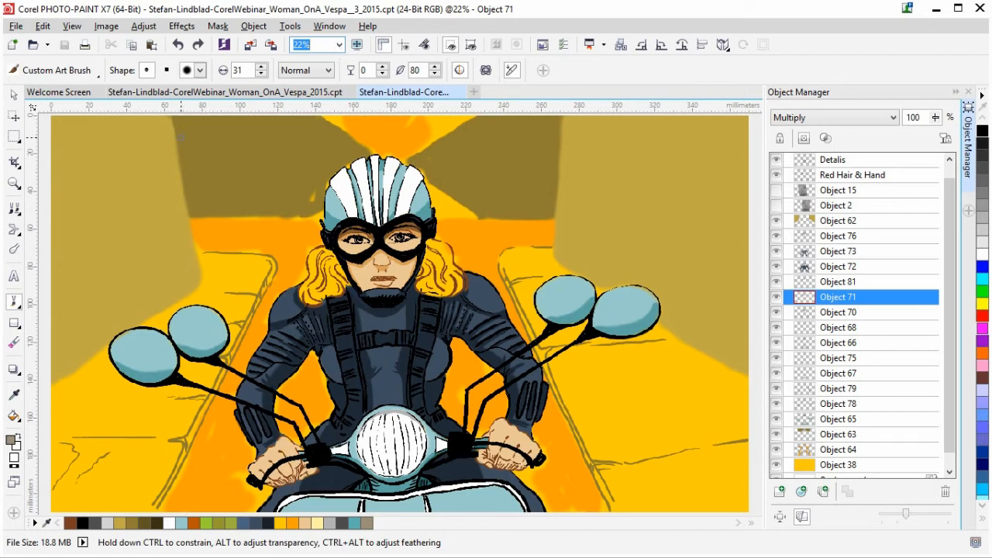
{"action": "left_click", "coordinate": [14, 343]}
{"action": "left_click", "coordinate": [794, 221]}
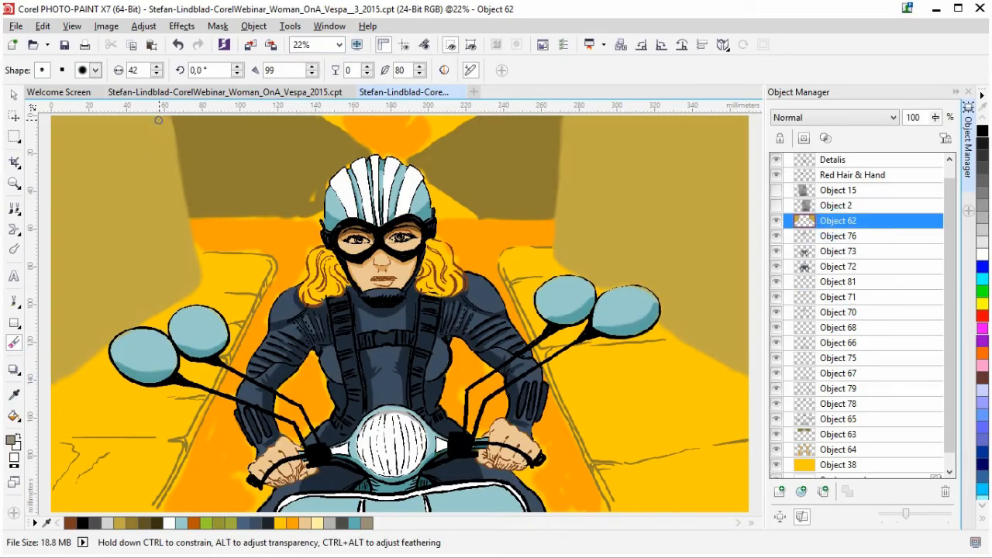
{"action": "mouse_move", "coordinate": [177, 209]}
{"action": "left_mouse_down"}
{"action": "mouse_move", "coordinate": [157, 140]}
{"action": "mouse_move", "coordinate": [171, 114]}
{"action": "mouse_move", "coordinate": [159, 128]}
{"action": "left_mouse_up"}
{"action": "key", "text": "ctrl+z"}
{"action": "left_click", "coordinate": [170, 122]}
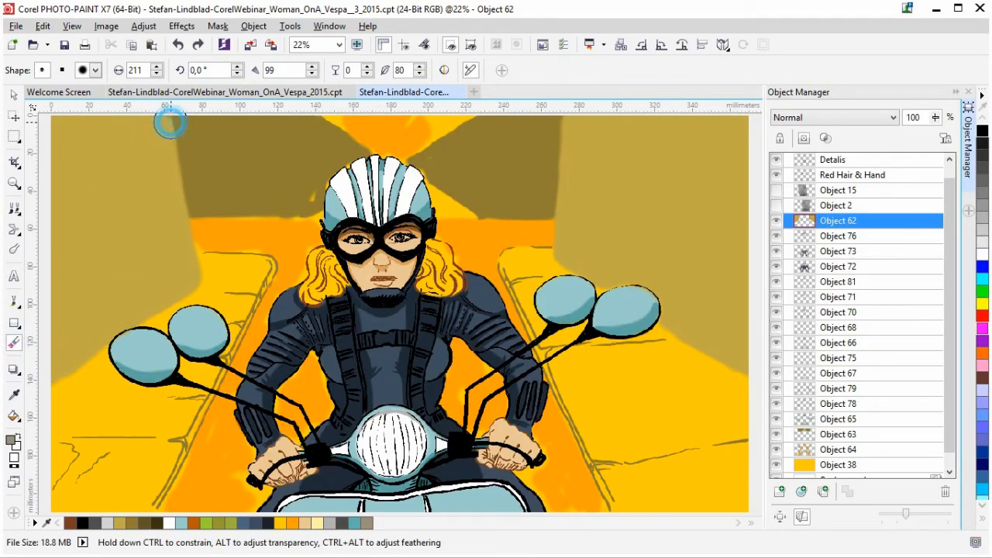
{"action": "left_click", "coordinate": [182, 291], "text": "shift"}
{"action": "left_click", "coordinate": [183, 116], "text": "shift"}
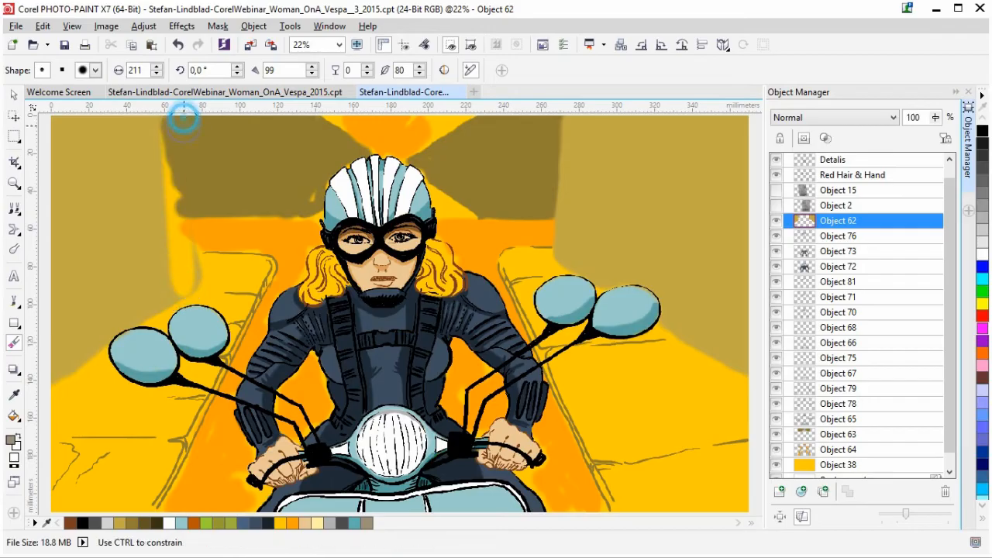
{"action": "left_click", "coordinate": [183, 299], "text": "shift"}
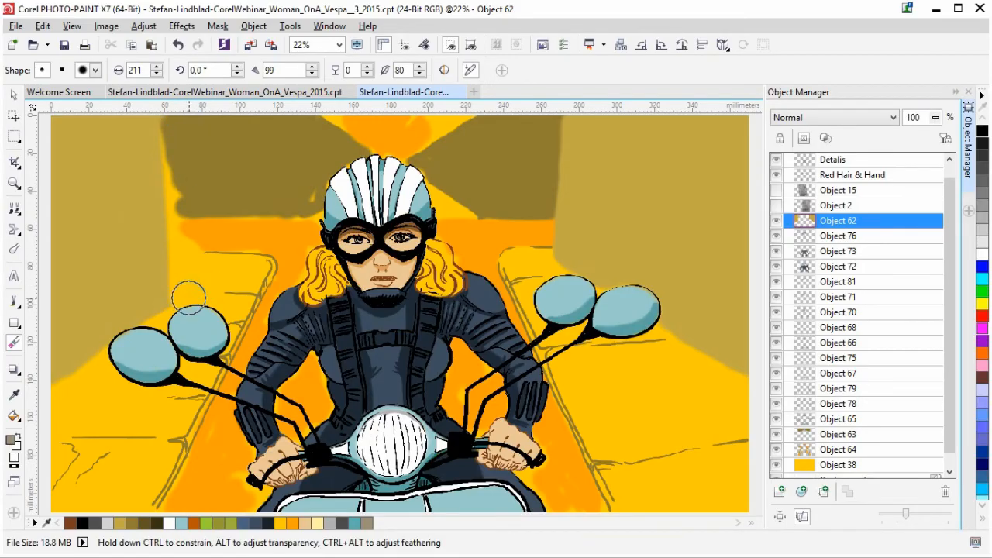
{"action": "left_click", "coordinate": [189, 271]}
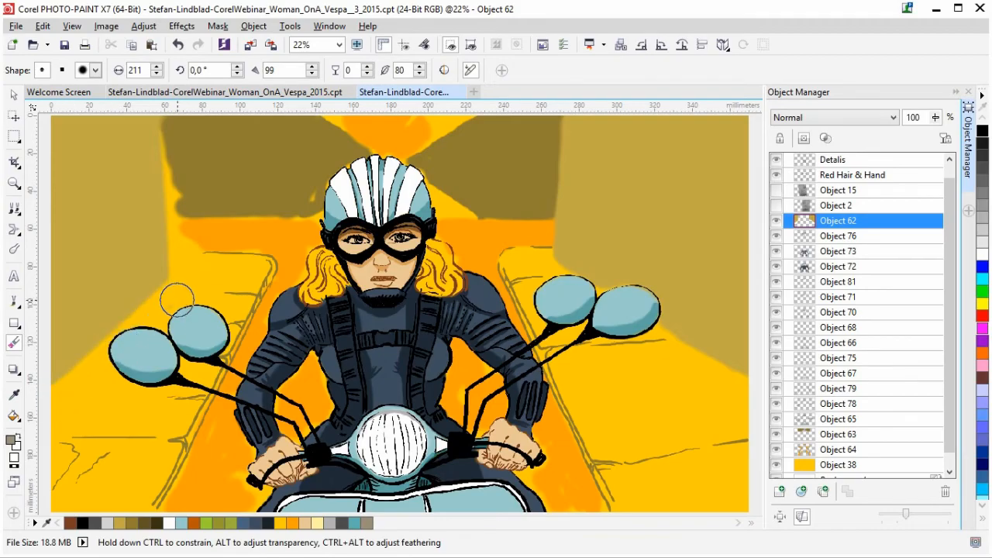
Step: Erase the right-hand near building's inner edge and its sloping base on Object 62 with straight strokes
{"action": "left_click", "coordinate": [566, 268]}
{"action": "left_click", "coordinate": [563, 124], "text": "shift"}
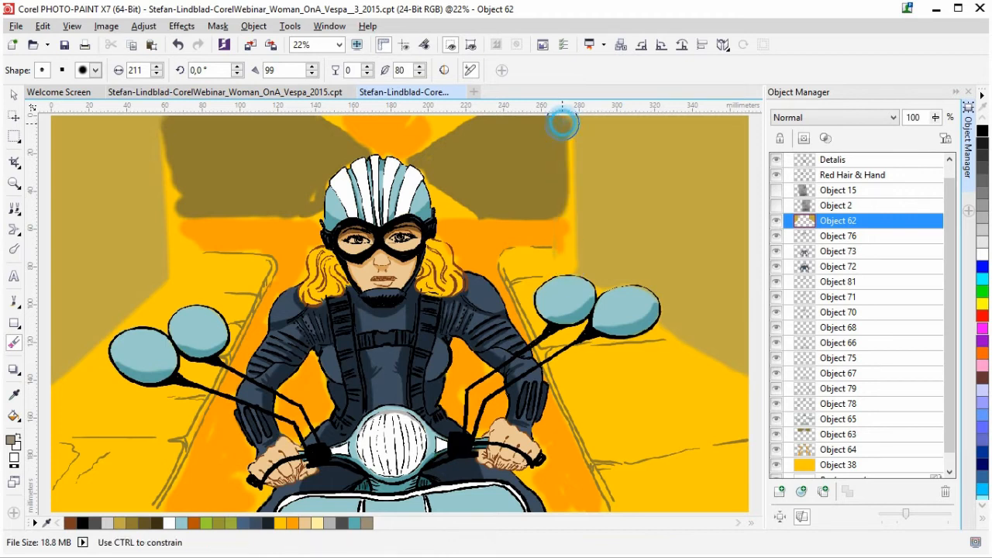
{"action": "left_click", "coordinate": [570, 260]}
{"action": "left_click", "coordinate": [571, 124], "text": "shift"}
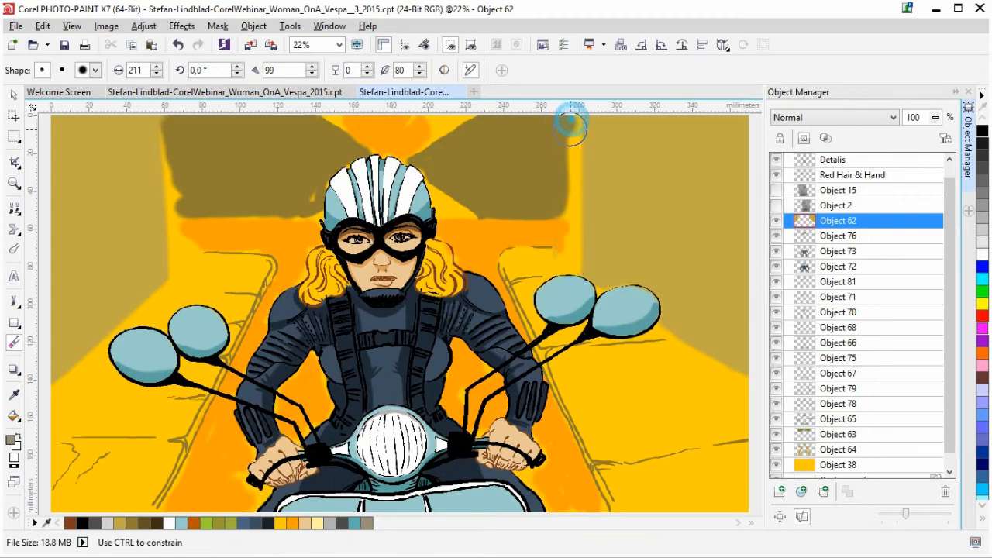
{"action": "left_click", "coordinate": [579, 281]}
{"action": "left_click", "coordinate": [577, 123], "text": "shift"}
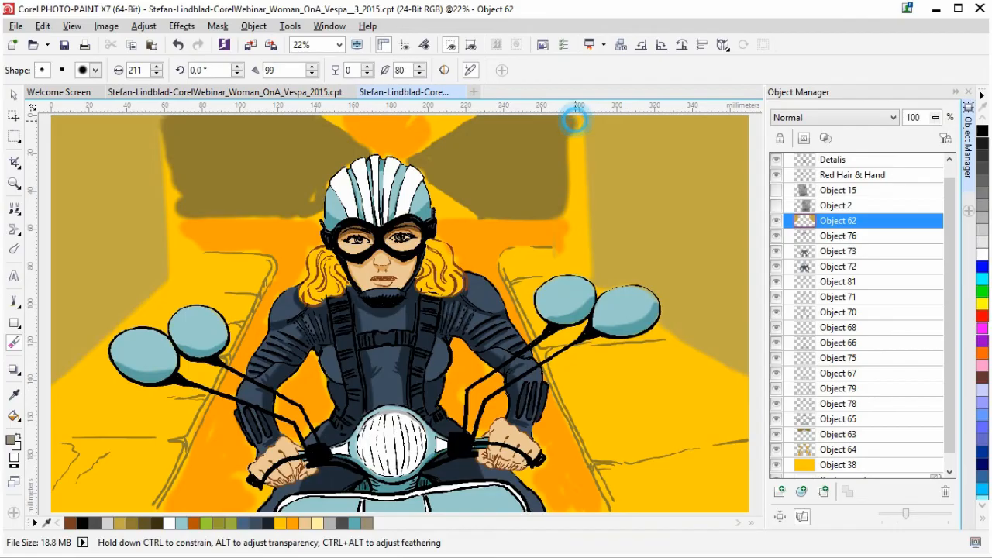
{"action": "left_click", "coordinate": [578, 116]}
{"action": "left_click", "coordinate": [583, 285], "text": "shift"}
{"action": "left_click", "coordinate": [582, 113], "text": "shift"}
{"action": "left_click", "coordinate": [587, 270]}
{"action": "left_click", "coordinate": [744, 389], "text": "shift"}
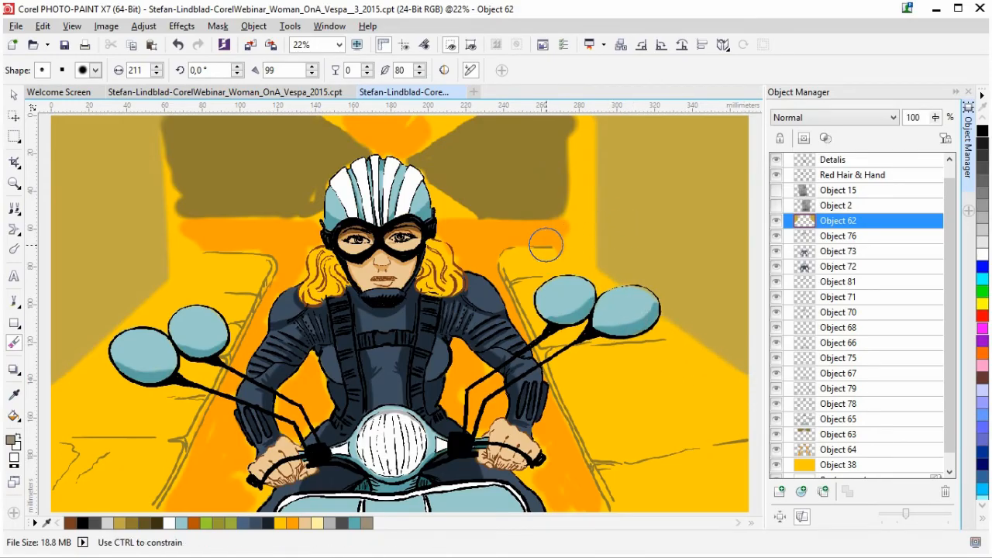
{"action": "left_click", "coordinate": [176, 137]}
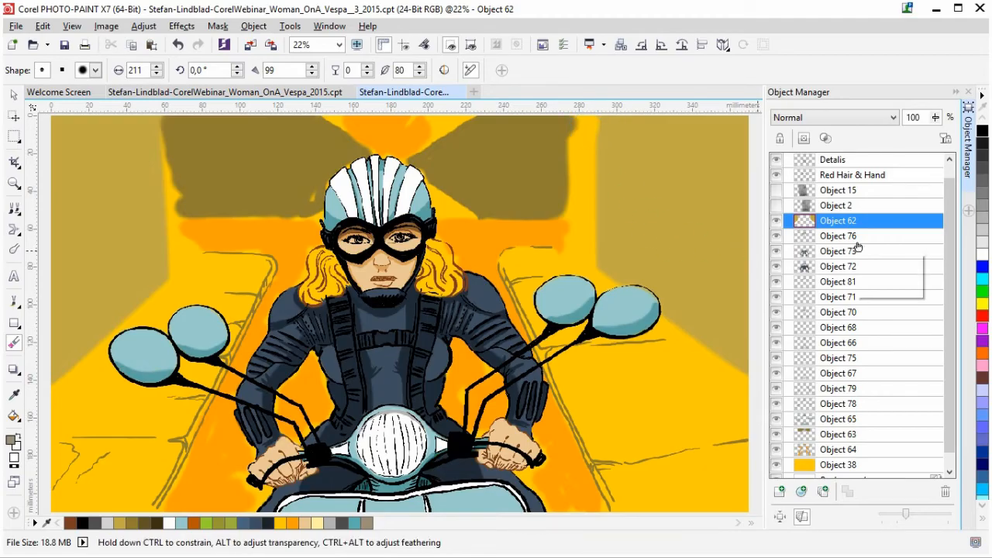
Step: Sample the dark olive of the far buildings and paint on Object 63 with a size 147 brush to extend them to the near walls
{"action": "left_click", "coordinate": [14, 94]}
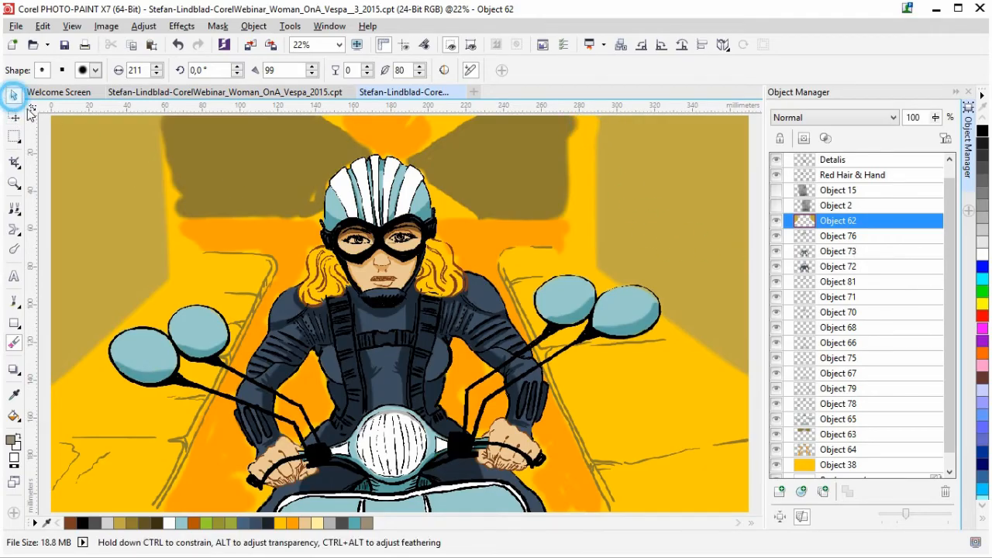
{"action": "left_click", "coordinate": [224, 179]}
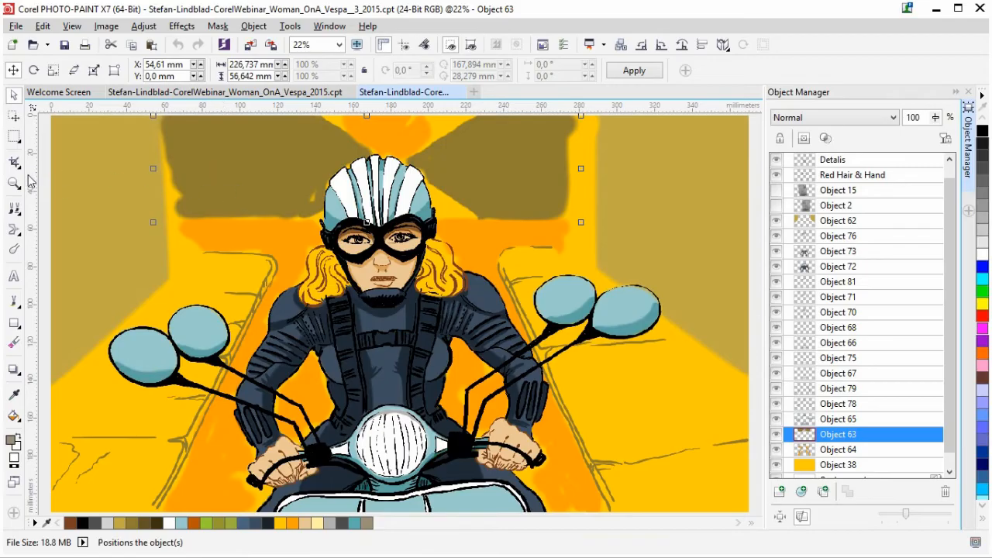
{"action": "left_click", "coordinate": [14, 393]}
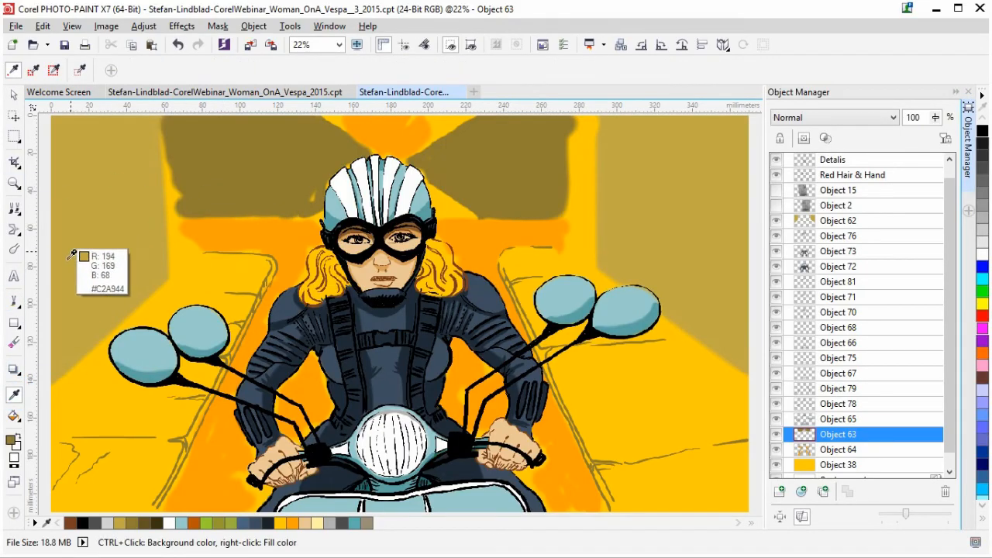
{"action": "left_click", "coordinate": [14, 300]}
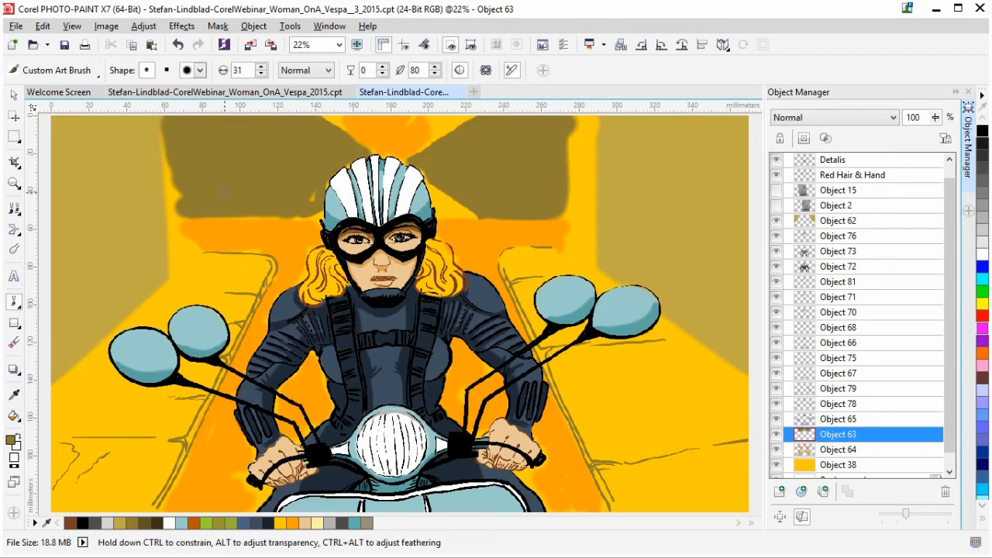
{"action": "left_click_drag", "start_coordinate": [230, 187], "coordinate": [230, 175]}
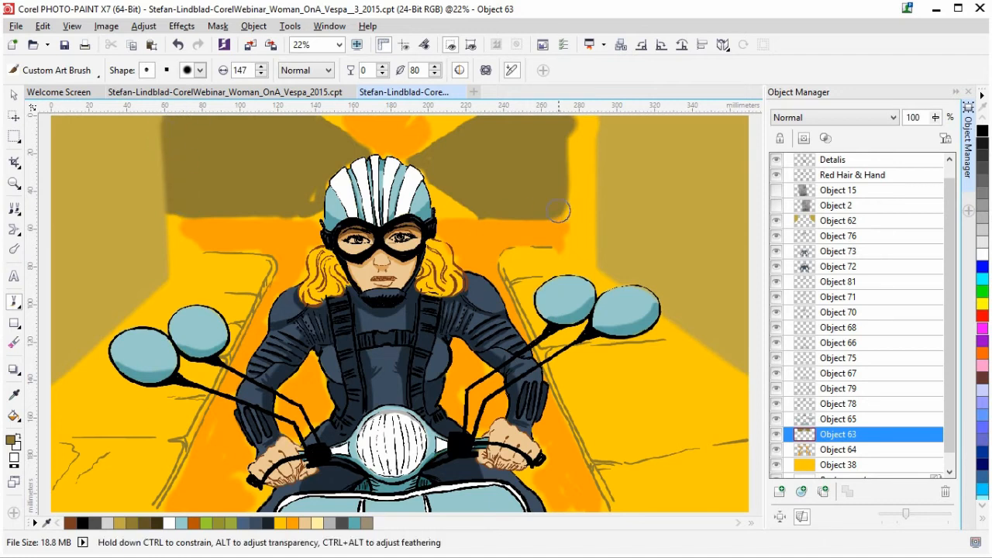
{"action": "mouse_move", "coordinate": [547, 201]}
{"action": "left_mouse_down"}
{"action": "mouse_move", "coordinate": [600, 208]}
{"action": "mouse_move", "coordinate": [555, 172]}
{"action": "mouse_move", "coordinate": [583, 164]}
{"action": "mouse_move", "coordinate": [556, 147]}
{"action": "mouse_move", "coordinate": [589, 148]}
{"action": "mouse_move", "coordinate": [564, 132]}
{"action": "mouse_move", "coordinate": [594, 134]}
{"action": "mouse_move", "coordinate": [570, 124]}
{"action": "mouse_move", "coordinate": [598, 116]}
{"action": "left_mouse_up"}
Step: Fill the gaps in the dark far buildings around the helmet and along their lower edge on Object 63
{"action": "left_click", "coordinate": [317, 195]}
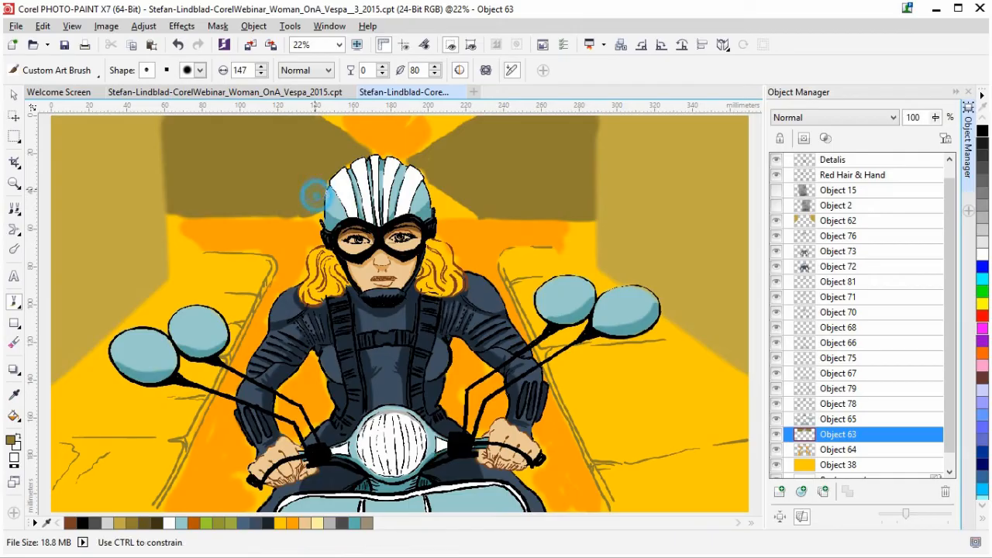
{"action": "left_click", "coordinate": [326, 188]}
{"action": "left_click", "coordinate": [350, 163]}
{"action": "left_click", "coordinate": [350, 165]}
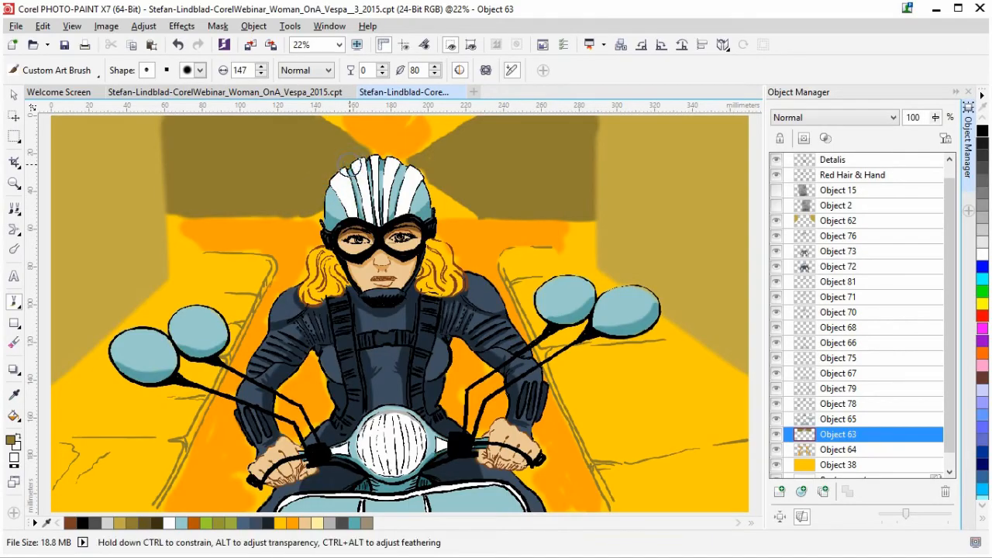
{"action": "left_click", "coordinate": [370, 149]}
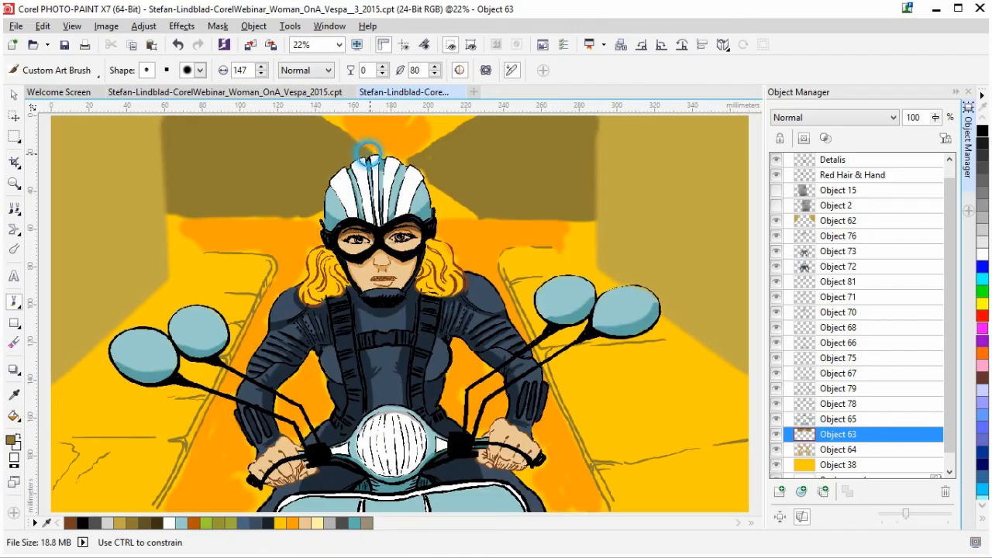
{"action": "left_click", "coordinate": [425, 179]}
{"action": "left_click", "coordinate": [431, 159]}
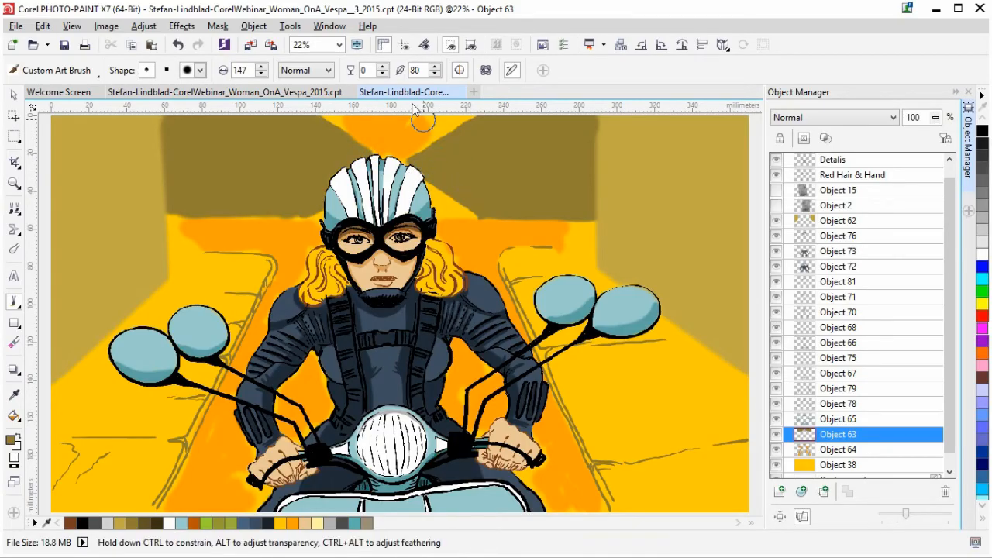
{"action": "mouse_move", "coordinate": [287, 220]}
{"action": "left_mouse_down"}
{"action": "mouse_move", "coordinate": [283, 210]}
{"action": "mouse_move", "coordinate": [332, 223]}
{"action": "left_mouse_up"}
Step: Sample the road's orange R254 G160 B0 and paint on Object 64 to widen the distant road to both near walls
{"action": "left_click", "coordinate": [853, 450]}
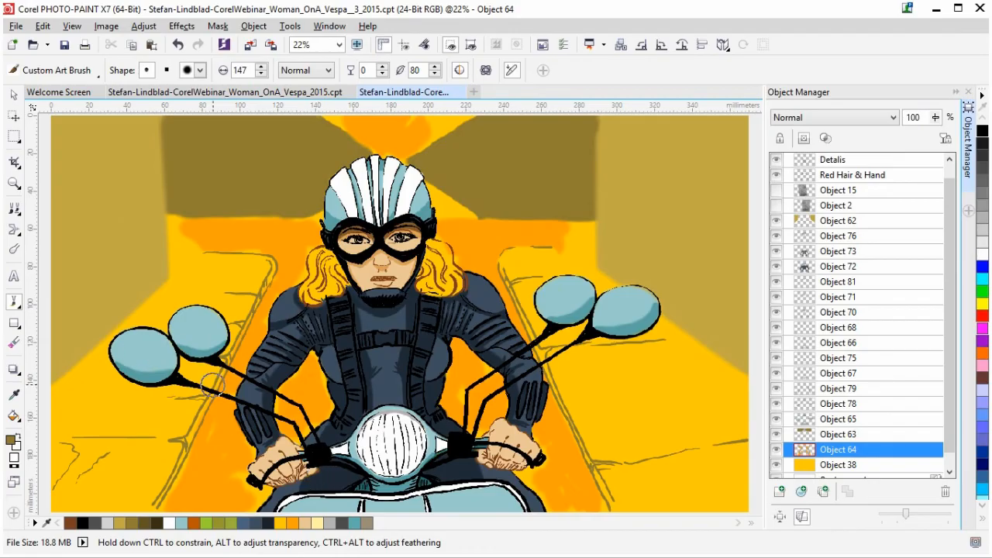
{"action": "left_click", "coordinate": [13, 394]}
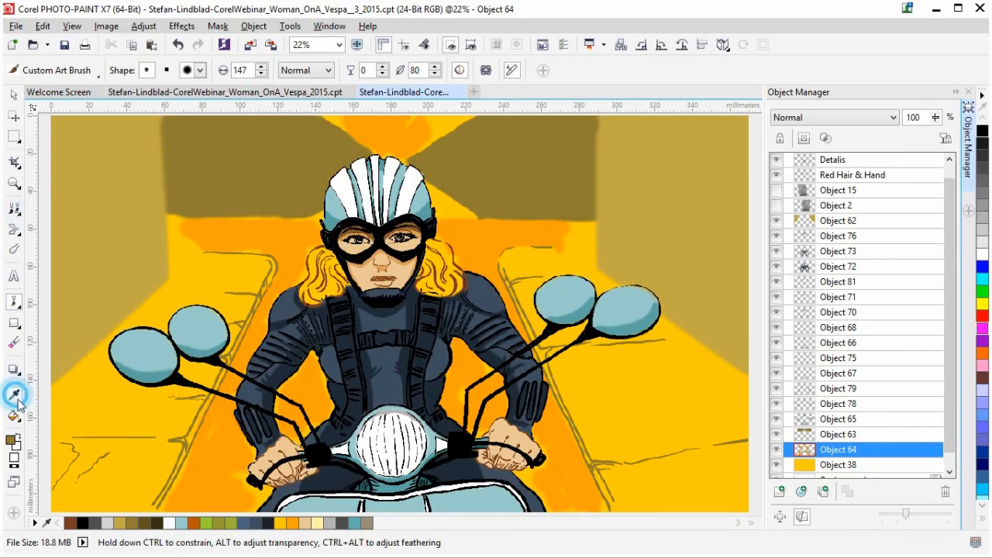
{"action": "left_click", "coordinate": [292, 267]}
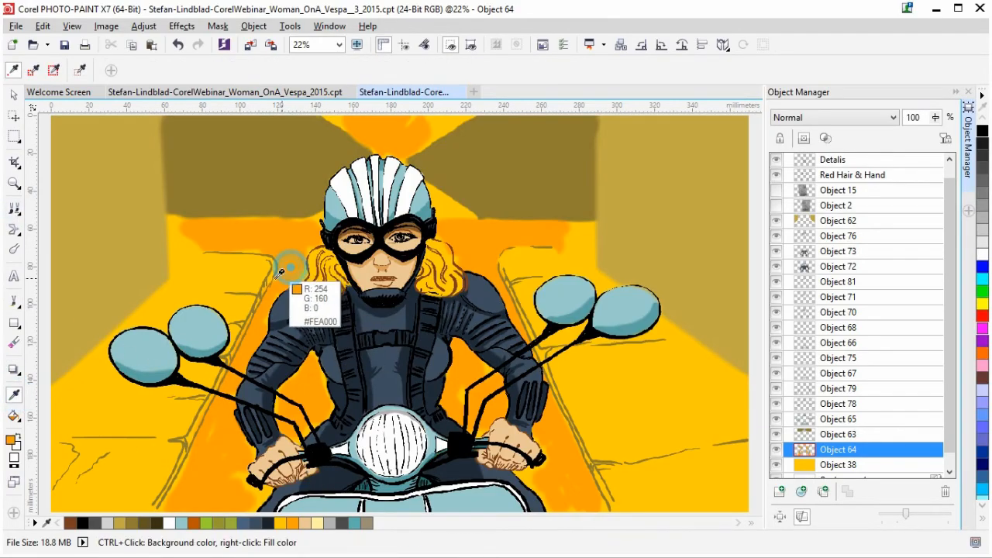
{"action": "left_click", "coordinate": [13, 301]}
{"action": "mouse_move", "coordinate": [200, 237]}
{"action": "left_mouse_down"}
{"action": "mouse_move", "coordinate": [162, 239]}
{"action": "mouse_move", "coordinate": [186, 241]}
{"action": "mouse_move", "coordinate": [181, 225]}
{"action": "mouse_move", "coordinate": [314, 218]}
{"action": "mouse_move", "coordinate": [307, 243]}
{"action": "mouse_move", "coordinate": [255, 244]}
{"action": "mouse_move", "coordinate": [269, 246]}
{"action": "left_mouse_up"}
{"action": "mouse_move", "coordinate": [567, 232]}
{"action": "left_mouse_down"}
{"action": "mouse_move", "coordinate": [617, 231]}
{"action": "mouse_move", "coordinate": [586, 237]}
{"action": "left_mouse_up"}
Step: Fill the remaining orange gaps beside the helmet, hair and shoulders on Object 64, and ready the Eraser
{"action": "left_click_drag", "start_coordinate": [475, 224], "coordinate": [419, 185]}
{"action": "mouse_move", "coordinate": [459, 218]}
{"action": "left_mouse_down"}
{"action": "mouse_move", "coordinate": [437, 212]}
{"action": "mouse_move", "coordinate": [462, 260]}
{"action": "mouse_move", "coordinate": [456, 241]}
{"action": "mouse_move", "coordinate": [436, 235]}
{"action": "left_mouse_up"}
{"action": "left_click_drag", "start_coordinate": [298, 275], "coordinate": [303, 266]}
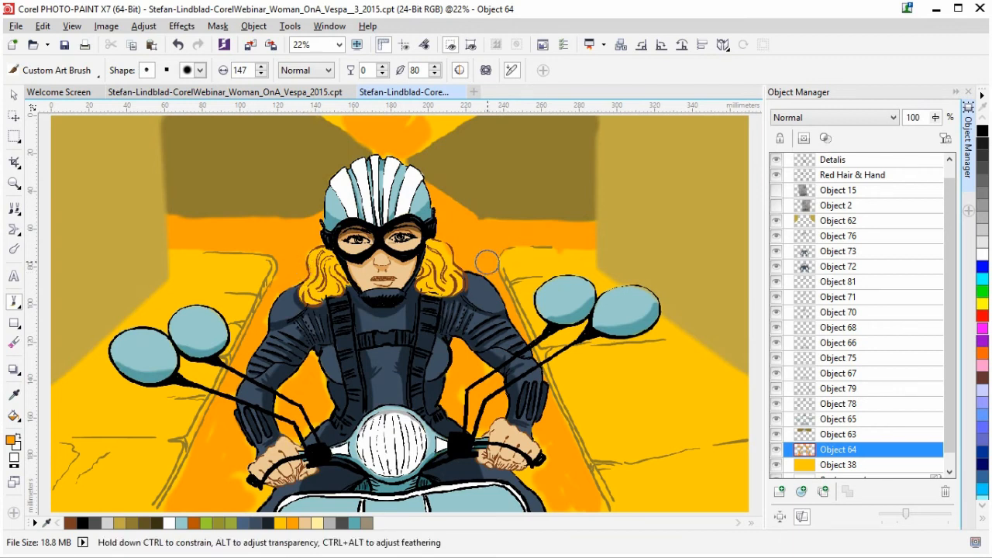
{"action": "mouse_move", "coordinate": [281, 289]}
{"action": "left_mouse_down"}
{"action": "mouse_move", "coordinate": [271, 295]}
{"action": "mouse_move", "coordinate": [283, 286]}
{"action": "left_mouse_up"}
{"action": "left_click", "coordinate": [14, 343]}
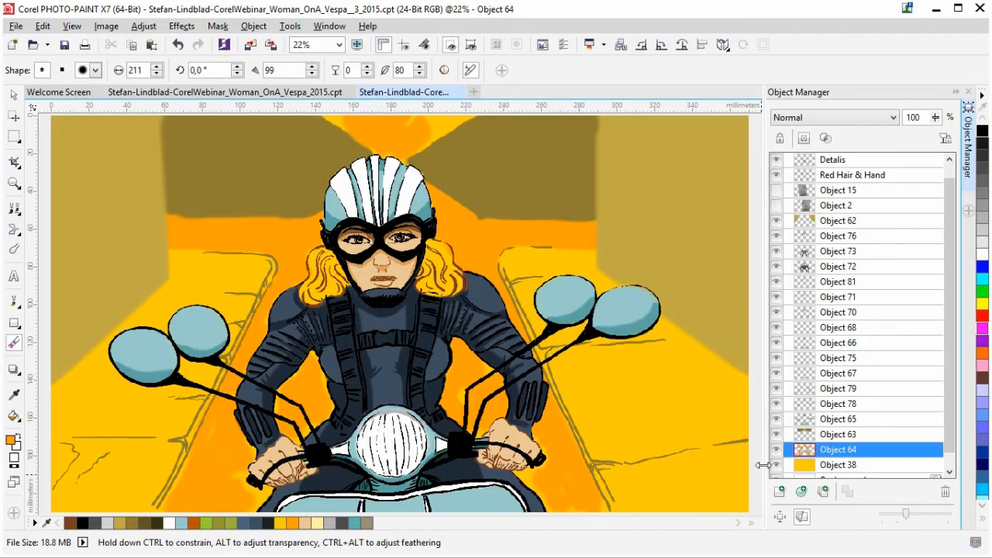
Step: Save the illustration and add a new empty object directly above Object 62
{"action": "key", "text": "ctrl+s"}
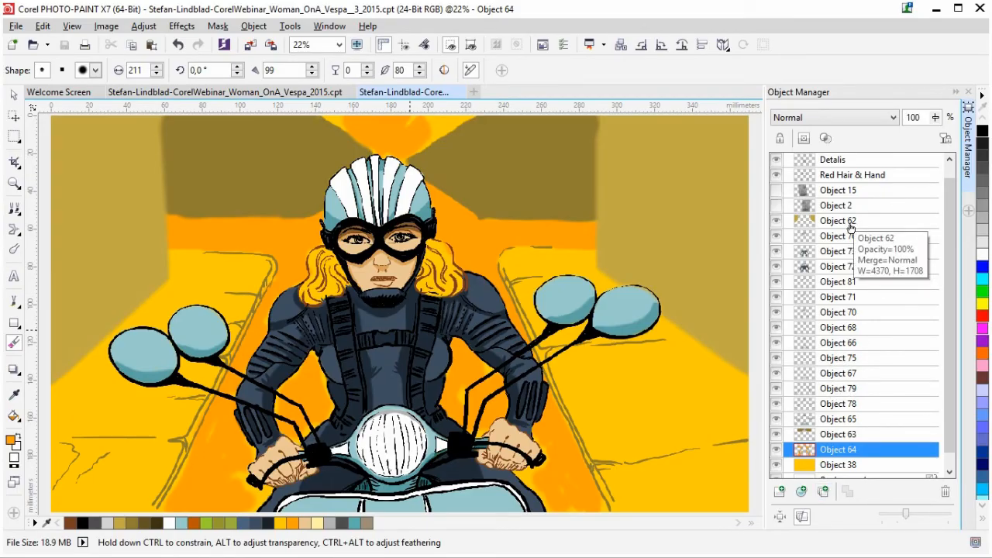
{"action": "left_click", "coordinate": [850, 225]}
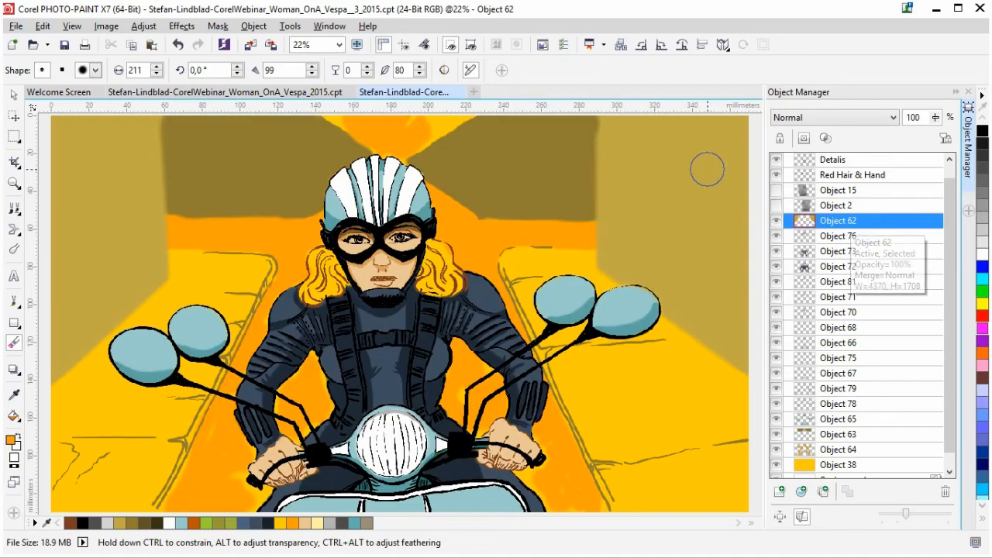
{"action": "left_click", "coordinate": [780, 492]}
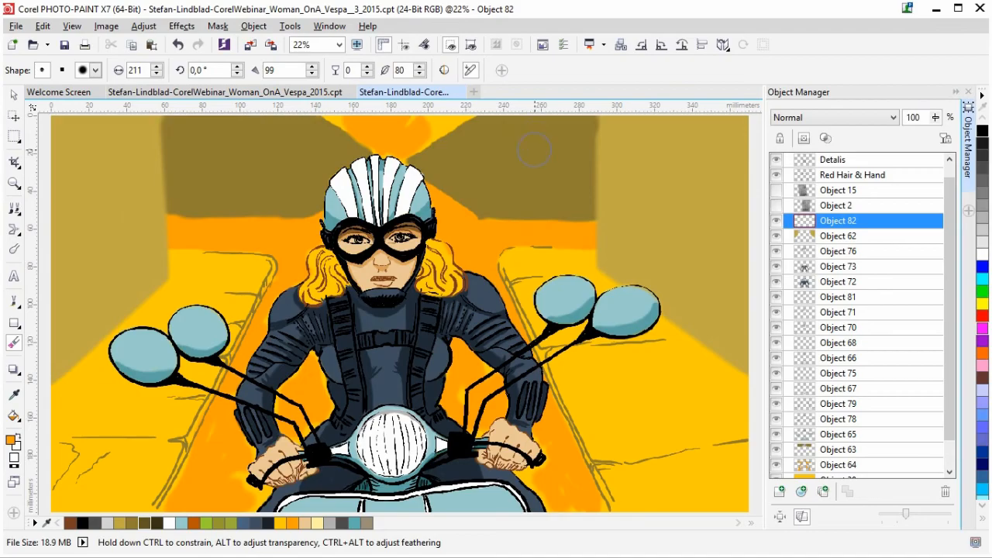
Step: Paint a straight dark olive post on the left sidewalk, up to the image's upper edge, with a size 103 brush on Object 82
{"action": "left_click_drag", "start_coordinate": [214, 177], "coordinate": [218, 168]}
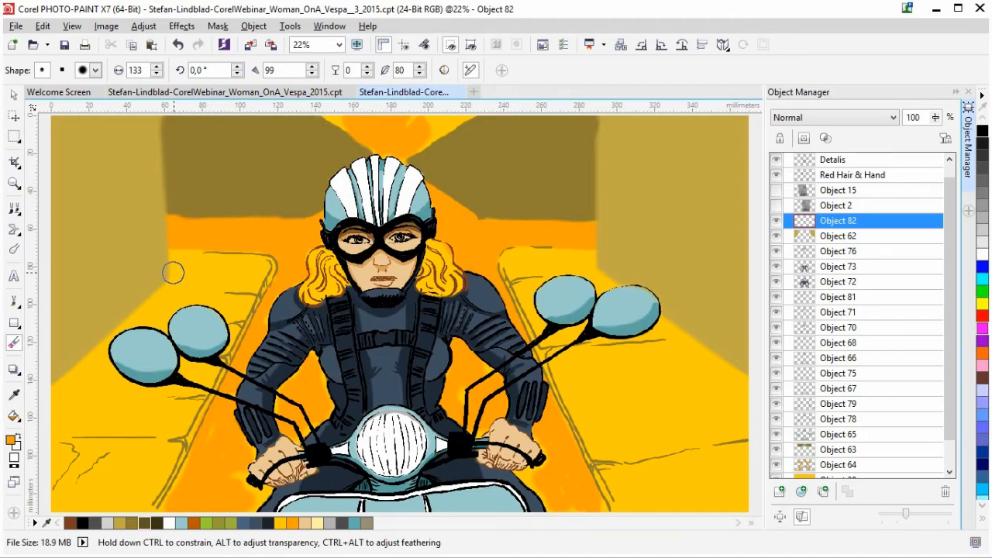
{"action": "left_click", "coordinate": [14, 302]}
{"action": "mouse_move", "coordinate": [227, 124]}
{"action": "left_mouse_down"}
{"action": "mouse_move", "coordinate": [224, 116]}
{"action": "mouse_move", "coordinate": [229, 124]}
{"action": "mouse_move", "coordinate": [245, 115]}
{"action": "left_mouse_up"}
{"action": "left_click", "coordinate": [240, 267]}
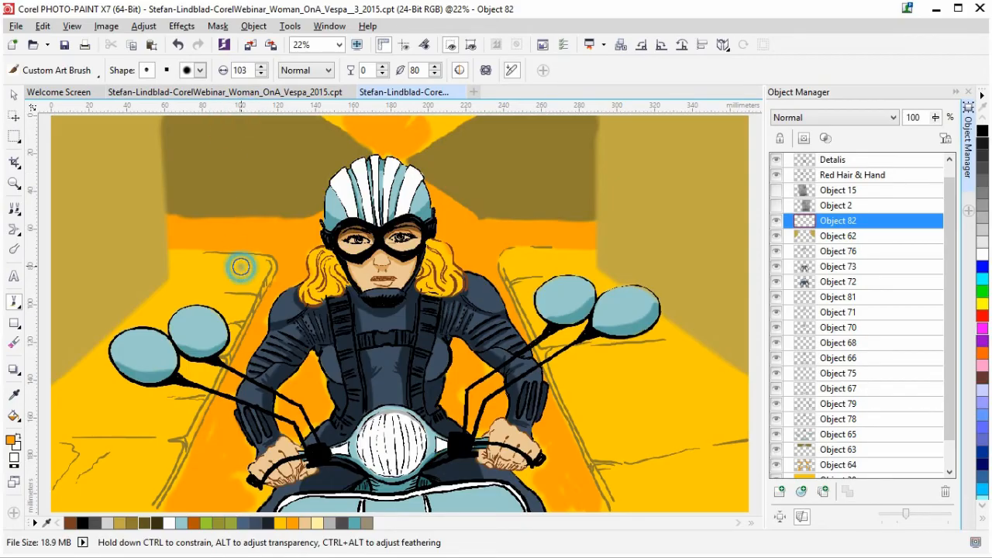
{"action": "left_click", "coordinate": [243, 120], "text": "shift"}
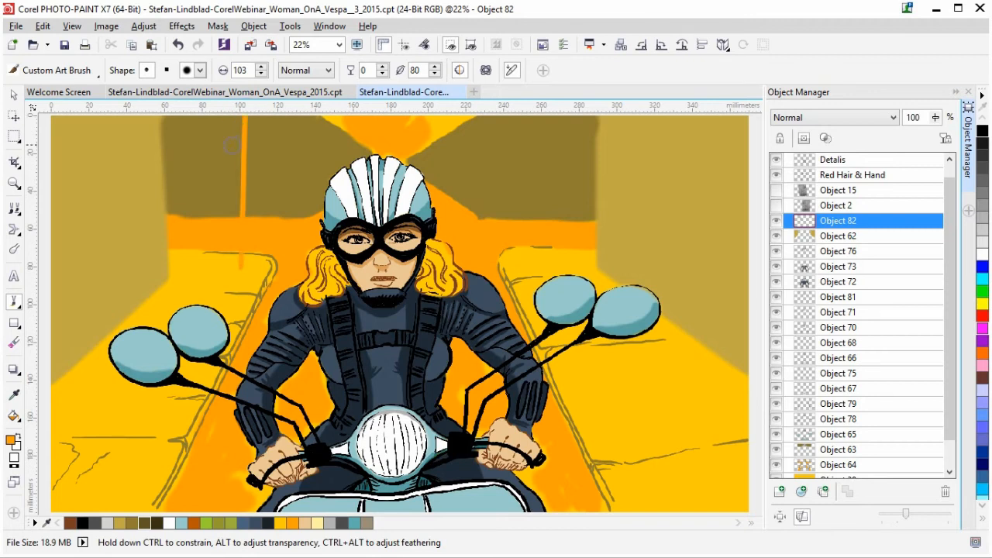
{"action": "left_click", "coordinate": [145, 523]}
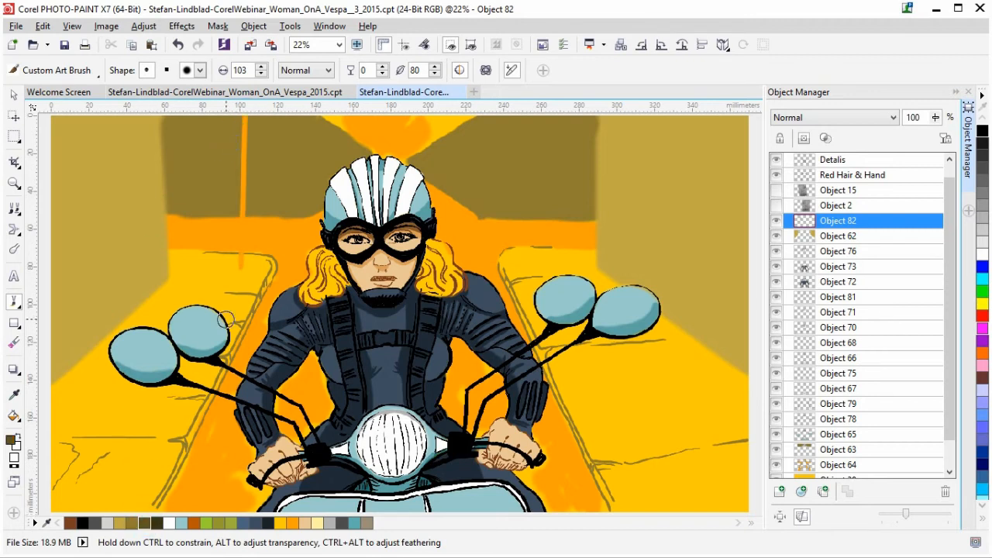
{"action": "left_click", "coordinate": [240, 267]}
{"action": "left_click", "coordinate": [243, 117], "text": "shift"}
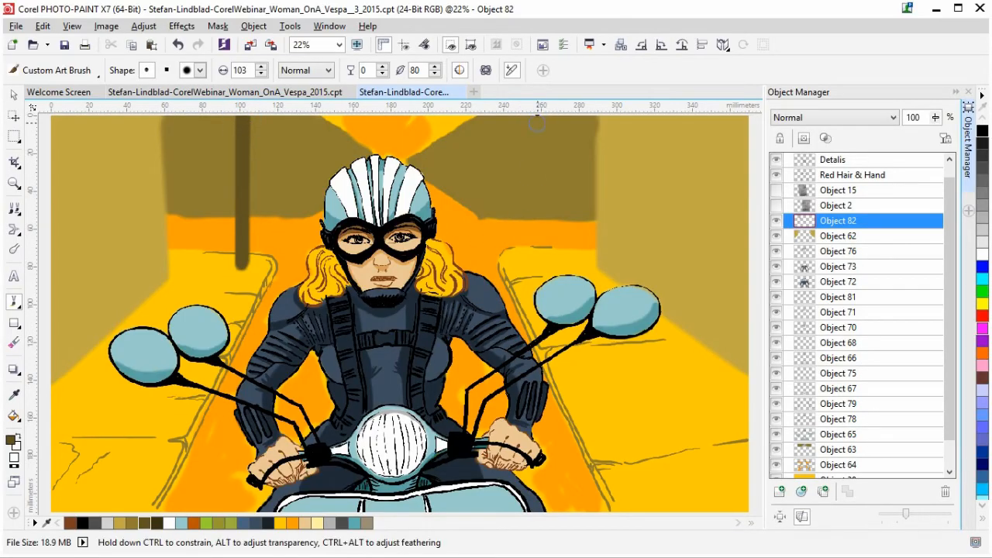
Step: Paint a matching straight dark olive post on the right sidewalk with the size 103 brush and save the illustration
{"action": "left_click", "coordinate": [528, 266], "text": "shift"}
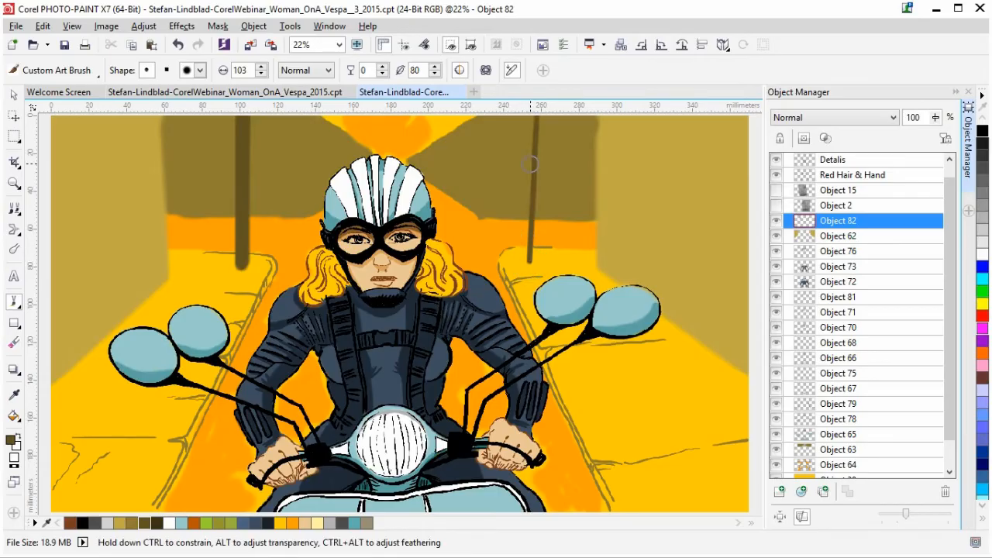
{"action": "left_click", "coordinate": [531, 116], "text": "shift"}
{"action": "left_click", "coordinate": [530, 260], "text": "shift"}
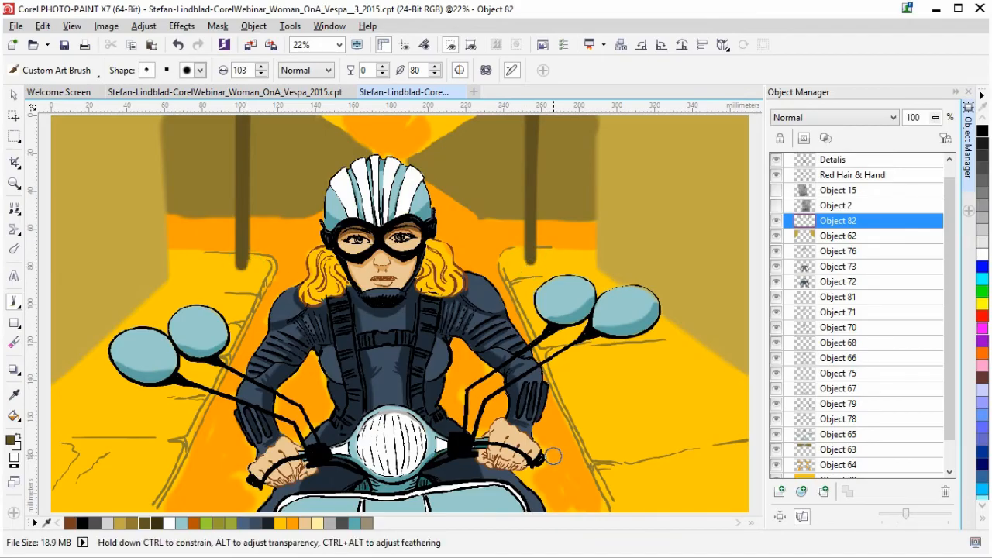
{"action": "key", "text": "ctrl+s"}
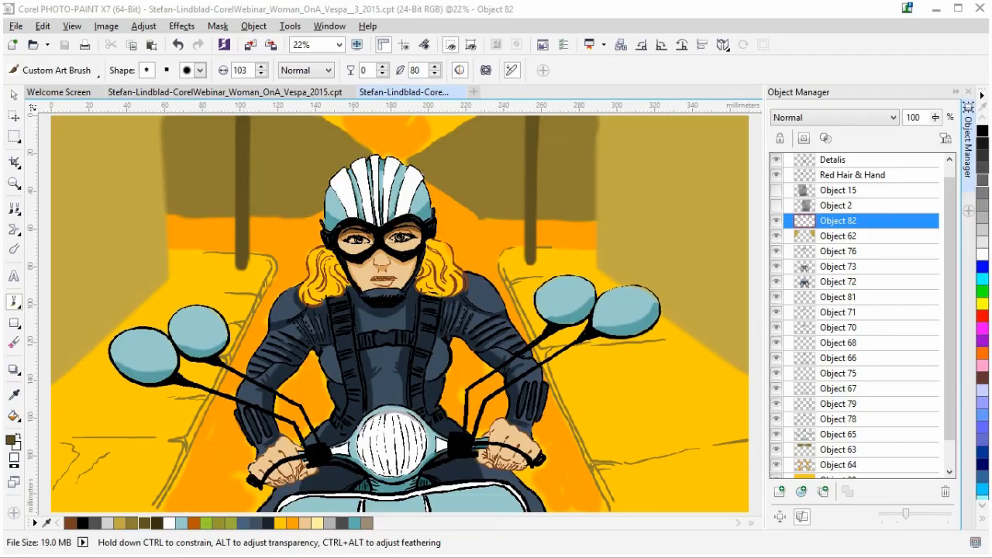
Step: Paint a wide, nearly vertical dark olive post across the full image height in the right foreground with a size 302 brush
{"action": "key", "text": "shift"}
{"action": "mouse_move", "coordinate": [686, 137]}
{"action": "left_mouse_down"}
{"action": "mouse_move", "coordinate": [692, 65]}
{"action": "mouse_move", "coordinate": [692, 78]}
{"action": "left_mouse_up"}
{"action": "left_click_drag", "start_coordinate": [685, 137], "coordinate": [692, 69]}
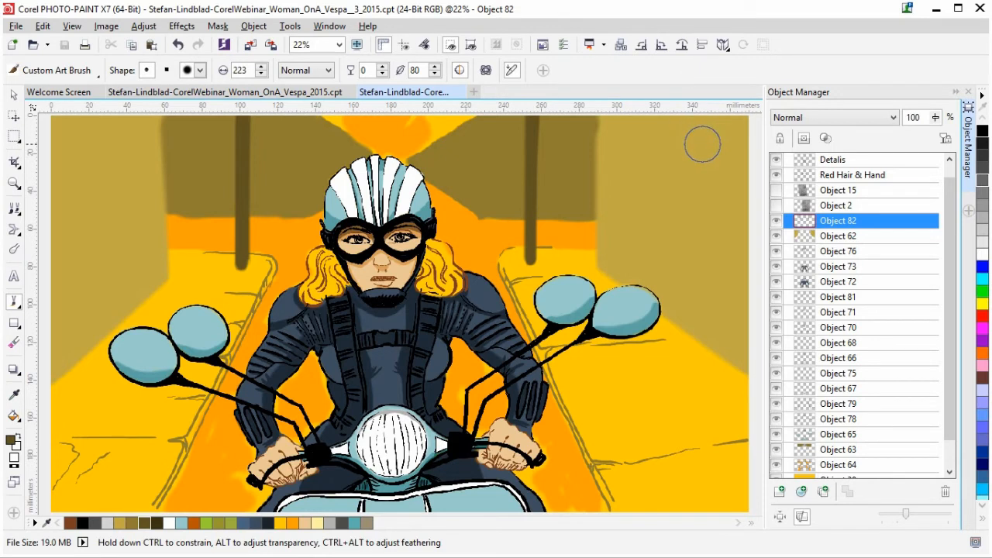
{"action": "mouse_move", "coordinate": [696, 122]}
{"action": "left_mouse_down"}
{"action": "mouse_move", "coordinate": [698, 111]}
{"action": "mouse_move", "coordinate": [694, 157]}
{"action": "mouse_move", "coordinate": [698, 126]}
{"action": "left_mouse_up"}
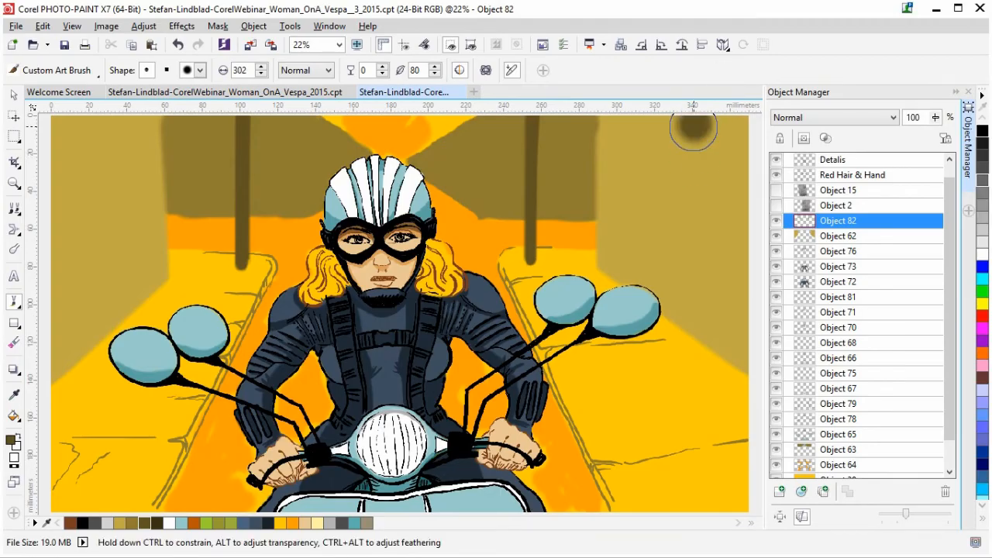
{"action": "left_click", "coordinate": [707, 504], "text": "shift"}
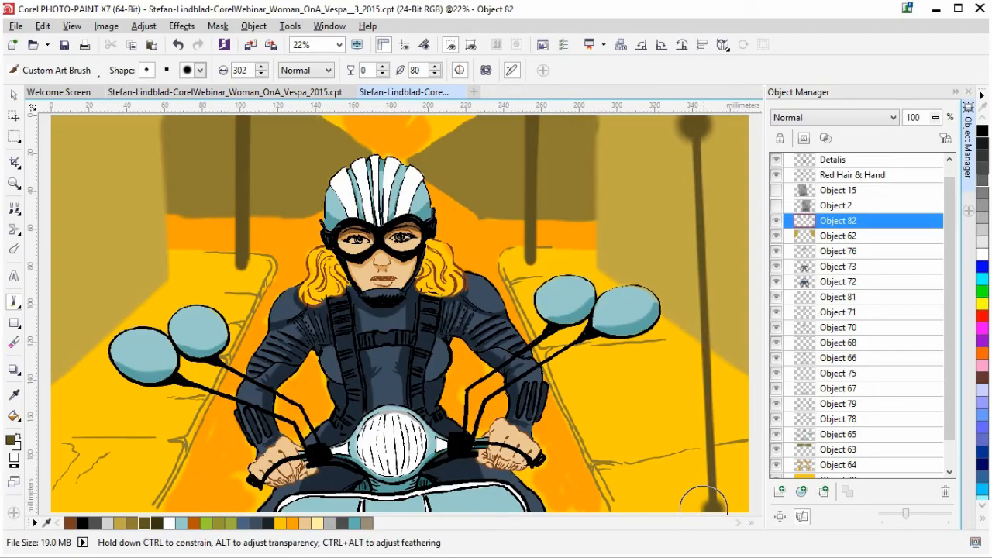
{"action": "key", "text": "ctrl+z"}
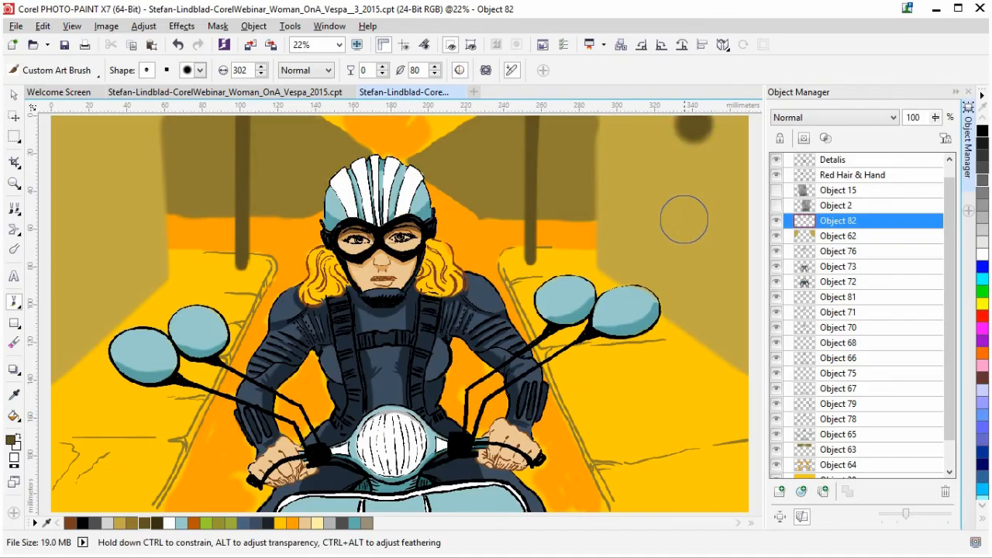
{"action": "left_click", "coordinate": [702, 502], "text": "shift"}
{"action": "left_click", "coordinate": [695, 128], "text": "shift"}
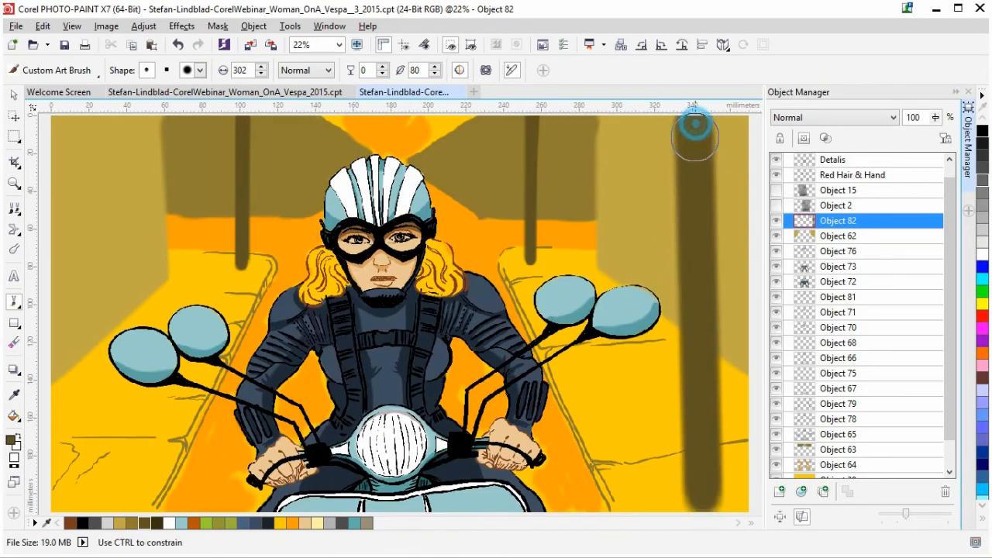
{"action": "left_click", "coordinate": [702, 496], "text": "shift"}
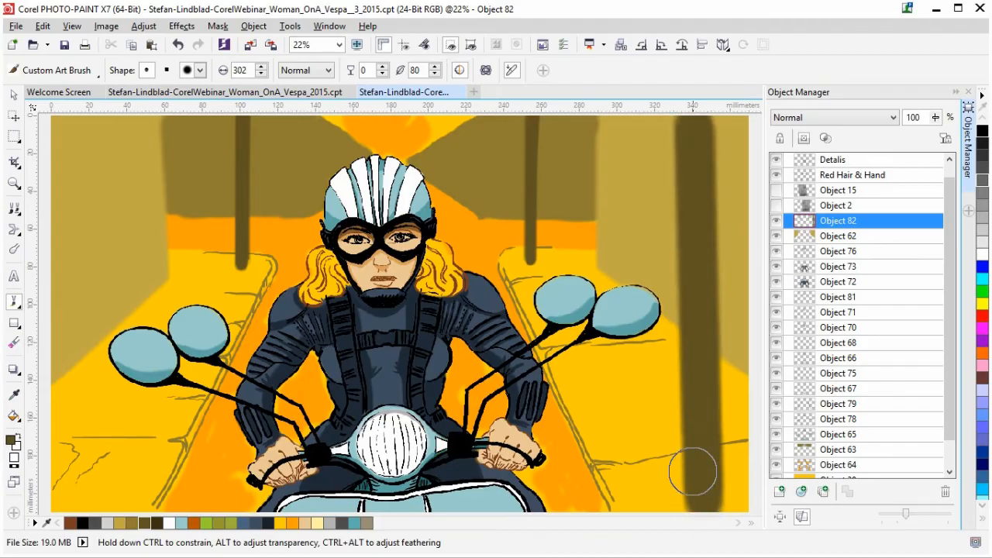
{"action": "key", "text": "ctrl+z"}
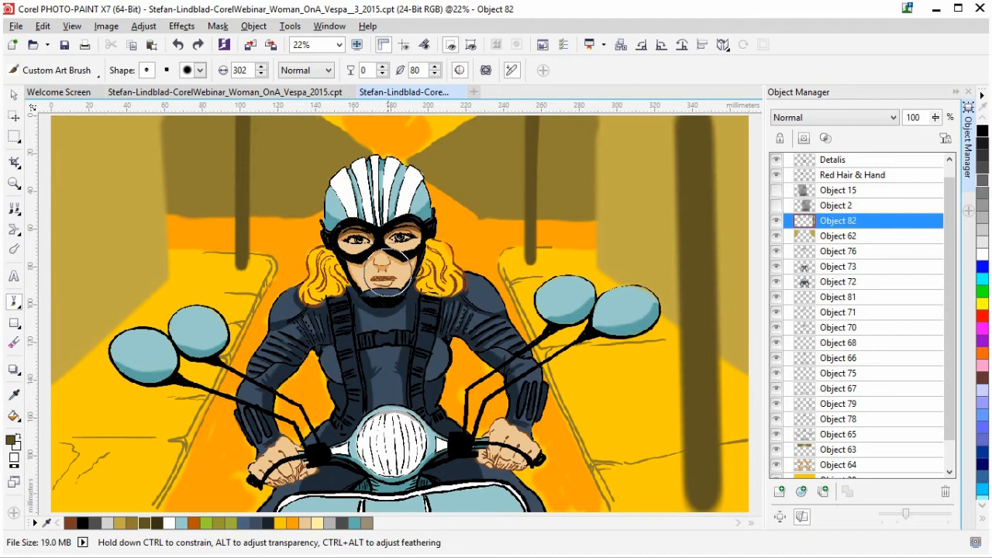
Step: Straighten the left edge of the wide foreground post and fill its corners with a size 99 brush
{"action": "left_click_drag", "start_coordinate": [659, 210], "coordinate": [660, 211]}
{"action": "left_click_drag", "start_coordinate": [678, 127], "coordinate": [675, 122]}
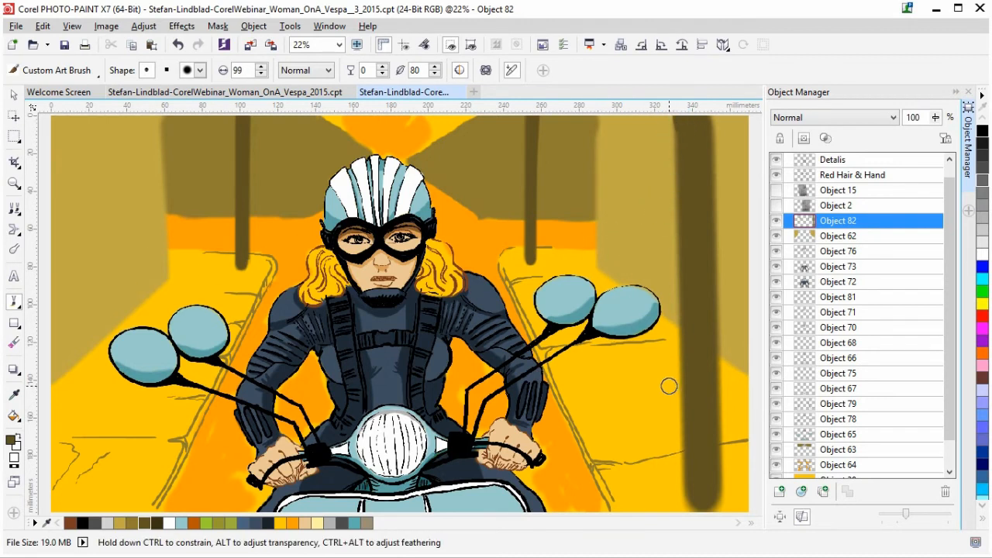
{"action": "left_click", "coordinate": [689, 511]}
{"action": "left_click", "coordinate": [689, 512]}
{"action": "left_click_drag", "start_coordinate": [689, 511], "coordinate": [689, 510]}
{"action": "left_click", "coordinate": [682, 122]}
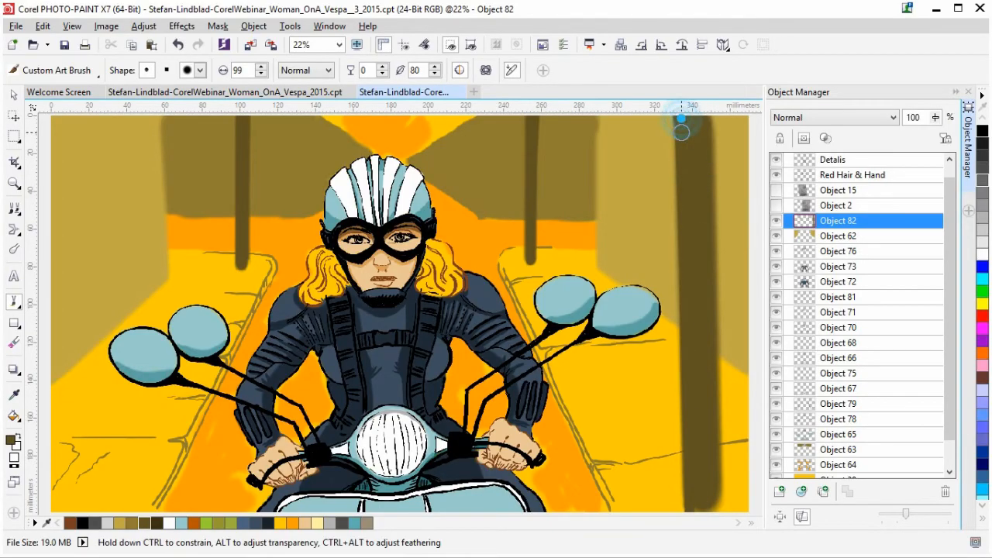
Step: Straighten the right edge of the wide foreground post and square off its lower end at the image border
{"action": "left_click_drag", "start_coordinate": [707, 116], "coordinate": [708, 118]}
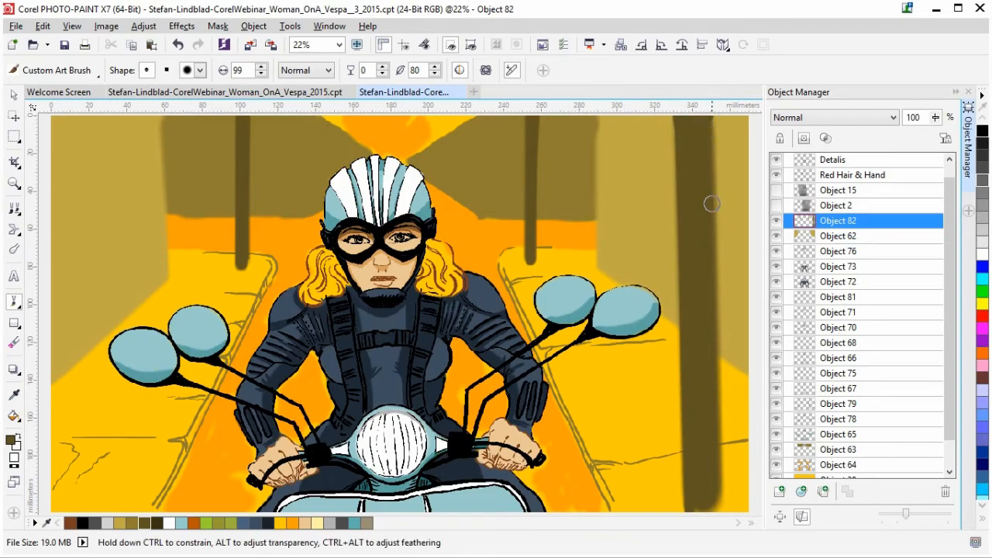
{"action": "left_click", "coordinate": [715, 512], "text": "shift"}
{"action": "left_click", "coordinate": [706, 117]}
{"action": "left_click_drag", "start_coordinate": [695, 508], "coordinate": [709, 508]}
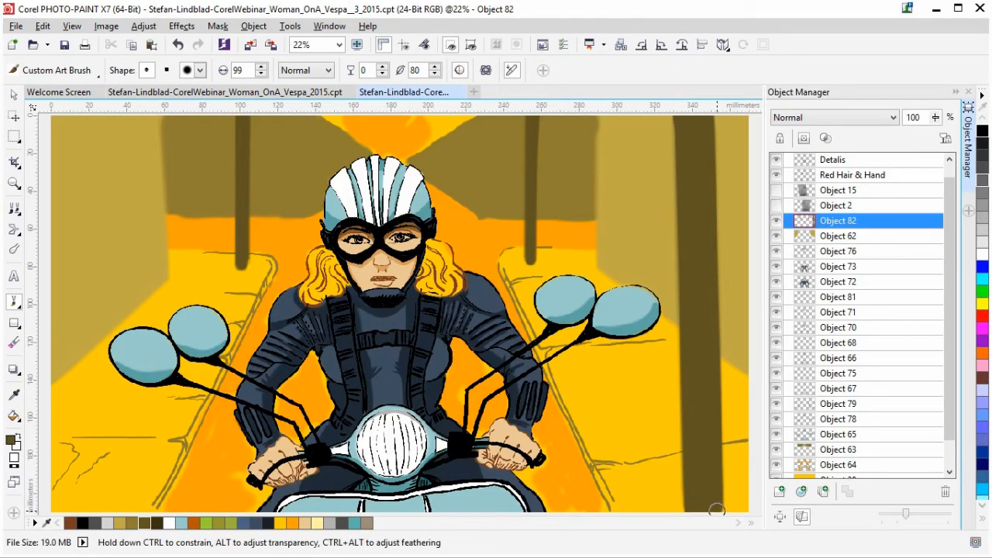
{"action": "left_click_drag", "start_coordinate": [715, 506], "coordinate": [713, 506]}
{"action": "left_click_drag", "start_coordinate": [710, 508], "coordinate": [711, 518]}
{"action": "left_click", "coordinate": [715, 505]}
{"action": "left_click_drag", "start_coordinate": [693, 505], "coordinate": [690, 508]}
{"action": "left_click", "coordinate": [709, 487]}
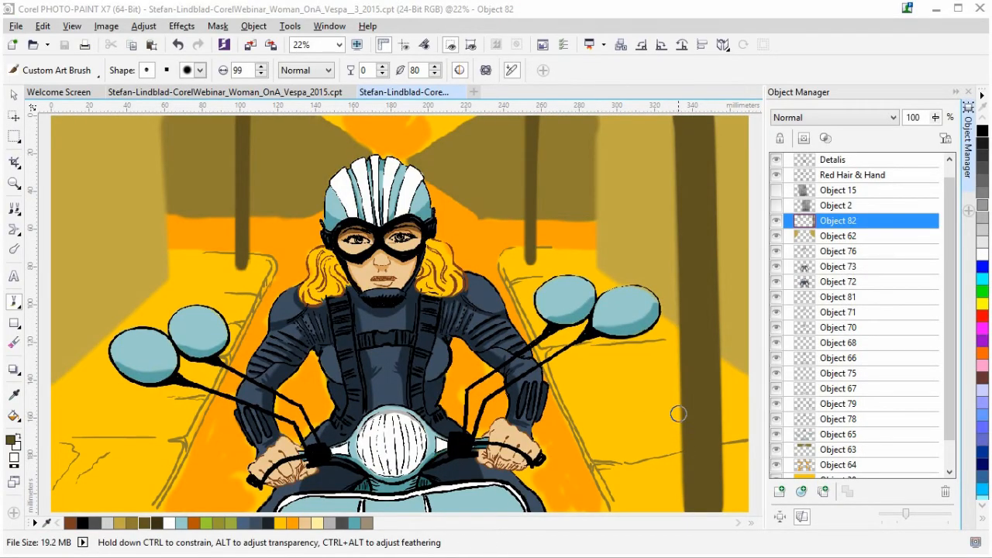
Step: Hide and show Object 82 again to check the painted posts
{"action": "scroll", "coordinate": [852, 248], "scroll_direction": "down", "scroll_amount": 2}
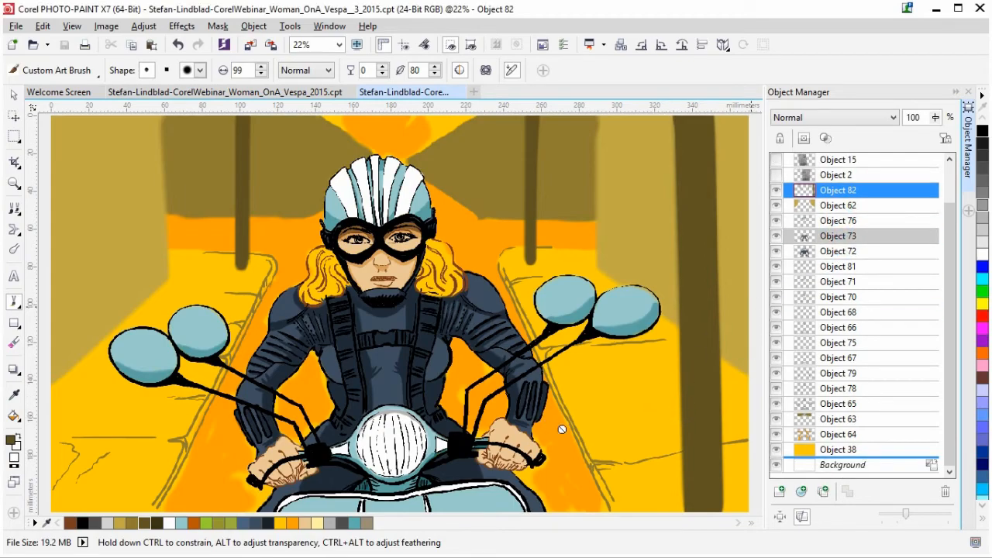
{"action": "left_click", "coordinate": [776, 190]}
{"action": "left_click", "coordinate": [776, 190]}
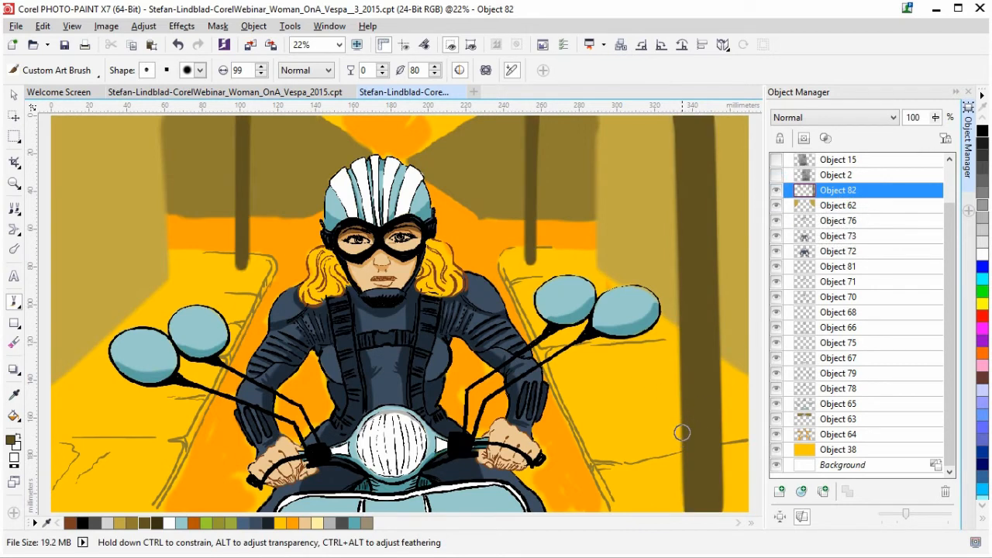
{"action": "left_click_drag", "start_coordinate": [643, 383], "coordinate": [680, 422]}
{"action": "left_click_drag", "start_coordinate": [712, 459], "coordinate": [756, 509]}
{"action": "mouse_move", "coordinate": [641, 382]}
{"action": "left_mouse_down"}
{"action": "mouse_move", "coordinate": [638, 447]}
{"action": "mouse_move", "coordinate": [666, 488]}
{"action": "mouse_move", "coordinate": [638, 410]}
{"action": "mouse_move", "coordinate": [648, 434]}
{"action": "mouse_move", "coordinate": [657, 422]}
{"action": "mouse_move", "coordinate": [681, 453]}
{"action": "left_mouse_up"}
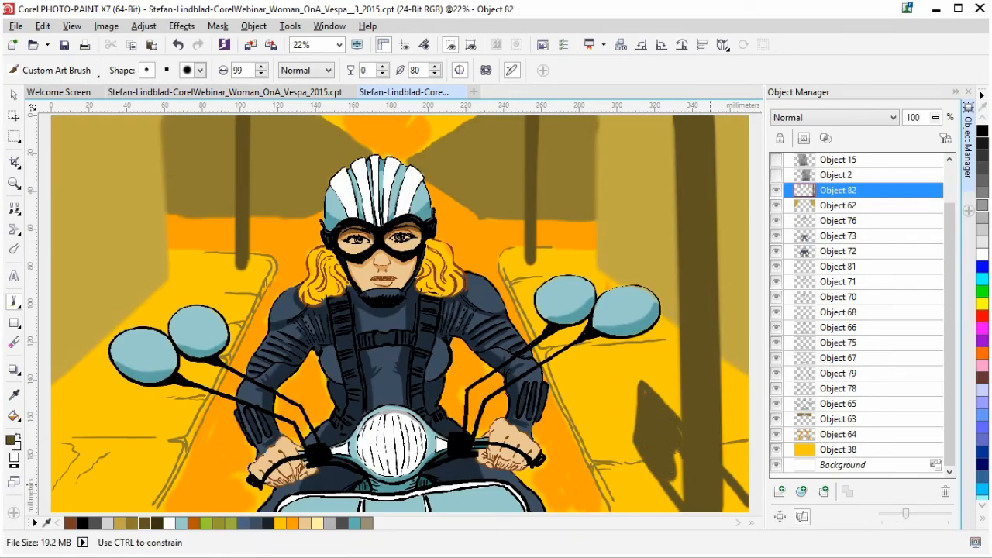
{"action": "mouse_move", "coordinate": [648, 395]}
{"action": "left_mouse_down"}
{"action": "mouse_move", "coordinate": [680, 485]}
{"action": "mouse_move", "coordinate": [665, 466]}
{"action": "left_mouse_up"}
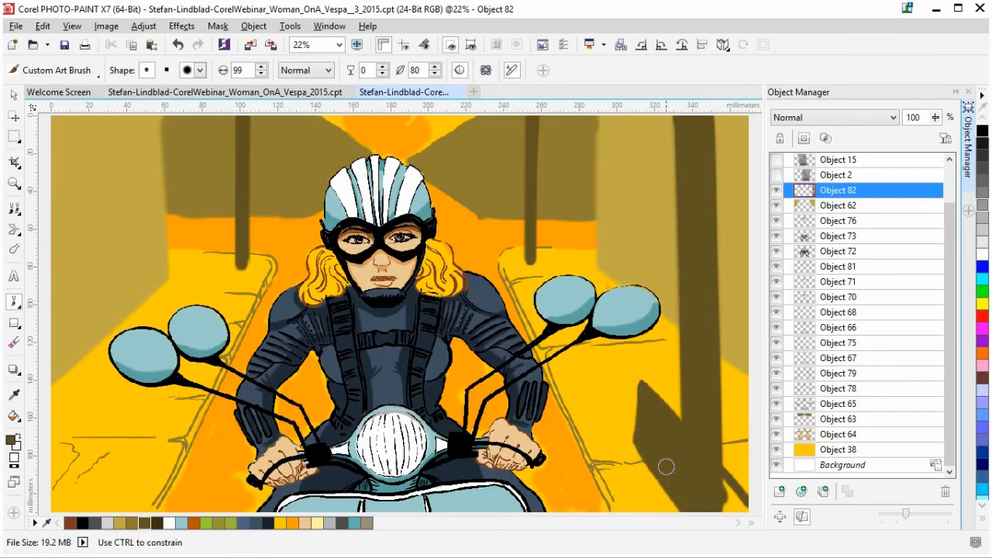
{"action": "mouse_move", "coordinate": [732, 499]}
{"action": "left_mouse_down"}
{"action": "mouse_move", "coordinate": [726, 483]}
{"action": "mouse_move", "coordinate": [742, 507]}
{"action": "left_mouse_up"}
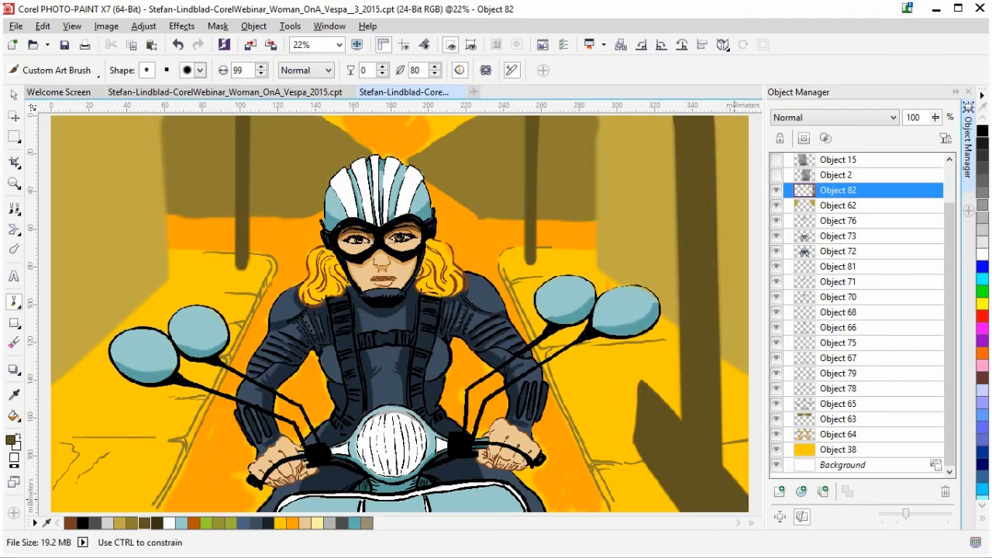
{"action": "key", "text": "ctrl+z"}
{"action": "key", "text": "ctrl+z"}
{"action": "key", "text": "ctrl+z"}
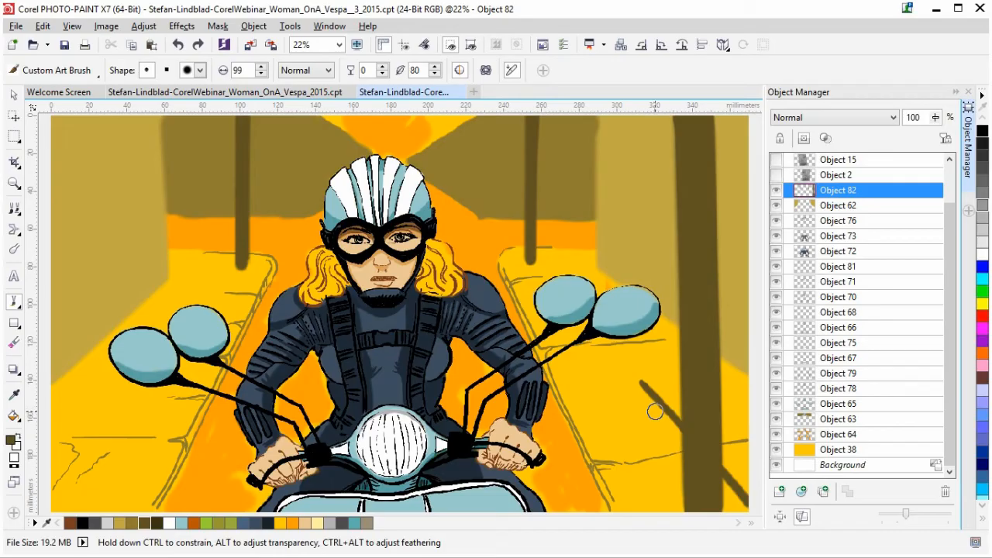
{"action": "key", "text": "ctrl+z"}
Step: Paint a filled dark olive base with a sloping upper edge across the foot of the wide post with the size 99 brush
{"action": "mouse_move", "coordinate": [644, 403]}
{"action": "left_mouse_down"}
{"action": "mouse_move", "coordinate": [645, 430]}
{"action": "mouse_move", "coordinate": [649, 406]}
{"action": "mouse_move", "coordinate": [746, 508]}
{"action": "left_mouse_up"}
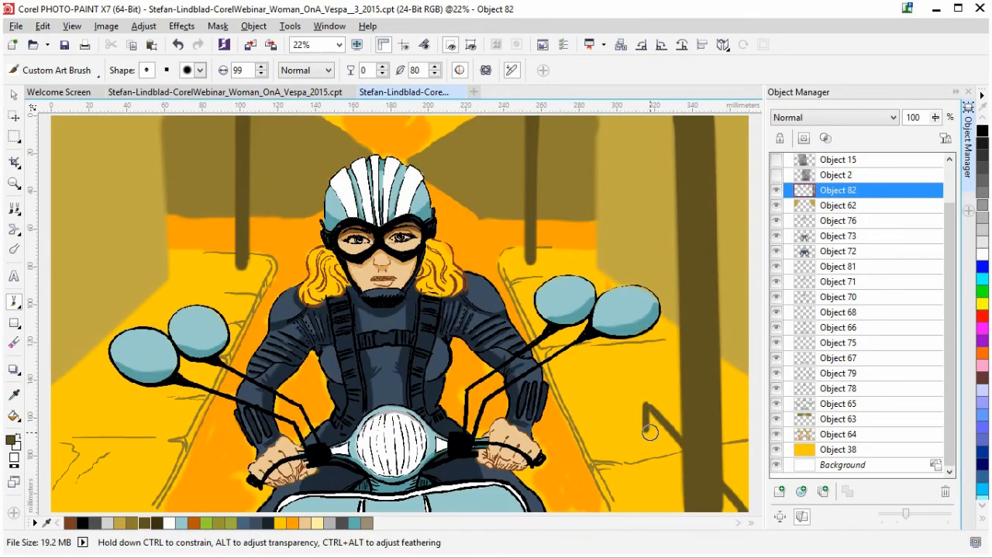
{"action": "left_click_drag", "start_coordinate": [647, 411], "coordinate": [646, 458]}
{"action": "left_click_drag", "start_coordinate": [647, 411], "coordinate": [648, 474]}
{"action": "mouse_move", "coordinate": [647, 414]}
{"action": "left_mouse_down"}
{"action": "mouse_move", "coordinate": [647, 477]}
{"action": "mouse_move", "coordinate": [682, 510]}
{"action": "mouse_move", "coordinate": [654, 466]}
{"action": "mouse_move", "coordinate": [664, 493]}
{"action": "left_mouse_up"}
{"action": "mouse_move", "coordinate": [648, 418]}
{"action": "left_mouse_down"}
{"action": "mouse_move", "coordinate": [668, 492]}
{"action": "mouse_move", "coordinate": [677, 470]}
{"action": "left_mouse_up"}
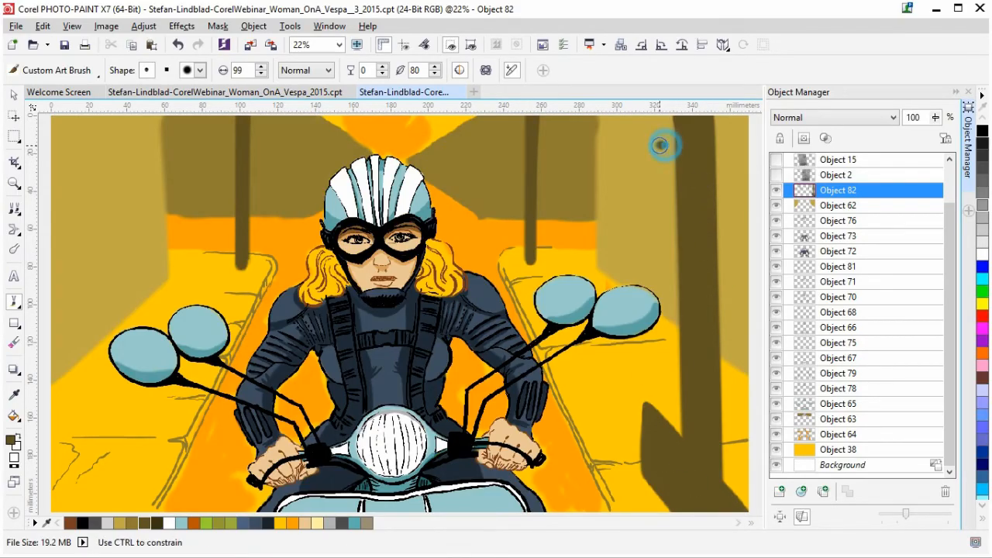
{"action": "mouse_move", "coordinate": [662, 152]}
{"action": "left_mouse_down"}
{"action": "mouse_move", "coordinate": [655, 145]}
{"action": "mouse_move", "coordinate": [642, 180]}
{"action": "mouse_move", "coordinate": [644, 280]}
{"action": "left_mouse_up"}
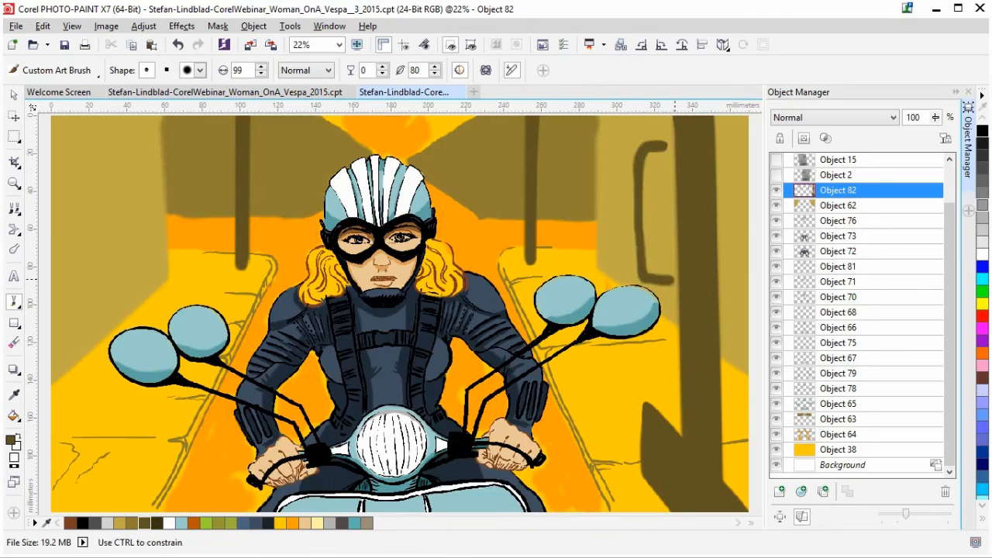
{"action": "key", "text": "ctrl+z"}
{"action": "left_click", "coordinate": [676, 259]}
{"action": "mouse_move", "coordinate": [656, 145]}
{"action": "left_mouse_down"}
{"action": "mouse_move", "coordinate": [637, 165]}
{"action": "mouse_move", "coordinate": [656, 271]}
{"action": "mouse_move", "coordinate": [681, 265]}
{"action": "mouse_move", "coordinate": [648, 260]}
{"action": "mouse_move", "coordinate": [640, 159]}
{"action": "mouse_move", "coordinate": [665, 138]}
{"action": "mouse_move", "coordinate": [679, 143]}
{"action": "left_mouse_up"}
{"action": "key", "text": "ctrl+z"}
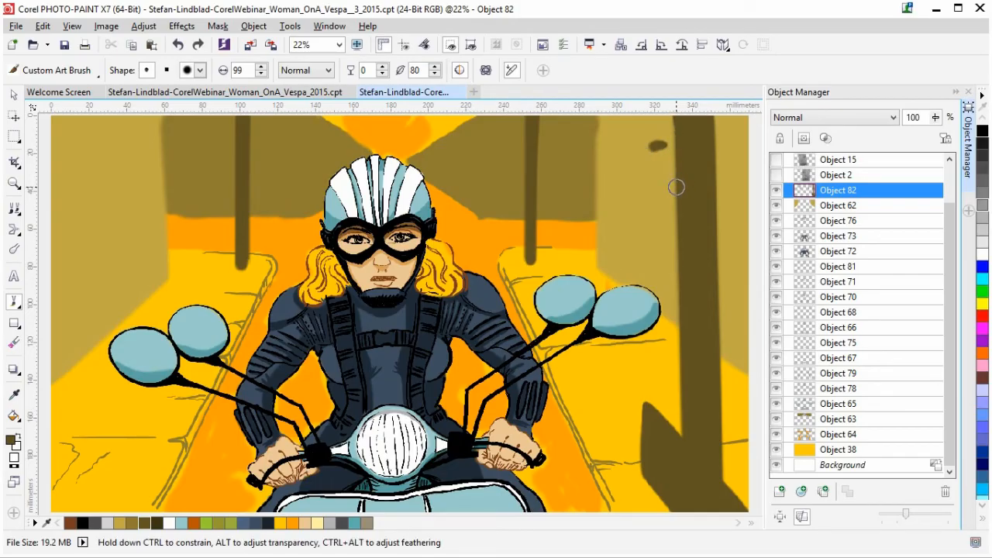
{"action": "key", "text": "ctrl+z"}
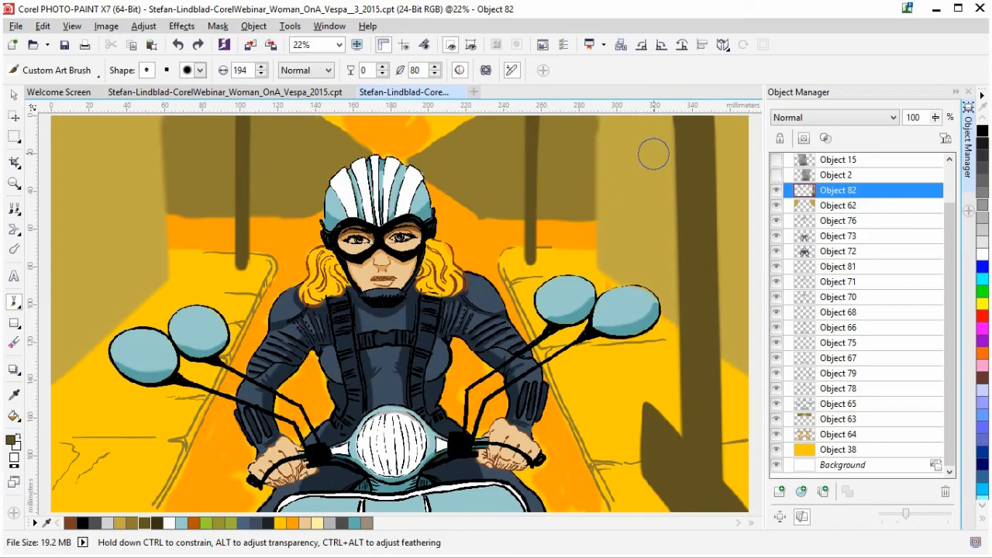
Step: Paint a tall rounded dark olive signal box beside the upper part of the wide foreground post with a size 213 brush
{"action": "left_click_drag", "start_coordinate": [649, 155], "coordinate": [647, 188]}
{"action": "left_click", "coordinate": [649, 166]}
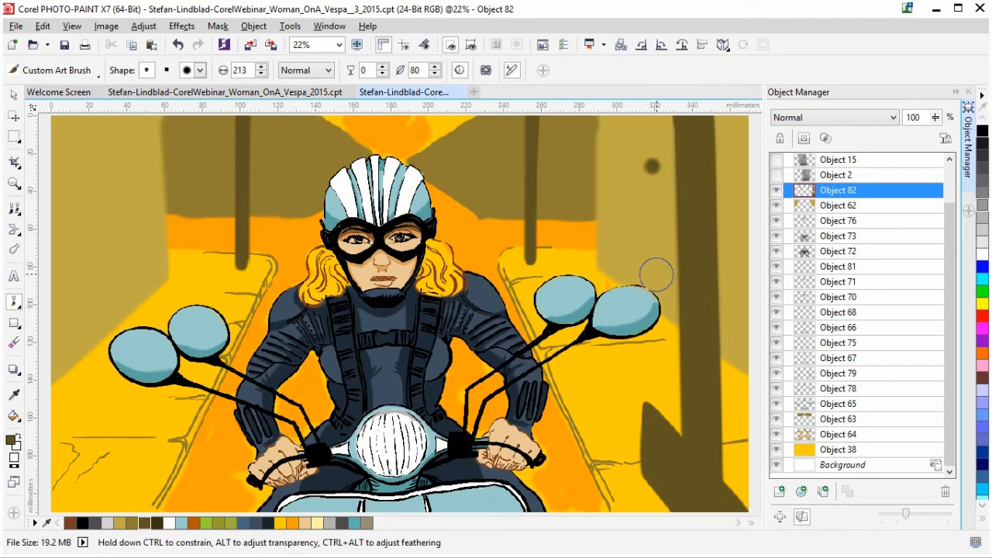
{"action": "left_click_drag", "start_coordinate": [654, 272], "coordinate": [653, 165]}
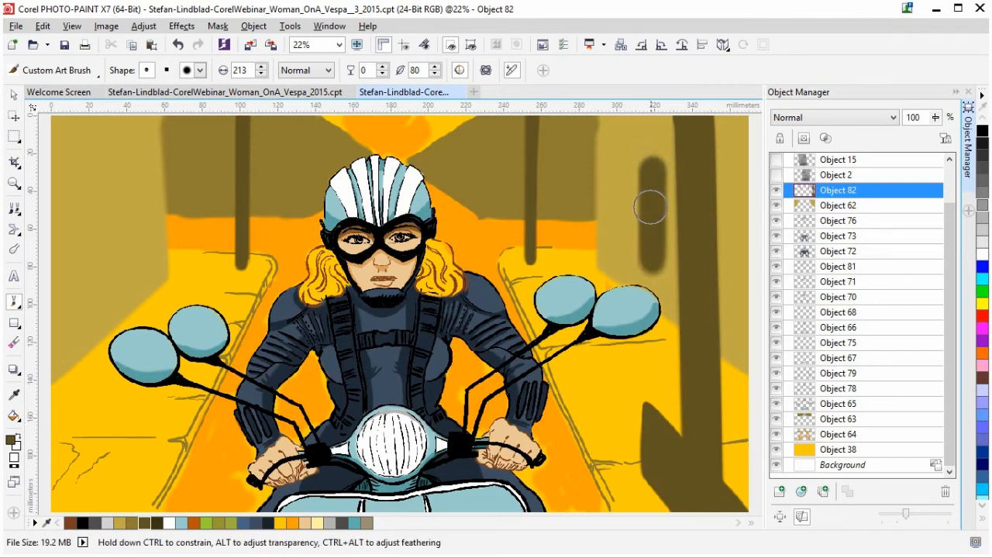
{"action": "mouse_move", "coordinate": [648, 167]}
{"action": "left_mouse_down"}
{"action": "mouse_move", "coordinate": [639, 263]}
{"action": "mouse_move", "coordinate": [659, 217]}
{"action": "left_mouse_up"}
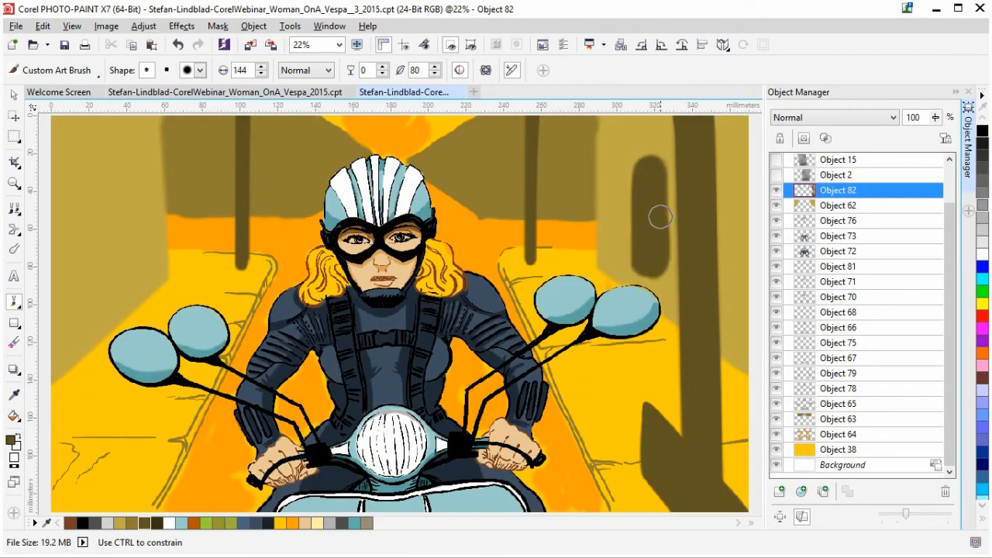
Step: Even out the signal box's outline and paint two short brackets joining it to the wide post with a size 144 brush
{"action": "left_click_drag", "start_coordinate": [656, 169], "coordinate": [640, 180]}
{"action": "mouse_move", "coordinate": [639, 249]}
{"action": "left_mouse_down"}
{"action": "mouse_move", "coordinate": [669, 264]}
{"action": "mouse_move", "coordinate": [677, 201]}
{"action": "mouse_move", "coordinate": [658, 184]}
{"action": "left_mouse_up"}
{"action": "left_click", "coordinate": [660, 248]}
{"action": "left_click", "coordinate": [664, 252]}
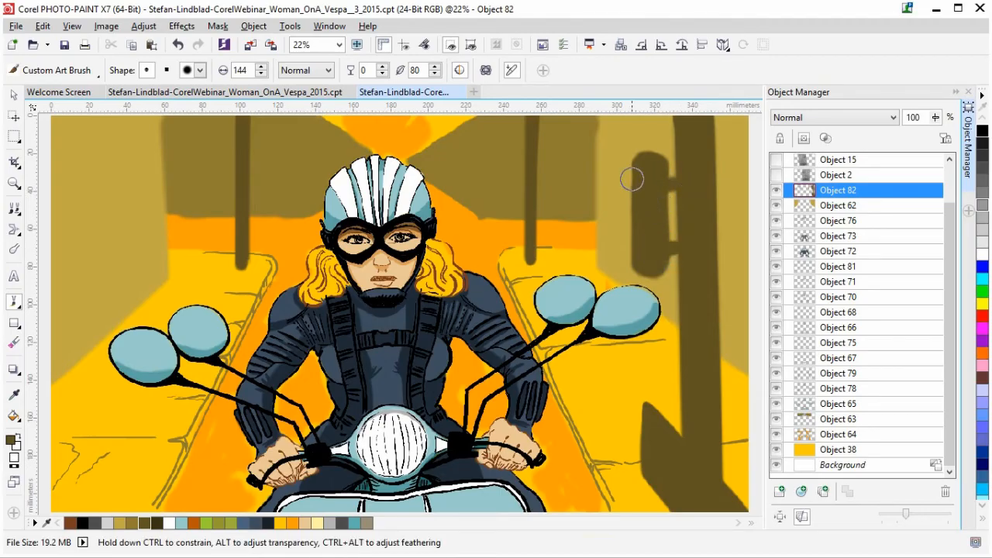
Step: Reduce the brush to size 57 and add small prongs along the top and bottom of the large signal box
{"action": "left_click_drag", "start_coordinate": [655, 200], "coordinate": [655, 208], "text": "shift"}
{"action": "left_click", "coordinate": [643, 154]}
{"action": "left_click", "coordinate": [658, 157]}
{"action": "mouse_move", "coordinate": [660, 157]}
{"action": "left_mouse_down"}
{"action": "mouse_move", "coordinate": [657, 266]}
{"action": "mouse_move", "coordinate": [645, 273]}
{"action": "mouse_move", "coordinate": [656, 275]}
{"action": "left_mouse_up"}
{"action": "left_click", "coordinate": [660, 277]}
{"action": "left_click_drag", "start_coordinate": [655, 269], "coordinate": [655, 269]}
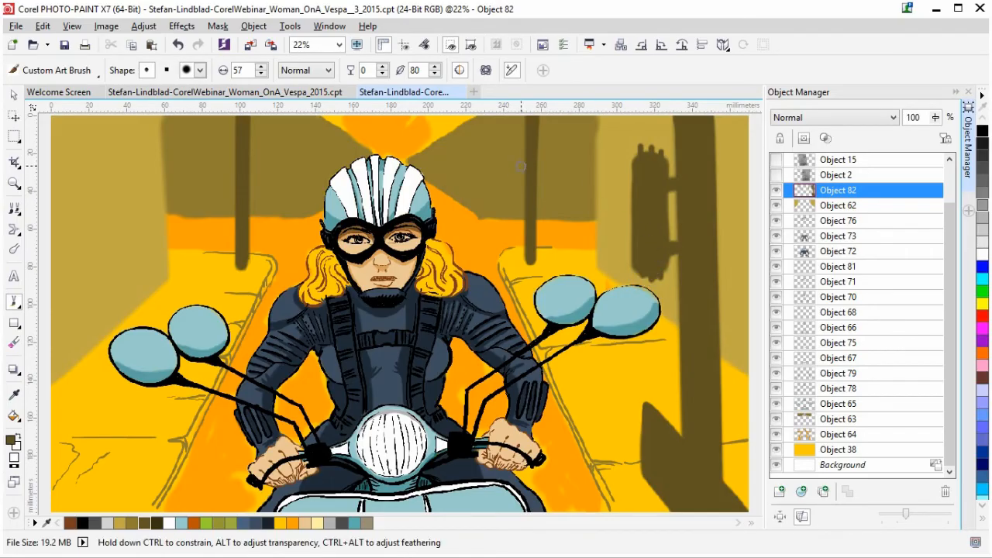
Step: Paint small dark olive signal boxes against the left sides of the two narrow background posts with the size 57 brush
{"action": "mouse_move", "coordinate": [518, 165]}
{"action": "left_mouse_down"}
{"action": "mouse_move", "coordinate": [514, 155]}
{"action": "mouse_move", "coordinate": [513, 177]}
{"action": "left_mouse_up"}
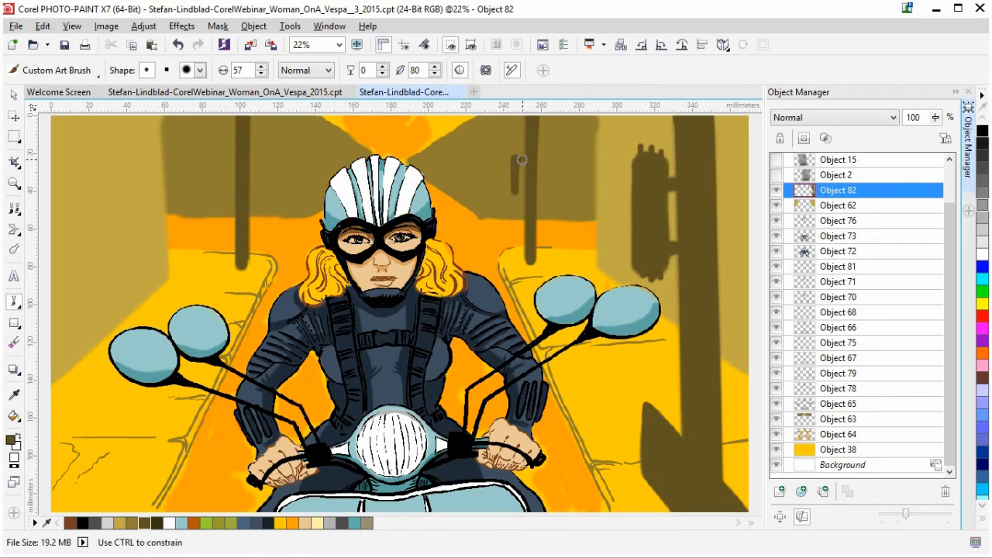
{"action": "left_click_drag", "start_coordinate": [519, 193], "coordinate": [497, 169]}
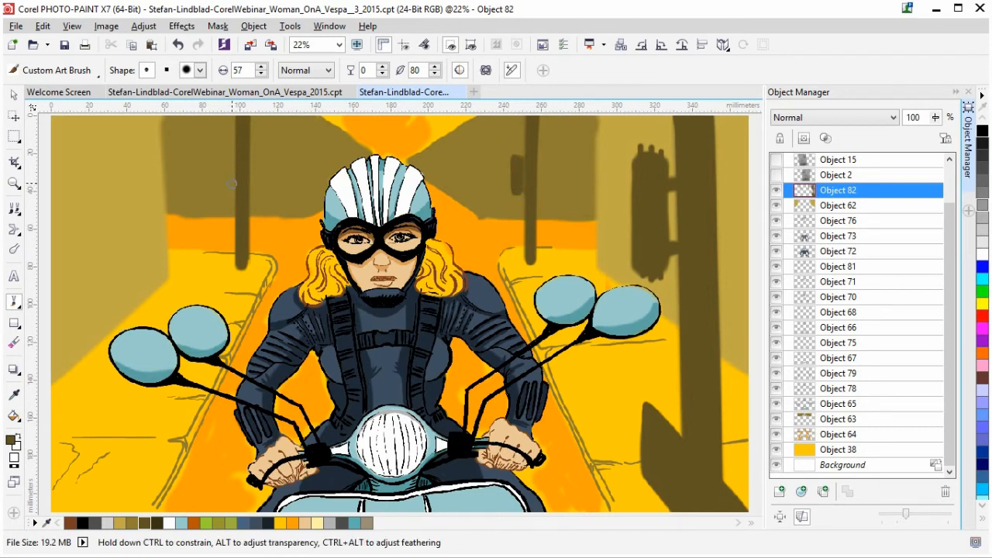
{"action": "left_click_drag", "start_coordinate": [234, 168], "coordinate": [228, 165]}
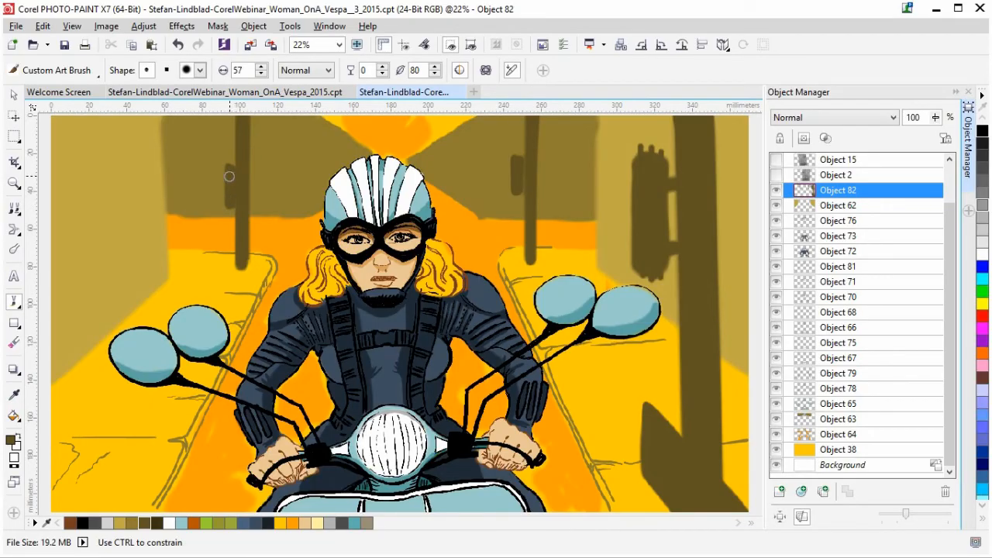
{"action": "left_click_drag", "start_coordinate": [360, 145], "coordinate": [362, 144]}
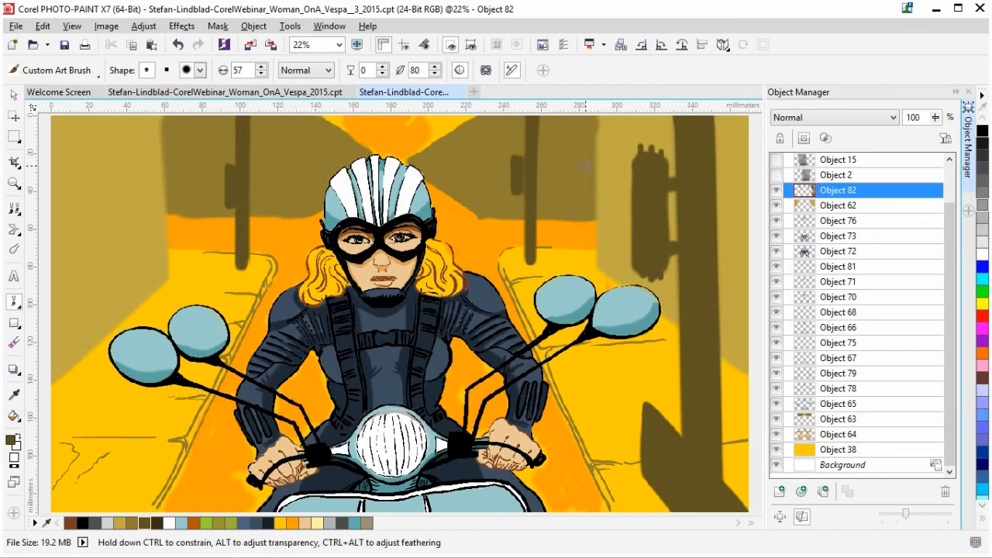
{"action": "left_click_drag", "start_coordinate": [519, 169], "coordinate": [523, 184]}
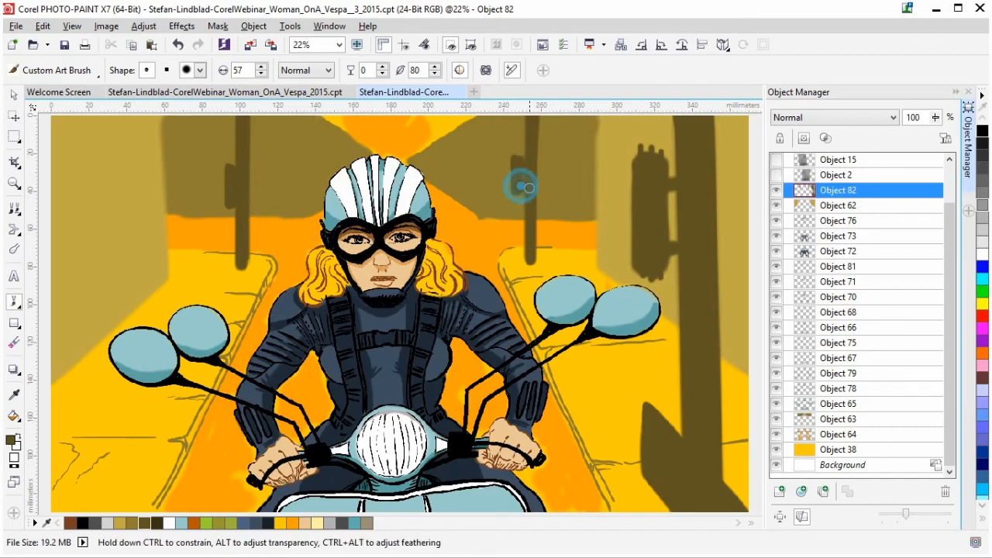
{"action": "mouse_move", "coordinate": [237, 176]}
{"action": "left_mouse_down"}
{"action": "mouse_move", "coordinate": [230, 161]}
{"action": "mouse_move", "coordinate": [234, 186]}
{"action": "left_mouse_up"}
Step: Save the illustration and collapse the Object Manager to enlarge the canvas
{"action": "key", "text": "ctrl+s"}
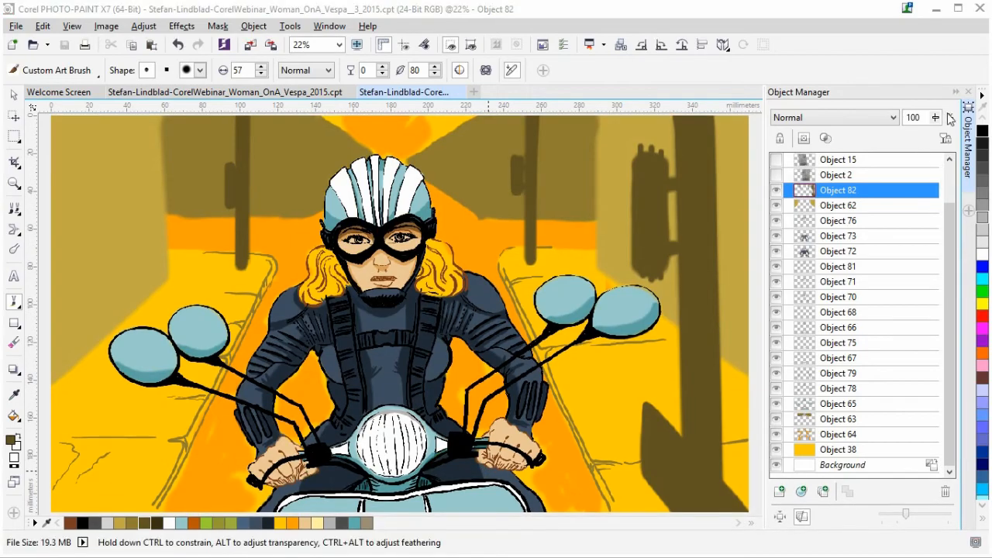
{"action": "left_click", "coordinate": [957, 93]}
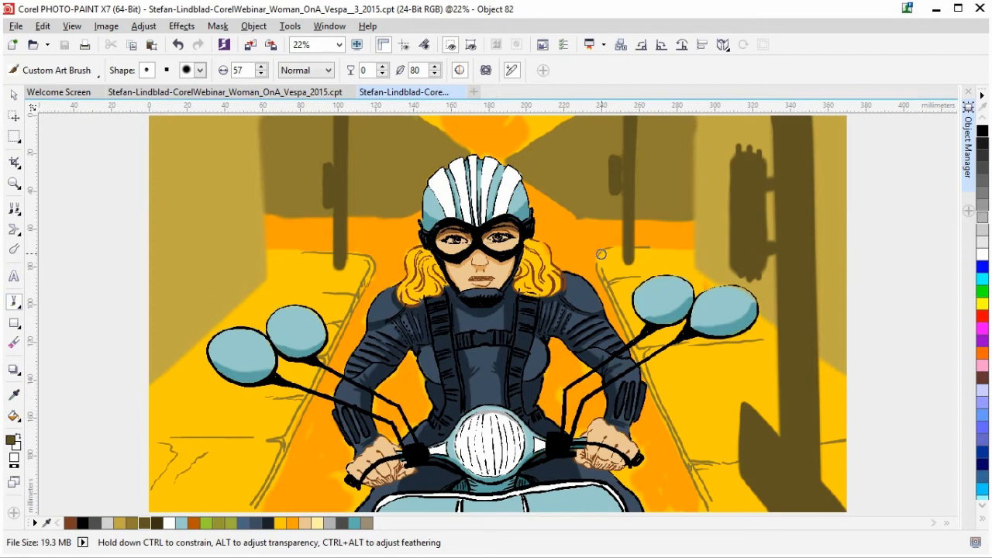
Step: Paint wider dark olive bases around the feet of both narrow background posts with a size 30 brush
{"action": "left_click", "coordinate": [14, 184]}
{"action": "left_click_drag", "start_coordinate": [273, 220], "coordinate": [713, 310]}
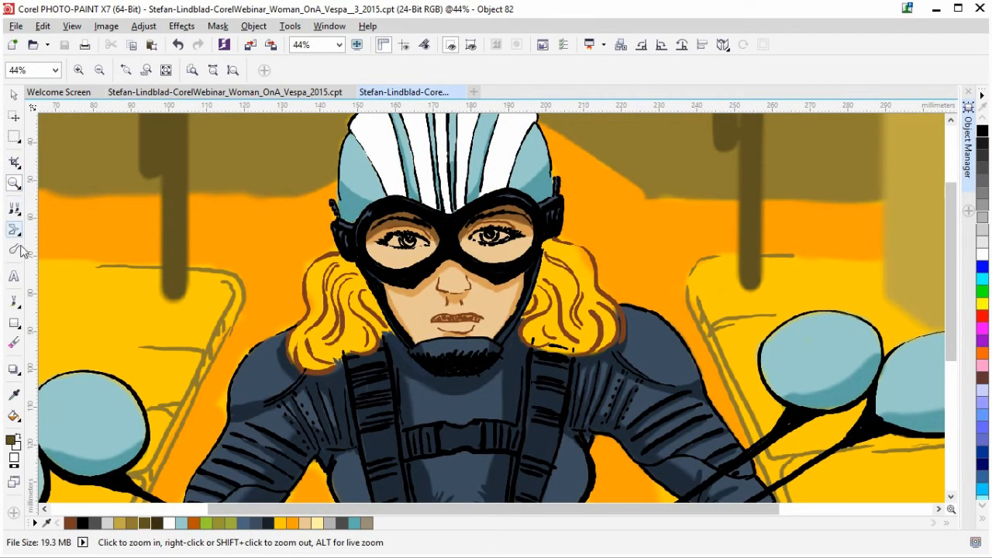
{"action": "left_click", "coordinate": [13, 303]}
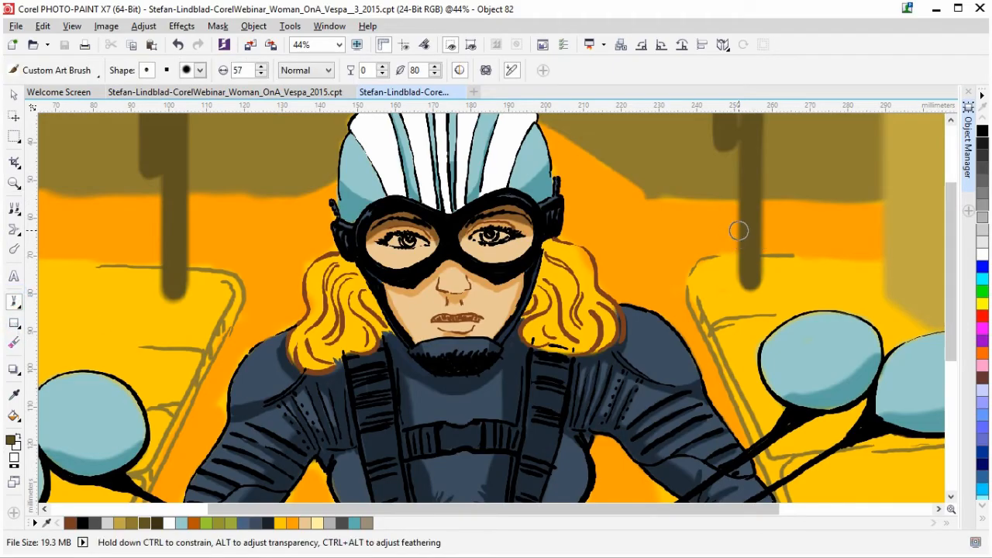
{"action": "left_click_drag", "start_coordinate": [740, 231], "coordinate": [742, 231]}
{"action": "mouse_move", "coordinate": [738, 229]}
{"action": "left_mouse_down"}
{"action": "mouse_move", "coordinate": [736, 293]}
{"action": "mouse_move", "coordinate": [737, 281]}
{"action": "mouse_move", "coordinate": [764, 290]}
{"action": "mouse_move", "coordinate": [759, 230]}
{"action": "mouse_move", "coordinate": [767, 283]}
{"action": "mouse_move", "coordinate": [763, 259]}
{"action": "mouse_move", "coordinate": [759, 284]}
{"action": "mouse_move", "coordinate": [741, 284]}
{"action": "mouse_move", "coordinate": [742, 242]}
{"action": "mouse_move", "coordinate": [738, 285]}
{"action": "mouse_move", "coordinate": [763, 283]}
{"action": "left_mouse_up"}
{"action": "mouse_move", "coordinate": [741, 247]}
{"action": "left_mouse_down"}
{"action": "mouse_move", "coordinate": [762, 238]}
{"action": "mouse_move", "coordinate": [762, 286]}
{"action": "mouse_move", "coordinate": [738, 284]}
{"action": "mouse_move", "coordinate": [765, 283]}
{"action": "left_mouse_up"}
{"action": "mouse_move", "coordinate": [155, 236]}
{"action": "left_mouse_down"}
{"action": "mouse_move", "coordinate": [186, 234]}
{"action": "mouse_move", "coordinate": [156, 238]}
{"action": "mouse_move", "coordinate": [156, 294]}
{"action": "mouse_move", "coordinate": [166, 304]}
{"action": "mouse_move", "coordinate": [190, 298]}
{"action": "left_mouse_up"}
{"action": "mouse_move", "coordinate": [189, 225]}
{"action": "left_mouse_down"}
{"action": "mouse_move", "coordinate": [193, 299]}
{"action": "mouse_move", "coordinate": [160, 297]}
{"action": "mouse_move", "coordinate": [180, 300]}
{"action": "mouse_move", "coordinate": [187, 290]}
{"action": "mouse_move", "coordinate": [183, 239]}
{"action": "mouse_move", "coordinate": [163, 240]}
{"action": "mouse_move", "coordinate": [173, 296]}
{"action": "mouse_move", "coordinate": [189, 291]}
{"action": "mouse_move", "coordinate": [179, 242]}
{"action": "mouse_move", "coordinate": [159, 284]}
{"action": "mouse_move", "coordinate": [192, 289]}
{"action": "left_mouse_up"}
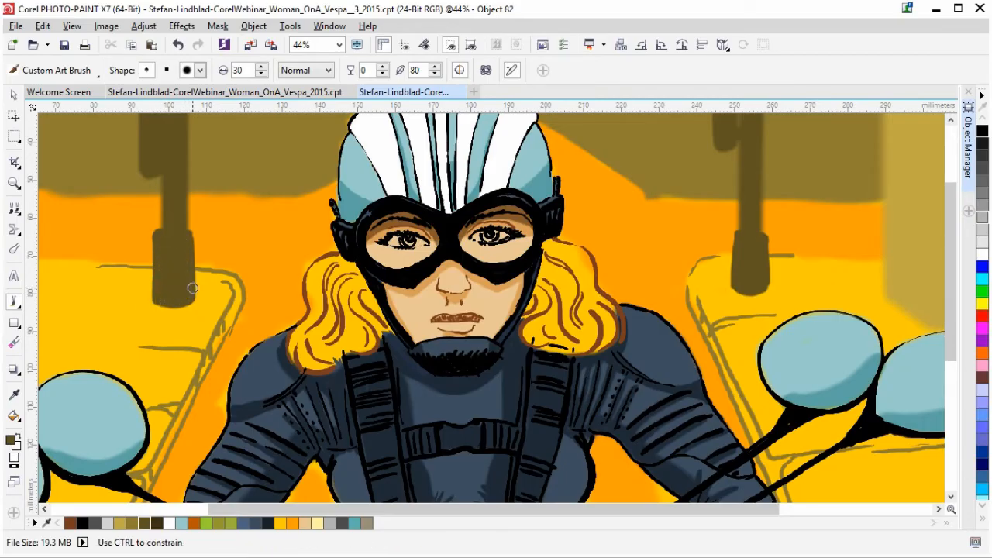
Step: Clean up the edges of both narrow posts between their signal boxes and bases with the size 30 brush
{"action": "left_click_drag", "start_coordinate": [166, 171], "coordinate": [165, 159]}
{"action": "left_click_drag", "start_coordinate": [164, 217], "coordinate": [166, 168]}
{"action": "left_click_drag", "start_coordinate": [180, 229], "coordinate": [179, 164]}
{"action": "mouse_move", "coordinate": [184, 226]}
{"action": "left_mouse_down"}
{"action": "mouse_move", "coordinate": [184, 164]}
{"action": "mouse_move", "coordinate": [148, 171]}
{"action": "mouse_move", "coordinate": [167, 168]}
{"action": "left_mouse_up"}
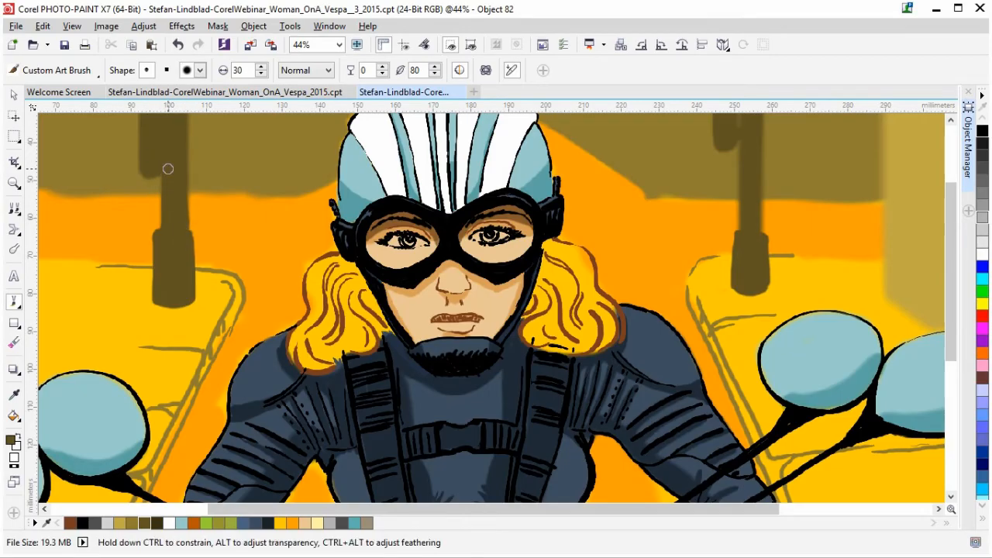
{"action": "mouse_move", "coordinate": [745, 148]}
{"action": "left_mouse_down"}
{"action": "mouse_move", "coordinate": [744, 139]}
{"action": "mouse_move", "coordinate": [741, 223]}
{"action": "left_mouse_up"}
{"action": "left_click_drag", "start_coordinate": [759, 126], "coordinate": [762, 239]}
{"action": "left_click_drag", "start_coordinate": [765, 283], "coordinate": [763, 285]}
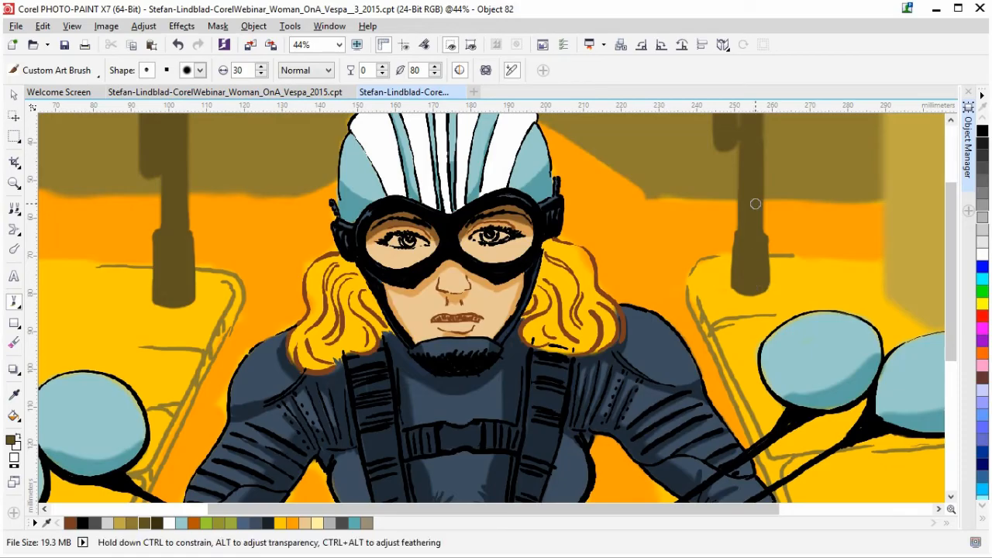
Step: Straighten and thicken the upper edges of both narrow background posts up to the top of the image
{"action": "left_click_drag", "start_coordinate": [948, 291], "coordinate": [948, 218]}
{"action": "left_click_drag", "start_coordinate": [760, 280], "coordinate": [760, 224]}
{"action": "mouse_move", "coordinate": [750, 263]}
{"action": "left_mouse_down"}
{"action": "mouse_move", "coordinate": [744, 272]}
{"action": "mouse_move", "coordinate": [745, 139]}
{"action": "left_mouse_up"}
{"action": "right_click", "coordinate": [742, 108]}
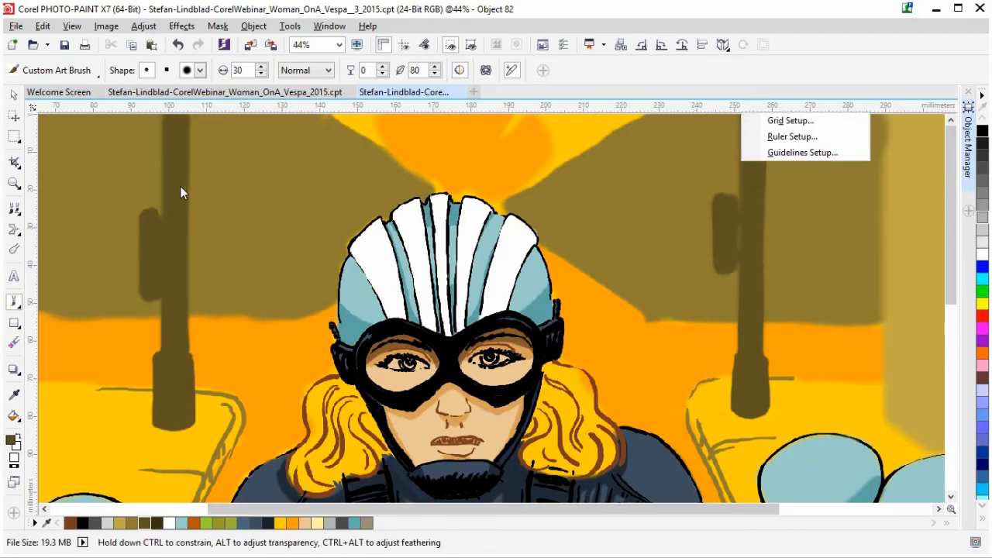
{"action": "left_click", "coordinate": [162, 210]}
{"action": "left_click_drag", "start_coordinate": [162, 215], "coordinate": [163, 114]}
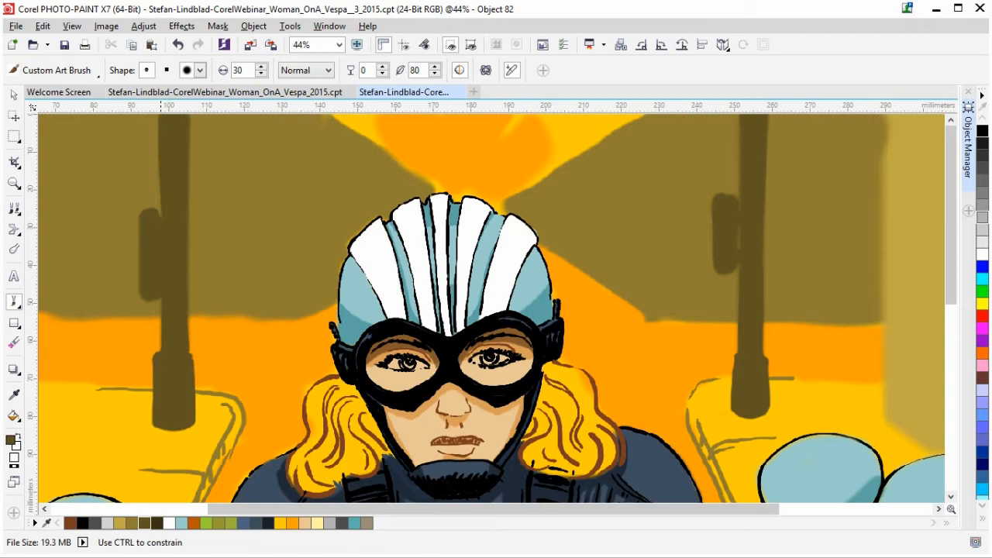
{"action": "left_click", "coordinate": [185, 119]}
{"action": "left_click_drag", "start_coordinate": [170, 118], "coordinate": [192, 370]}
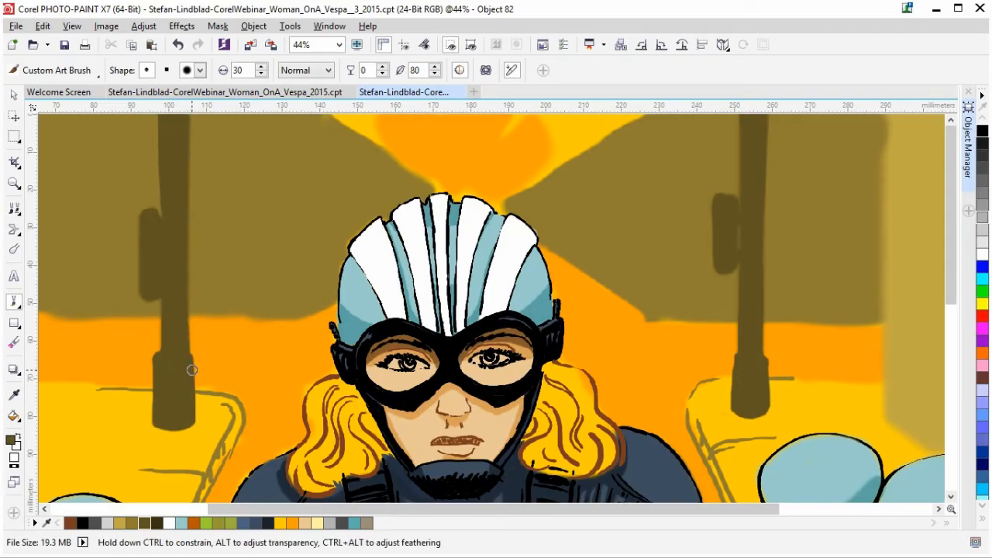
Step: Return to 22% zoom and paint two narrow raised plates on the wide foreground post's right edge with the size 30 brush
{"action": "left_click", "coordinate": [339, 44]}
{"action": "left_click", "coordinate": [314, 100]}
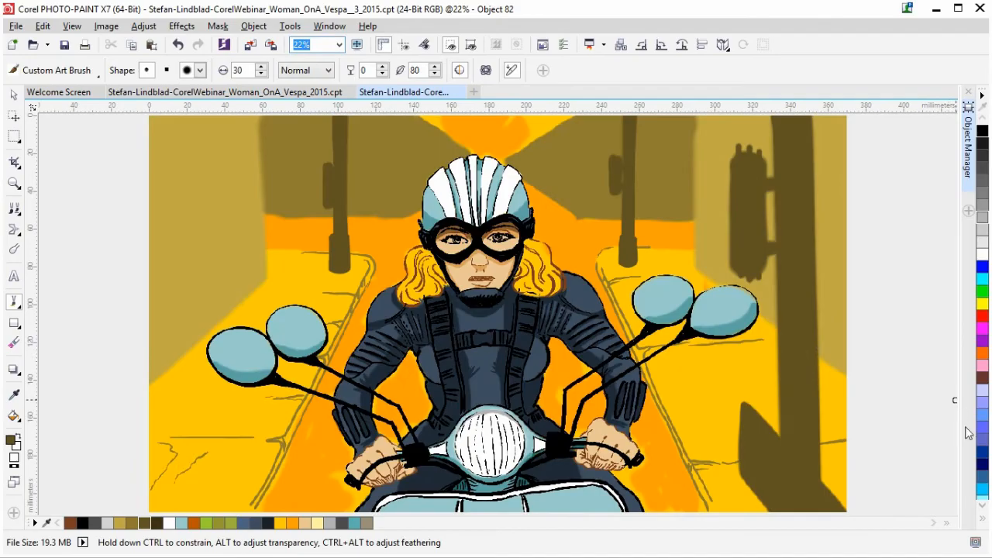
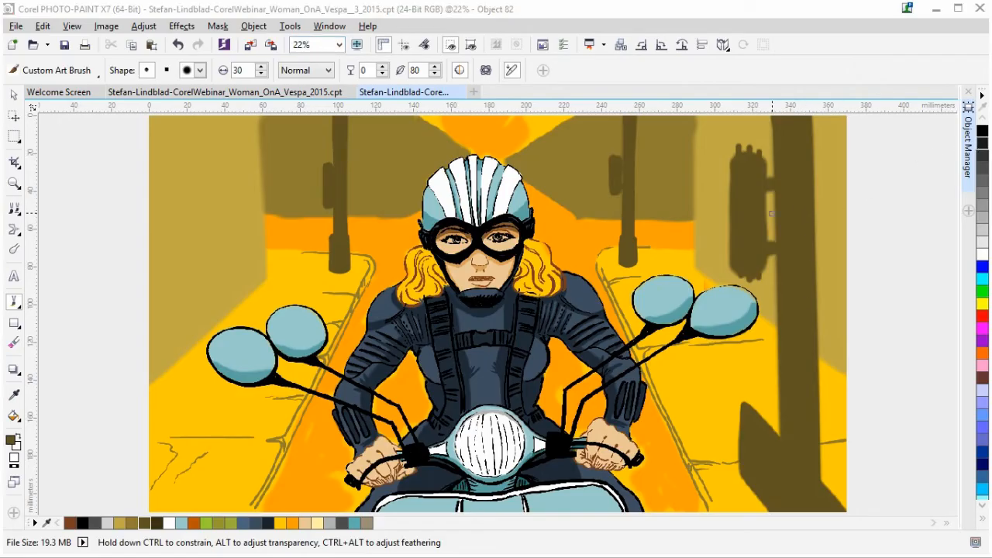
{"action": "left_click", "coordinate": [811, 163]}
{"action": "left_click_drag", "start_coordinate": [810, 164], "coordinate": [815, 197]}
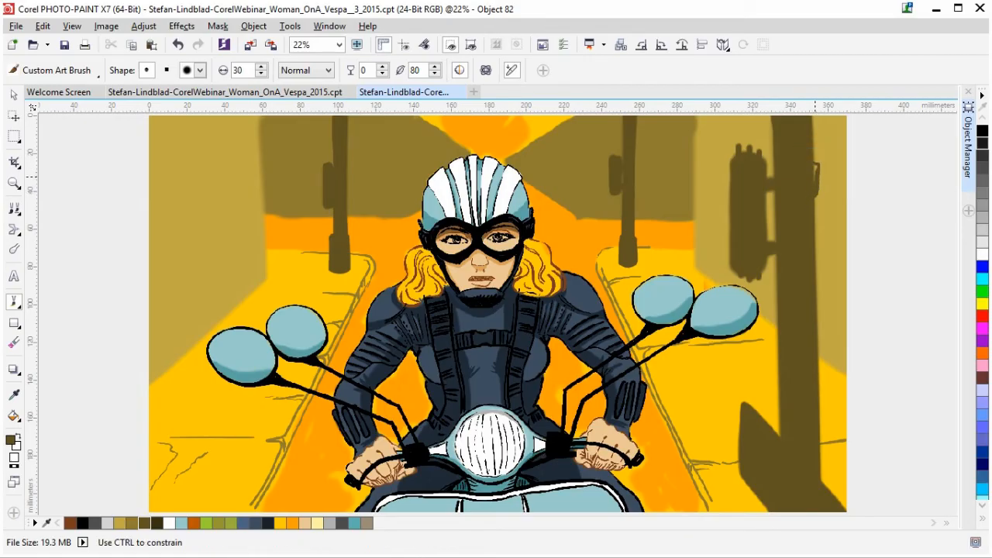
{"action": "mouse_move", "coordinate": [818, 259]}
{"action": "left_mouse_down"}
{"action": "mouse_move", "coordinate": [820, 299]}
{"action": "mouse_move", "coordinate": [816, 267]}
{"action": "left_mouse_up"}
{"action": "left_click_drag", "start_coordinate": [820, 313], "coordinate": [820, 316]}
{"action": "left_click_drag", "start_coordinate": [818, 271], "coordinate": [815, 250]}
{"action": "mouse_move", "coordinate": [815, 389]}
{"action": "left_mouse_down"}
{"action": "mouse_move", "coordinate": [813, 378]}
{"action": "mouse_move", "coordinate": [838, 417]}
{"action": "mouse_move", "coordinate": [820, 450]}
{"action": "mouse_move", "coordinate": [817, 401]}
{"action": "mouse_move", "coordinate": [825, 421]}
{"action": "left_mouse_up"}
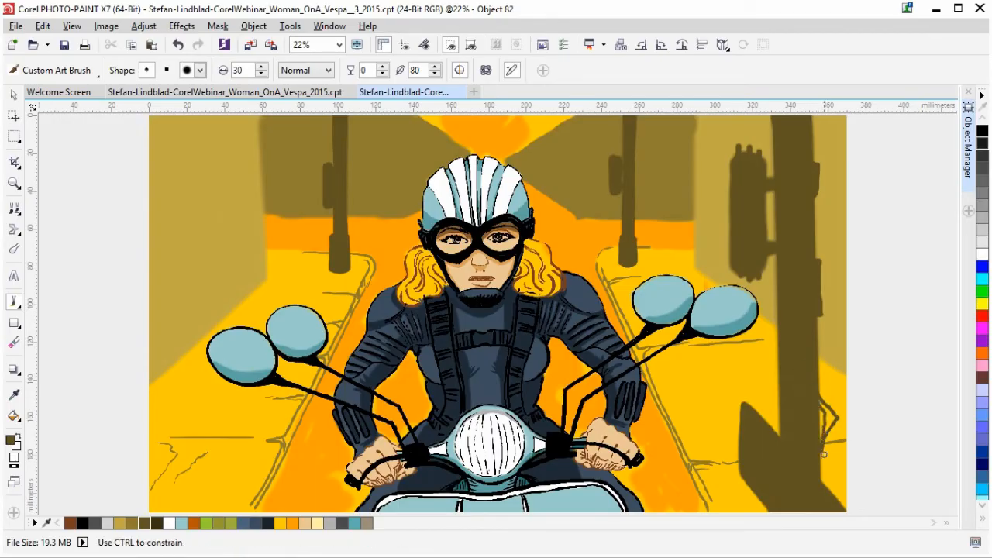
{"action": "left_click_drag", "start_coordinate": [806, 502], "coordinate": [806, 496]}
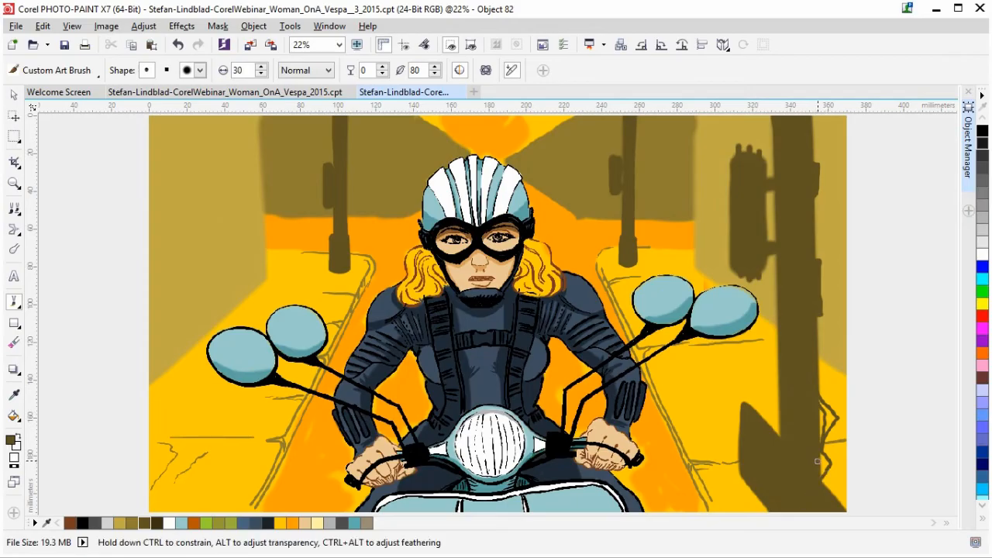
{"action": "key", "text": "ctrl+z"}
{"action": "key", "text": "ctrl+z"}
Step: Paint a curved cable beside the lower right edge of the wide post and a small knob on the large signal box's left side
{"action": "mouse_move", "coordinate": [812, 400]}
{"action": "left_mouse_down"}
{"action": "mouse_move", "coordinate": [818, 365]}
{"action": "mouse_move", "coordinate": [817, 410]}
{"action": "mouse_move", "coordinate": [811, 377]}
{"action": "mouse_move", "coordinate": [835, 448]}
{"action": "mouse_move", "coordinate": [821, 491]}
{"action": "mouse_move", "coordinate": [832, 440]}
{"action": "left_mouse_up"}
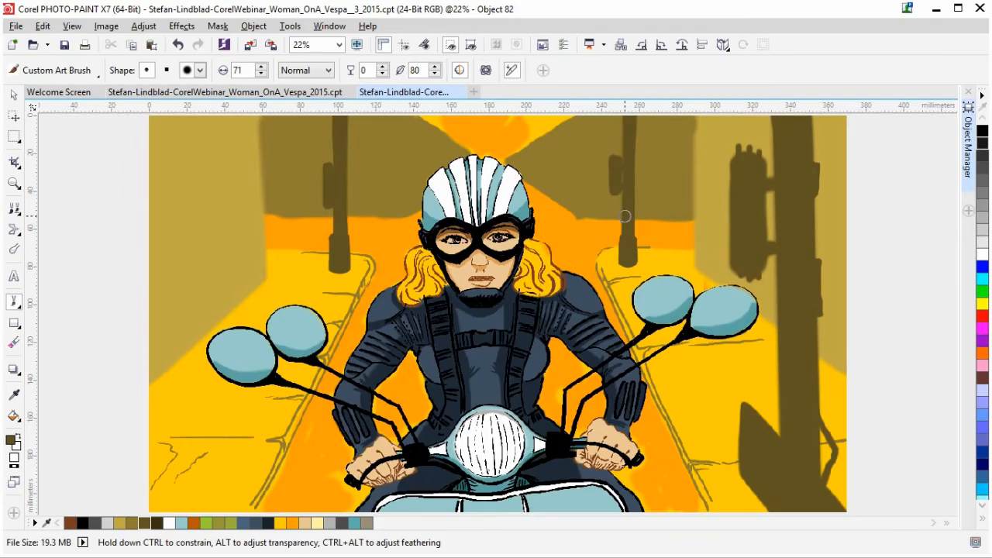
{"action": "mouse_move", "coordinate": [732, 186]}
{"action": "left_mouse_down"}
{"action": "mouse_move", "coordinate": [728, 220]}
{"action": "mouse_move", "coordinate": [724, 196]}
{"action": "mouse_move", "coordinate": [726, 203]}
{"action": "left_mouse_up"}
{"action": "left_click_drag", "start_coordinate": [732, 186], "coordinate": [727, 218]}
{"action": "mouse_move", "coordinate": [724, 191]}
{"action": "left_mouse_down"}
{"action": "mouse_move", "coordinate": [730, 193]}
{"action": "mouse_move", "coordinate": [731, 163]}
{"action": "mouse_move", "coordinate": [733, 273]}
{"action": "left_mouse_up"}
Step: Touch up the large signal box's inner edge and its brackets to the wide post with the size 71 brush
{"action": "left_click_drag", "start_coordinate": [758, 212], "coordinate": [762, 259]}
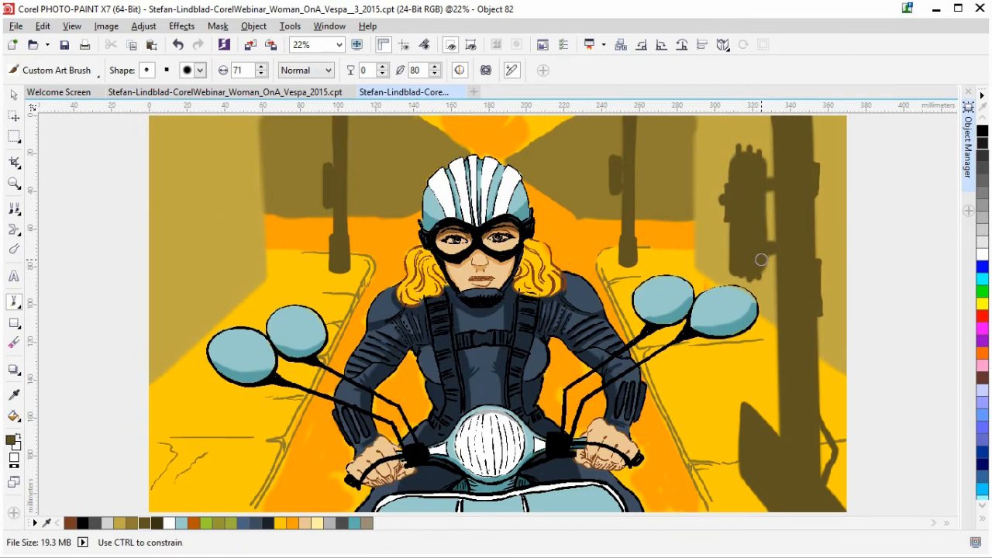
{"action": "mouse_move", "coordinate": [763, 220]}
{"action": "left_mouse_down"}
{"action": "mouse_move", "coordinate": [775, 189]}
{"action": "mouse_move", "coordinate": [776, 231]}
{"action": "left_mouse_up"}
{"action": "left_click_drag", "start_coordinate": [765, 183], "coordinate": [764, 173]}
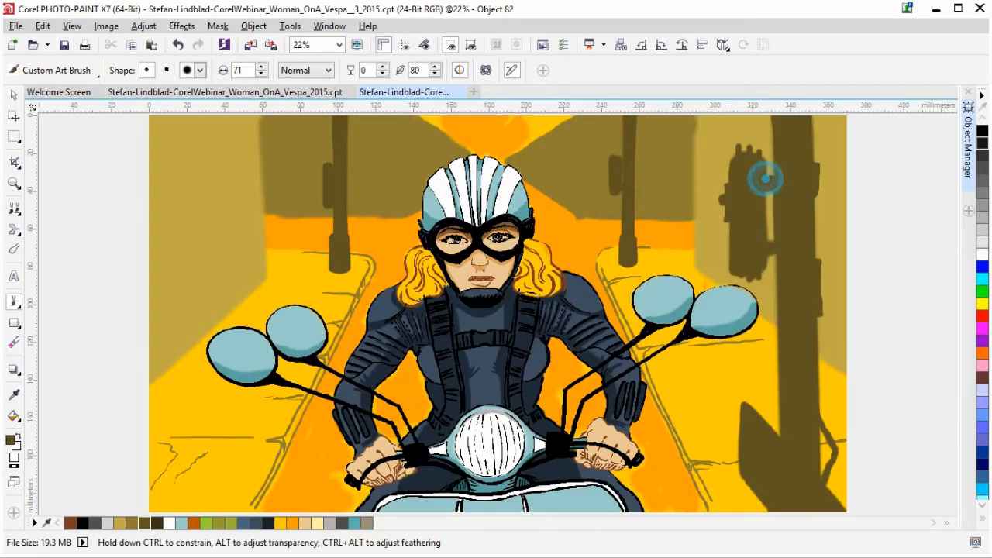
{"action": "left_click", "coordinate": [771, 248]}
{"action": "left_click", "coordinate": [770, 248]}
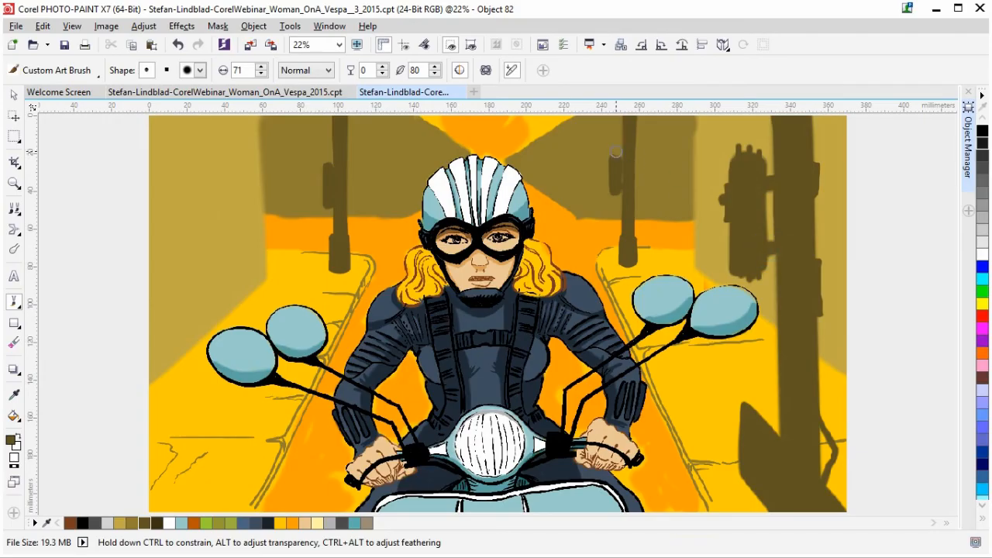
Step: Paint thin curved cables from the small signal boxes down the two narrow posts with a size 37 brush
{"action": "mouse_move", "coordinate": [324, 193]}
{"action": "left_mouse_down"}
{"action": "mouse_move", "coordinate": [343, 245]}
{"action": "mouse_move", "coordinate": [328, 203]}
{"action": "mouse_move", "coordinate": [320, 220]}
{"action": "mouse_move", "coordinate": [329, 256]}
{"action": "left_mouse_up"}
{"action": "left_click_drag", "start_coordinate": [614, 191], "coordinate": [616, 198]}
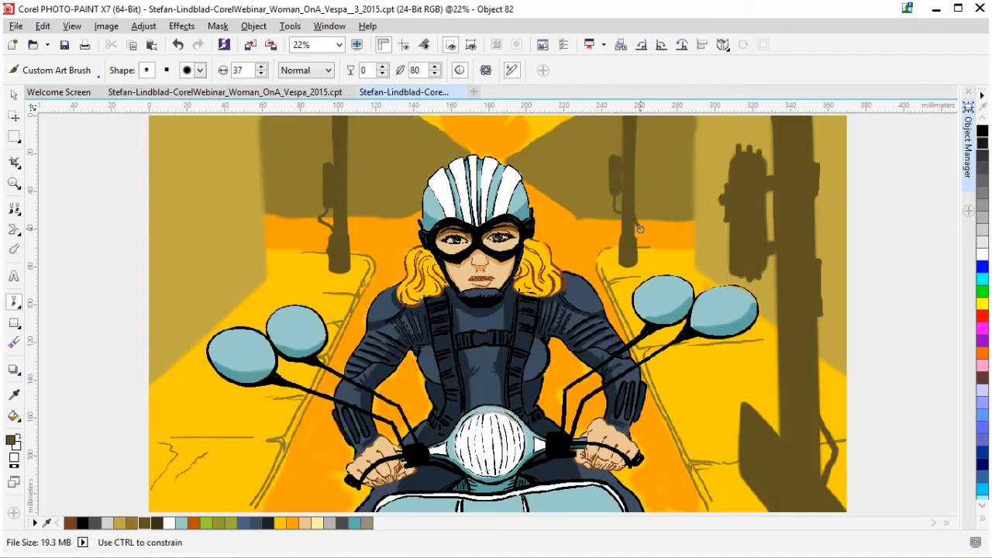
{"action": "left_click_drag", "start_coordinate": [642, 243], "coordinate": [642, 246]}
{"action": "left_click_drag", "start_coordinate": [643, 246], "coordinate": [642, 246]}
{"action": "left_click_drag", "start_coordinate": [642, 247], "coordinate": [643, 246]}
{"action": "left_click", "coordinate": [641, 247]}
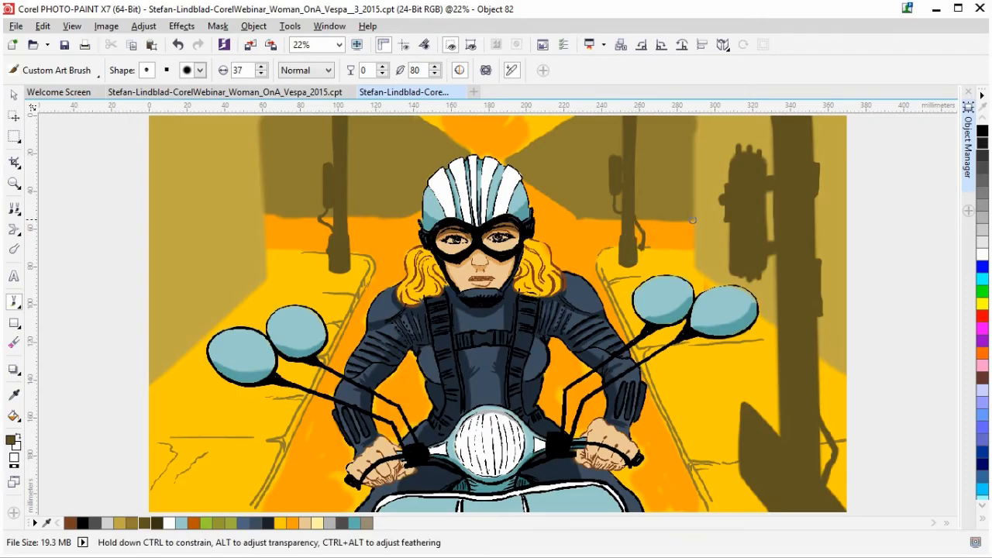
Step: Add small prongs and side knobs to the signal boxes on both narrow posts with the size 37 brush
{"action": "left_click", "coordinate": [613, 155]}
{"action": "left_click_drag", "start_coordinate": [612, 155], "coordinate": [613, 153]}
{"action": "left_click_drag", "start_coordinate": [615, 195], "coordinate": [609, 165]}
{"action": "left_click", "coordinate": [608, 162]}
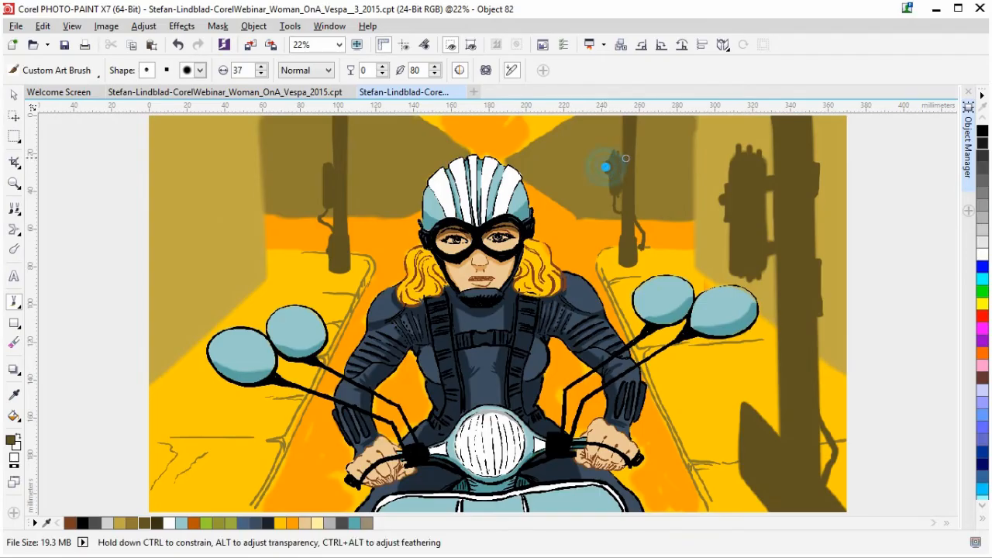
{"action": "left_click_drag", "start_coordinate": [321, 171], "coordinate": [320, 180]}
{"action": "left_click", "coordinate": [331, 169]}
{"action": "left_click", "coordinate": [331, 169]}
Step: Paint a dark post with a flared foot along the left building's inner corner, using the size 37 brush
{"action": "left_click_drag", "start_coordinate": [263, 116], "coordinate": [263, 184]}
{"action": "left_click_drag", "start_coordinate": [264, 117], "coordinate": [263, 205]}
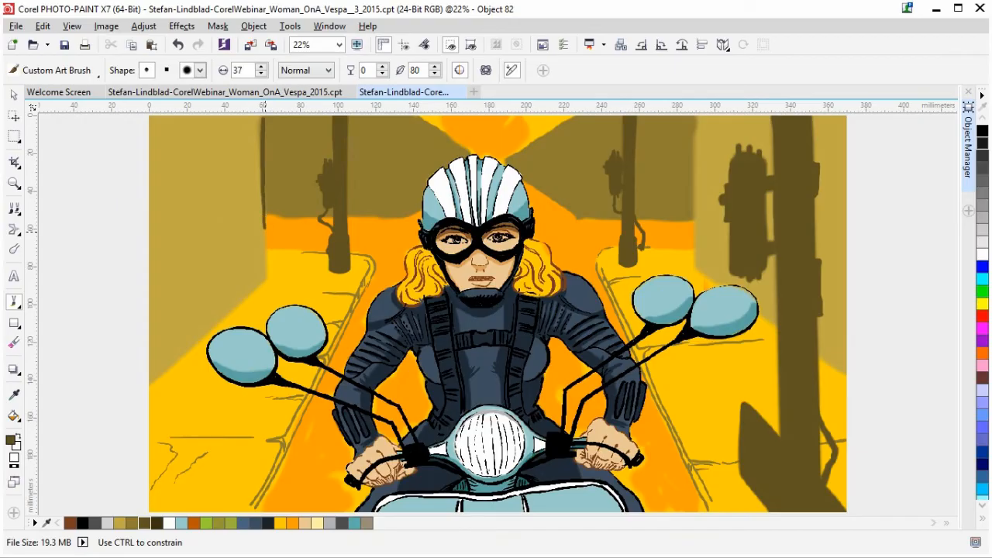
{"action": "left_click_drag", "start_coordinate": [276, 262], "coordinate": [267, 271]}
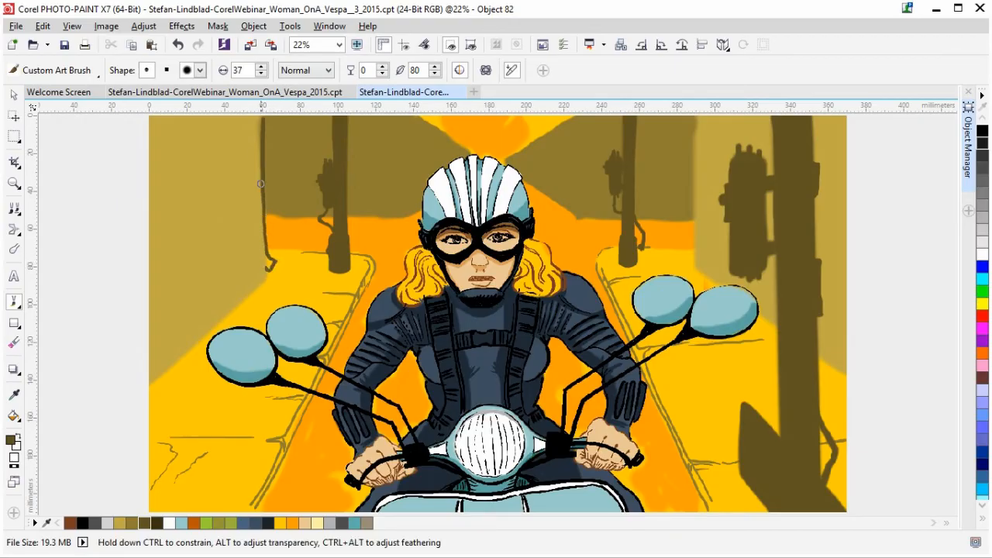
{"action": "left_click_drag", "start_coordinate": [253, 123], "coordinate": [258, 236]}
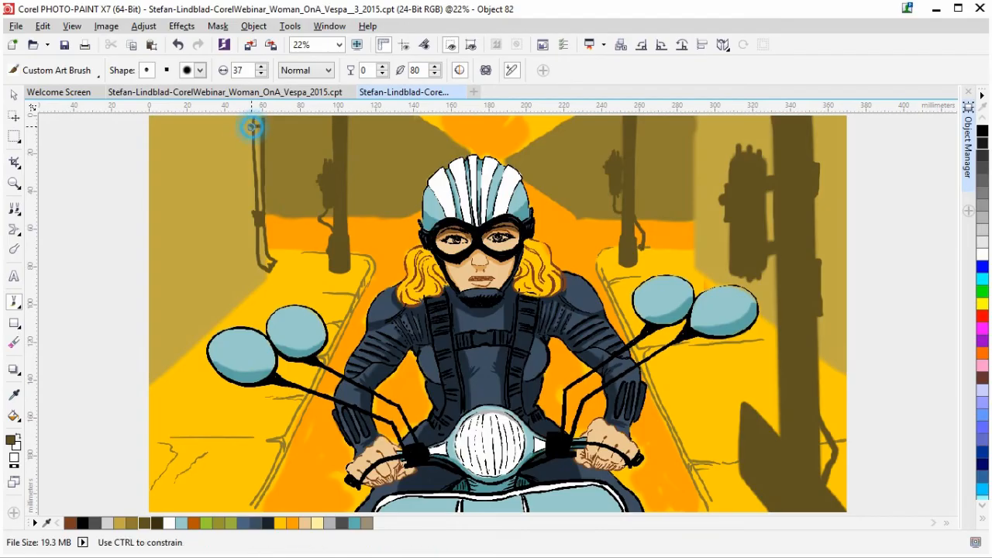
{"action": "left_click_drag", "start_coordinate": [257, 122], "coordinate": [261, 122]}
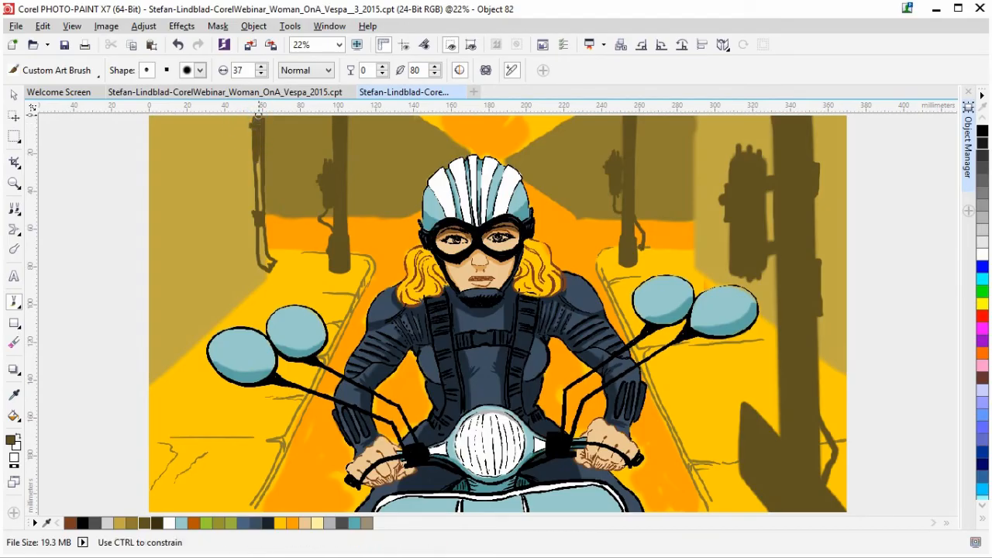
{"action": "left_click_drag", "start_coordinate": [266, 266], "coordinate": [258, 197]}
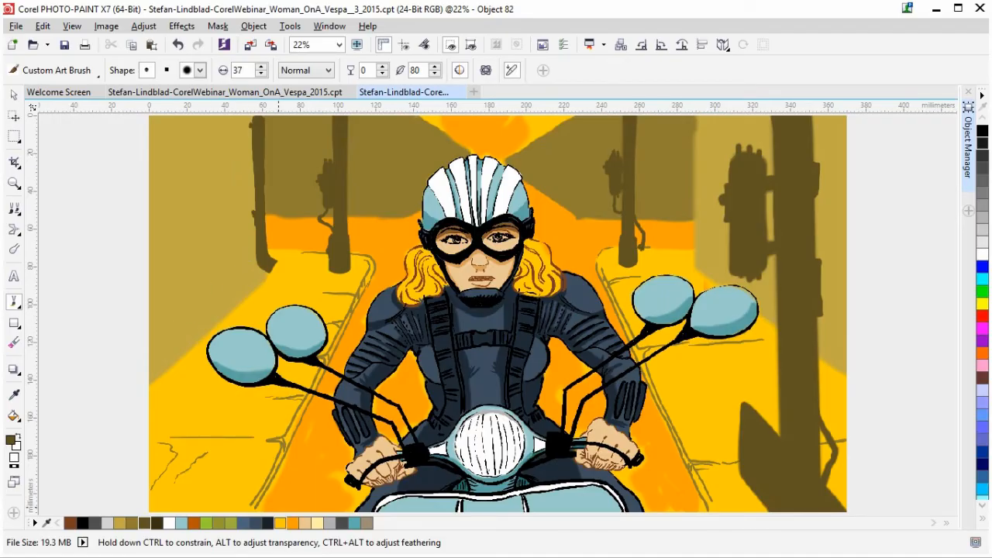
Step: Touch up the prongs on top of the large signal box and save the illustration
{"action": "left_click_drag", "start_coordinate": [737, 160], "coordinate": [746, 155]}
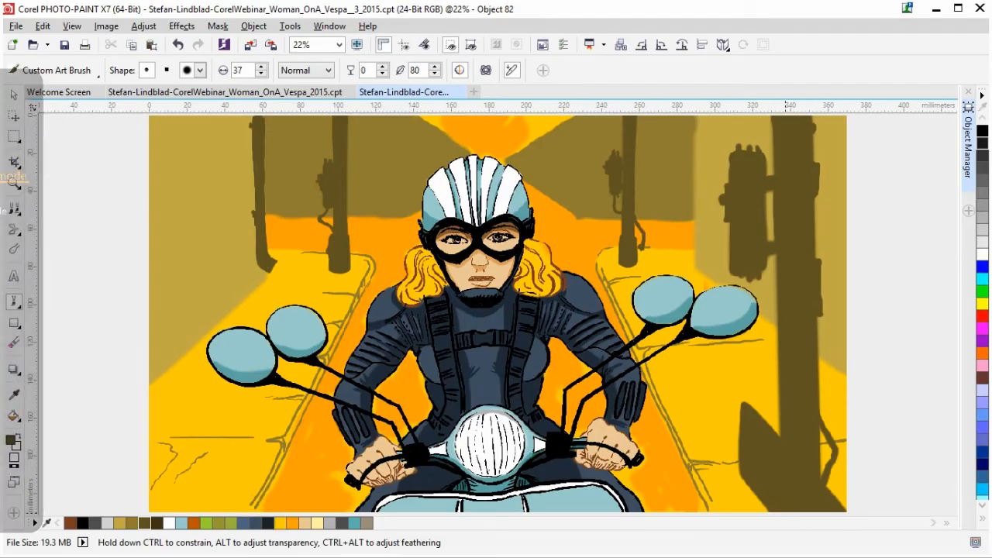
{"action": "key", "text": "ctrl+s"}
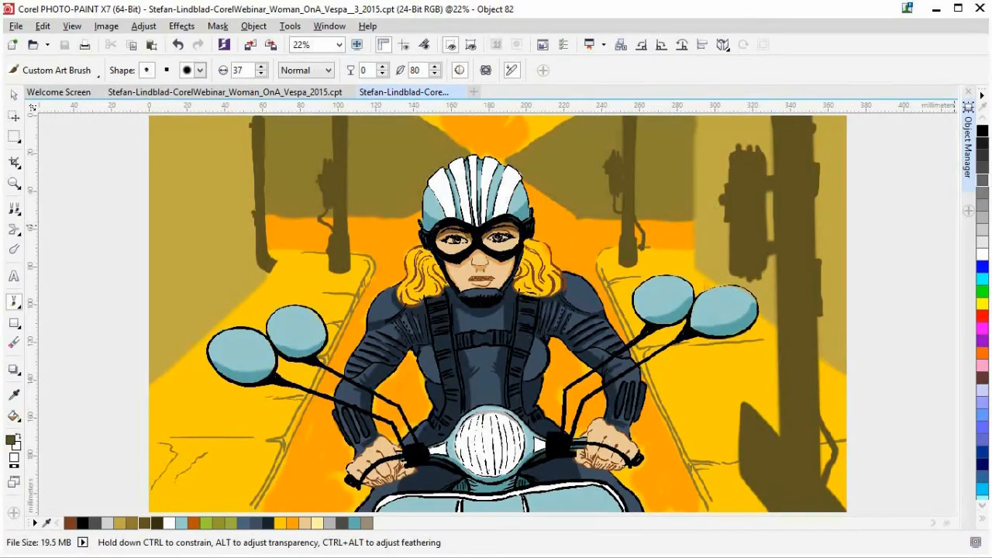
Step: Add a new object above Object 62 and outline the left building's inner and lower edges in medium olive brown
{"action": "left_click", "coordinate": [967, 148]}
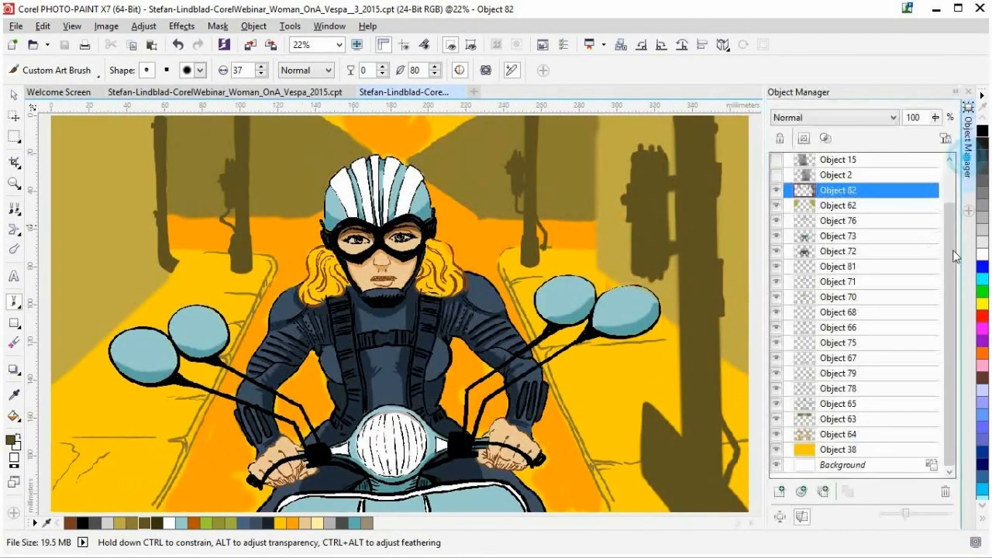
{"action": "left_click", "coordinate": [835, 214]}
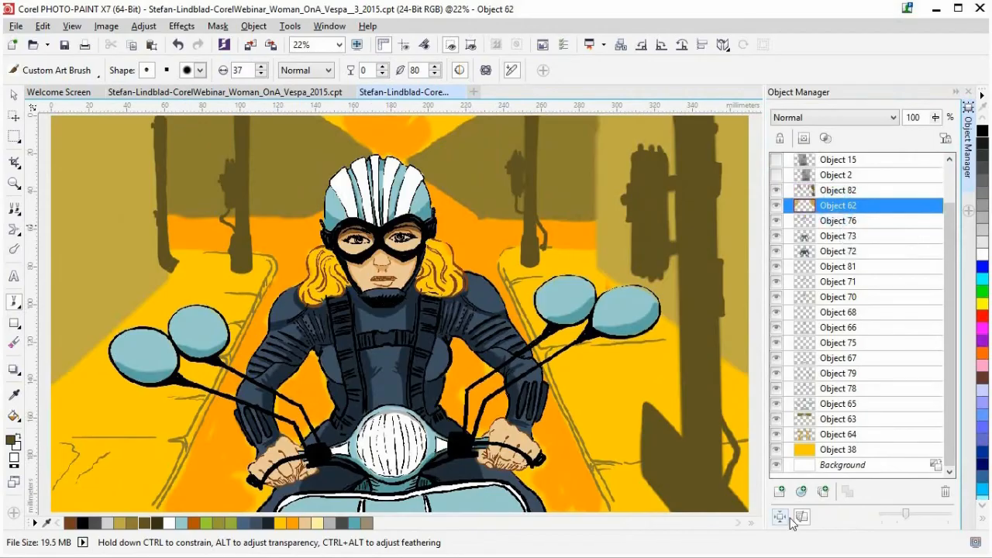
{"action": "left_click", "coordinate": [778, 492]}
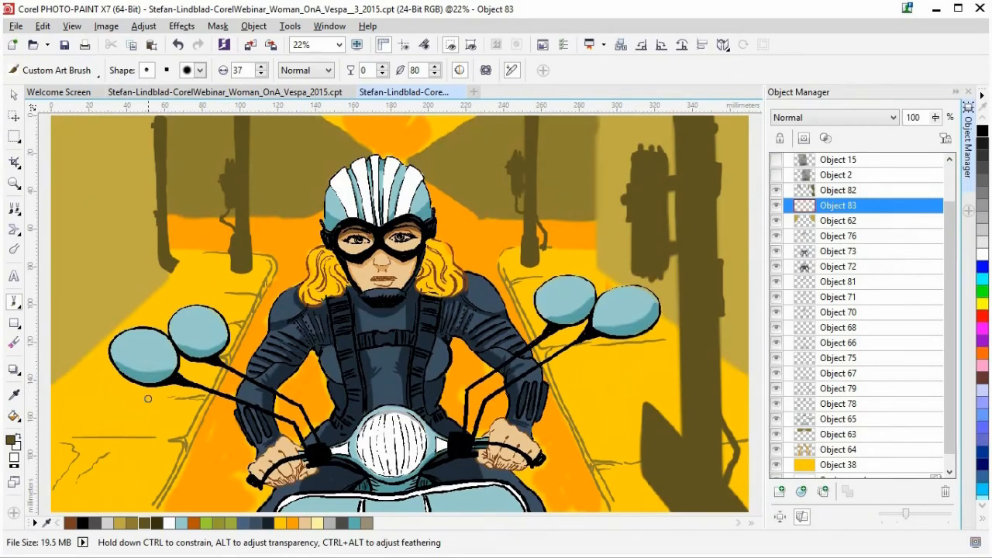
{"action": "left_click", "coordinate": [132, 524]}
{"action": "mouse_move", "coordinate": [150, 122]}
{"action": "left_mouse_down"}
{"action": "mouse_move", "coordinate": [153, 278]}
{"action": "mouse_move", "coordinate": [55, 361]}
{"action": "left_mouse_up"}
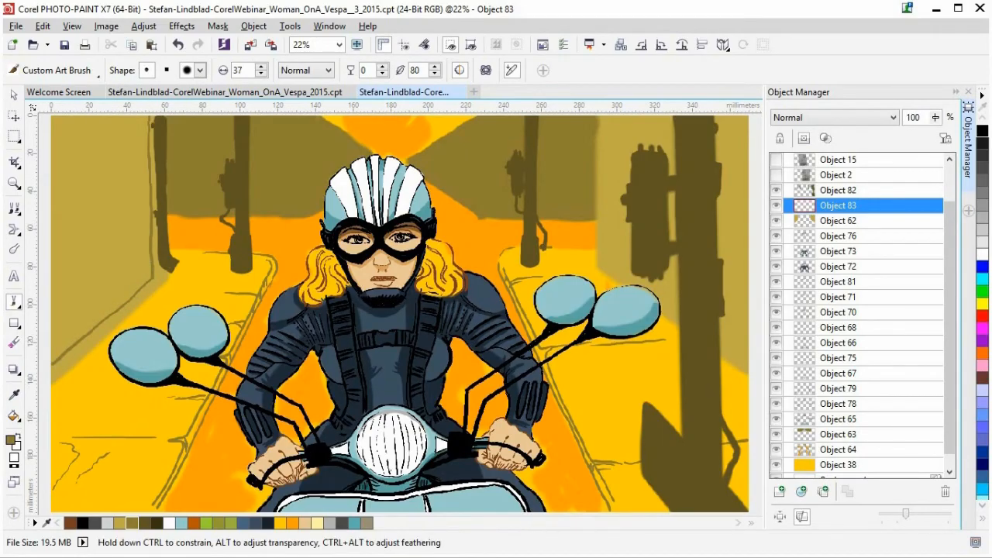
{"action": "left_click_drag", "start_coordinate": [144, 117], "coordinate": [141, 160]}
{"action": "mouse_move", "coordinate": [143, 205]}
{"action": "left_mouse_down"}
{"action": "mouse_move", "coordinate": [141, 276]}
{"action": "mouse_move", "coordinate": [51, 336]}
{"action": "left_mouse_up"}
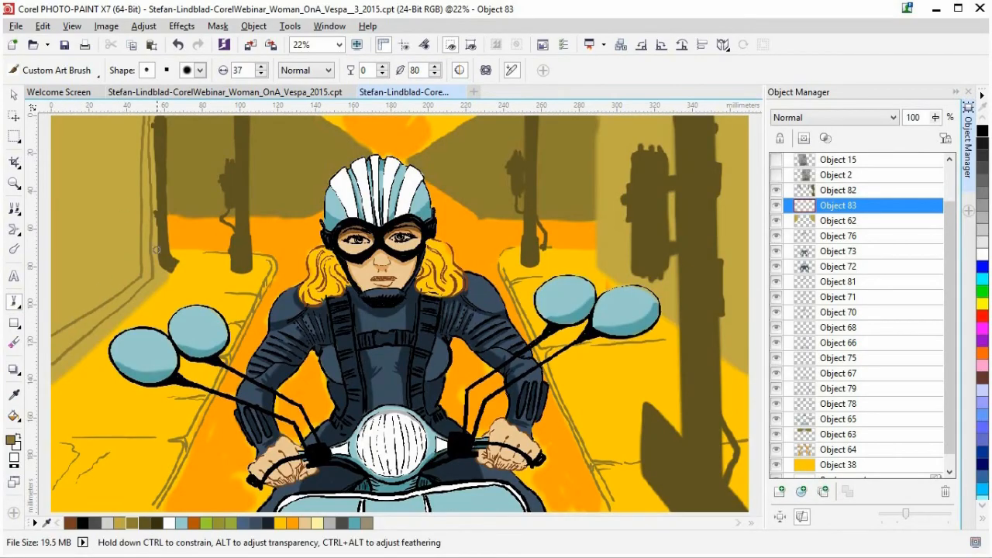
{"action": "key", "text": "ctrl+z"}
{"action": "left_click_drag", "start_coordinate": [140, 277], "coordinate": [91, 316]}
{"action": "key", "text": "ctrl+z"}
{"action": "key", "text": "ctrl+z"}
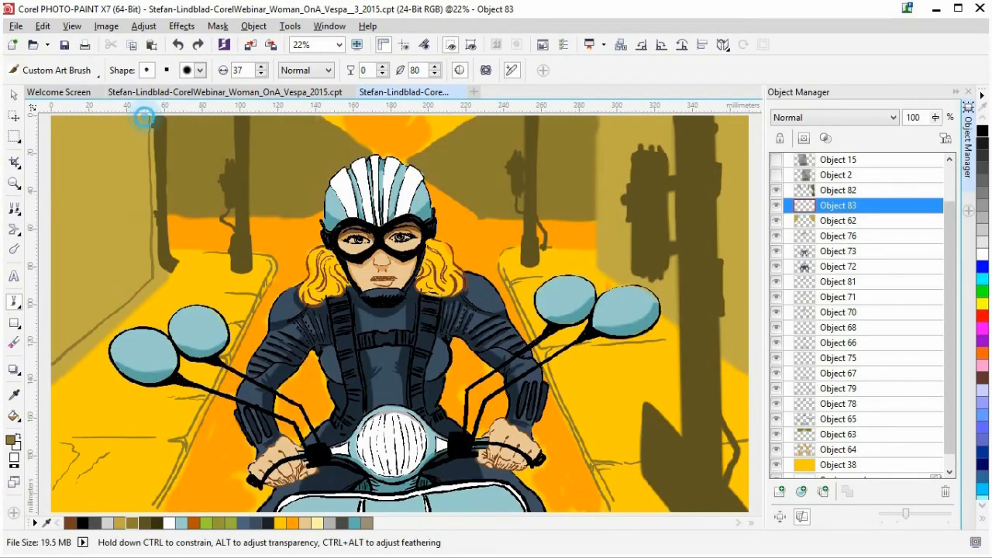
Step: Draw a second outline just inside the left building's vertical and lower edges
{"action": "left_click_drag", "start_coordinate": [144, 121], "coordinate": [144, 123]}
{"action": "left_click_drag", "start_coordinate": [144, 159], "coordinate": [145, 229]}
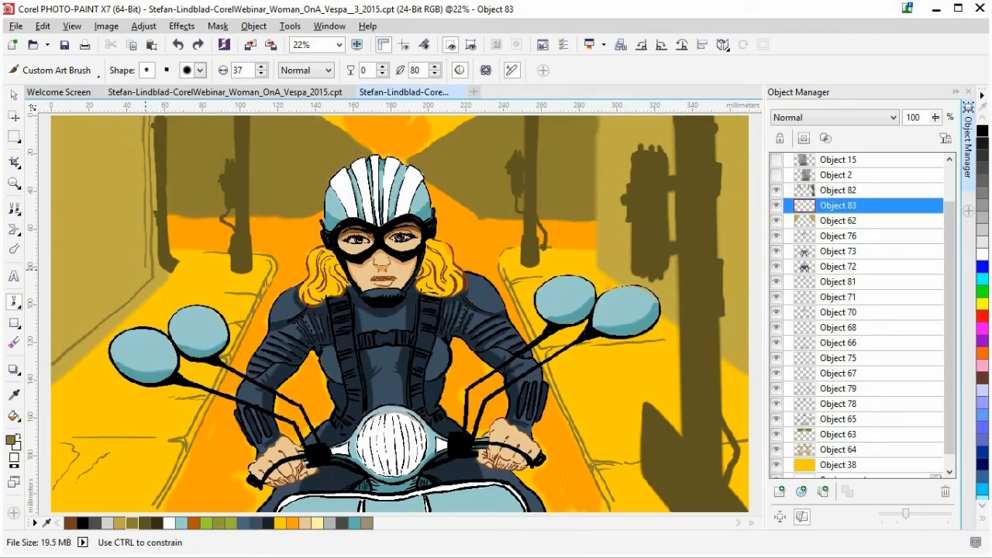
{"action": "left_click_drag", "start_coordinate": [144, 276], "coordinate": [65, 345]}
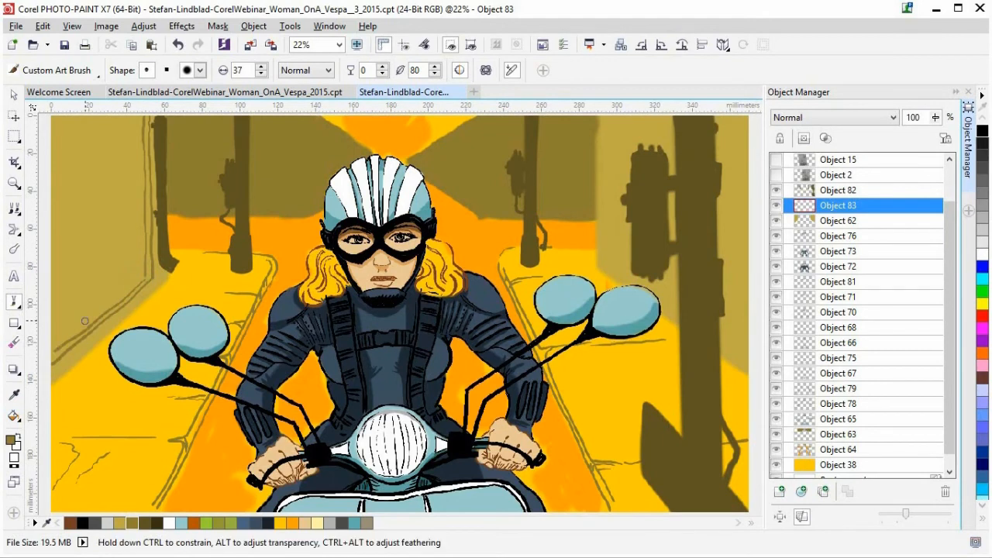
Step: Draw six receding plank lines across the left building's wall, from the lower edge up to the top
{"action": "left_click_drag", "start_coordinate": [141, 266], "coordinate": [51, 312]}
{"action": "left_click_drag", "start_coordinate": [146, 235], "coordinate": [86, 263]}
{"action": "left_click_drag", "start_coordinate": [141, 207], "coordinate": [81, 223]}
{"action": "left_click_drag", "start_coordinate": [136, 176], "coordinate": [79, 187]}
{"action": "left_click_drag", "start_coordinate": [139, 145], "coordinate": [113, 151]}
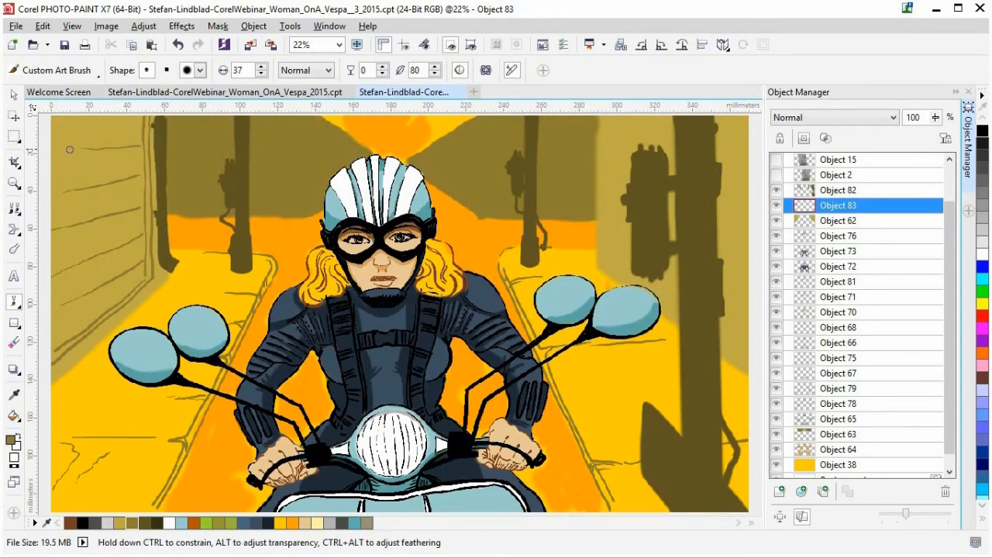
{"action": "left_click_drag", "start_coordinate": [140, 120], "coordinate": [79, 124]}
Step: Draw an olive brown outline along the right building's inner vertical edge and its sloping lower edge
{"action": "left_click_drag", "start_coordinate": [598, 120], "coordinate": [599, 251]}
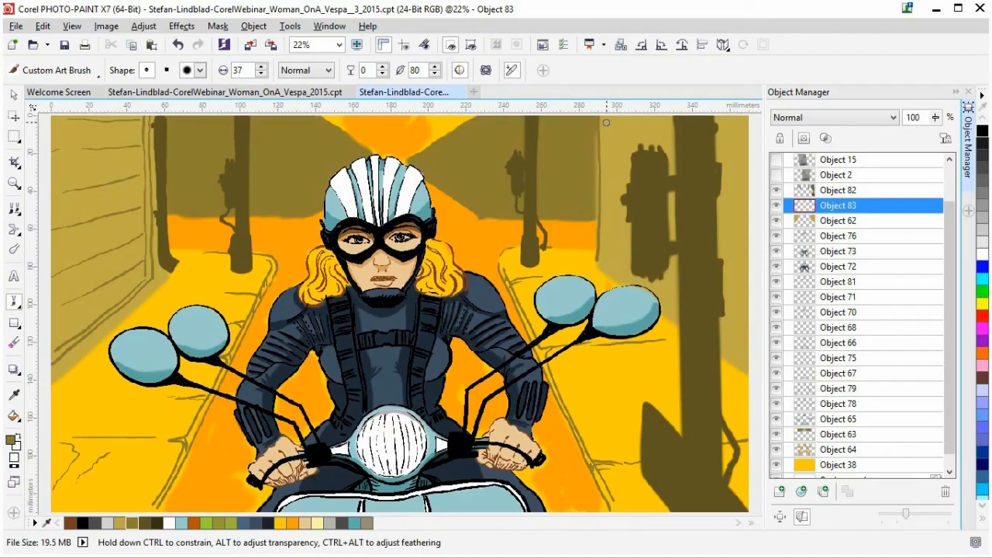
{"action": "key", "text": "ctrl+z"}
{"action": "mouse_move", "coordinate": [607, 120]}
{"action": "left_mouse_down"}
{"action": "mouse_move", "coordinate": [607, 271]}
{"action": "mouse_move", "coordinate": [612, 265]}
{"action": "mouse_move", "coordinate": [643, 294]}
{"action": "left_mouse_up"}
{"action": "key", "text": "ctrl+z"}
{"action": "left_click_drag", "start_coordinate": [609, 265], "coordinate": [665, 296]}
{"action": "left_click_drag", "start_coordinate": [729, 342], "coordinate": [742, 350]}
{"action": "right_click", "coordinate": [742, 350]}
{"action": "left_click", "coordinate": [615, 124]}
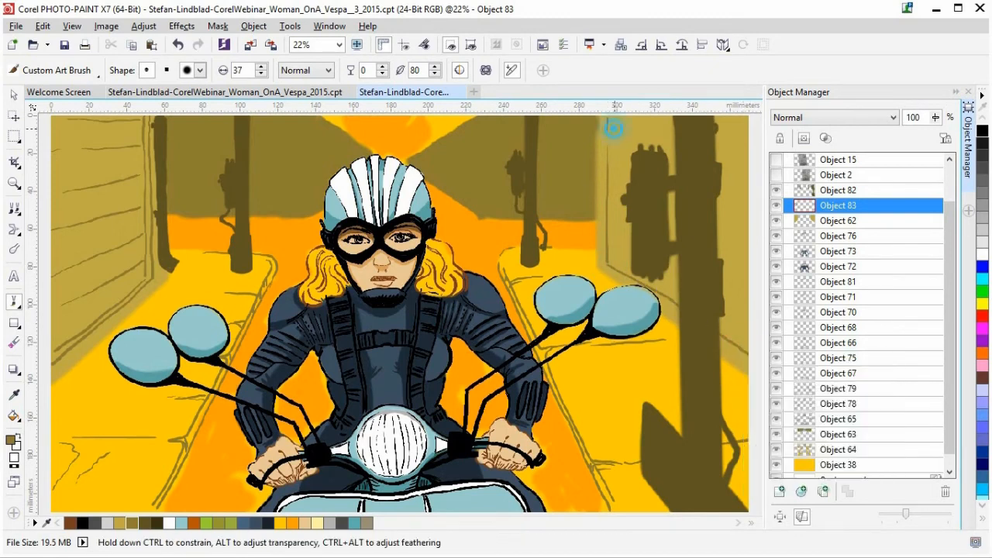
Step: Draw a second outline just inside the right building's vertical and lower edges
{"action": "left_click", "coordinate": [613, 123]}
{"action": "left_click_drag", "start_coordinate": [612, 123], "coordinate": [614, 192]}
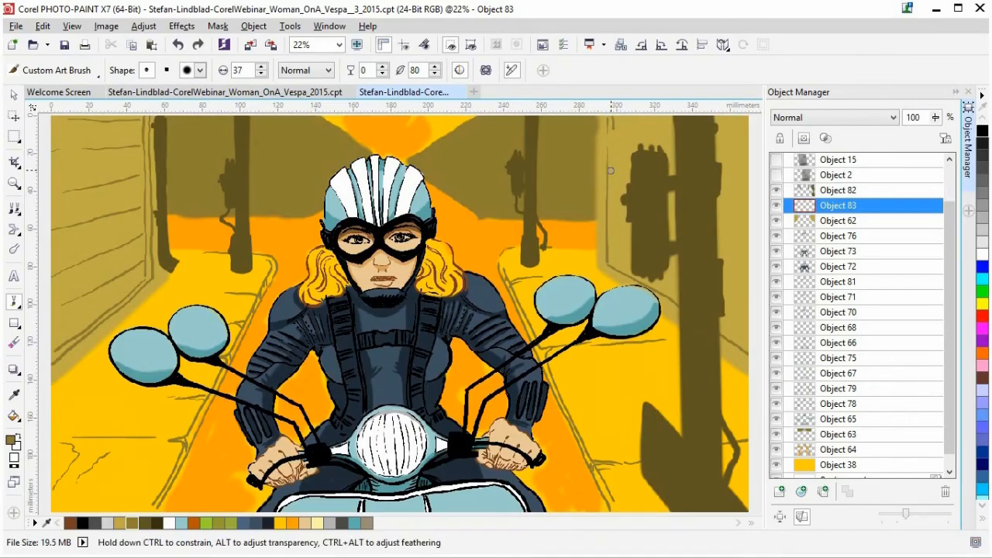
{"action": "left_click_drag", "start_coordinate": [612, 119], "coordinate": [613, 176]}
{"action": "mouse_move", "coordinate": [611, 254]}
{"action": "left_mouse_down"}
{"action": "mouse_move", "coordinate": [640, 290]}
{"action": "mouse_move", "coordinate": [612, 260]}
{"action": "mouse_move", "coordinate": [738, 330]}
{"action": "left_mouse_up"}
Step: Draw receding plank lines across the right building's wall, passing behind the large signal box and wide post
{"action": "left_click_drag", "start_coordinate": [616, 239], "coordinate": [649, 248]}
{"action": "mouse_move", "coordinate": [619, 208]}
{"action": "left_mouse_down"}
{"action": "mouse_move", "coordinate": [679, 211]}
{"action": "mouse_move", "coordinate": [641, 199]}
{"action": "mouse_move", "coordinate": [618, 210]}
{"action": "mouse_move", "coordinate": [704, 225]}
{"action": "left_mouse_up"}
{"action": "key", "text": "ctrl+z"}
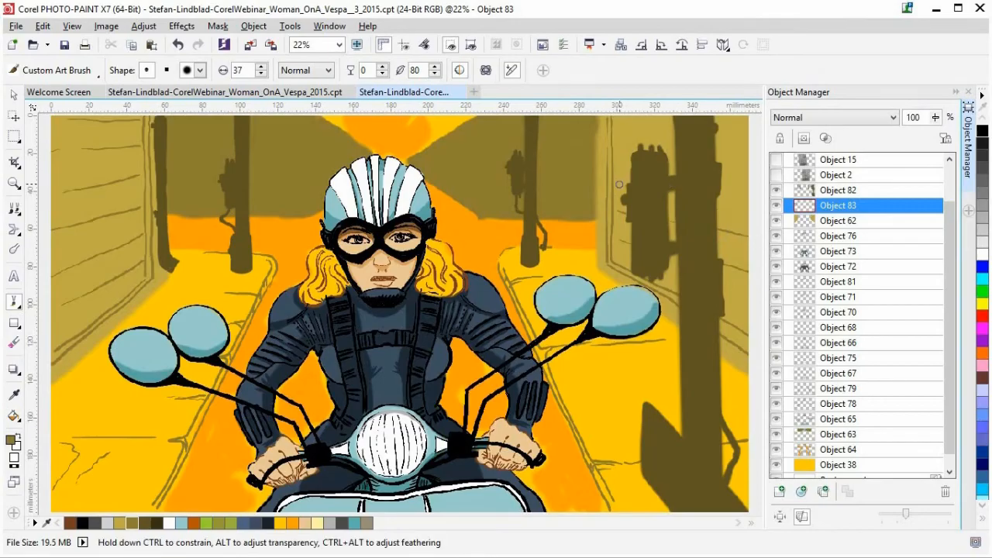
{"action": "left_click_drag", "start_coordinate": [618, 184], "coordinate": [625, 187]}
{"action": "left_click_drag", "start_coordinate": [733, 199], "coordinate": [732, 199]}
{"action": "left_click_drag", "start_coordinate": [617, 156], "coordinate": [724, 169]}
{"action": "left_click_drag", "start_coordinate": [611, 131], "coordinate": [757, 138]}
Step: Select Object 82, sample the posts' dark brown and paint a post along the right building's inner corner
{"action": "left_click", "coordinate": [845, 190]}
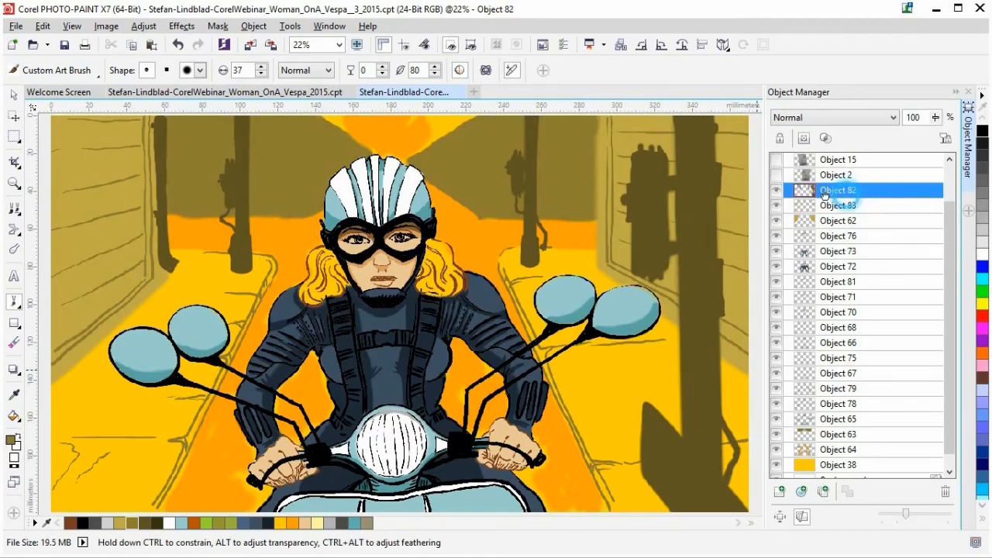
{"action": "left_click", "coordinate": [777, 191]}
{"action": "left_click", "coordinate": [777, 191]}
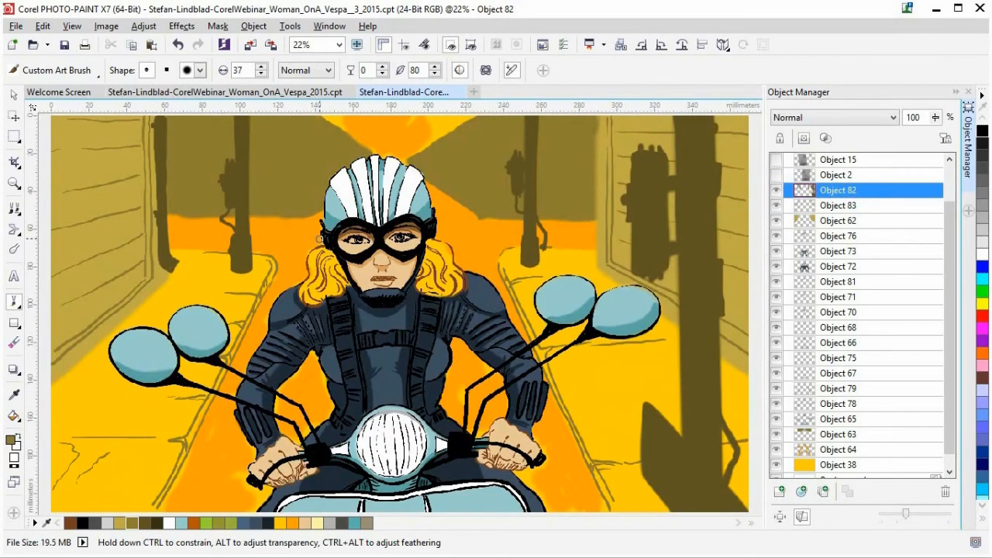
{"action": "left_click", "coordinate": [13, 395]}
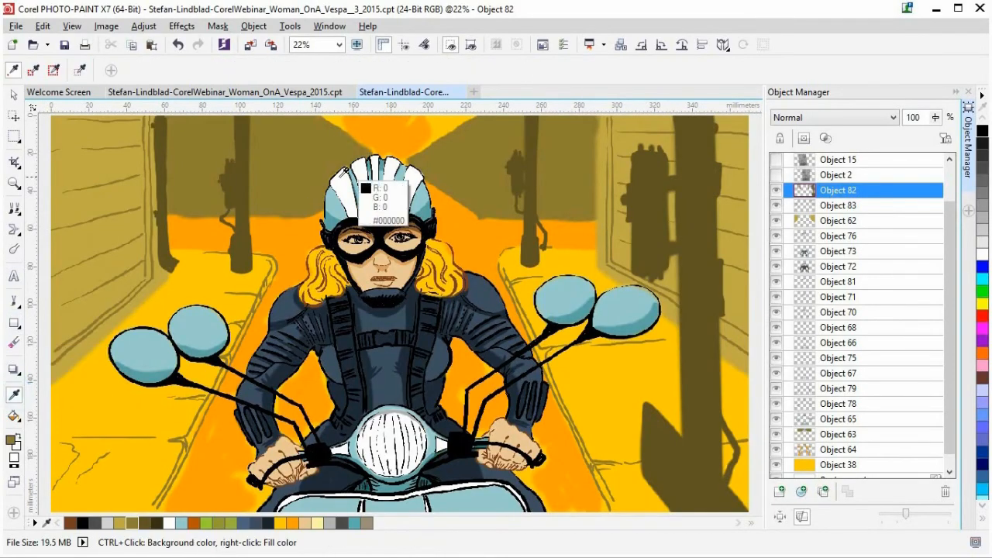
{"action": "left_click", "coordinate": [14, 301]}
{"action": "mouse_move", "coordinate": [597, 116]}
{"action": "left_mouse_down"}
{"action": "mouse_move", "coordinate": [595, 266]}
{"action": "mouse_move", "coordinate": [594, 202]}
{"action": "left_mouse_up"}
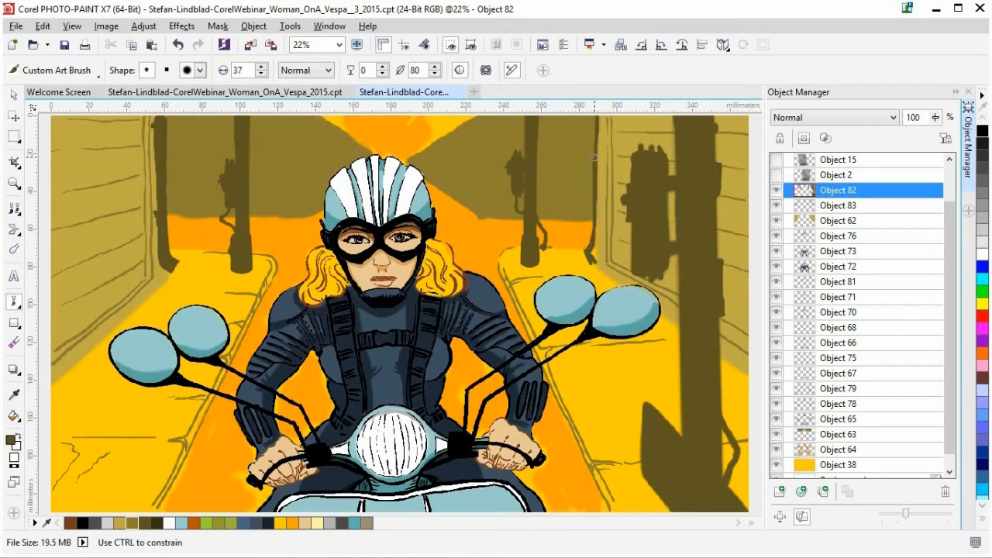
{"action": "left_click_drag", "start_coordinate": [602, 113], "coordinate": [599, 243]}
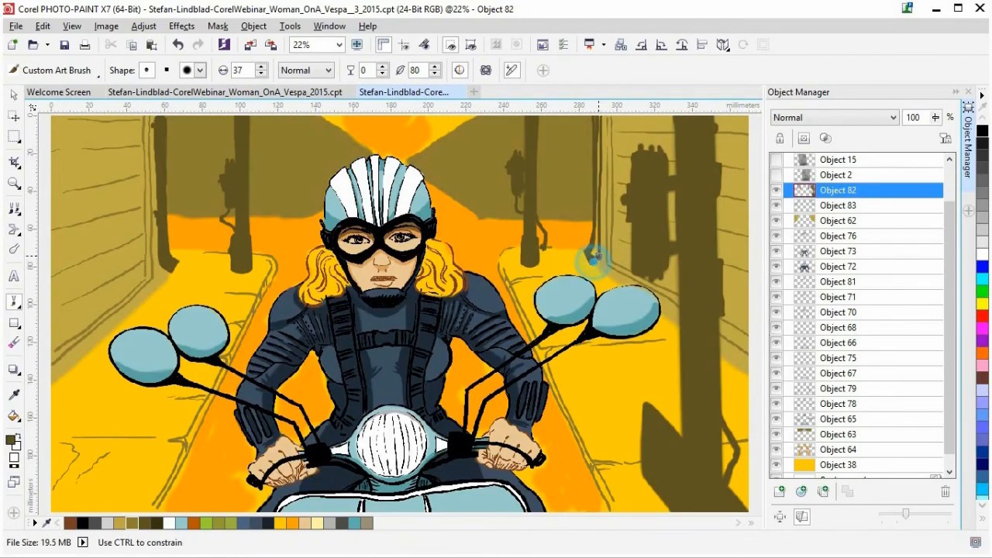
{"action": "left_click_drag", "start_coordinate": [592, 260], "coordinate": [597, 143]}
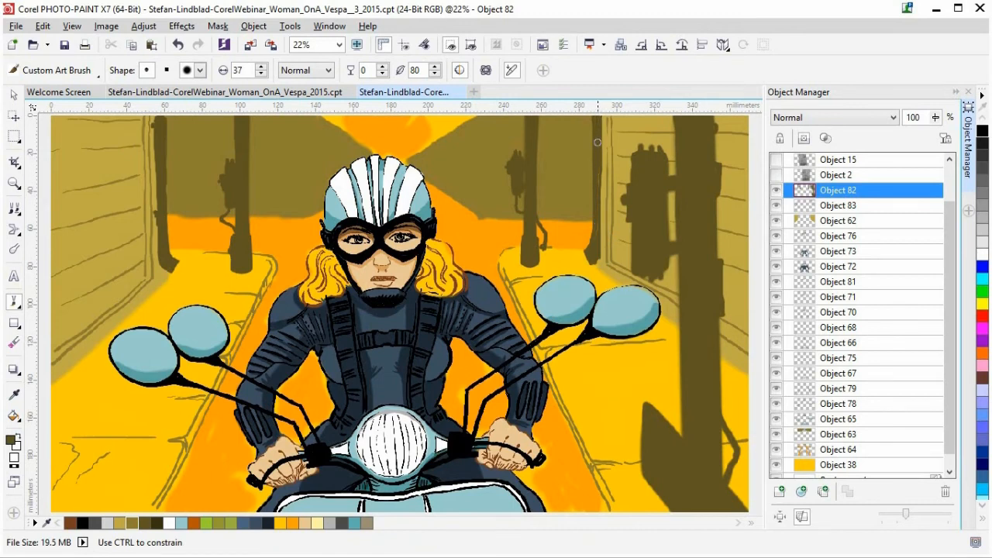
{"action": "mouse_move", "coordinate": [601, 231]}
{"action": "left_mouse_down"}
{"action": "mouse_move", "coordinate": [600, 256]}
{"action": "mouse_move", "coordinate": [600, 115]}
{"action": "left_mouse_up"}
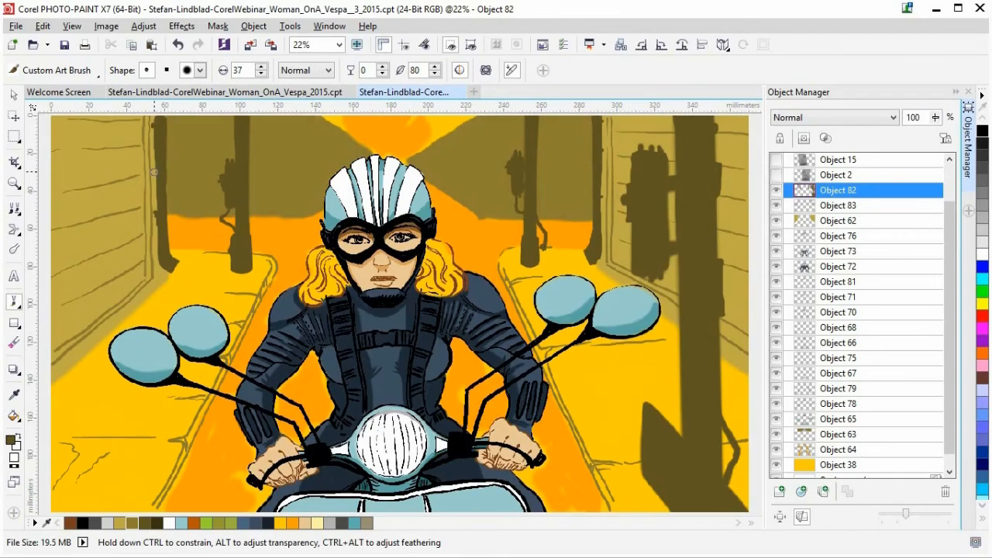
Step: Touch up the feet of the two building-corner posts and the lower edge of the large signal box
{"action": "left_click_drag", "start_coordinate": [164, 267], "coordinate": [172, 245]}
{"action": "left_click_drag", "start_coordinate": [591, 259], "coordinate": [601, 231]}
{"action": "left_click_drag", "start_coordinate": [667, 273], "coordinate": [665, 264]}
Step: Add a new object above Object 82 and paint thin dark vertical lines on the distant buildings on both sides
{"action": "left_click", "coordinate": [780, 493]}
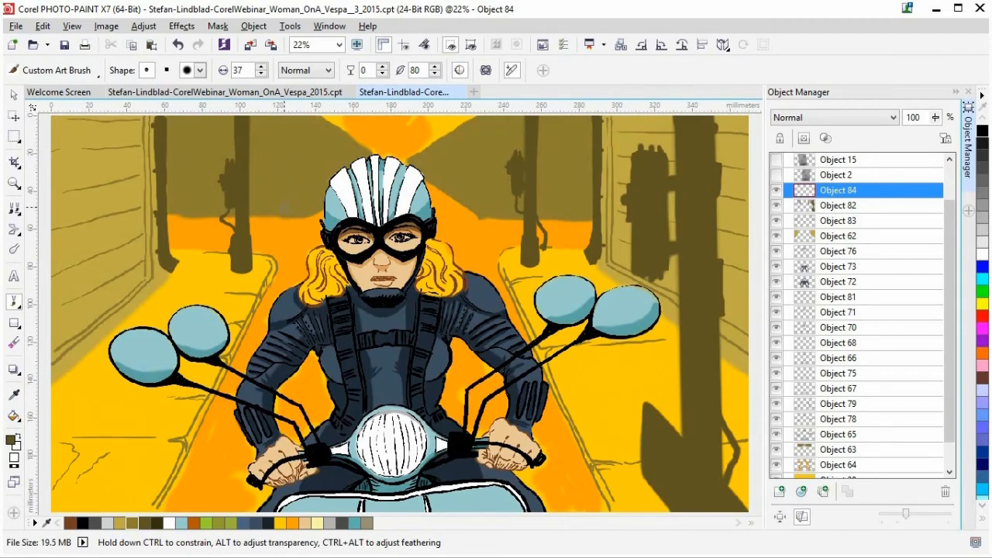
{"action": "left_click_drag", "start_coordinate": [282, 143], "coordinate": [284, 178]}
{"action": "left_click_drag", "start_coordinate": [281, 116], "coordinate": [280, 191]}
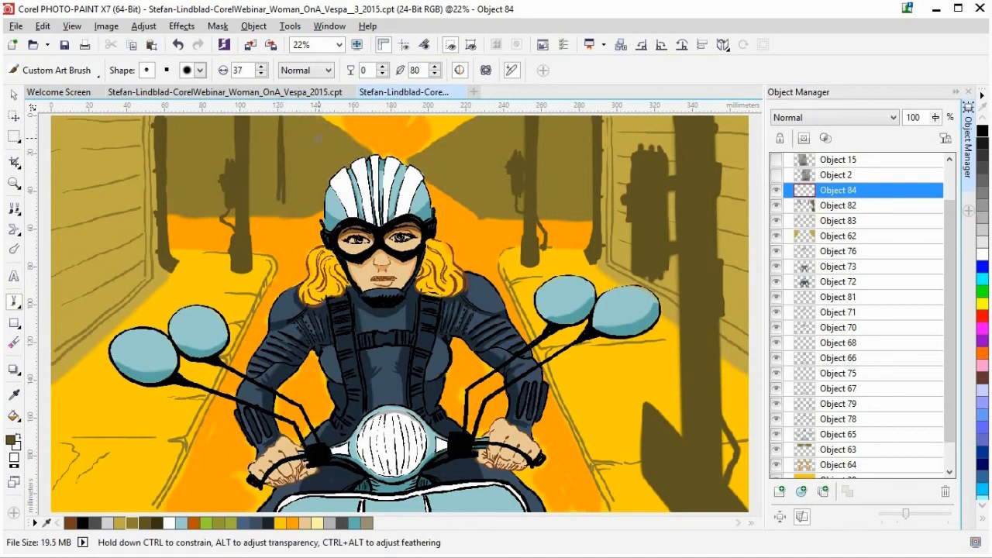
{"action": "left_click_drag", "start_coordinate": [314, 141], "coordinate": [311, 194]}
{"action": "left_click_drag", "start_coordinate": [441, 137], "coordinate": [446, 180]}
{"action": "left_click_drag", "start_coordinate": [474, 115], "coordinate": [476, 222]}
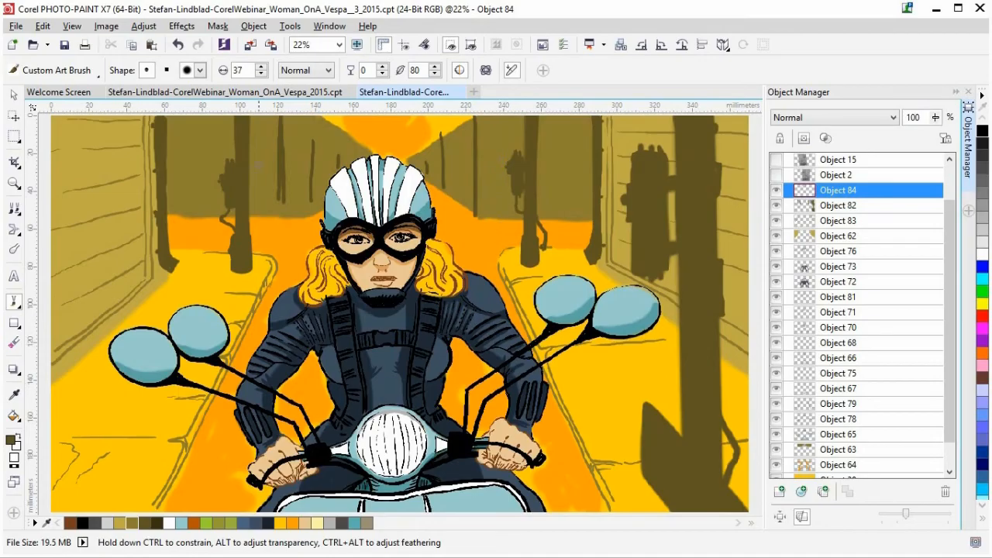
{"action": "mouse_move", "coordinate": [280, 197]}
{"action": "left_mouse_down"}
{"action": "mouse_move", "coordinate": [280, 209]}
{"action": "mouse_move", "coordinate": [280, 196]}
{"action": "left_mouse_up"}
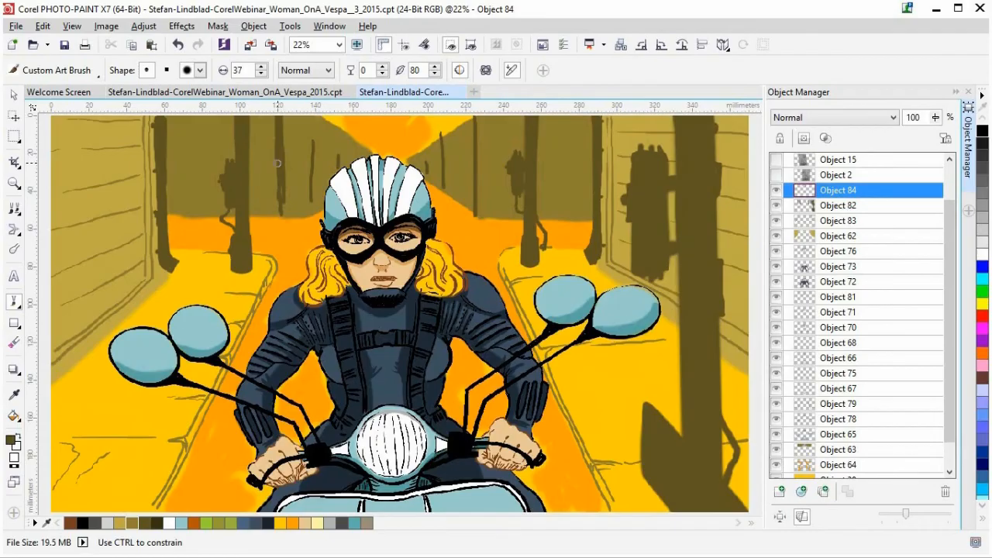
{"action": "mouse_move", "coordinate": [279, 206]}
{"action": "left_mouse_down"}
{"action": "mouse_move", "coordinate": [279, 179]}
{"action": "mouse_move", "coordinate": [280, 211]}
{"action": "left_mouse_up"}
Step: Check Object 83 by toggling its visibility, and pick the distant building shapes in the image and hide Object 63
{"action": "left_click", "coordinate": [830, 206]}
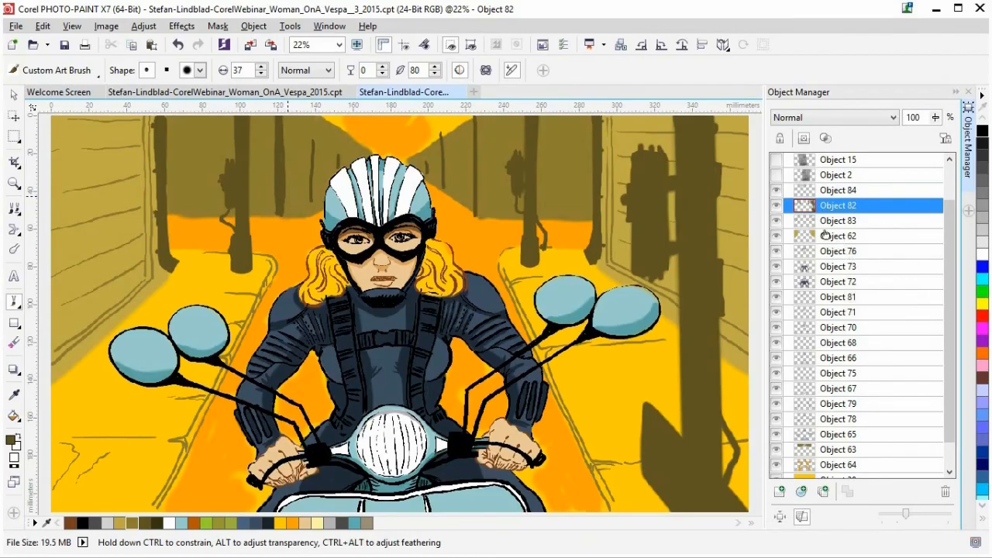
{"action": "left_click", "coordinate": [776, 222]}
{"action": "left_click", "coordinate": [776, 222]}
{"action": "left_click", "coordinate": [14, 96]}
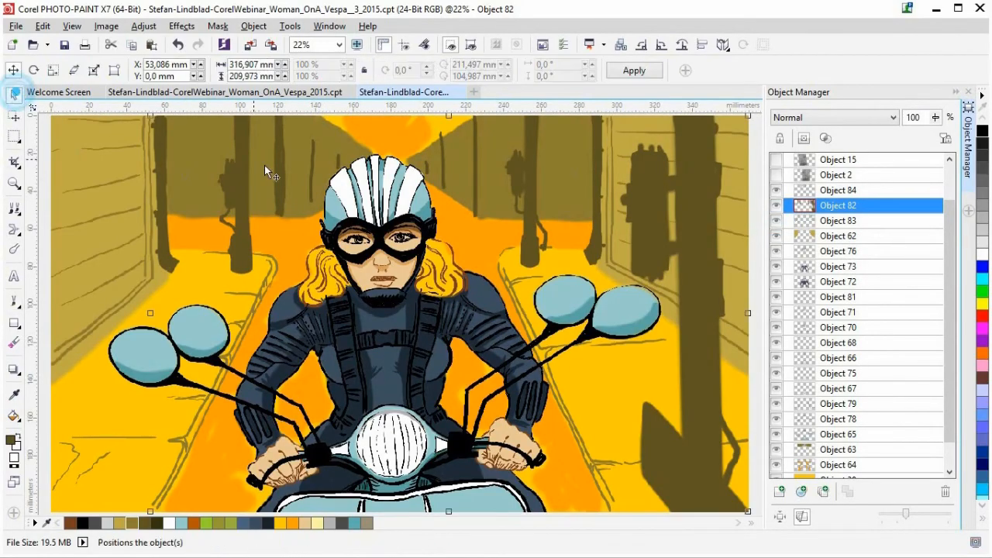
{"action": "left_click", "coordinate": [199, 150]}
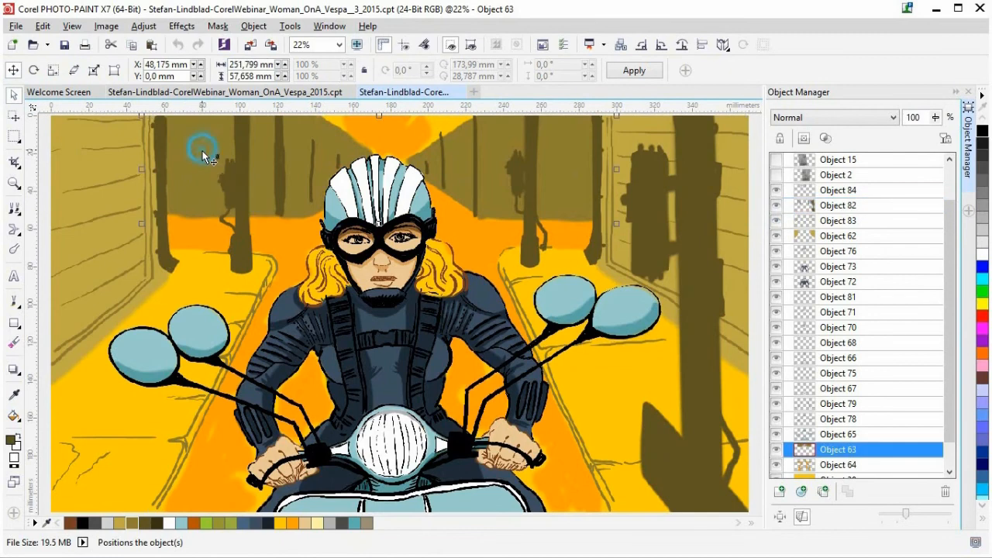
{"action": "left_click", "coordinate": [776, 450]}
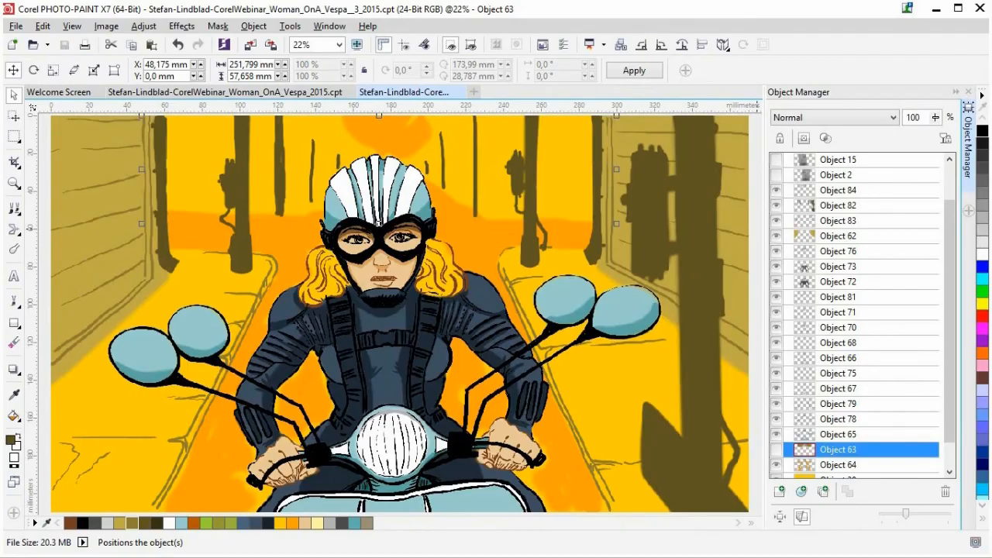
Step: Add a new object above Object 63 and paint the left post's brown shadow as a straight diagonal across the pavement
{"action": "key", "text": "p"}
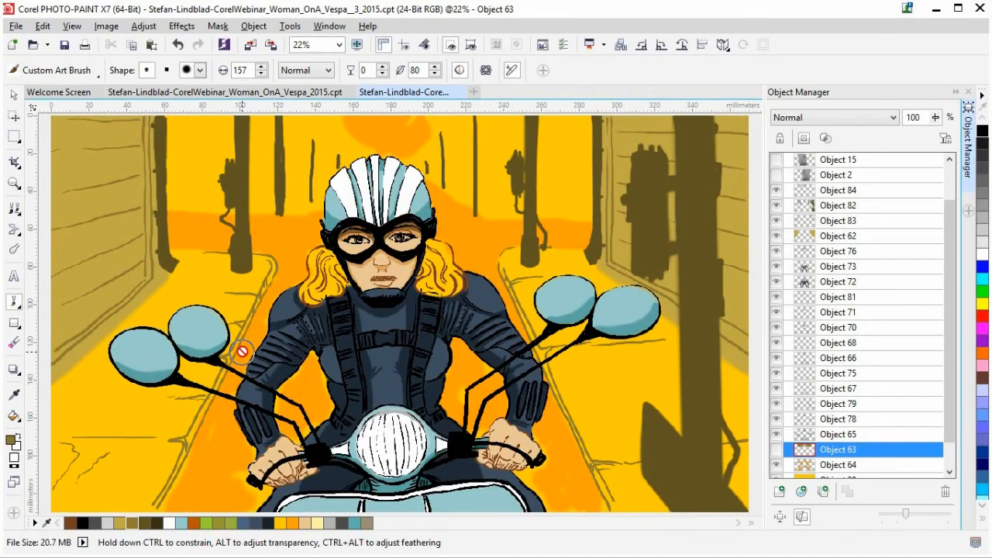
{"action": "left_click", "coordinate": [780, 492]}
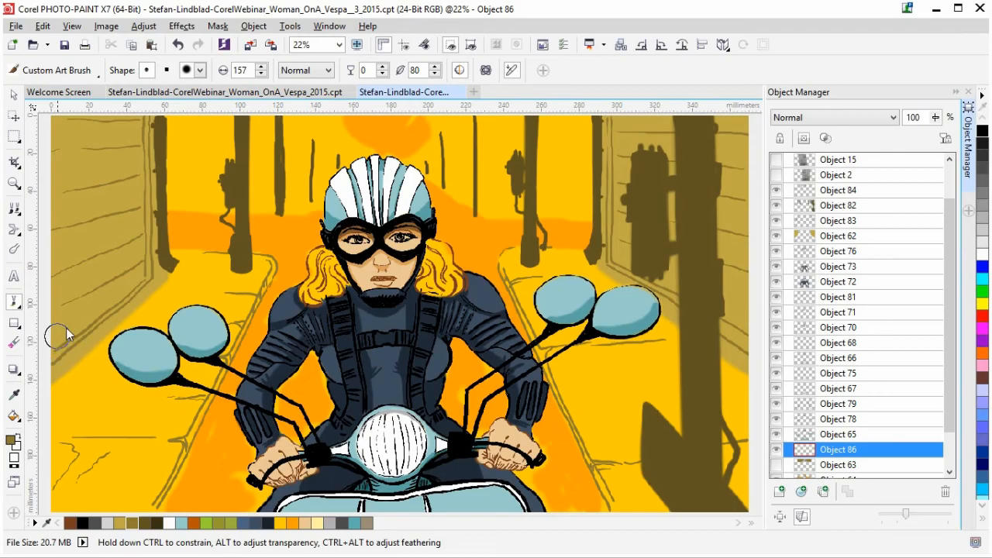
{"action": "left_click_drag", "start_coordinate": [241, 266], "coordinate": [238, 268]}
{"action": "left_click", "coordinate": [237, 269]}
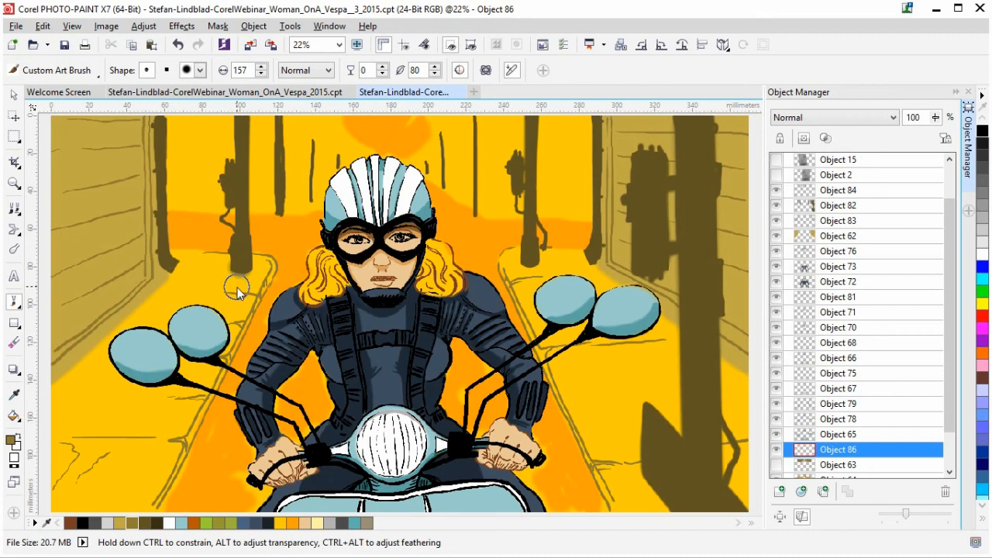
{"action": "left_click", "coordinate": [52, 510], "text": "shift"}
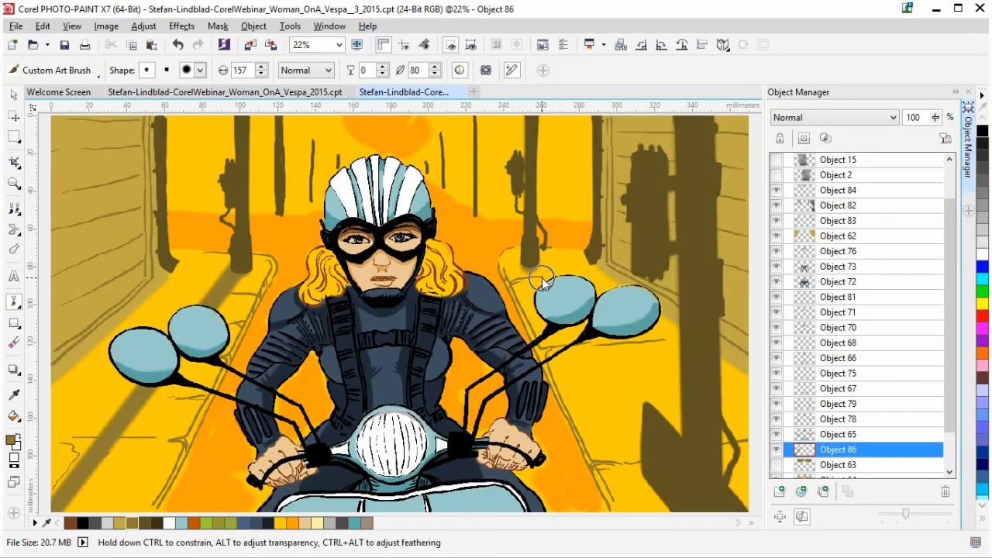
Step: Paint a matching diagonal shadow from the right post's foot to the lower corner of the image, redoing the first stroke
{"action": "left_click", "coordinate": [748, 508], "text": "shift"}
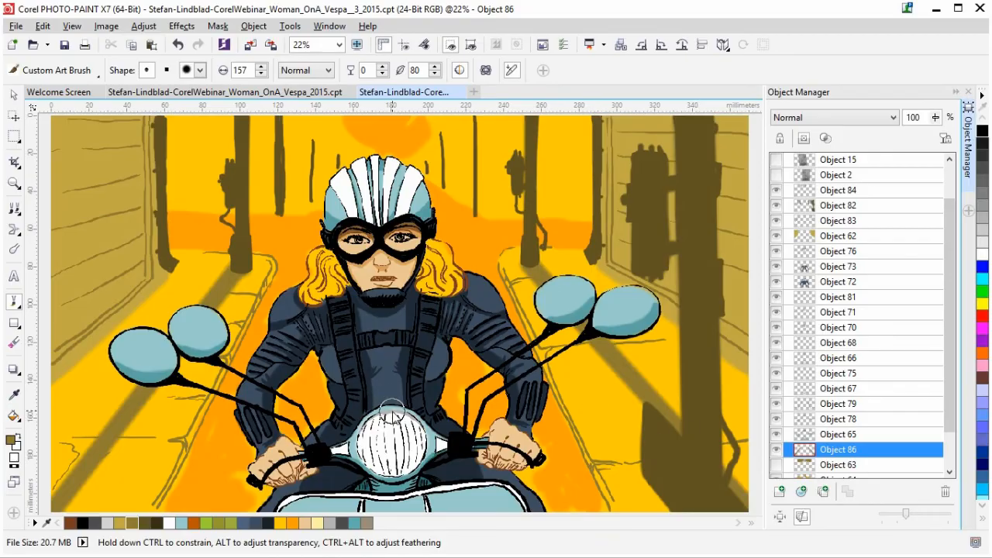
{"action": "key", "text": "ctrl+z"}
{"action": "left_click", "coordinate": [534, 270]}
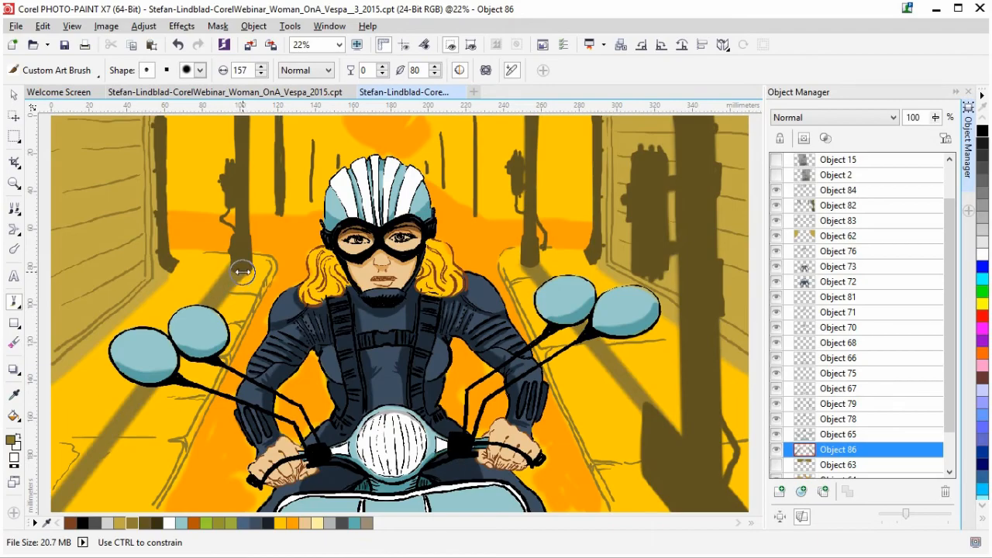
Step: Erase the excess shadow paint beside the feet of both posts on Object 86
{"action": "left_click", "coordinate": [13, 342]}
{"action": "left_click_drag", "start_coordinate": [217, 264], "coordinate": [214, 270]}
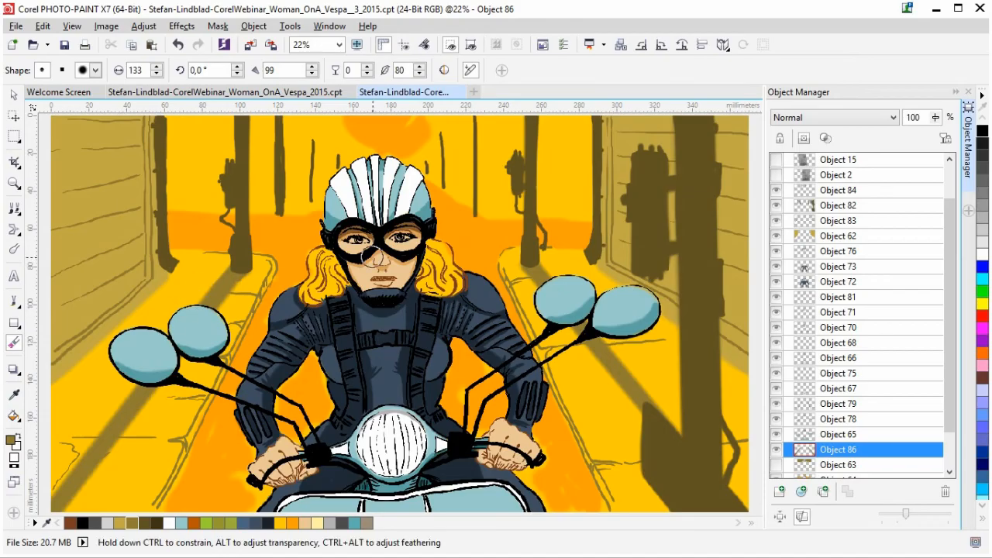
{"action": "left_click_drag", "start_coordinate": [520, 278], "coordinate": [513, 271]}
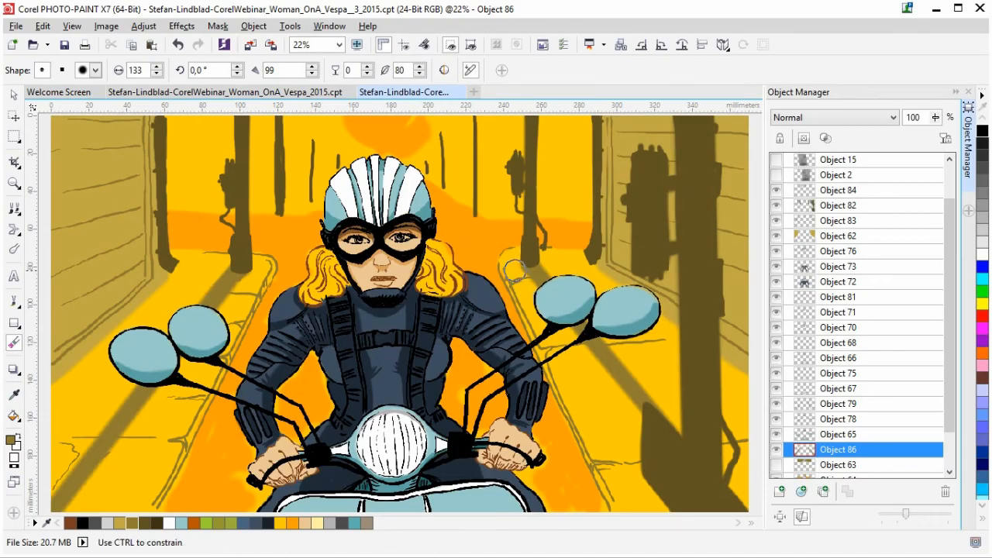
{"action": "left_click_drag", "start_coordinate": [938, 121], "coordinate": [921, 130]}
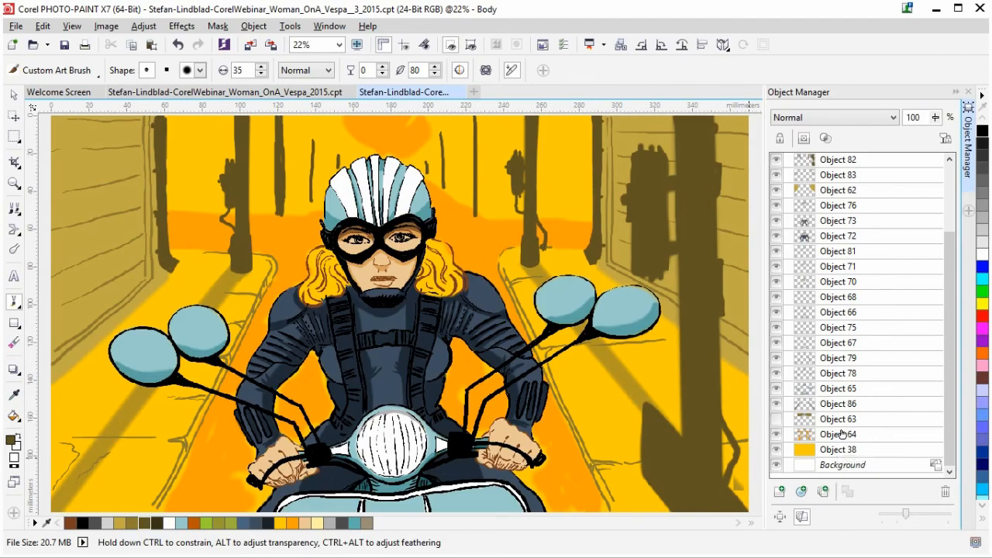
Step: Pick the left post in the image to select Object 82 and add a new object above it
{"action": "left_click", "coordinate": [13, 94]}
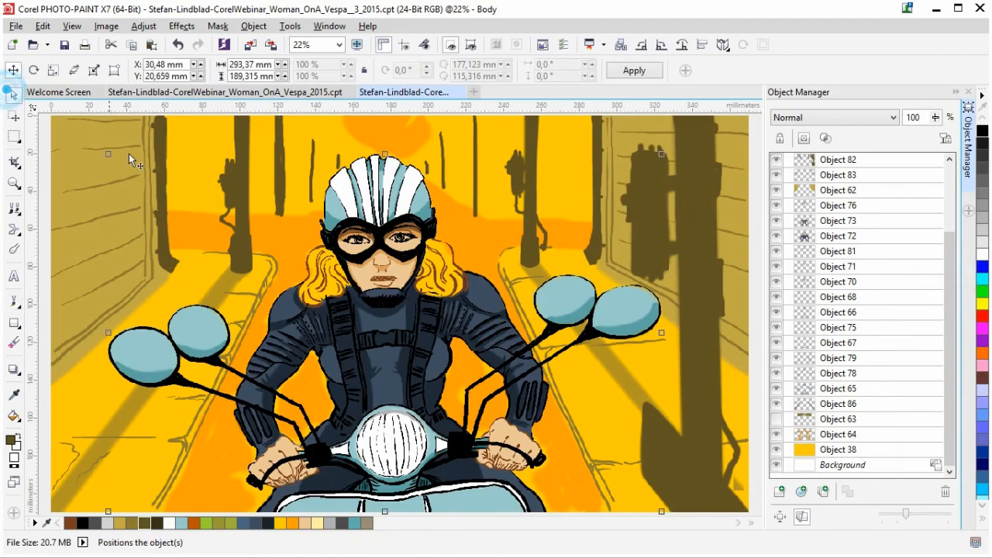
{"action": "left_click", "coordinate": [245, 163]}
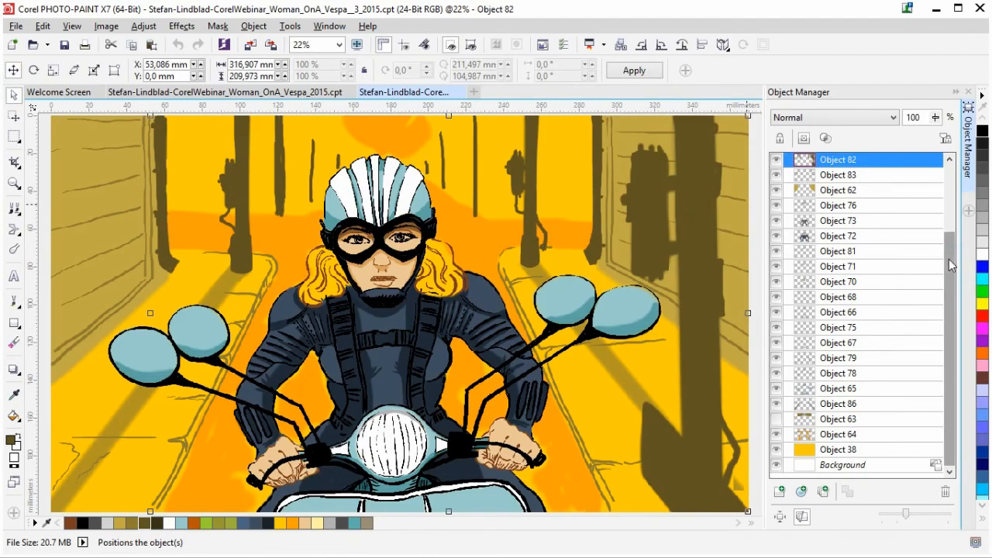
{"action": "scroll", "coordinate": [952, 265], "scroll_direction": "up", "scroll_amount": 2}
{"action": "left_click", "coordinate": [779, 491]}
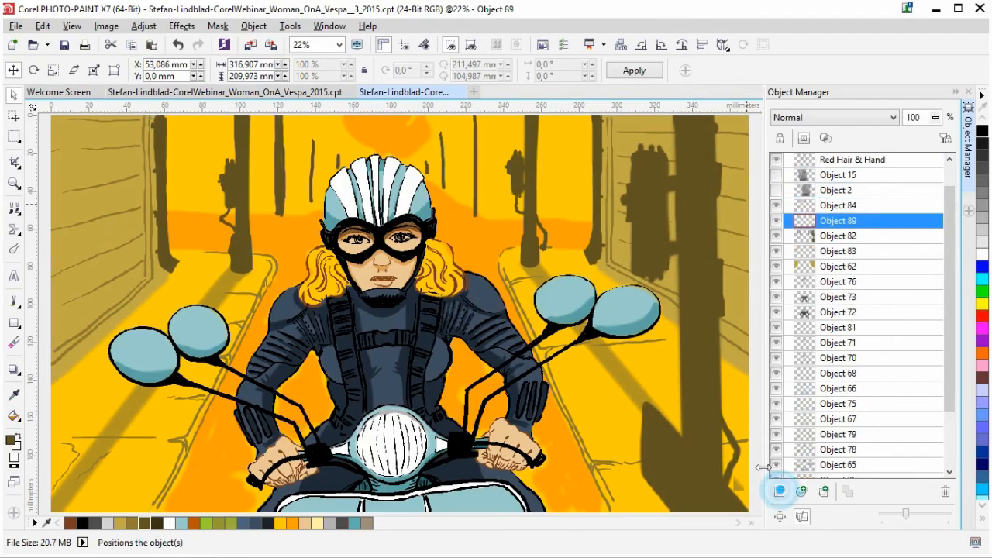
Step: Paint wider feet on the two distant posts left of the helmet and signal boxes on the larger one
{"action": "left_click", "coordinate": [14, 302]}
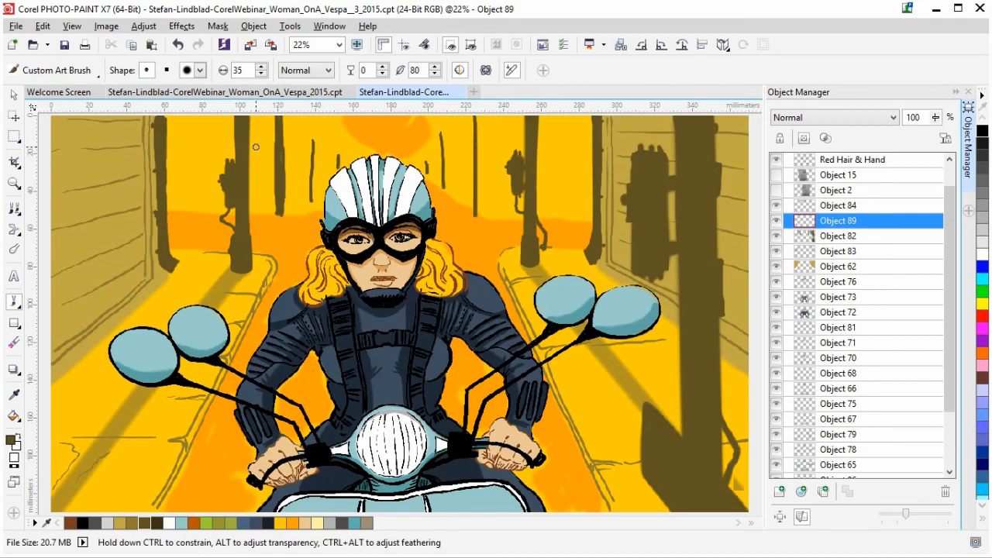
{"action": "left_click", "coordinate": [14, 183]}
{"action": "left_click_drag", "start_coordinate": [262, 121], "coordinate": [569, 245]}
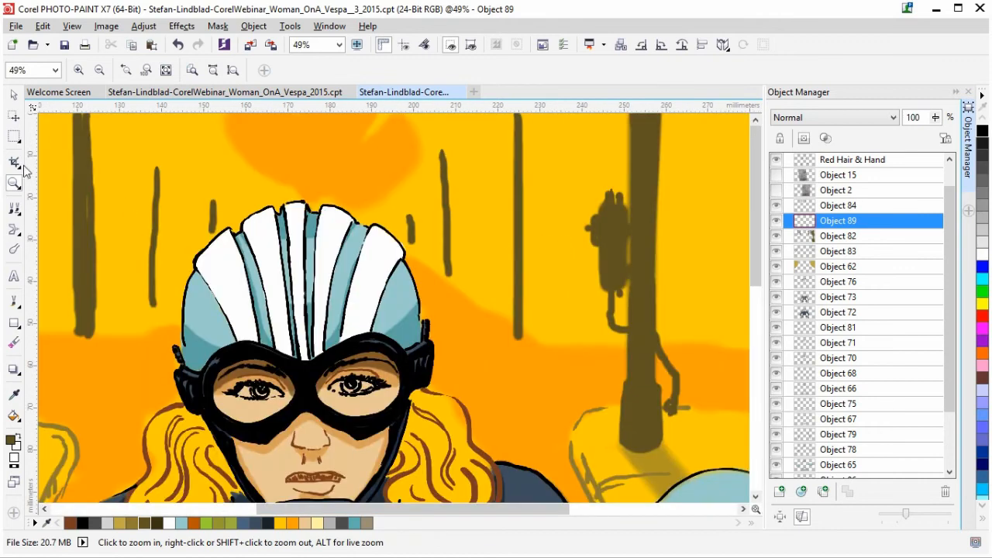
{"action": "left_click", "coordinate": [15, 302]}
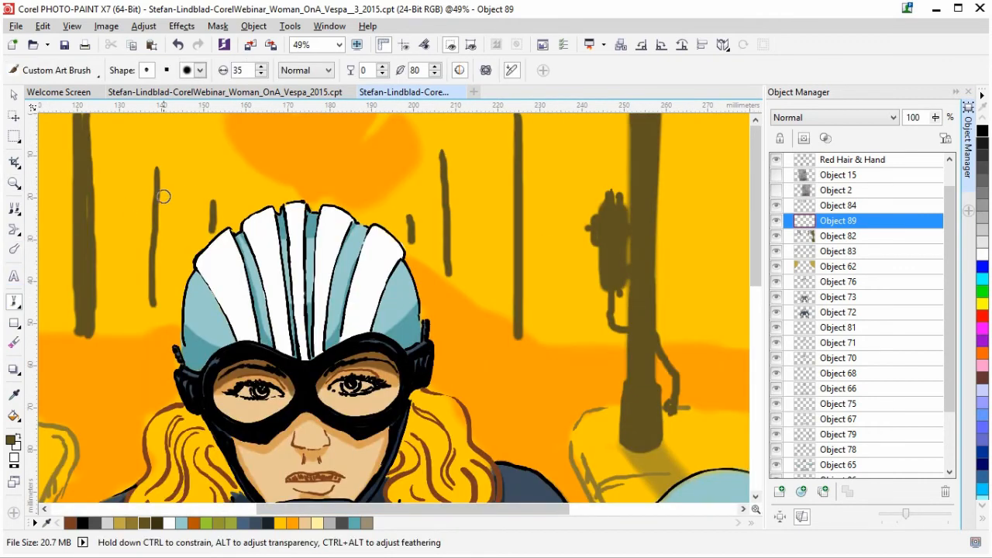
{"action": "left_click_drag", "start_coordinate": [152, 307], "coordinate": [151, 311]}
{"action": "left_click_drag", "start_coordinate": [149, 296], "coordinate": [152, 314]}
{"action": "mouse_move", "coordinate": [73, 300]}
{"action": "left_mouse_down"}
{"action": "mouse_move", "coordinate": [70, 329]}
{"action": "mouse_move", "coordinate": [92, 329]}
{"action": "mouse_move", "coordinate": [95, 320]}
{"action": "mouse_move", "coordinate": [94, 334]}
{"action": "mouse_move", "coordinate": [74, 312]}
{"action": "mouse_move", "coordinate": [79, 274]}
{"action": "left_mouse_up"}
{"action": "mouse_move", "coordinate": [90, 193]}
{"action": "left_mouse_down"}
{"action": "mouse_move", "coordinate": [99, 234]}
{"action": "mouse_move", "coordinate": [95, 202]}
{"action": "mouse_move", "coordinate": [96, 235]}
{"action": "mouse_move", "coordinate": [96, 199]}
{"action": "mouse_move", "coordinate": [105, 210]}
{"action": "mouse_move", "coordinate": [104, 202]}
{"action": "mouse_move", "coordinate": [75, 177]}
{"action": "mouse_move", "coordinate": [66, 220]}
{"action": "left_mouse_up"}
{"action": "mouse_move", "coordinate": [73, 173]}
{"action": "left_mouse_down"}
{"action": "mouse_move", "coordinate": [73, 144]}
{"action": "mouse_move", "coordinate": [92, 166]}
{"action": "mouse_move", "coordinate": [64, 147]}
{"action": "mouse_move", "coordinate": [106, 145]}
{"action": "mouse_move", "coordinate": [67, 137]}
{"action": "mouse_move", "coordinate": [100, 153]}
{"action": "mouse_move", "coordinate": [60, 132]}
{"action": "mouse_move", "coordinate": [66, 166]}
{"action": "mouse_move", "coordinate": [98, 150]}
{"action": "mouse_move", "coordinate": [97, 167]}
{"action": "mouse_move", "coordinate": [67, 141]}
{"action": "mouse_move", "coordinate": [95, 155]}
{"action": "left_mouse_up"}
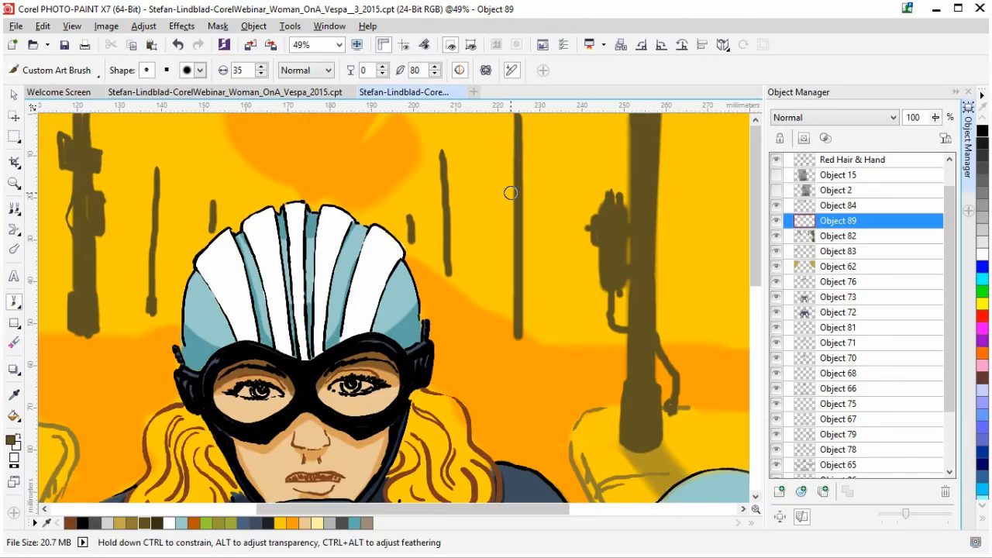
Step: Paint a box and a filled wide crossbar on the tall distant post to the right of the helmet
{"action": "mouse_move", "coordinate": [504, 184]}
{"action": "left_mouse_down"}
{"action": "mouse_move", "coordinate": [533, 175]}
{"action": "mouse_move", "coordinate": [532, 198]}
{"action": "mouse_move", "coordinate": [504, 208]}
{"action": "mouse_move", "coordinate": [523, 182]}
{"action": "mouse_move", "coordinate": [508, 205]}
{"action": "left_mouse_up"}
{"action": "left_click_drag", "start_coordinate": [531, 174], "coordinate": [530, 206]}
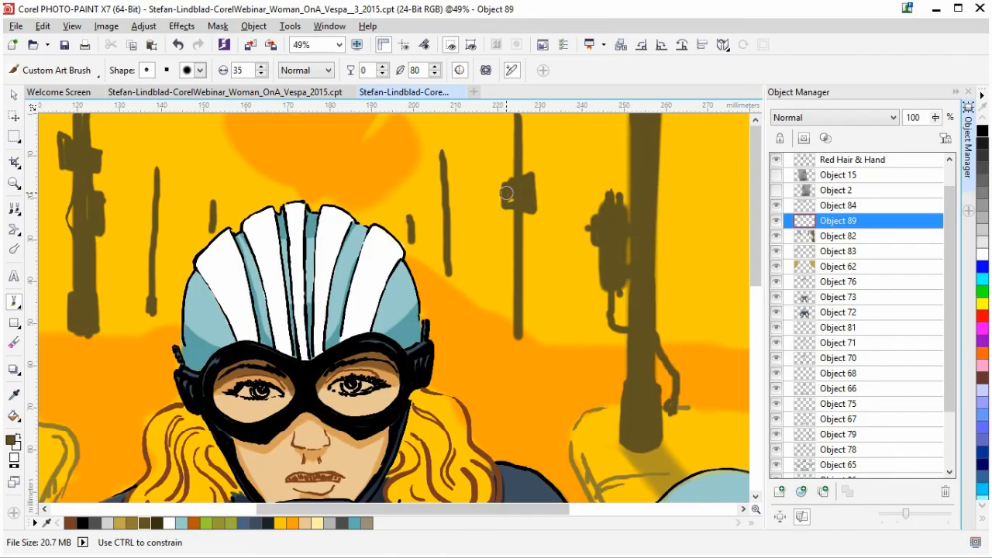
{"action": "mouse_move", "coordinate": [532, 212]}
{"action": "left_mouse_down"}
{"action": "mouse_move", "coordinate": [507, 259]}
{"action": "mouse_move", "coordinate": [507, 244]}
{"action": "mouse_move", "coordinate": [549, 248]}
{"action": "mouse_move", "coordinate": [508, 261]}
{"action": "mouse_move", "coordinate": [551, 259]}
{"action": "left_mouse_up"}
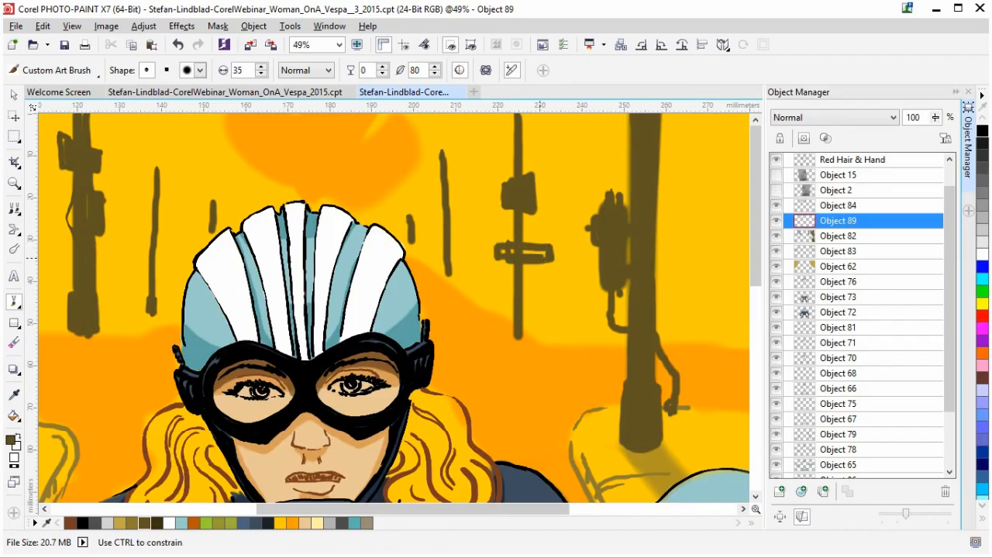
{"action": "mouse_move", "coordinate": [542, 251]}
{"action": "left_mouse_down"}
{"action": "mouse_move", "coordinate": [500, 258]}
{"action": "mouse_move", "coordinate": [523, 259]}
{"action": "mouse_move", "coordinate": [509, 336]}
{"action": "left_mouse_up"}
Step: Redo the foot of the tall distant post and thicken the lower parts of the smaller posts beside the helmet
{"action": "left_click_drag", "start_coordinate": [527, 296], "coordinate": [525, 312]}
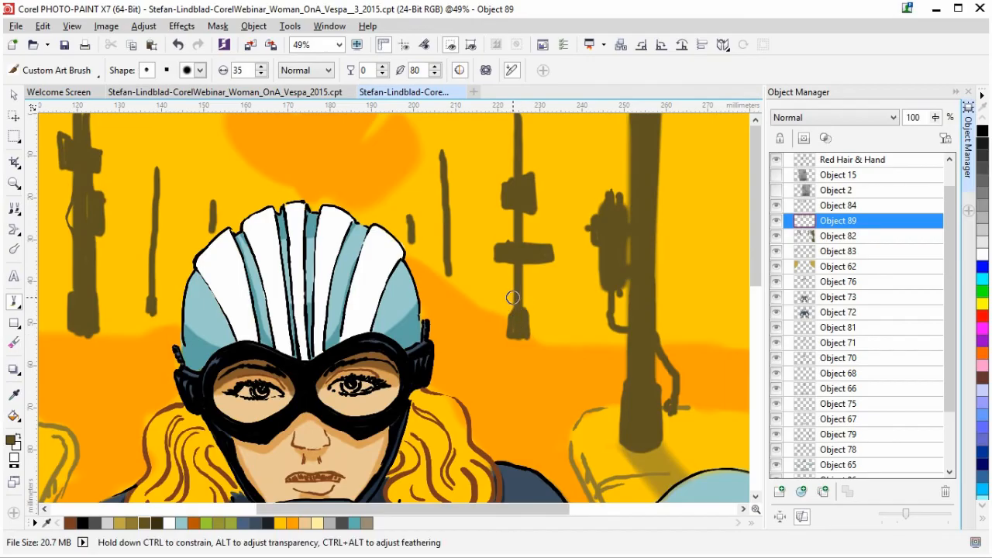
{"action": "key", "text": "ctrl+z"}
{"action": "key", "text": "ctrl+z"}
{"action": "mouse_move", "coordinate": [516, 319]}
{"action": "left_mouse_down"}
{"action": "mouse_move", "coordinate": [514, 333]}
{"action": "mouse_move", "coordinate": [520, 310]}
{"action": "mouse_move", "coordinate": [518, 339]}
{"action": "left_mouse_up"}
{"action": "left_click_drag", "start_coordinate": [445, 258], "coordinate": [446, 273]}
{"action": "mouse_move", "coordinate": [443, 210]}
{"action": "left_mouse_down"}
{"action": "mouse_move", "coordinate": [446, 225]}
{"action": "mouse_move", "coordinate": [406, 222]}
{"action": "mouse_move", "coordinate": [409, 253]}
{"action": "left_mouse_up"}
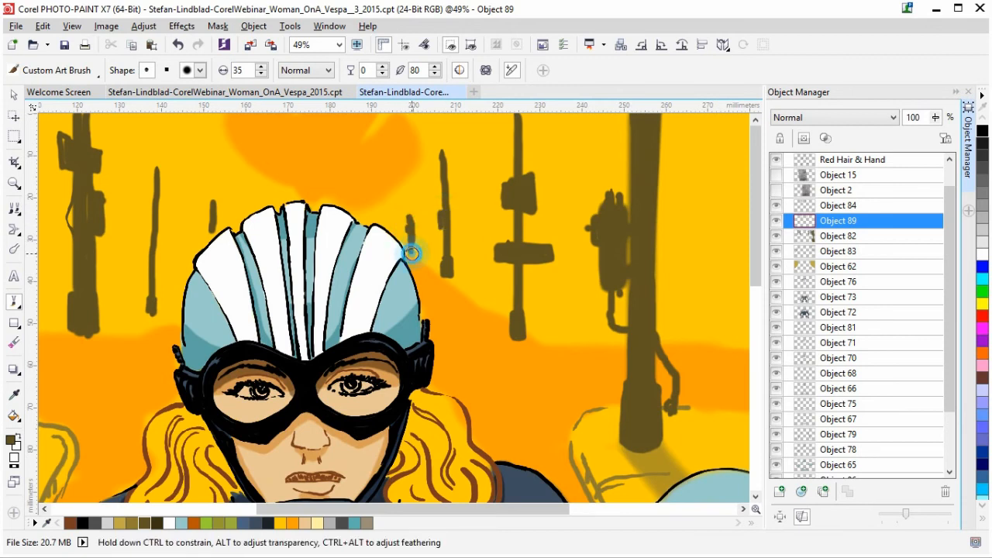
{"action": "mouse_move", "coordinate": [209, 226]}
{"action": "left_mouse_down"}
{"action": "mouse_move", "coordinate": [208, 235]}
{"action": "mouse_move", "coordinate": [221, 209]}
{"action": "mouse_move", "coordinate": [212, 237]}
{"action": "left_mouse_up"}
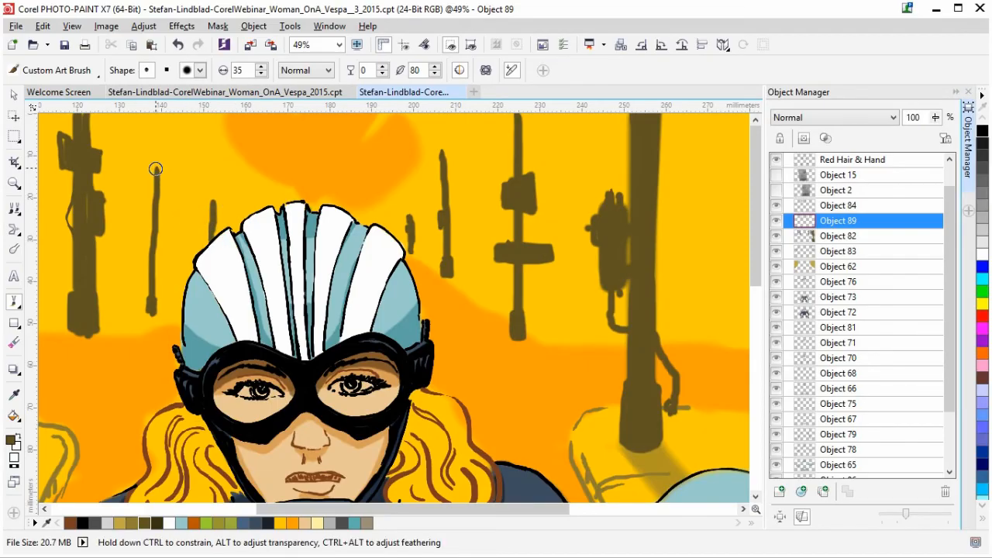
Step: Paint double crossbars at the tops of the four small distant posts on both sides of the helmet
{"action": "mouse_move", "coordinate": [146, 178]}
{"action": "left_mouse_down"}
{"action": "mouse_move", "coordinate": [174, 179]}
{"action": "mouse_move", "coordinate": [144, 183]}
{"action": "mouse_move", "coordinate": [173, 185]}
{"action": "mouse_move", "coordinate": [218, 207]}
{"action": "left_mouse_up"}
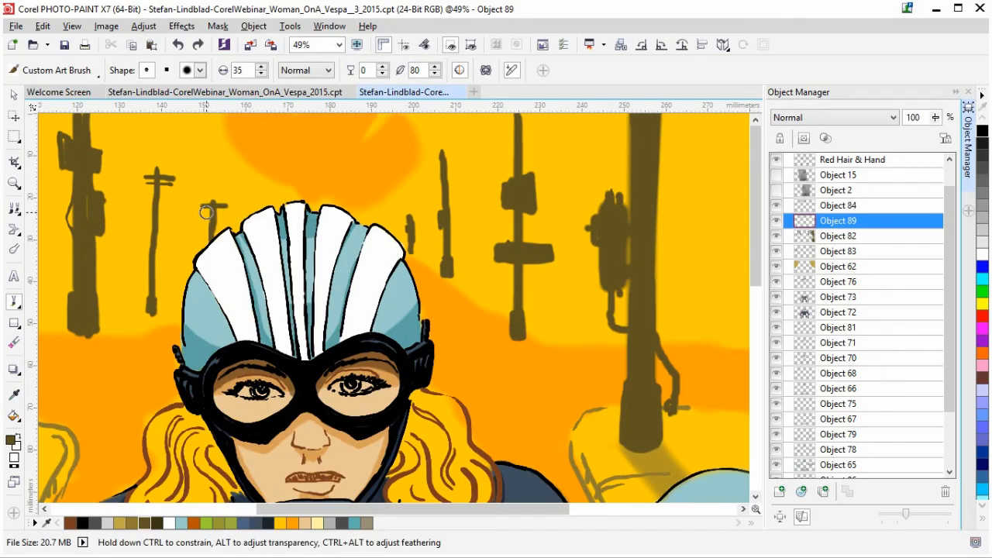
{"action": "left_click_drag", "start_coordinate": [207, 221], "coordinate": [222, 211]}
{"action": "left_click_drag", "start_coordinate": [406, 223], "coordinate": [418, 217]}
{"action": "left_click_drag", "start_coordinate": [434, 160], "coordinate": [461, 153]}
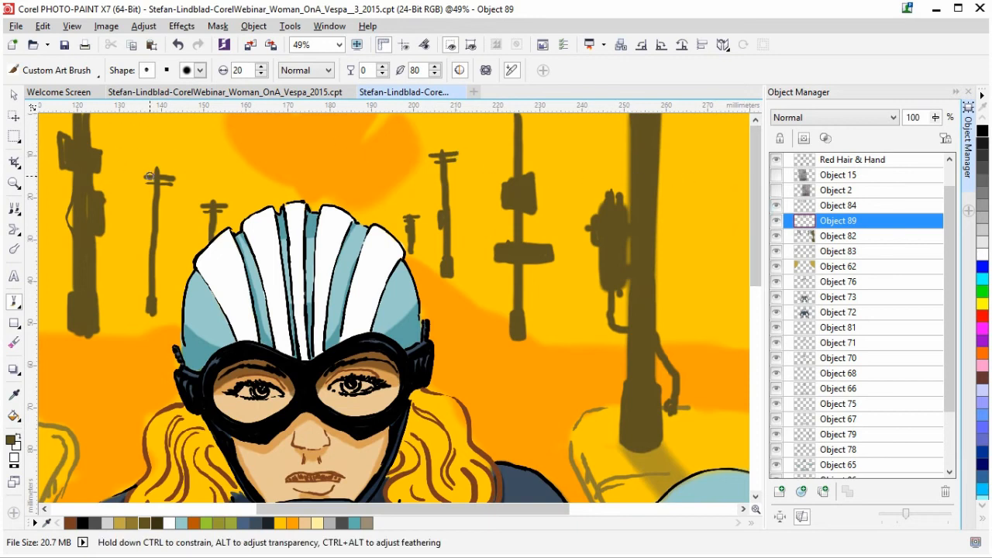
Step: With brush size 20, paint sagging wires linking the left distant poles and running up to the image's top edge
{"action": "left_click_drag", "start_coordinate": [143, 173], "coordinate": [92, 115]}
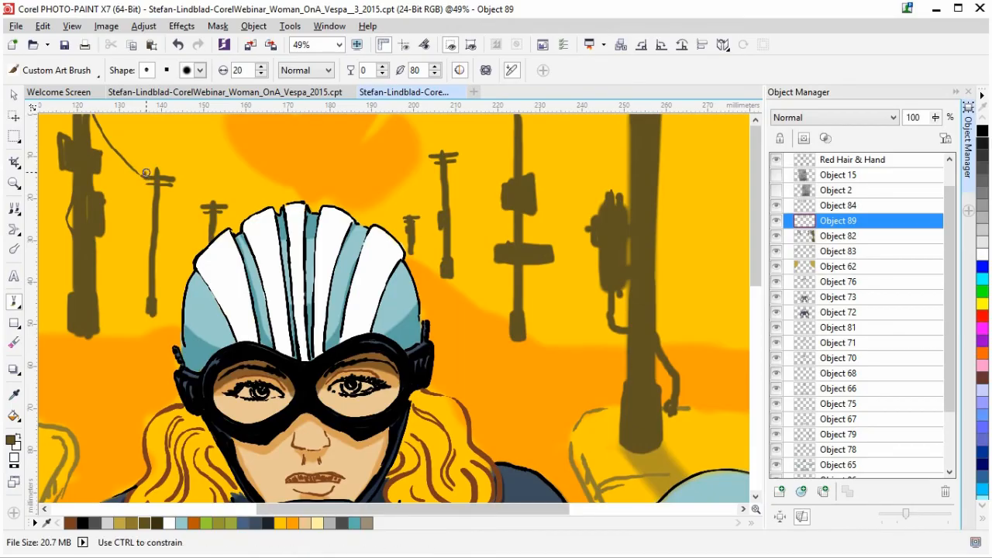
{"action": "left_click_drag", "start_coordinate": [170, 178], "coordinate": [134, 142]}
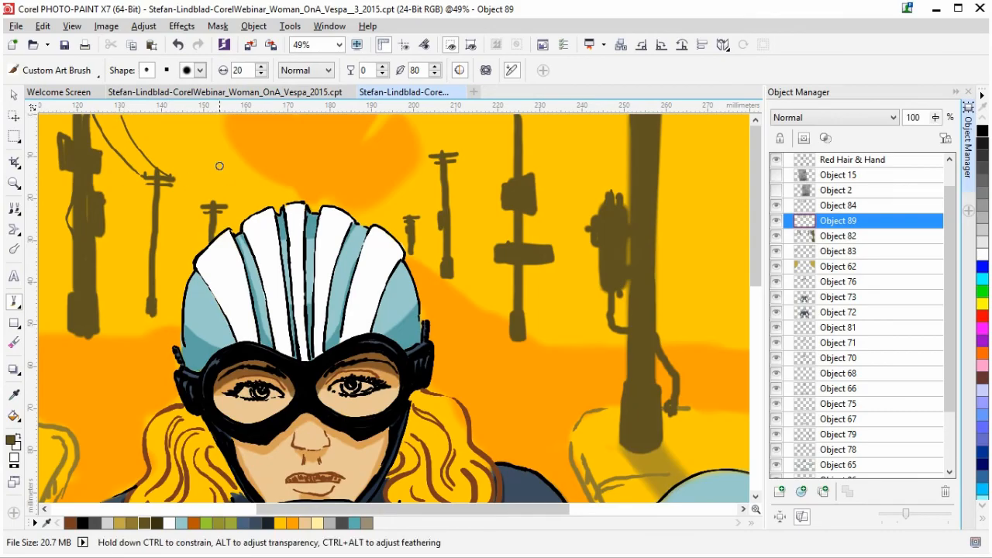
{"action": "left_click_drag", "start_coordinate": [203, 208], "coordinate": [221, 206]}
{"action": "mouse_move", "coordinate": [149, 179]}
{"action": "left_mouse_down"}
{"action": "mouse_move", "coordinate": [166, 196]}
{"action": "mouse_move", "coordinate": [205, 200]}
{"action": "mouse_move", "coordinate": [185, 206]}
{"action": "mouse_move", "coordinate": [153, 176]}
{"action": "mouse_move", "coordinate": [153, 191]}
{"action": "mouse_move", "coordinate": [143, 174]}
{"action": "mouse_move", "coordinate": [222, 203]}
{"action": "left_mouse_up"}
{"action": "key", "text": "ctrl+z"}
{"action": "key", "text": "ctrl+z"}
{"action": "left_click", "coordinate": [222, 202]}
{"action": "left_click_drag", "start_coordinate": [171, 176], "coordinate": [226, 203]}
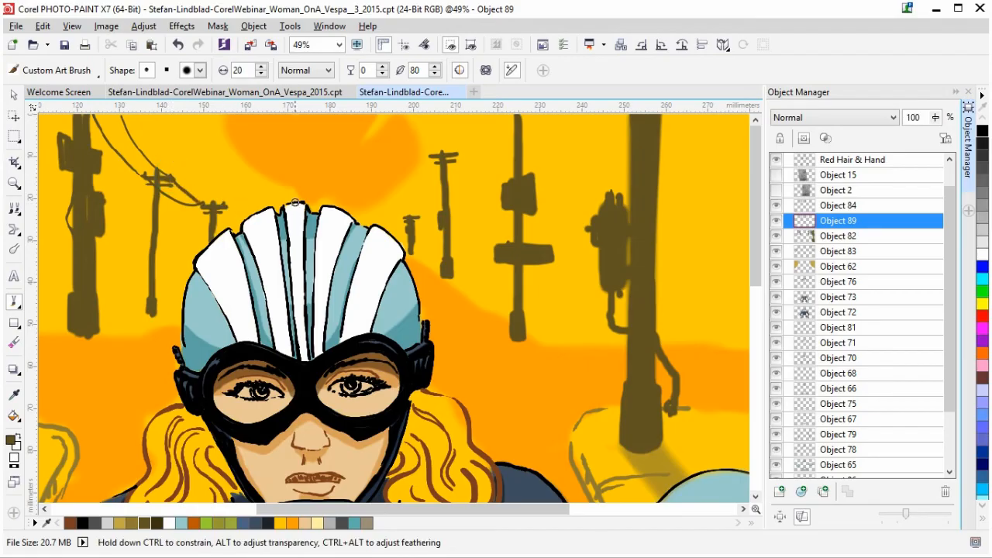
Step: Paint sagging wires between the right distant poles and short wires from the smallest poles down to the helmet
{"action": "left_click", "coordinate": [409, 222]}
{"action": "left_click", "coordinate": [431, 155]}
{"action": "left_click", "coordinate": [455, 151]}
{"action": "mouse_move", "coordinate": [456, 151]}
{"action": "left_mouse_down"}
{"action": "mouse_move", "coordinate": [520, 122]}
{"action": "mouse_move", "coordinate": [431, 148]}
{"action": "mouse_move", "coordinate": [471, 136]}
{"action": "mouse_move", "coordinate": [491, 117]}
{"action": "left_mouse_up"}
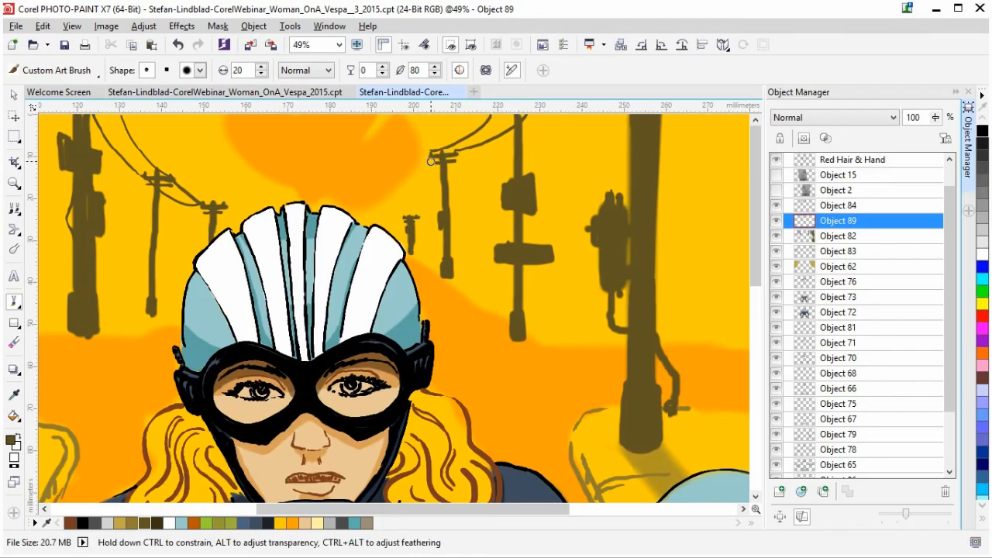
{"action": "left_click_drag", "start_coordinate": [428, 158], "coordinate": [403, 217]}
{"action": "mouse_move", "coordinate": [443, 153]}
{"action": "left_mouse_down"}
{"action": "mouse_move", "coordinate": [408, 231]}
{"action": "mouse_move", "coordinate": [403, 216]}
{"action": "mouse_move", "coordinate": [387, 231]}
{"action": "mouse_move", "coordinate": [406, 213]}
{"action": "mouse_move", "coordinate": [392, 231]}
{"action": "mouse_move", "coordinate": [407, 225]}
{"action": "mouse_move", "coordinate": [376, 234]}
{"action": "left_mouse_up"}
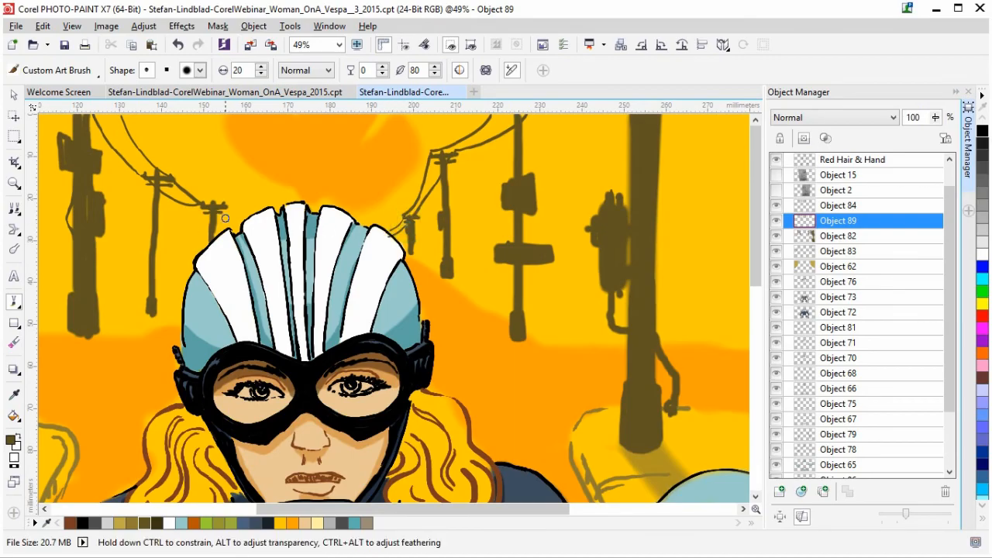
{"action": "left_click_drag", "start_coordinate": [225, 209], "coordinate": [240, 231]}
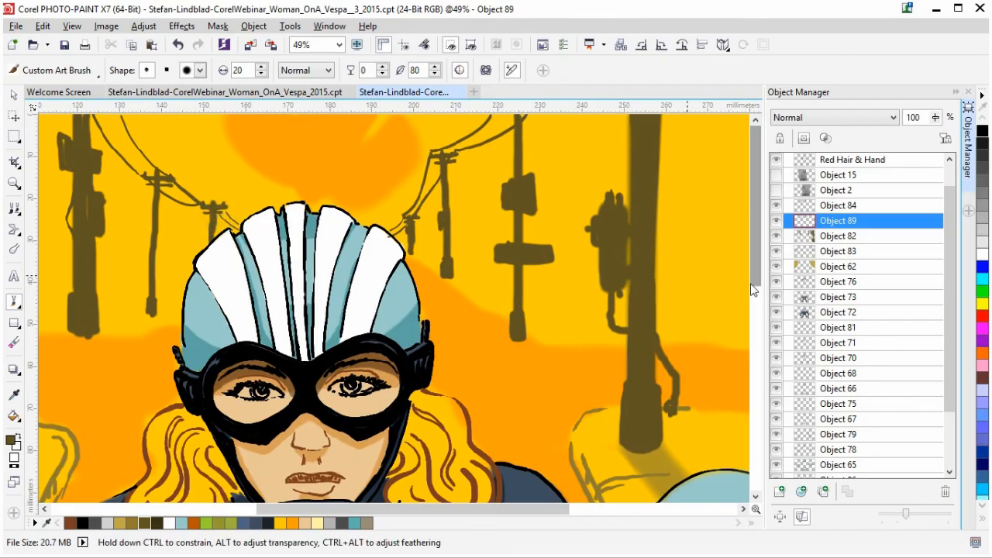
Step: Add a new object above Object 64 and sample the orange of the background as the paint color
{"action": "scroll", "coordinate": [643, 277], "scroll_direction": "down", "scroll_amount": 3}
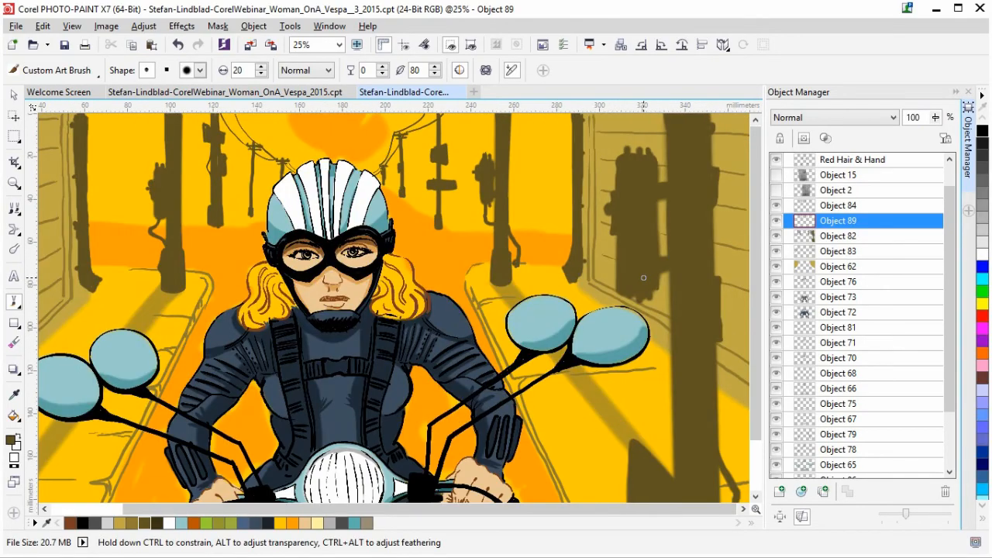
{"action": "scroll", "coordinate": [948, 336], "scroll_direction": "down", "scroll_amount": 3}
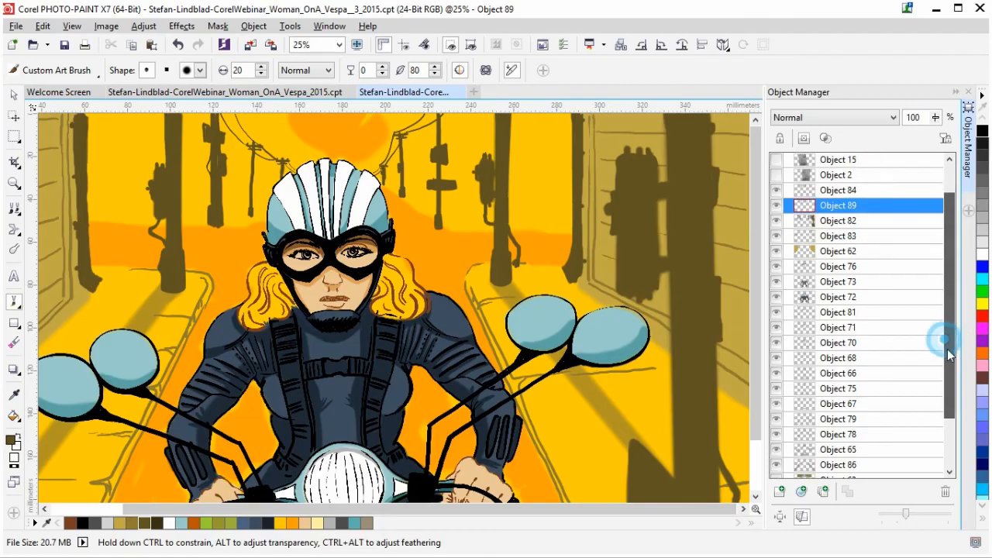
{"action": "left_click", "coordinate": [837, 435]}
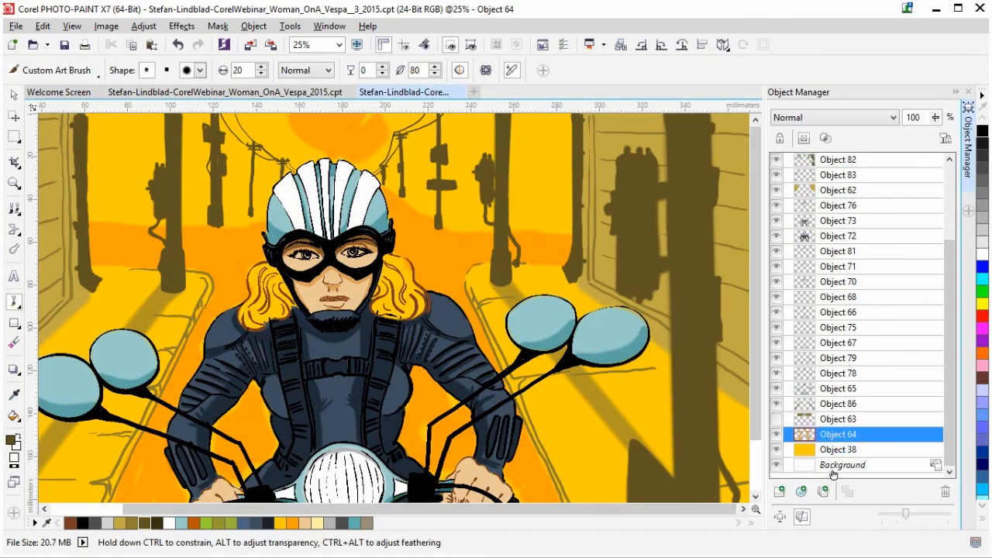
{"action": "left_click", "coordinate": [780, 491]}
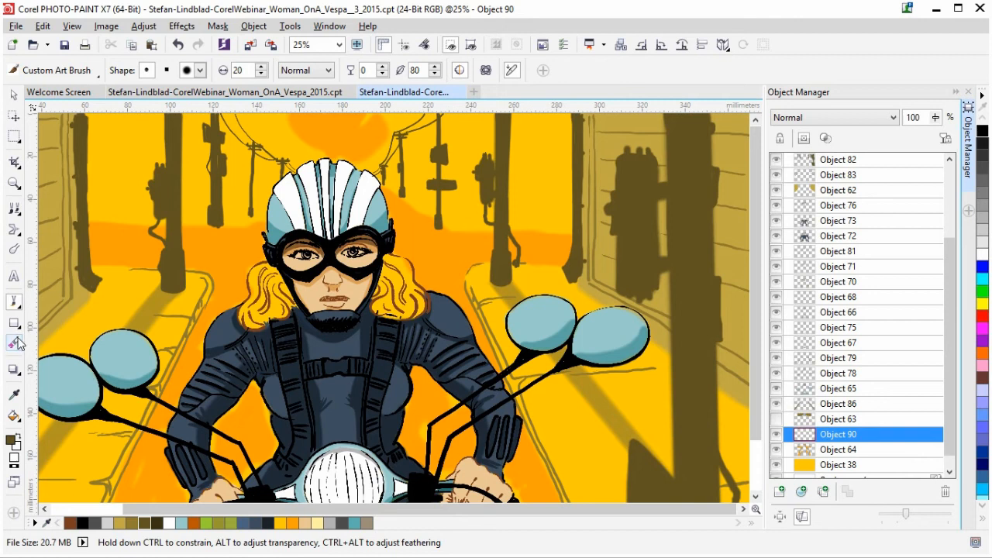
{"action": "left_click", "coordinate": [14, 393]}
{"action": "left_click", "coordinate": [214, 221]}
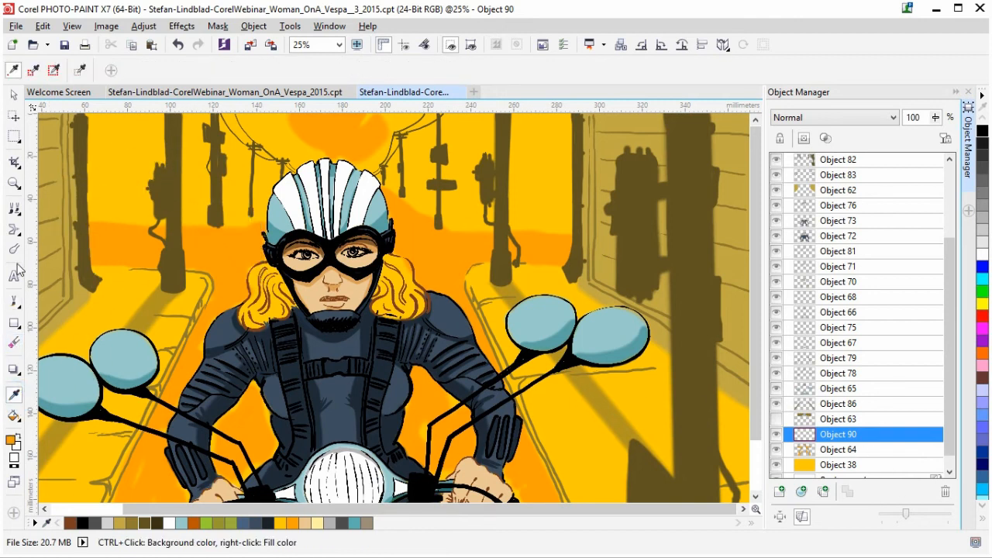
Step: With brush size 179, paint orange across the sky between the buildings, leaving a yellow band behind the distant poles
{"action": "left_click", "coordinate": [14, 301]}
{"action": "left_click_drag", "start_coordinate": [176, 269], "coordinate": [172, 256]}
{"action": "mouse_move", "coordinate": [100, 156]}
{"action": "left_mouse_down"}
{"action": "mouse_move", "coordinate": [134, 175]}
{"action": "mouse_move", "coordinate": [317, 136]}
{"action": "mouse_move", "coordinate": [391, 168]}
{"action": "mouse_move", "coordinate": [398, 141]}
{"action": "mouse_move", "coordinate": [436, 120]}
{"action": "mouse_move", "coordinate": [468, 165]}
{"action": "mouse_move", "coordinate": [514, 177]}
{"action": "mouse_move", "coordinate": [525, 120]}
{"action": "mouse_move", "coordinate": [526, 170]}
{"action": "mouse_move", "coordinate": [558, 183]}
{"action": "mouse_move", "coordinate": [572, 124]}
{"action": "mouse_move", "coordinate": [562, 197]}
{"action": "mouse_move", "coordinate": [525, 190]}
{"action": "mouse_move", "coordinate": [481, 202]}
{"action": "left_mouse_up"}
{"action": "left_click_drag", "start_coordinate": [88, 194], "coordinate": [357, 187]}
{"action": "right_click", "coordinate": [356, 187]}
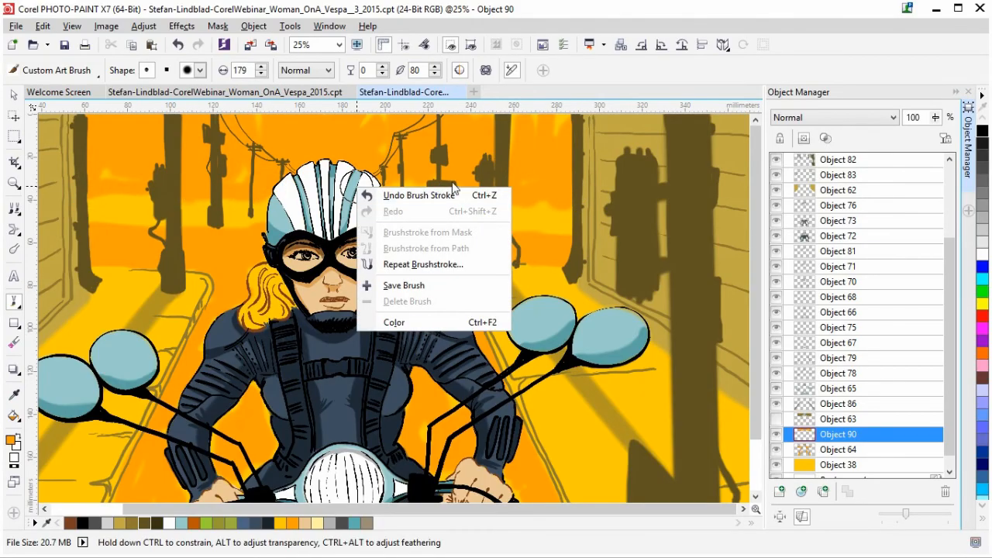
{"action": "left_click", "coordinate": [552, 206]}
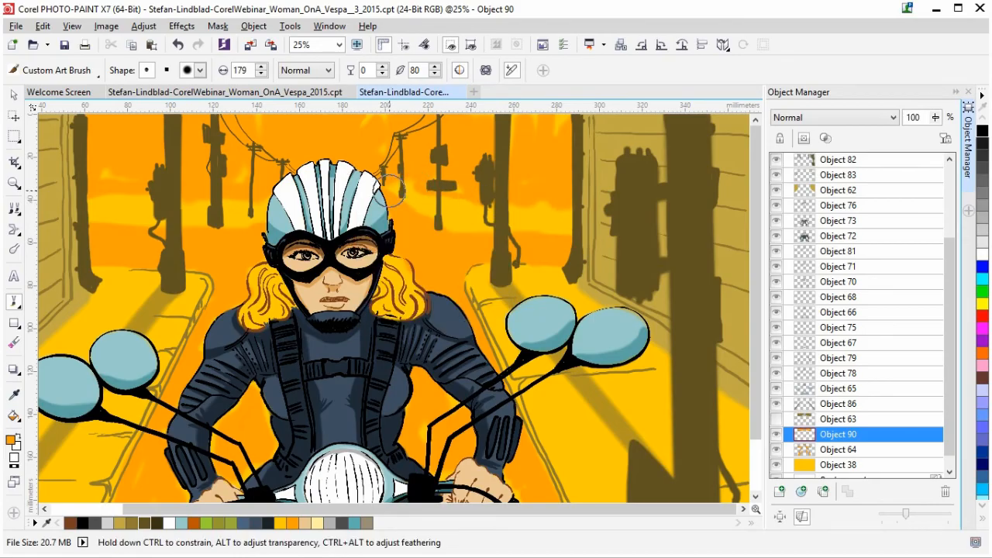
Step: Clean up the yellow band on both sides of the helmet with a size 133 eraser and touch up the orange
{"action": "left_click", "coordinate": [13, 342]}
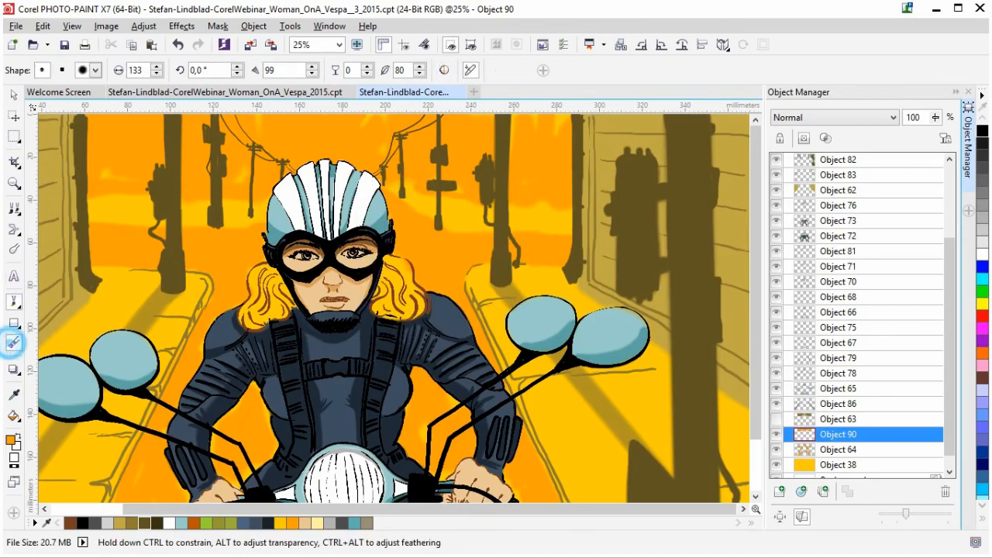
{"action": "left_click_drag", "start_coordinate": [277, 198], "coordinate": [228, 214]}
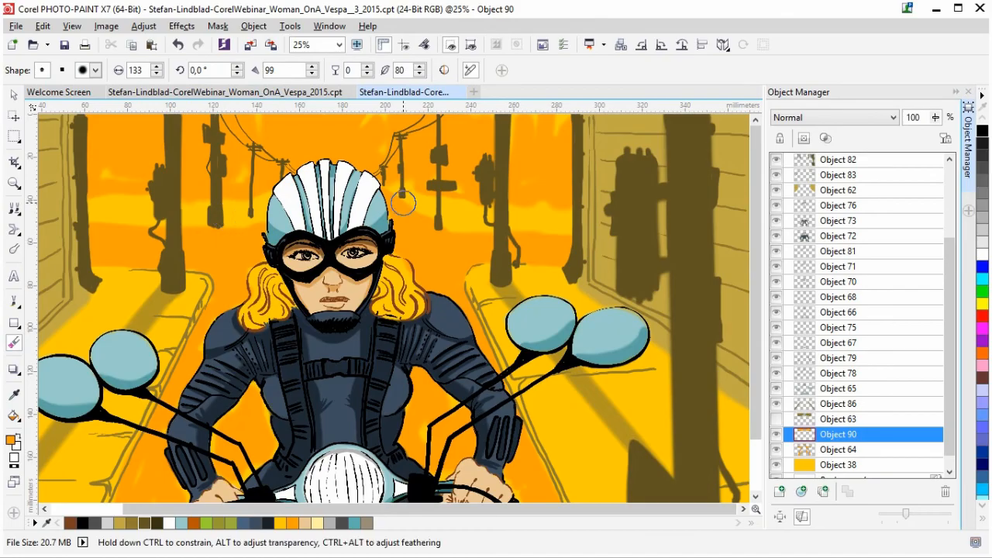
{"action": "mouse_move", "coordinate": [419, 195]}
{"action": "left_mouse_down"}
{"action": "mouse_move", "coordinate": [382, 185]}
{"action": "mouse_move", "coordinate": [464, 225]}
{"action": "left_mouse_up"}
{"action": "left_click", "coordinate": [14, 301]}
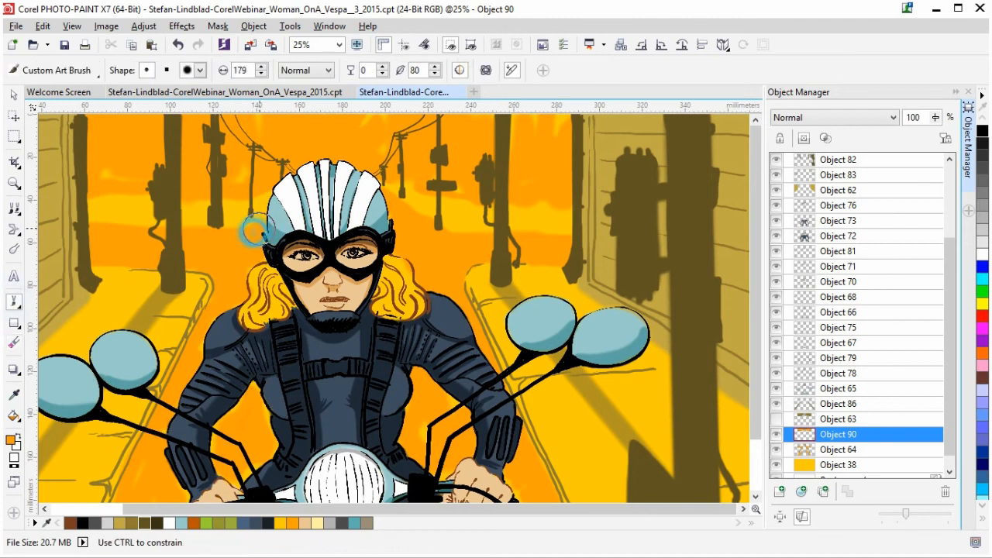
{"action": "left_click_drag", "start_coordinate": [277, 213], "coordinate": [249, 234]}
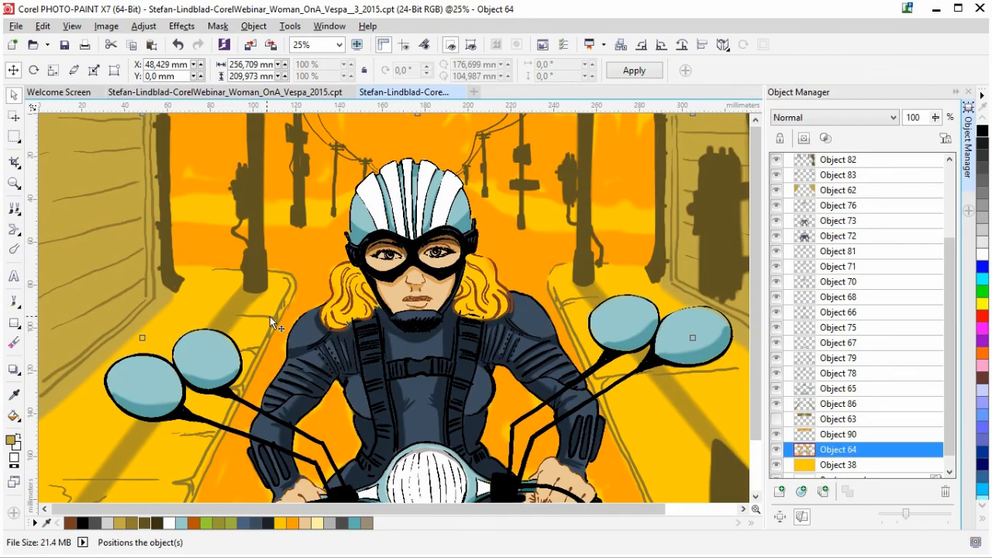
Step: Sample the olive brown of the pavement lines, set the brush size to 37, and add a new object above Object 62
{"action": "left_click", "coordinate": [870, 359]}
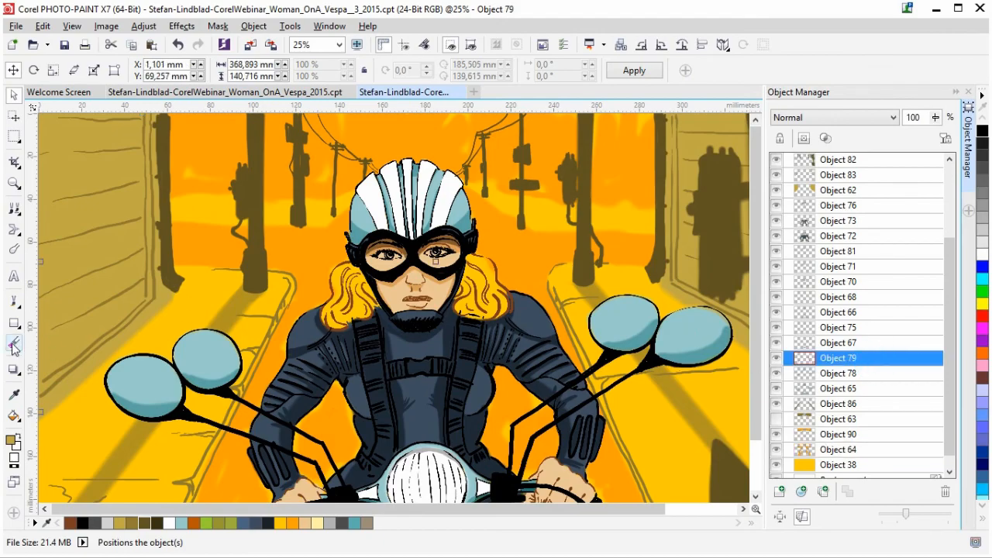
{"action": "left_click", "coordinate": [16, 393]}
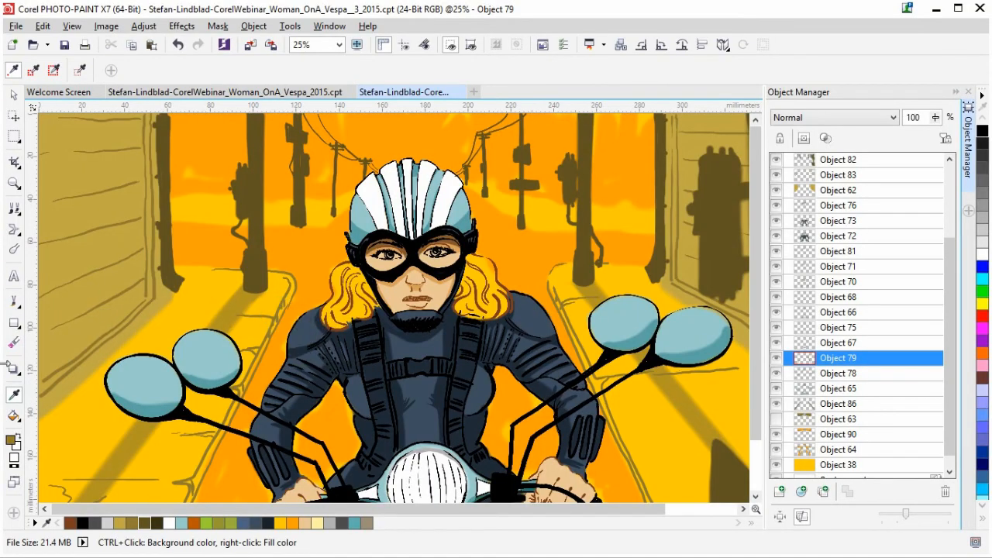
{"action": "left_click", "coordinate": [14, 302]}
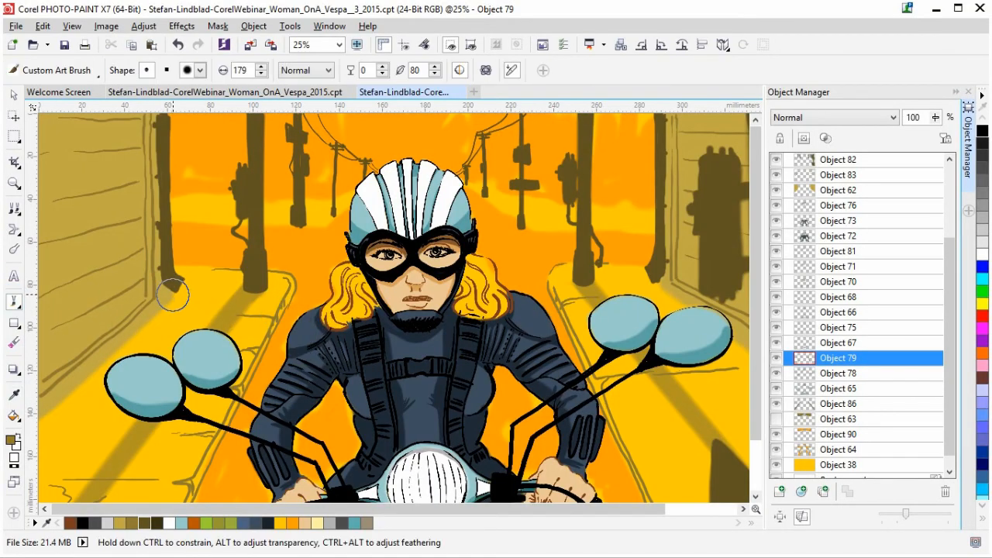
{"action": "left_click_drag", "start_coordinate": [162, 325], "coordinate": [163, 341]}
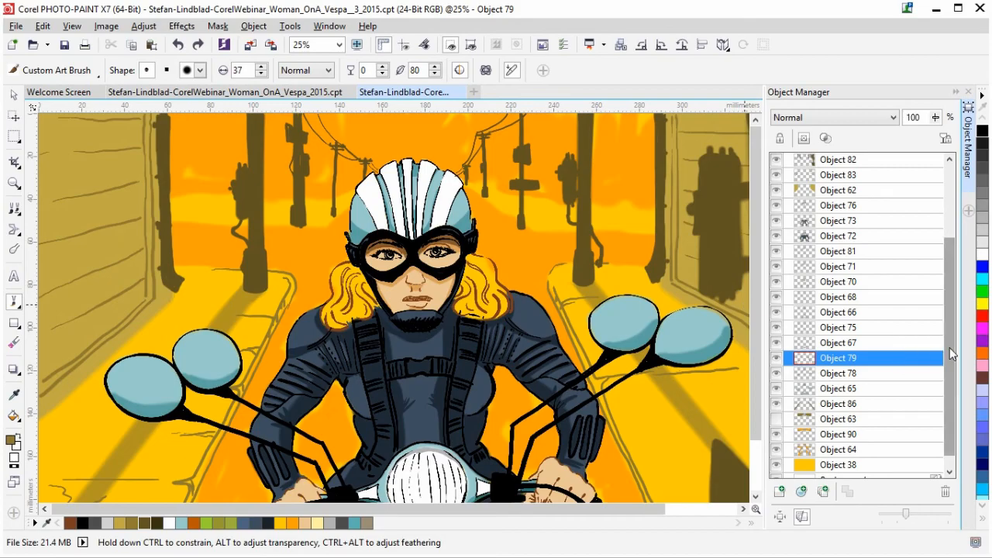
{"action": "scroll", "coordinate": [952, 346], "scroll_direction": "up", "scroll_amount": 3}
{"action": "left_click", "coordinate": [852, 297]}
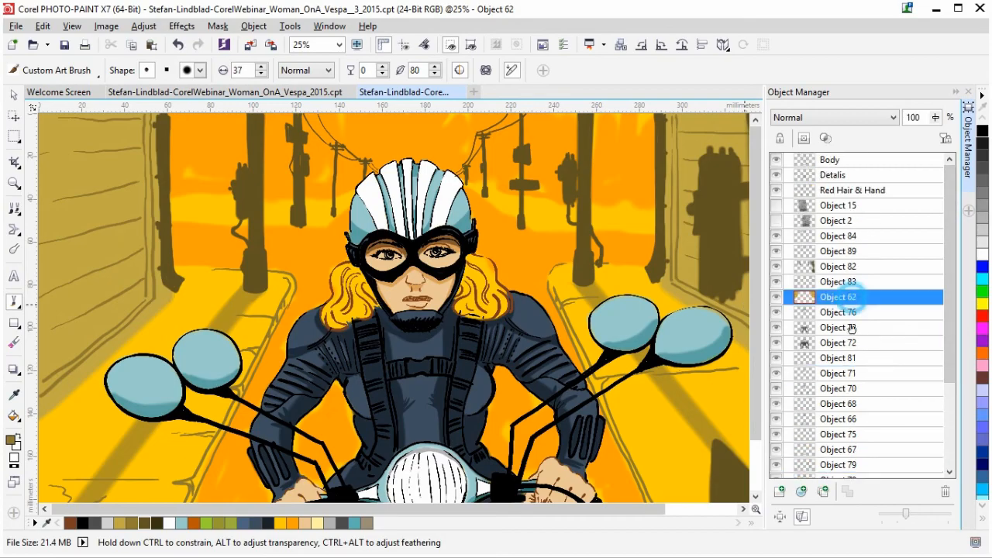
{"action": "left_click", "coordinate": [779, 490]}
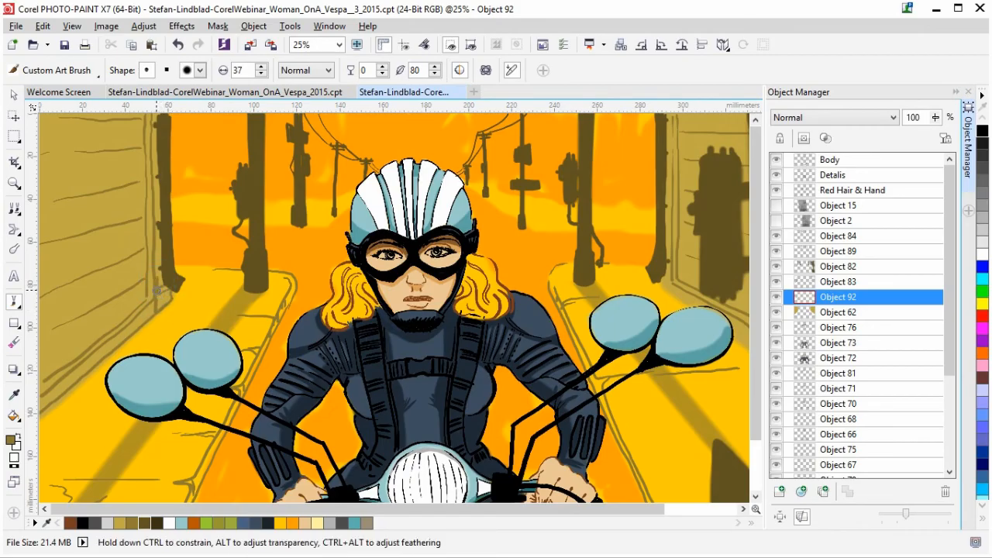
Step: Paint olive-brown shading along the inner edges of both building walls, beside the posts
{"action": "left_click_drag", "start_coordinate": [162, 265], "coordinate": [162, 262]}
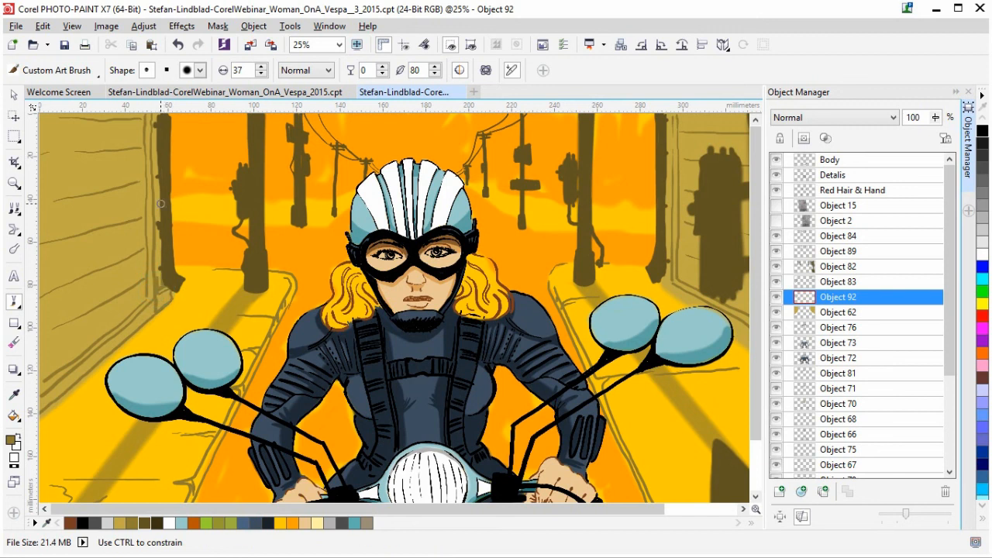
{"action": "left_click_drag", "start_coordinate": [156, 118], "coordinate": [156, 144]}
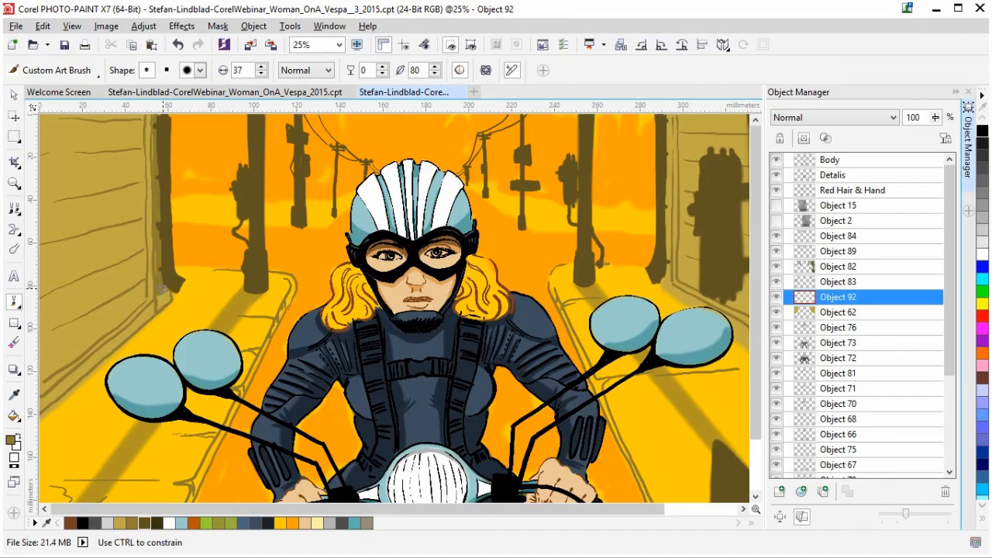
{"action": "left_click_drag", "start_coordinate": [158, 268], "coordinate": [163, 254]}
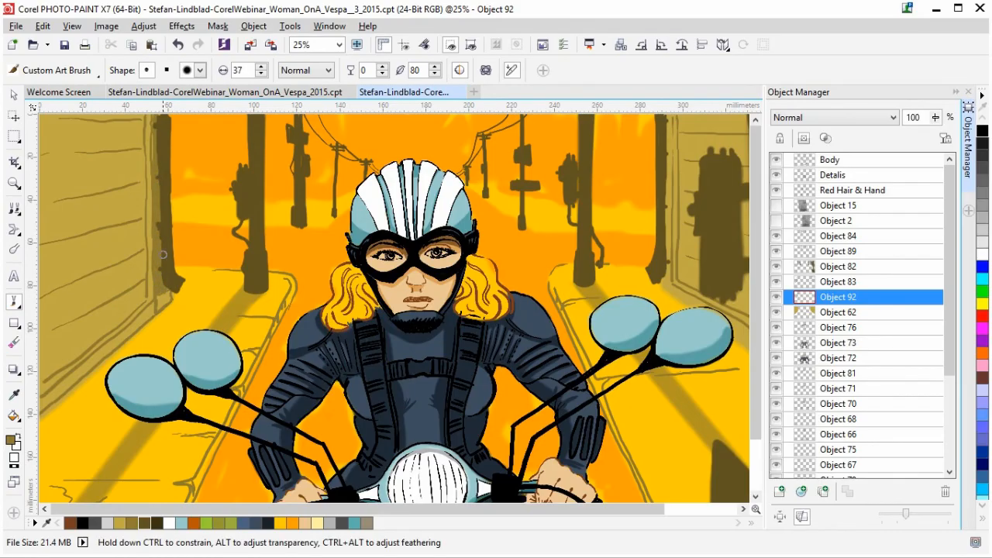
{"action": "left_click", "coordinate": [666, 277]}
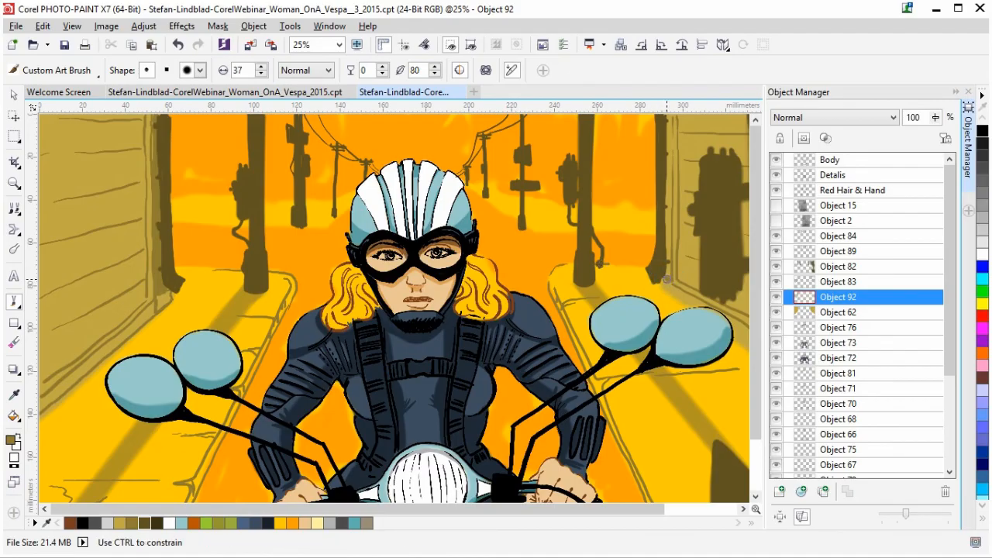
{"action": "left_click", "coordinate": [668, 116]}
{"action": "left_click_drag", "start_coordinate": [668, 116], "coordinate": [667, 169]}
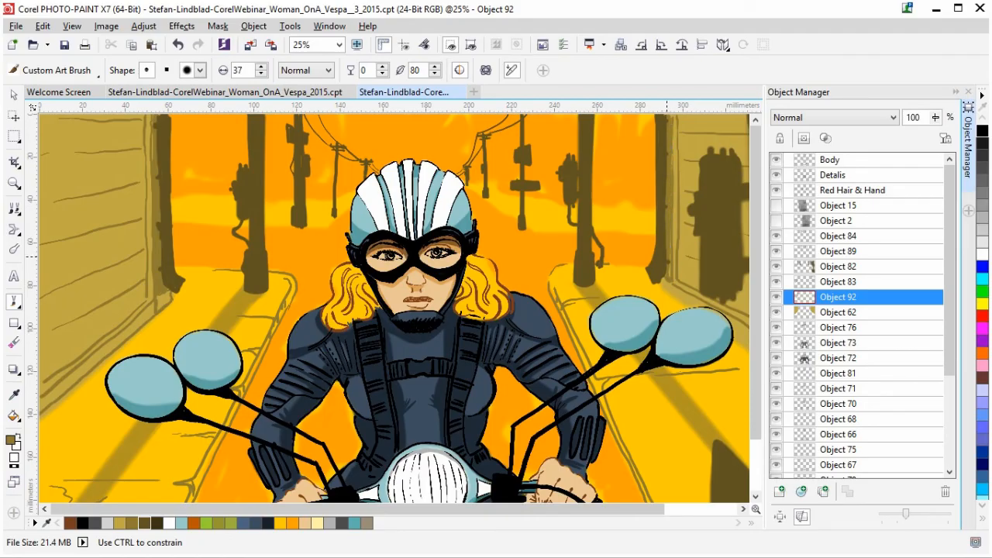
Step: Paint an olive-brown line along the base of the right building wall down to the image's right edge
{"action": "left_click_drag", "start_coordinate": [609, 509], "coordinate": [743, 494]}
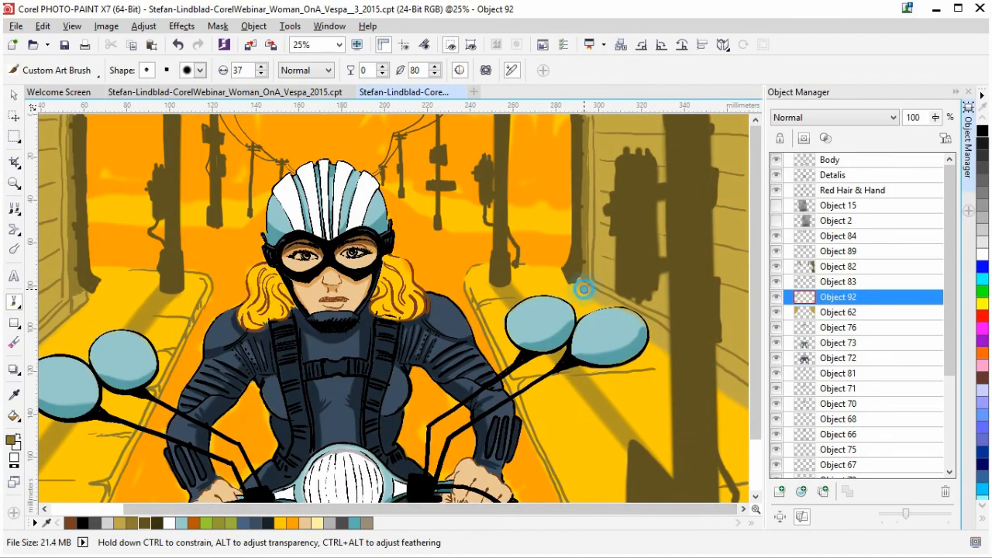
{"action": "mouse_move", "coordinate": [580, 283]}
{"action": "left_mouse_down"}
{"action": "mouse_move", "coordinate": [572, 276]}
{"action": "mouse_move", "coordinate": [611, 309]}
{"action": "left_mouse_up"}
{"action": "left_click_drag", "start_coordinate": [654, 343], "coordinate": [709, 384]}
{"action": "left_click_drag", "start_coordinate": [746, 413], "coordinate": [740, 409]}
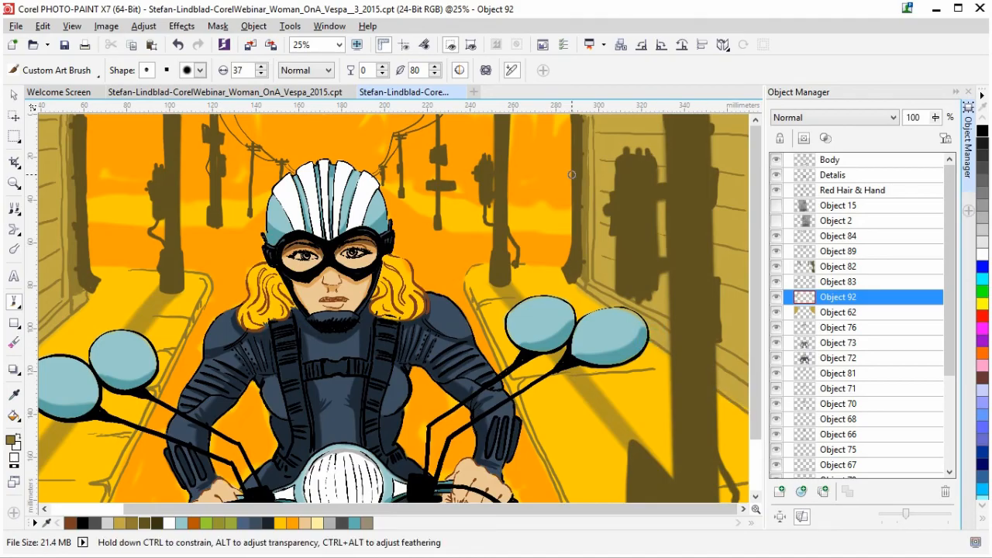
Step: On Object 79, paint short cracks and joint lines across the left pavement
{"action": "scroll", "coordinate": [440, 197], "scroll_direction": "down", "scroll_amount": 3}
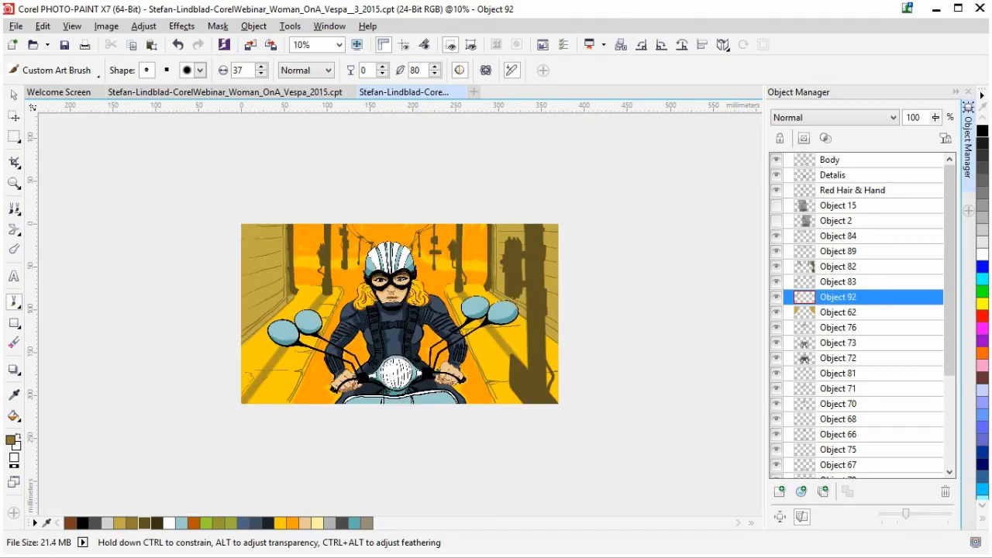
{"action": "left_click", "coordinate": [338, 44]}
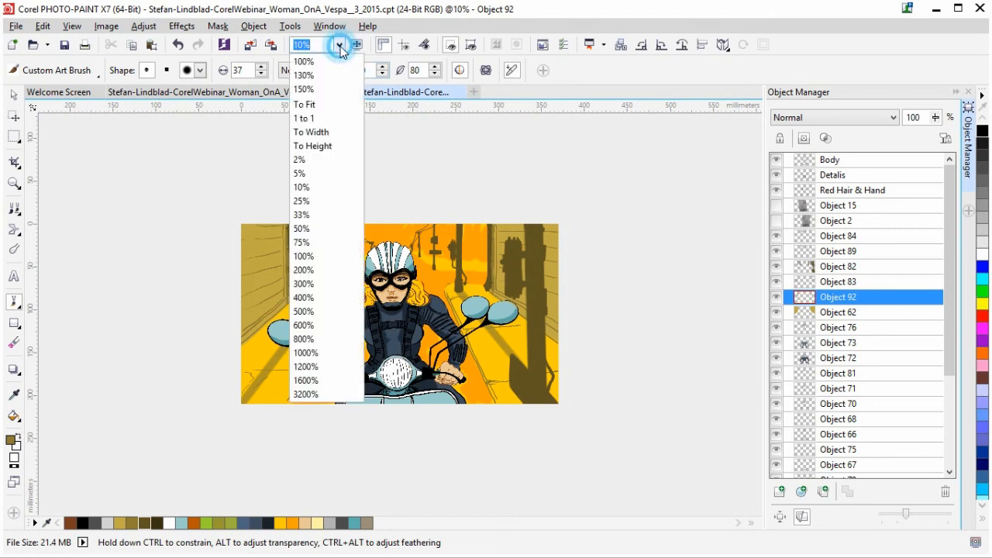
{"action": "left_click", "coordinate": [314, 106]}
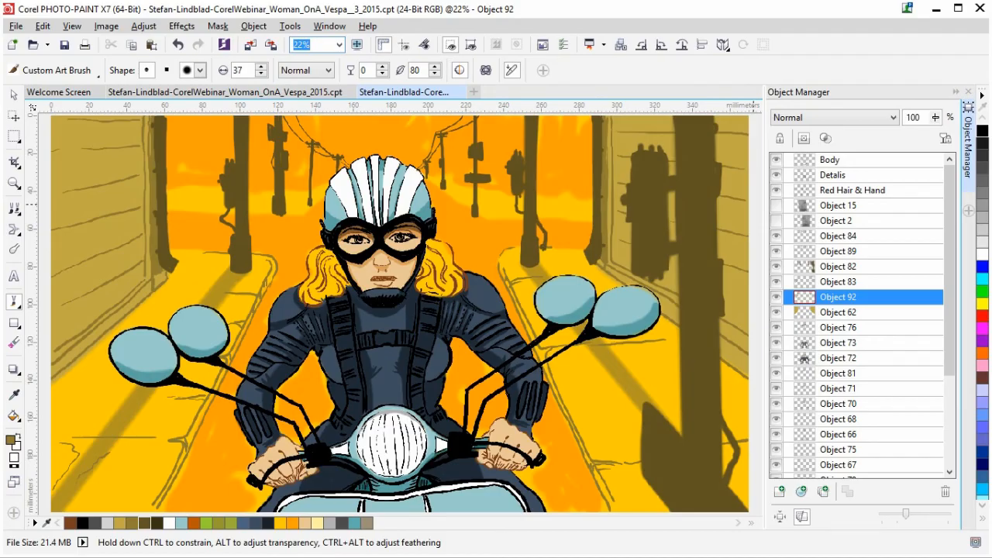
{"action": "left_click", "coordinate": [13, 93]}
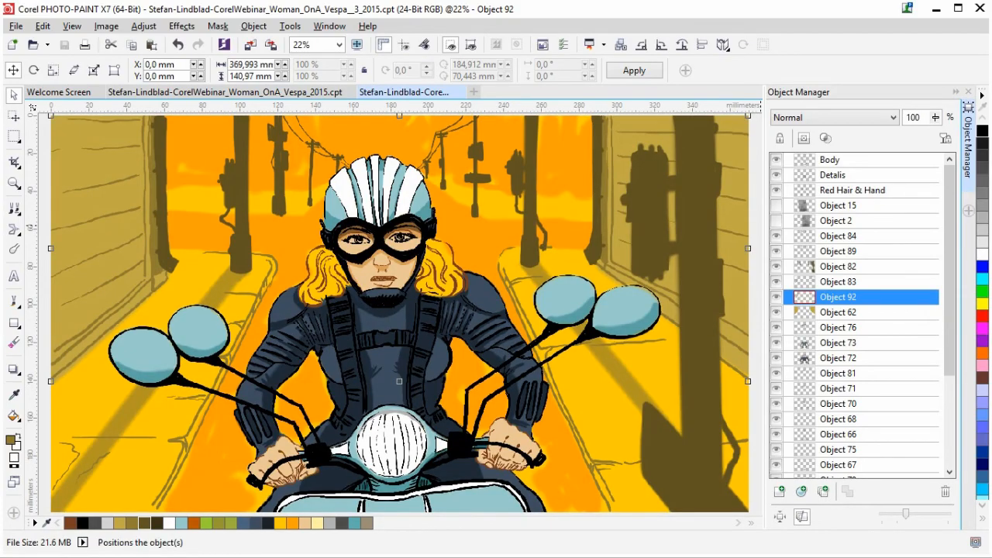
{"action": "key", "text": "p"}
{"action": "left_click", "coordinate": [338, 44]}
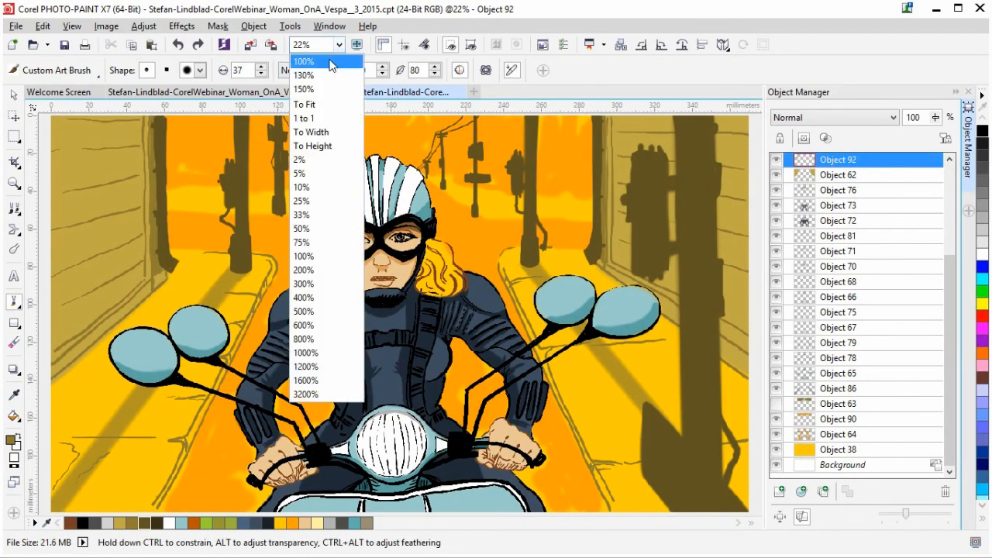
{"action": "left_click", "coordinate": [328, 102]}
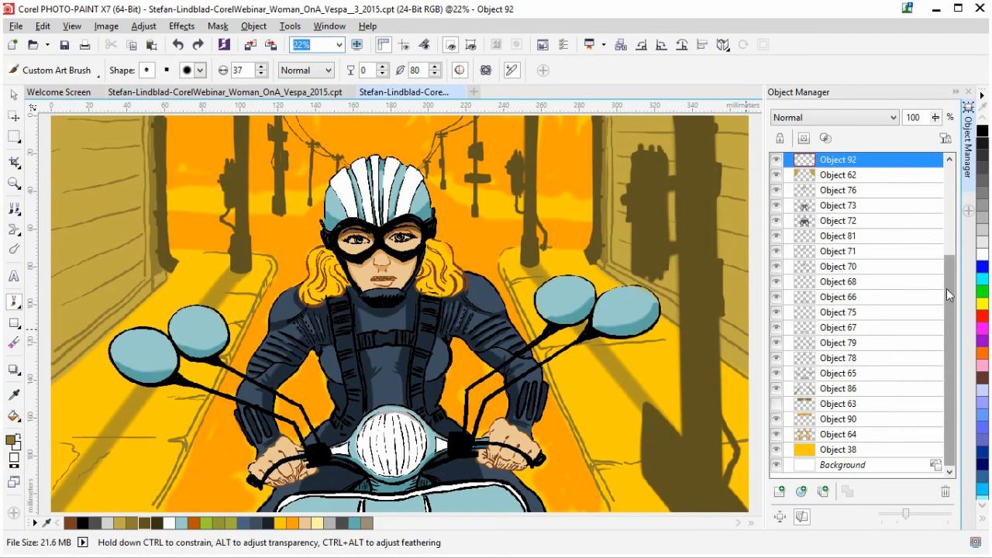
{"action": "left_click", "coordinate": [862, 345]}
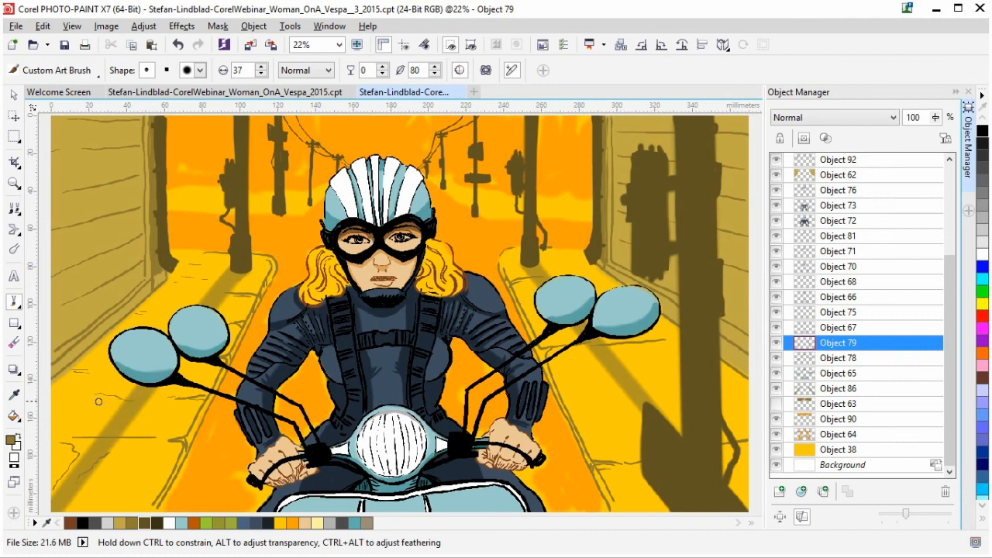
{"action": "left_click_drag", "start_coordinate": [133, 465], "coordinate": [79, 470]}
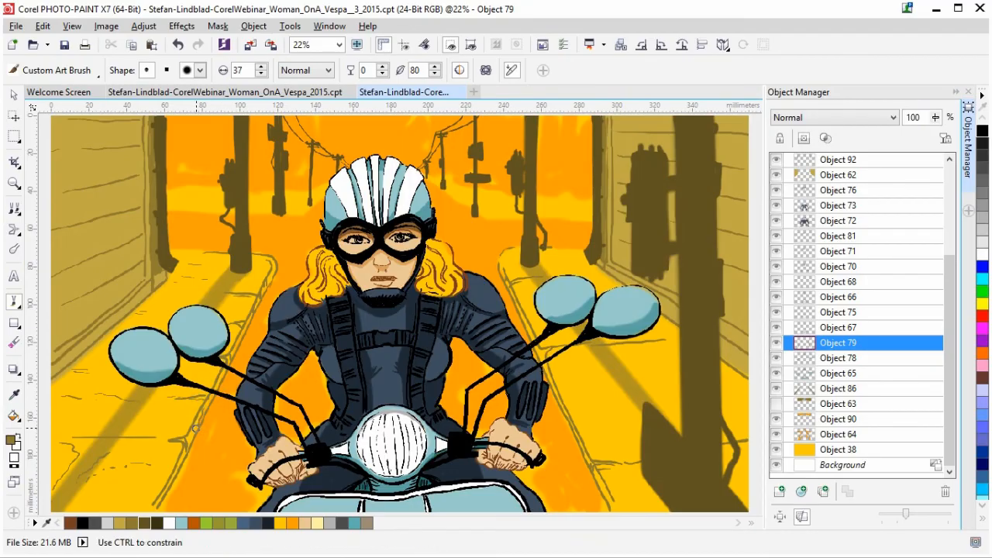
Step: Paint cracks and joint lines across the right pavement and add a few more on the left pavement
{"action": "left_click", "coordinate": [547, 352]}
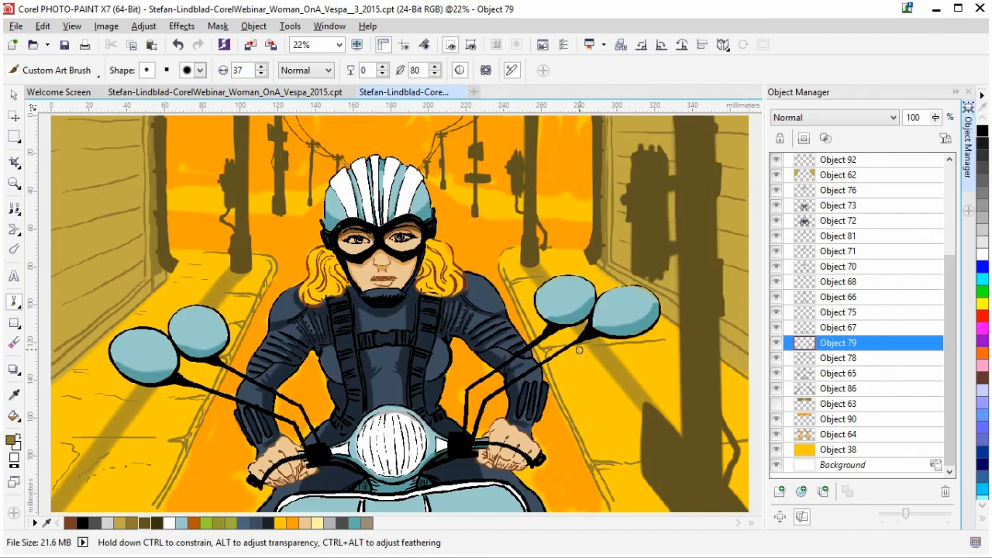
{"action": "left_click_drag", "start_coordinate": [598, 344], "coordinate": [682, 343]}
{"action": "mouse_move", "coordinate": [599, 275]}
{"action": "left_mouse_down"}
{"action": "mouse_move", "coordinate": [587, 276]}
{"action": "mouse_move", "coordinate": [612, 280]}
{"action": "mouse_move", "coordinate": [581, 273]}
{"action": "left_mouse_up"}
{"action": "left_click_drag", "start_coordinate": [580, 268], "coordinate": [616, 291]}
{"action": "left_click_drag", "start_coordinate": [616, 501], "coordinate": [648, 507]}
{"action": "mouse_move", "coordinate": [742, 378]}
{"action": "left_mouse_down"}
{"action": "mouse_move", "coordinate": [571, 394]}
{"action": "mouse_move", "coordinate": [674, 370]}
{"action": "mouse_move", "coordinate": [604, 404]}
{"action": "mouse_move", "coordinate": [587, 404]}
{"action": "left_mouse_up"}
{"action": "left_click_drag", "start_coordinate": [142, 470], "coordinate": [171, 455]}
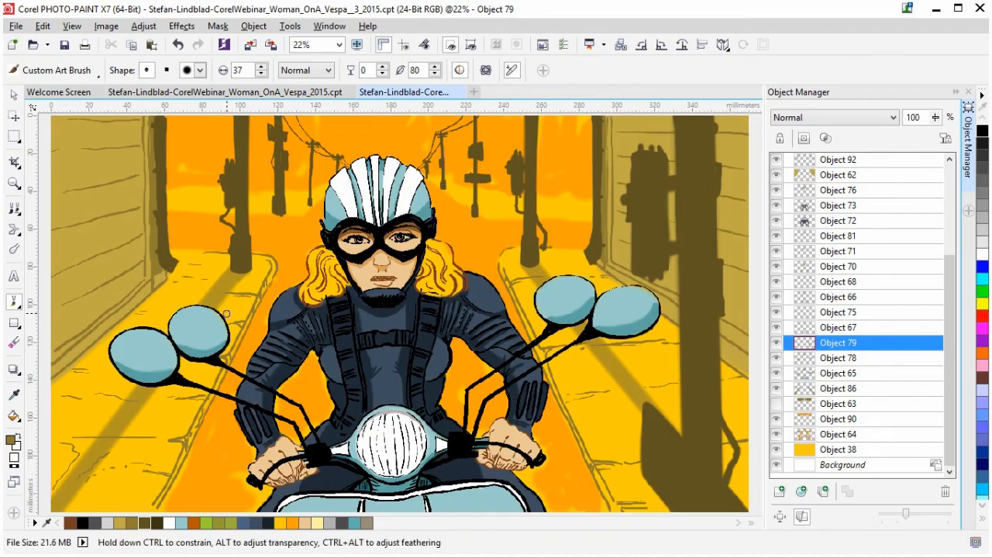
Step: Add short joint strokes along the curb of the right pavement
{"action": "left_click", "coordinate": [574, 419]}
{"action": "left_click", "coordinate": [573, 419]}
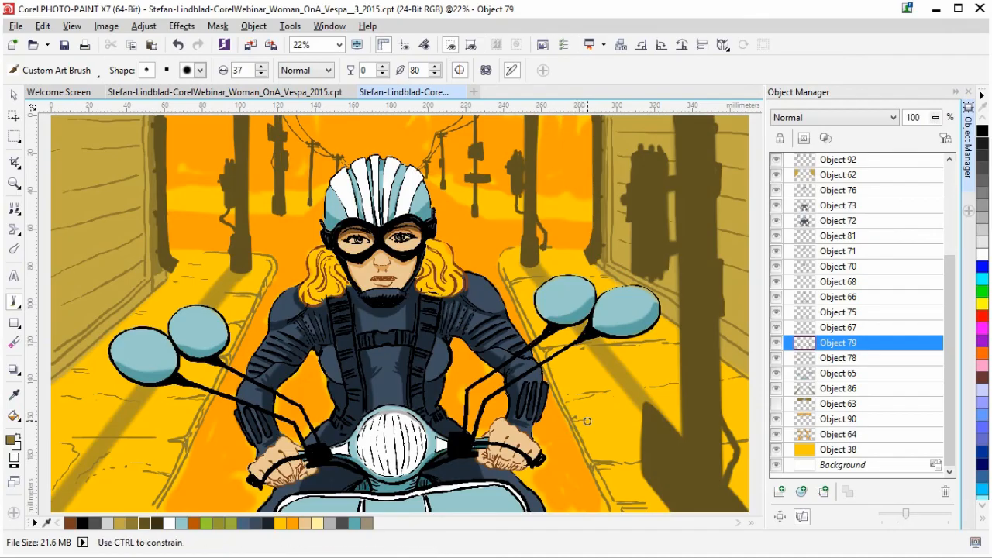
{"action": "left_click", "coordinate": [554, 377]}
{"action": "left_click", "coordinate": [522, 311]}
{"action": "left_click", "coordinate": [524, 311]}
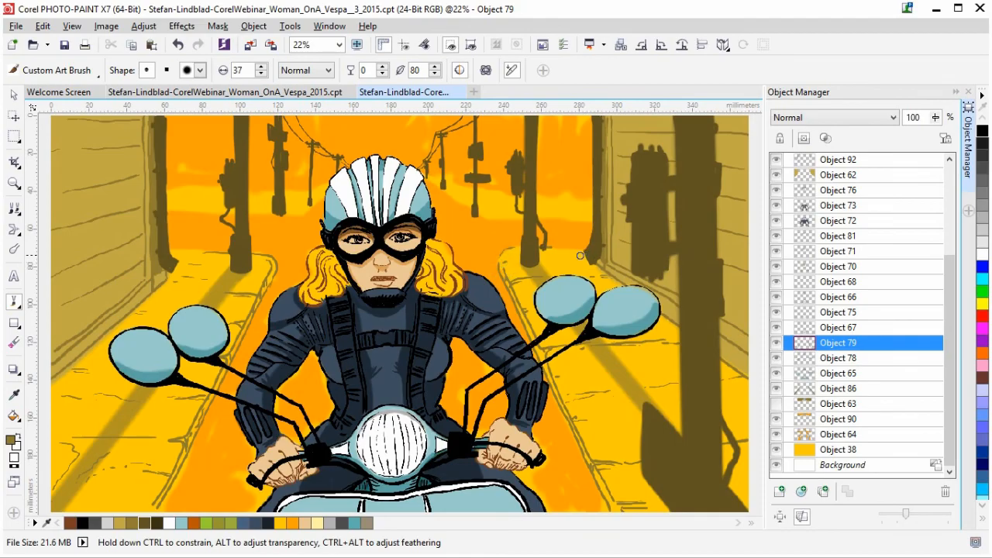
{"action": "left_click", "coordinate": [557, 248]}
{"action": "left_click", "coordinate": [563, 248]}
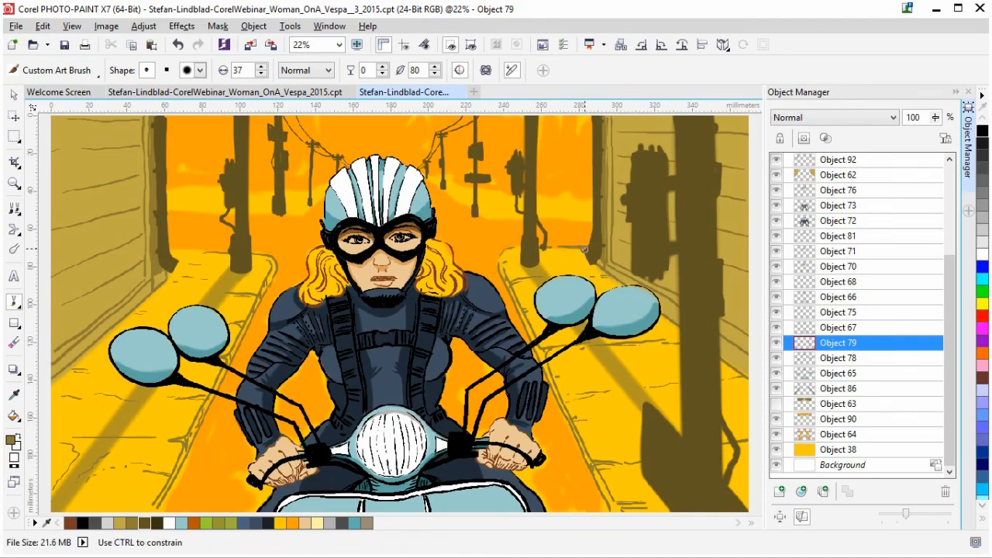
{"action": "left_click", "coordinate": [588, 248]}
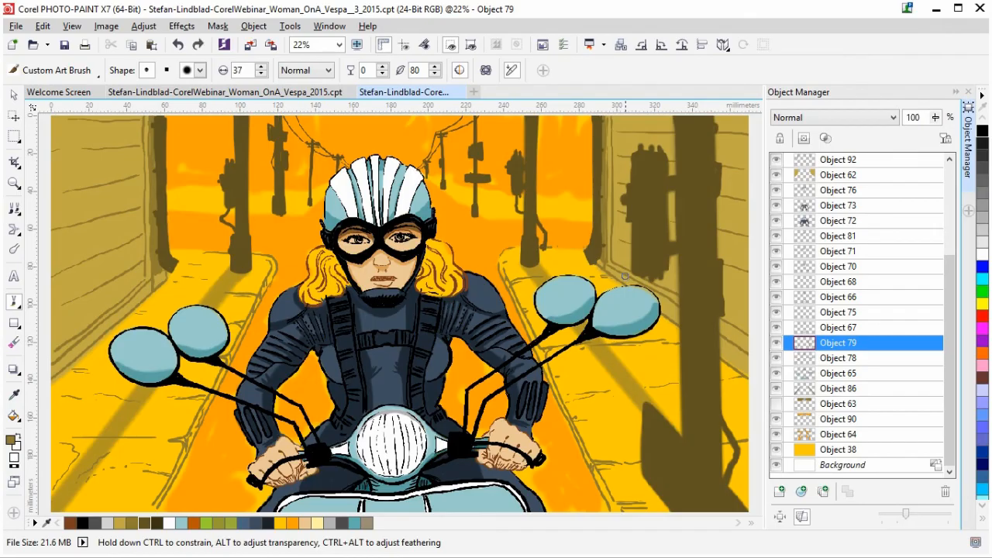
Step: Paint small strokes at the far ends of both pavements near the post bases, and save the document
{"action": "mouse_move", "coordinate": [552, 247]}
{"action": "left_mouse_down"}
{"action": "mouse_move", "coordinate": [585, 248]}
{"action": "mouse_move", "coordinate": [556, 248]}
{"action": "mouse_move", "coordinate": [566, 260]}
{"action": "left_mouse_up"}
{"action": "left_click_drag", "start_coordinate": [197, 252], "coordinate": [174, 249]}
{"action": "mouse_move", "coordinate": [249, 274]}
{"action": "left_mouse_down"}
{"action": "mouse_move", "coordinate": [223, 270]}
{"action": "mouse_move", "coordinate": [243, 274]}
{"action": "left_mouse_up"}
{"action": "left_click_drag", "start_coordinate": [537, 267], "coordinate": [545, 266]}
{"action": "key", "text": "ctrl+s"}
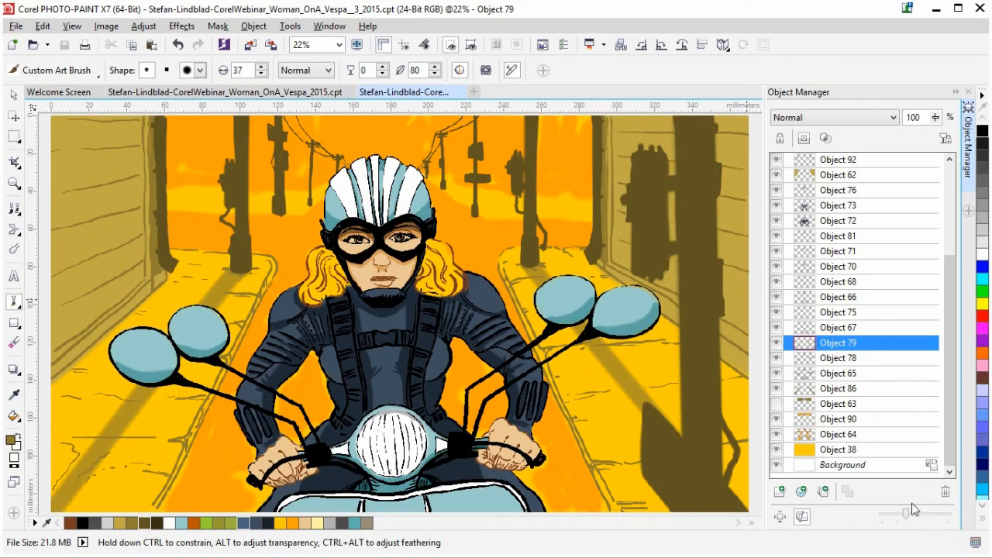
Step: Select the Red Hair & Hand object, pick the brown swatch, and toggle the object's visibility to check its hair lines
{"action": "left_click", "coordinate": [865, 454]}
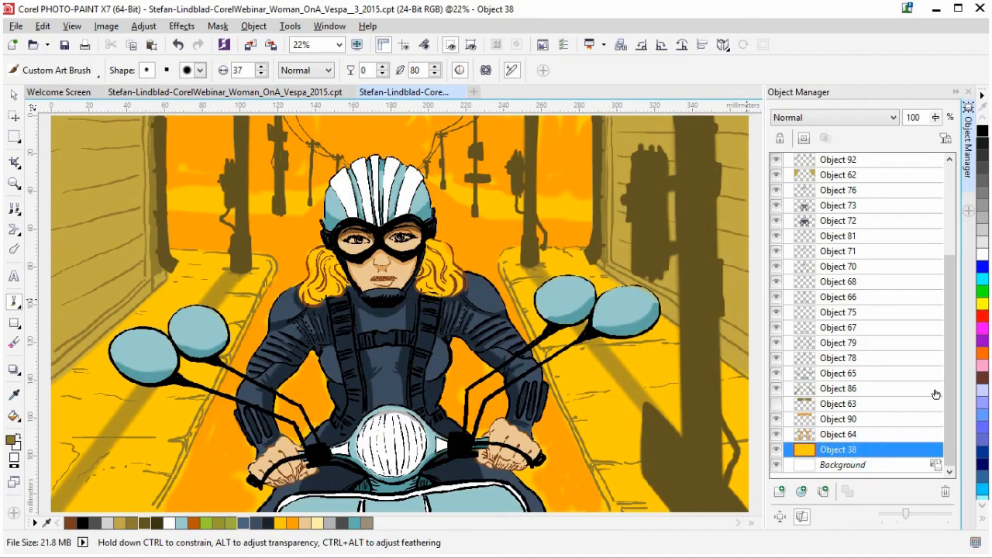
{"action": "left_click_drag", "start_coordinate": [948, 394], "coordinate": [971, 234]}
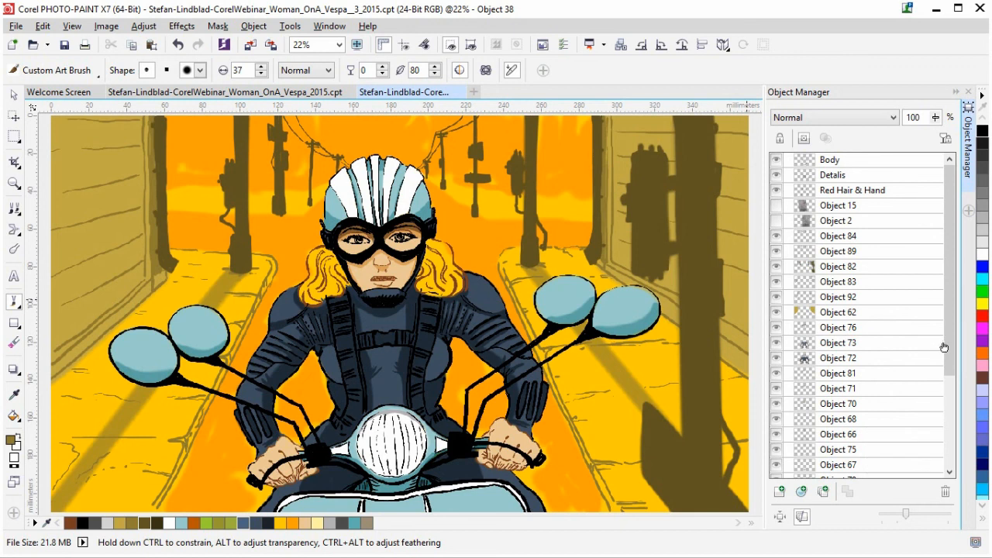
{"action": "left_click", "coordinate": [857, 190]}
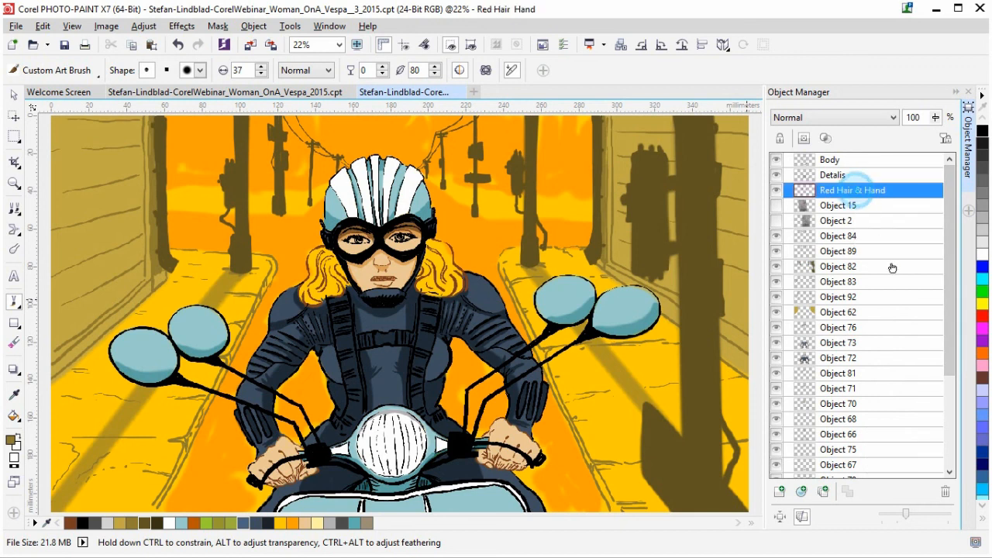
{"action": "left_click", "coordinate": [71, 524]}
{"action": "left_click", "coordinate": [14, 183]}
{"action": "left_click", "coordinate": [519, 343]}
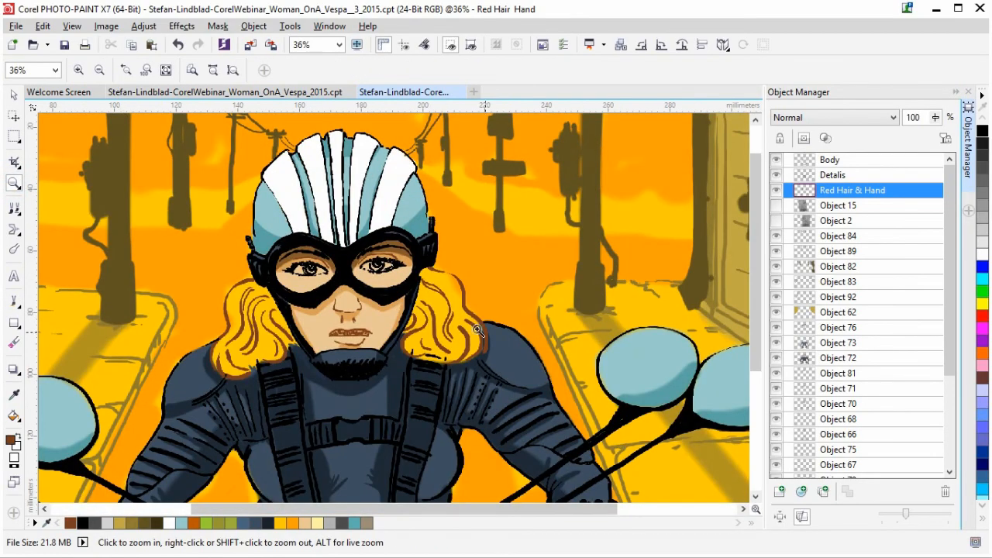
{"action": "left_click", "coordinate": [778, 194]}
{"action": "left_click", "coordinate": [778, 195]}
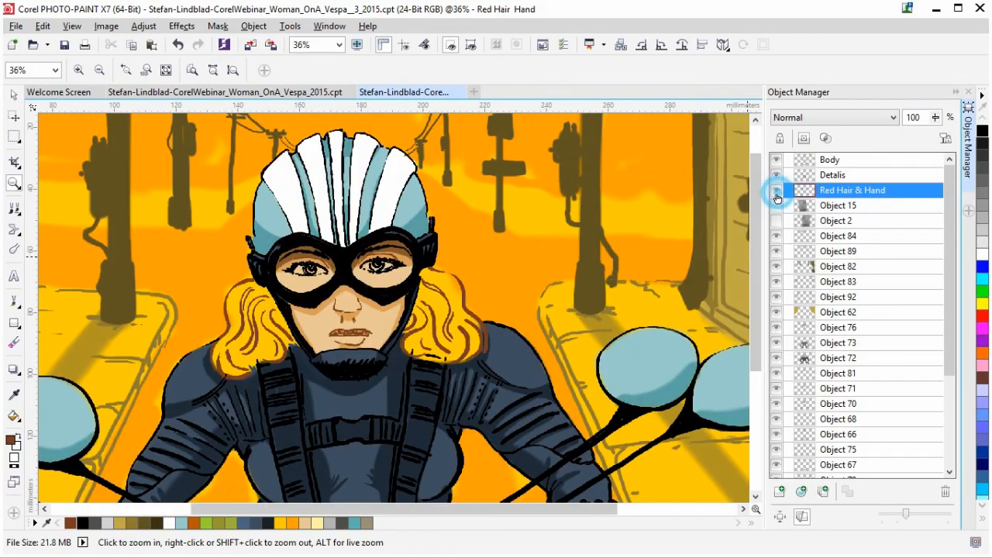
Step: Add a new object directly below Red Hair & Hand and set the art brush to size 95 with a darker brown
{"action": "left_click", "coordinate": [779, 491]}
{"action": "left_click_drag", "start_coordinate": [860, 194], "coordinate": [863, 222]}
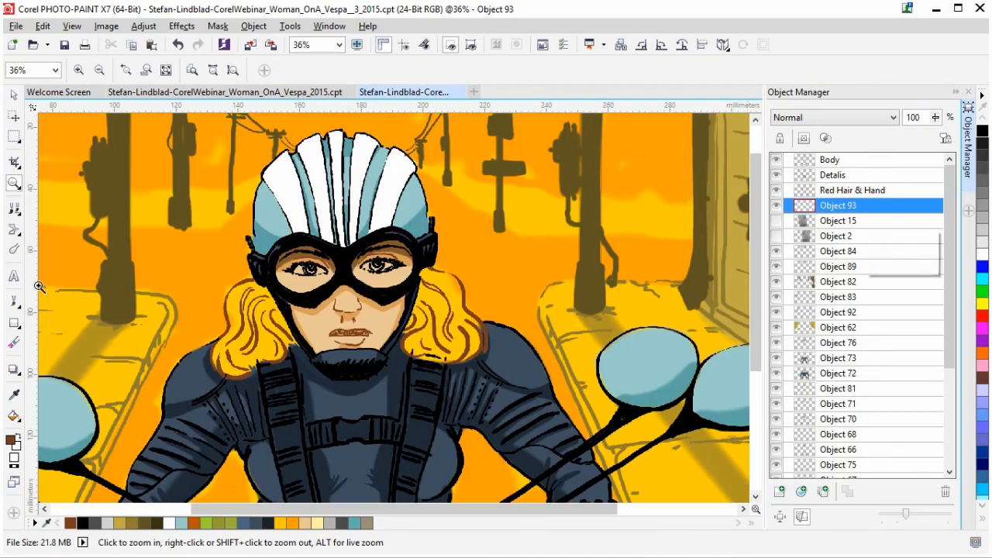
{"action": "left_click", "coordinate": [13, 302]}
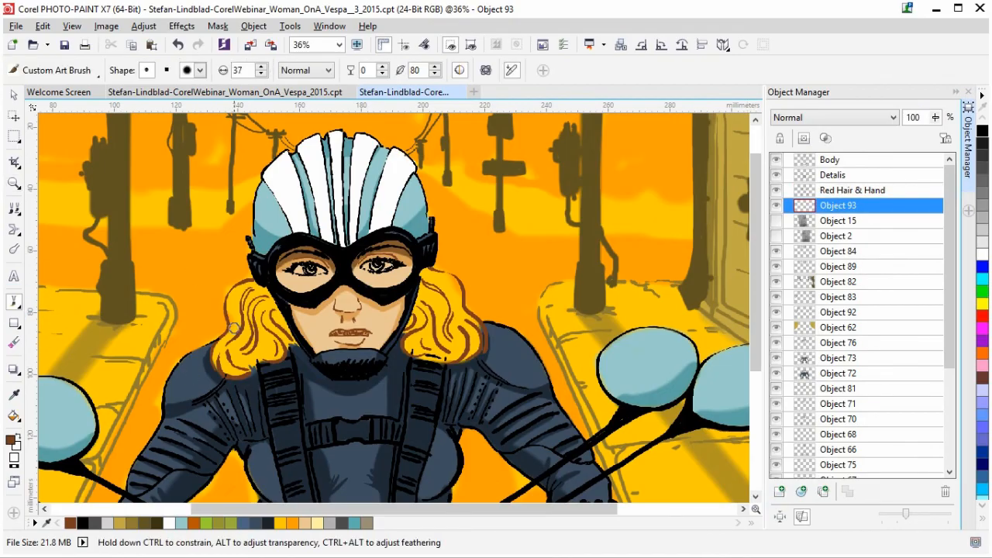
{"action": "mouse_move", "coordinate": [251, 342]}
{"action": "left_mouse_down"}
{"action": "mouse_move", "coordinate": [262, 265]}
{"action": "mouse_move", "coordinate": [255, 297]}
{"action": "mouse_move", "coordinate": [241, 300]}
{"action": "left_mouse_up"}
{"action": "key", "text": "ctrl+z"}
{"action": "left_click", "coordinate": [72, 524]}
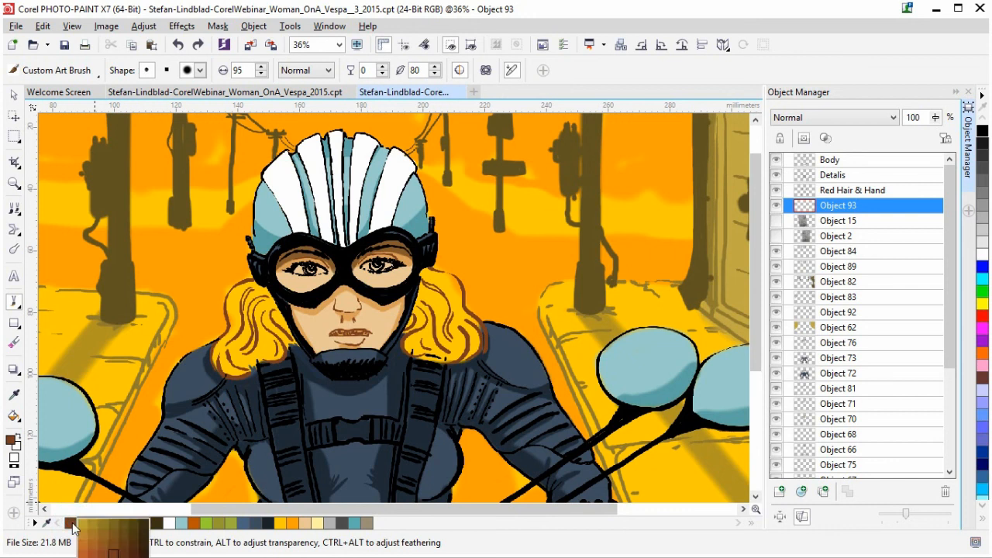
{"action": "left_click", "coordinate": [142, 554]}
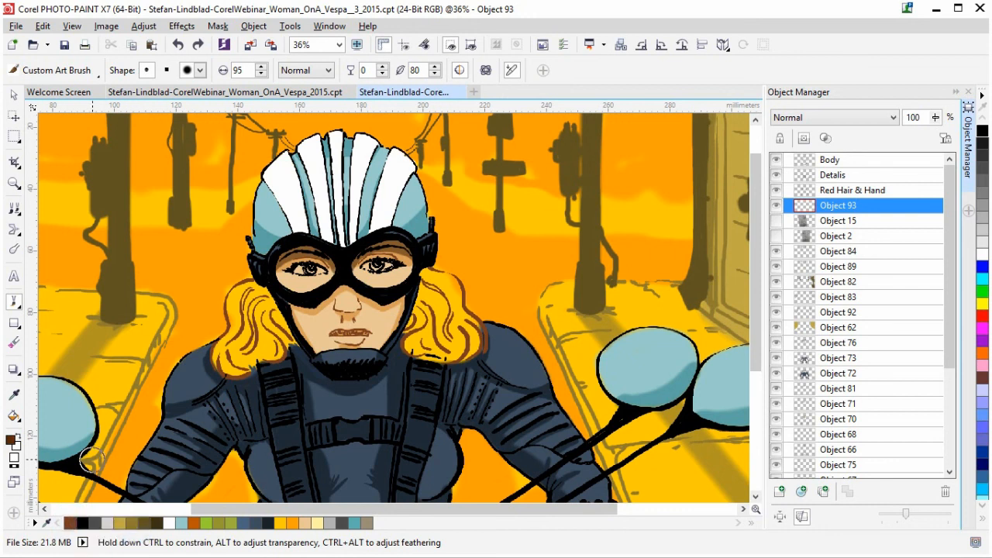
Step: Paint the woman's hair dark brown on both sides of her face, filling it out to the shoulders
{"action": "mouse_move", "coordinate": [231, 362]}
{"action": "left_mouse_down"}
{"action": "mouse_move", "coordinate": [238, 302]}
{"action": "mouse_move", "coordinate": [261, 291]}
{"action": "mouse_move", "coordinate": [286, 336]}
{"action": "mouse_move", "coordinate": [273, 317]}
{"action": "mouse_move", "coordinate": [274, 354]}
{"action": "mouse_move", "coordinate": [235, 368]}
{"action": "mouse_move", "coordinate": [223, 360]}
{"action": "mouse_move", "coordinate": [240, 303]}
{"action": "mouse_move", "coordinate": [259, 289]}
{"action": "mouse_move", "coordinate": [237, 311]}
{"action": "mouse_move", "coordinate": [238, 298]}
{"action": "mouse_move", "coordinate": [257, 288]}
{"action": "mouse_move", "coordinate": [234, 308]}
{"action": "mouse_move", "coordinate": [236, 321]}
{"action": "mouse_move", "coordinate": [251, 315]}
{"action": "mouse_move", "coordinate": [231, 356]}
{"action": "mouse_move", "coordinate": [250, 314]}
{"action": "mouse_move", "coordinate": [260, 348]}
{"action": "mouse_move", "coordinate": [270, 348]}
{"action": "mouse_move", "coordinate": [267, 297]}
{"action": "mouse_move", "coordinate": [297, 345]}
{"action": "mouse_move", "coordinate": [282, 342]}
{"action": "mouse_move", "coordinate": [277, 355]}
{"action": "mouse_move", "coordinate": [282, 346]}
{"action": "mouse_move", "coordinate": [219, 360]}
{"action": "left_mouse_up"}
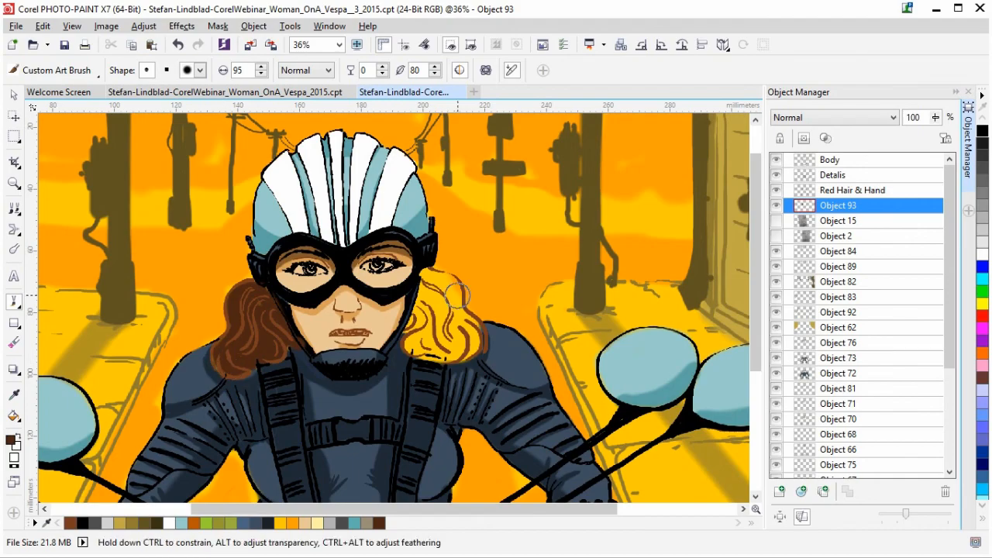
{"action": "mouse_move", "coordinate": [416, 322]}
{"action": "left_mouse_down"}
{"action": "mouse_move", "coordinate": [412, 342]}
{"action": "mouse_move", "coordinate": [440, 350]}
{"action": "mouse_move", "coordinate": [463, 325]}
{"action": "mouse_move", "coordinate": [428, 287]}
{"action": "mouse_move", "coordinate": [438, 281]}
{"action": "mouse_move", "coordinate": [475, 343]}
{"action": "mouse_move", "coordinate": [472, 325]}
{"action": "mouse_move", "coordinate": [450, 348]}
{"action": "mouse_move", "coordinate": [416, 348]}
{"action": "mouse_move", "coordinate": [444, 355]}
{"action": "mouse_move", "coordinate": [474, 337]}
{"action": "mouse_move", "coordinate": [443, 343]}
{"action": "mouse_move", "coordinate": [427, 325]}
{"action": "mouse_move", "coordinate": [434, 282]}
{"action": "left_mouse_up"}
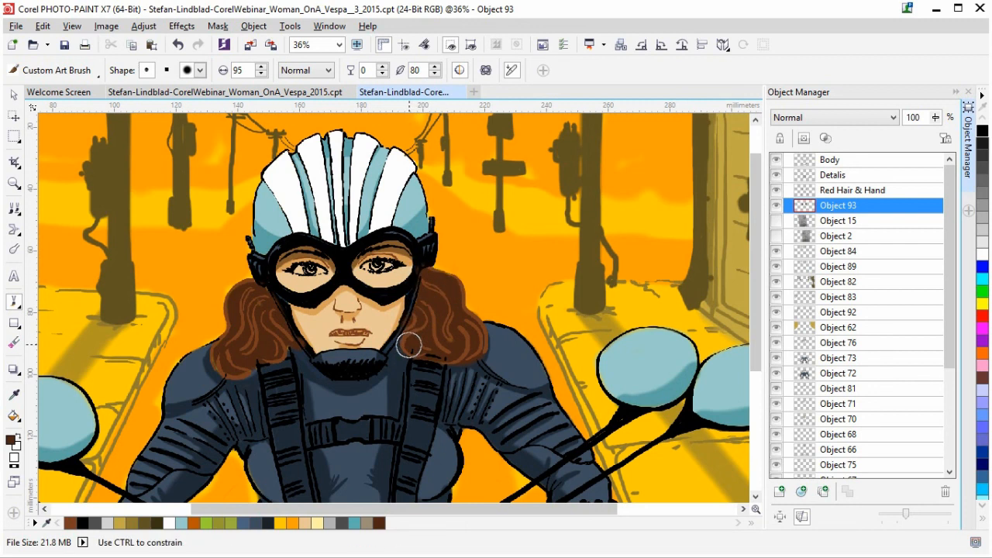
{"action": "left_click", "coordinate": [455, 346]}
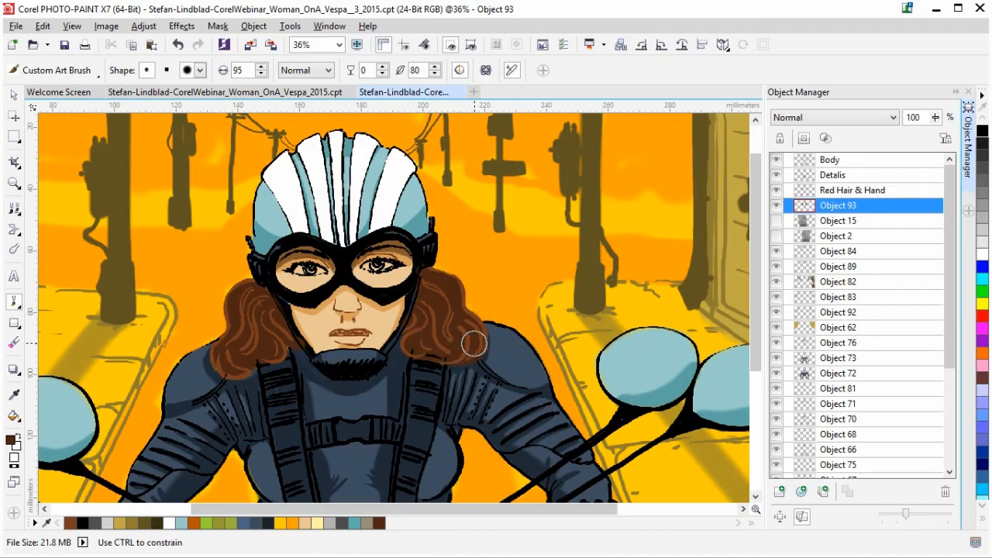
{"action": "left_click", "coordinate": [536, 326]}
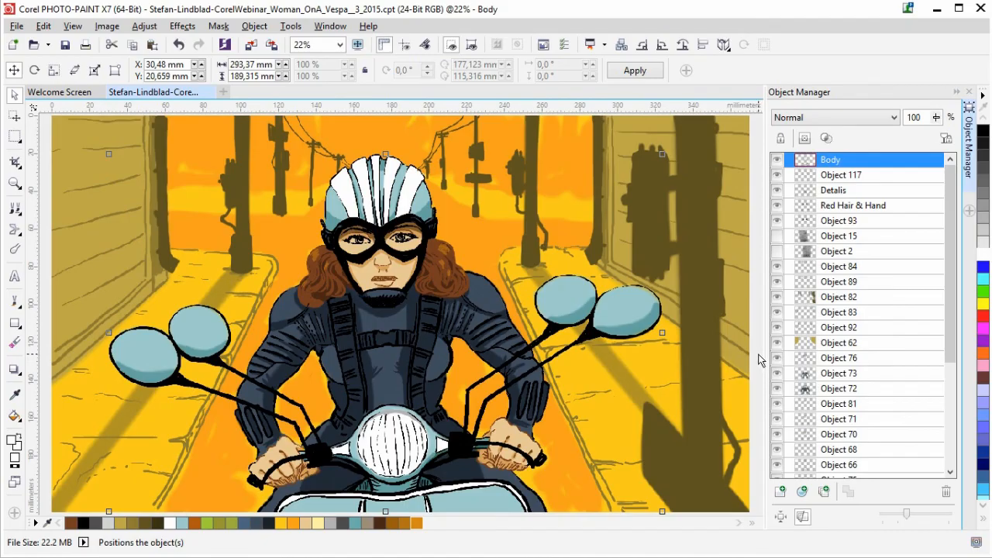
Step: Add the two-line text "Scooter Repair" over the left wall, with one word per line
{"action": "left_click", "coordinate": [15, 276]}
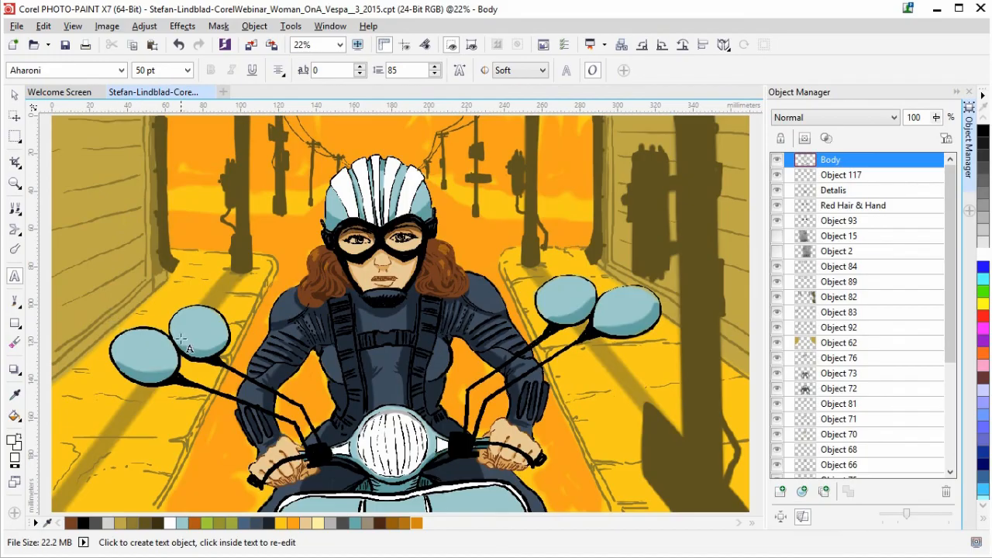
{"action": "left_click", "coordinate": [84, 185]}
{"action": "type", "text": "Scooter"}
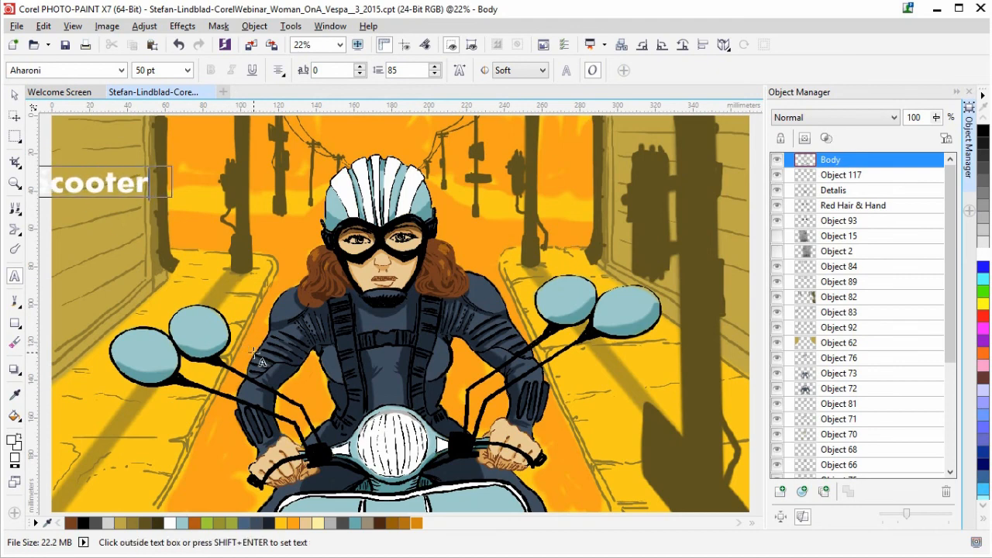
{"action": "key", "text": "Return"}
{"action": "type", "text": "Repai"}
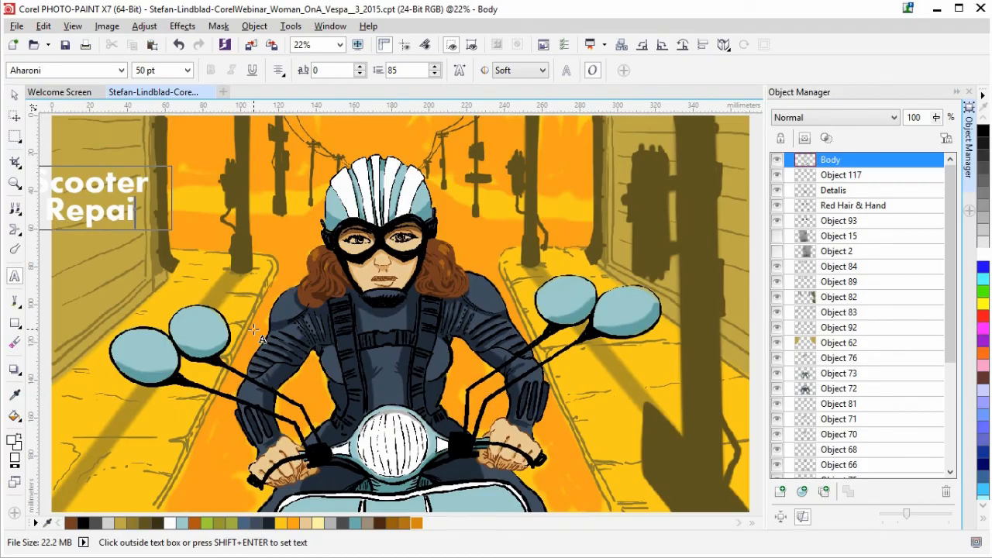
{"action": "type", "text": "r"}
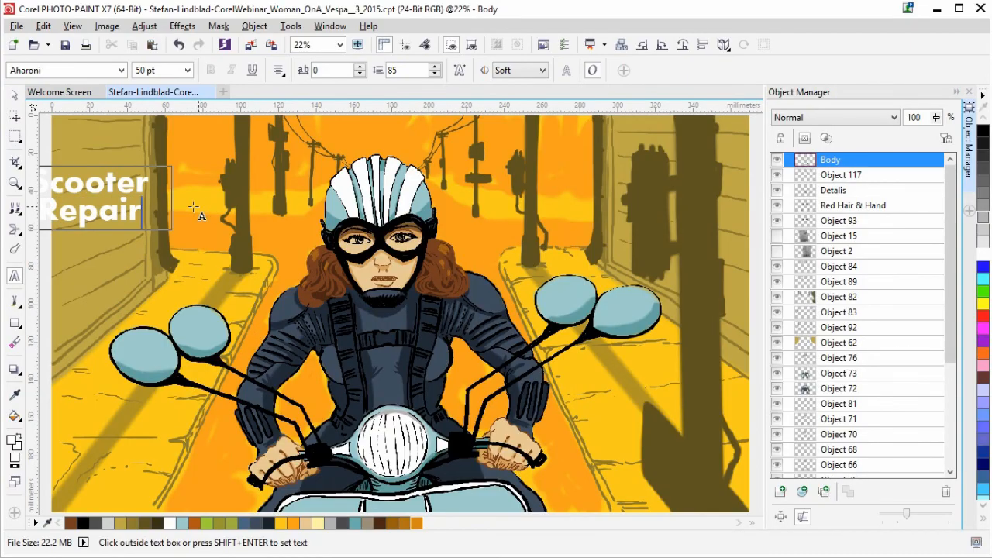
Step: Select the whole Scooter Repair text, show its text properties, and compare left and right alignment before returning it to centered
{"action": "left_click_drag", "start_coordinate": [133, 208], "coordinate": [19, 166]}
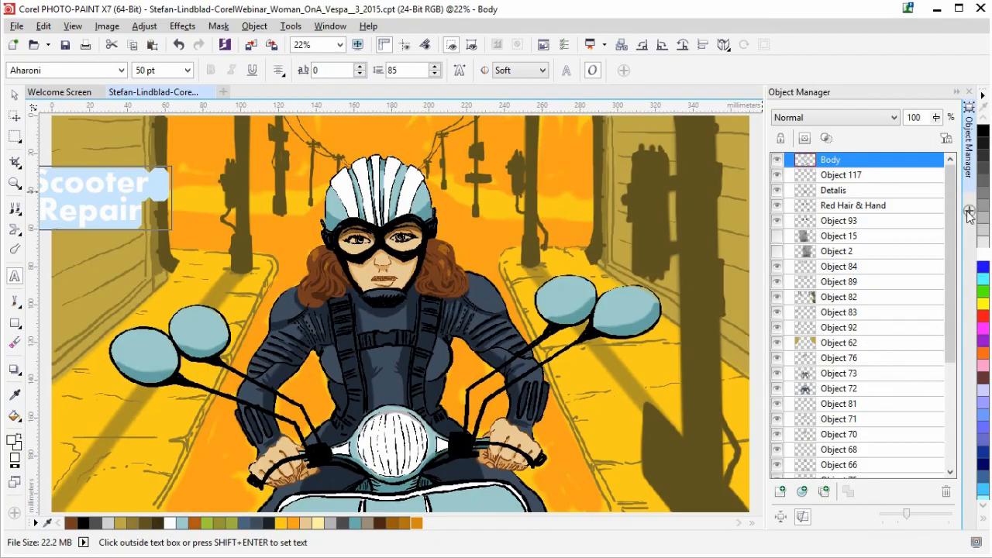
{"action": "left_click", "coordinate": [969, 213]}
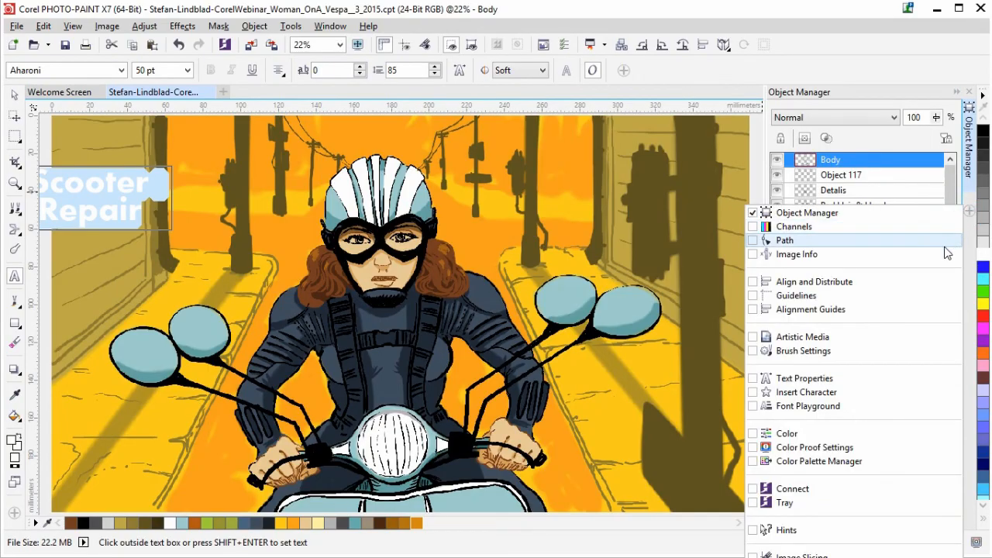
{"action": "left_click", "coordinate": [805, 380]}
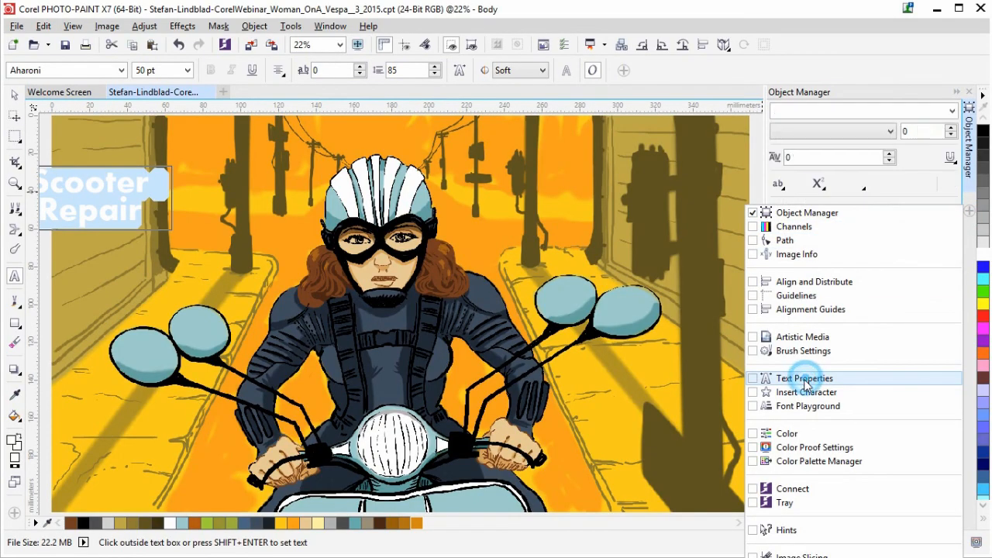
{"action": "left_click", "coordinate": [863, 98]}
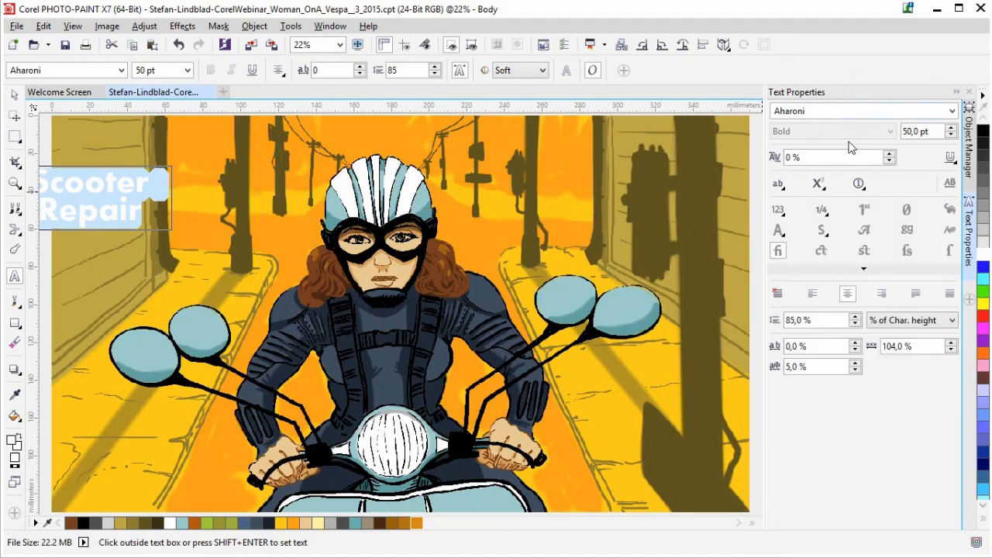
{"action": "left_click", "coordinate": [812, 294]}
{"action": "left_click", "coordinate": [882, 295]}
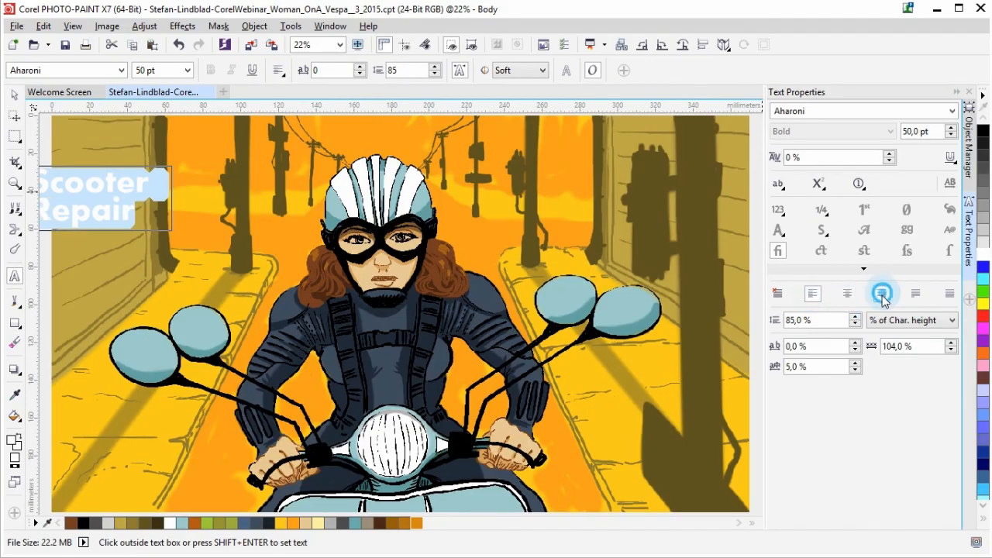
{"action": "left_click", "coordinate": [847, 294]}
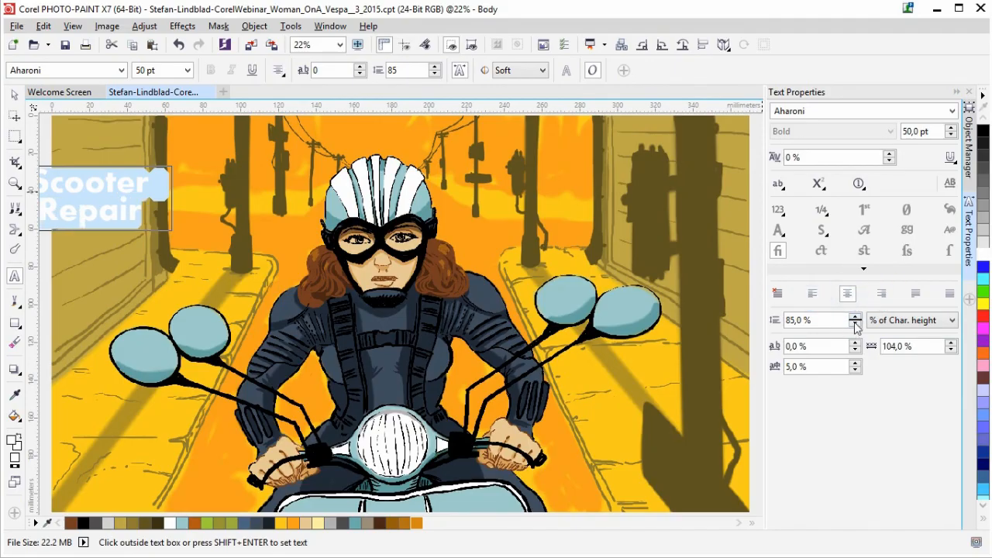
Step: Set the text's line spacing to 110% of character height and its font to Abaton ITC Std
{"action": "left_click", "coordinate": [855, 316]}
{"action": "left_click_drag", "start_coordinate": [855, 319], "coordinate": [860, 308]}
{"action": "left_click", "coordinate": [952, 111]}
{"action": "left_click", "coordinate": [843, 181]}
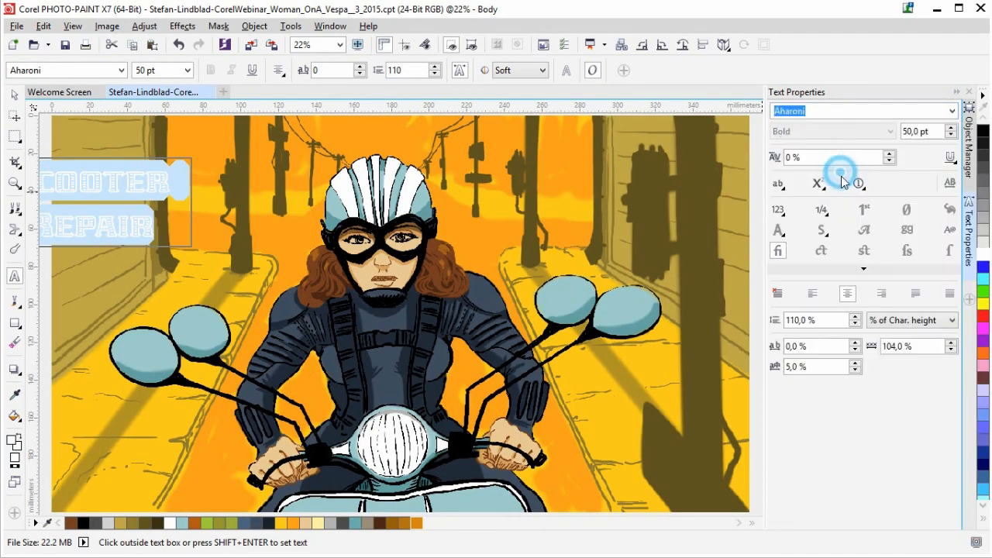
{"action": "left_click", "coordinate": [14, 94]}
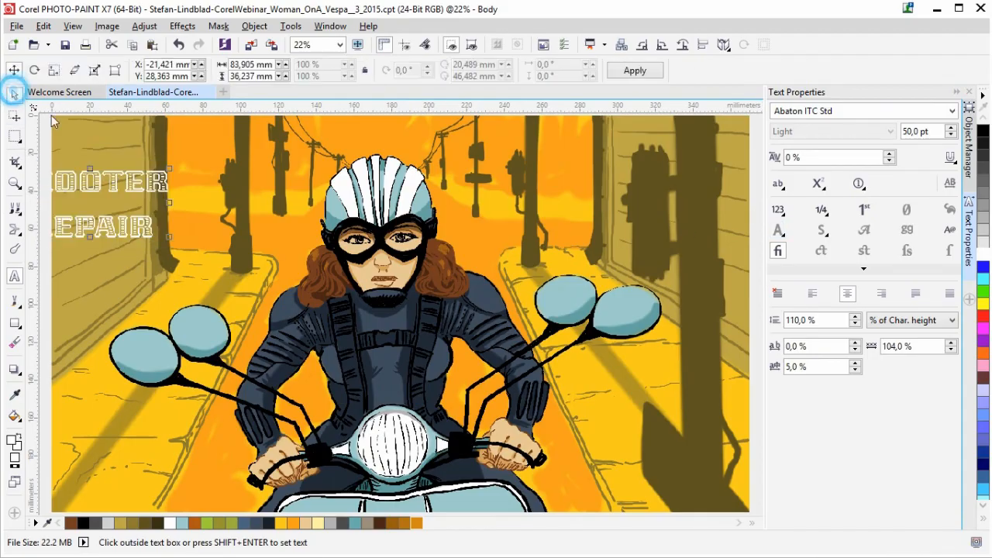
{"action": "left_click_drag", "start_coordinate": [114, 180], "coordinate": [109, 186]}
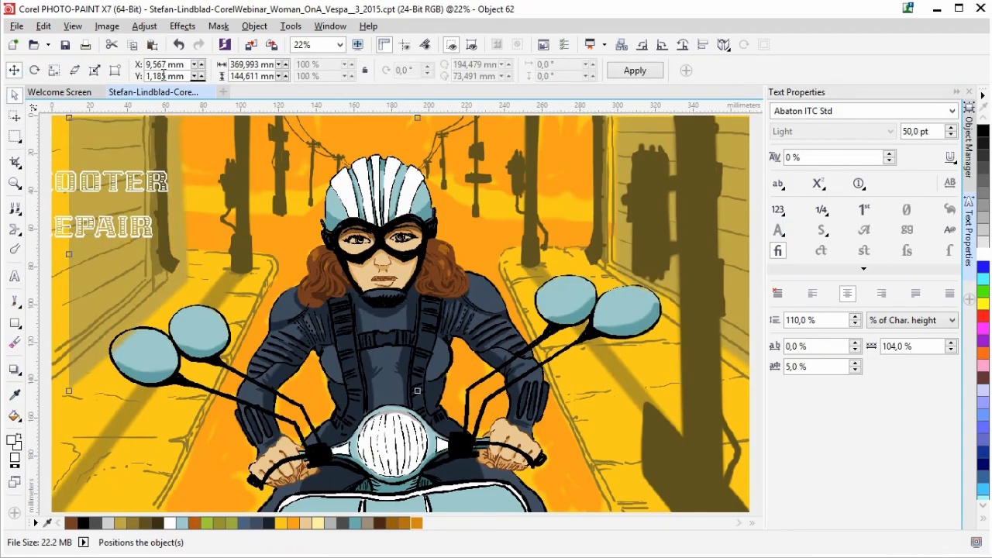
{"action": "left_click", "coordinate": [178, 44]}
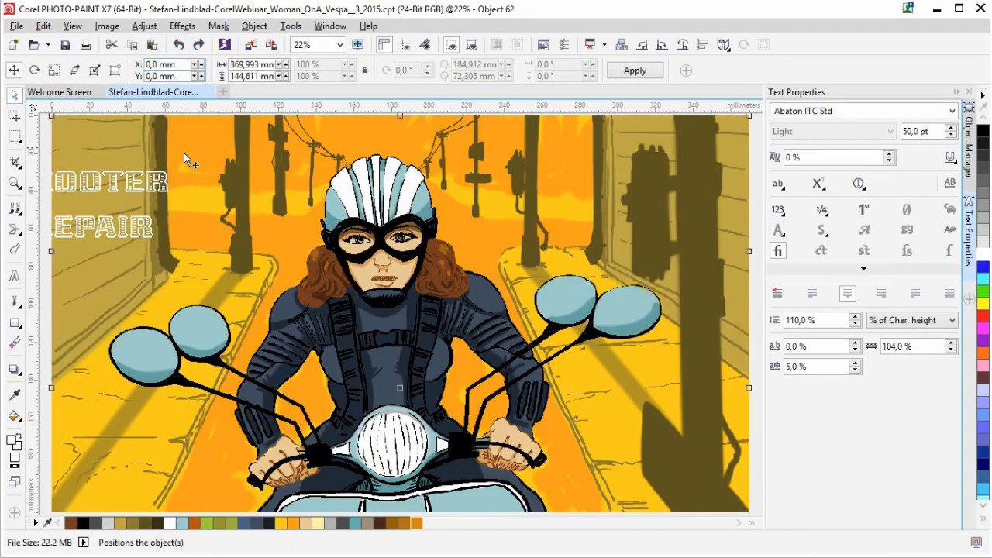
{"action": "left_click", "coordinate": [163, 189]}
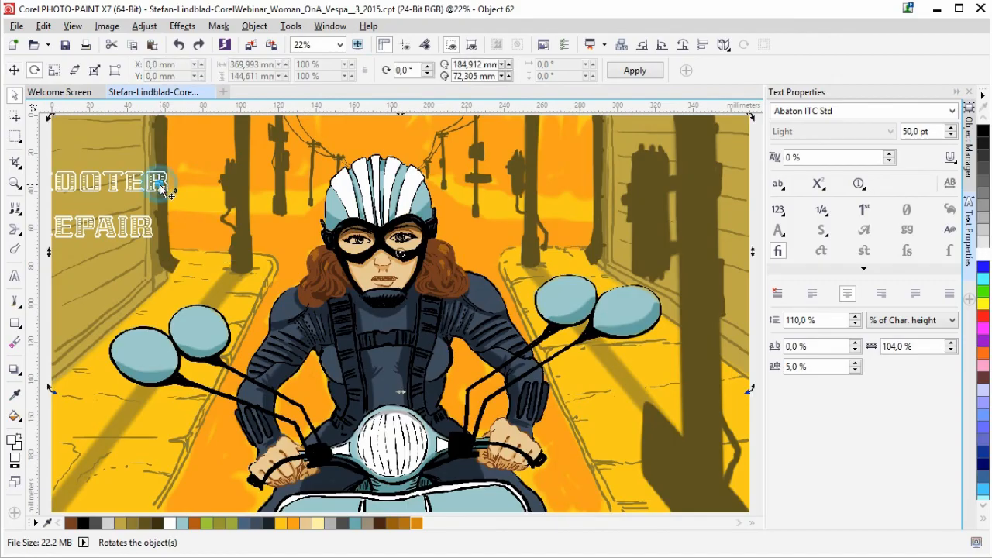
Step: Select the Scooter Repair text object and move it fully inside the image, to about X 29 mm and Y 39 mm
{"action": "left_click", "coordinate": [968, 136]}
{"action": "left_click", "coordinate": [883, 160]}
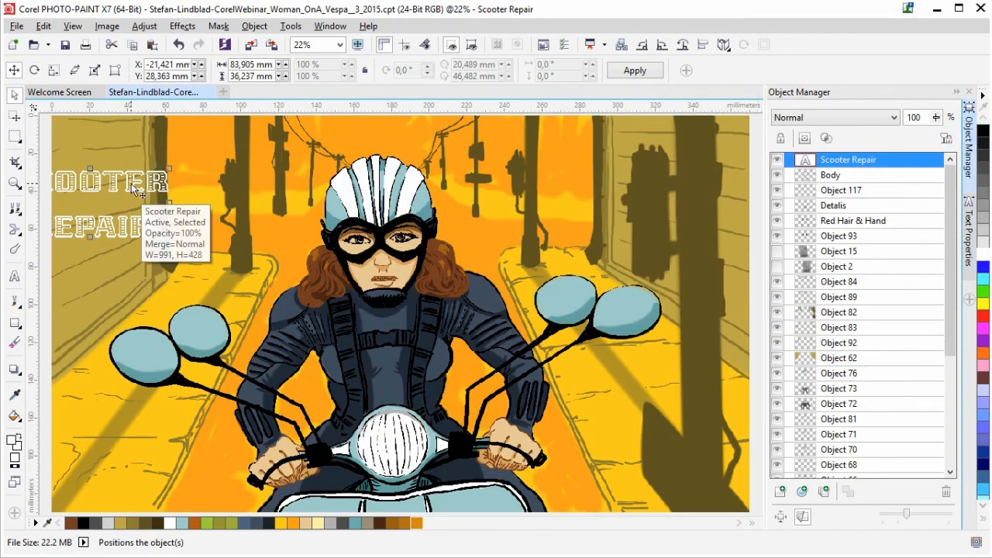
{"action": "left_click_drag", "start_coordinate": [136, 186], "coordinate": [229, 201]}
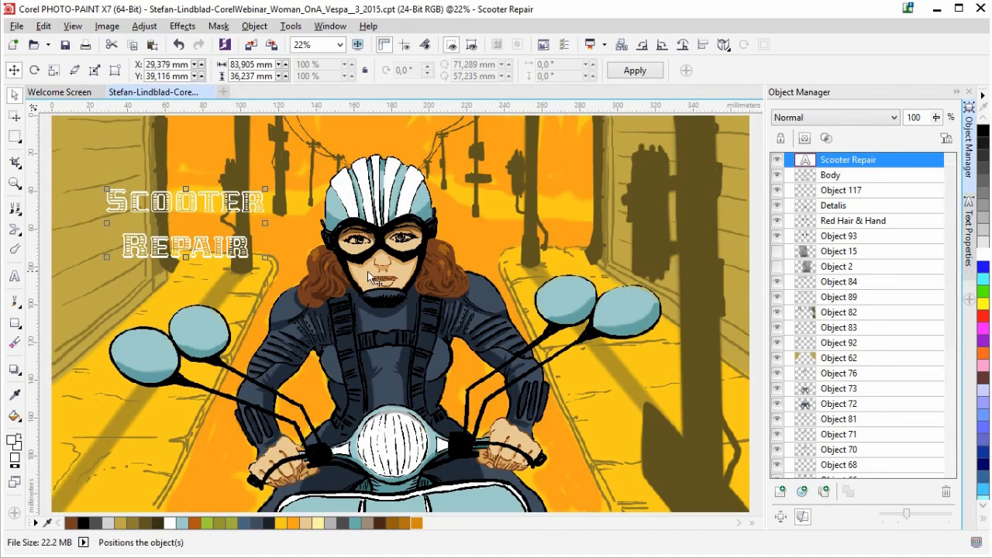
Step: Reopen the Scooter Repair text for editing, select all of it, and reduce the line spacing to 80%
{"action": "double_click", "coordinate": [160, 207]}
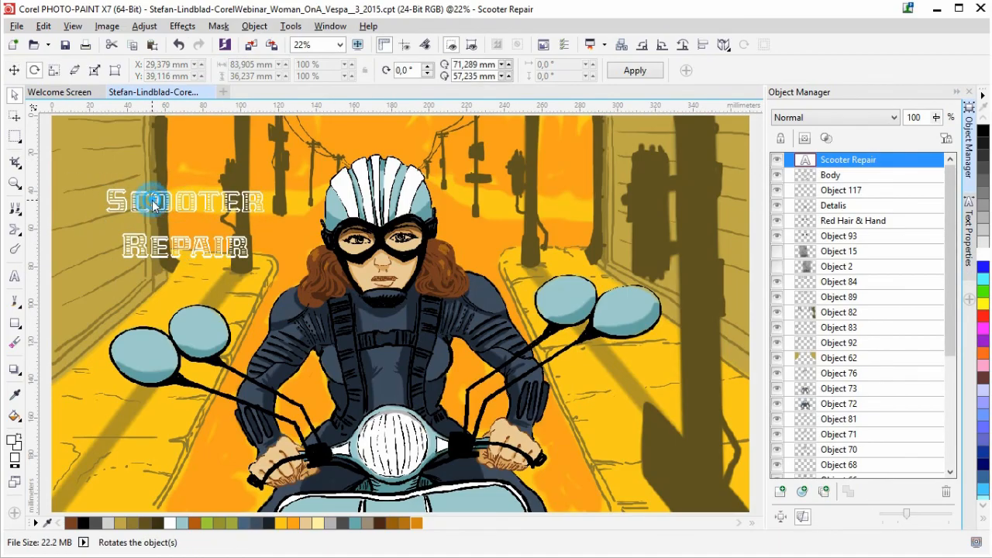
{"action": "left_click", "coordinate": [504, 310]}
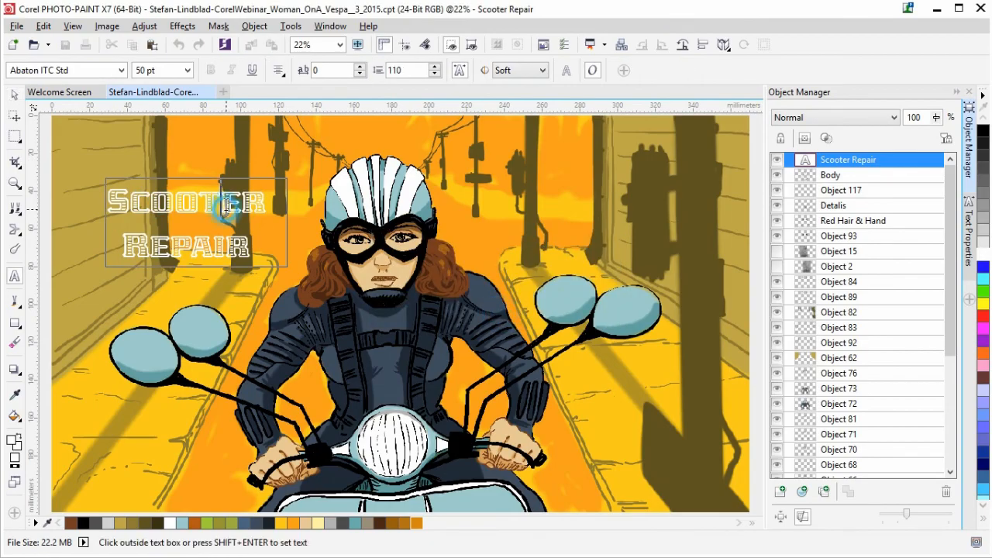
{"action": "key", "text": "ctrl+a"}
{"action": "left_click", "coordinate": [969, 232]}
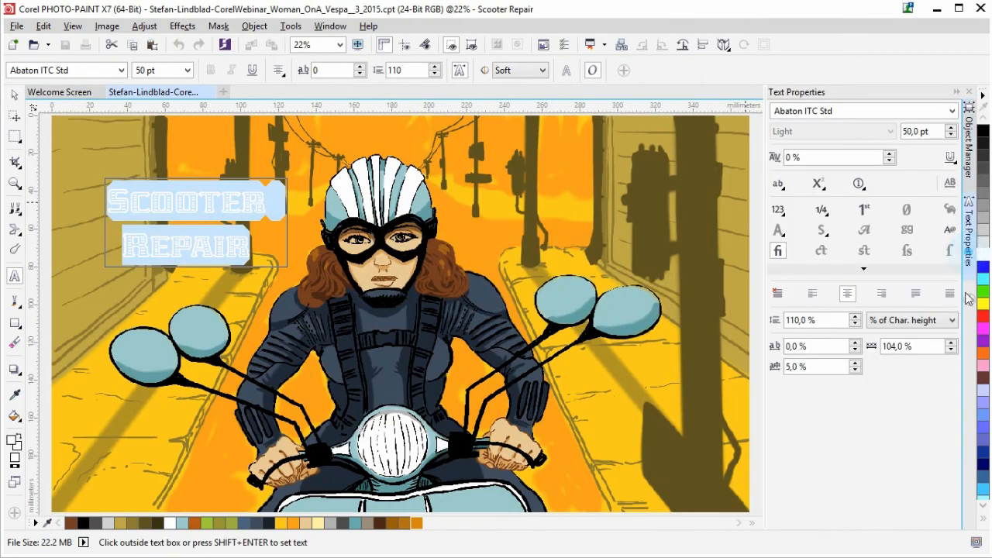
{"action": "left_click_drag", "start_coordinate": [855, 320], "coordinate": [855, 349]}
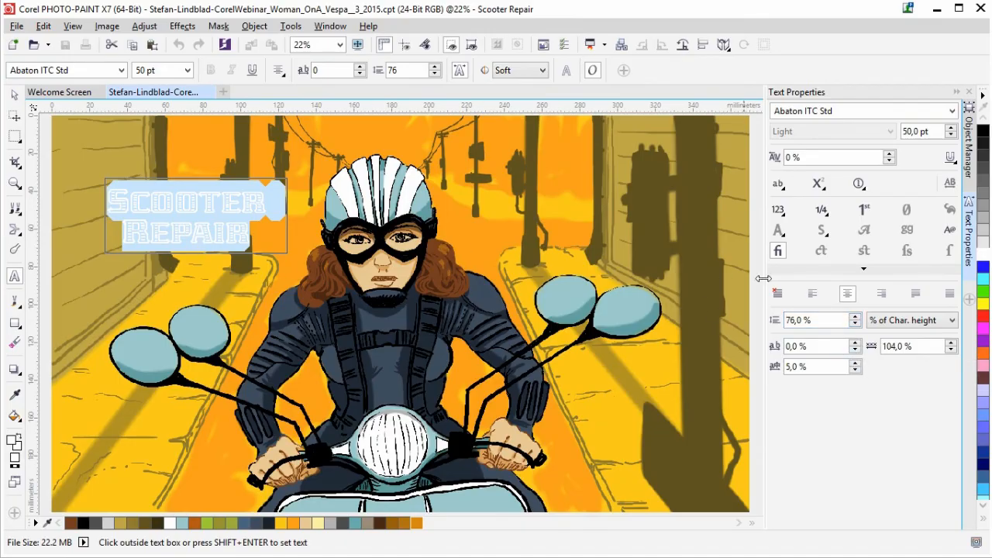
{"action": "left_click_drag", "start_coordinate": [855, 321], "coordinate": [855, 317]}
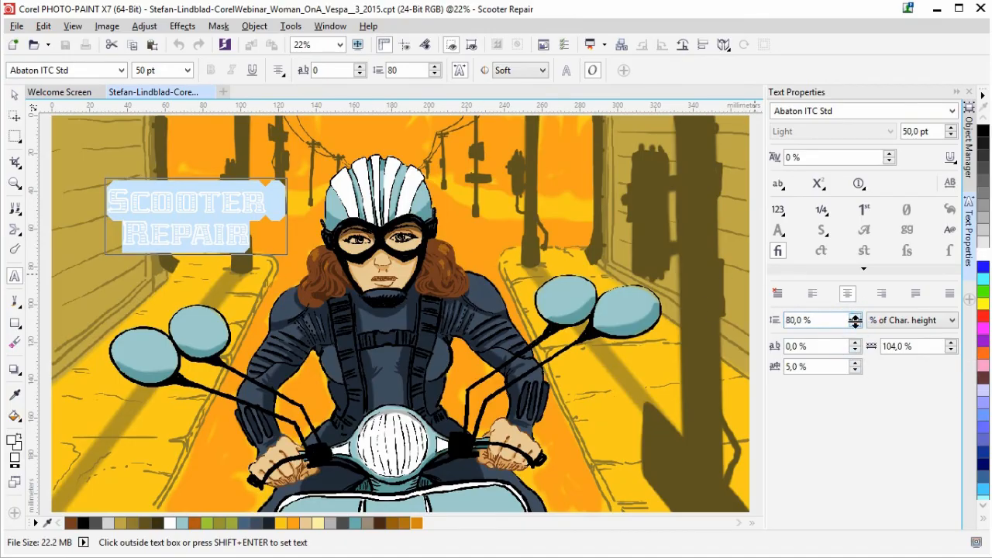
Step: Move the Scooter Repair text further onto the left wall, to about X 10 mm and Y 31 mm, and keep it as the selected object
{"action": "left_click", "coordinate": [14, 94]}
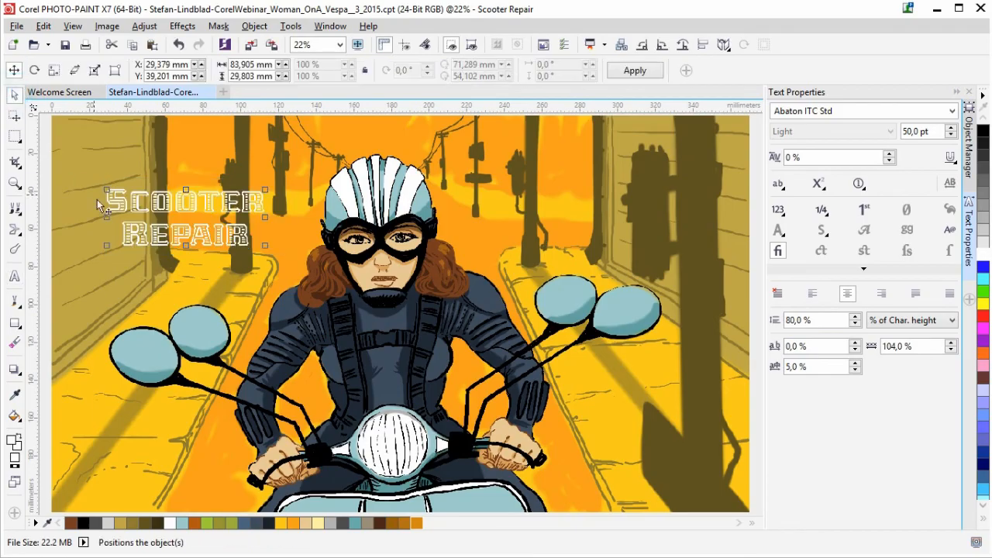
{"action": "left_click_drag", "start_coordinate": [140, 210], "coordinate": [105, 195]}
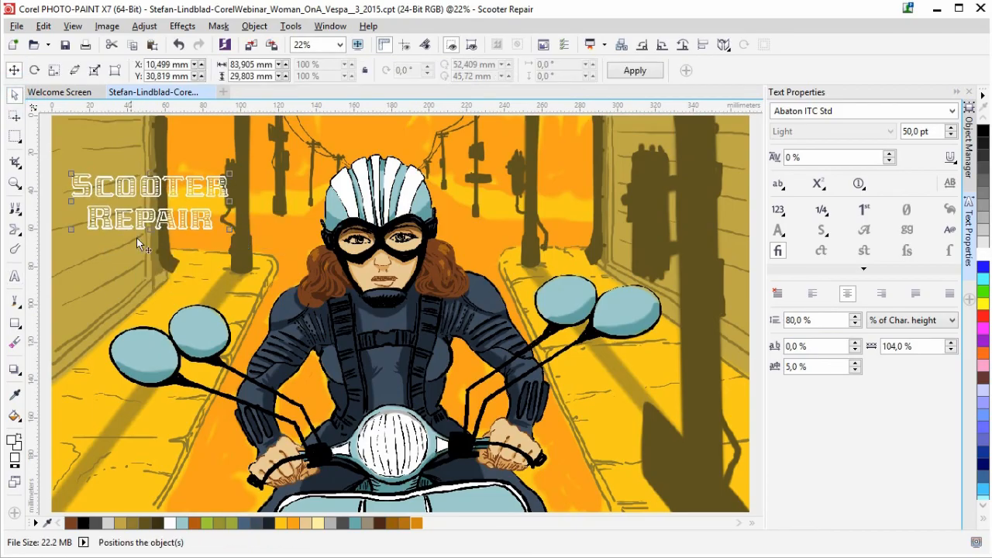
{"action": "left_click", "coordinate": [96, 190]}
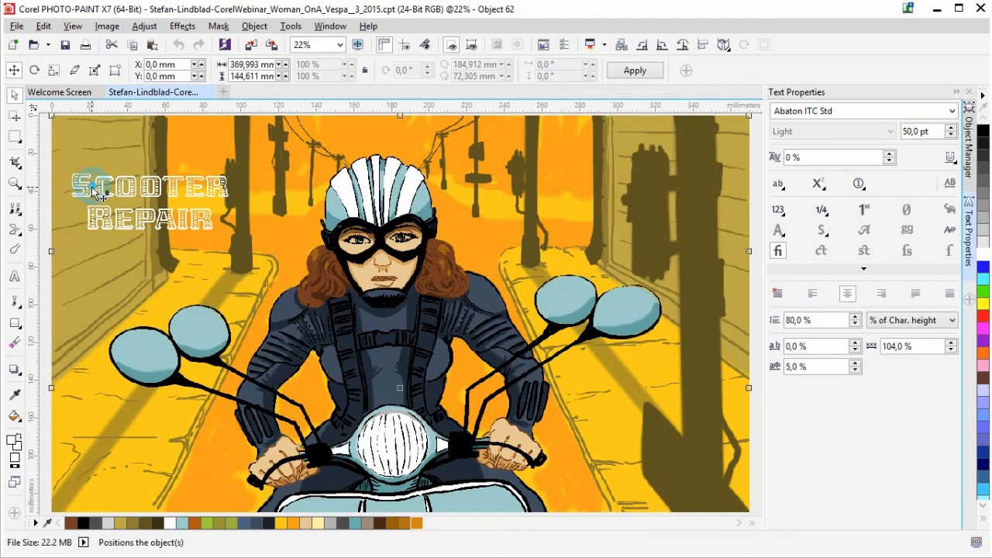
{"action": "left_click", "coordinate": [969, 148]}
{"action": "left_click", "coordinate": [867, 160]}
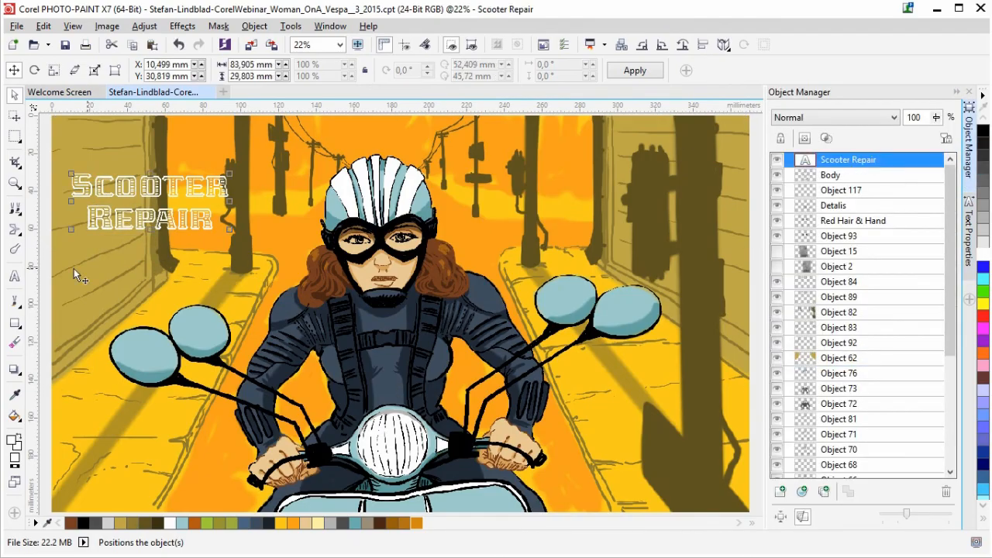
Step: Distort the Scooter Repair text to the left wall's perspective, larger at its outer edge and about 38 mm wide by 43 mm high, and apply it
{"action": "left_click", "coordinate": [102, 177]}
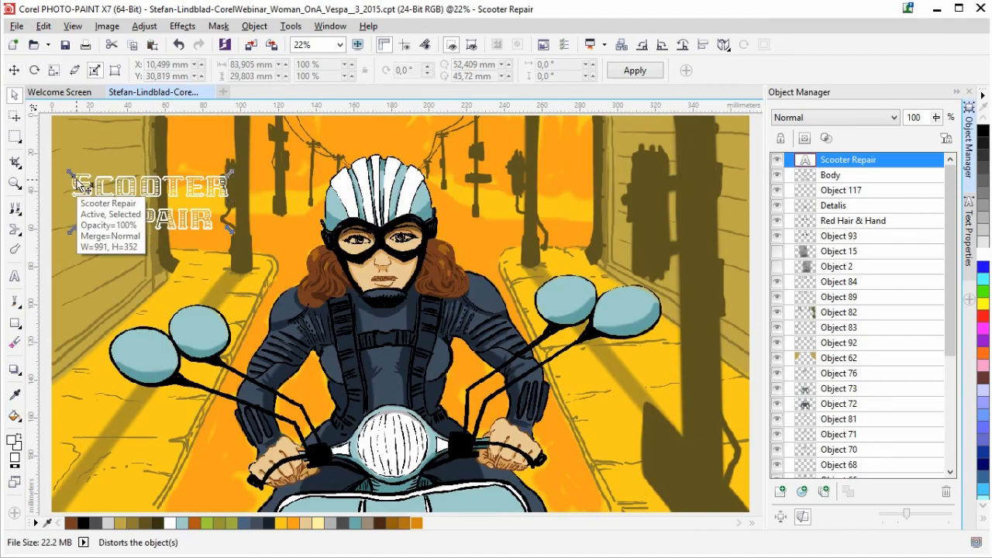
{"action": "left_click_drag", "start_coordinate": [69, 172], "coordinate": [64, 162]}
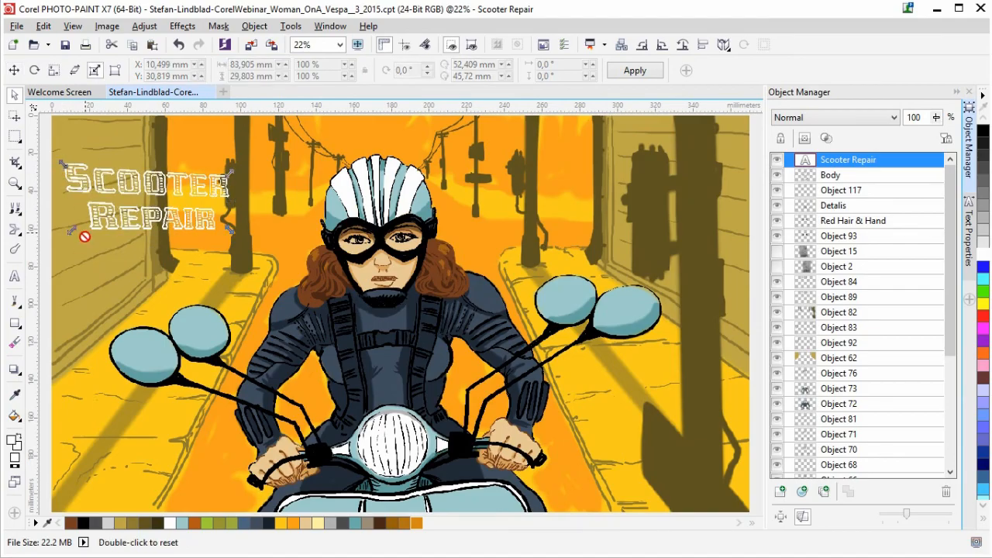
{"action": "left_click_drag", "start_coordinate": [68, 231], "coordinate": [64, 248]}
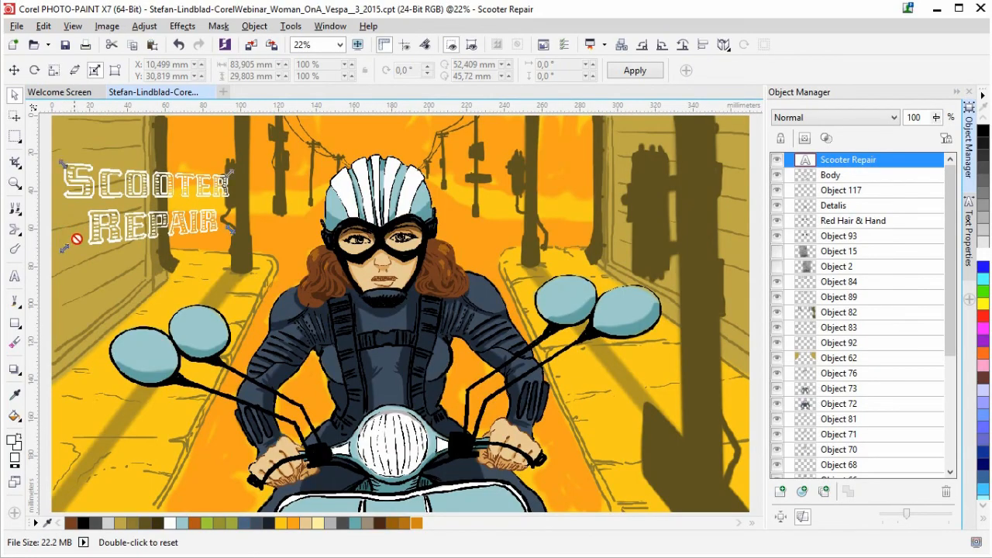
{"action": "left_click_drag", "start_coordinate": [231, 172], "coordinate": [134, 161]}
{"action": "left_click_drag", "start_coordinate": [231, 225], "coordinate": [139, 226]}
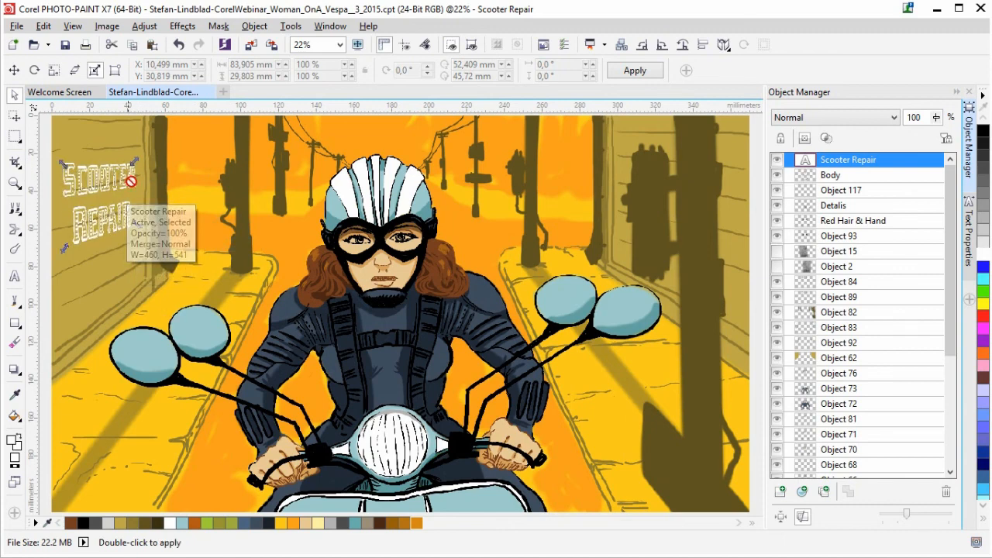
{"action": "double_click", "coordinate": [112, 219]}
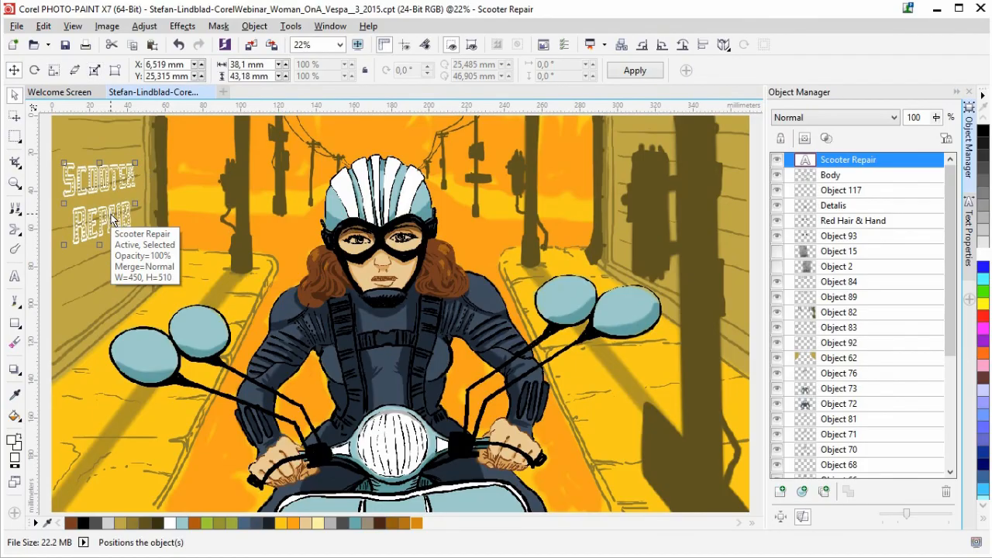
Step: Apply the Displace effect to the Scooter Repair text with the crosshatch map, Stretch to fit, horizontal scale 17 and vertical scale 12
{"action": "left_click", "coordinate": [14, 182]}
{"action": "left_click_drag", "start_coordinate": [48, 139], "coordinate": [125, 245]}
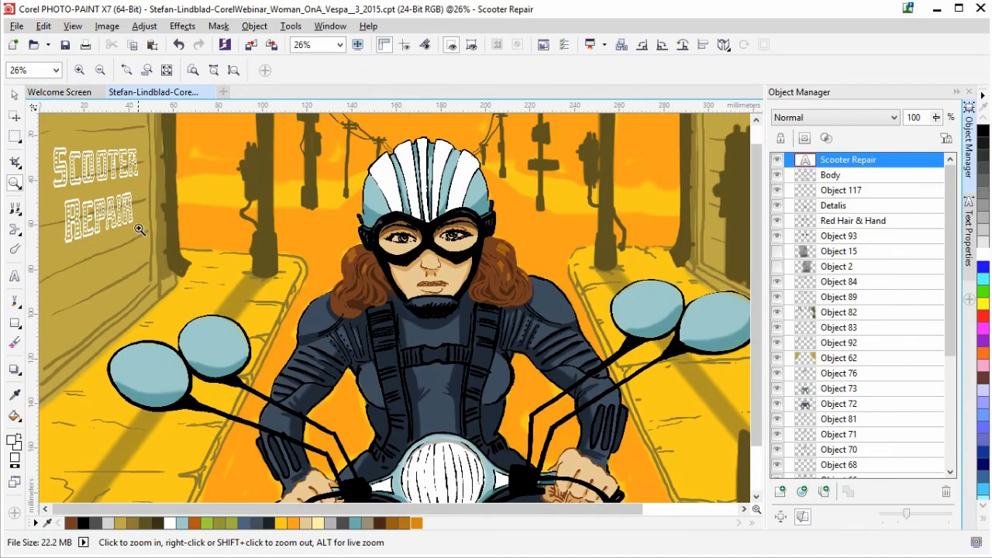
{"action": "left_click_drag", "start_coordinate": [44, 142], "coordinate": [224, 264]}
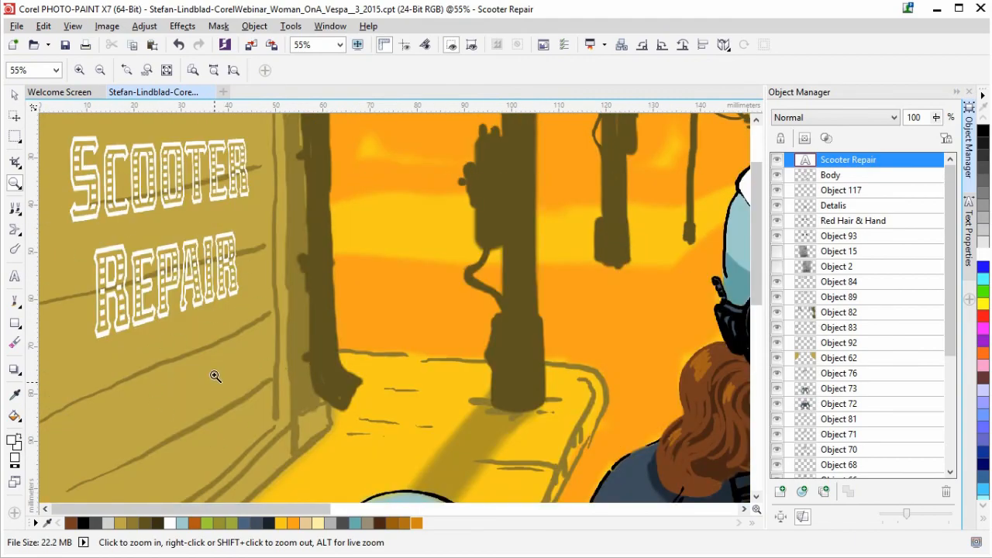
{"action": "left_click", "coordinate": [183, 25]}
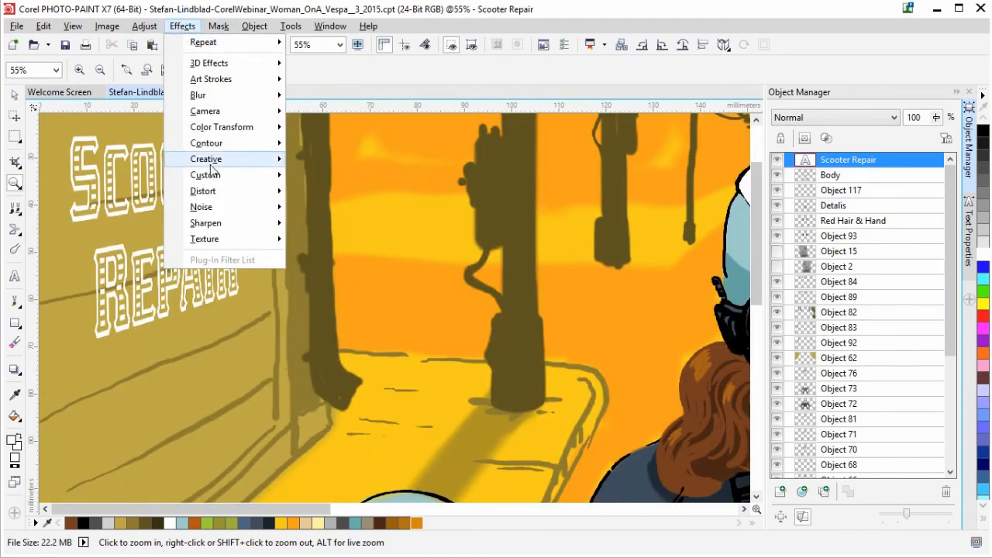
{"action": "mouse_move", "coordinate": [224, 197]}
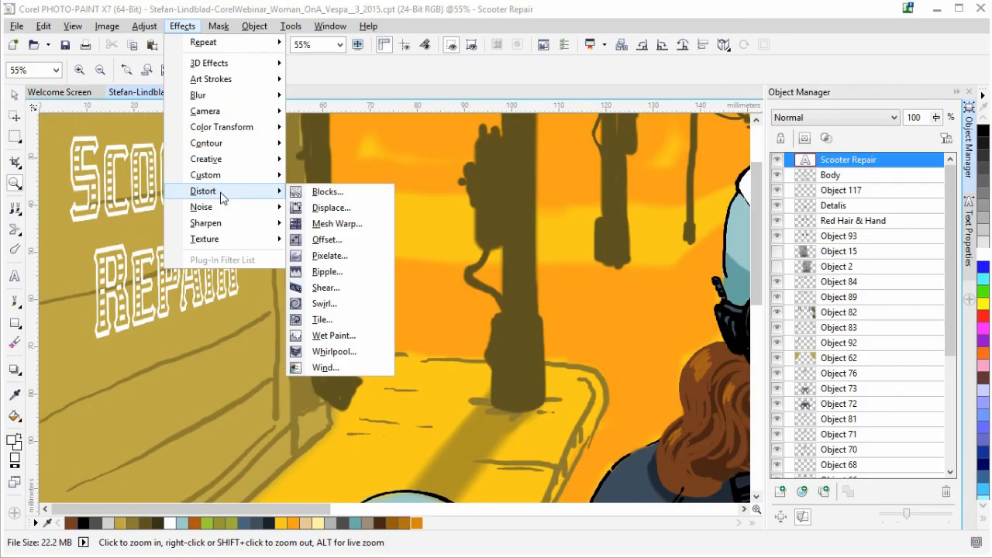
{"action": "left_click", "coordinate": [341, 209]}
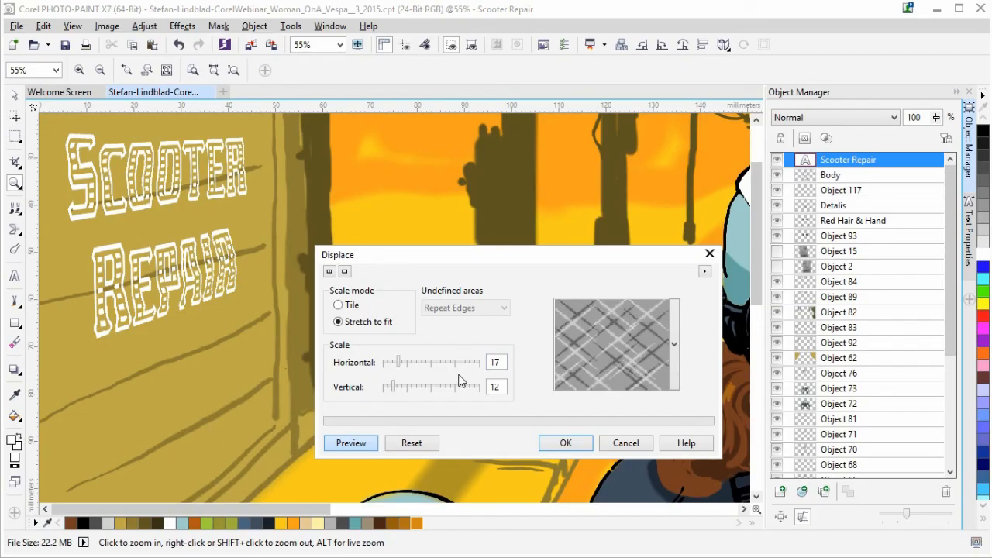
{"action": "left_click", "coordinate": [674, 344]}
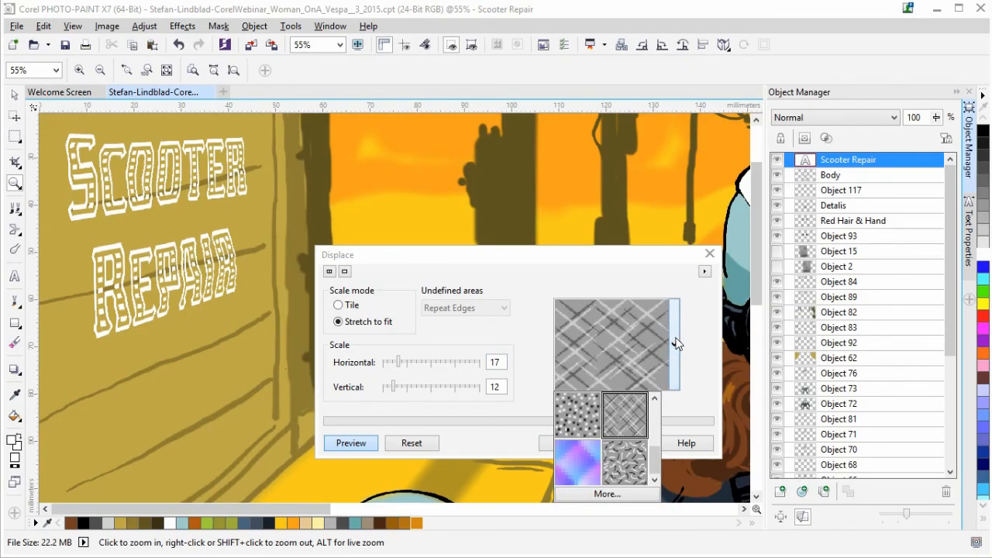
{"action": "left_click", "coordinate": [674, 344]}
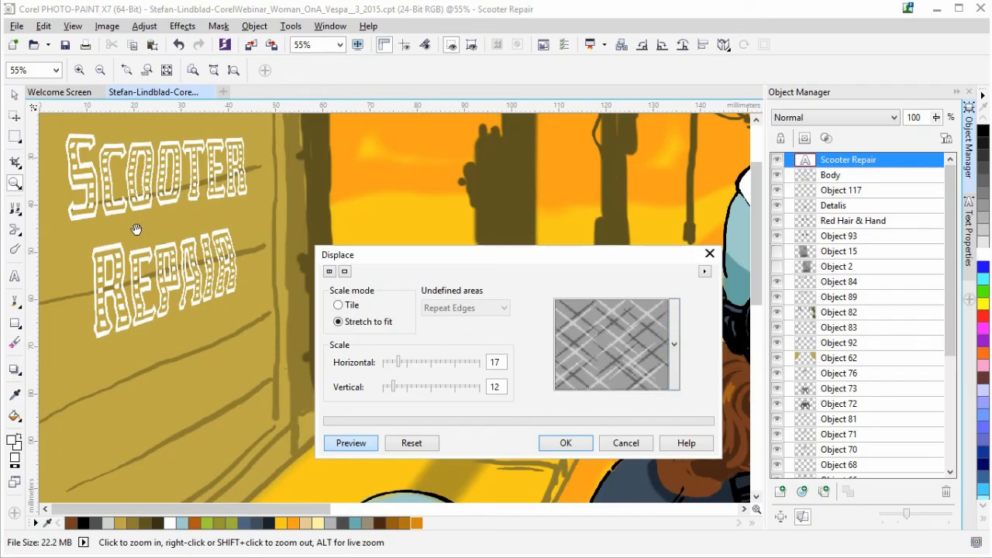
{"action": "left_click", "coordinate": [567, 443]}
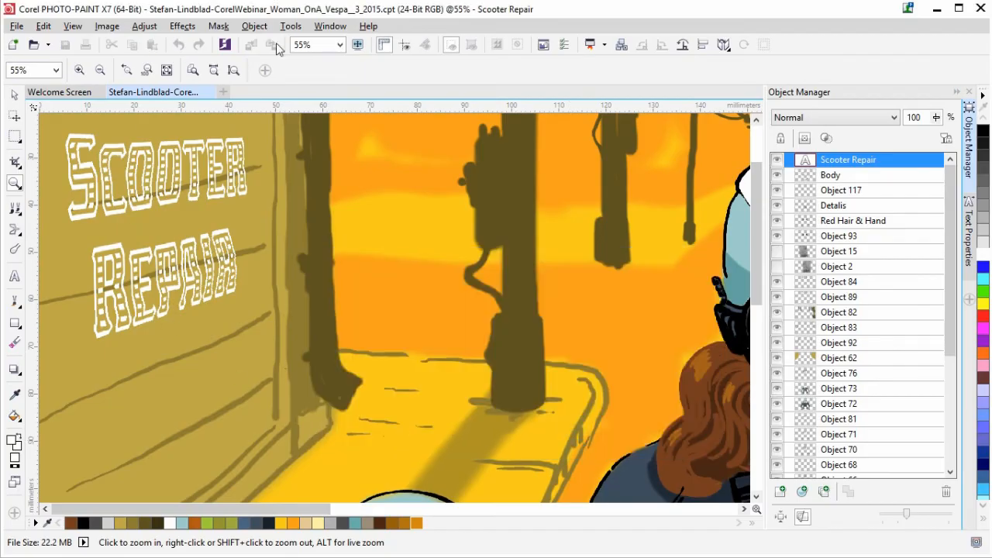
Step: Lower the Scooter Repair text's opacity to 71% and reposition it on the wall at about X 6.6 mm and Y 26.3 mm
{"action": "left_click", "coordinate": [14, 94]}
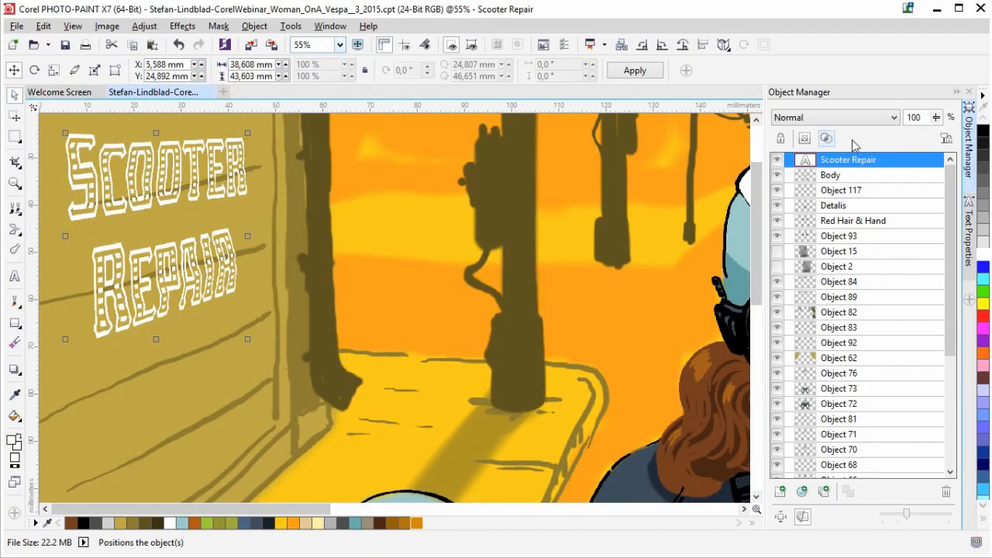
{"action": "mouse_move", "coordinate": [936, 117]}
{"action": "left_mouse_down"}
{"action": "mouse_move", "coordinate": [913, 124]}
{"action": "mouse_move", "coordinate": [922, 124]}
{"action": "left_mouse_up"}
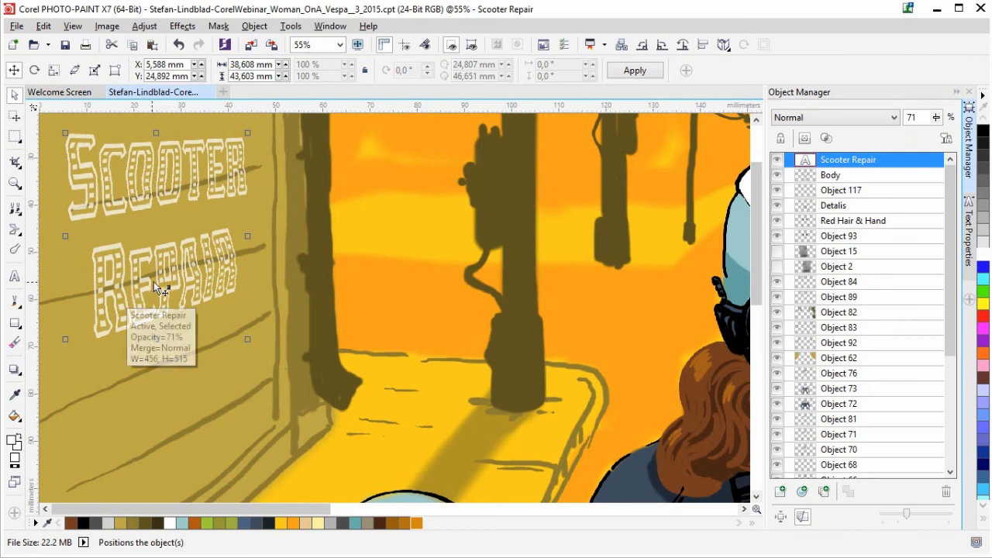
{"action": "mouse_move", "coordinate": [162, 286]}
{"action": "left_mouse_down"}
{"action": "mouse_move", "coordinate": [162, 297]}
{"action": "mouse_move", "coordinate": [151, 295]}
{"action": "left_mouse_up"}
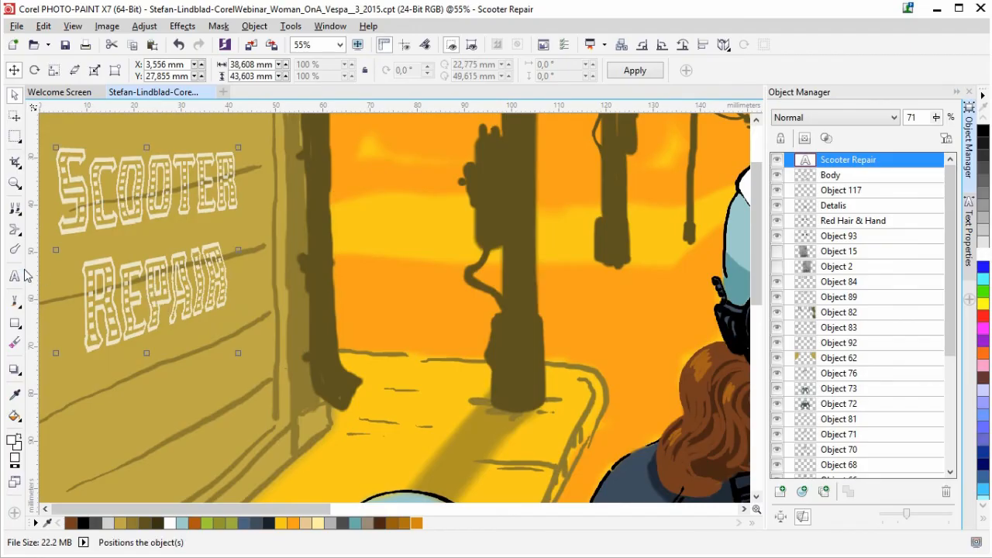
{"action": "left_click", "coordinate": [14, 99]}
{"action": "left_click", "coordinate": [339, 45]}
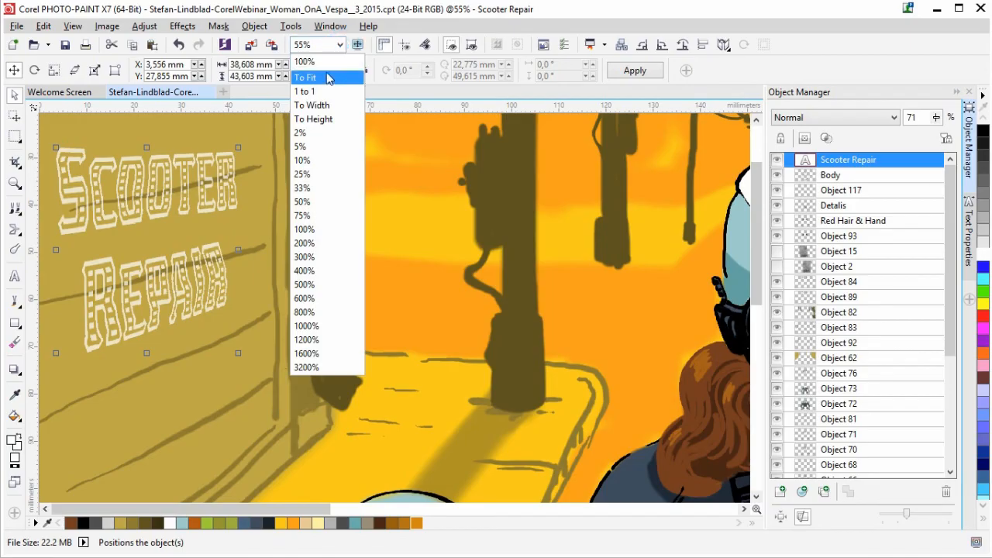
{"action": "left_click", "coordinate": [325, 74]}
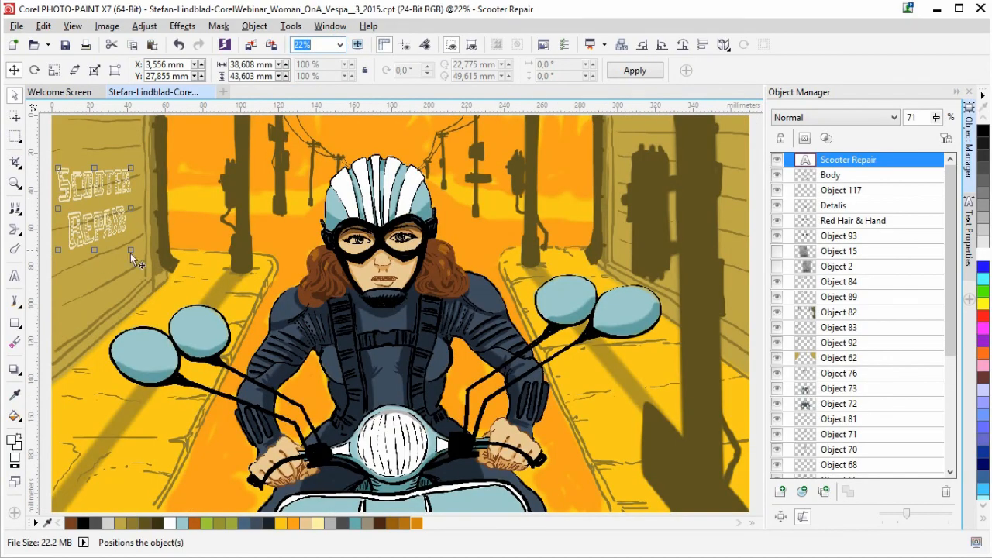
{"action": "left_click_drag", "start_coordinate": [99, 228], "coordinate": [104, 223]}
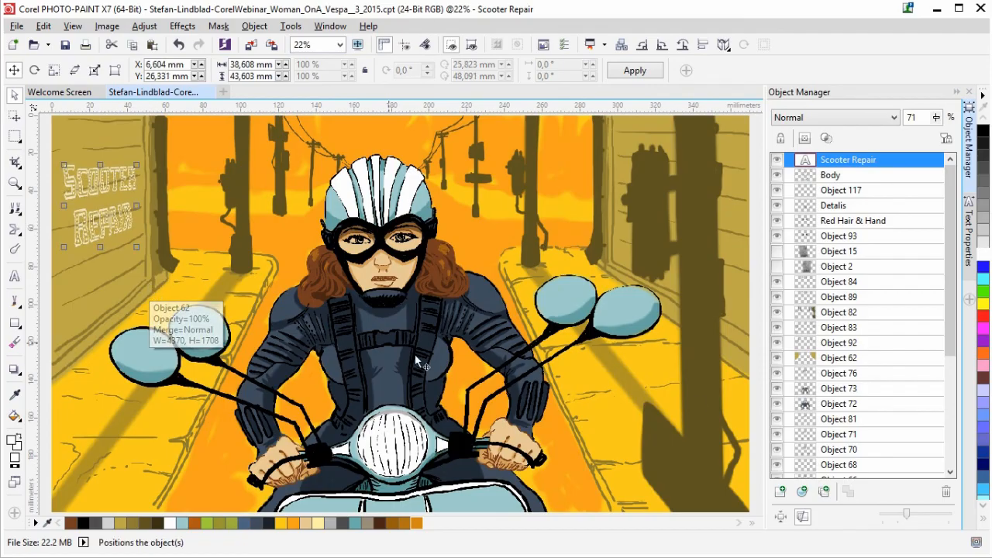
Step: Select the Background at the end of the object list and collapse the Object Manager to show the whole illustration
{"action": "left_click", "coordinate": [952, 346]}
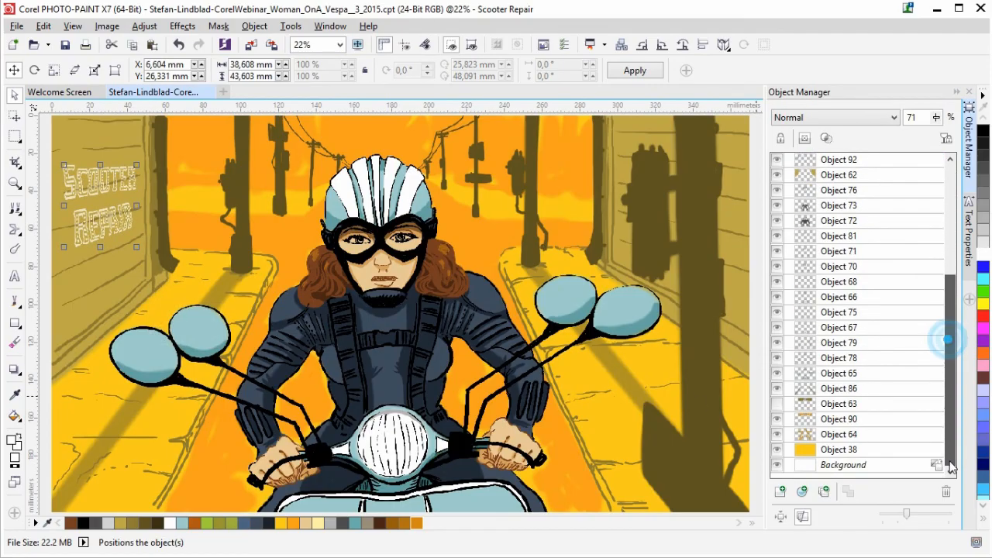
{"action": "left_click", "coordinate": [894, 465]}
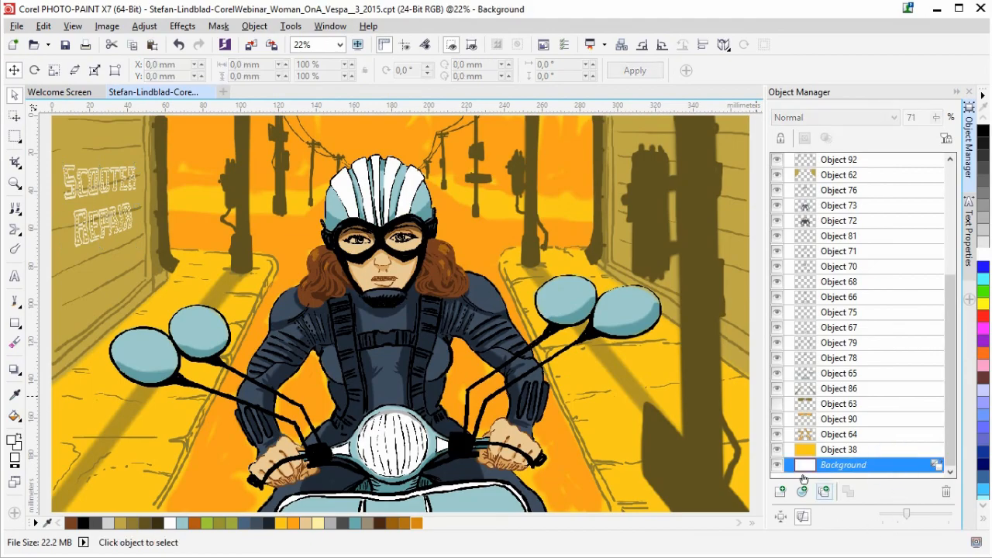
{"action": "left_click", "coordinate": [957, 91]}
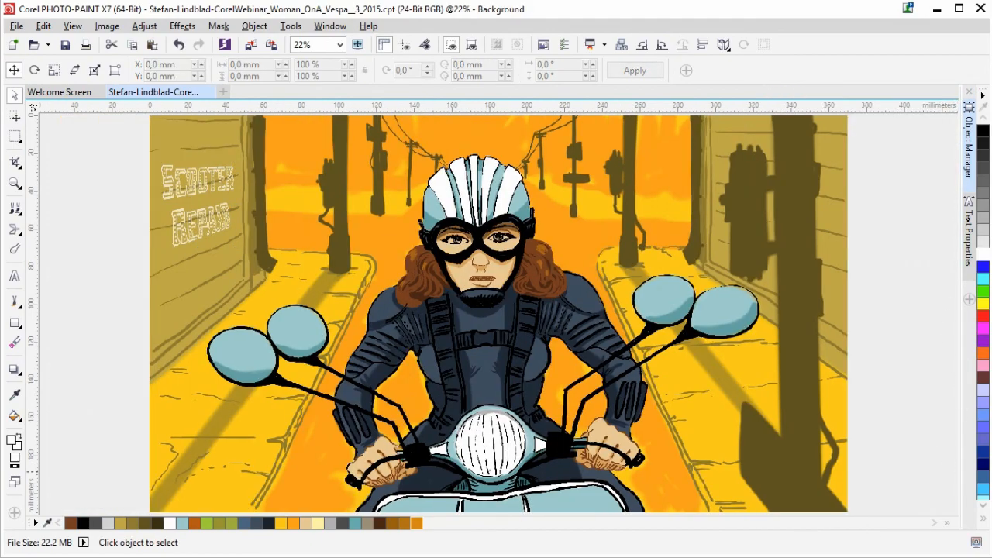